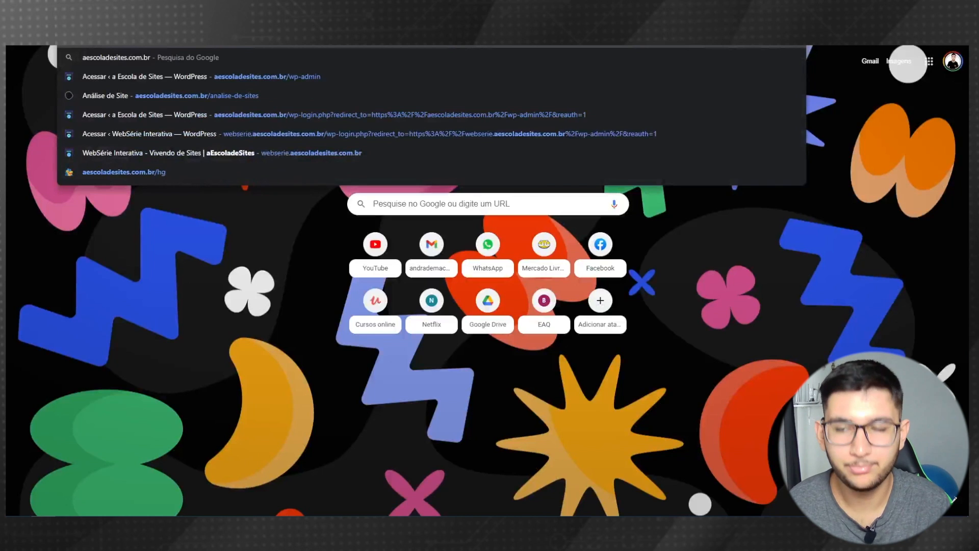
- Load aescoladesites.com.br/hg in Chrome to reach the HostGator hosting plans page
text(/hg)
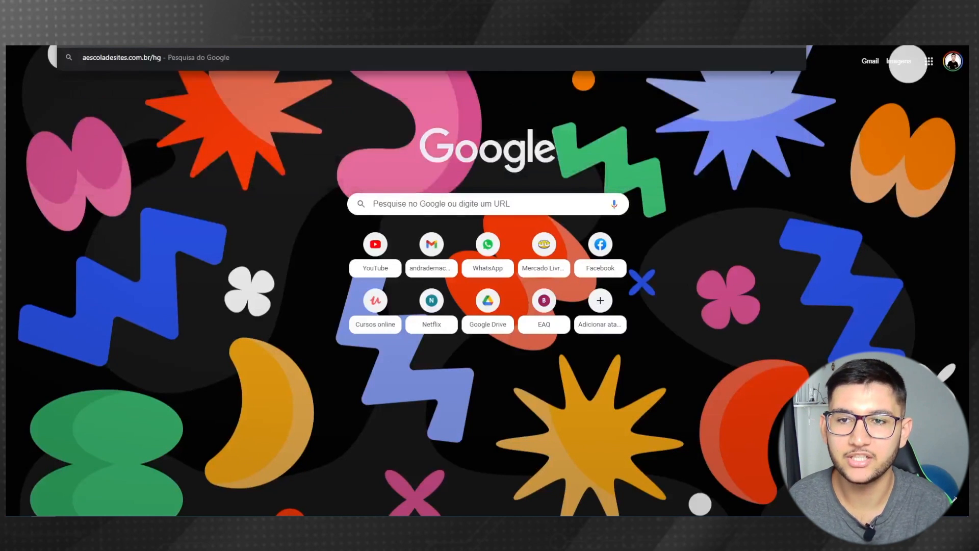
key(Return)
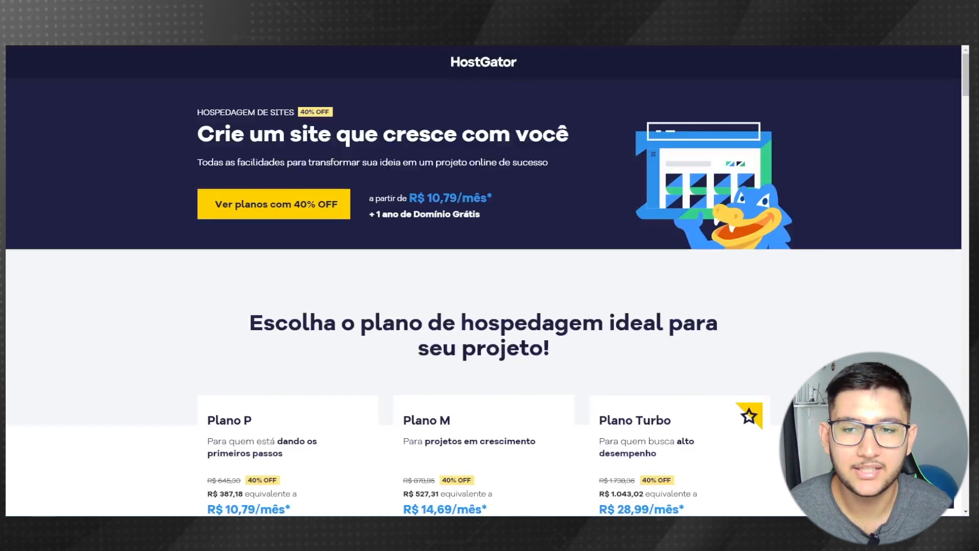
- Compare the plan cards and start buying Plano P with 'Começar agora'
scroll(81, 157, down, 5)
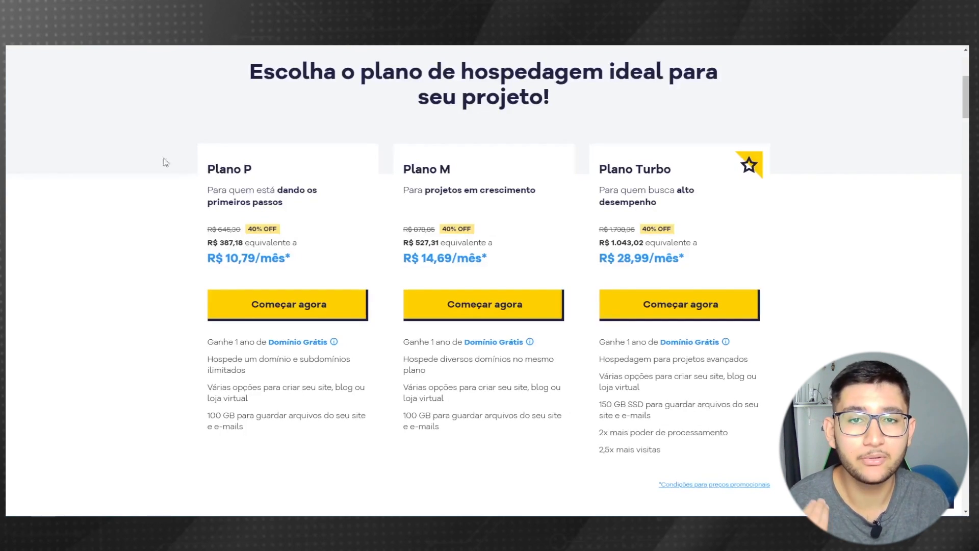
scroll(95, 164, down, 1)
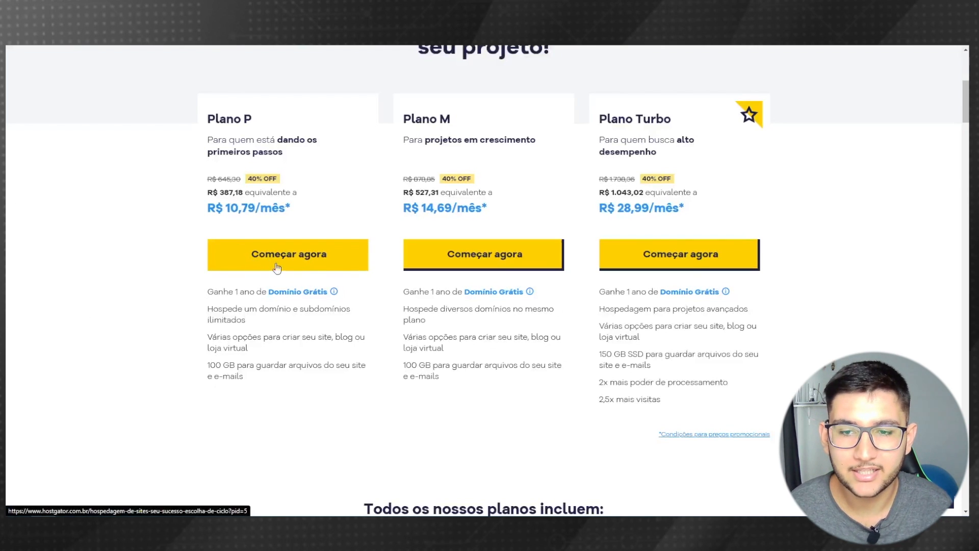
click(324, 261)
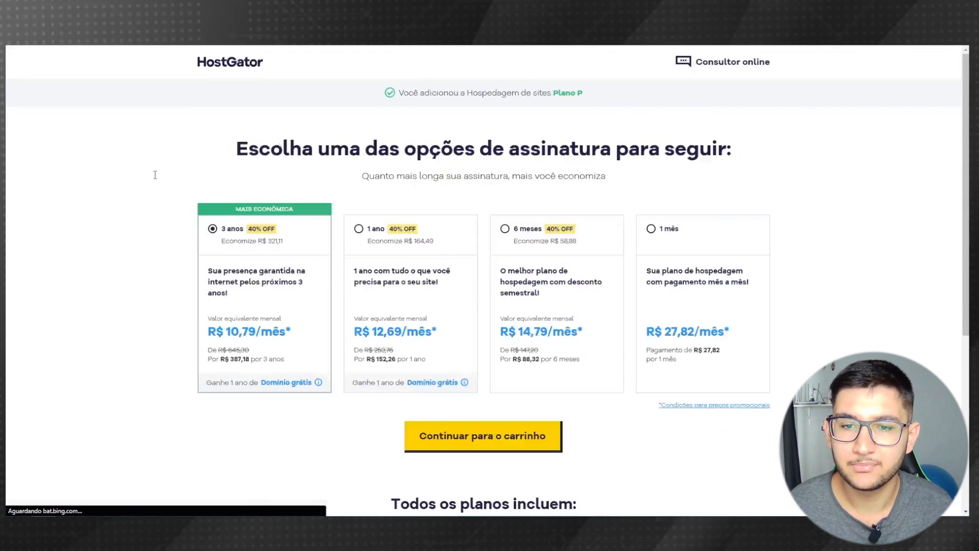
- Try the period options, settle on the 1 ano subscription, and continue to the cart
scroll(11, 265, down, 1)
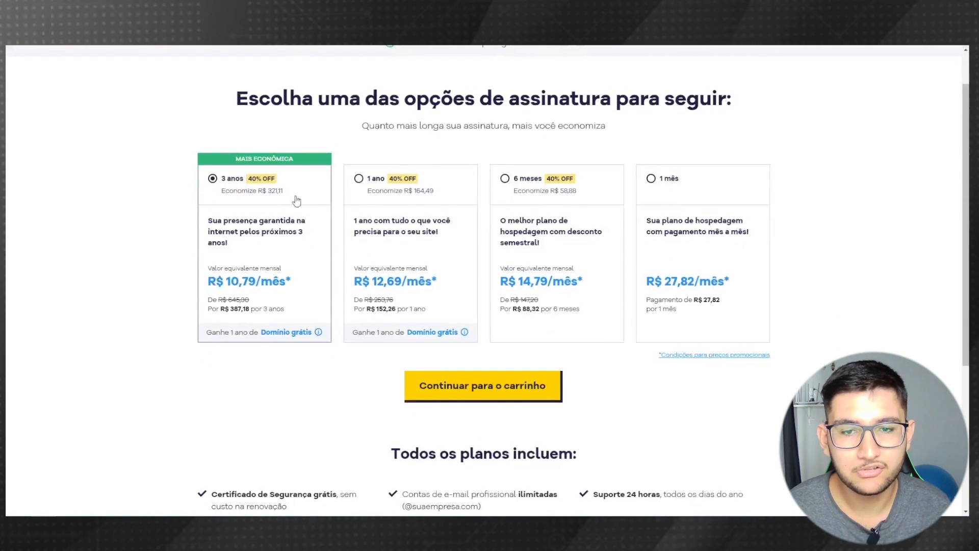
click(383, 192)
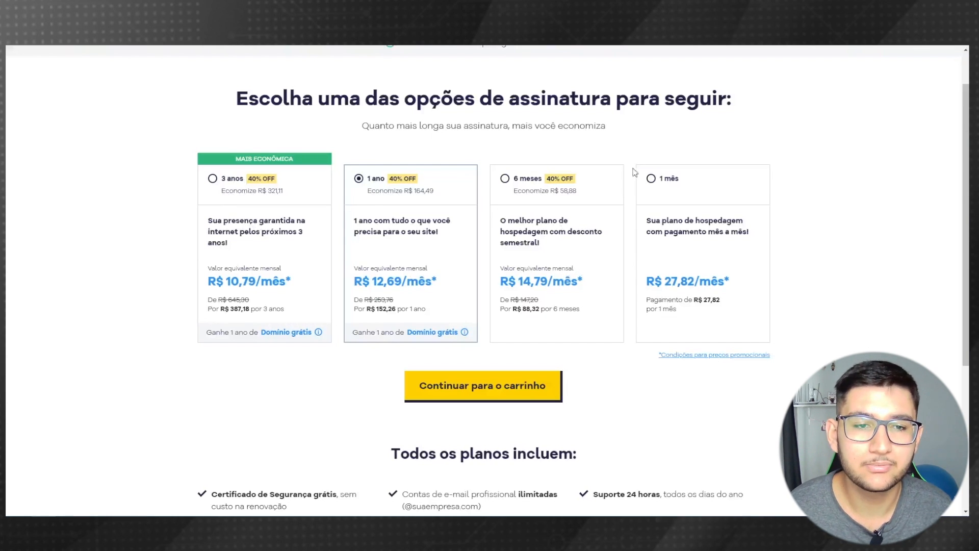
click(666, 181)
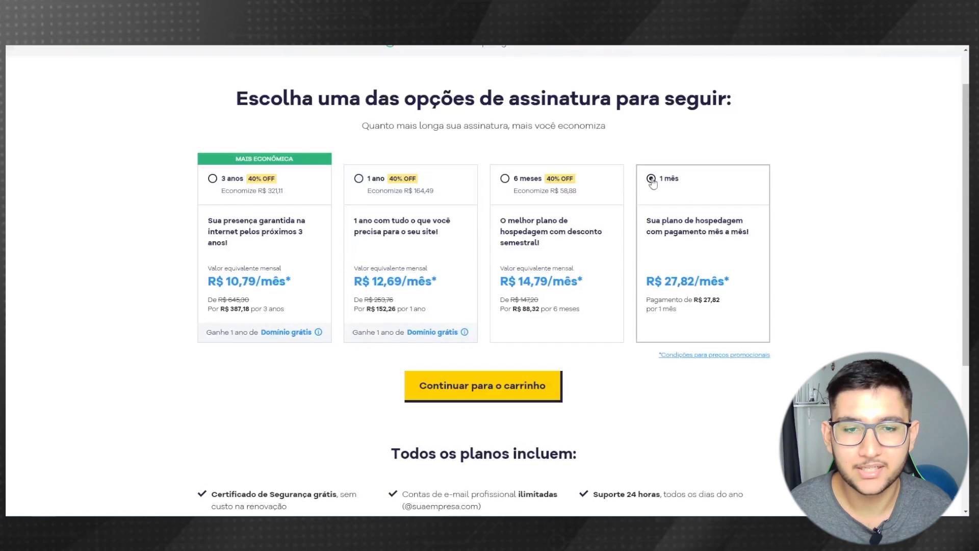
click(536, 184)
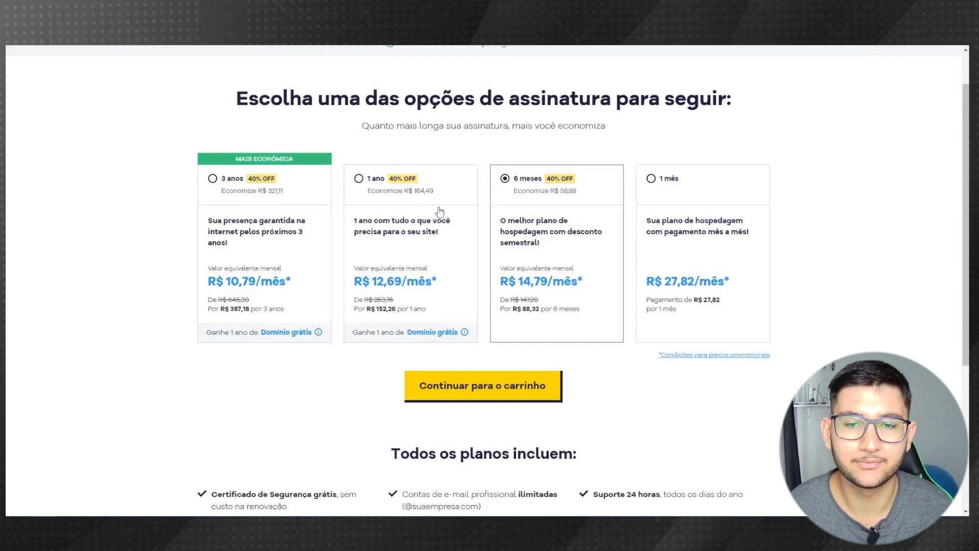
click(368, 193)
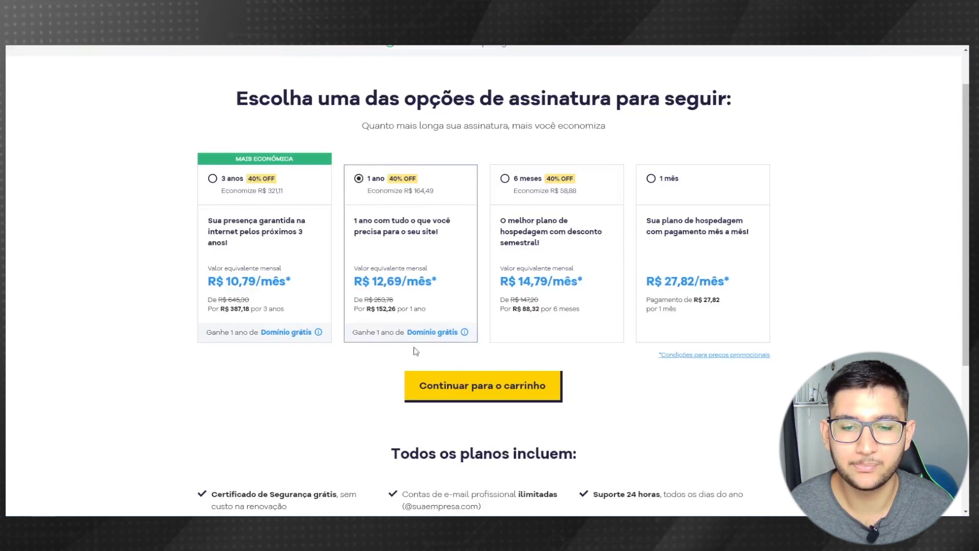
scroll(237, 369, down, 1)
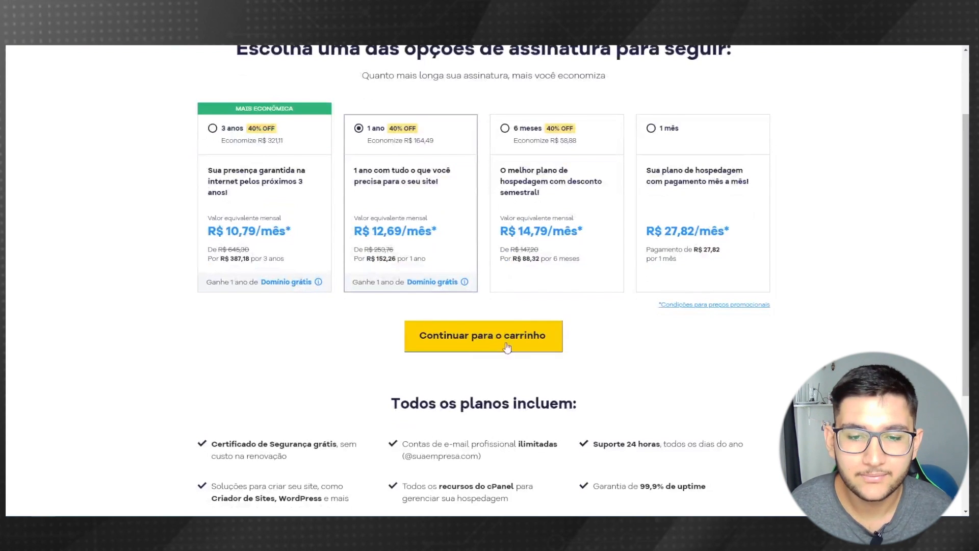
click(490, 350)
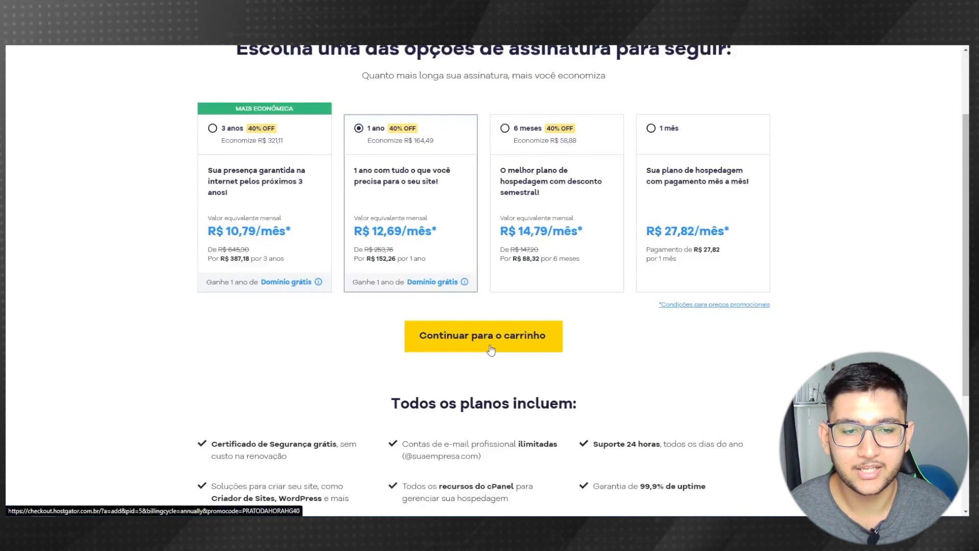
scroll(127, 240, down, 1)
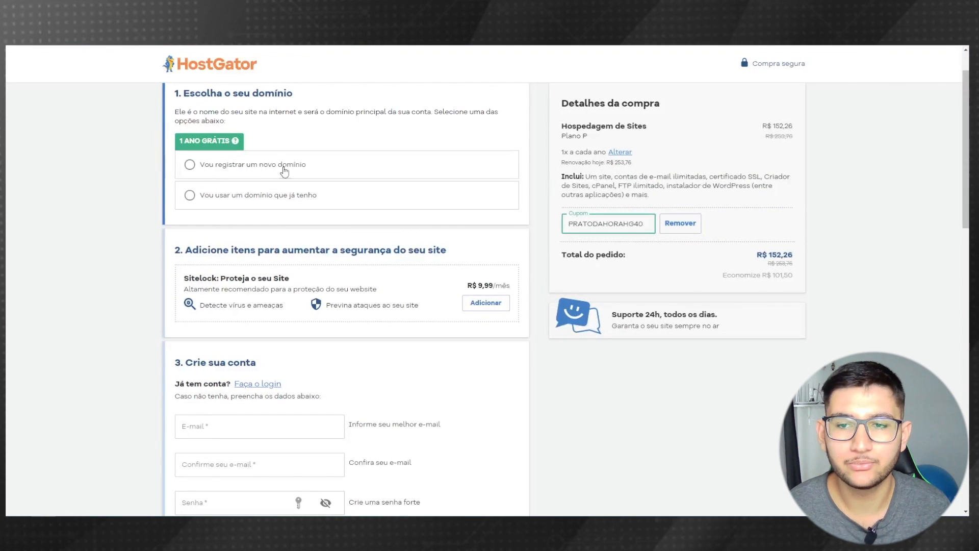
click(261, 166)
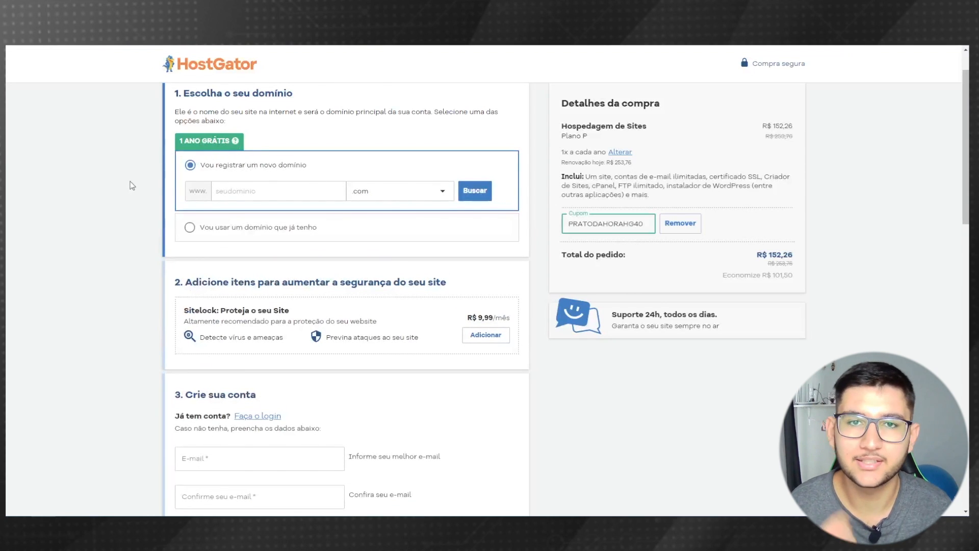
click(235, 195)
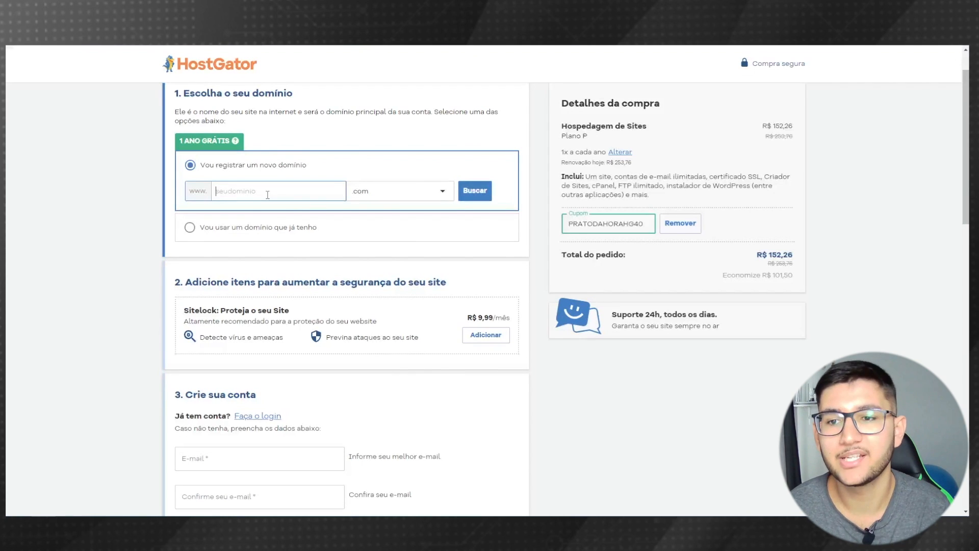
- Search facebook.com availability, then select the domain text for replacement
text(facebook)
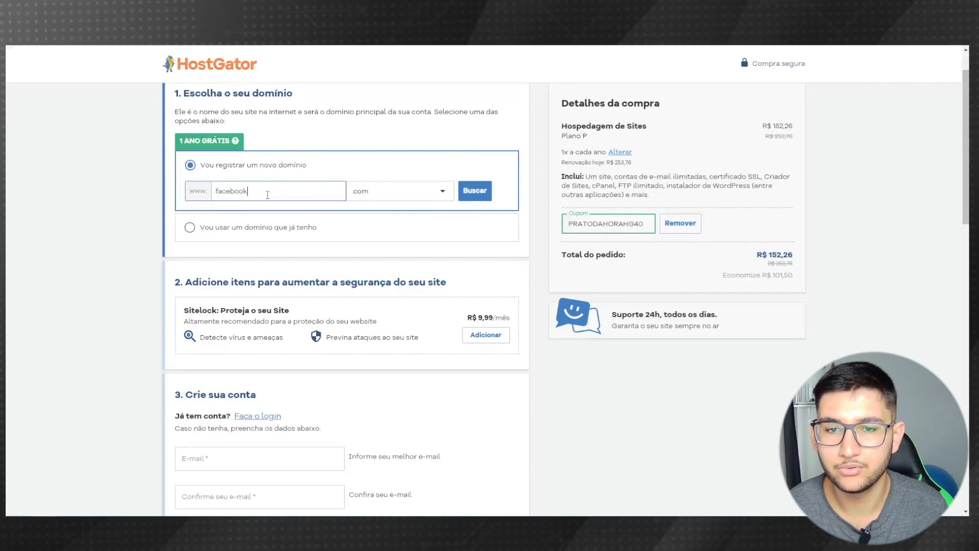
click(475, 190)
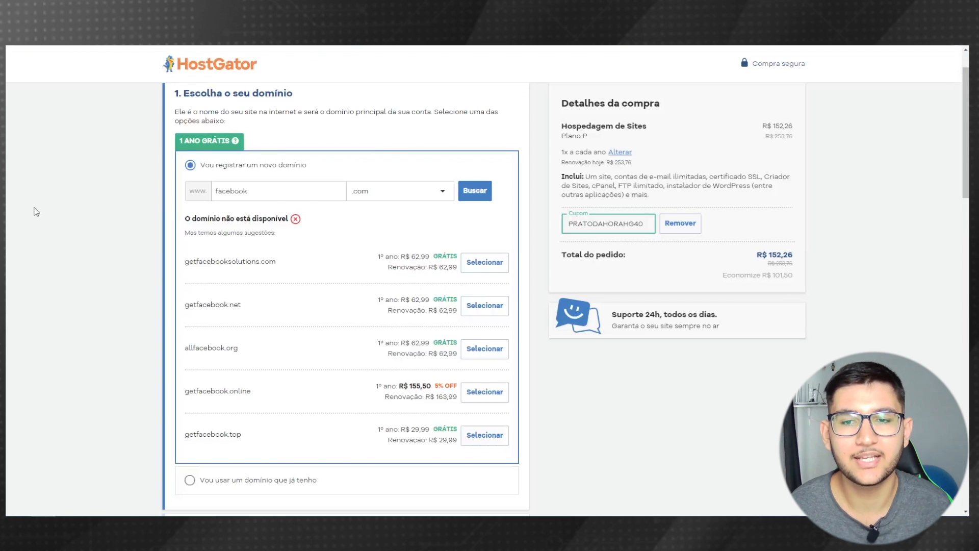
drag(256, 191, 137, 179)
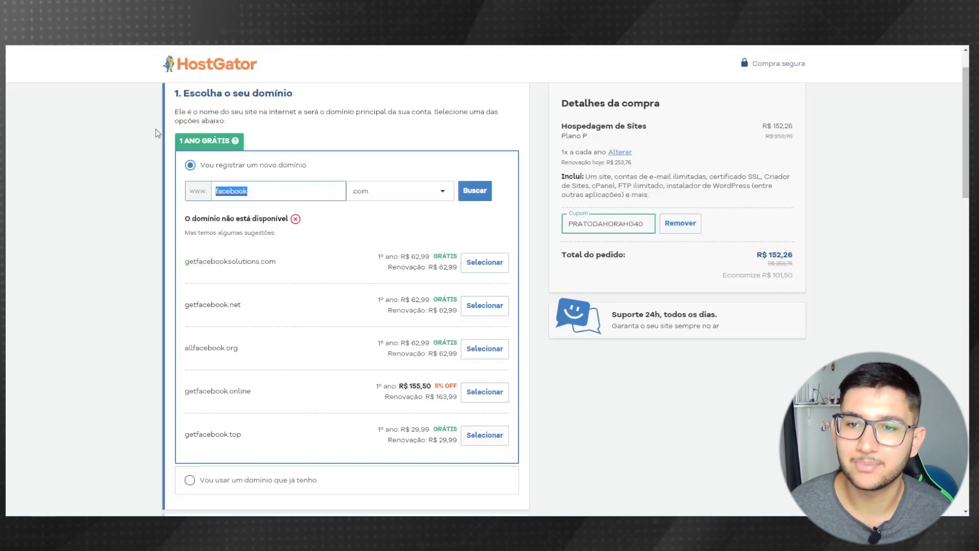
- Set the domain name to blogmedicional with the .com.br extension
text(eduardom)
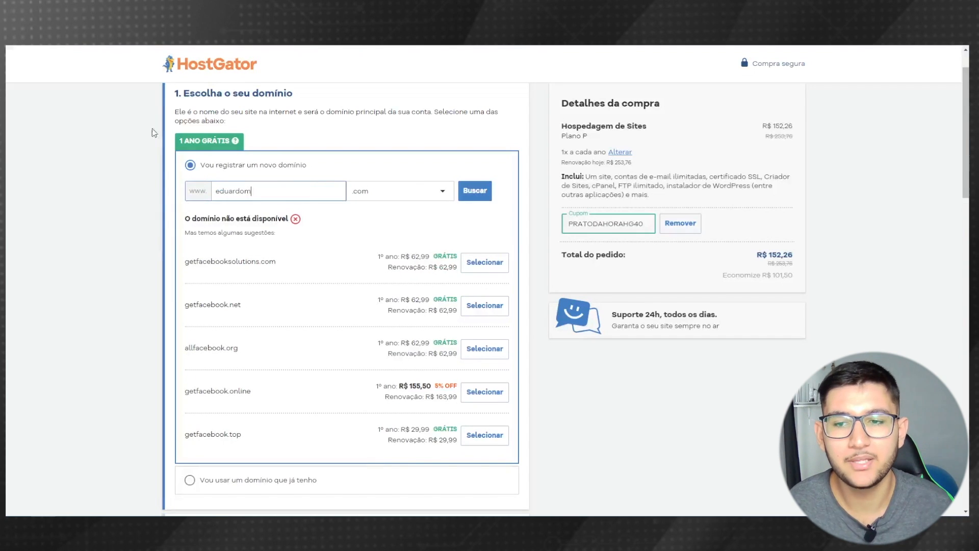
click(414, 191)
click(372, 278)
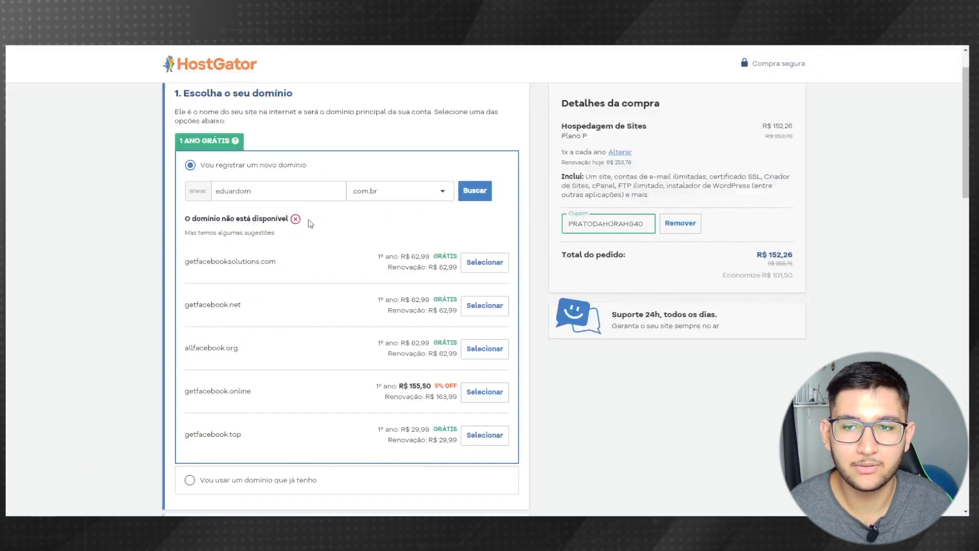
double_click(251, 190)
text(blog)
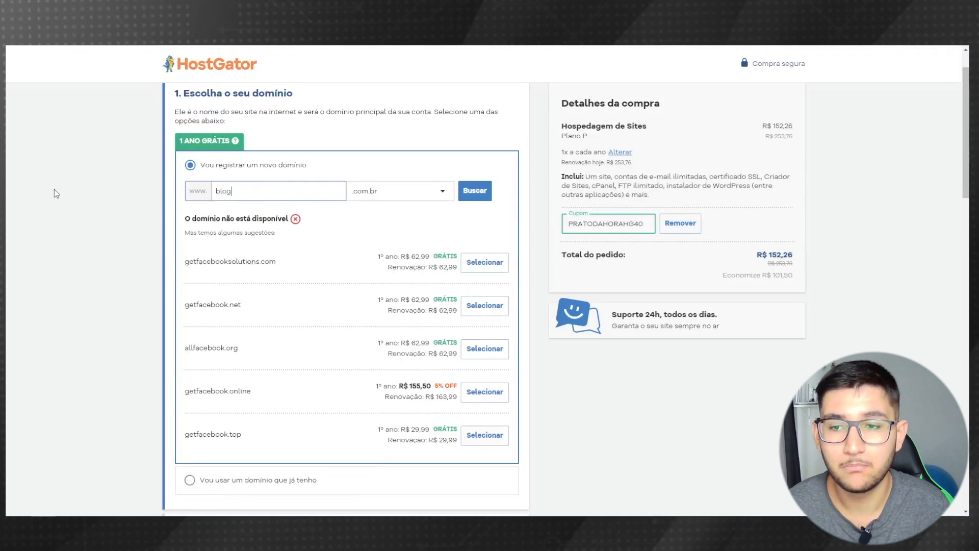
text(medicional)
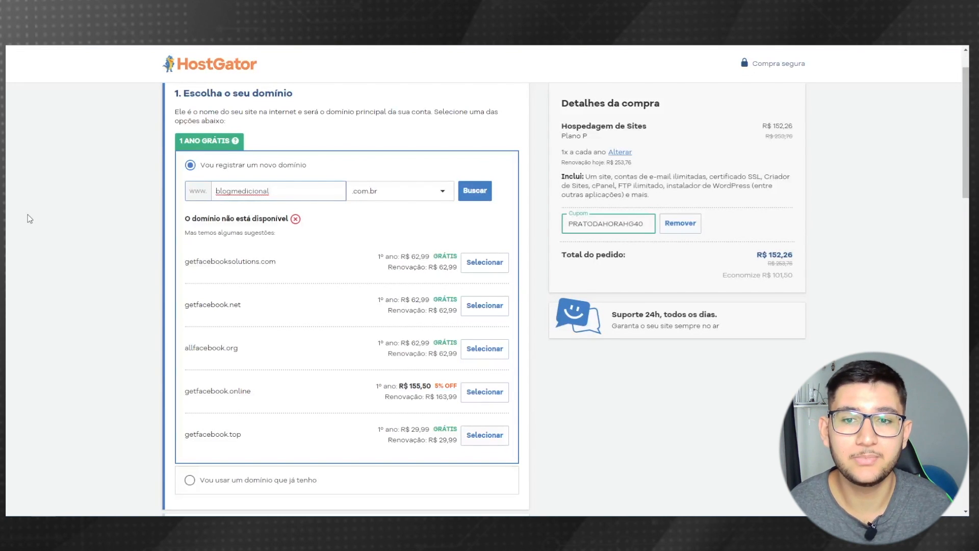
click(386, 203)
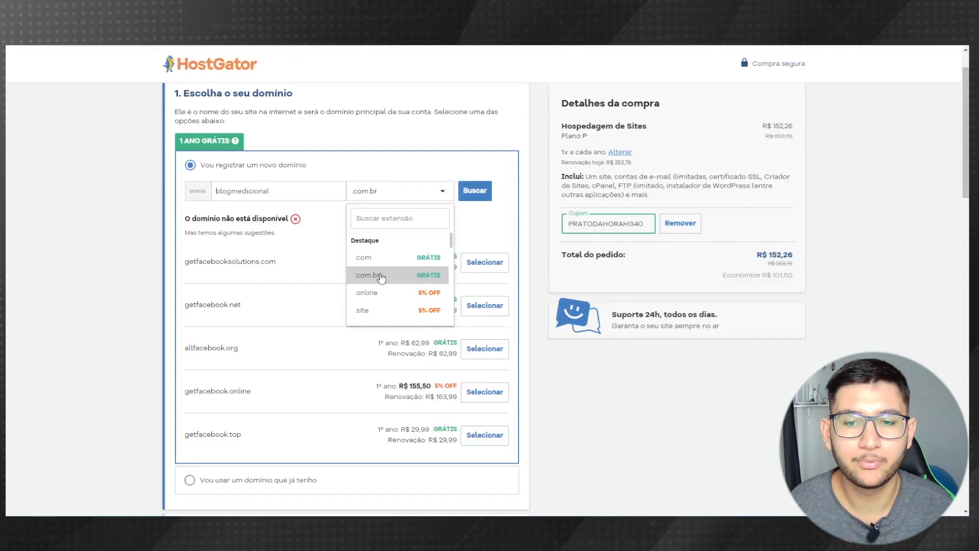
- Search blogmedicional.com.br, add it as a free domain, and enter the owner's CPF
click(381, 276)
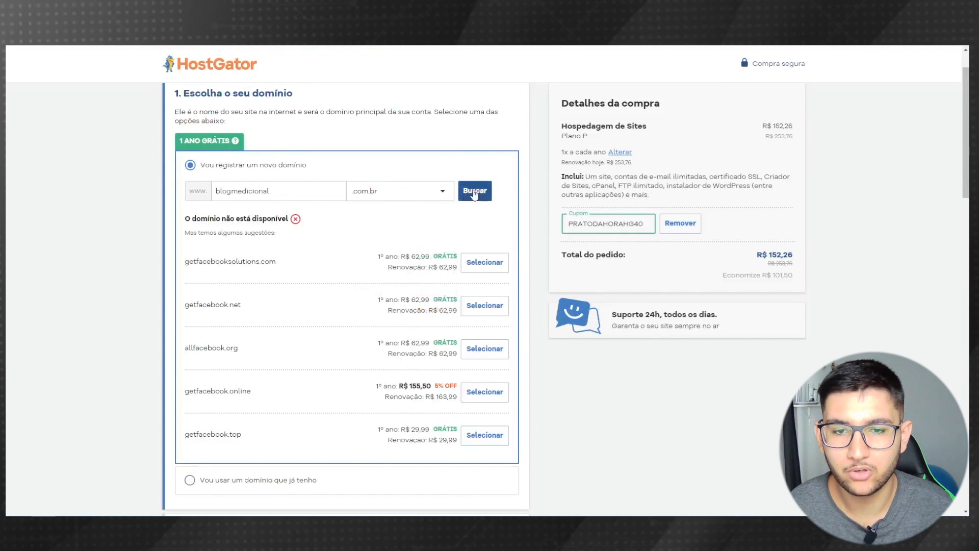
click(474, 194)
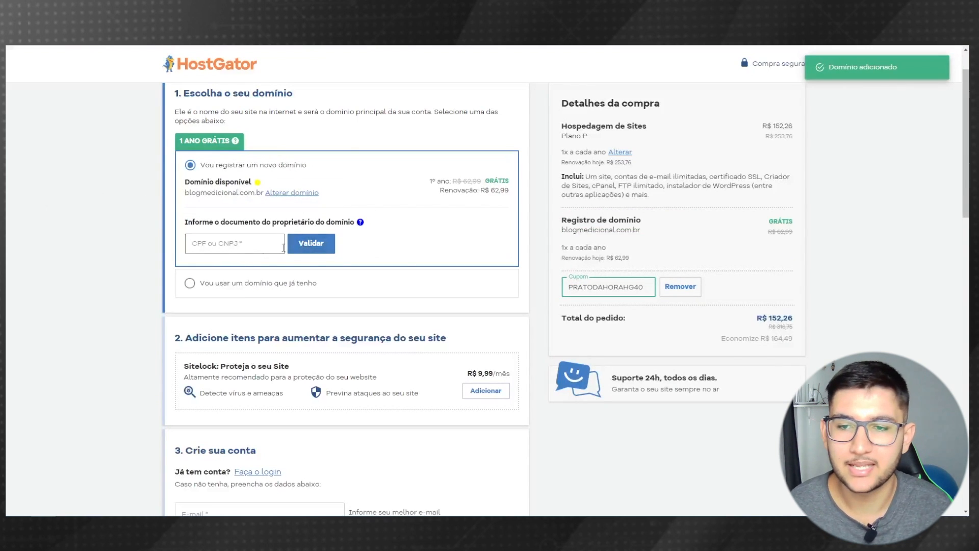
click(237, 239)
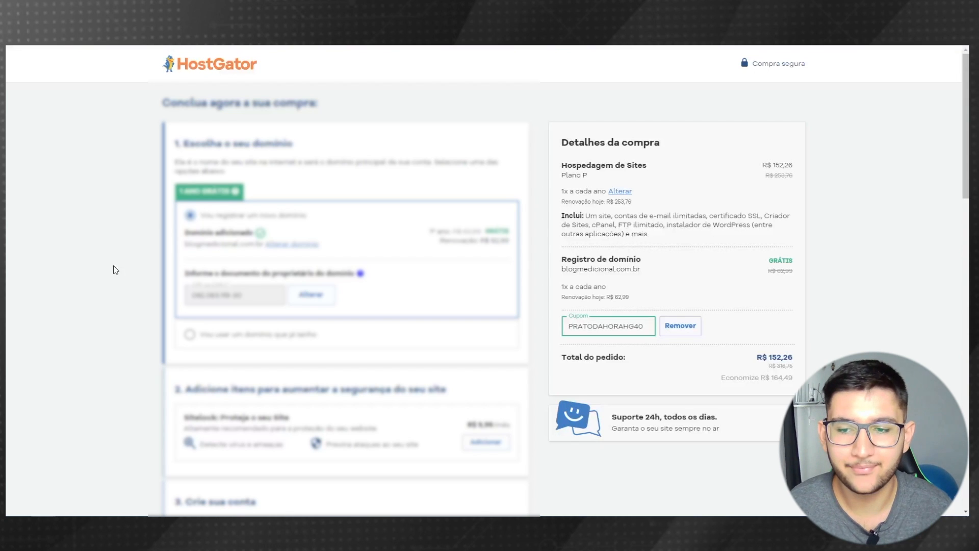
scroll(113, 265, down, 4)
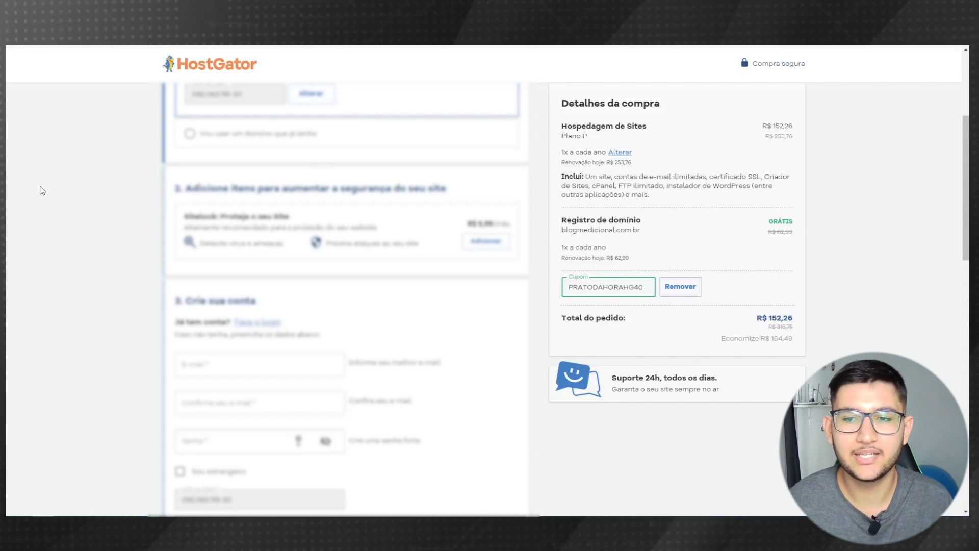
- Fill in the account e-mail and a matching confirmation e-mail
scroll(258, 163, down, 4)
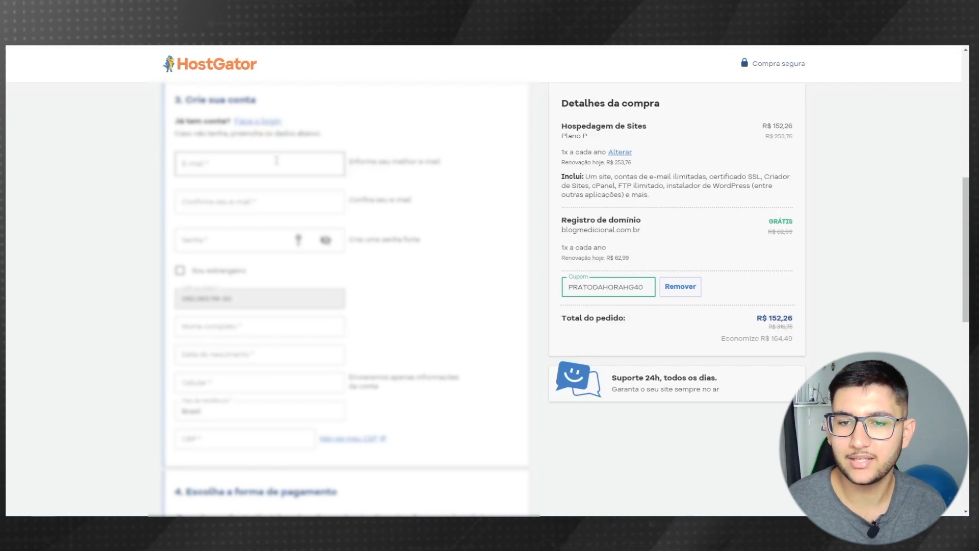
click(260, 168)
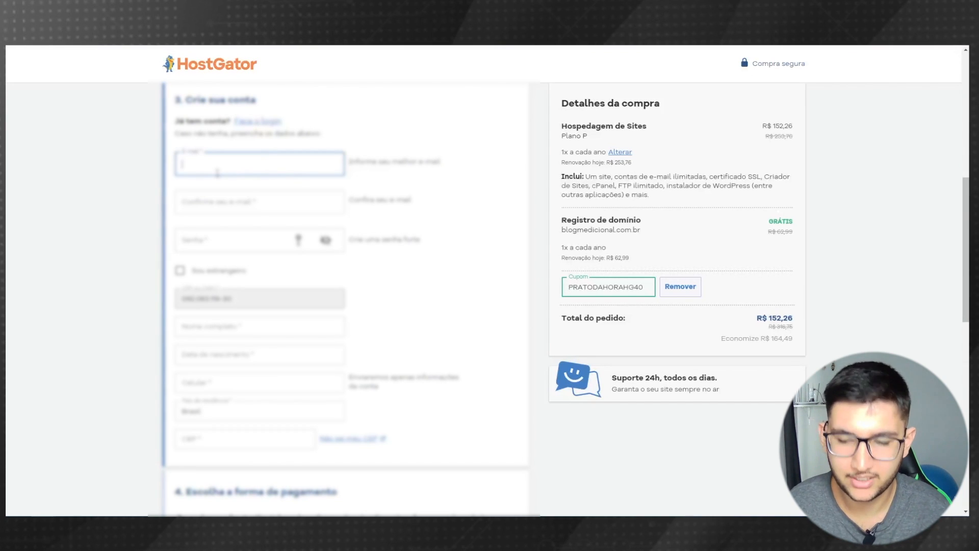
text(email@gmail.co)
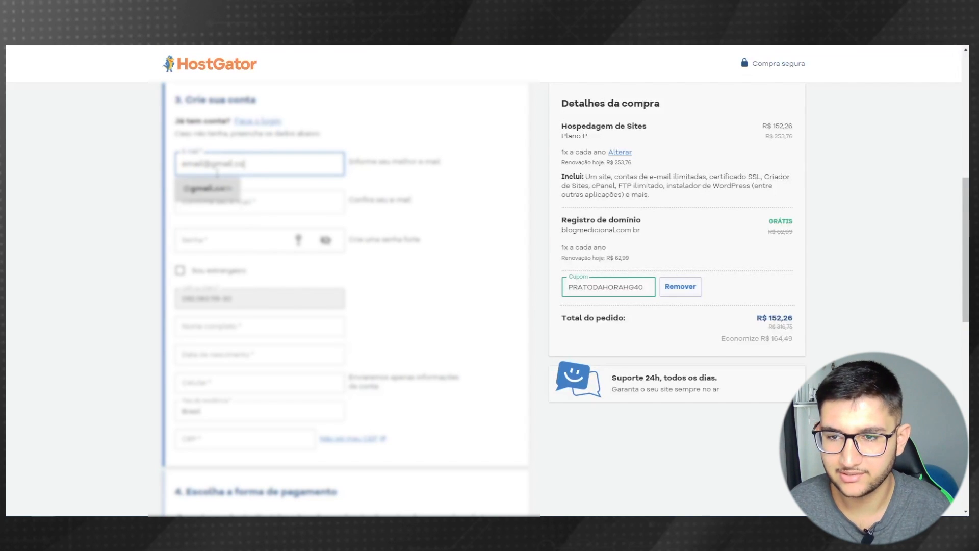
click(208, 188)
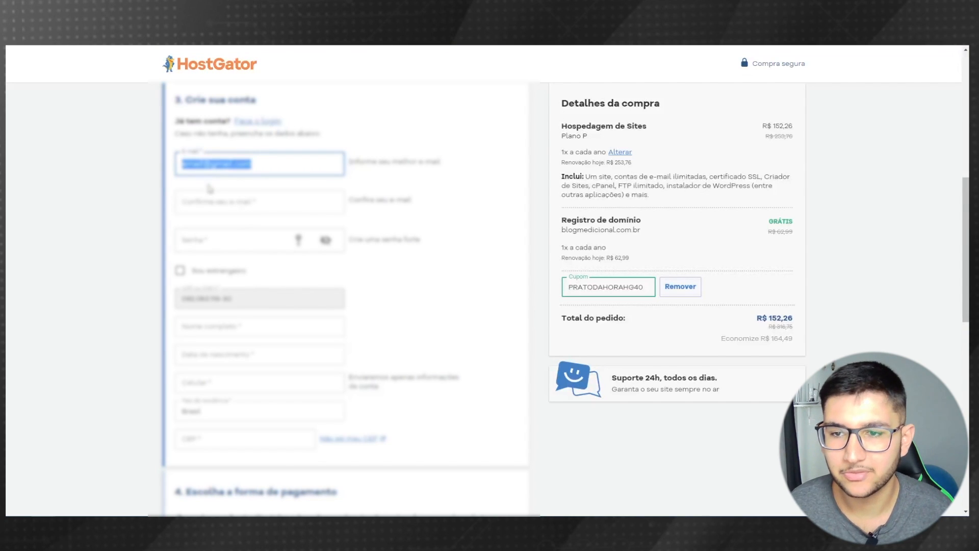
click(231, 200)
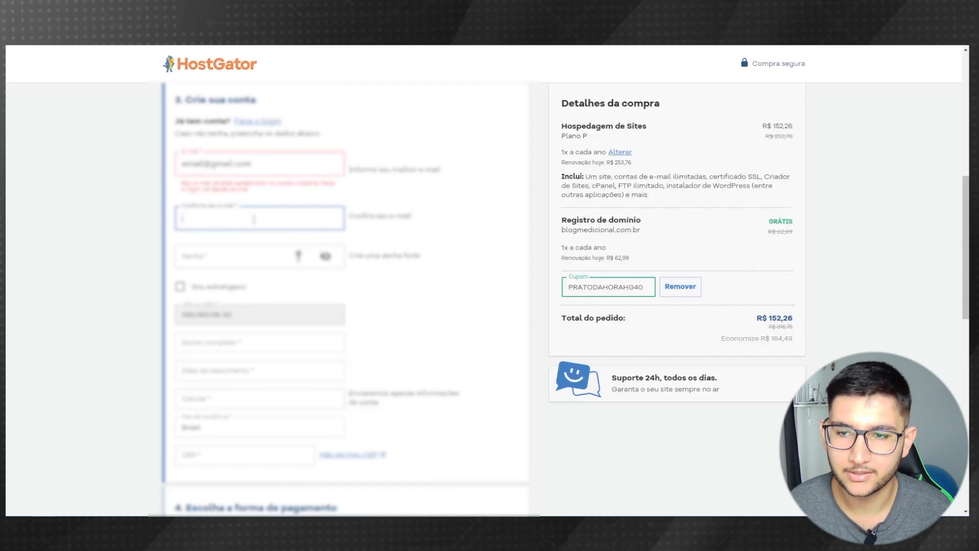
text(email@g)
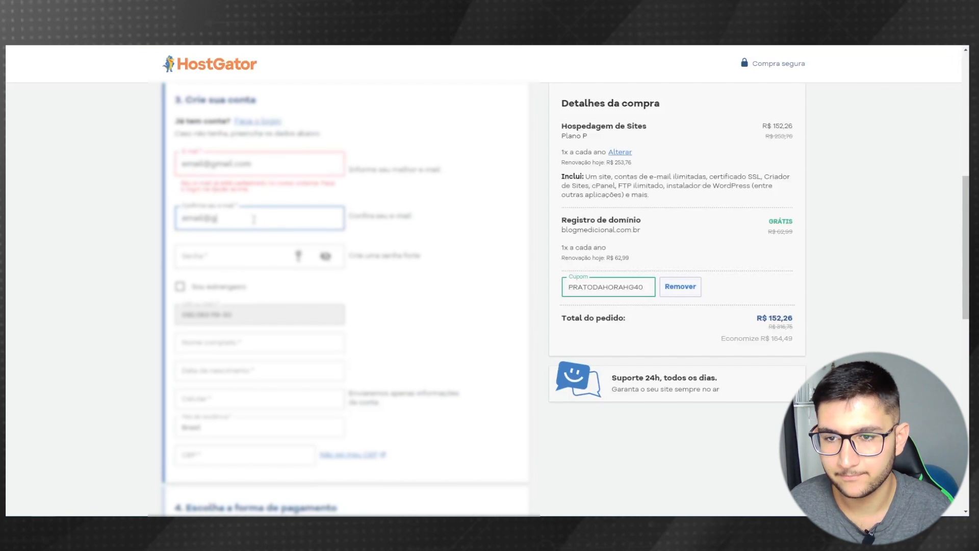
text(mail.com)
key(Tab)
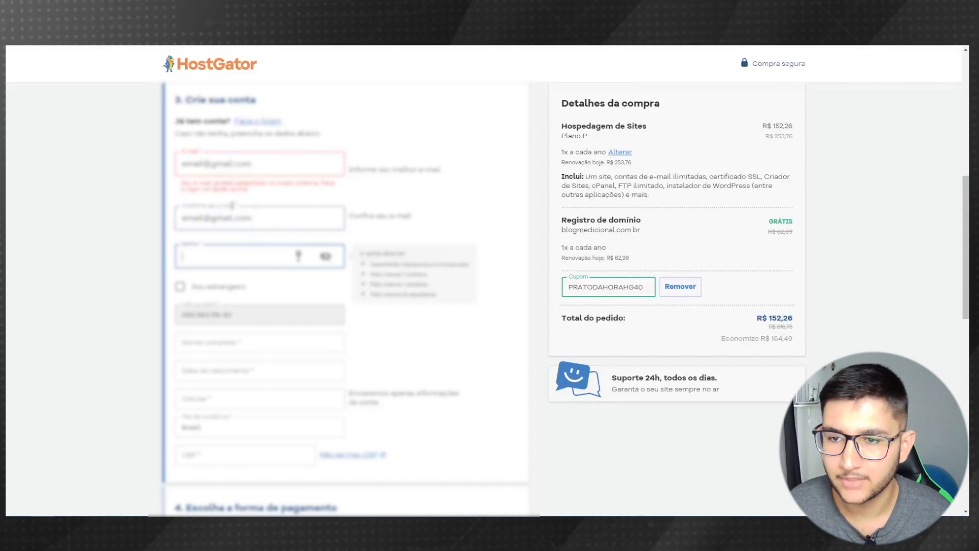
drag(266, 193, 185, 182)
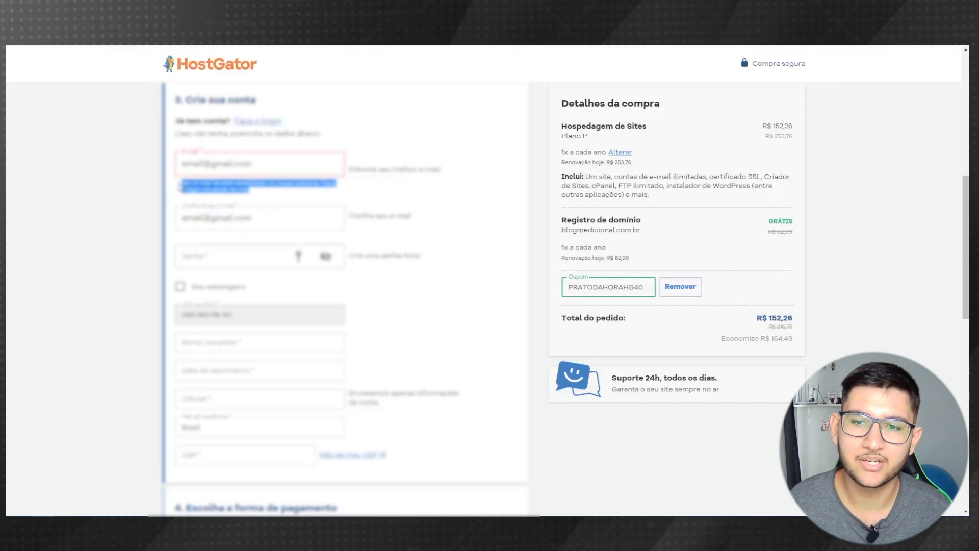
click(224, 181)
click(204, 164)
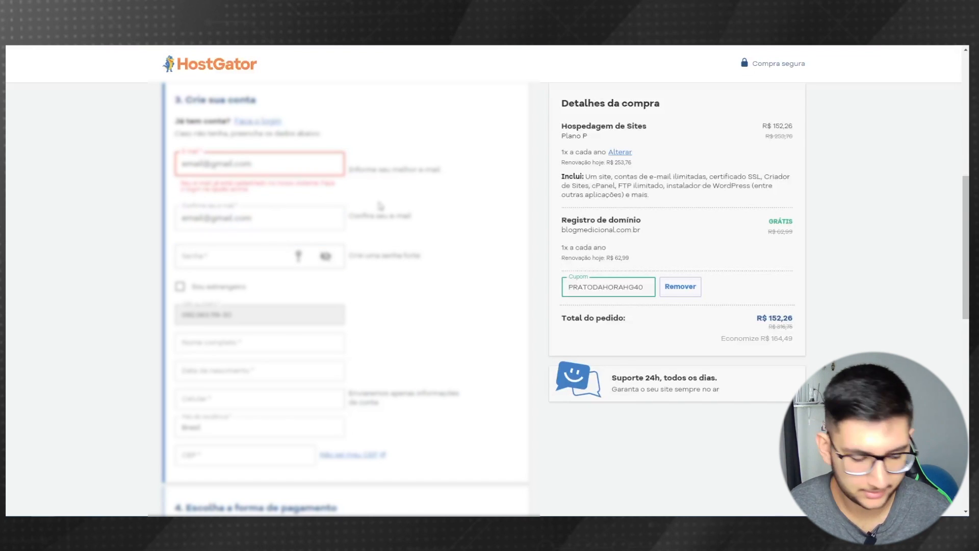
text(2003)
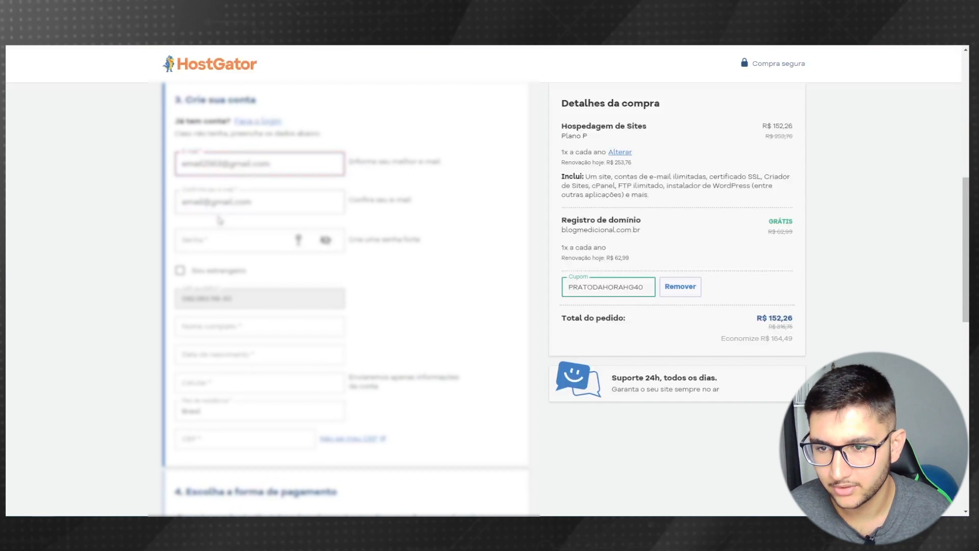
click(206, 204)
text(2003)
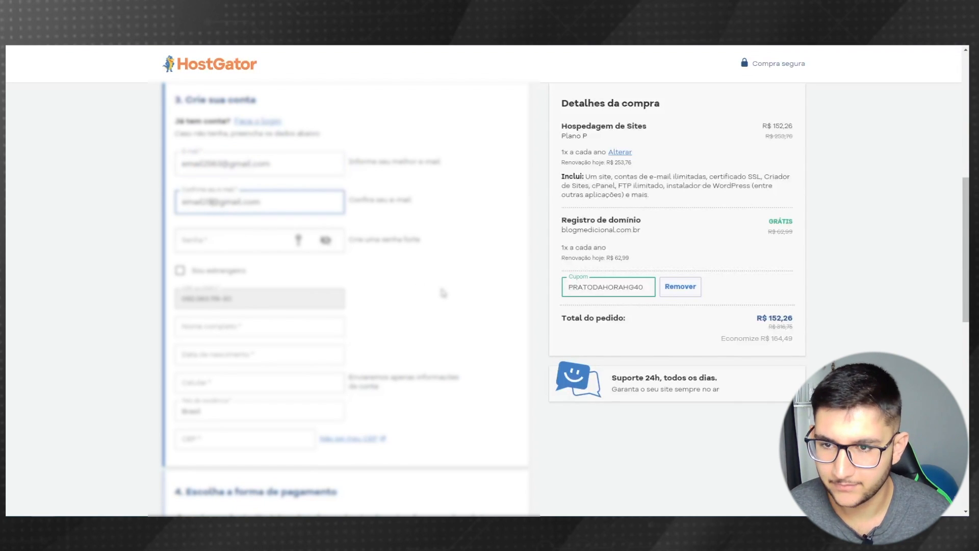
- Enter the account password
click(221, 239)
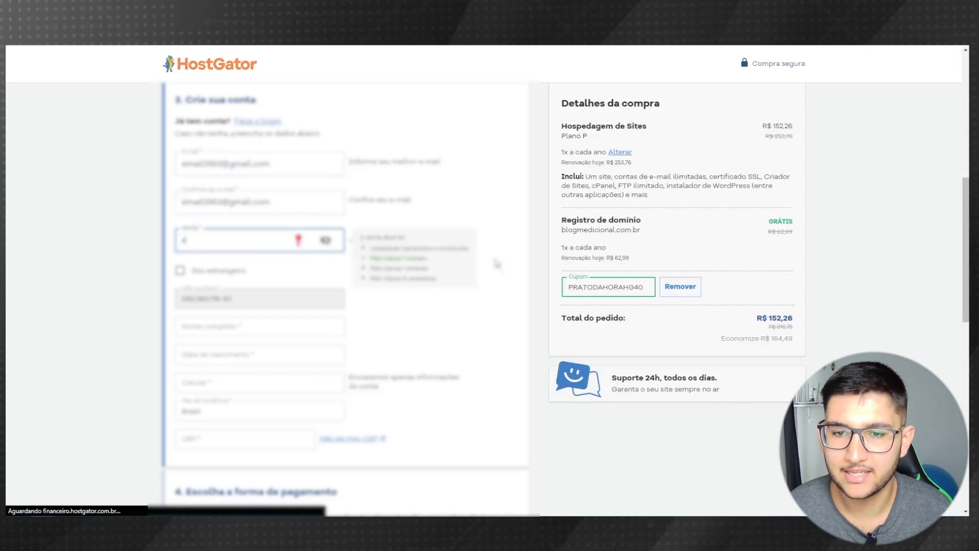
text(••••••••••••••)
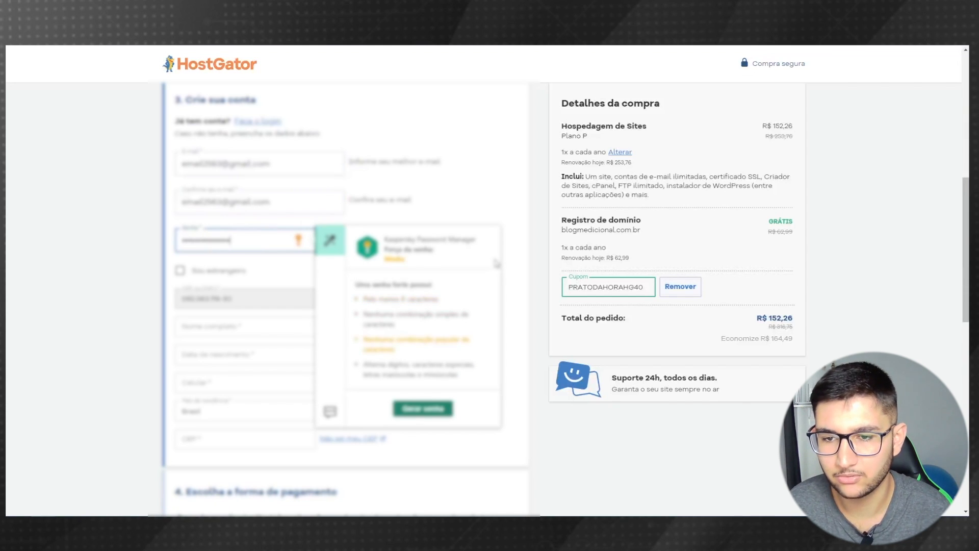
click(137, 244)
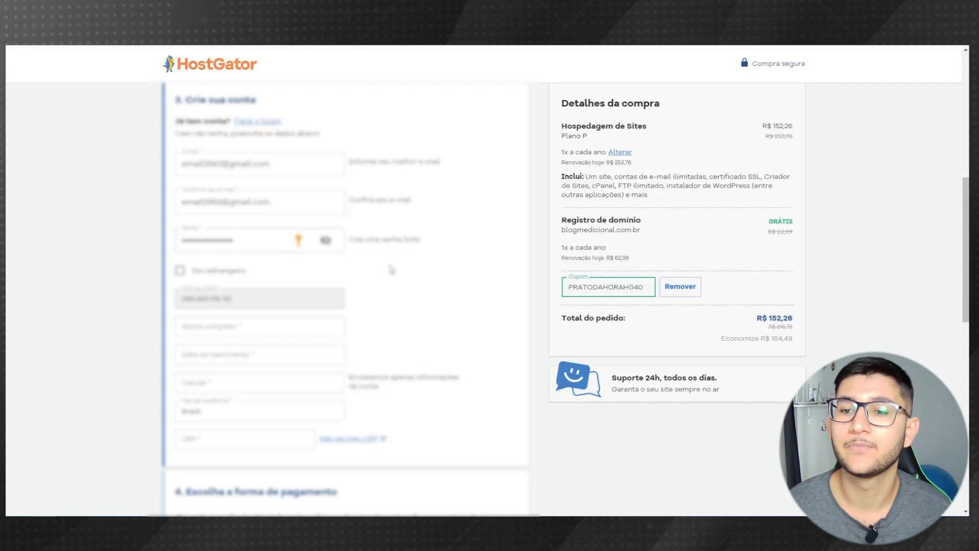
- Enter the buyer's full name, birth date and mobile phone number
scroll(388, 269, down, 1)
click(269, 278)
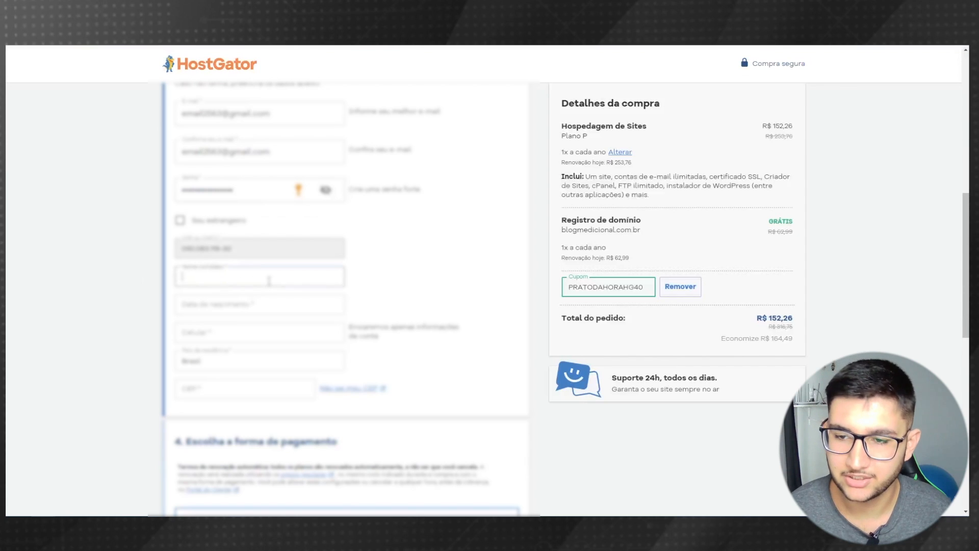
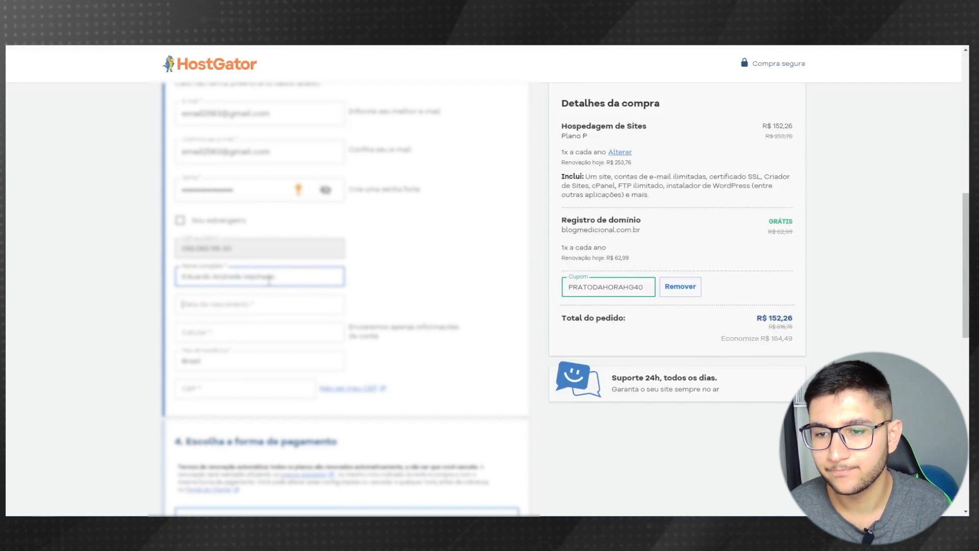
key(Tab)
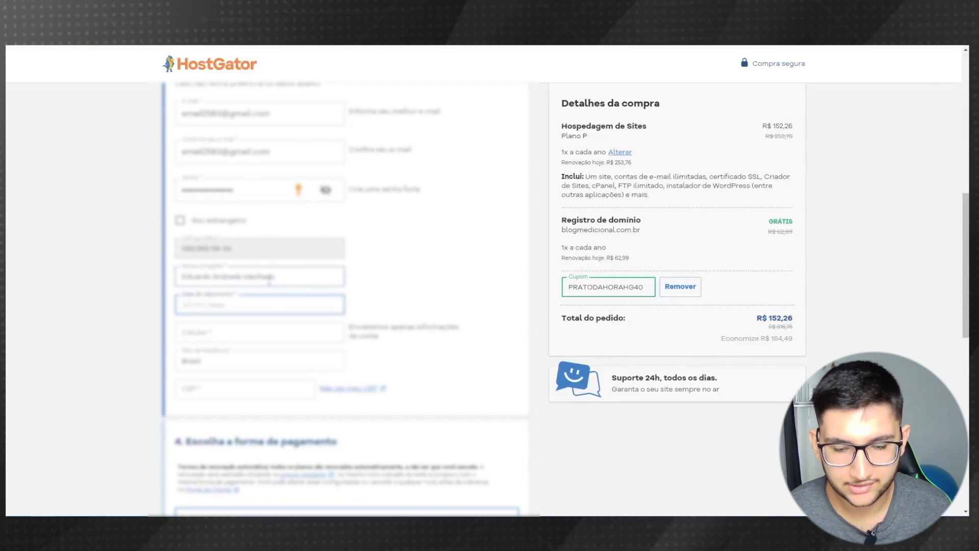
key(Tab)
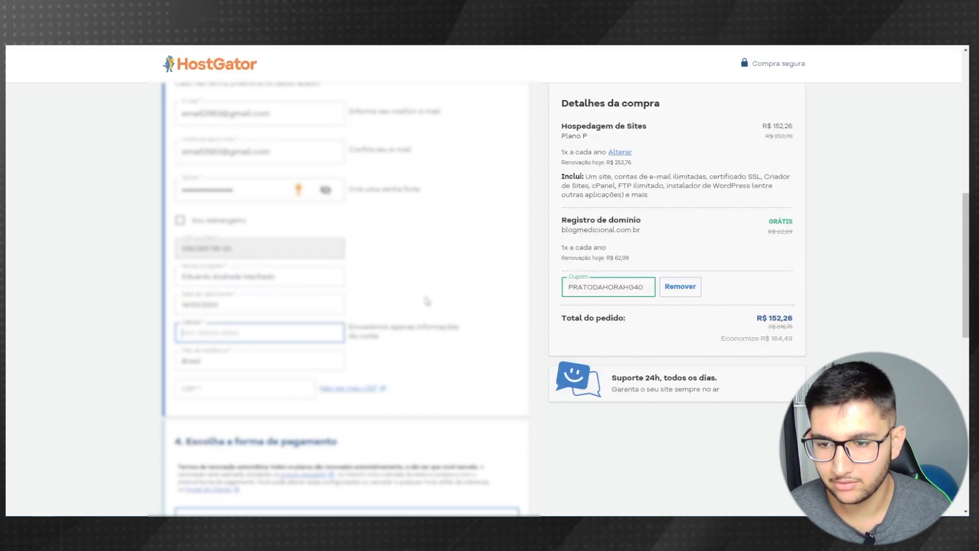
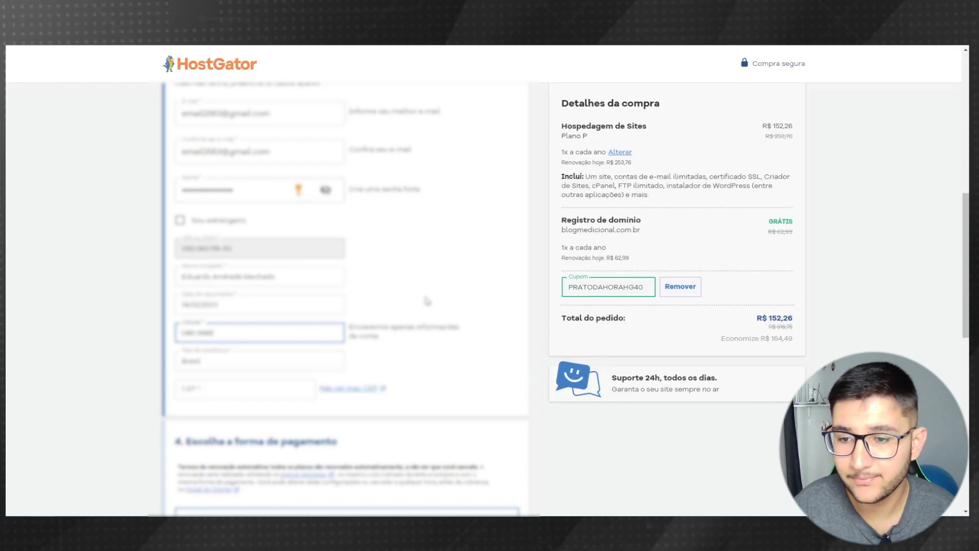
- Enter the postal code so the address loads, then add the house number
click(188, 386)
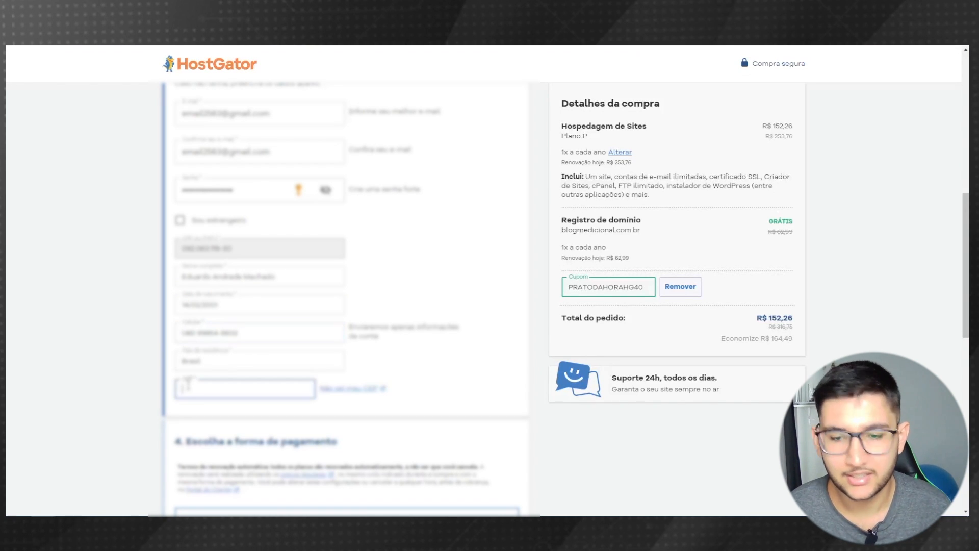
text(5)
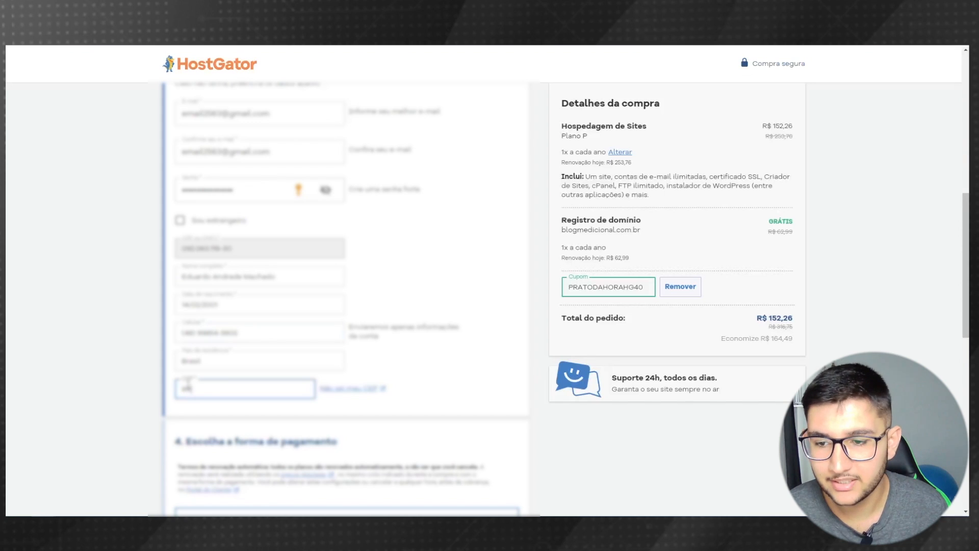
text(111250)
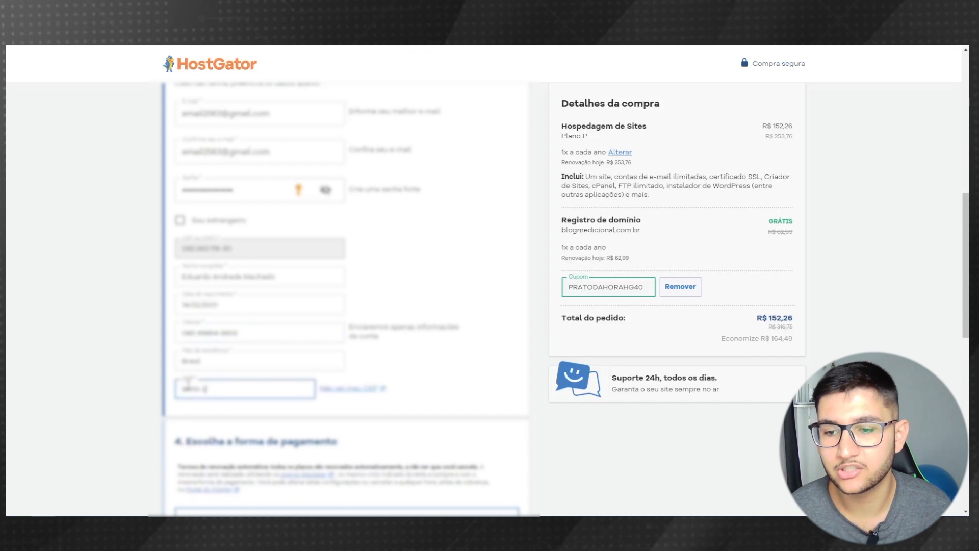
click(97, 383)
scroll(534, 288, down, 3)
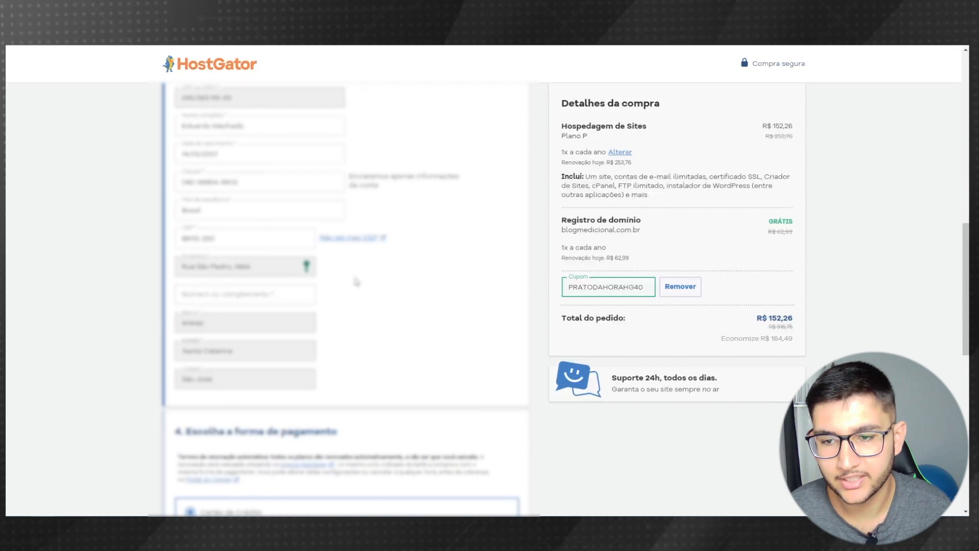
click(264, 294)
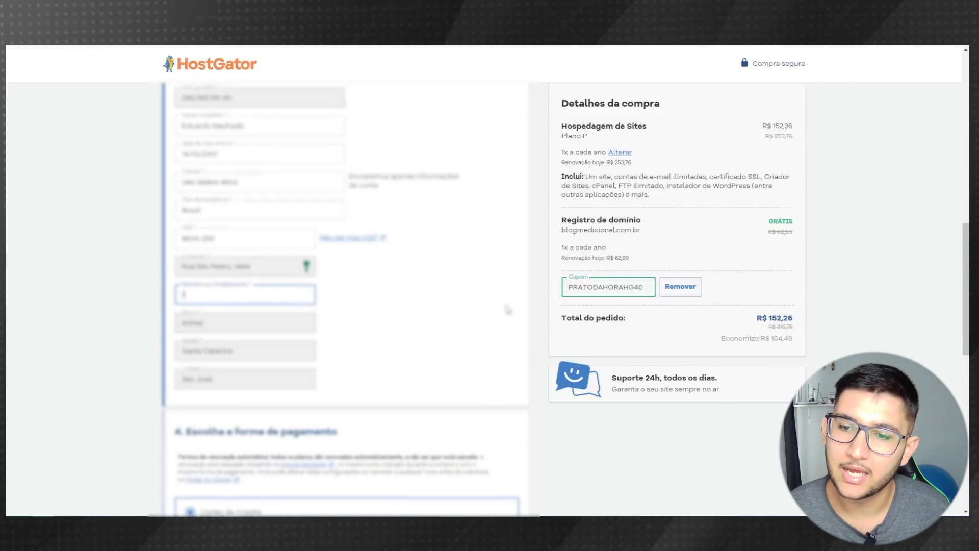
click(430, 309)
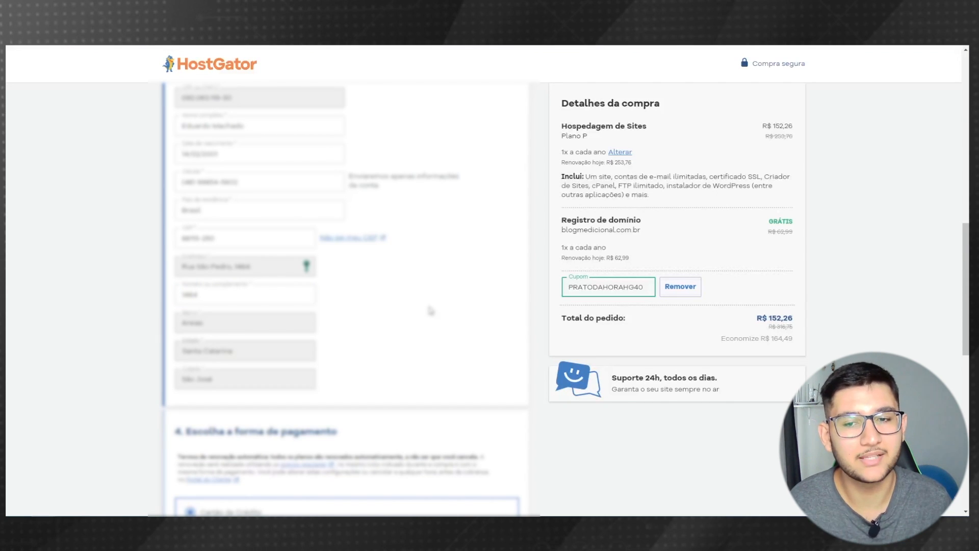
scroll(432, 311, down, 5)
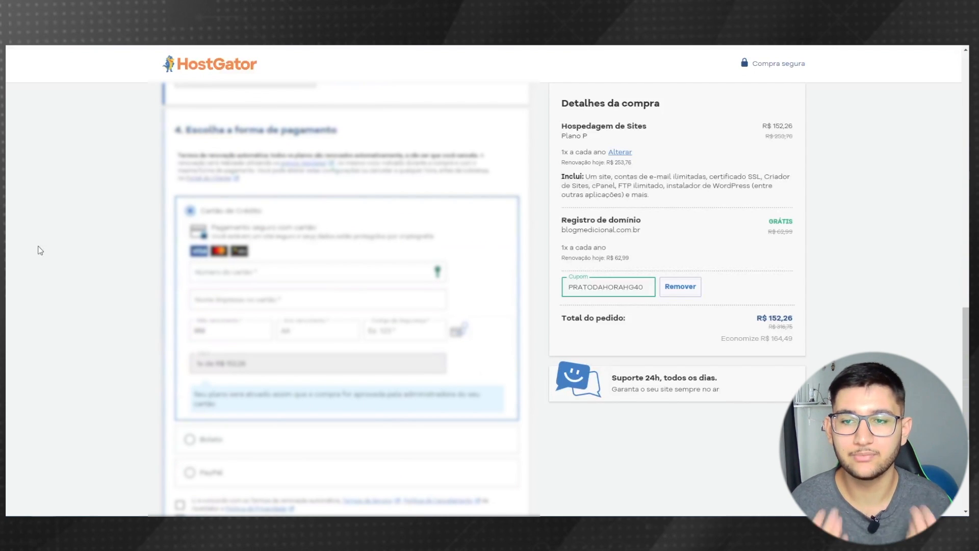
scroll(51, 258, down, 2)
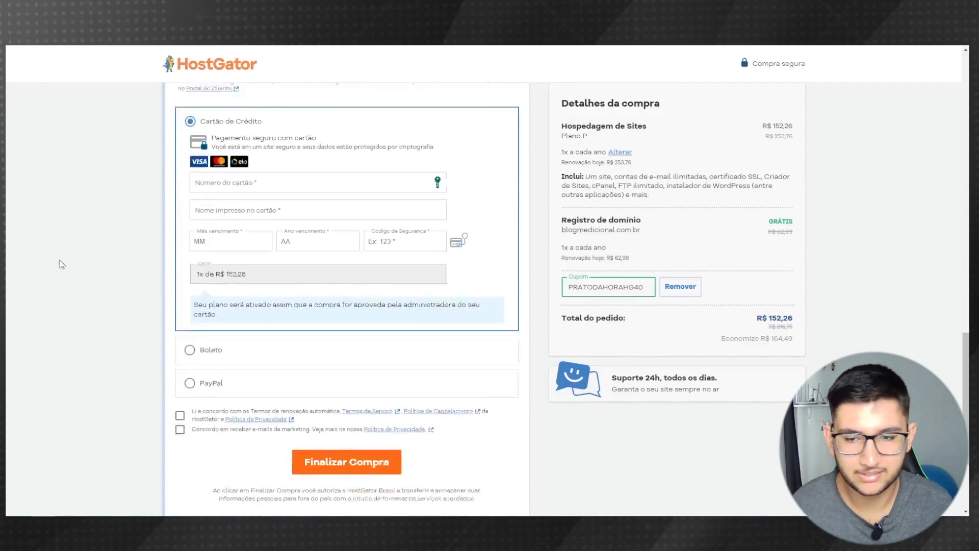
click(198, 343)
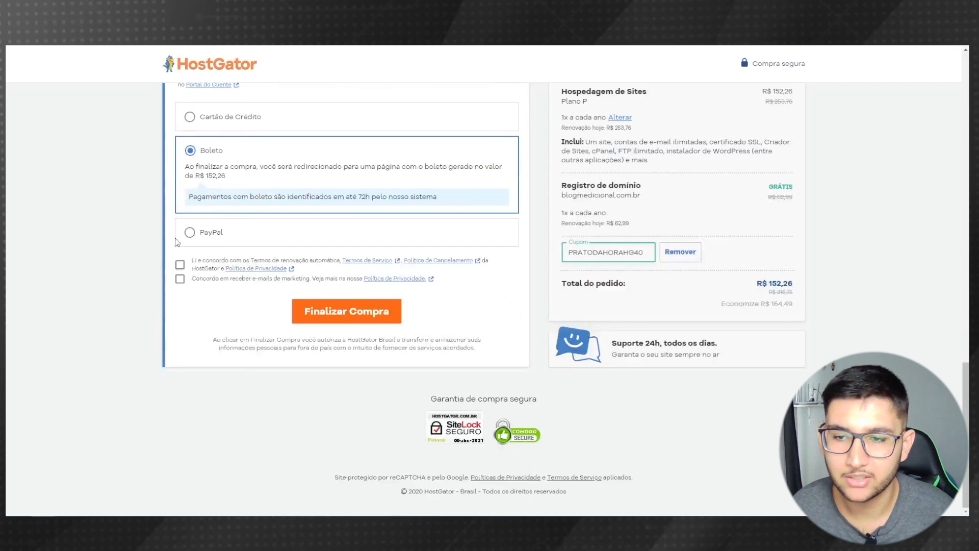
click(218, 232)
scroll(270, 234, up, 2)
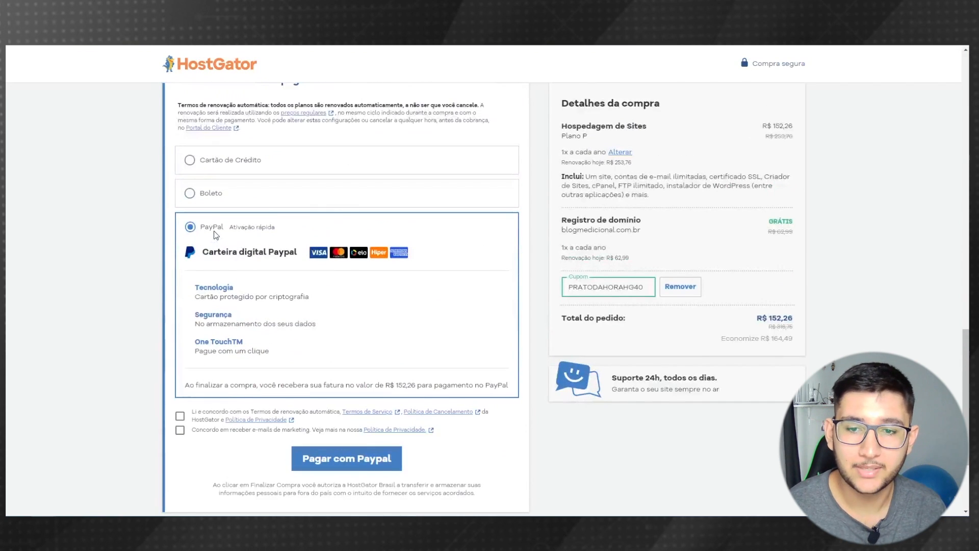
click(251, 213)
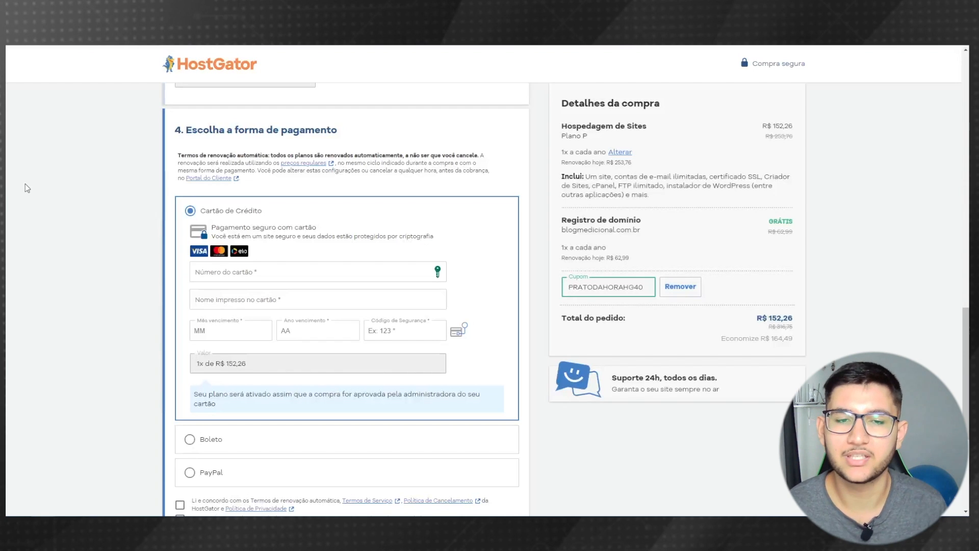
scroll(100, 403, down, 1)
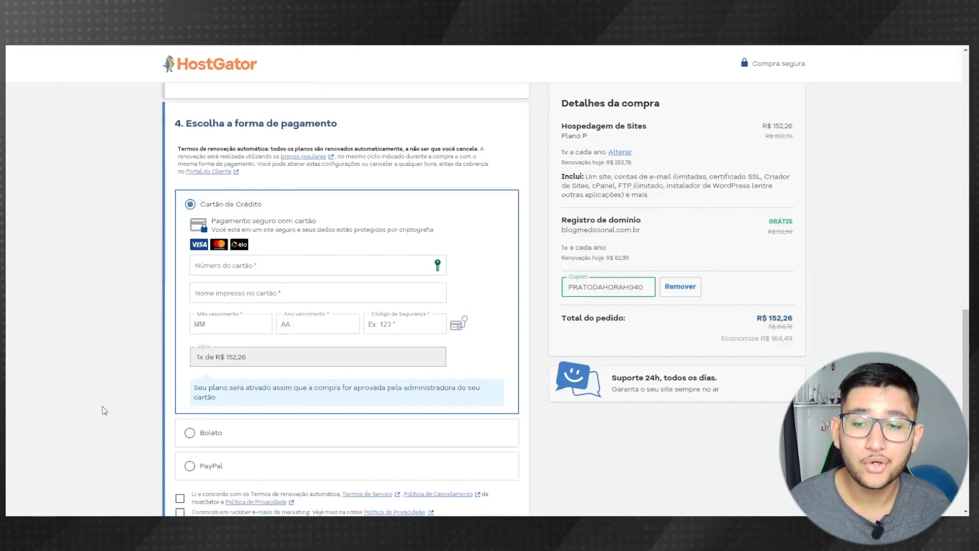
click(200, 394)
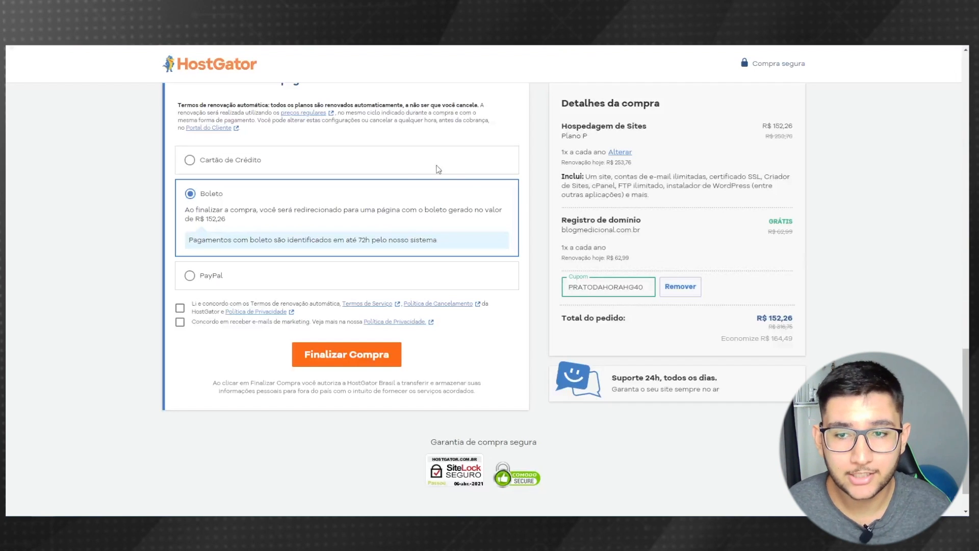
click(390, 167)
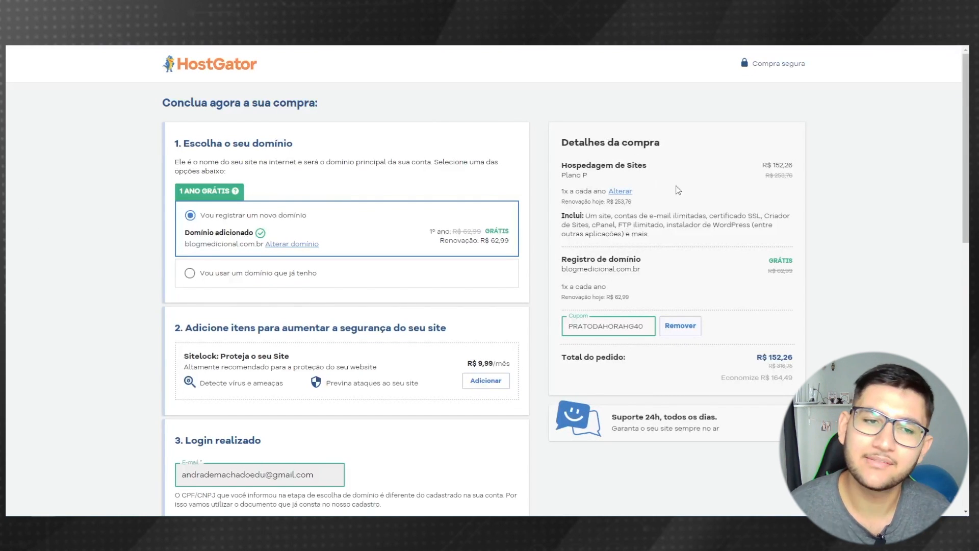
- Highlight the Plano P hosting price, R$ 152,26 versus 253,76, and what it includes
drag(556, 147, 685, 148)
click(684, 148)
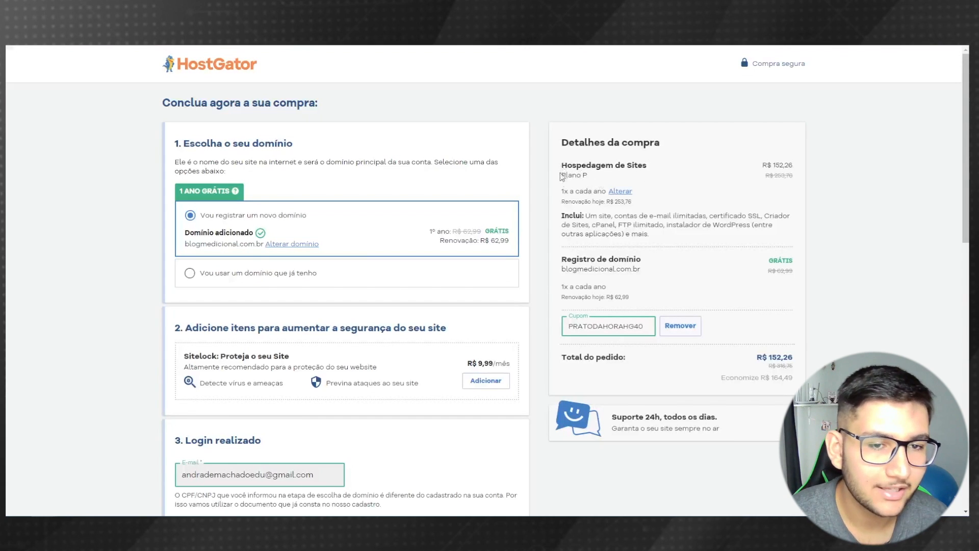
drag(559, 178, 596, 179)
click(591, 178)
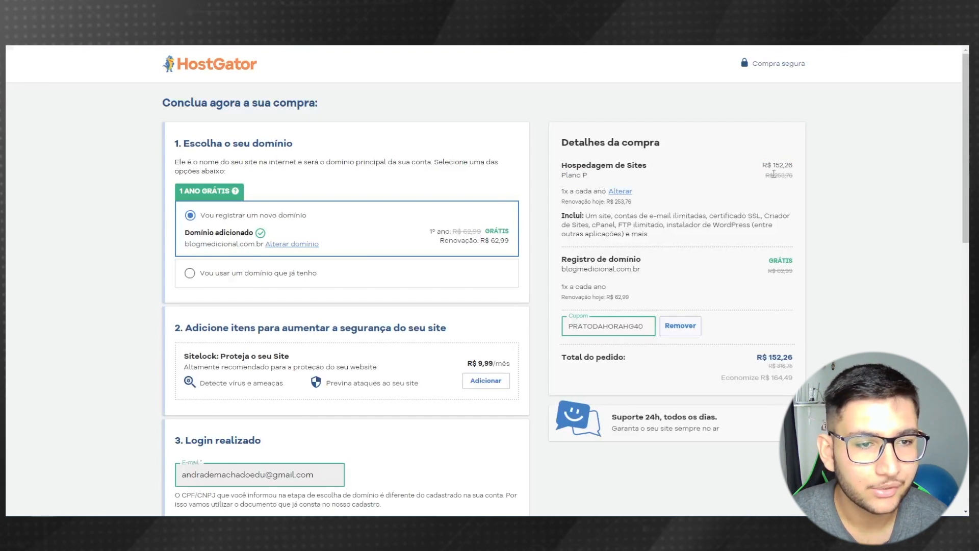
drag(773, 176, 797, 178)
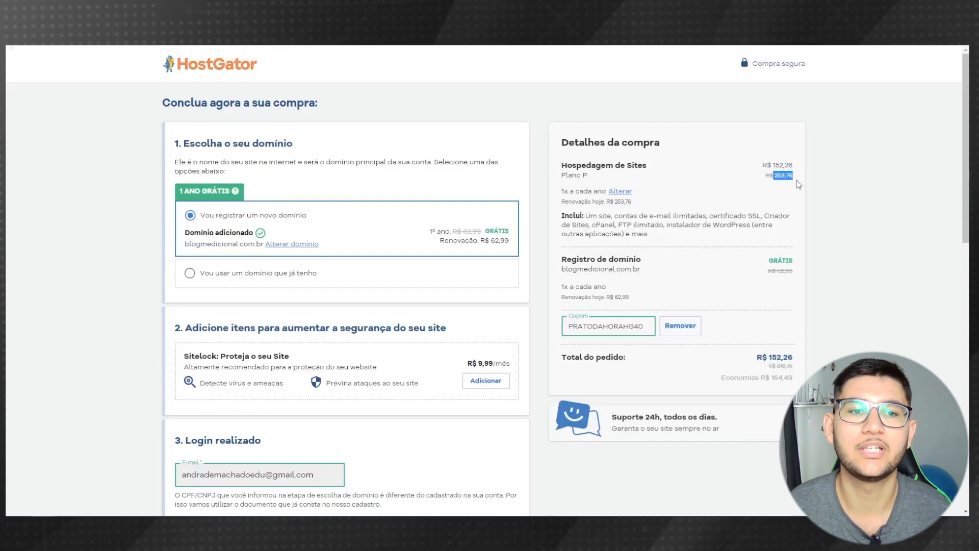
drag(771, 166, 792, 153)
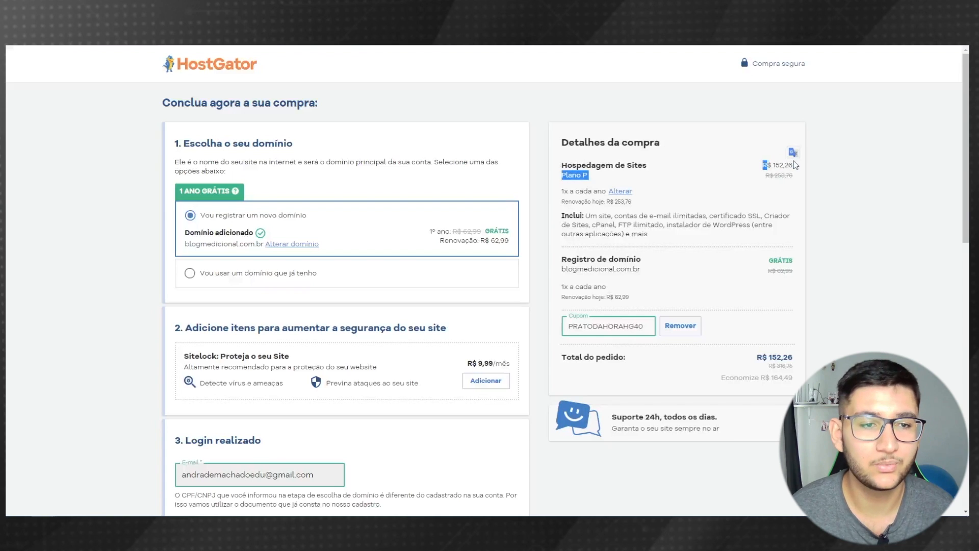
click(793, 163)
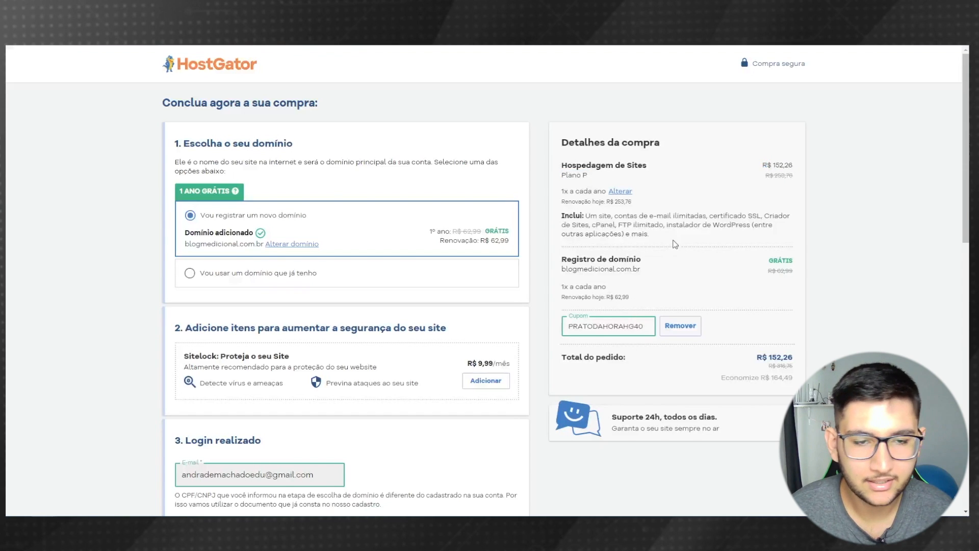
drag(672, 239, 565, 215)
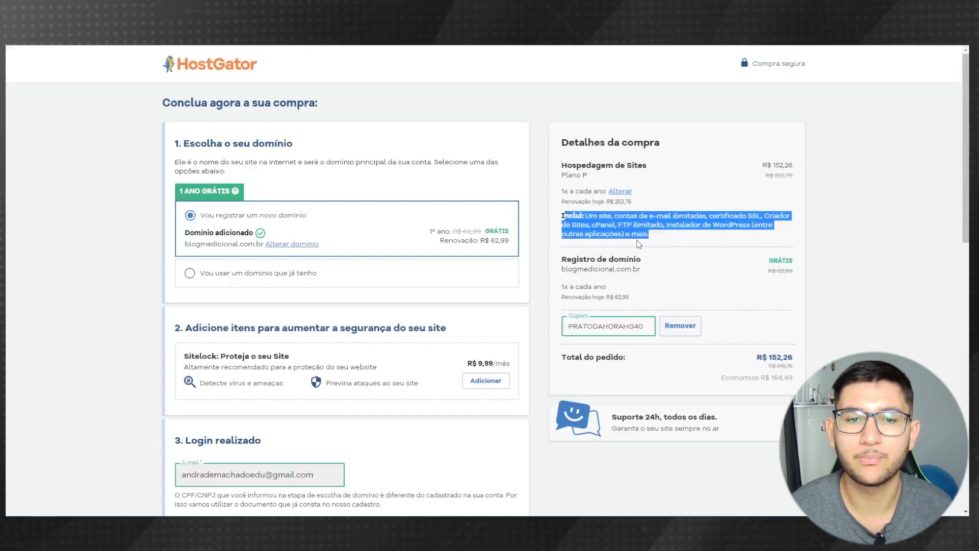
click(576, 260)
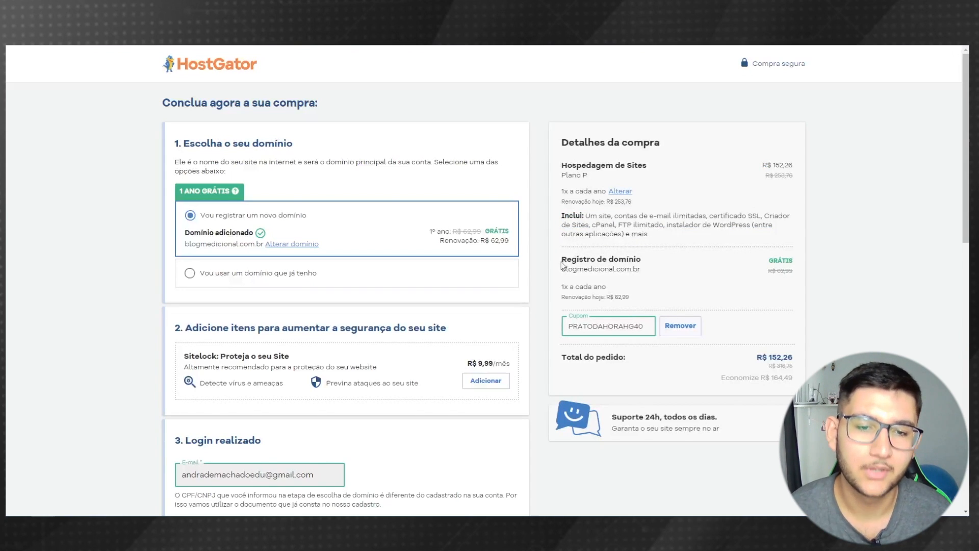
- Highlight the free blogmedicional.com.br domain (was 62,99), the R$ 316,75 original total and 164,49 savings
drag(562, 269, 650, 270)
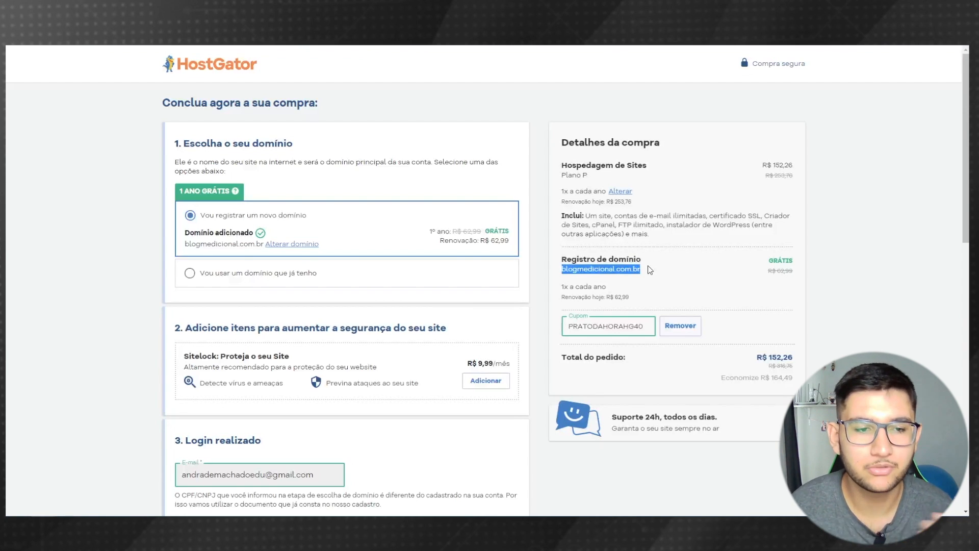
drag(770, 258, 798, 262)
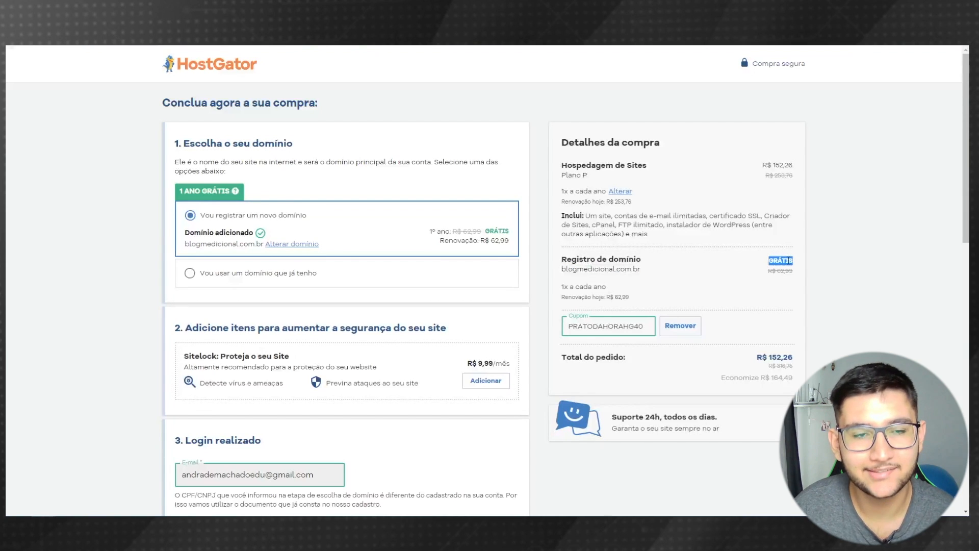
drag(777, 271, 796, 276)
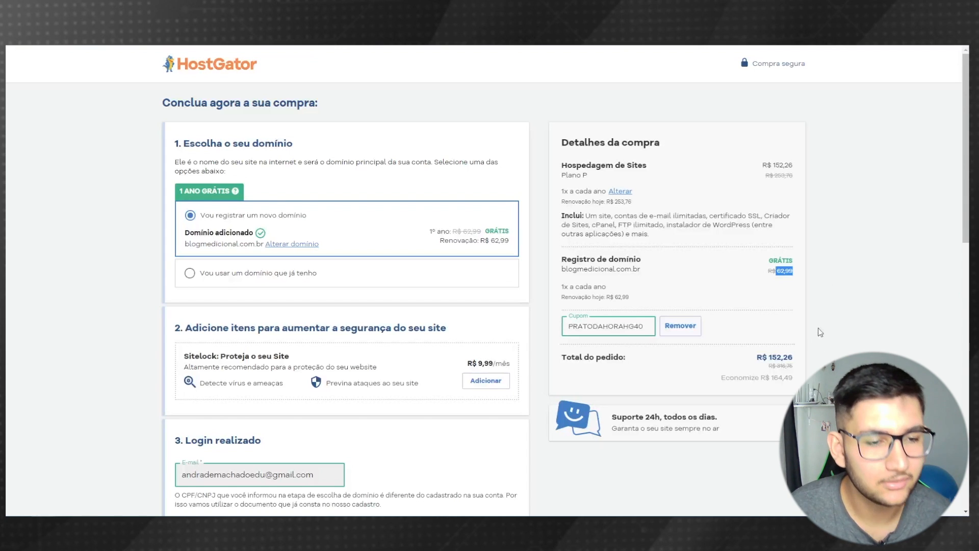
drag(801, 368, 759, 368)
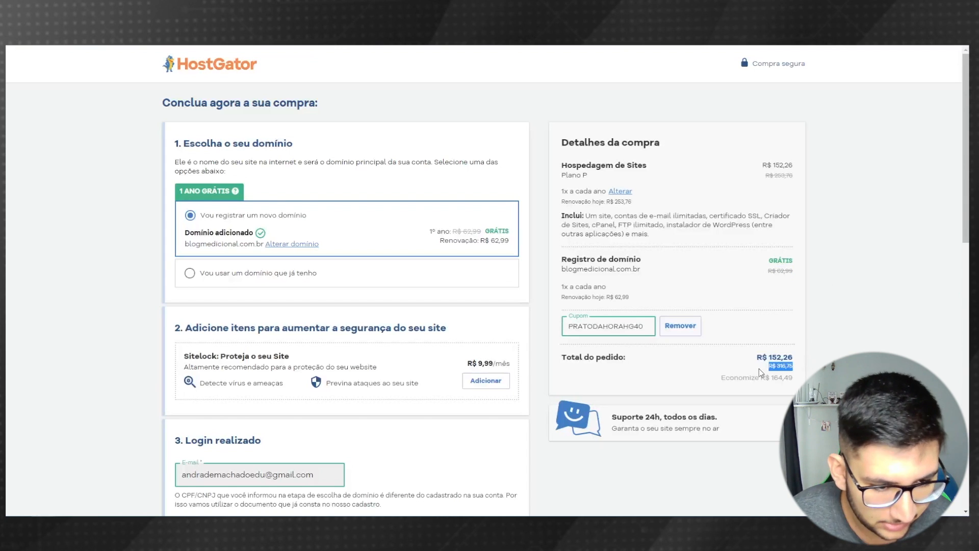
click(661, 387)
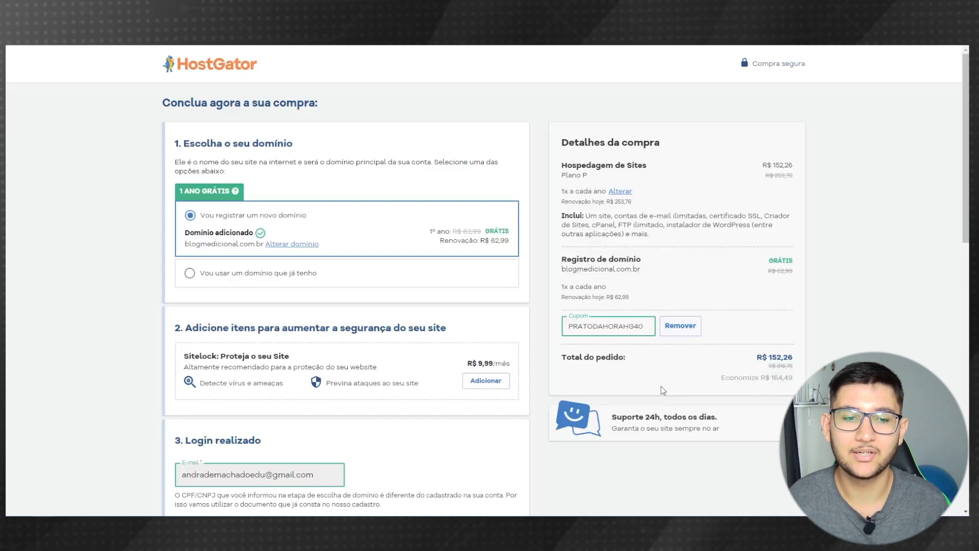
double_click(782, 377)
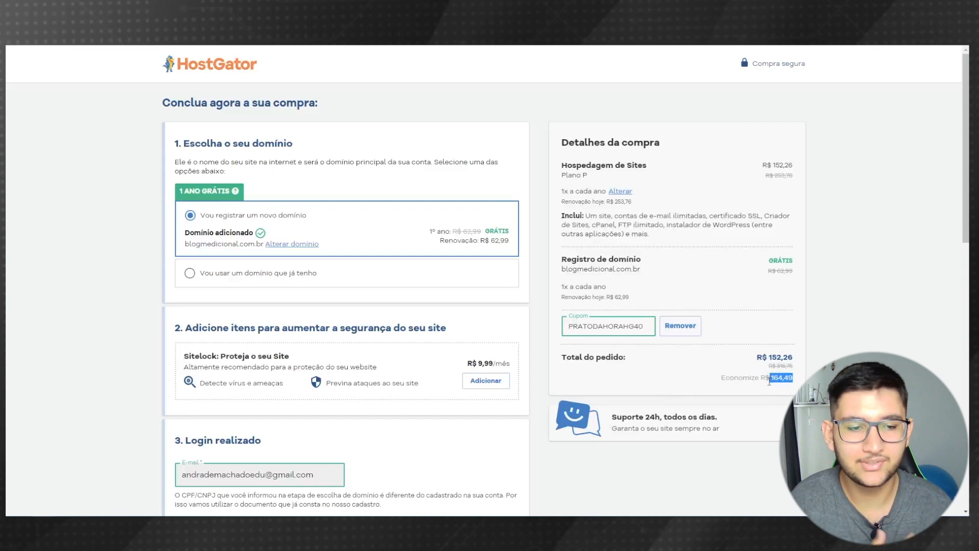
click(703, 365)
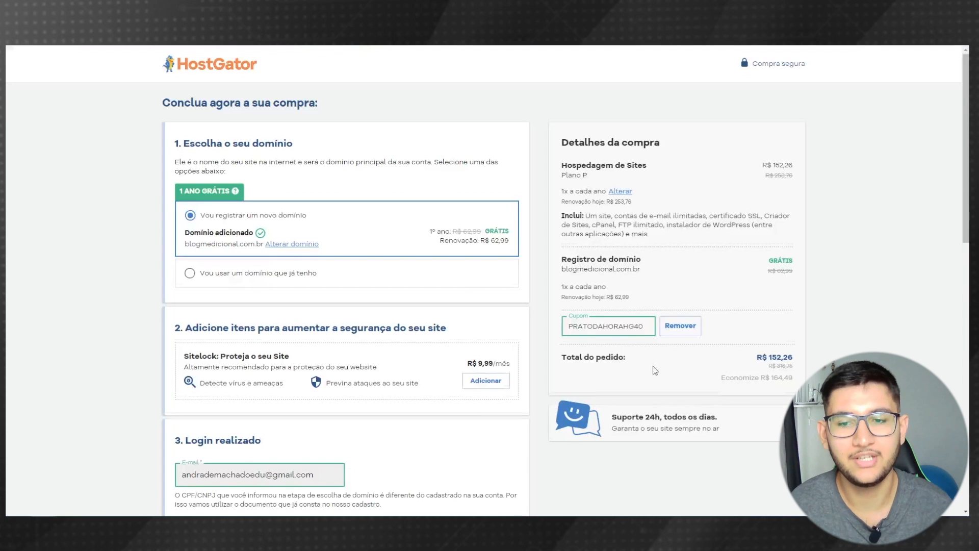
scroll(602, 370, down, 6)
scroll(602, 370, down, 2)
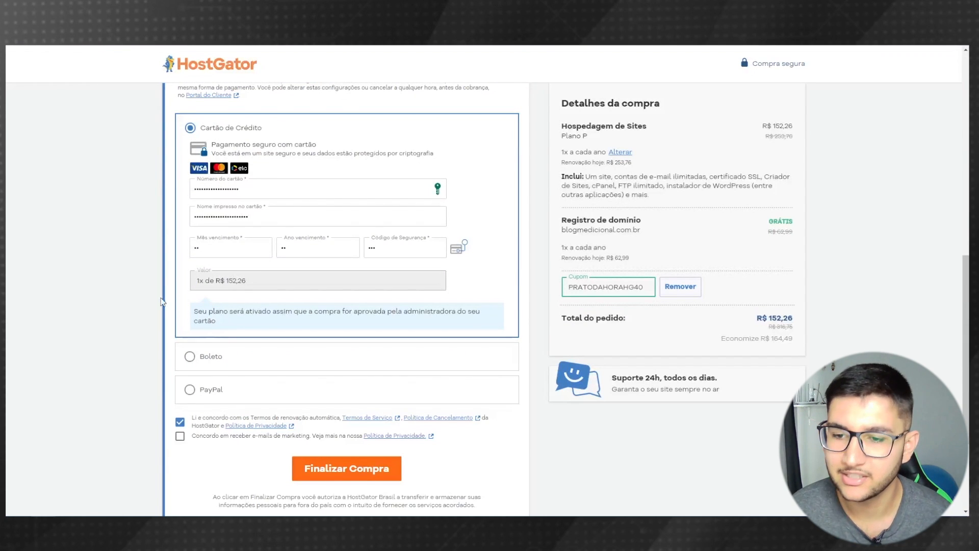
- Place the R$ 152,26 order with Finalizar Compra
scroll(237, 288, down, 3)
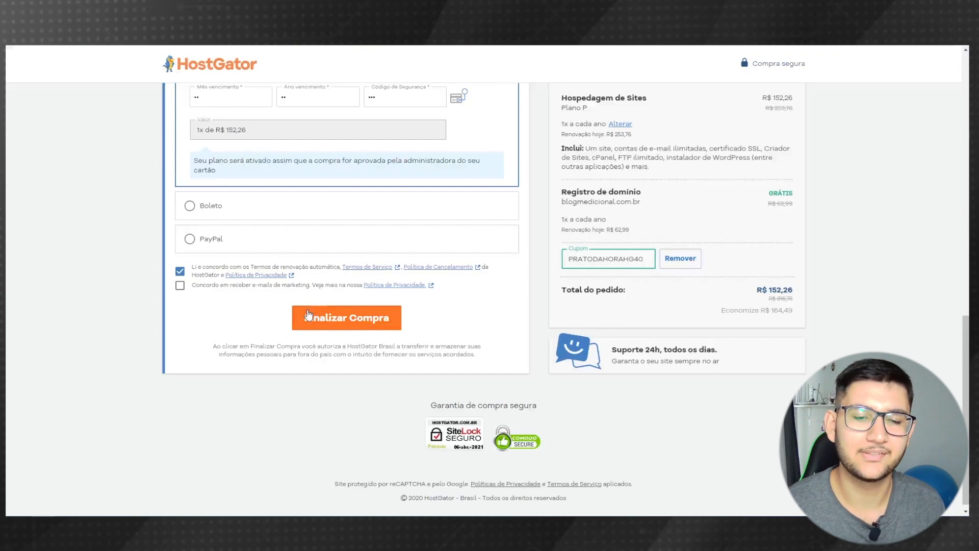
click(362, 324)
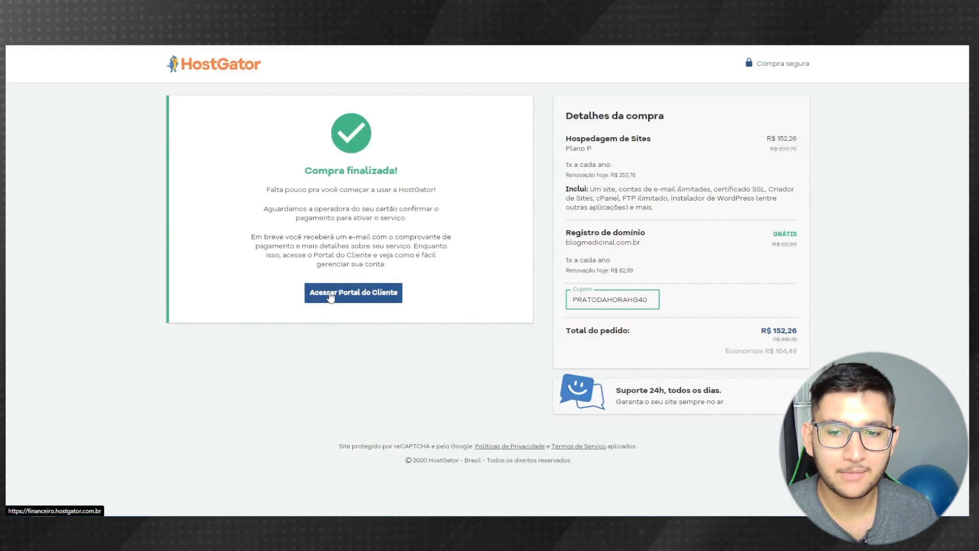
- Enter the Portal do Cliente and close the site-choice and Embaixador do Cliente popups
click(356, 300)
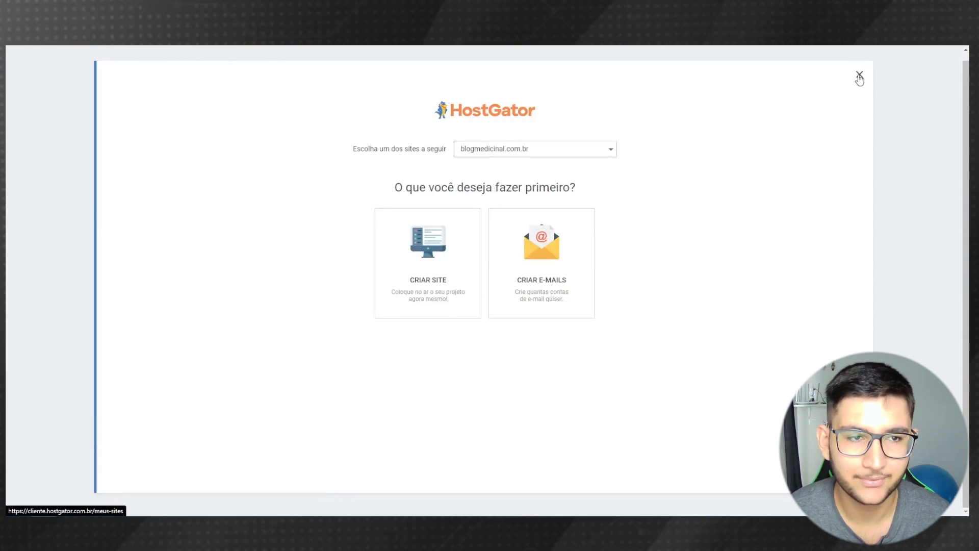
click(859, 77)
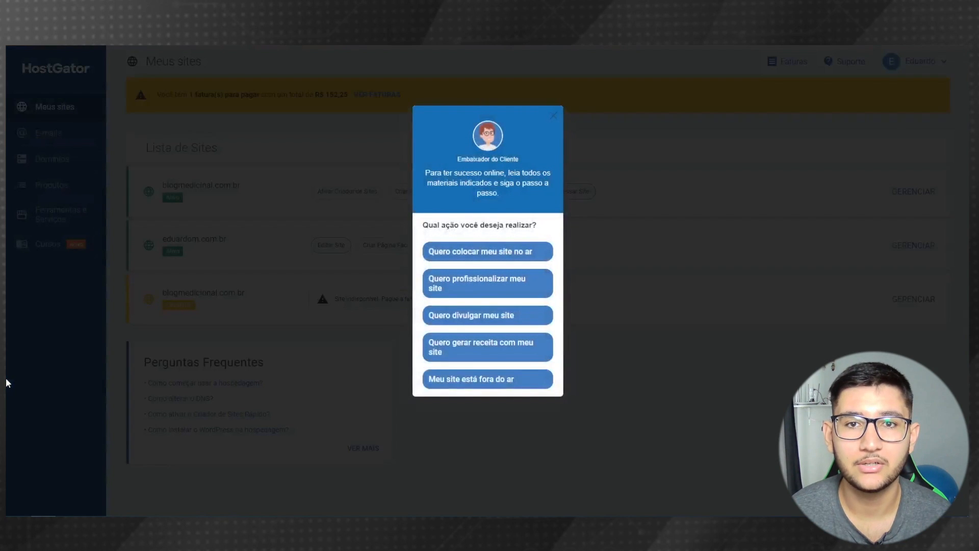
click(553, 116)
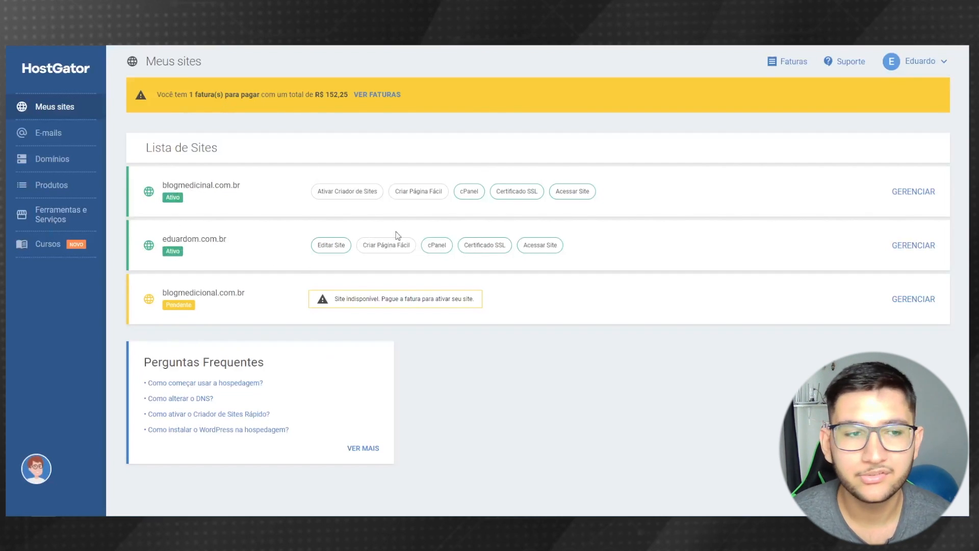
click(337, 250)
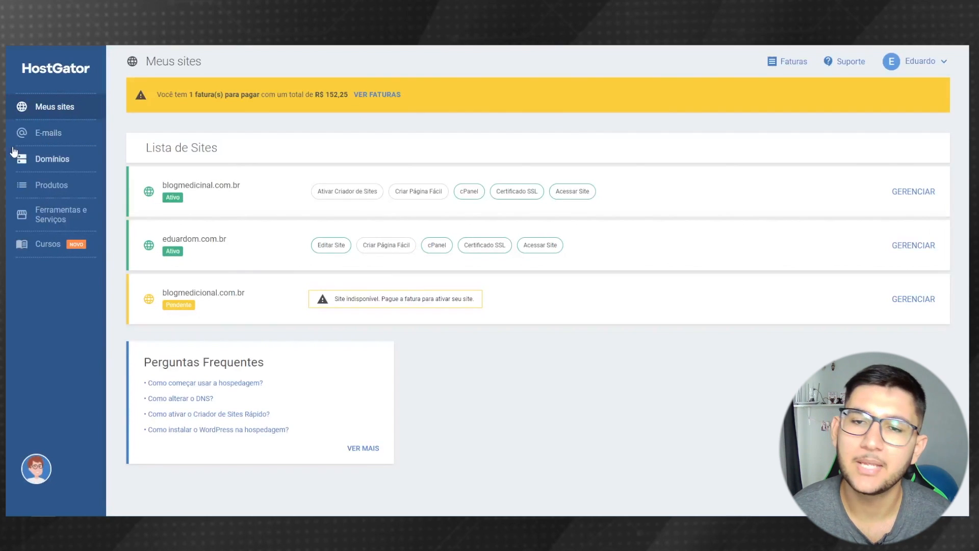
- Browse the Domínios and Produtos lists, ending on the Ferramentas e Serviços catalogue
click(41, 161)
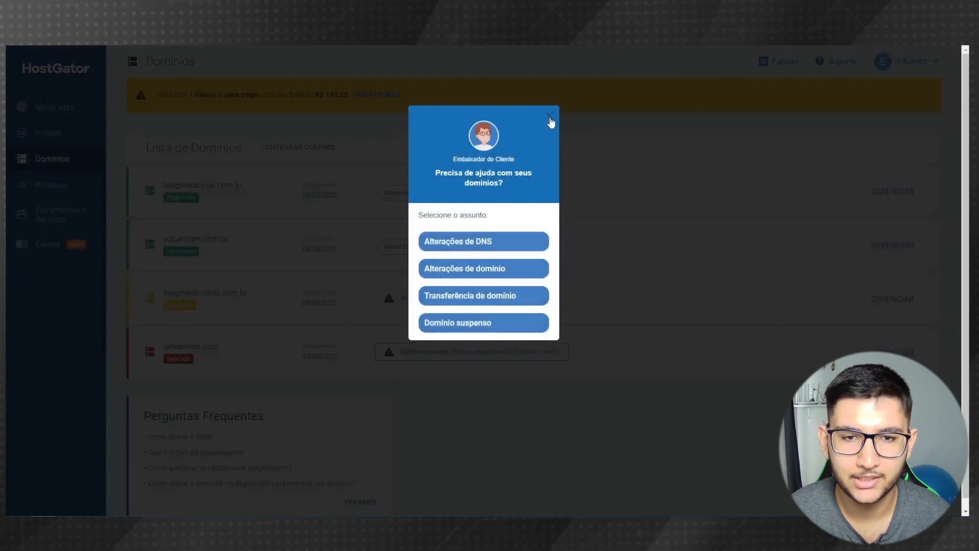
click(550, 115)
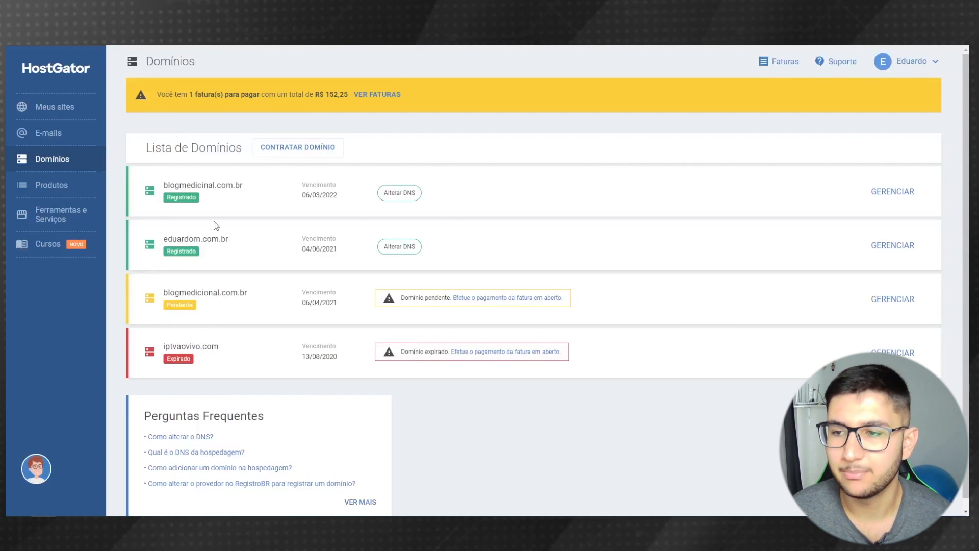
click(49, 188)
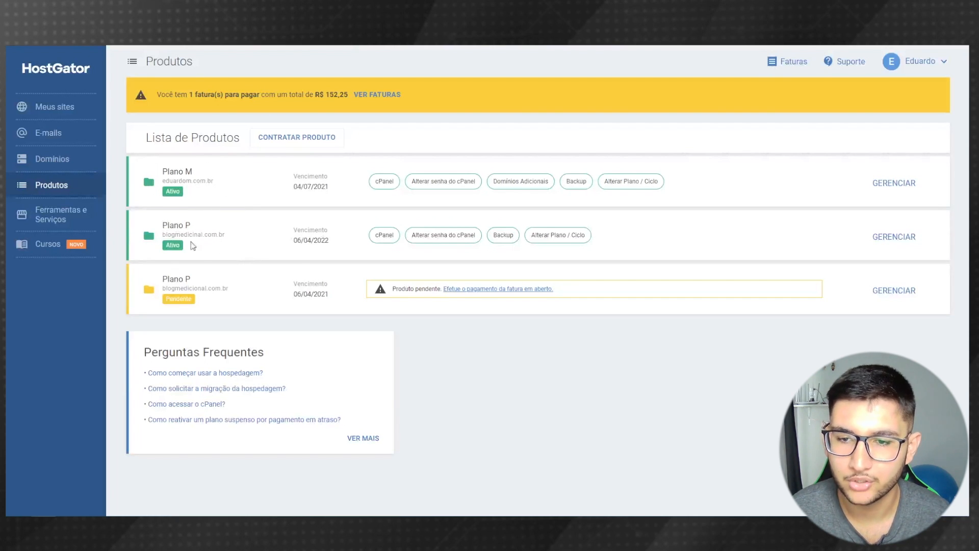
click(49, 219)
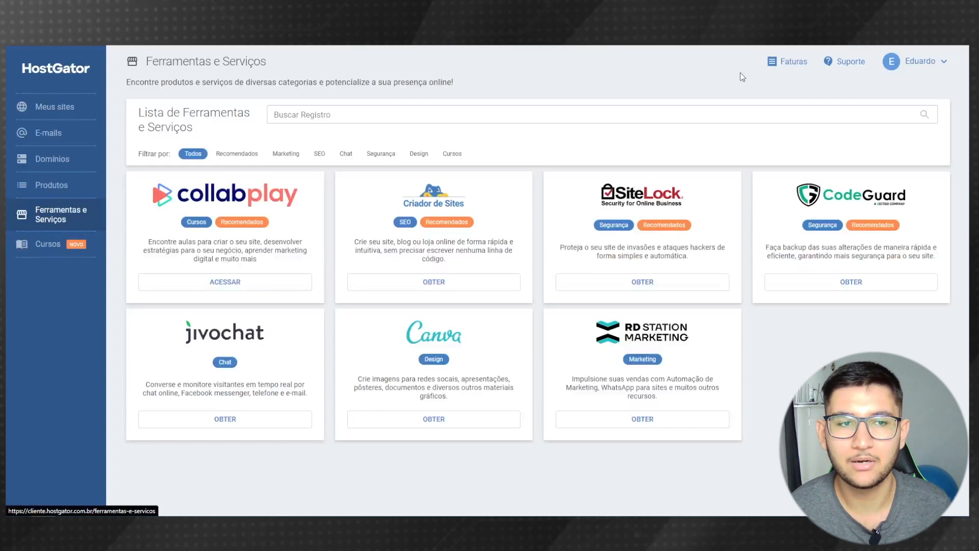
- Go to the Suporte page and dismiss the support tips and feedback popups
click(845, 65)
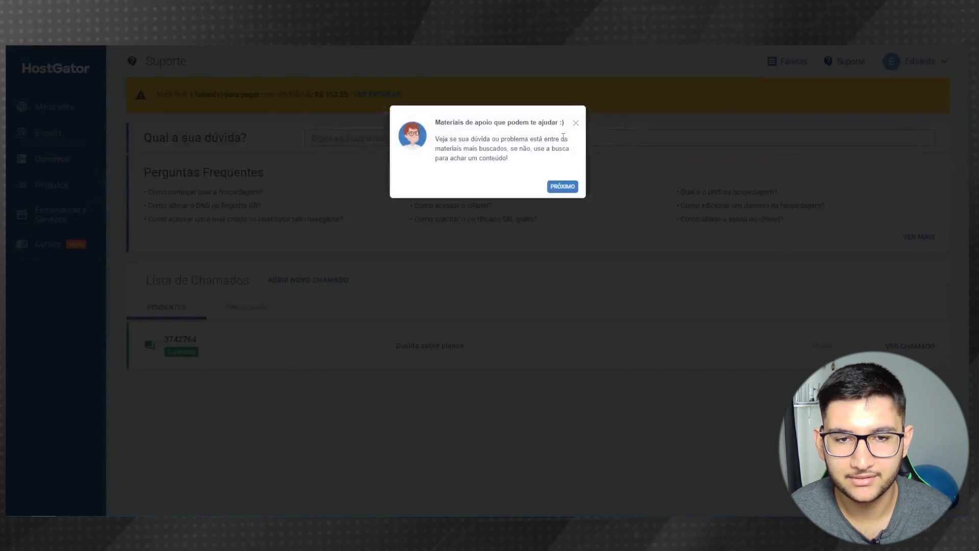
click(575, 124)
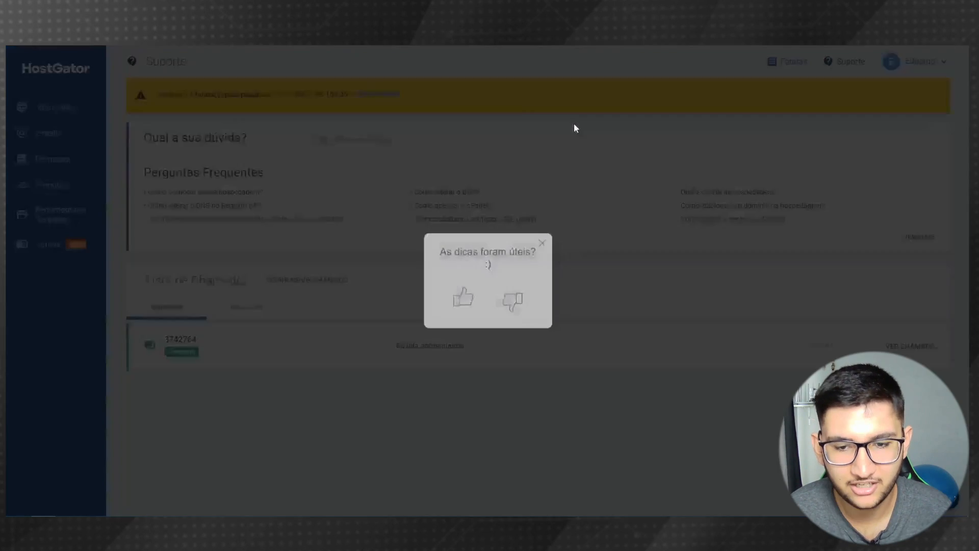
click(542, 243)
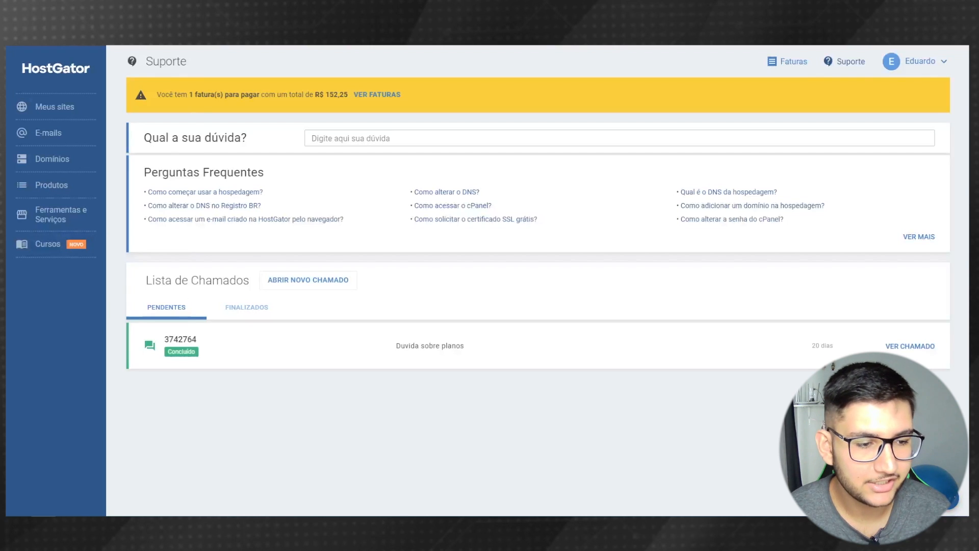
- Try the online support chat, view its category list, then close the chat window
click(946, 494)
drag(101, 3, 486, 72)
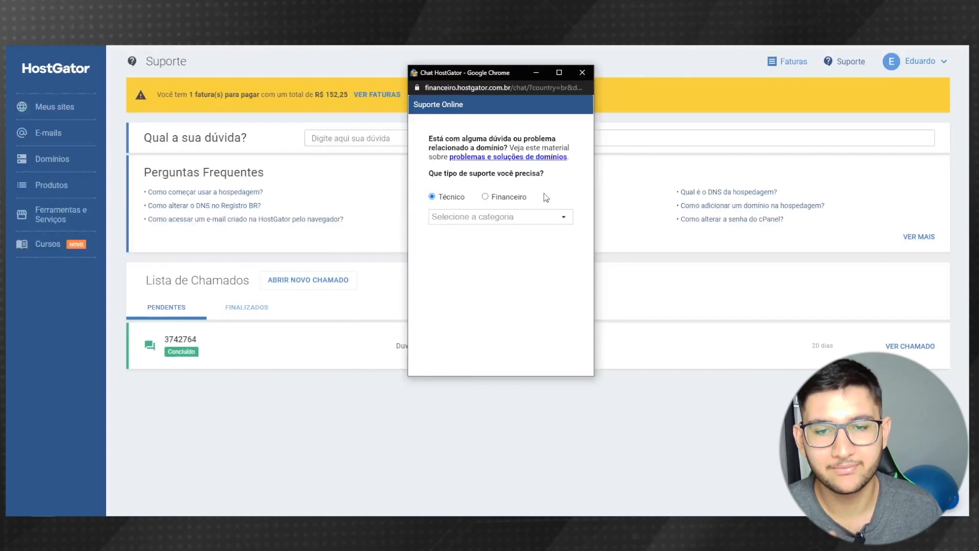
click(511, 219)
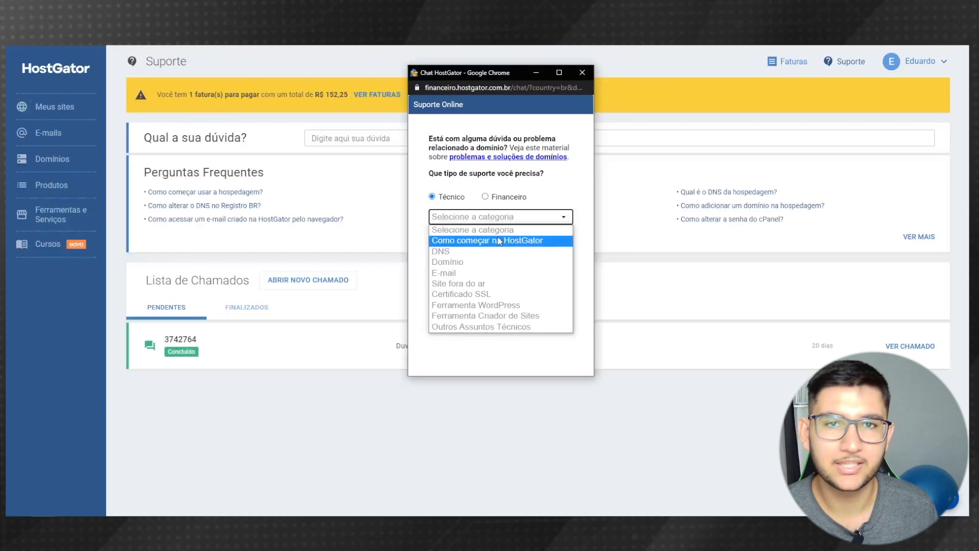
click(583, 72)
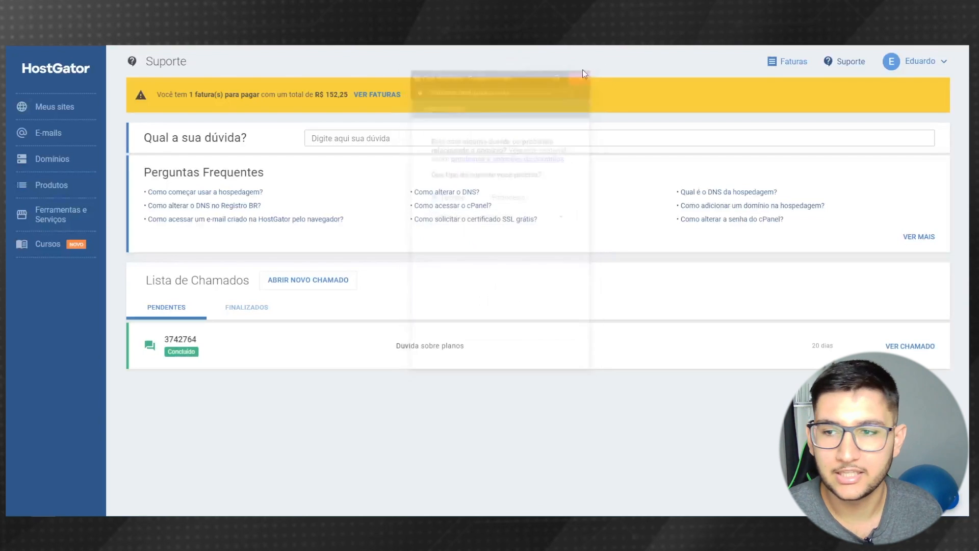
- Manage the Plano P hosting for blogmedicinal.com.br from the Produtos list
click(51, 185)
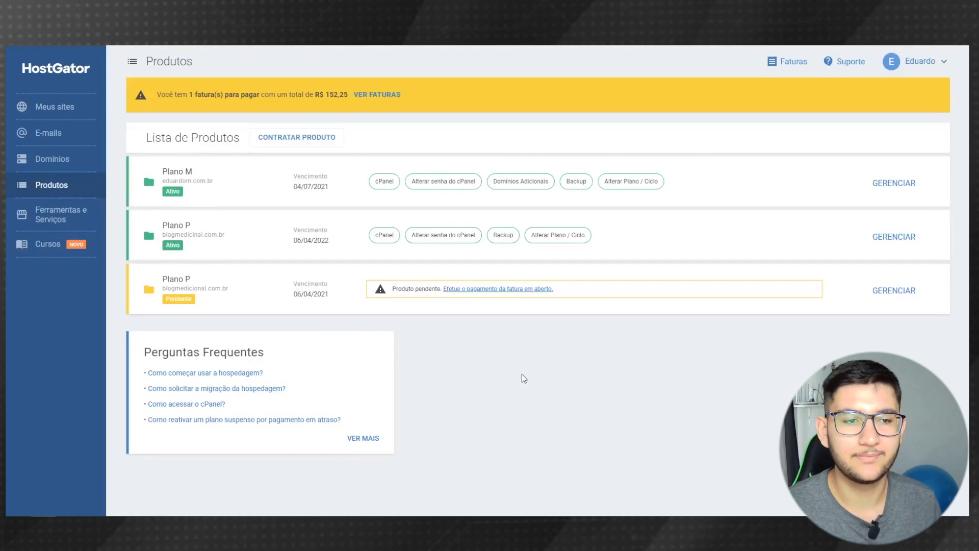
click(890, 238)
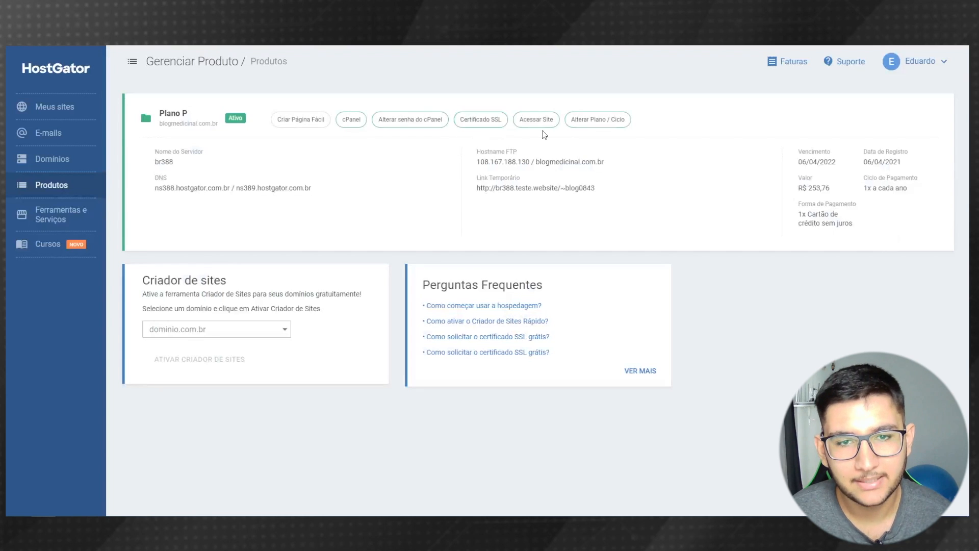
- Request a free SSL certificate for blogmedicinal.com.br, filling in the company and contact details
click(479, 127)
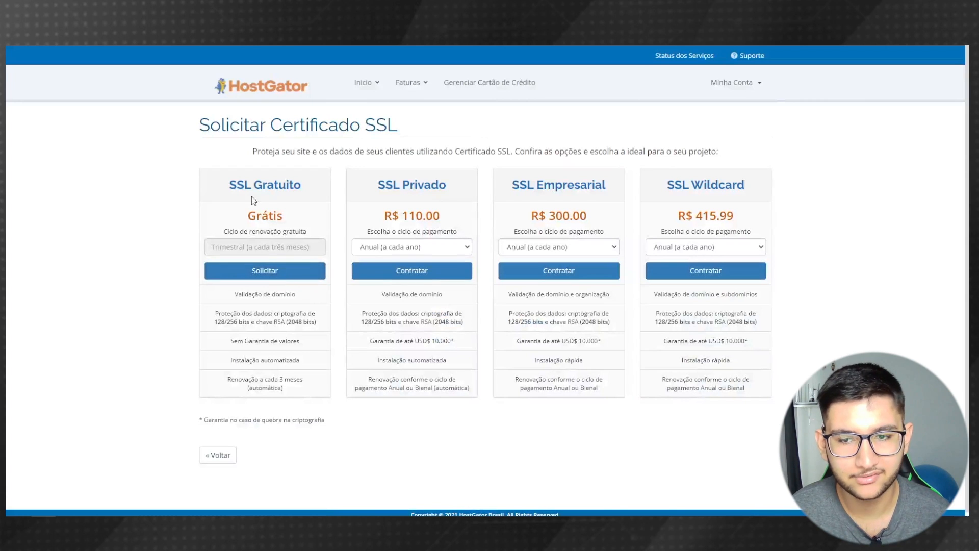
click(254, 279)
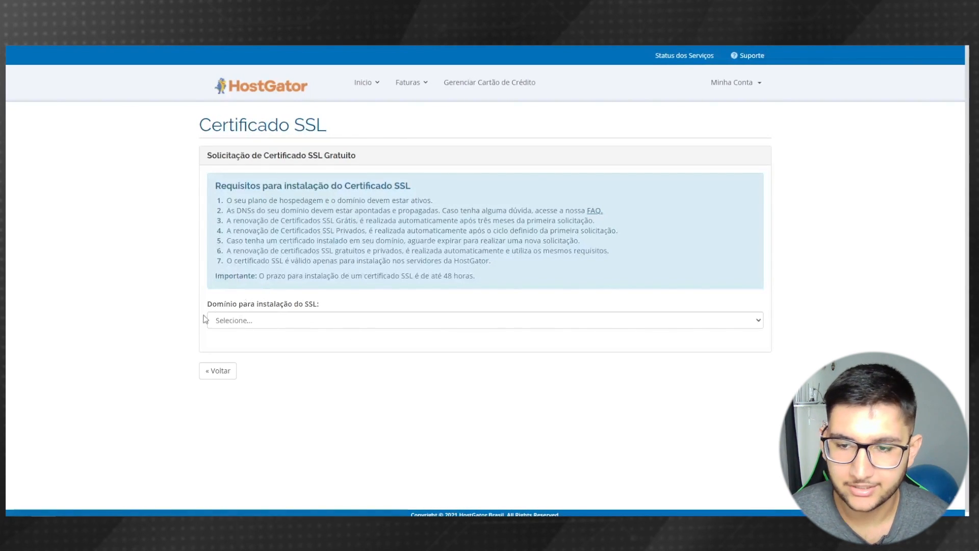
click(259, 325)
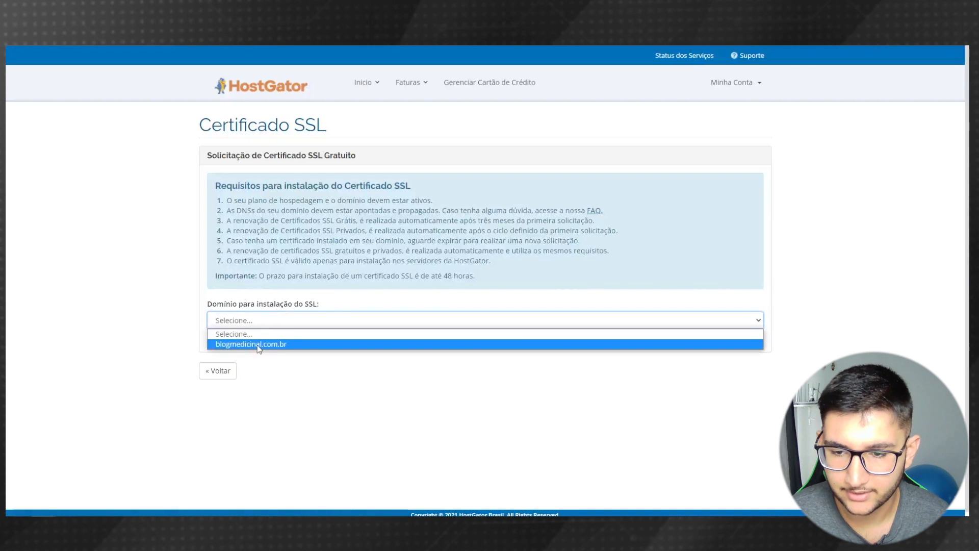
click(252, 344)
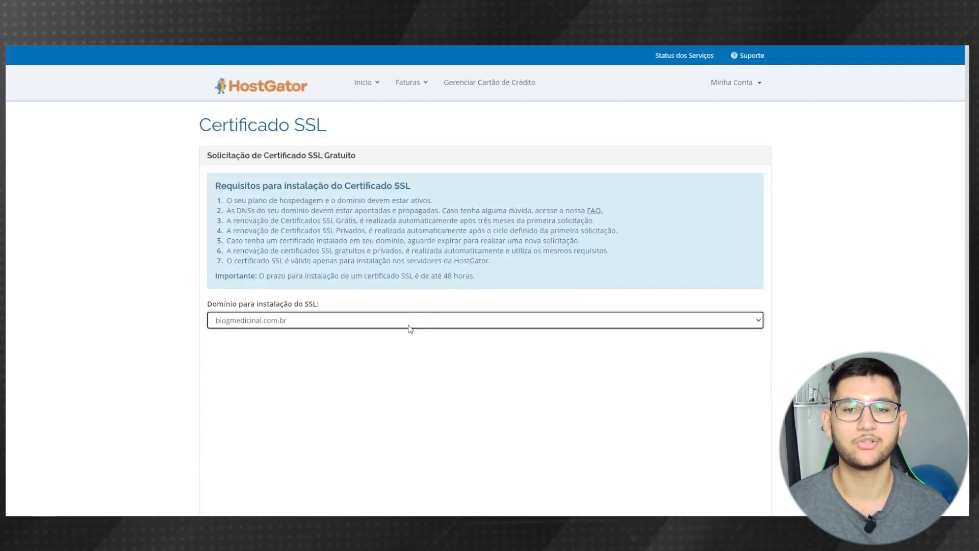
scroll(357, 306, down, 3)
click(270, 222)
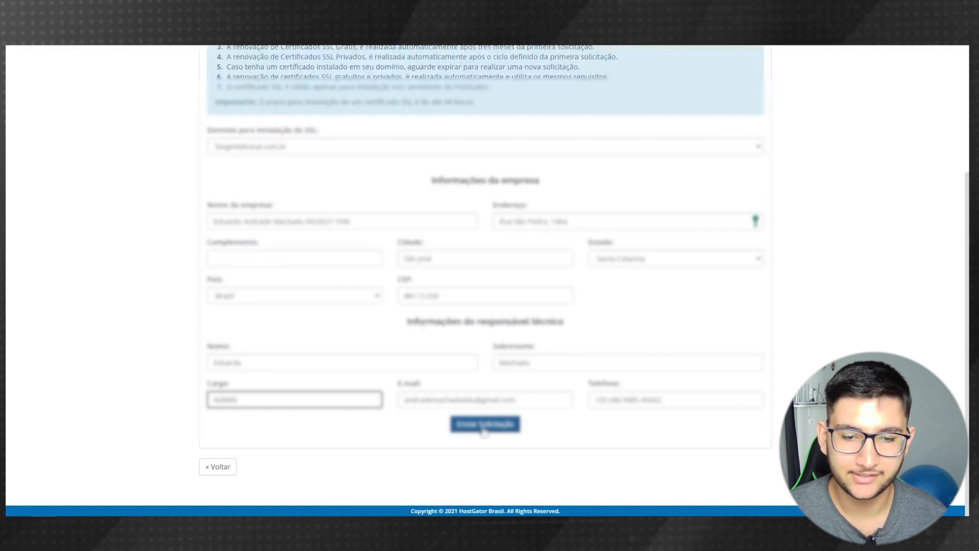
click(485, 424)
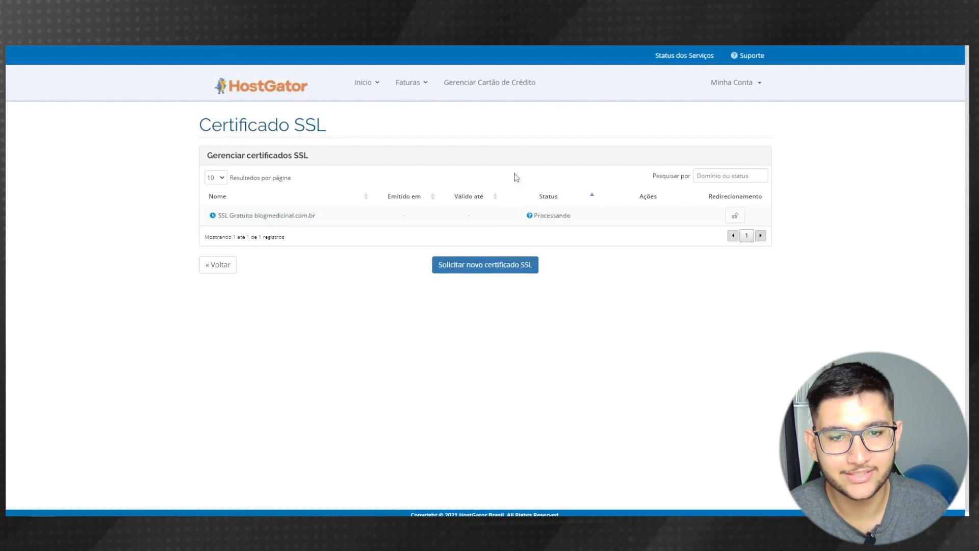
- Go back through Meus Sites and Produtos and launch cPanel for blogmedicinal.com.br
mouse_move(366, 77)
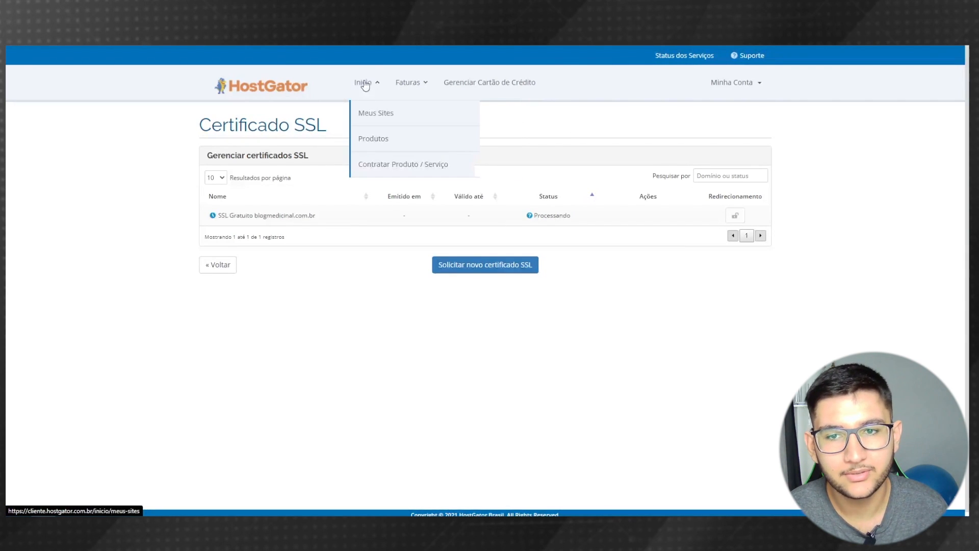
click(377, 118)
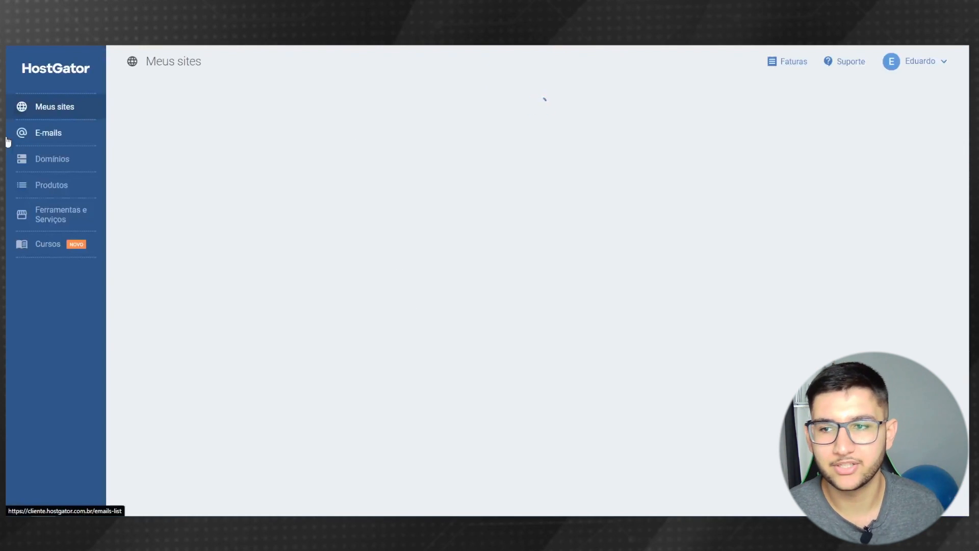
click(41, 186)
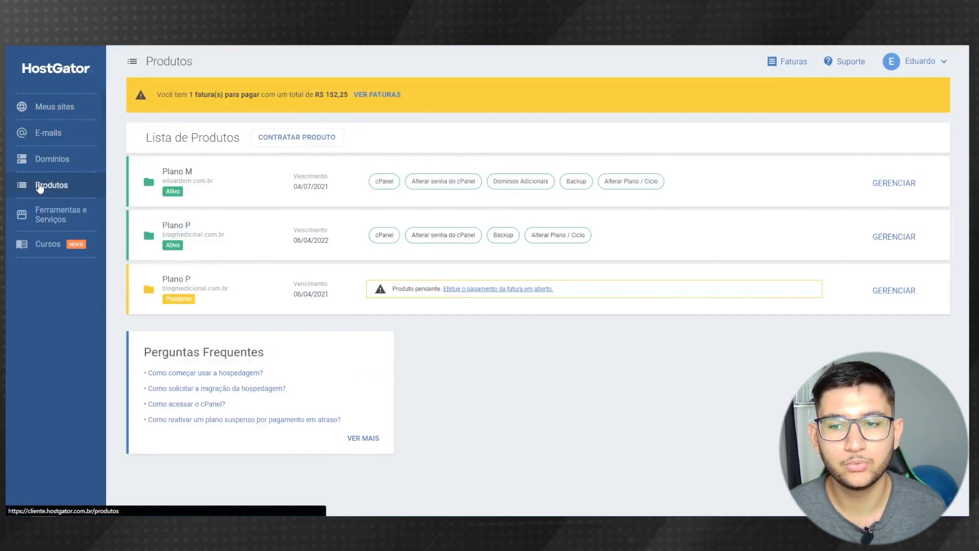
click(385, 239)
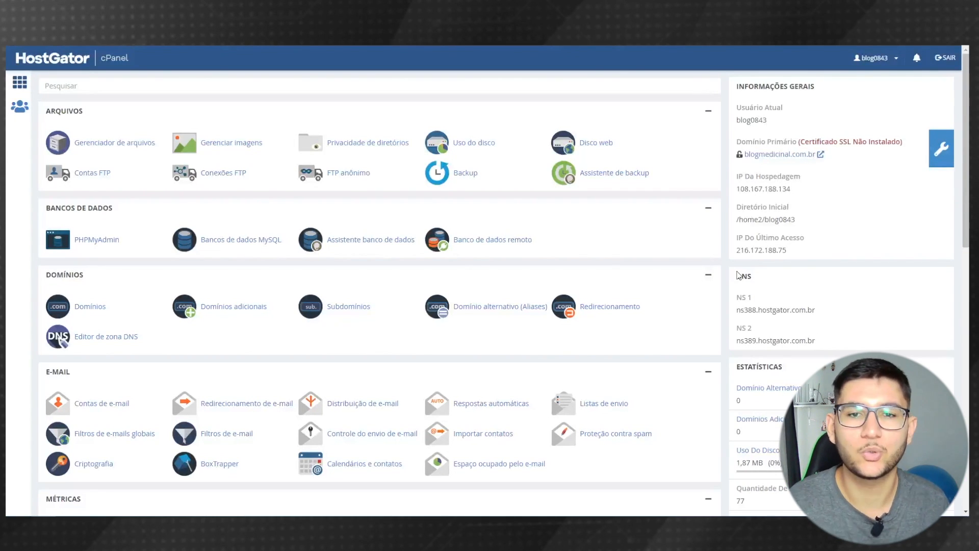
- Collapse every cPanel section, from ARQUIVOS down to SOFTACULOUS APPS INSTALLER
click(709, 113)
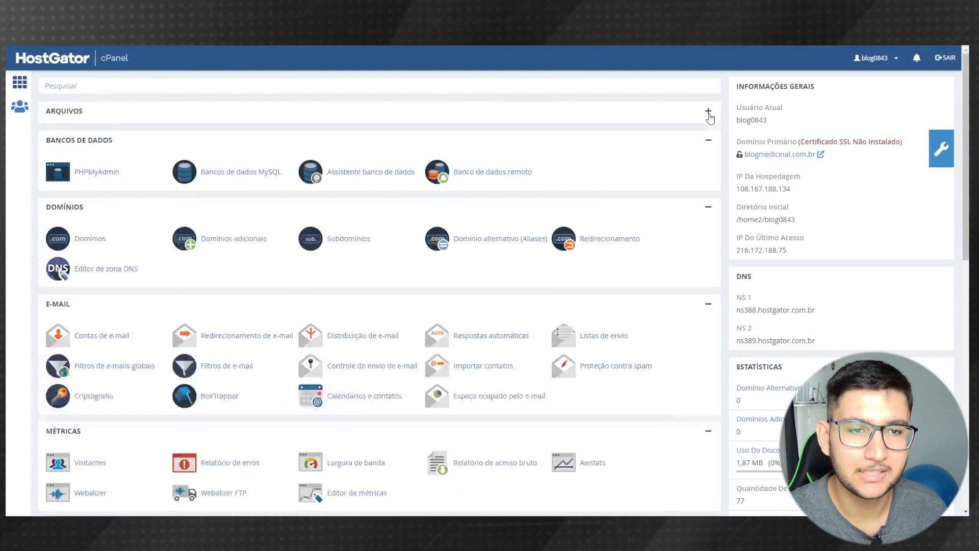
click(709, 143)
click(709, 172)
click(708, 200)
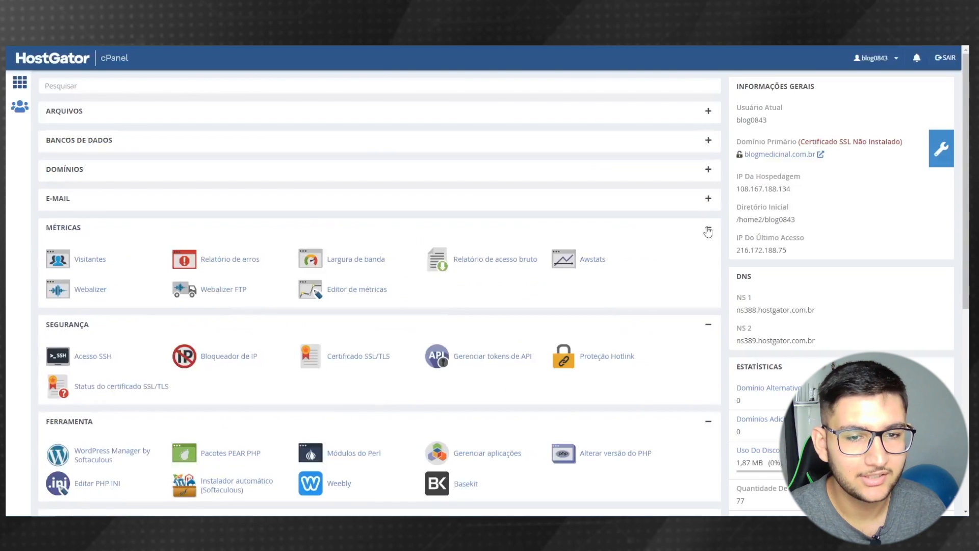
click(708, 228)
click(709, 259)
click(708, 286)
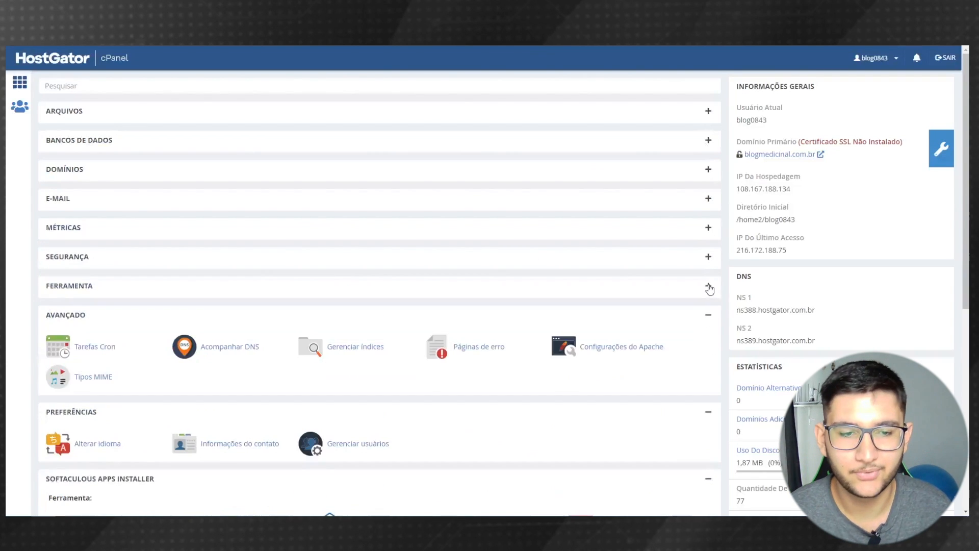
scroll(708, 286, down, 1)
click(708, 268)
click(708, 295)
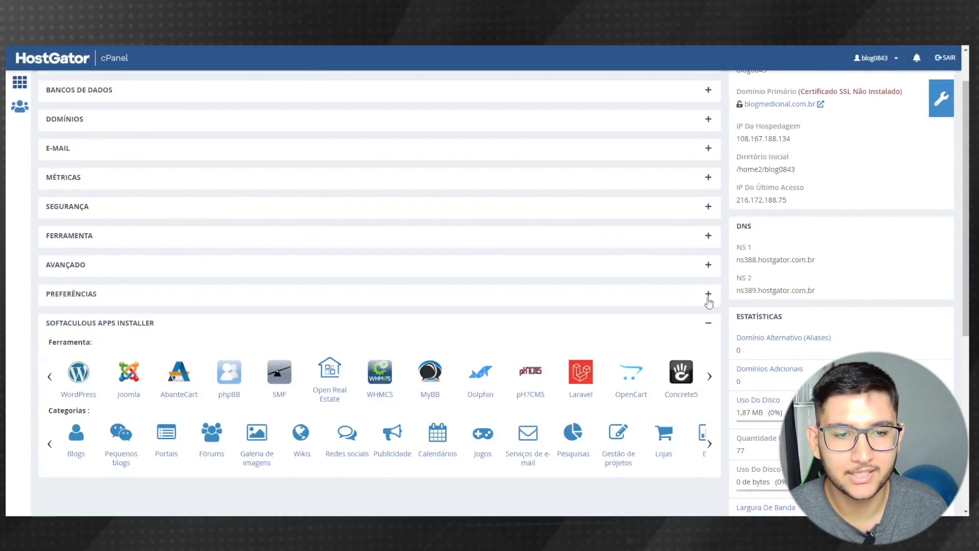
click(708, 325)
scroll(344, 319, up, 1)
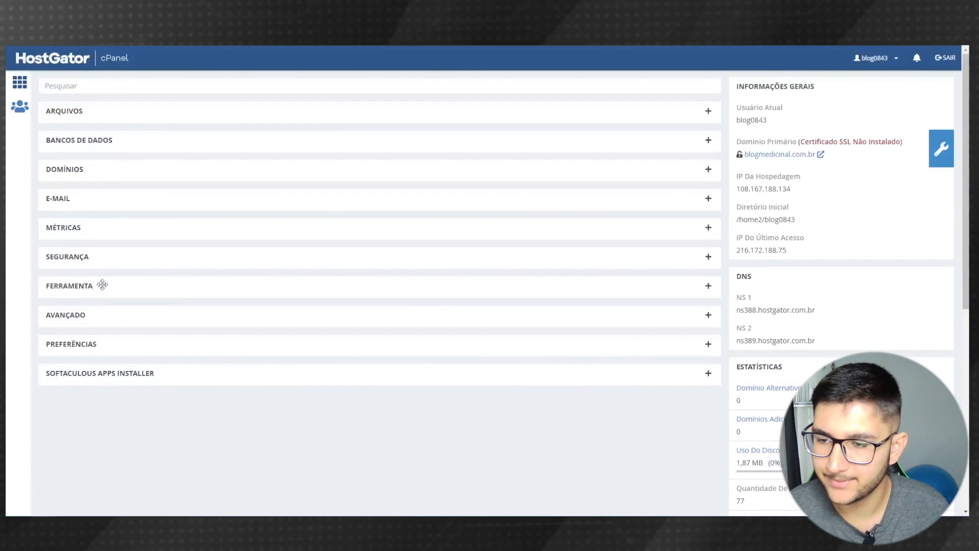
- Expand the FERRAMENTA section and launch the Softaculous auto-installer
click(708, 287)
scroll(217, 304, down, 1)
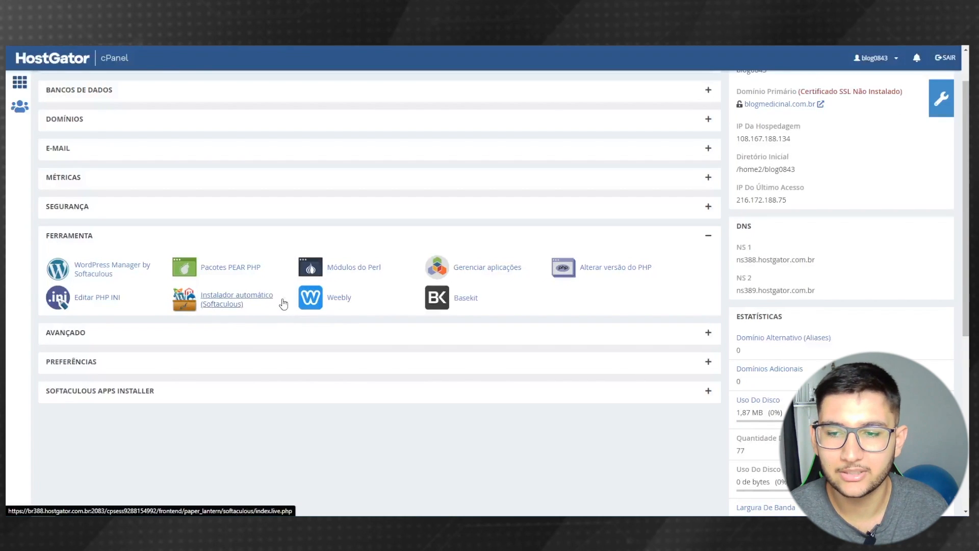
click(215, 304)
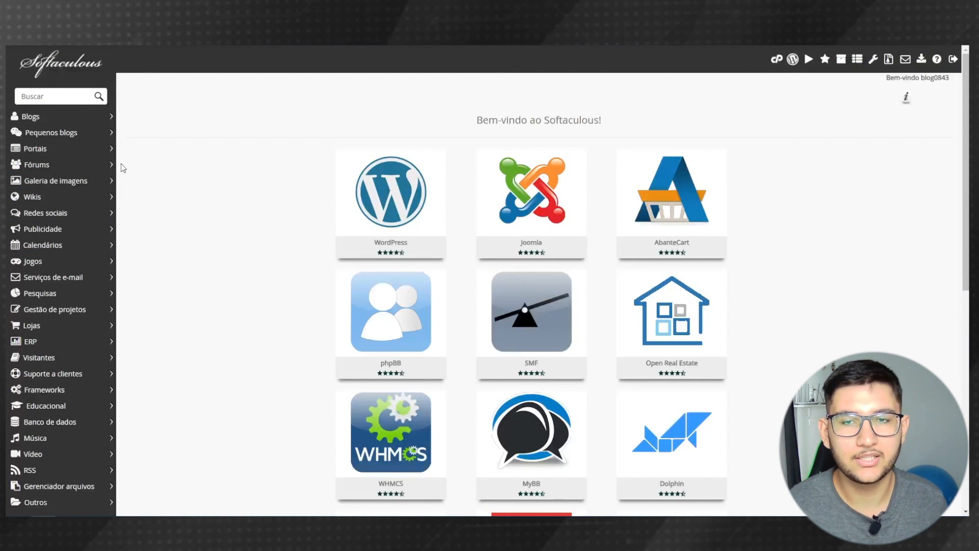
- Start a new WordPress installation from its Softaculous tile
mouse_move(353, 228)
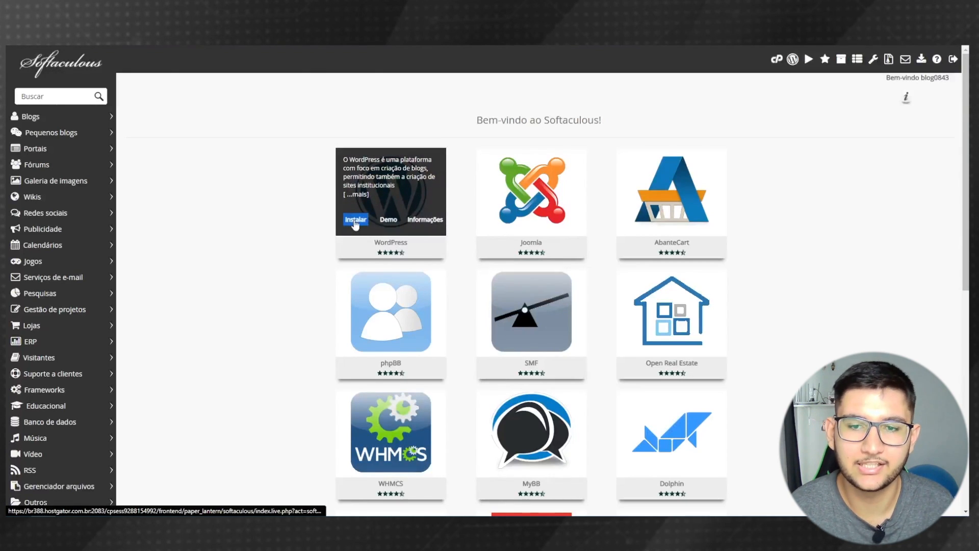
click(356, 223)
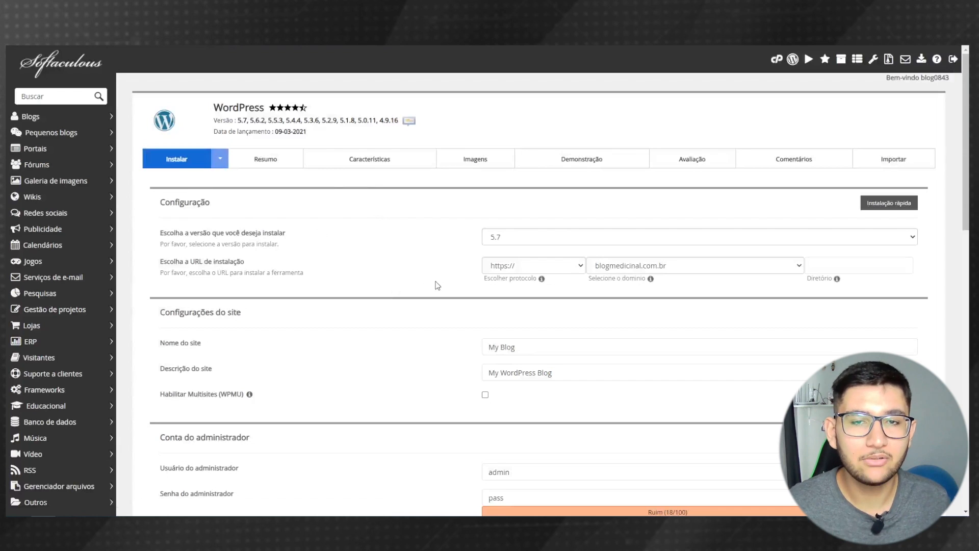
click(512, 266)
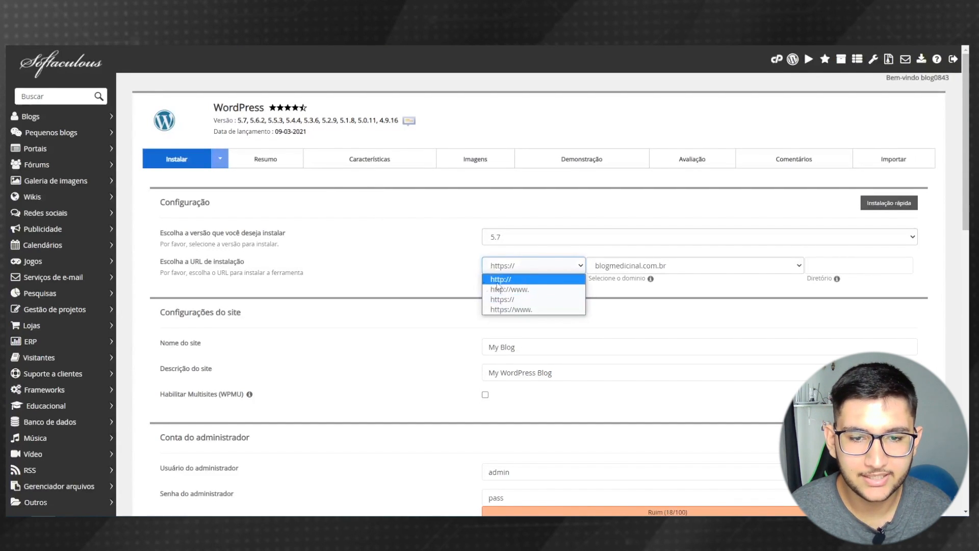
click(505, 280)
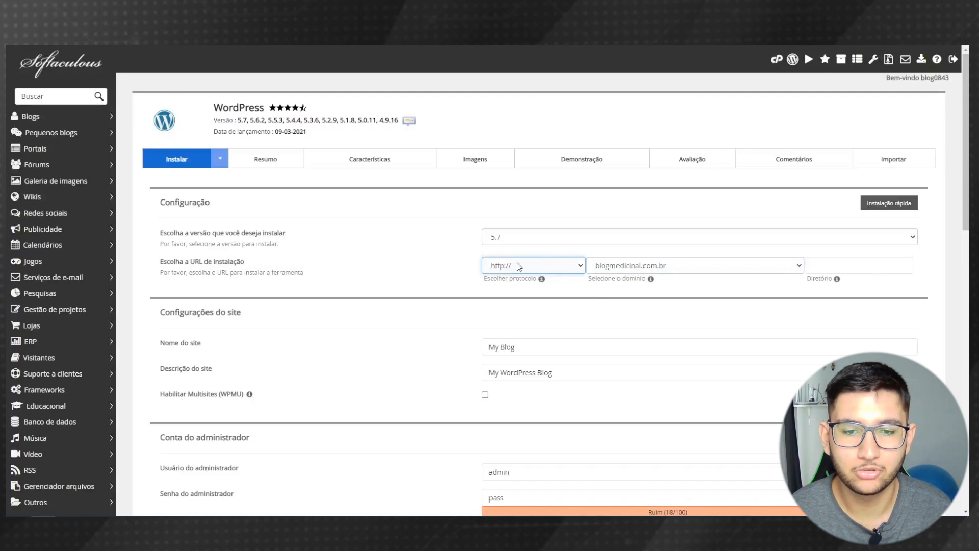
scroll(388, 324, down, 1)
click(570, 289)
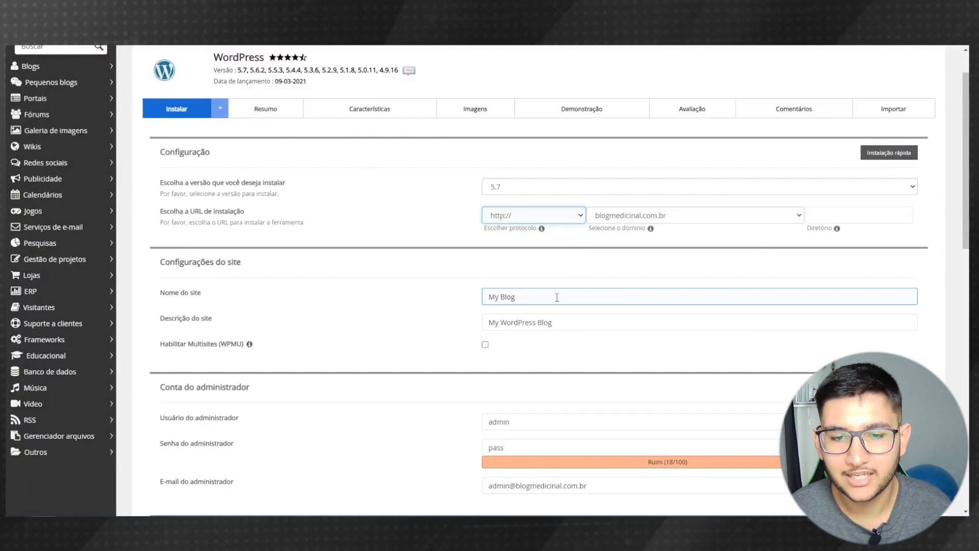
drag(558, 297, 375, 302)
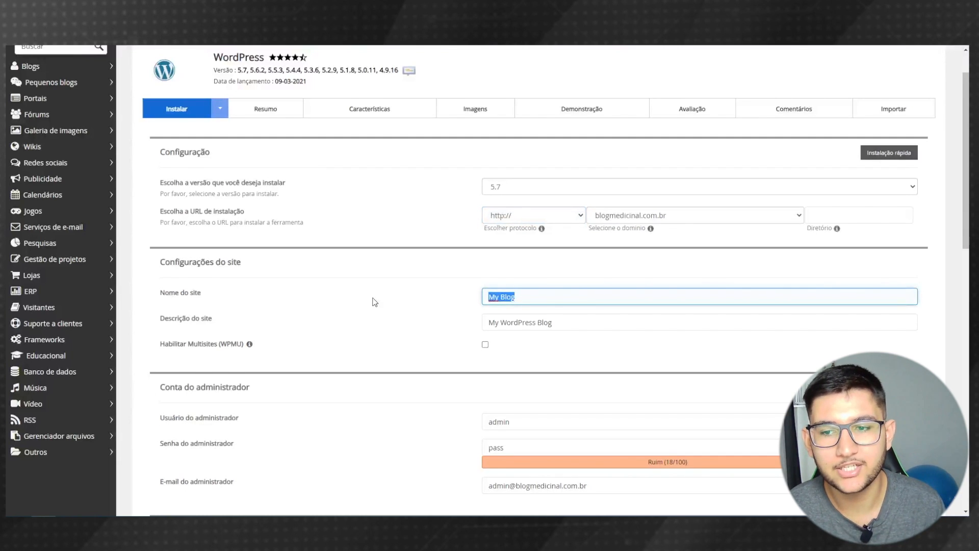
text(B)
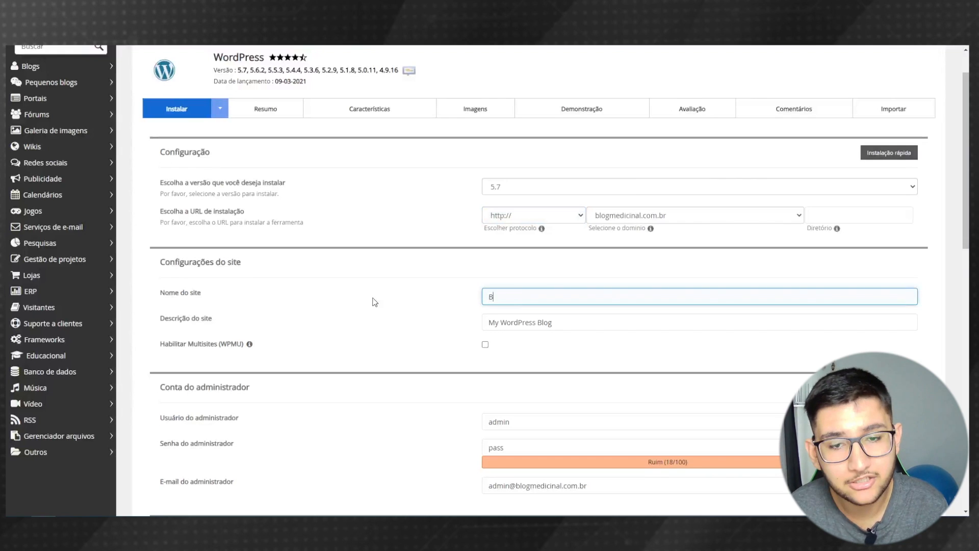
text(log )
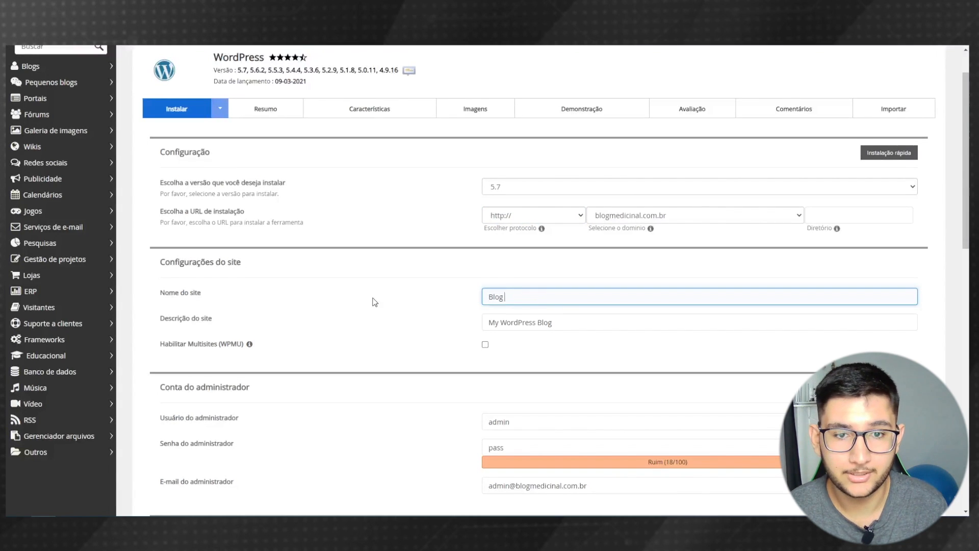
text(Medicina)
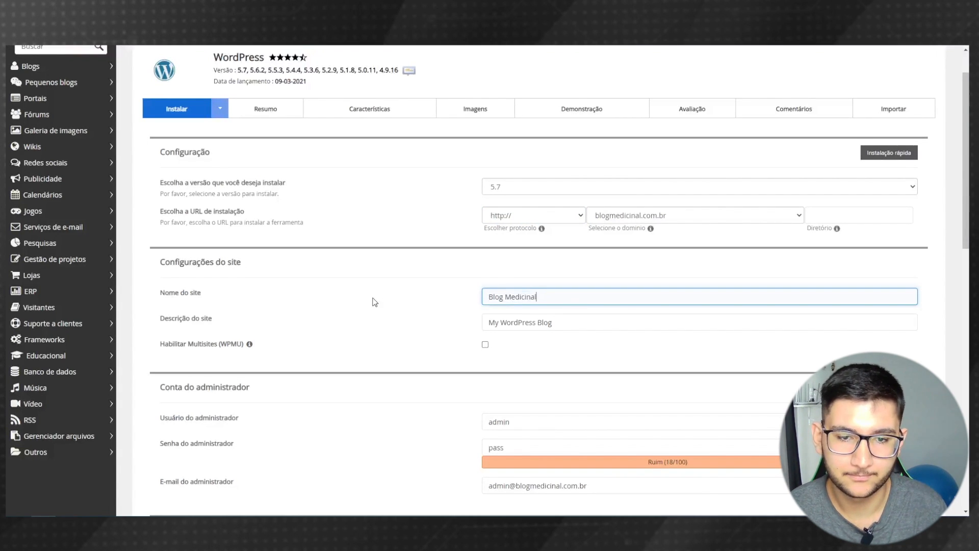
text(l)
- Set the site description to "Tudo sobre a saúde!", correcting the spelling of saúde
key(Tab)
scroll(204, 306, down, 1)
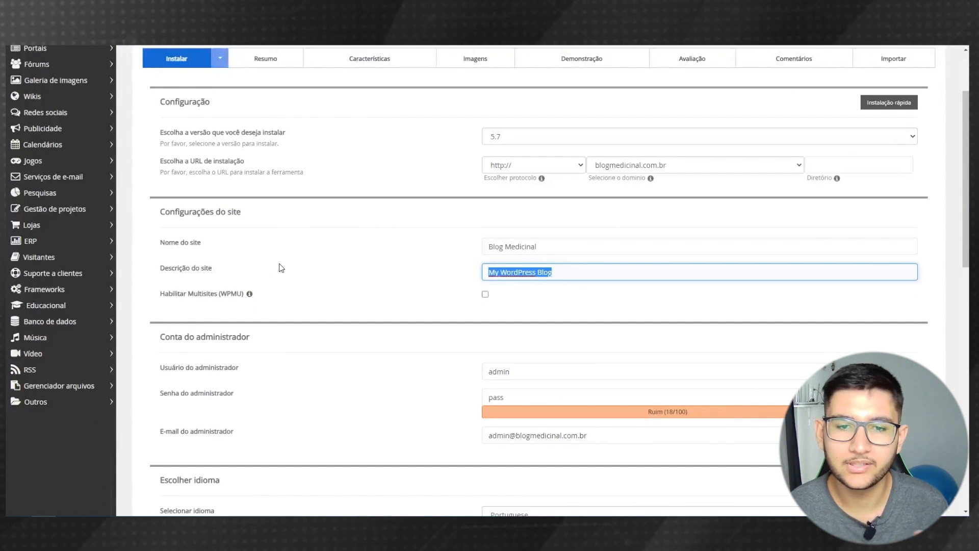
key(BackSpace)
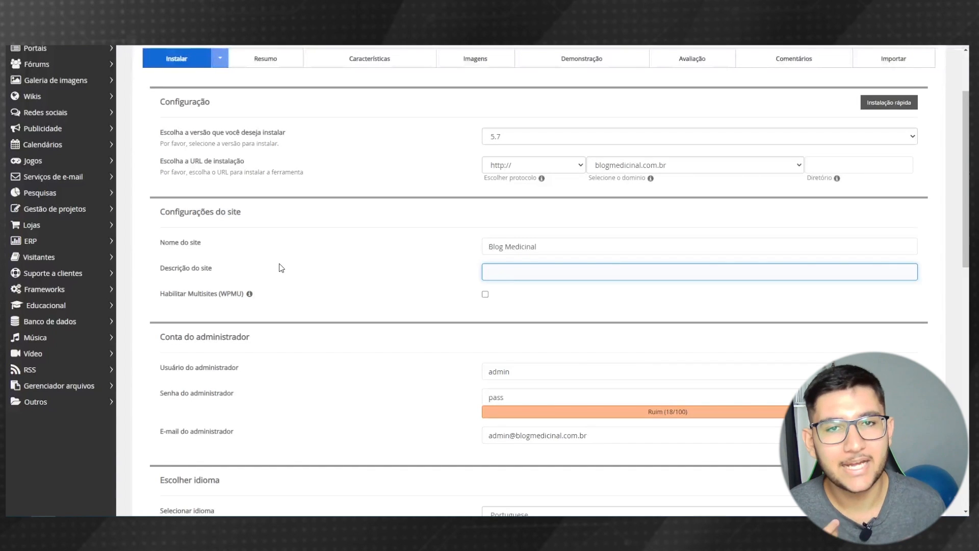
text(T)
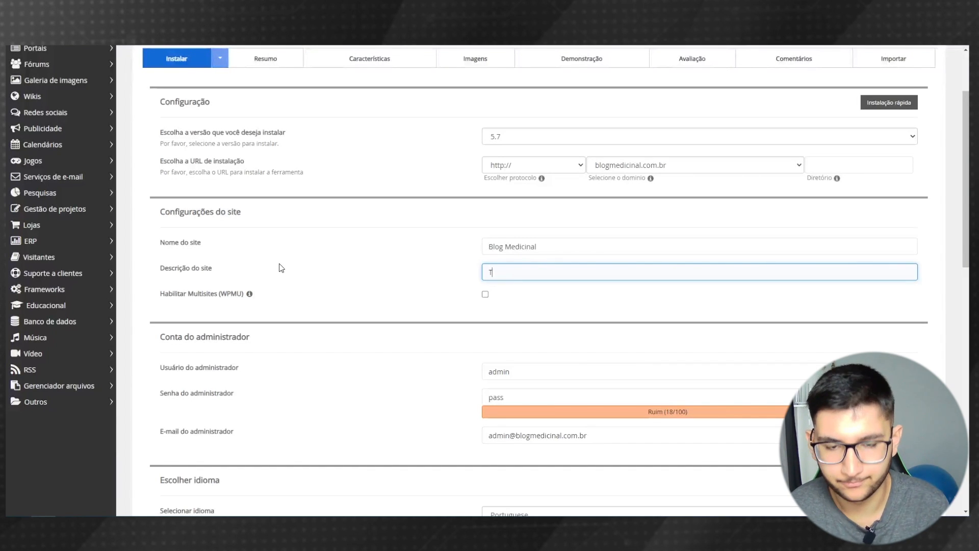
text(udo sobre a saude!)
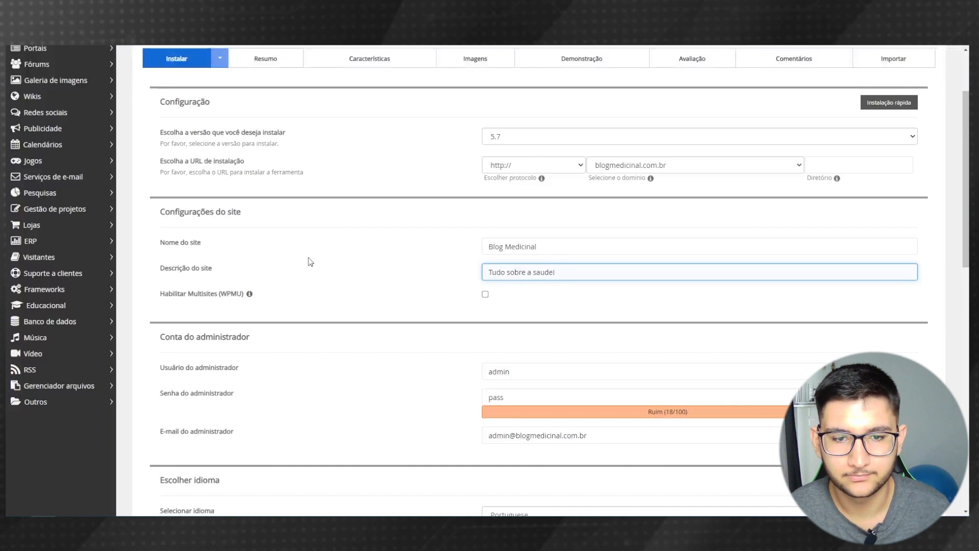
double_click(543, 272)
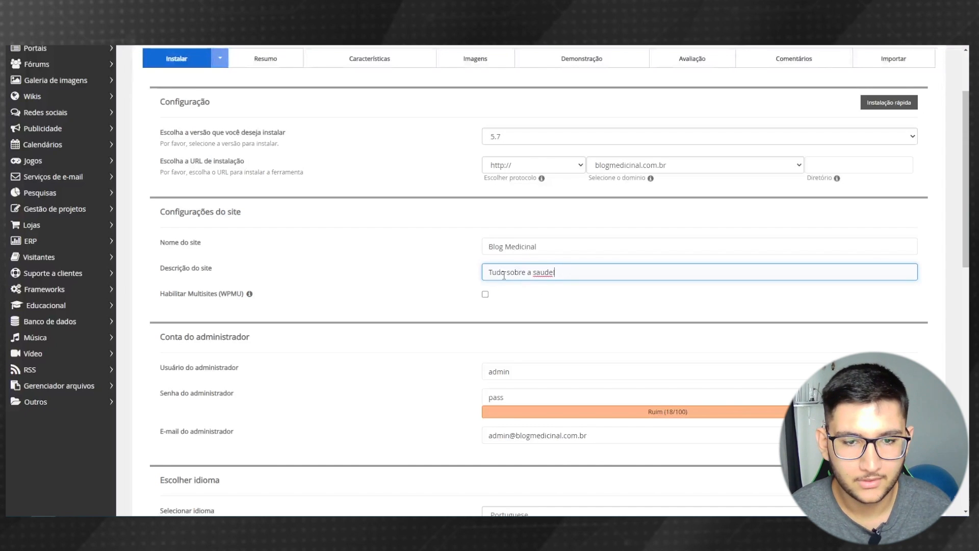
right_click(551, 273)
click(568, 277)
text(!)
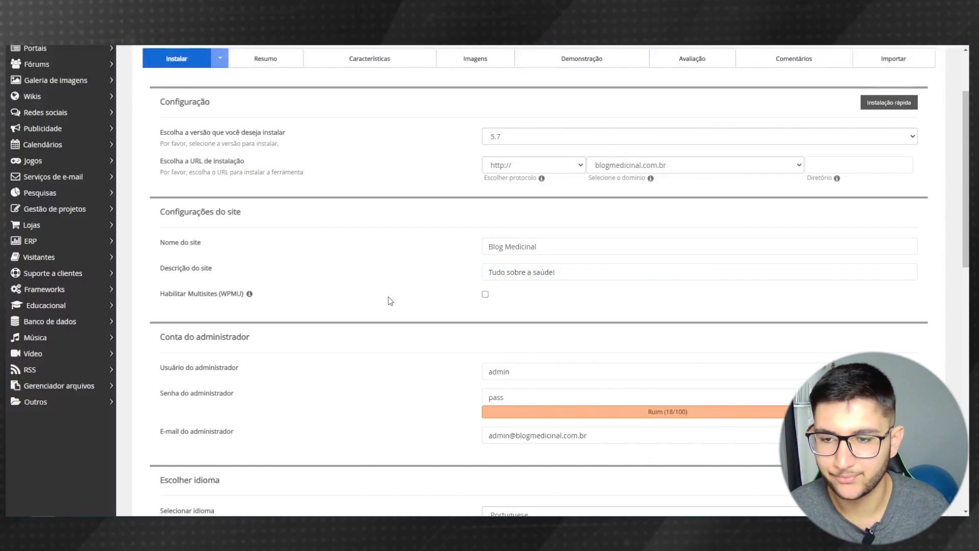
scroll(403, 309, down, 1)
scroll(414, 313, down, 2)
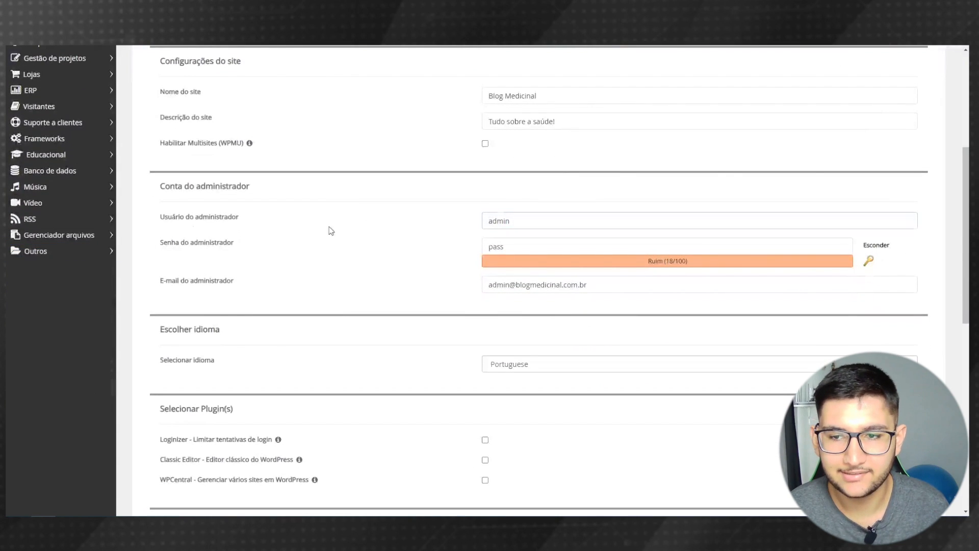
- Replace the default admin username with the administrator's own and clear the password field
click(525, 220)
drag(525, 220, 404, 225)
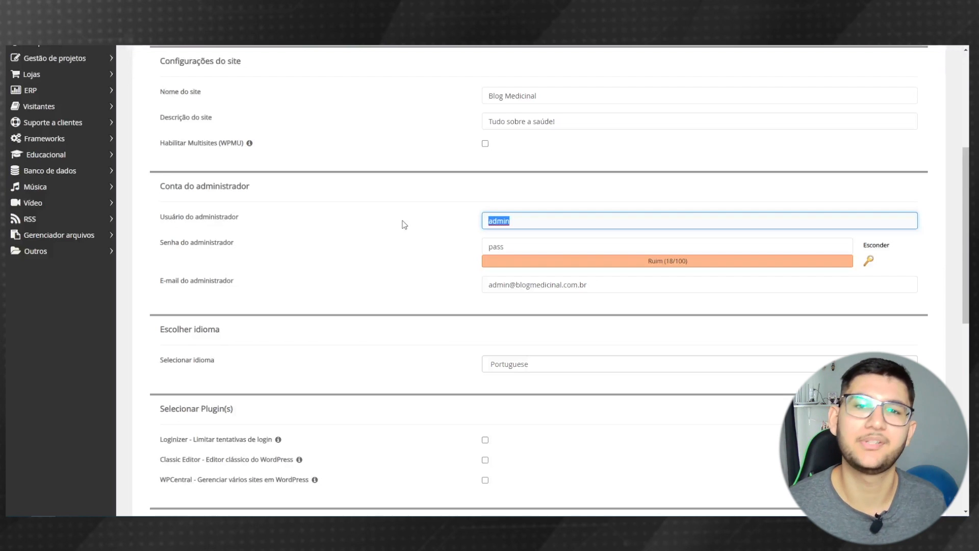
text(EduardoM)
key(Tab)
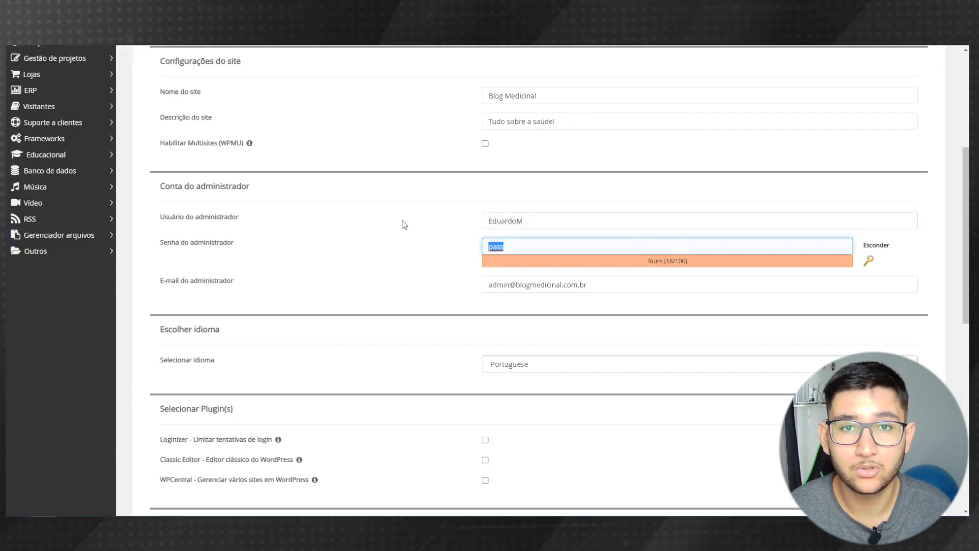
text(1234)
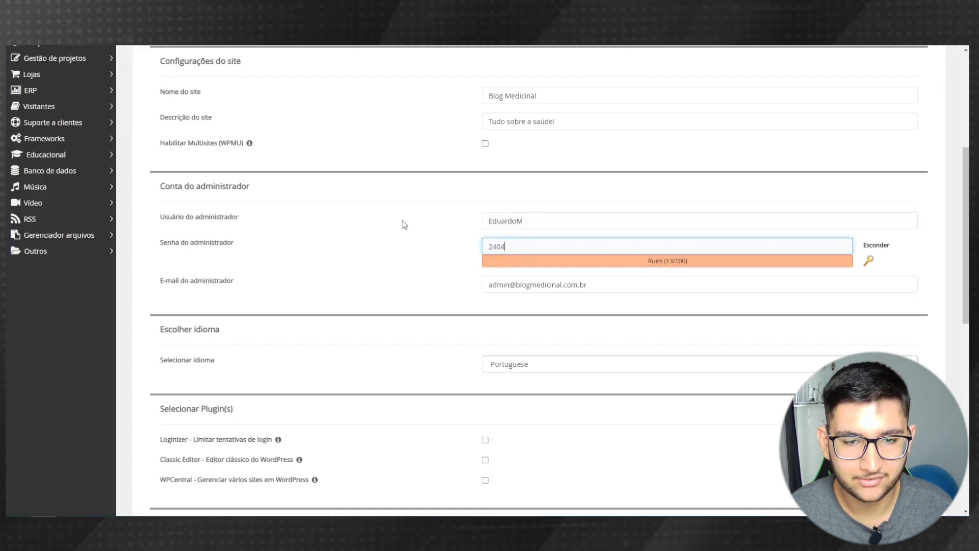
key(ctrl+a)
key(BackSpace)
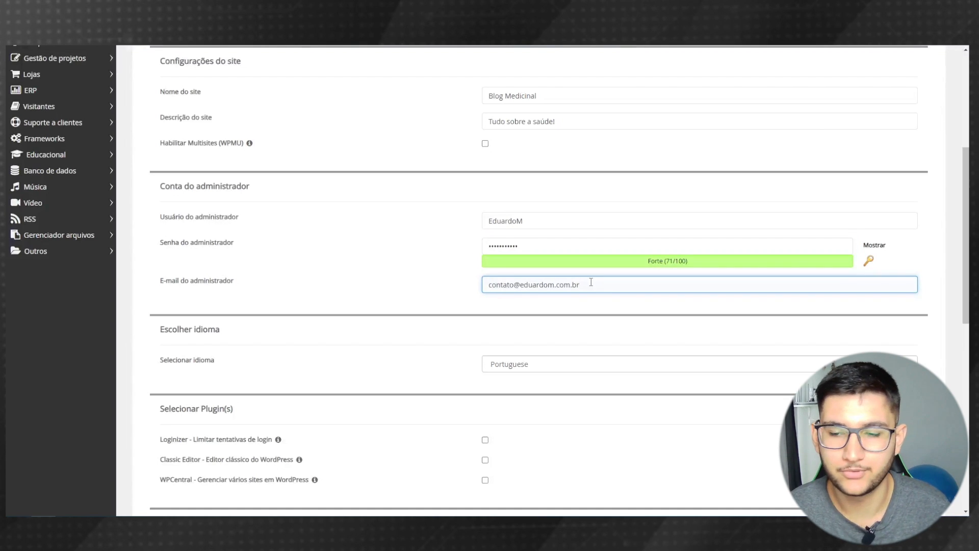
- Choose Portuguese-BR as the site language and start the WordPress installation
scroll(431, 271, down, 2)
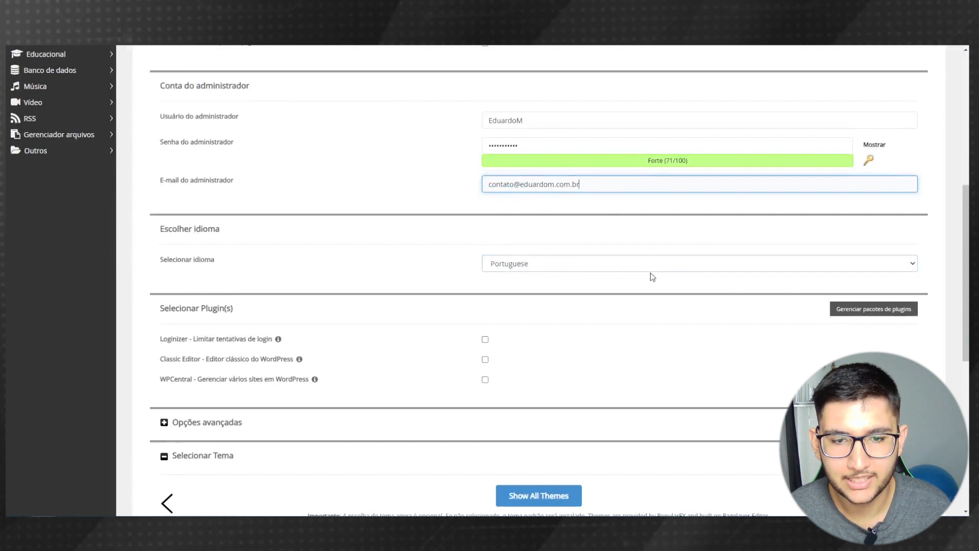
click(545, 271)
key(Down)
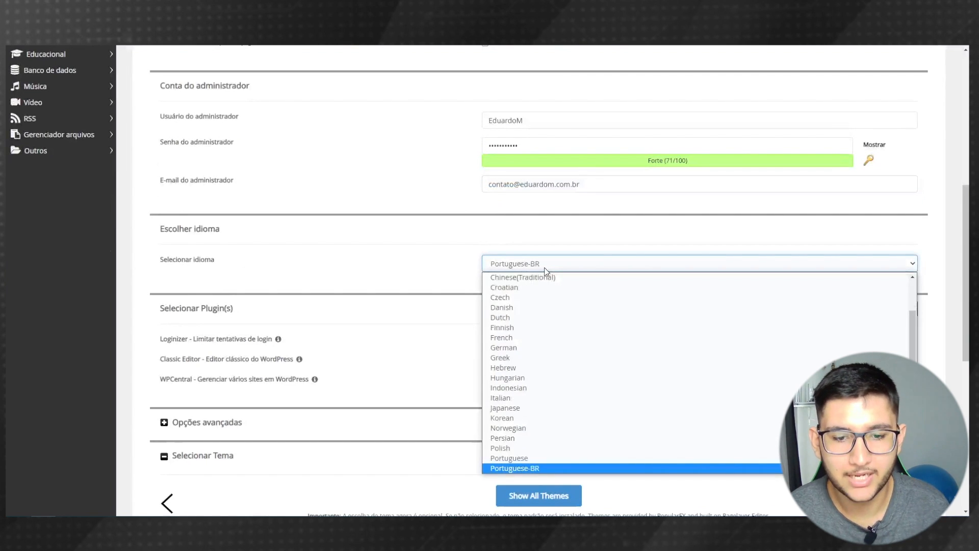
click(546, 270)
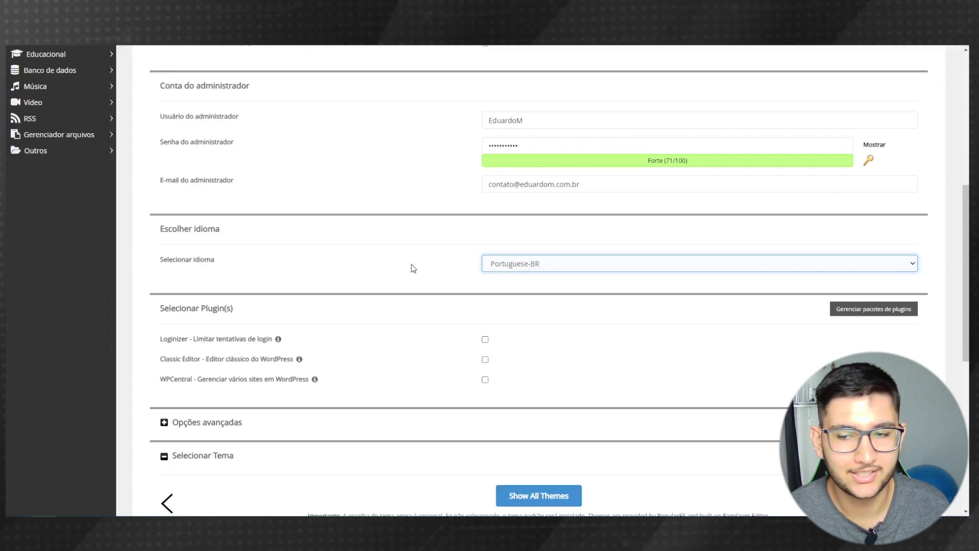
scroll(408, 269, down, 3)
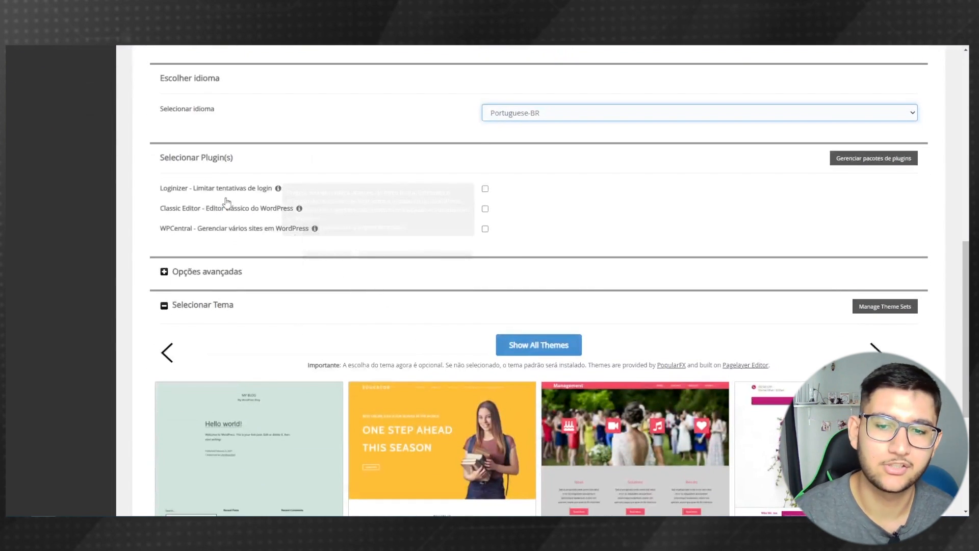
scroll(649, 428, down, 5)
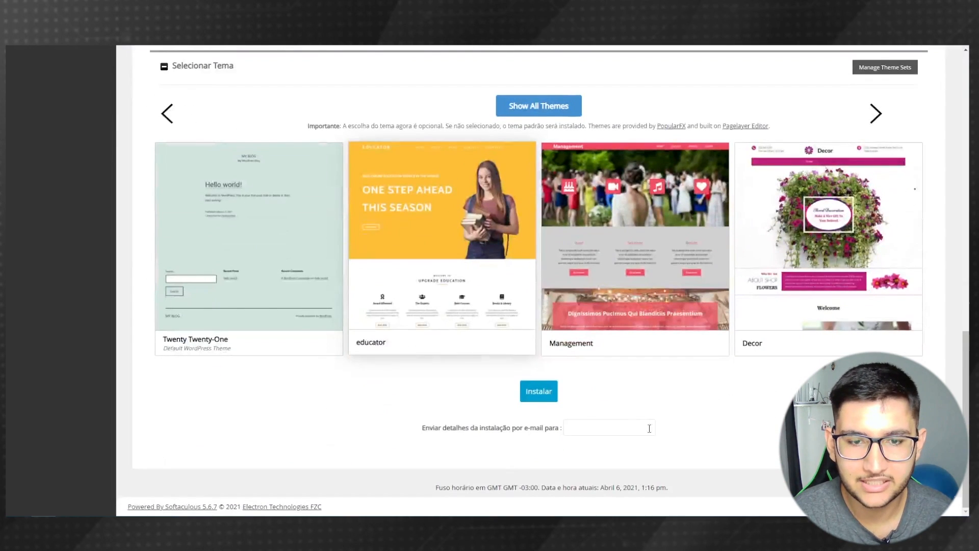
click(537, 397)
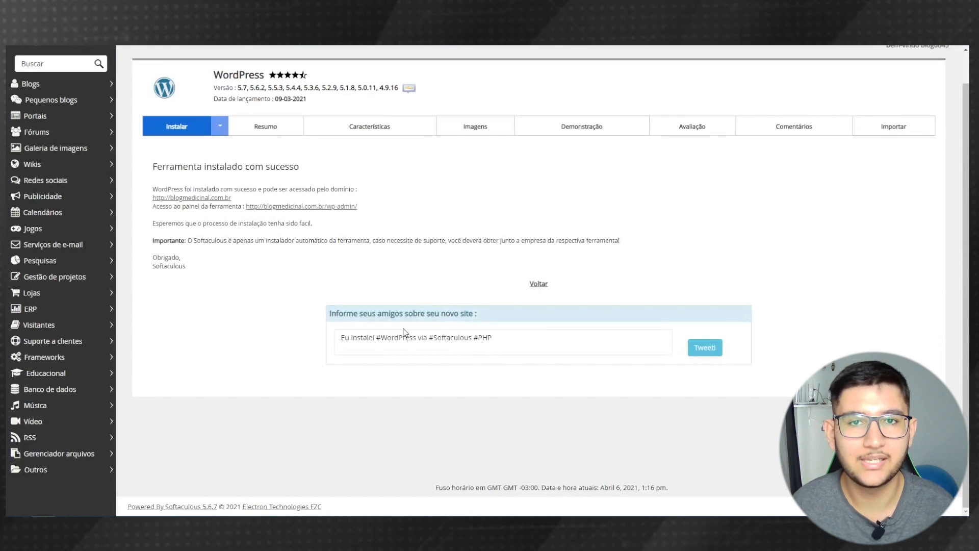
- View the Blog Medicinal front page, then return and open its wp-admin dashboard
click(192, 197)
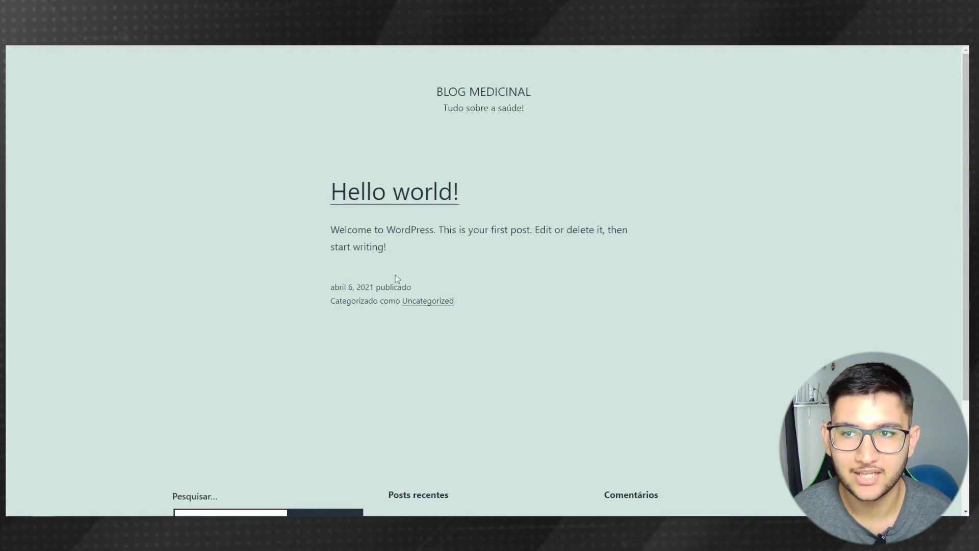
click(320, 11)
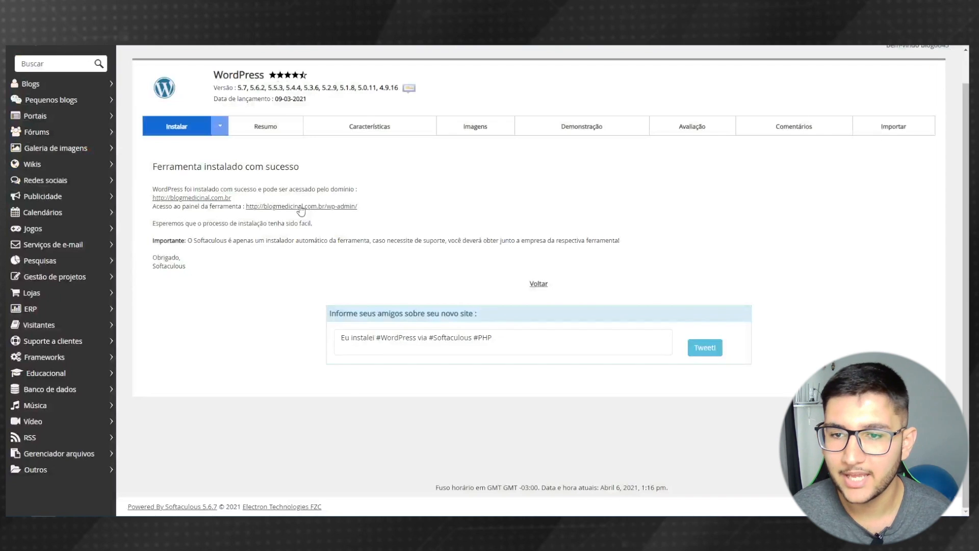
click(328, 209)
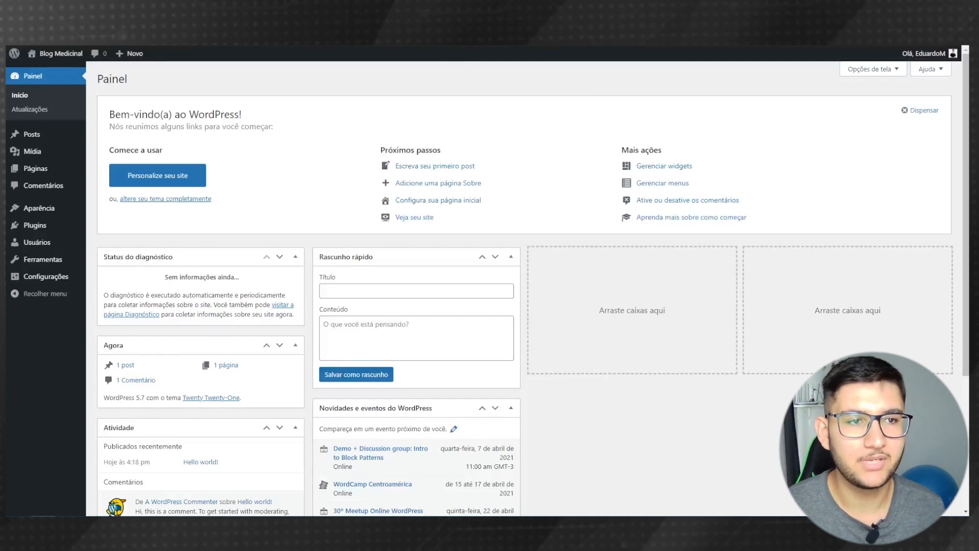
- Log out of WordPress and reach the blog's /wp-admin login page
mouse_move(933, 55)
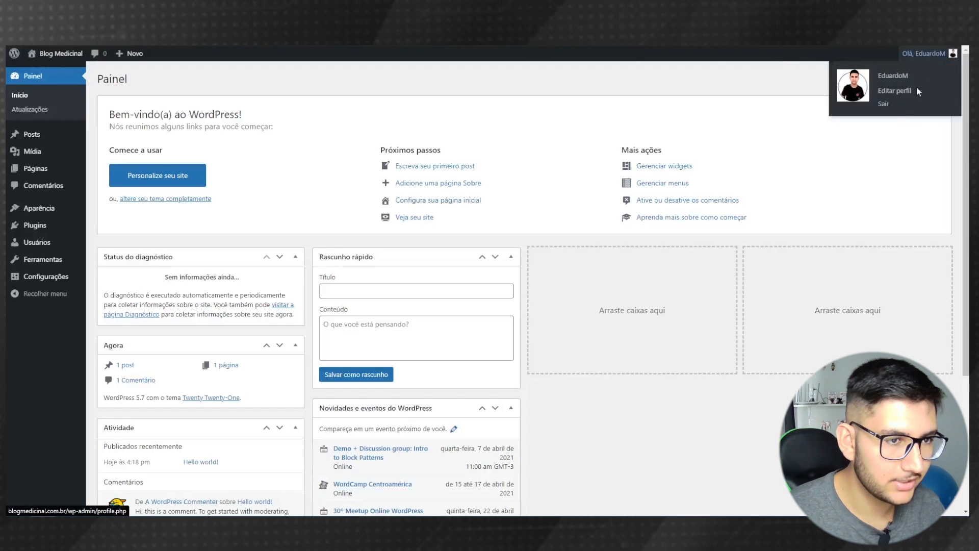
click(895, 105)
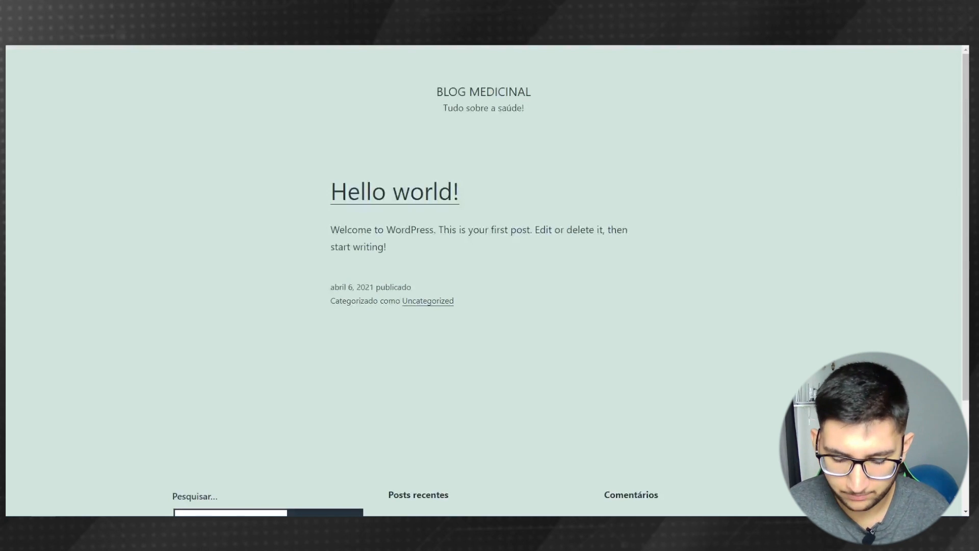
text(/w)
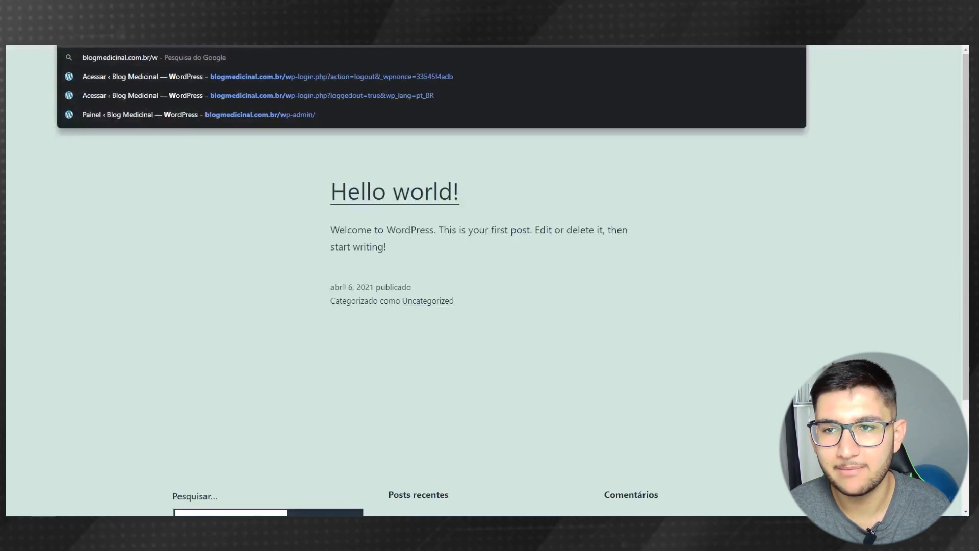
text(p-admin)
key(Return)
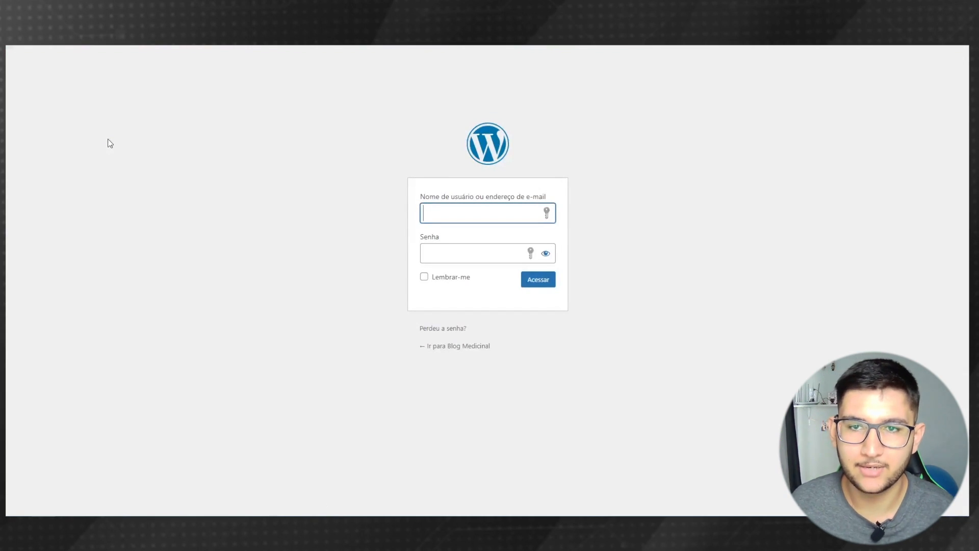
- Sign in with the site's username and password, saving the login in Kaspersky
text(EduardoM)
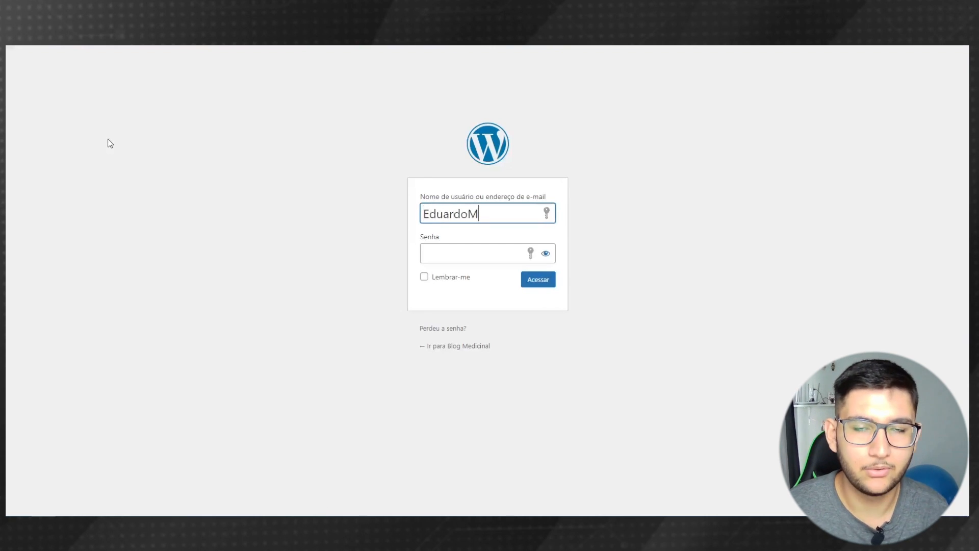
key(Tab)
text(*********)
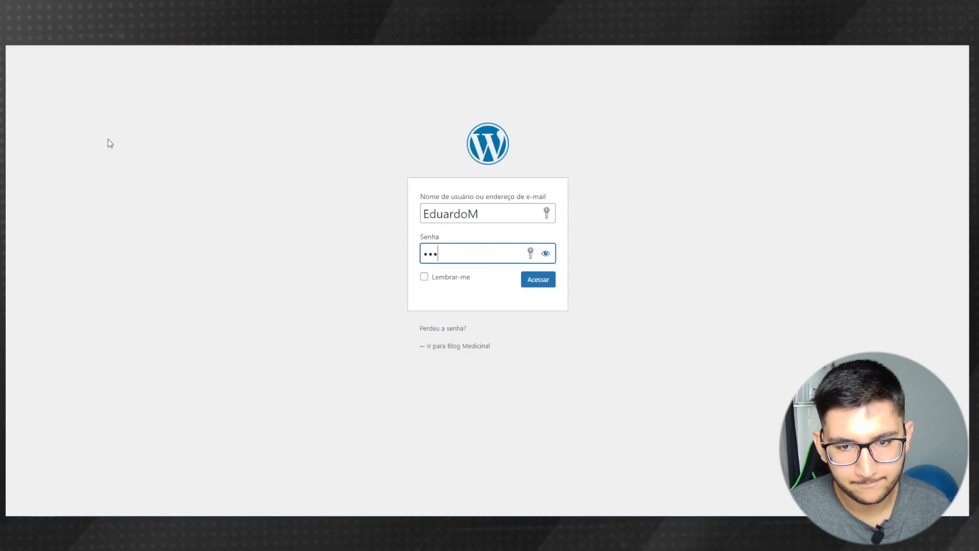
text(**)
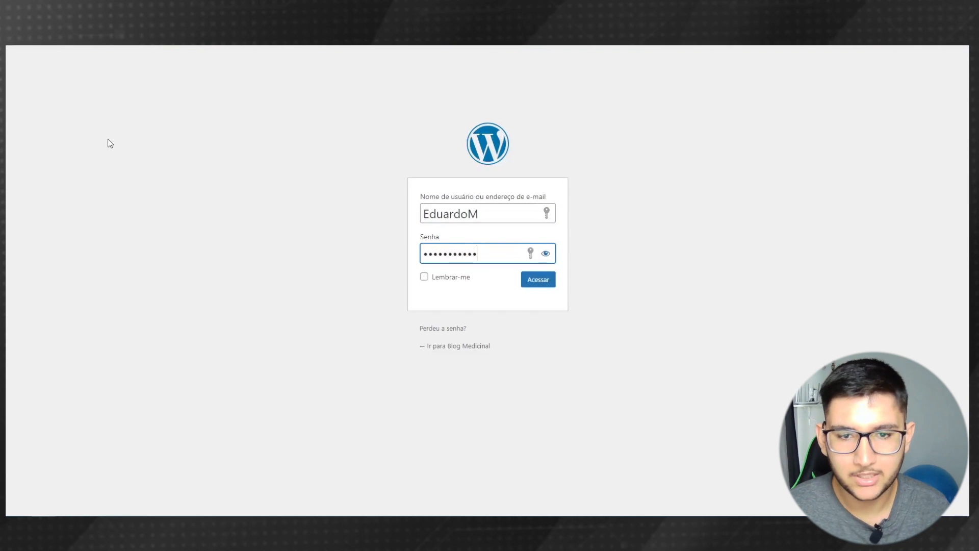
click(536, 283)
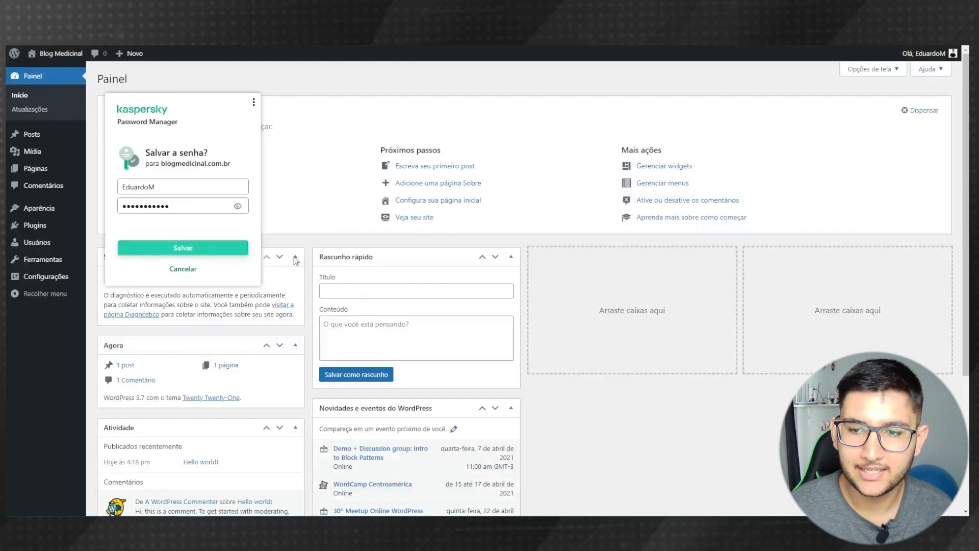
click(208, 250)
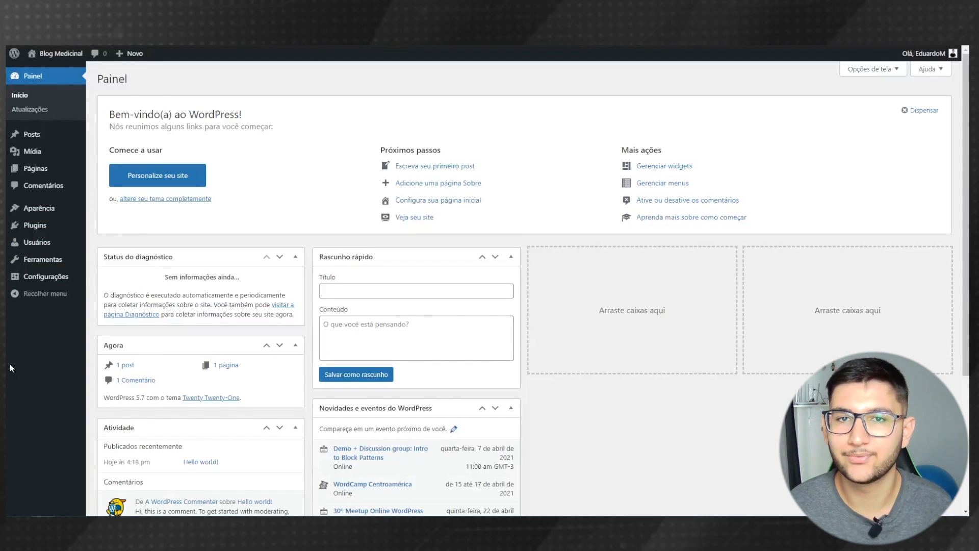
mouse_move(32, 138)
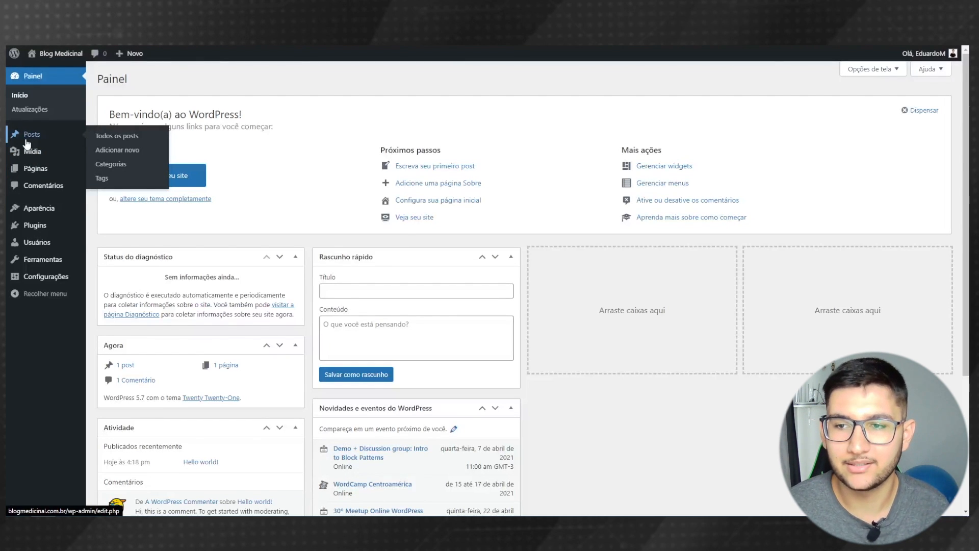
mouse_move(45, 173)
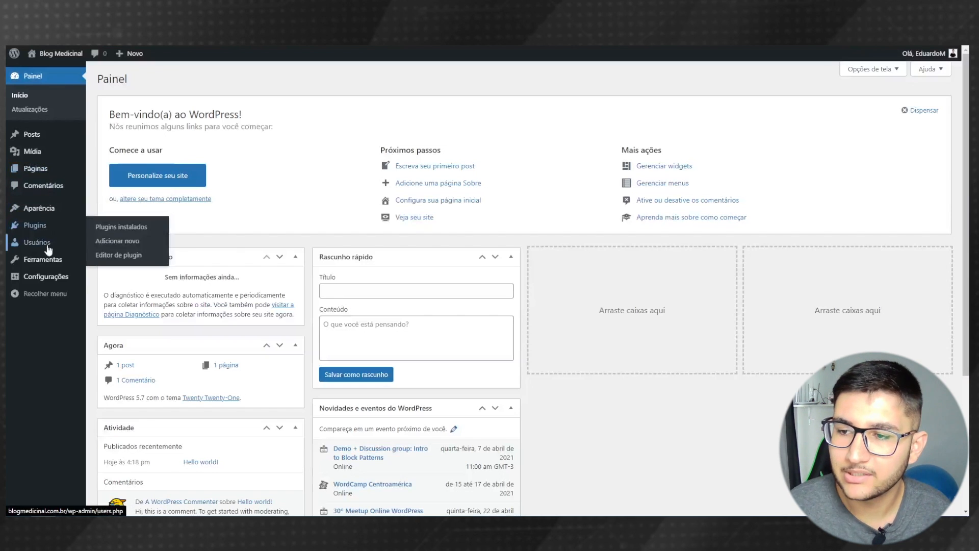
mouse_move(49, 250)
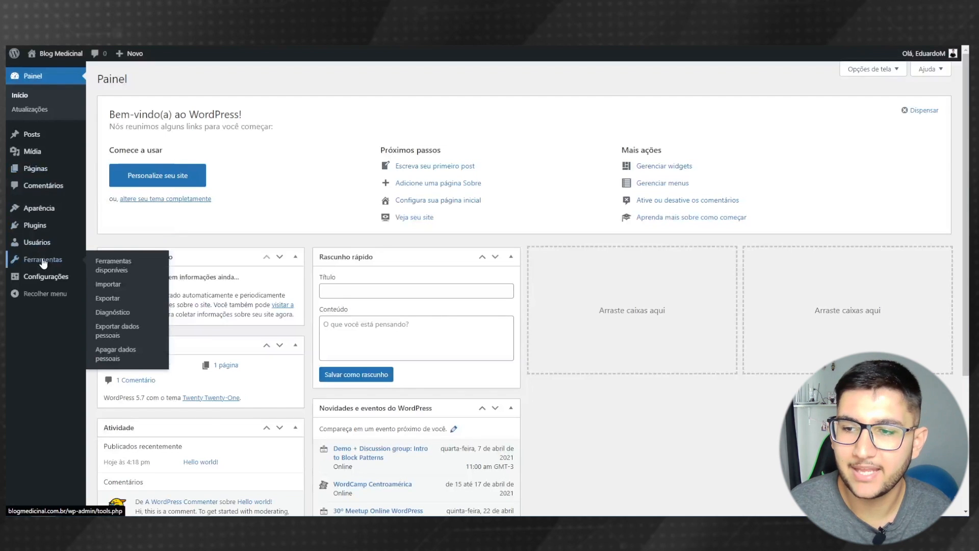
mouse_move(43, 217)
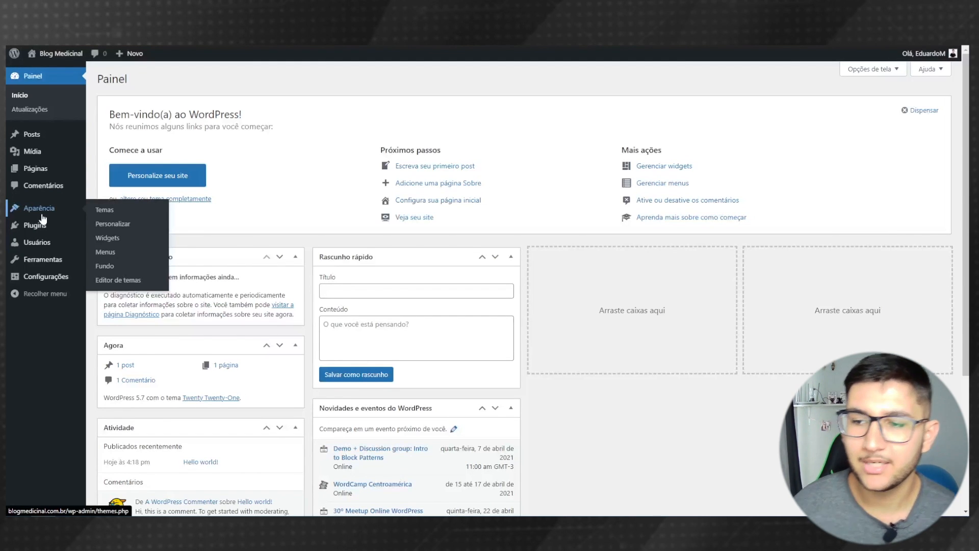
mouse_move(59, 277)
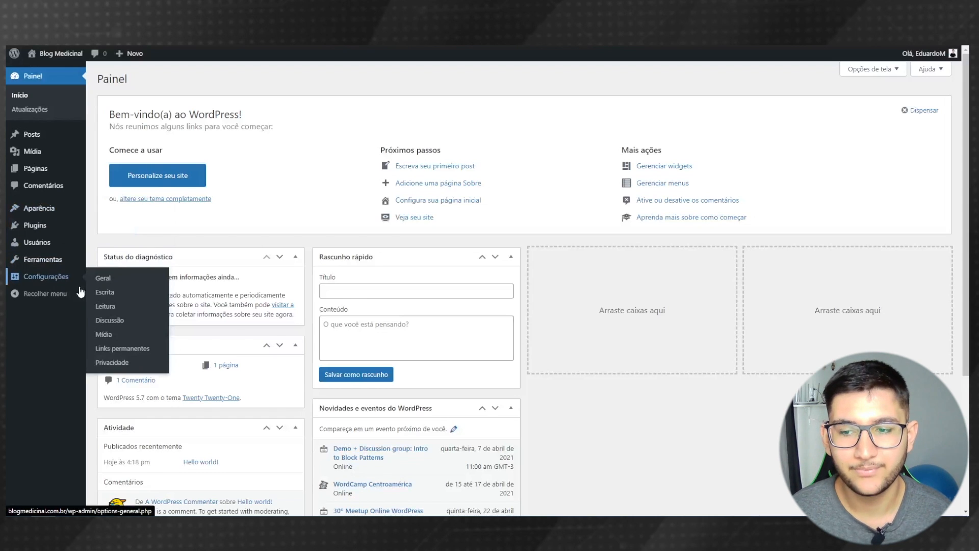
- Switch permalinks to the Nome do post structure (/%postname%/) and save the change
click(123, 350)
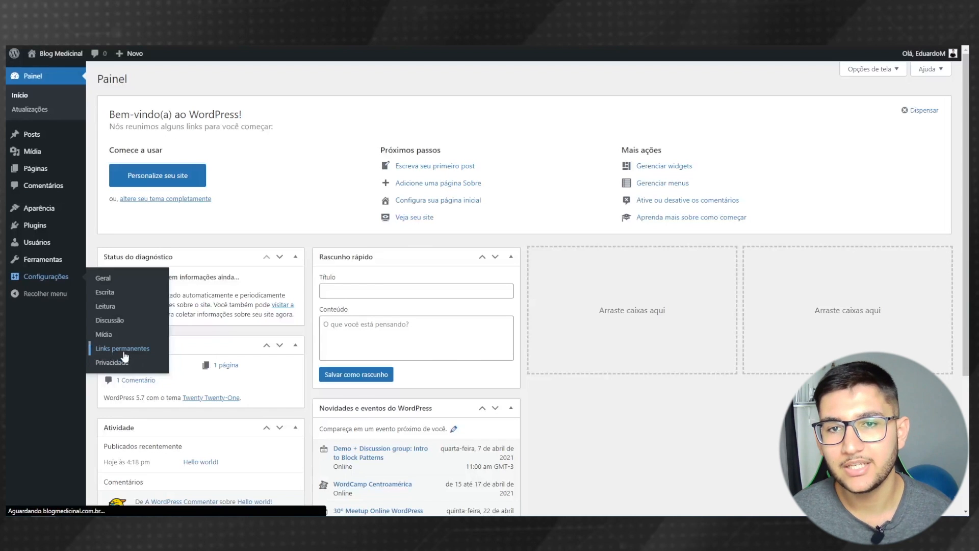
scroll(266, 290, down, 1)
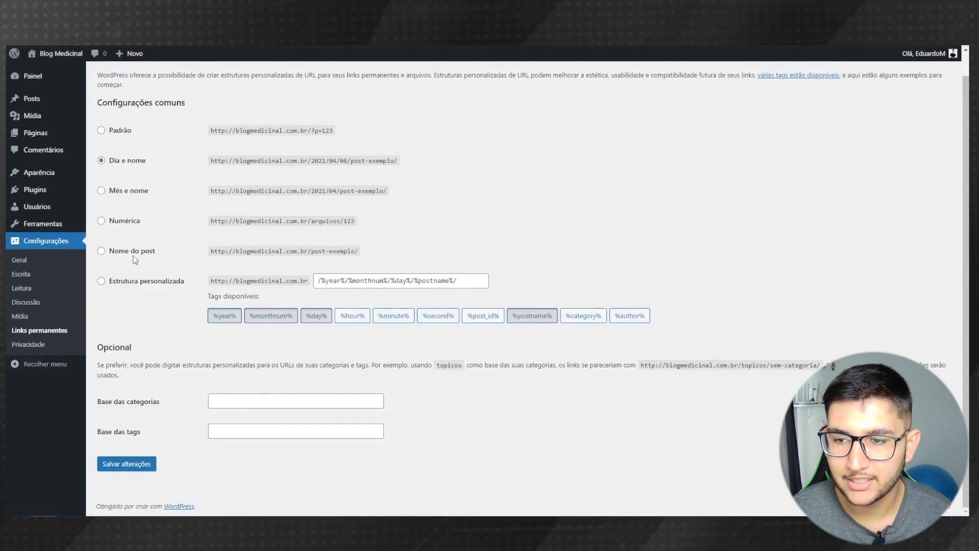
click(114, 254)
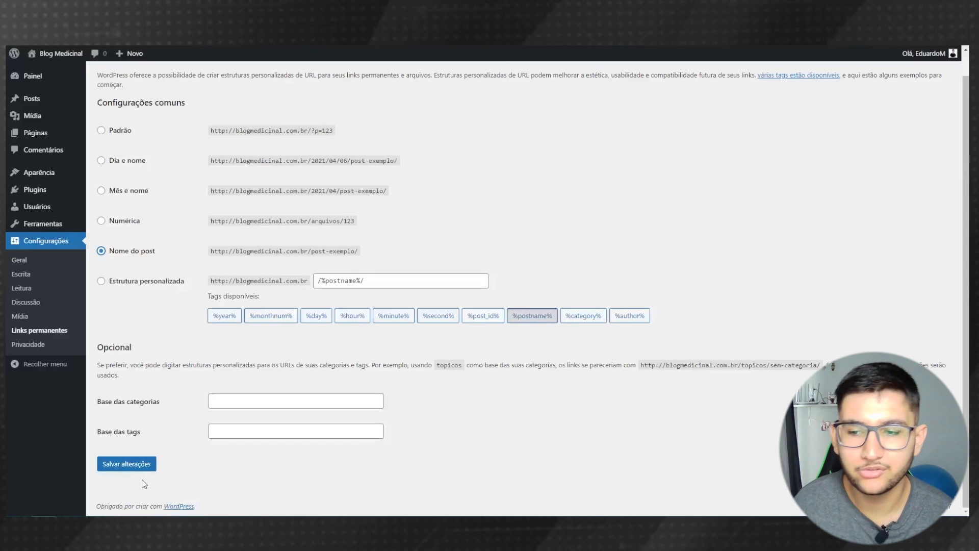
click(108, 463)
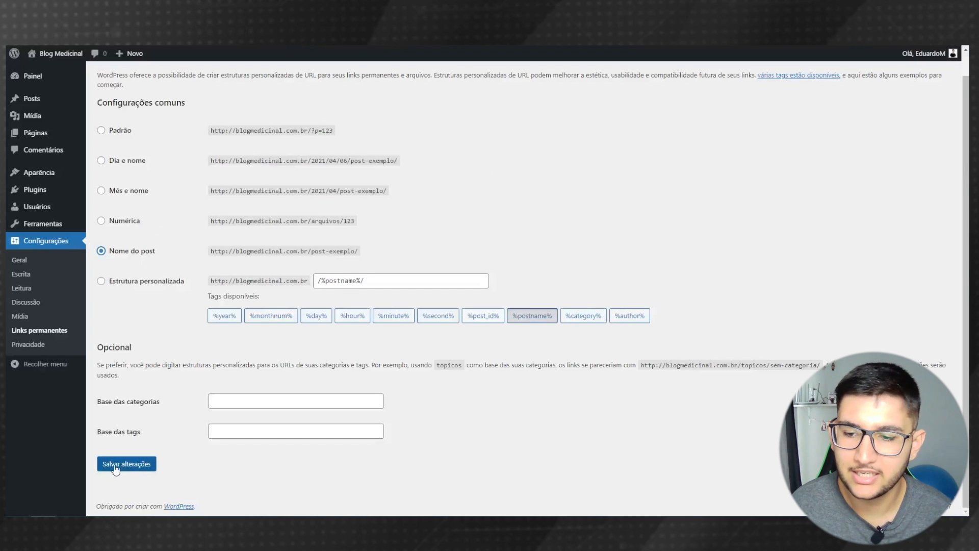
click(111, 468)
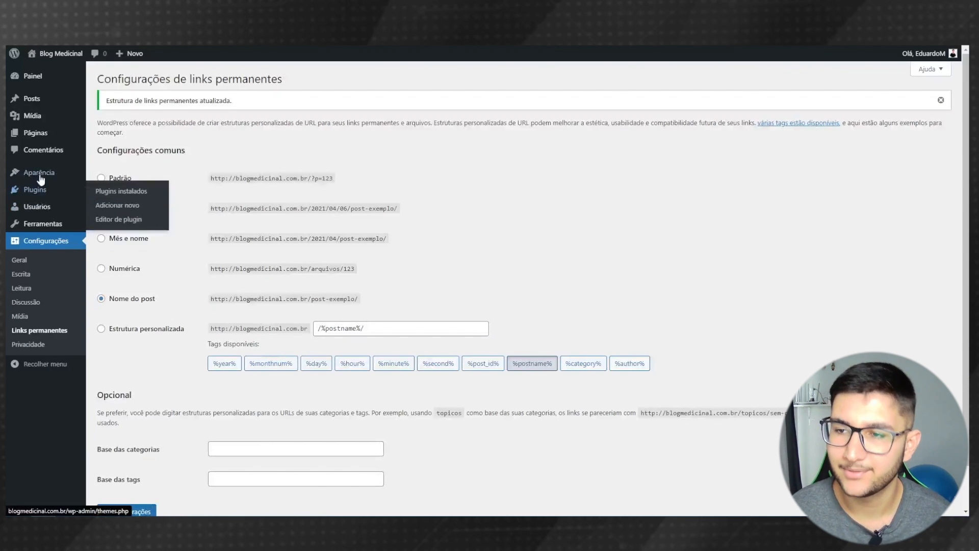
- Search the theme directory for 'astra', install the Astra theme and activate it
mouse_move(40, 178)
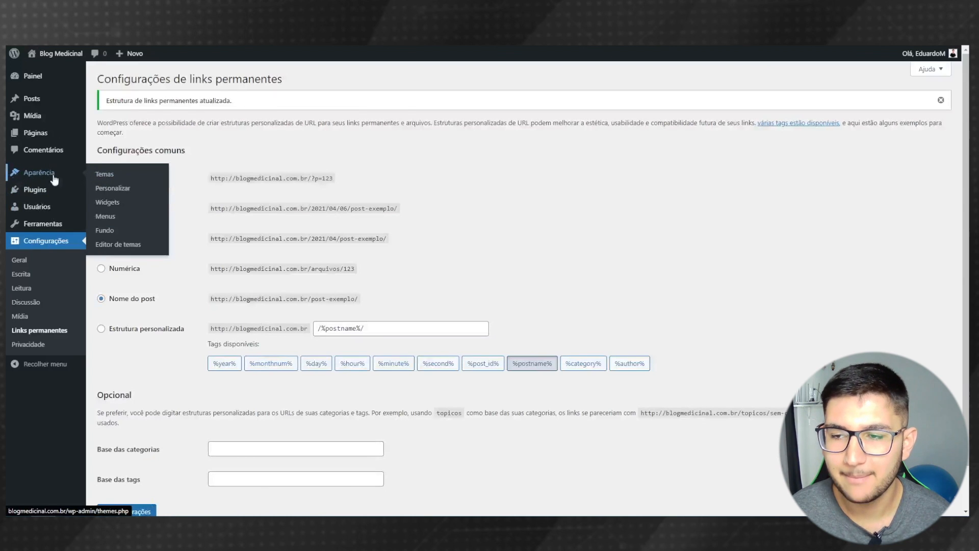
click(106, 176)
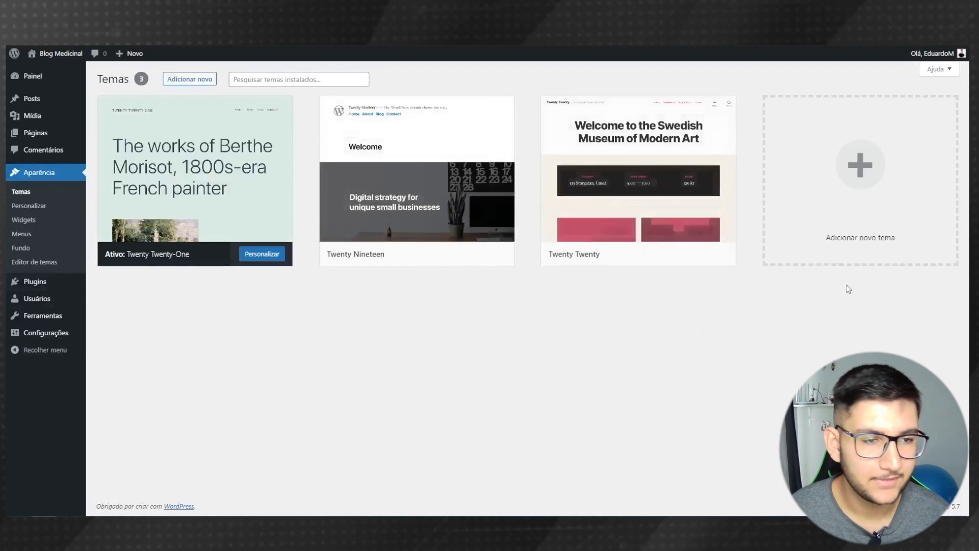
click(866, 173)
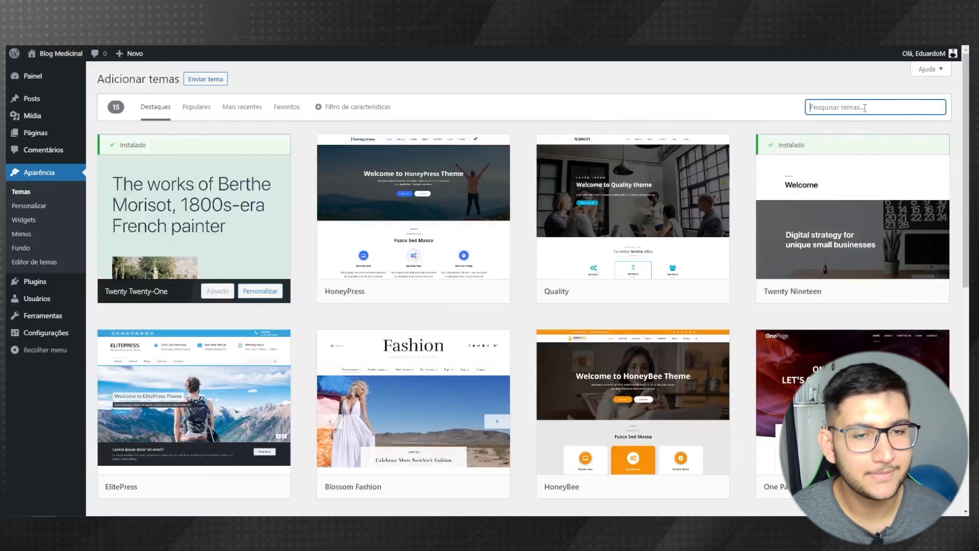
text(atra)
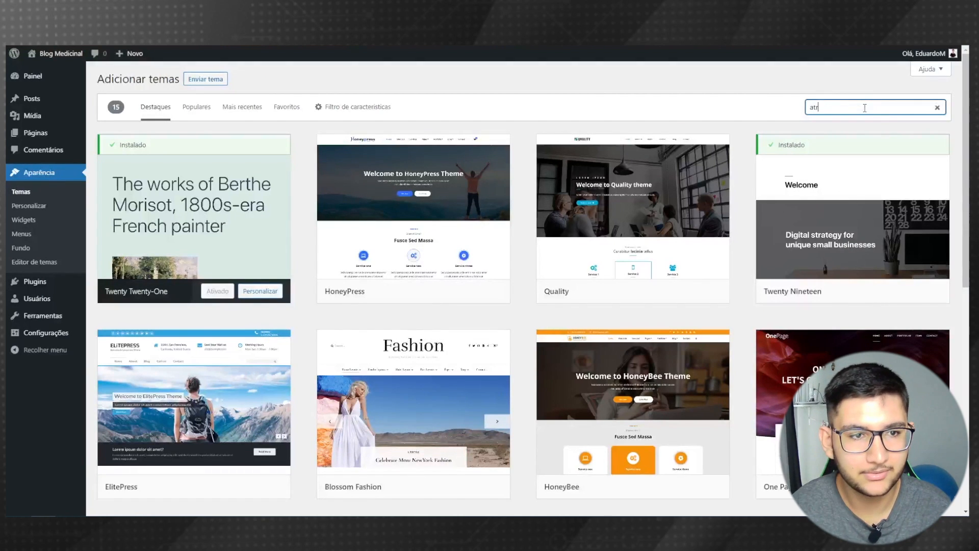
key(BackSpace)
key(BackSpace)
key(BackSpace)
text(stra)
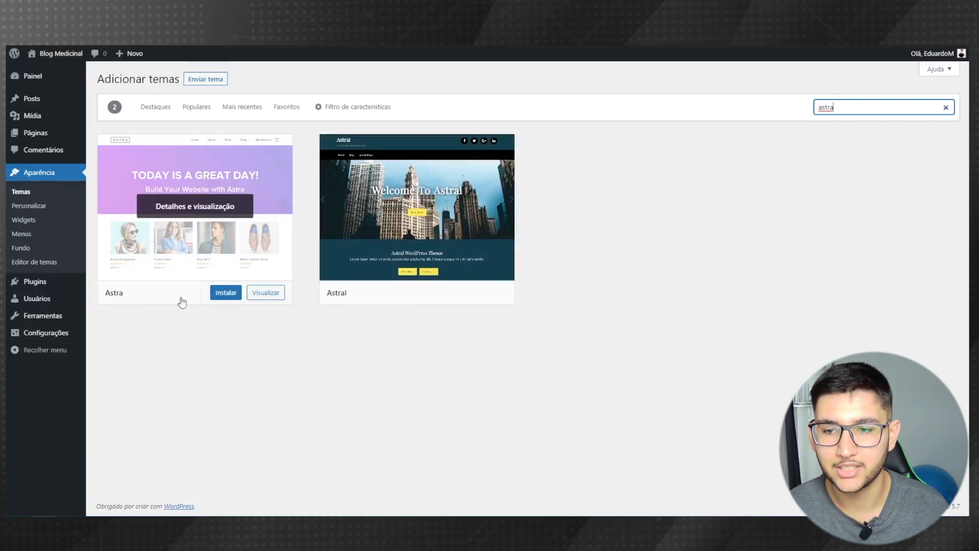
click(223, 298)
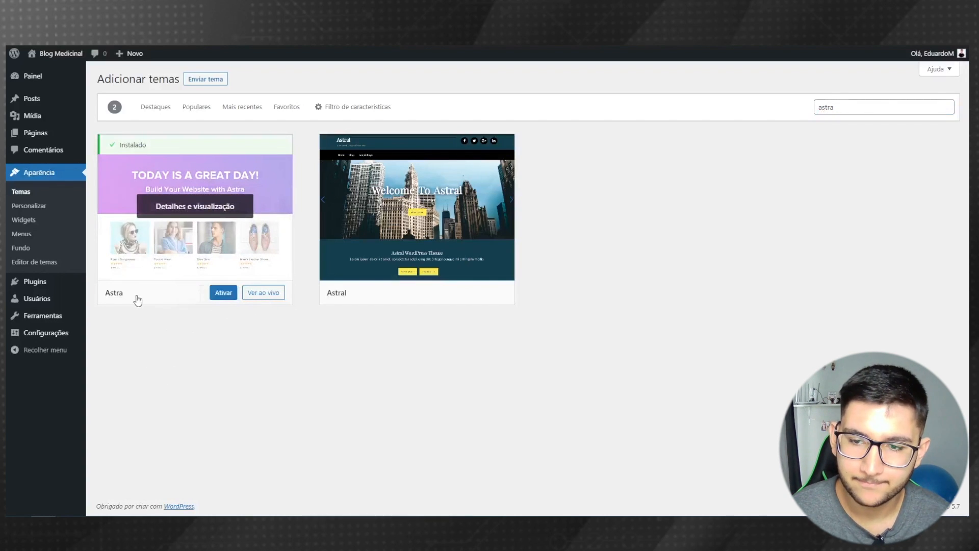
click(220, 301)
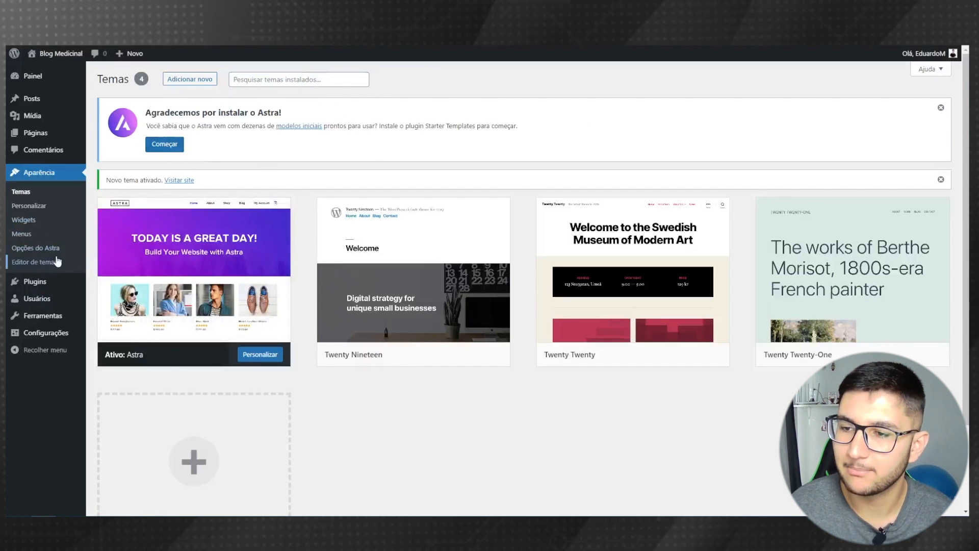
- From Opções do Astra, install and activate the Starter Templates add-on via Começar
click(31, 255)
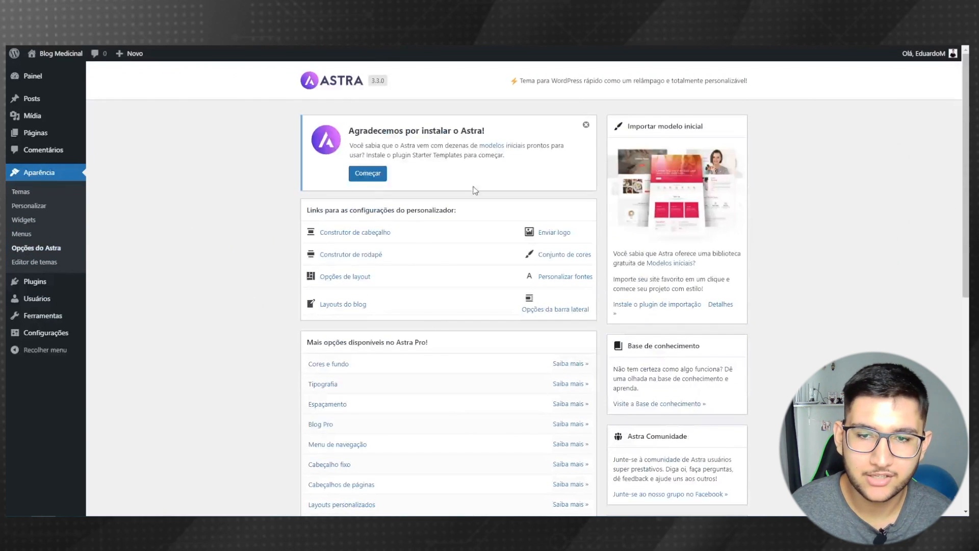
click(368, 176)
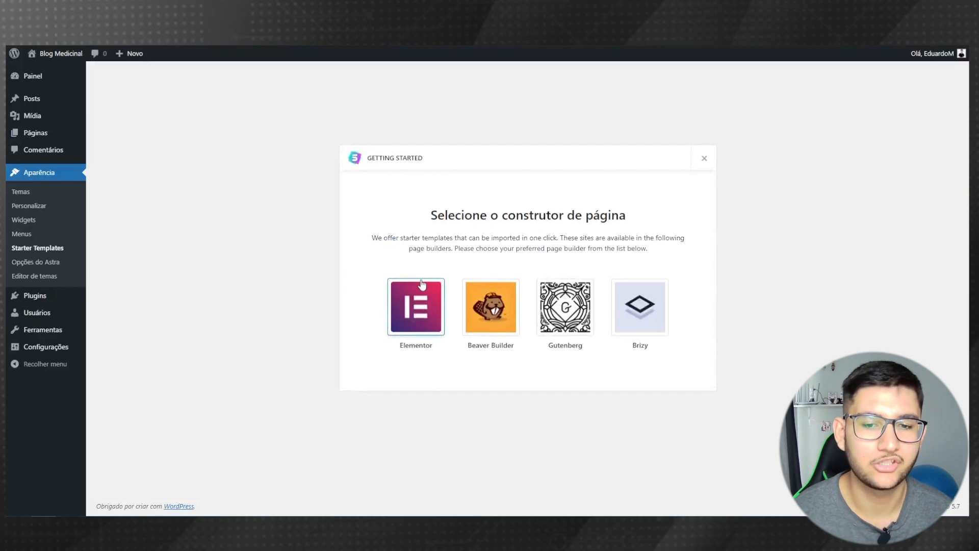
- Choose Elementor as the page builder for the starter template library
click(417, 307)
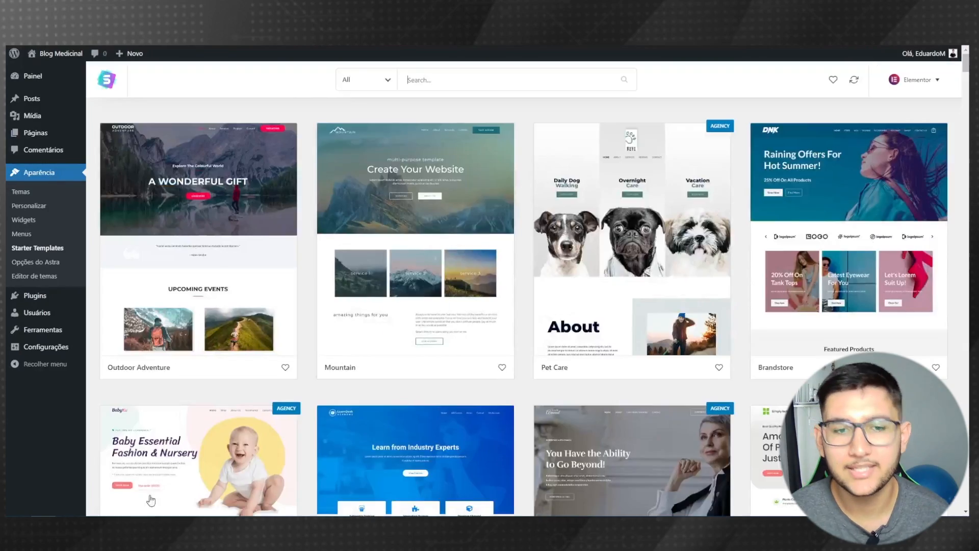
scroll(216, 412, down, 5)
scroll(216, 412, down, 5)
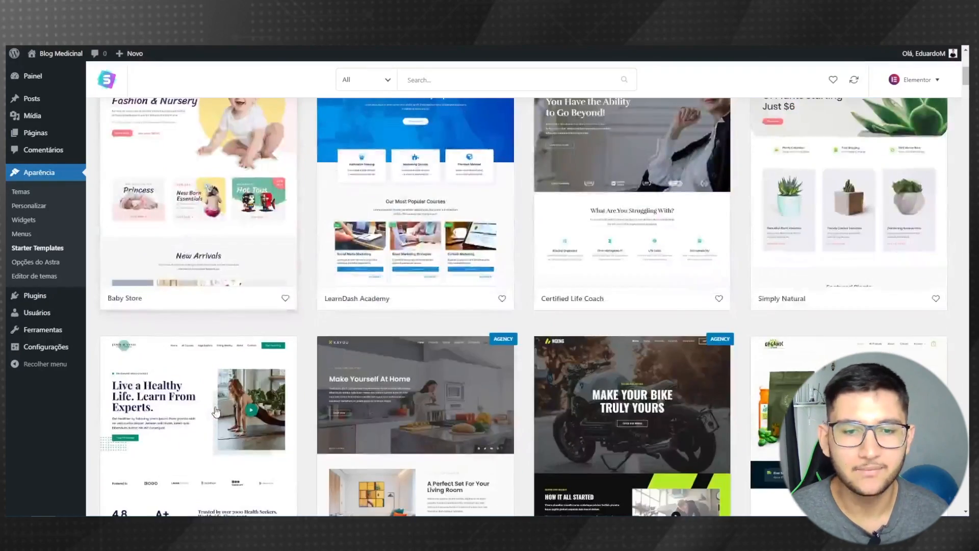
scroll(430, 425, up, 10)
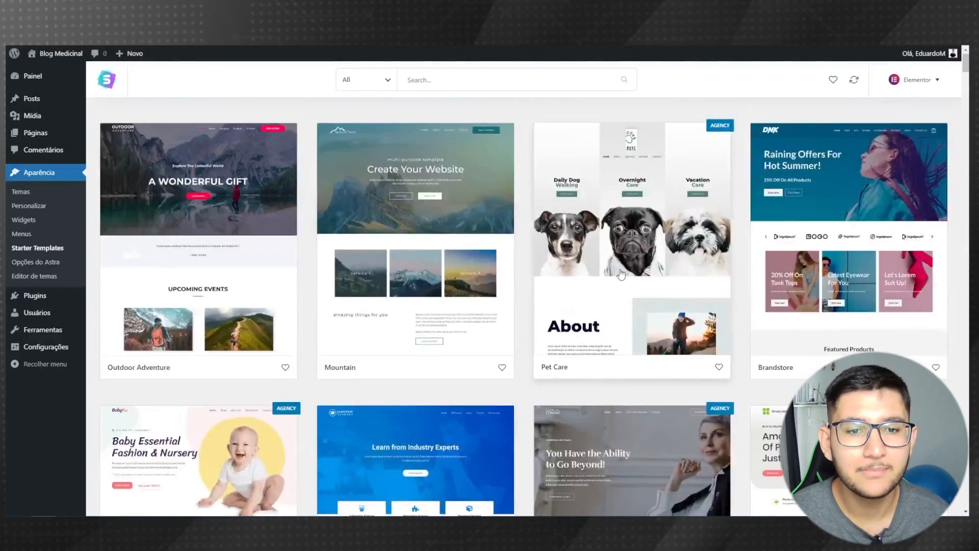
scroll(482, 207, down, 9)
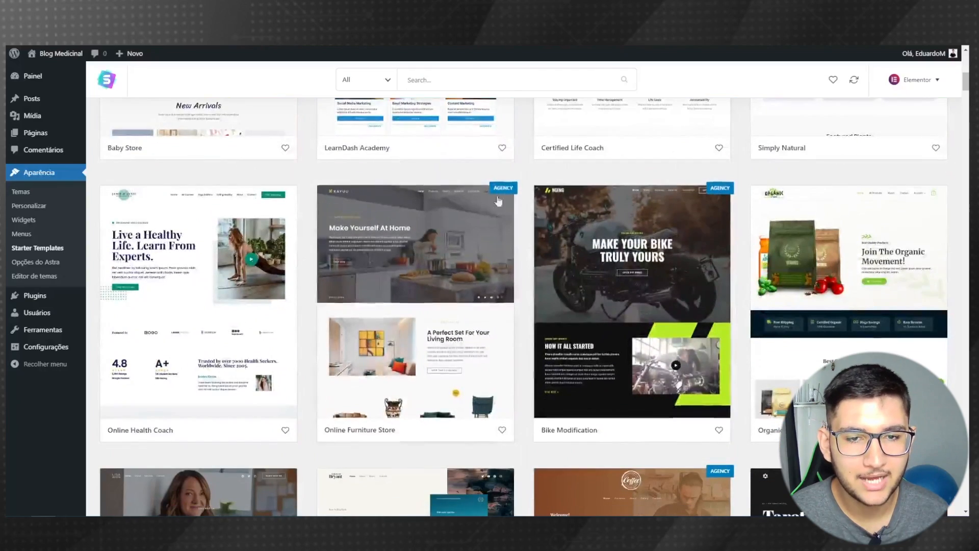
scroll(429, 290, up, 2)
scroll(428, 289, up, 10)
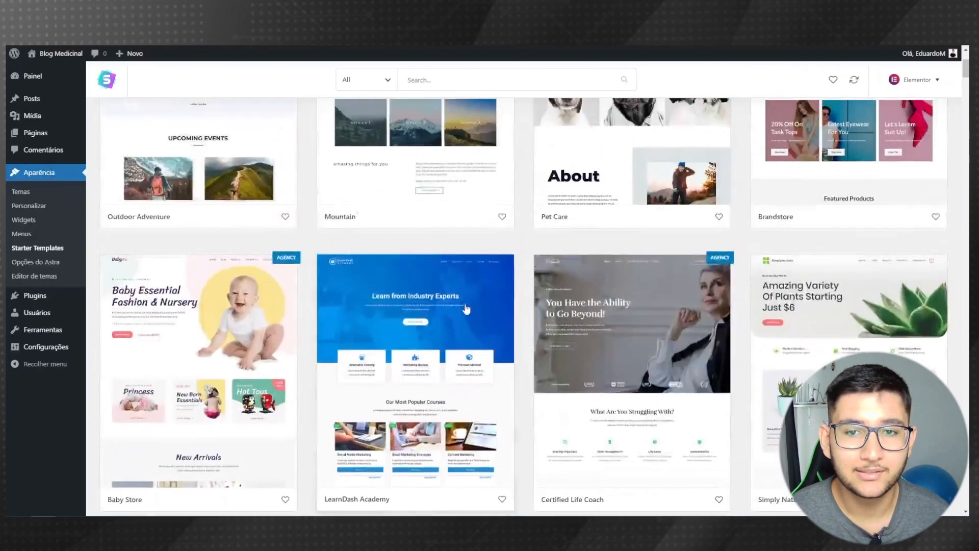
- Filter the template library to Free templates in the Blog category
click(365, 82)
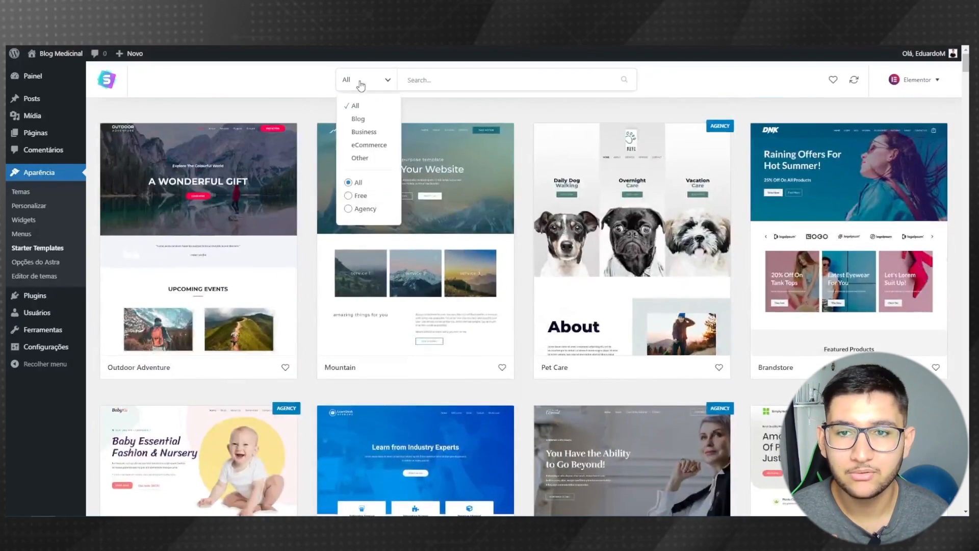
click(348, 195)
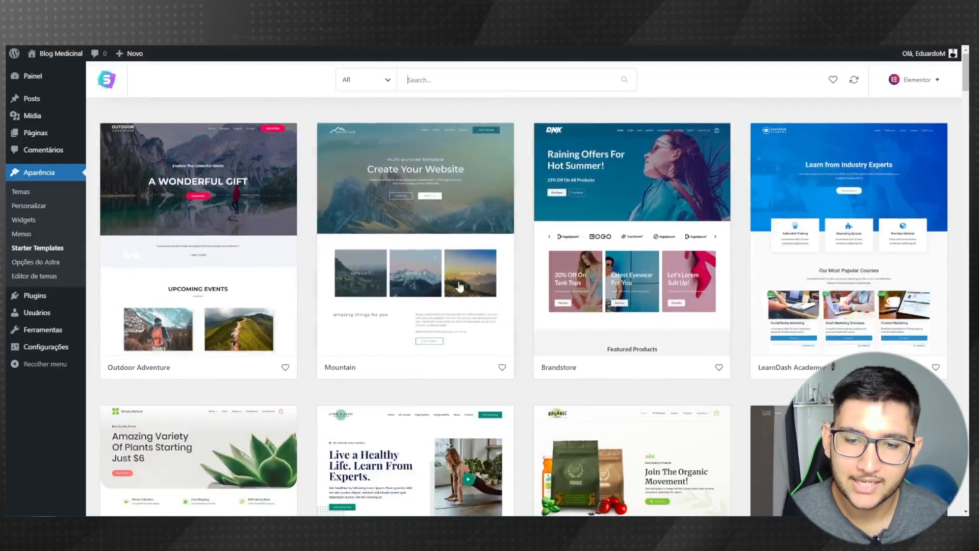
scroll(522, 296, down, 6)
scroll(521, 290, down, 12)
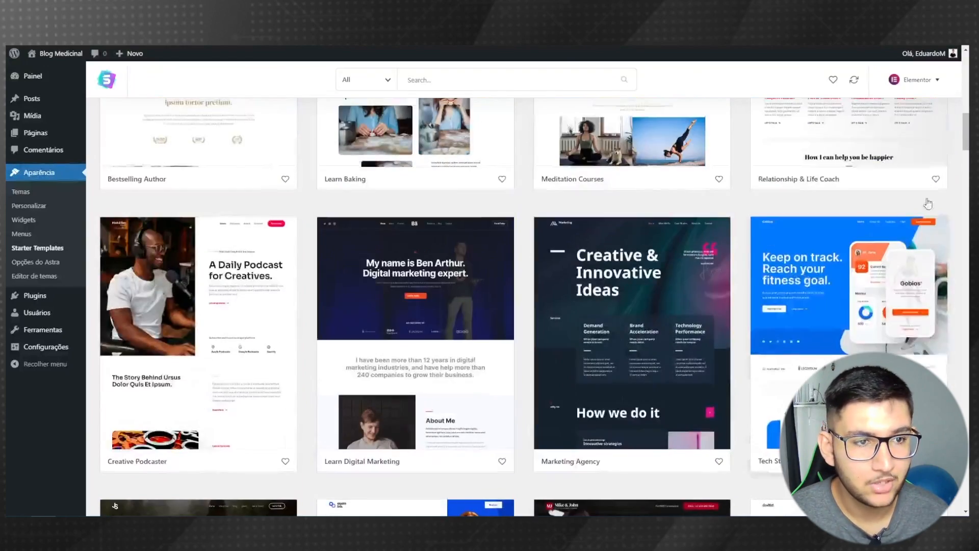
scroll(926, 201, up, 5)
drag(966, 132, 966, 71)
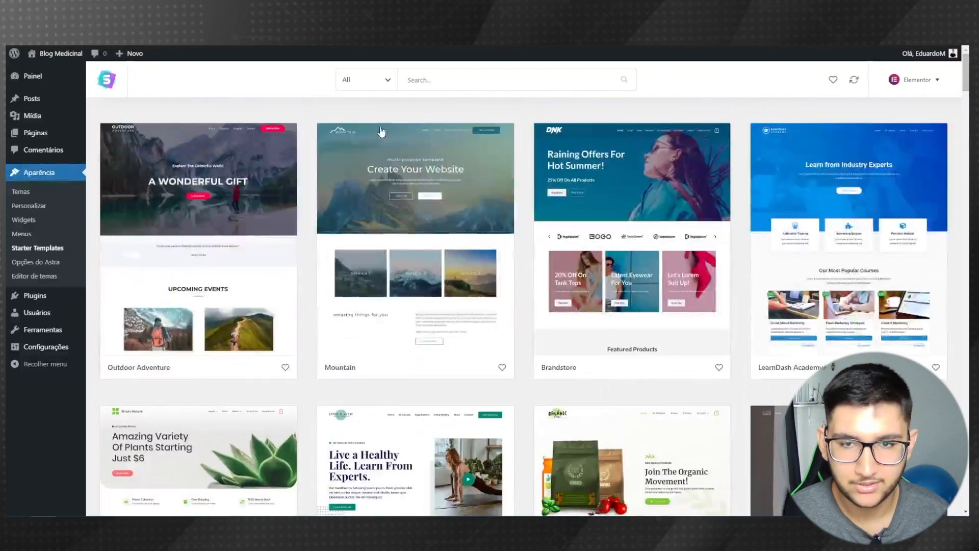
click(366, 81)
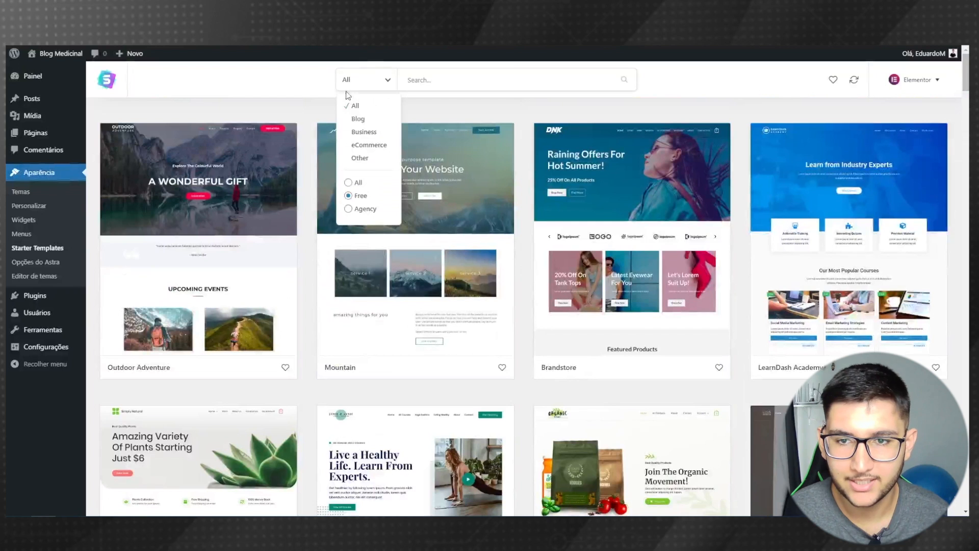
click(360, 121)
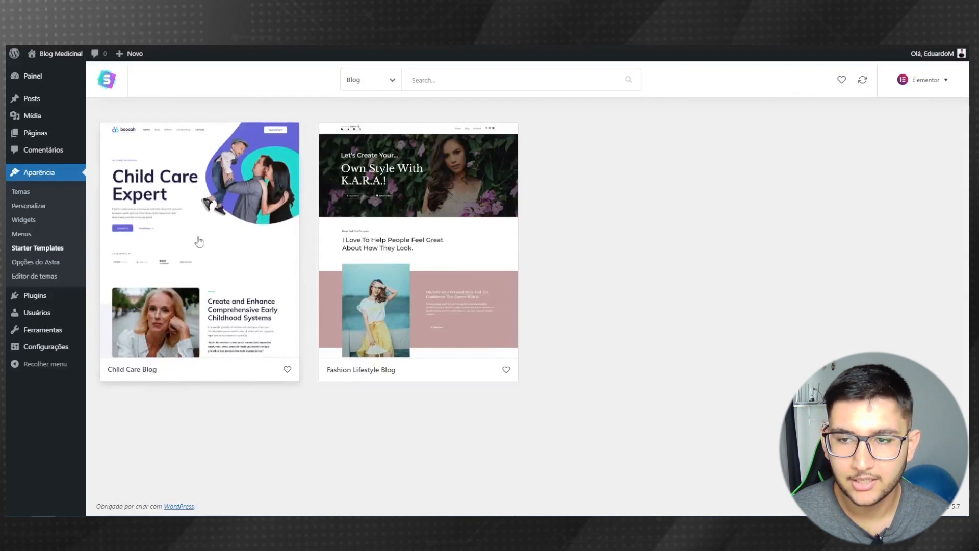
- Import Child Care Blog as a Beginner for Myself/My company, skipping details, then view the site
click(204, 203)
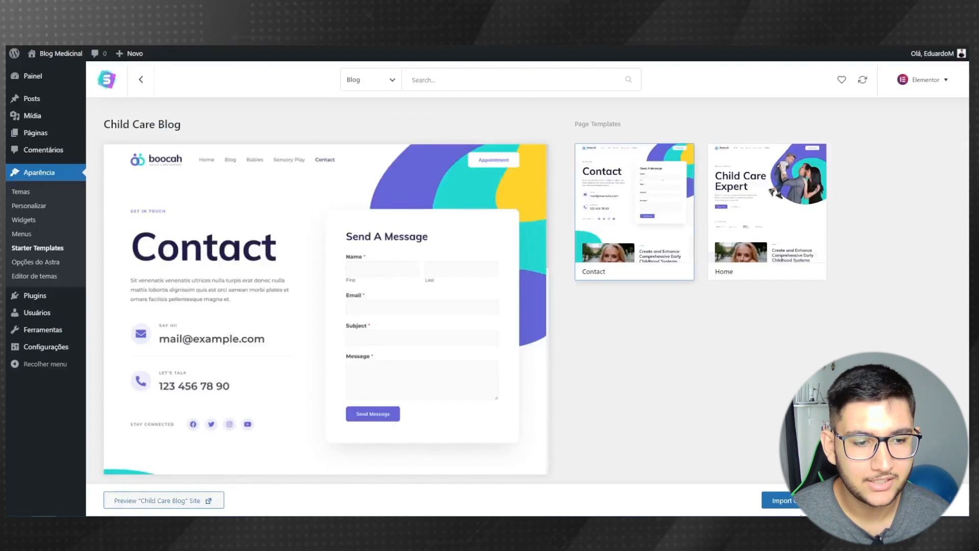
click(774, 499)
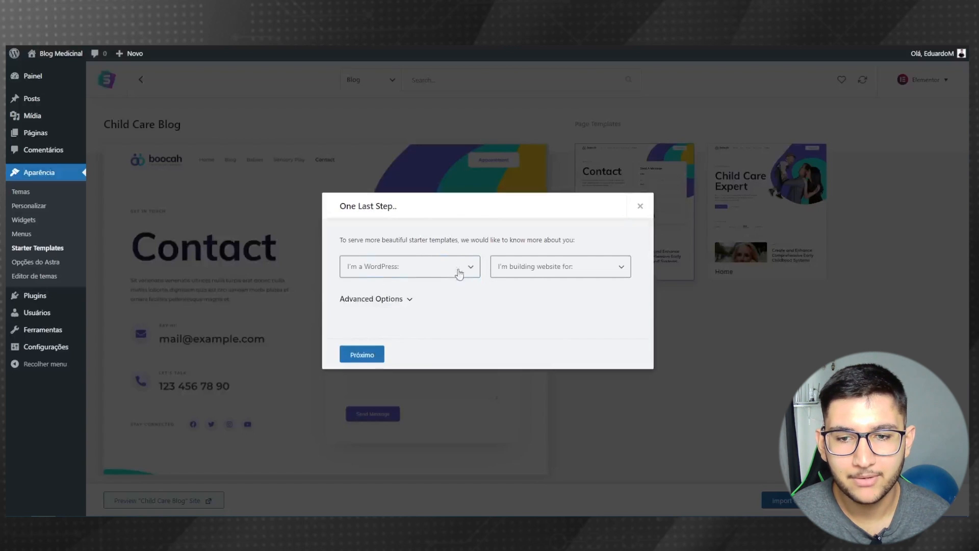
click(396, 267)
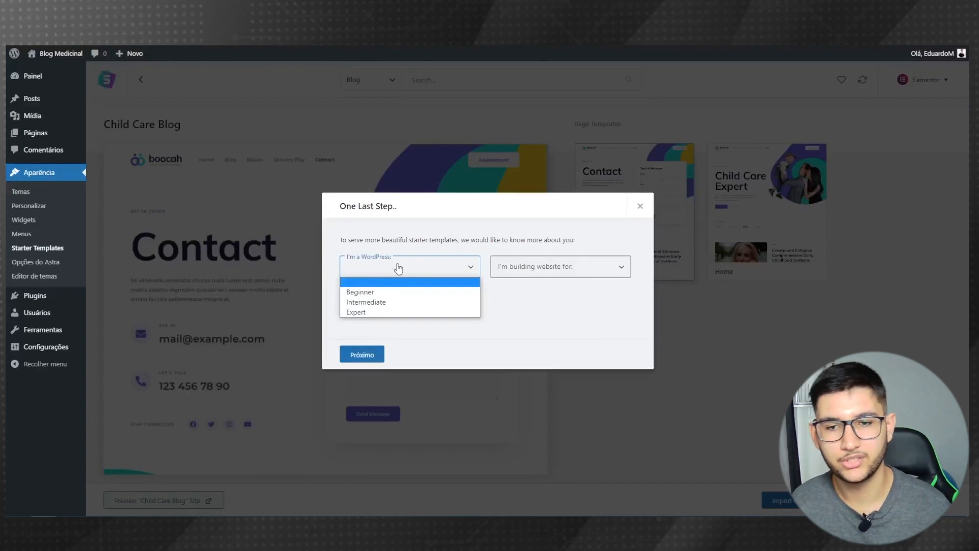
click(360, 294)
click(540, 270)
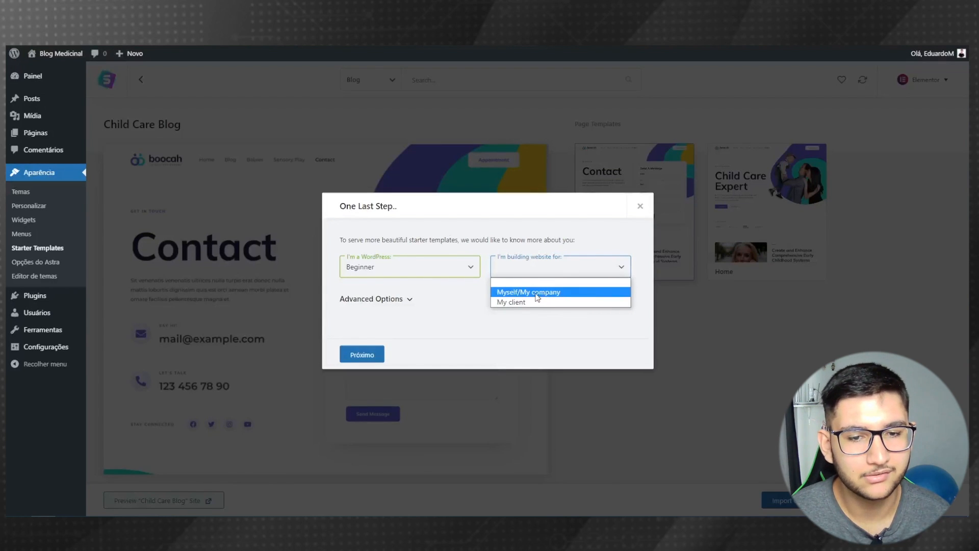
click(507, 293)
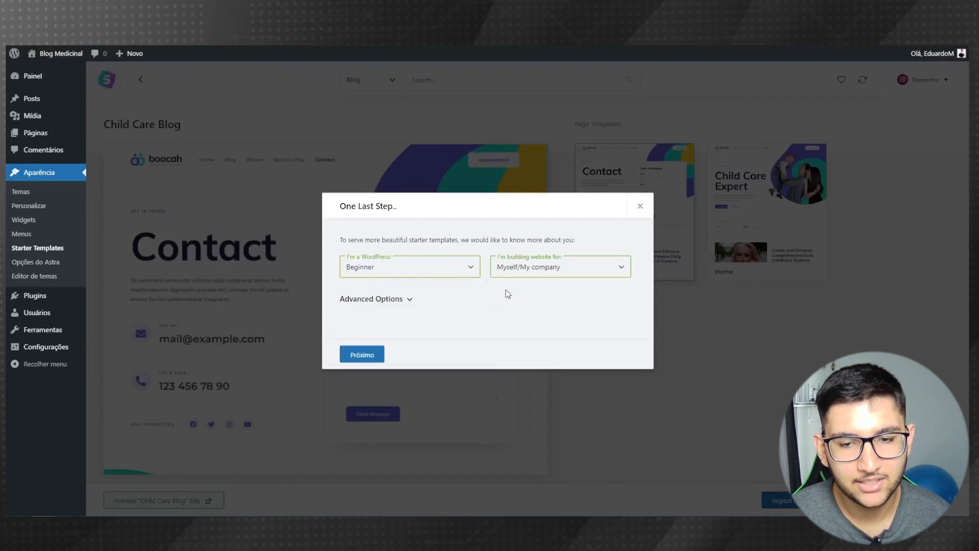
click(372, 355)
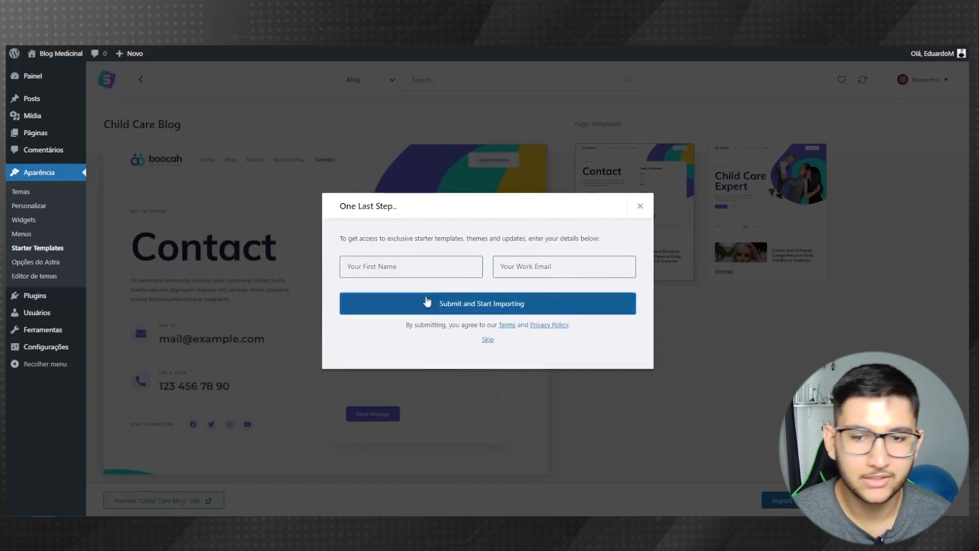
click(488, 340)
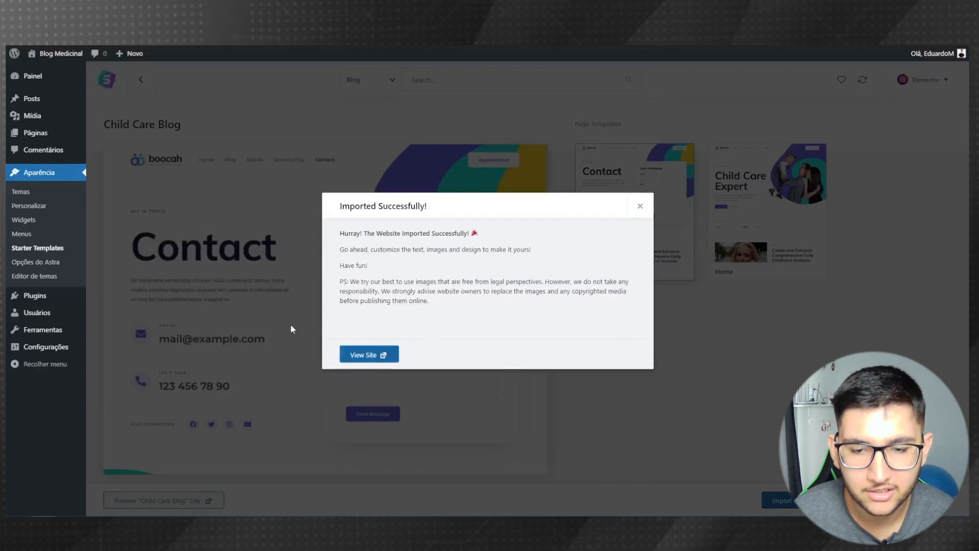
click(376, 354)
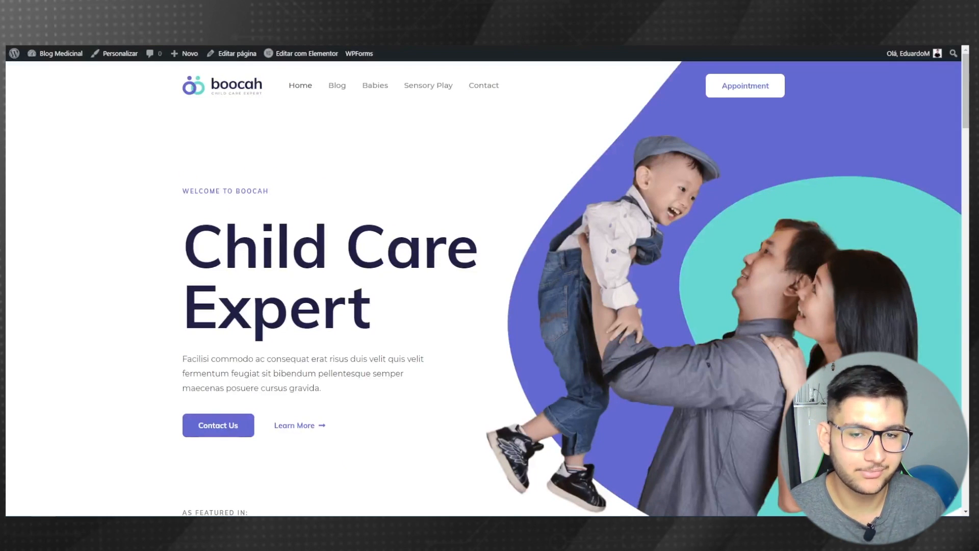
scroll(574, 219, down, 10)
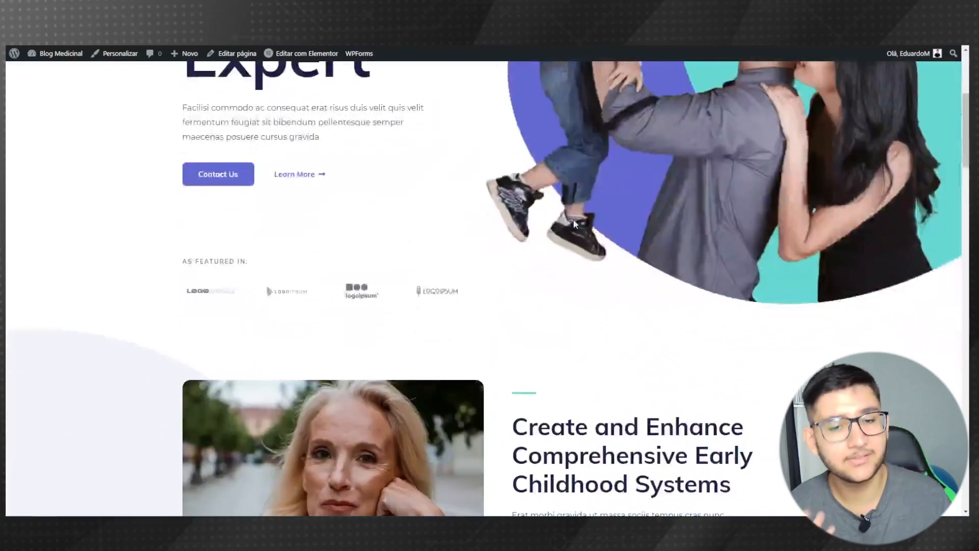
scroll(492, 205, down, 15)
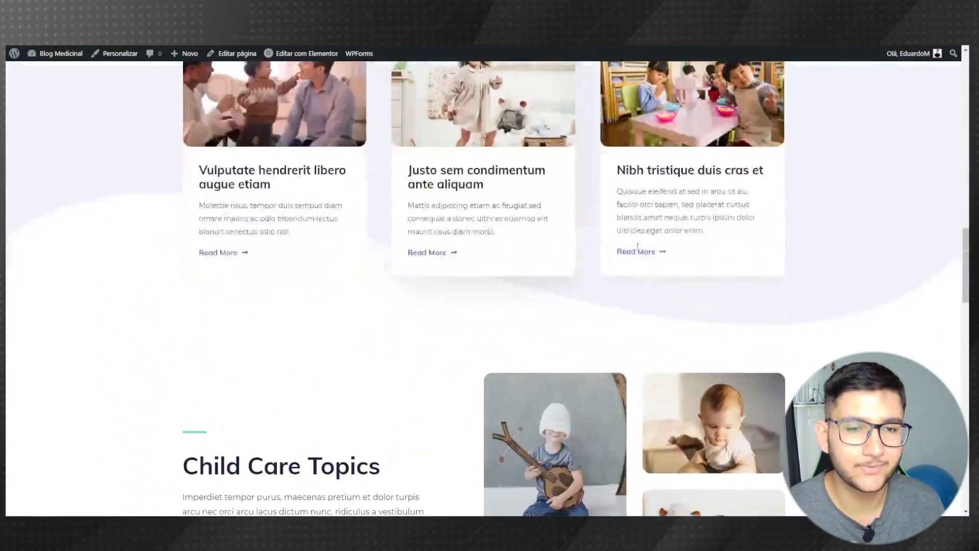
scroll(776, 390, down, 6)
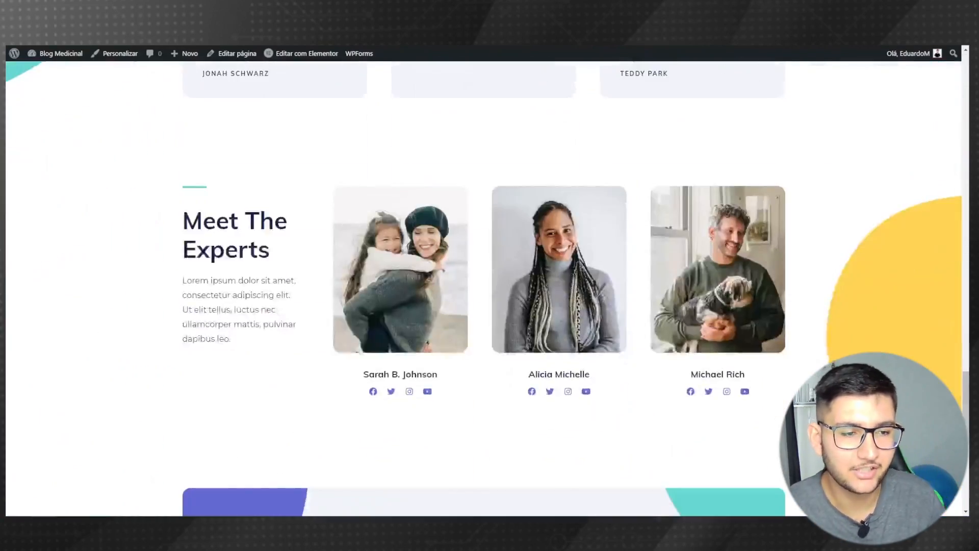
scroll(638, 176, up, 20)
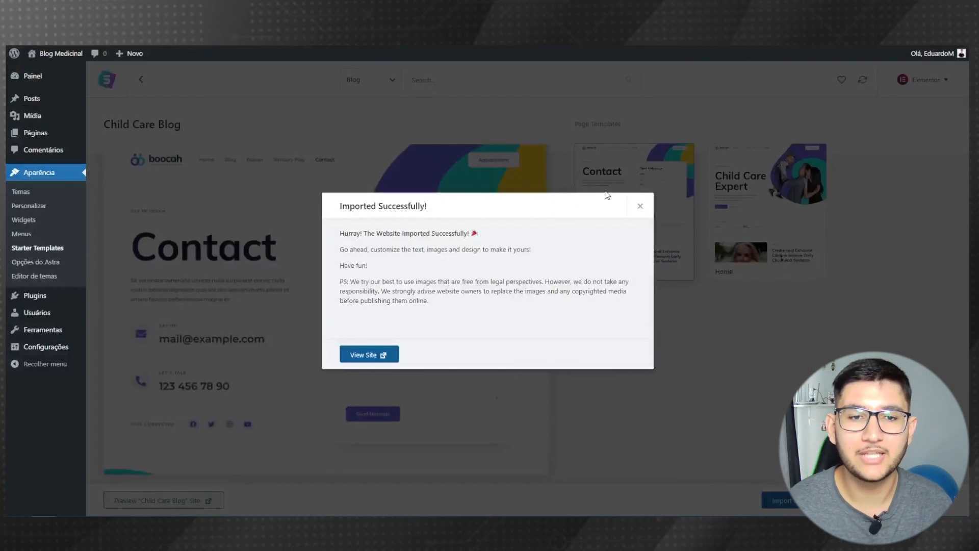
- Dismiss the import message and bulk-move all four demo posts to the trash
click(640, 205)
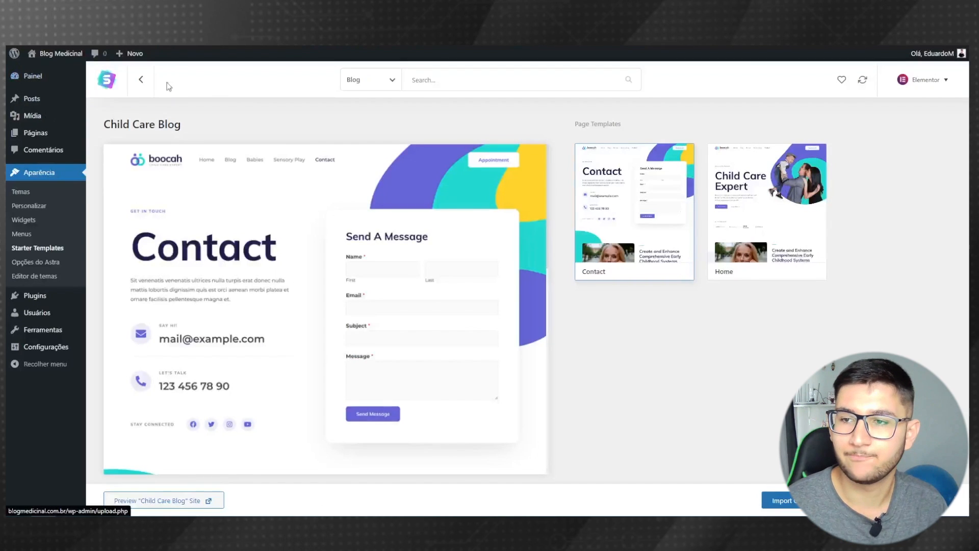
mouse_move(36, 100)
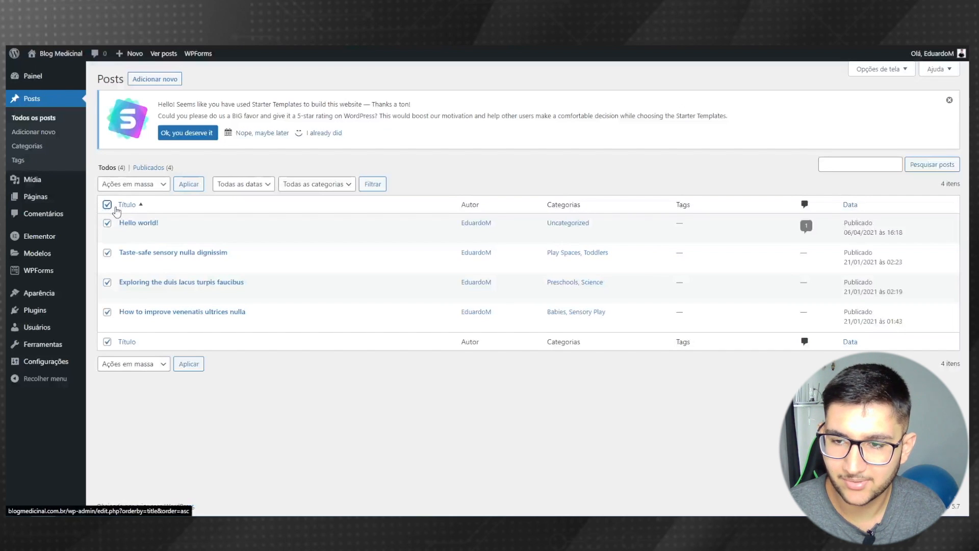
click(119, 186)
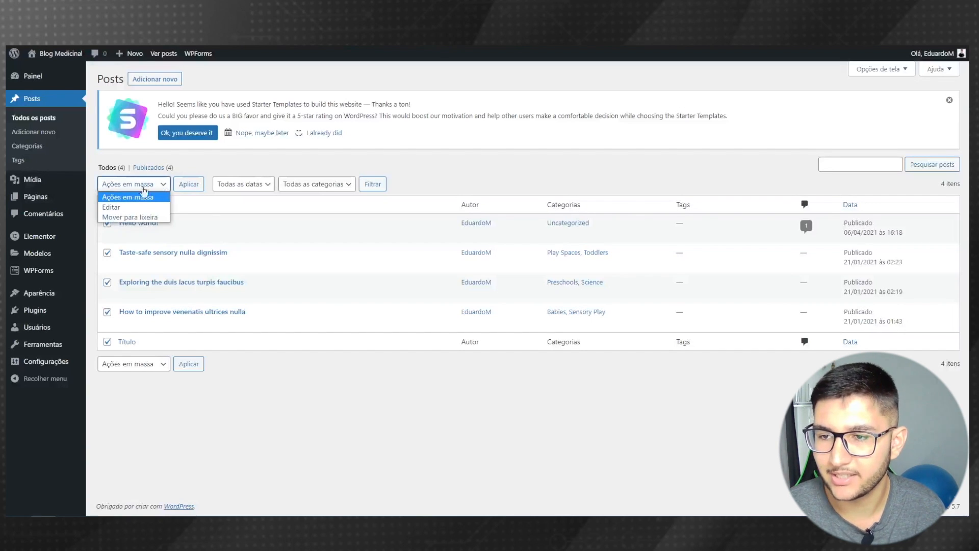
click(130, 217)
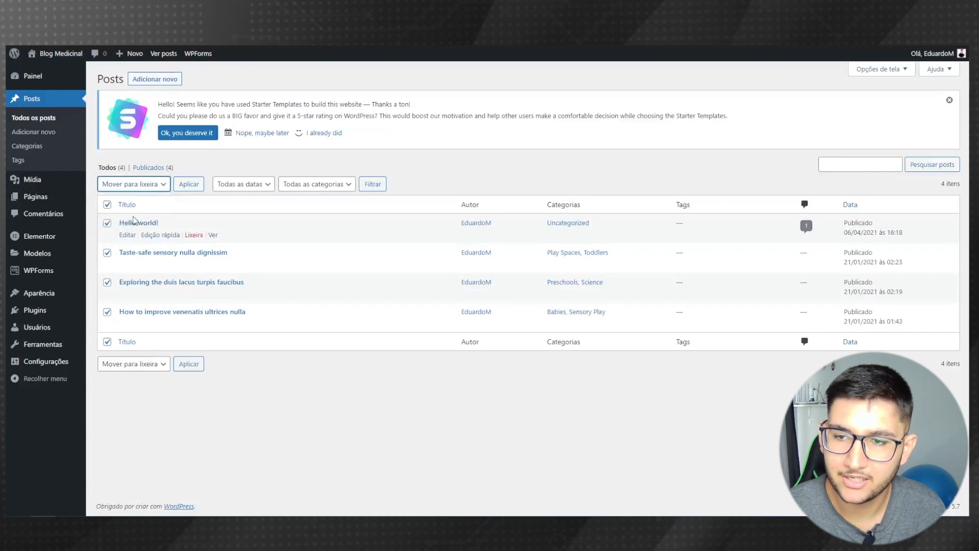
click(188, 190)
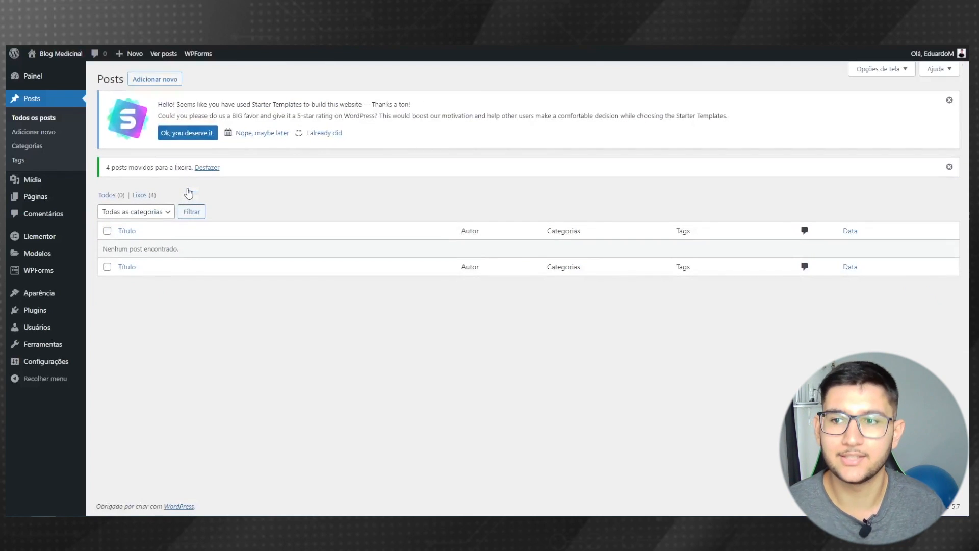
- Select all demo post categories and bulk-delete them
click(36, 154)
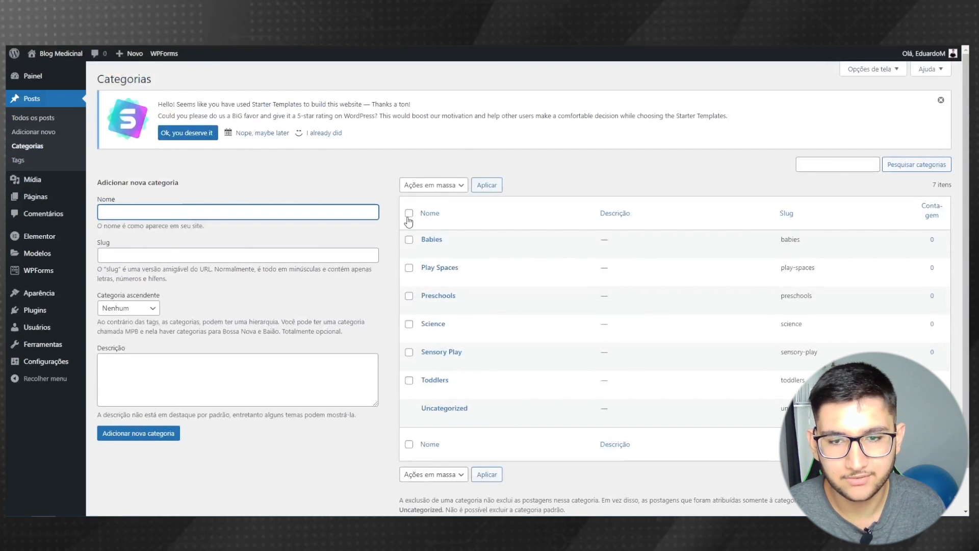
click(409, 213)
click(408, 185)
click(413, 208)
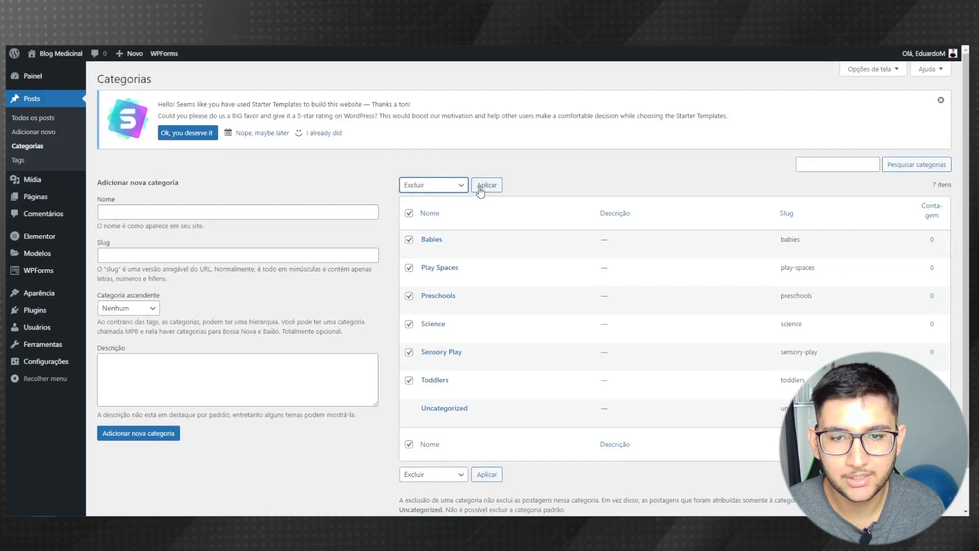
click(483, 188)
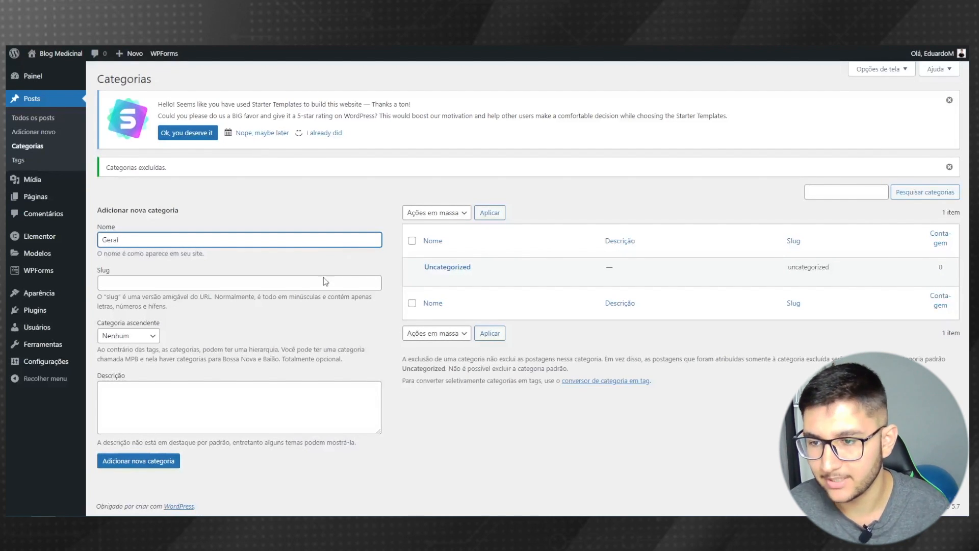
- Add a new Geral category alongside the remaining Uncategorized one
click(306, 351)
click(146, 283)
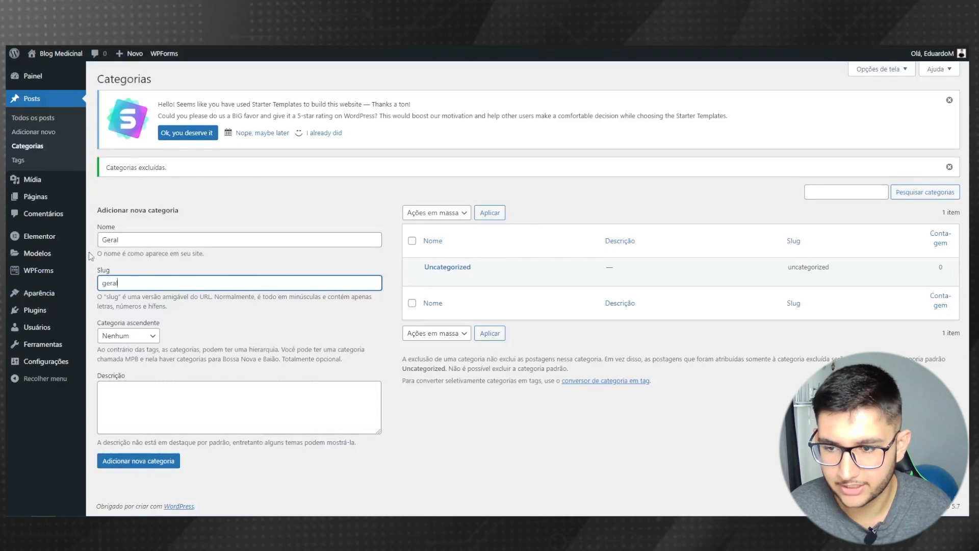
click(134, 463)
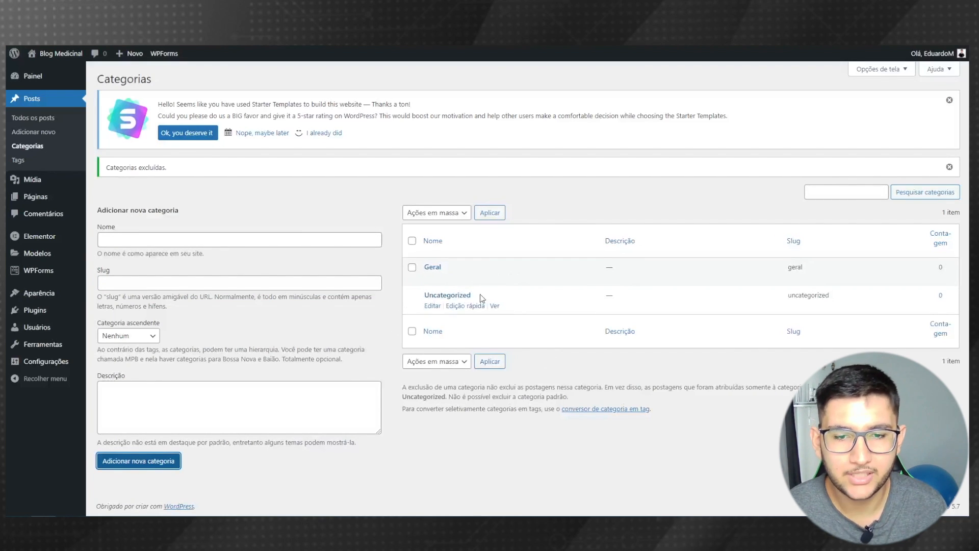
drag(482, 297, 419, 294)
click(384, 321)
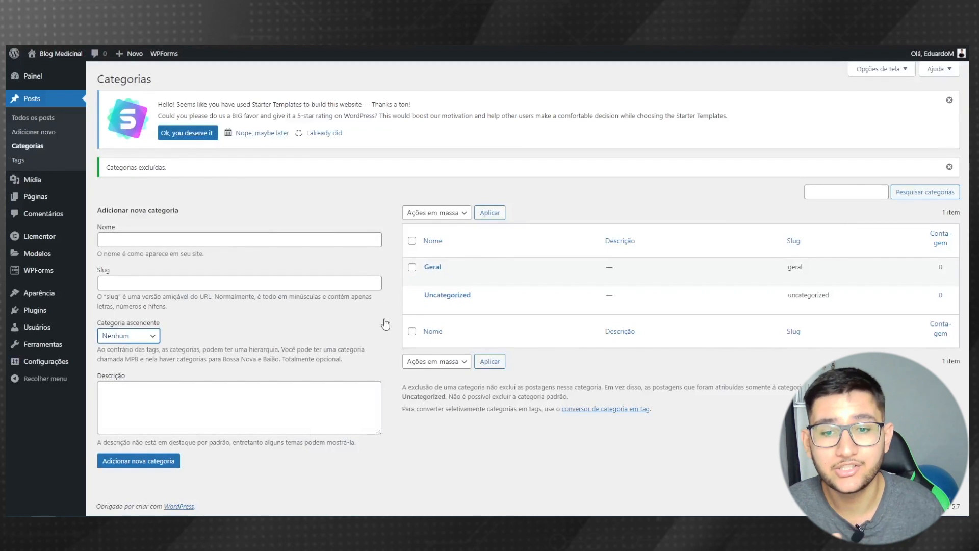
mouse_move(454, 301)
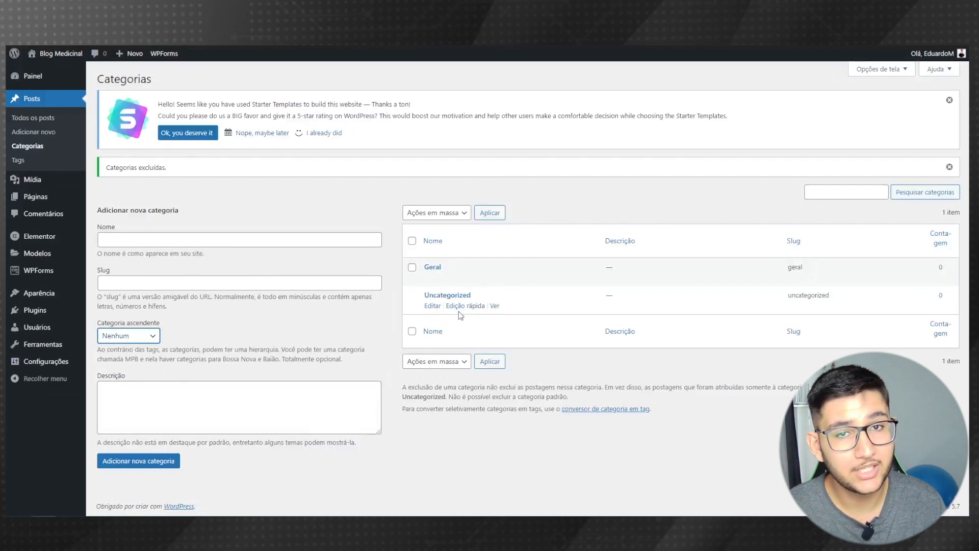
mouse_move(23, 361)
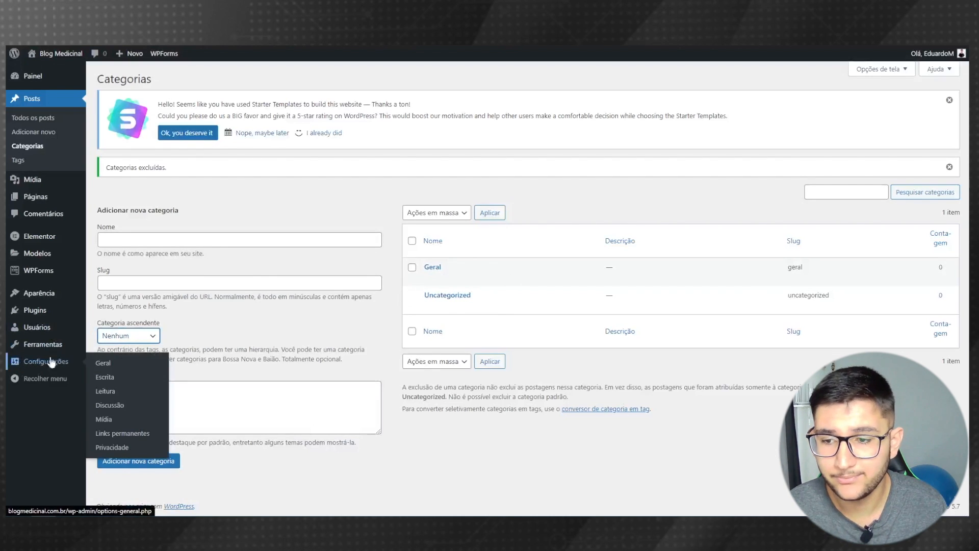
- Set Geral as the default post category in Escrita settings and save
click(111, 378)
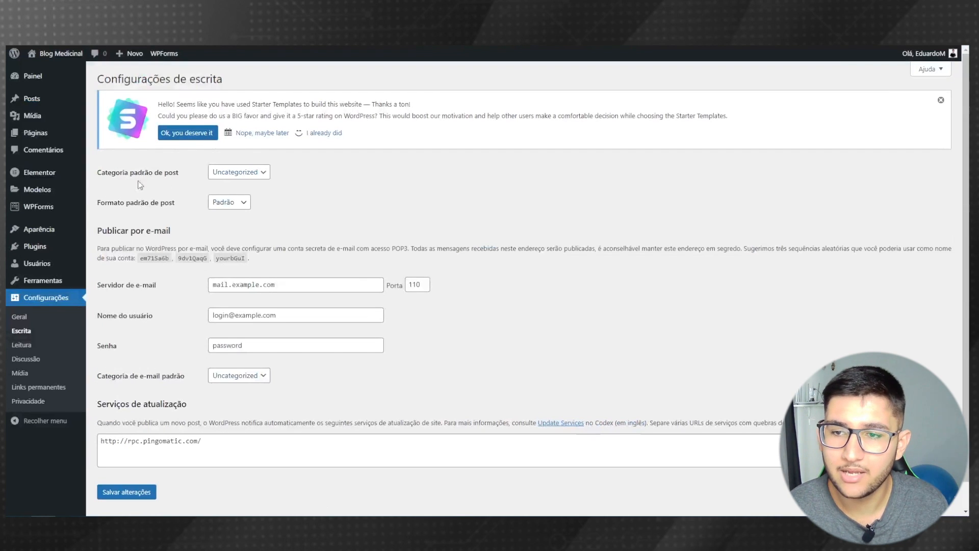
click(226, 175)
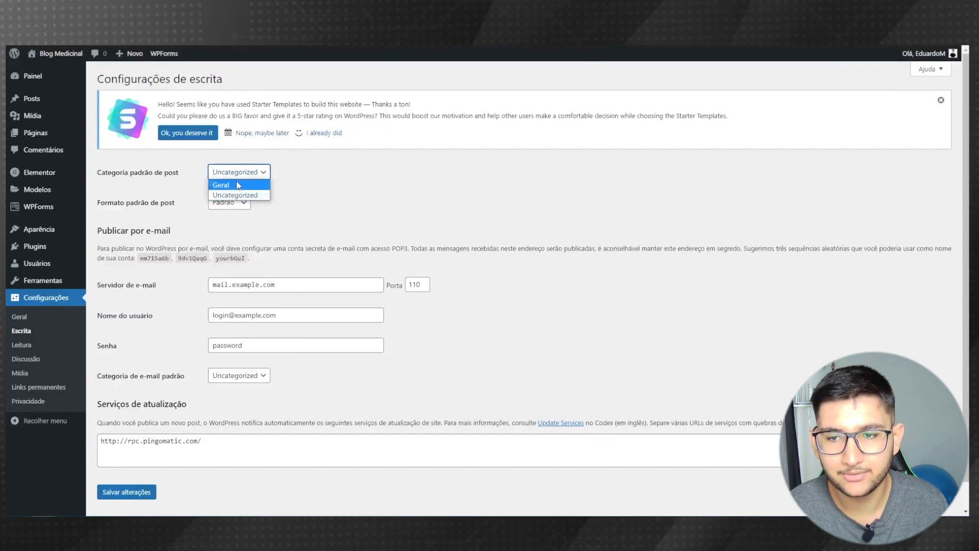
click(233, 186)
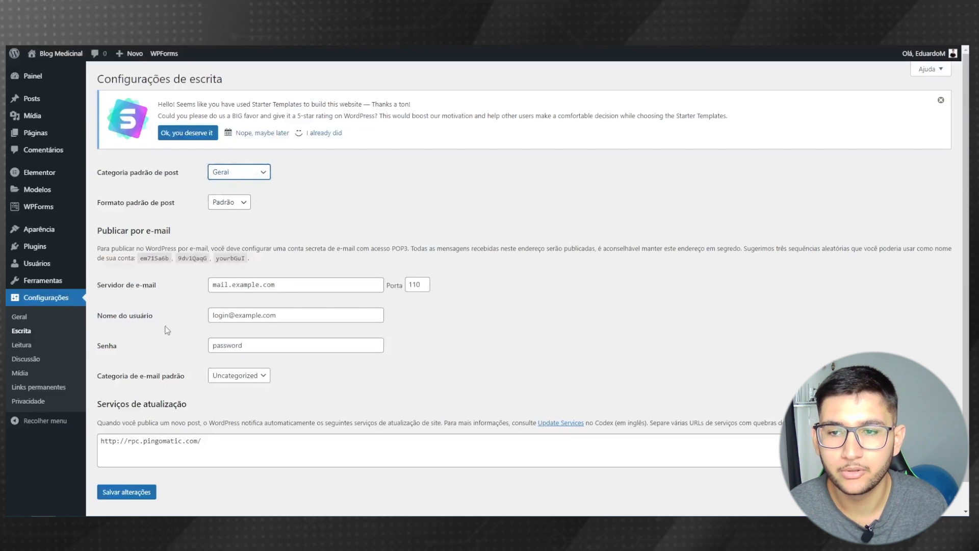
click(121, 497)
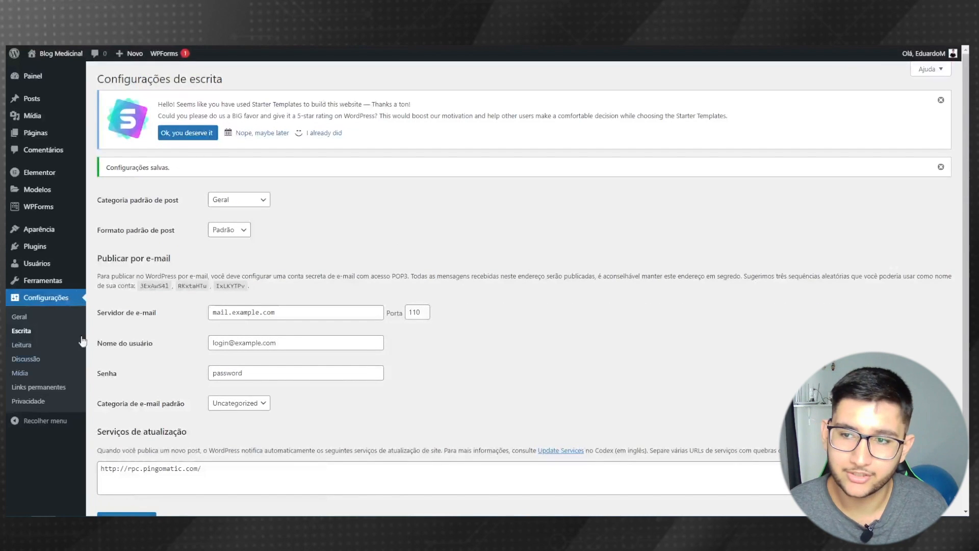
- Delete the Uncategorized category from the Categorias list, confirming the prompt
mouse_move(52, 100)
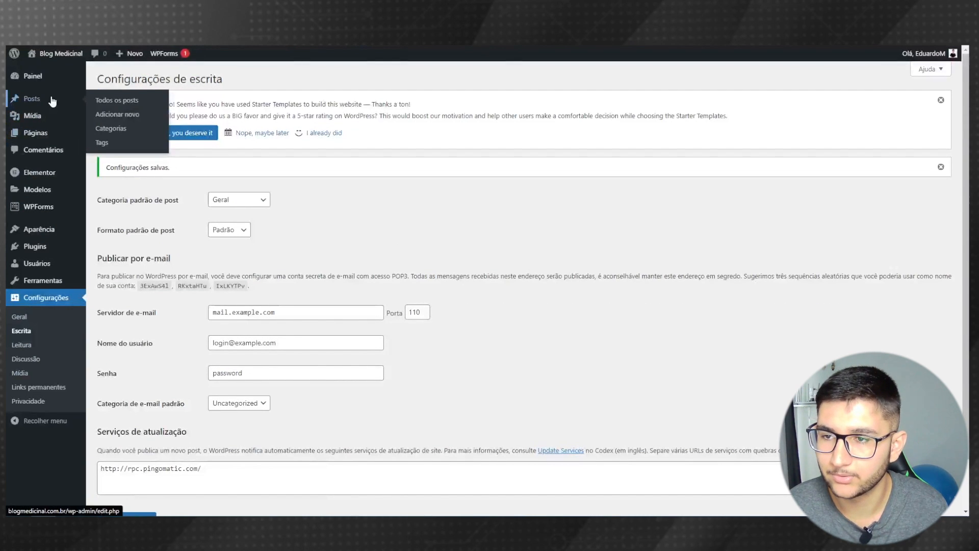
click(135, 143)
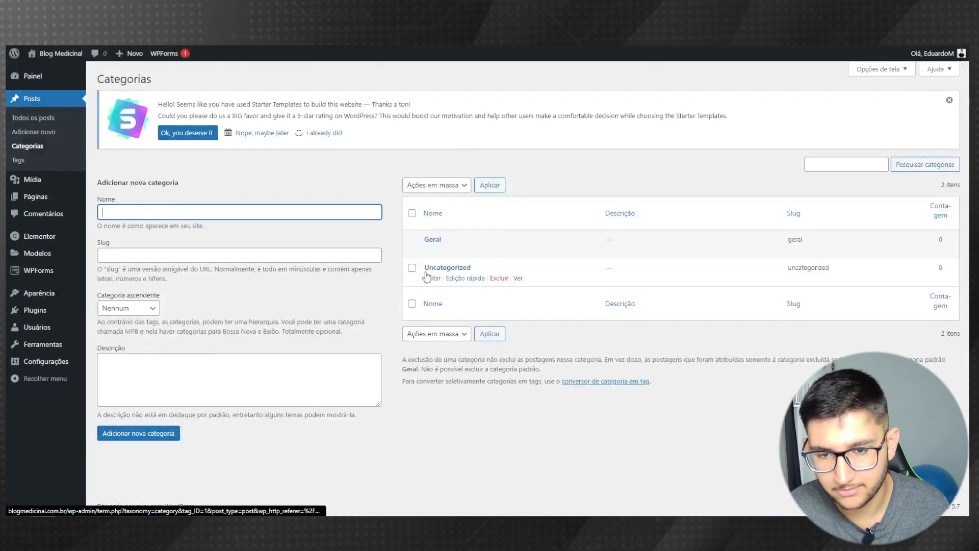
click(500, 279)
click(525, 104)
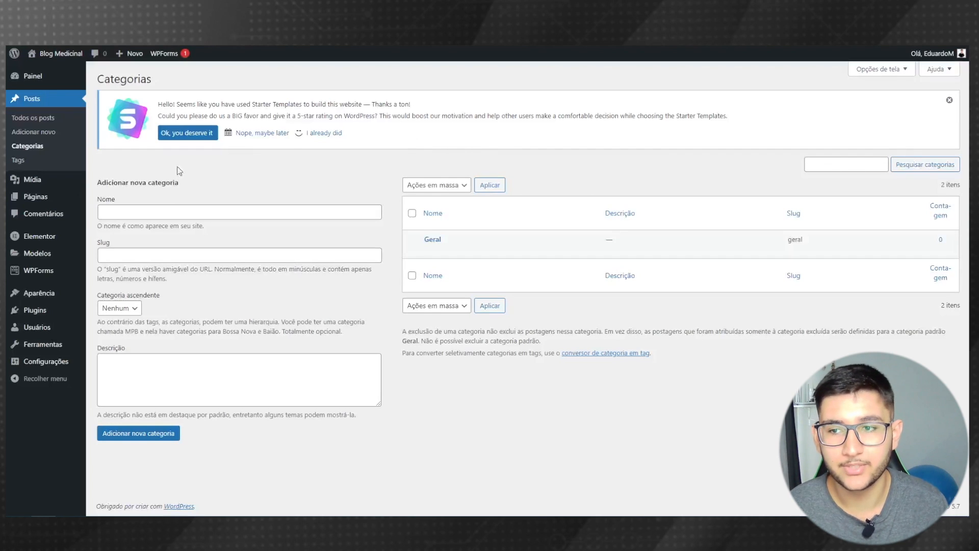
mouse_move(55, 195)
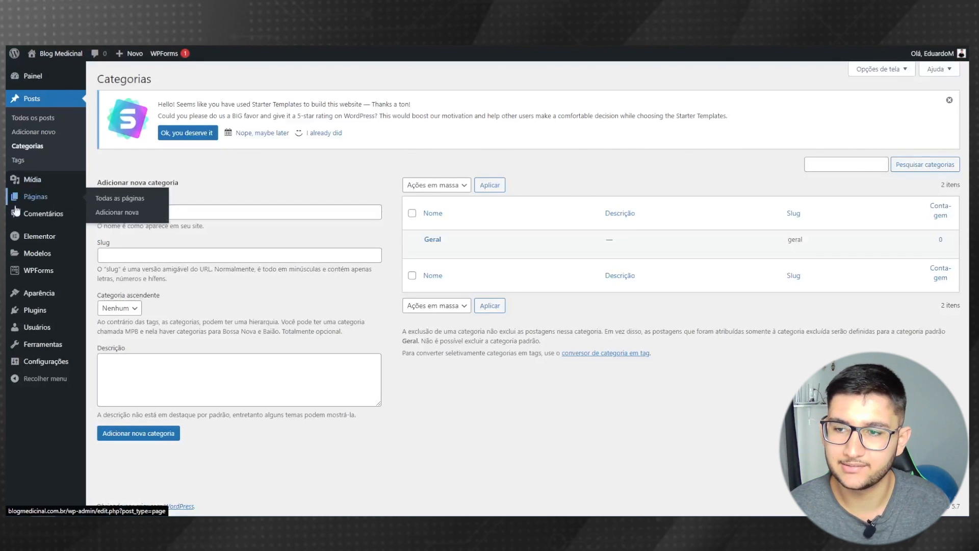
- Bulk-trash the Contact and Sample Page pages from the All Pages list
click(131, 203)
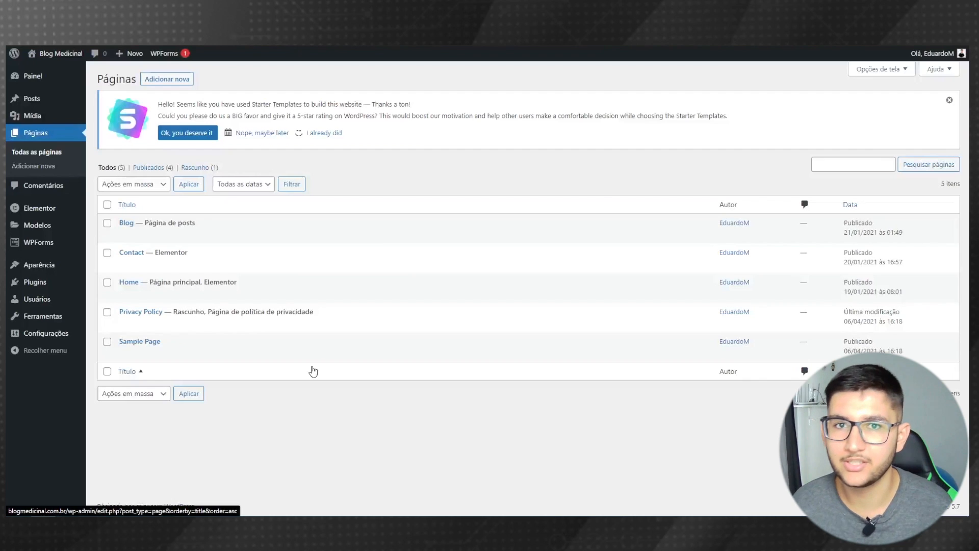
click(107, 342)
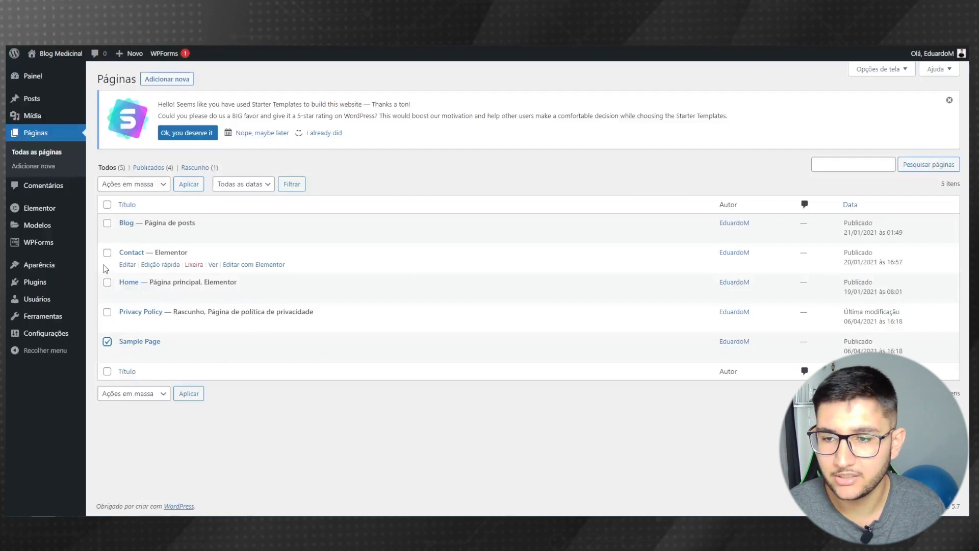
click(107, 252)
click(123, 190)
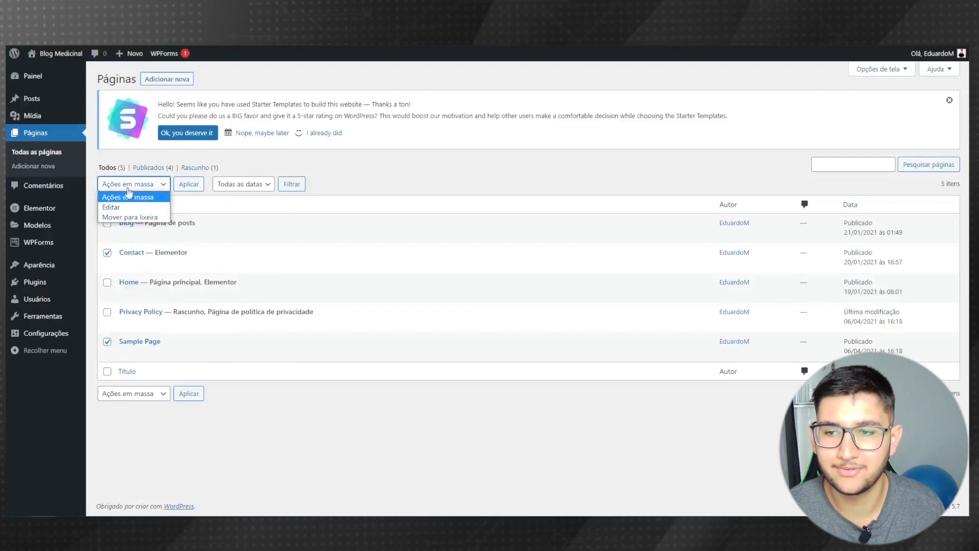
click(128, 217)
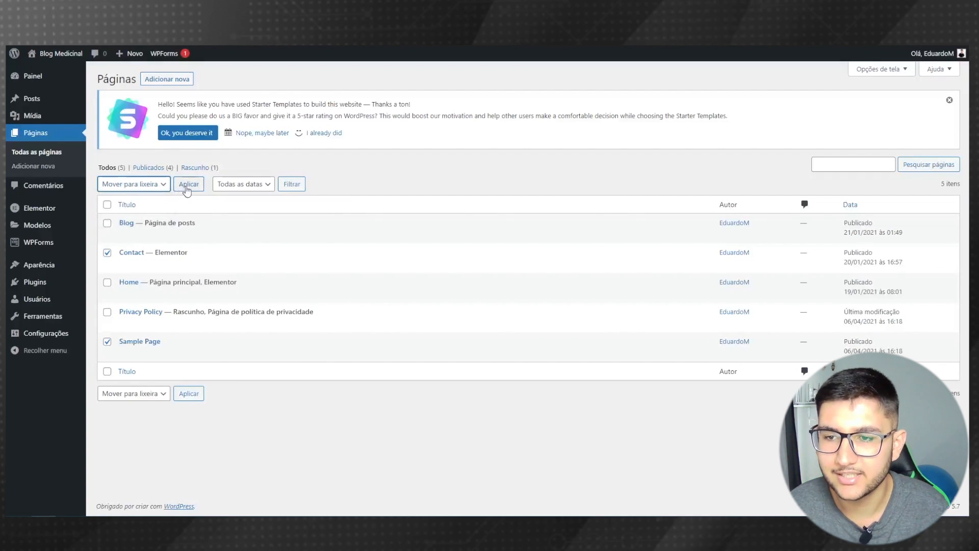
click(187, 187)
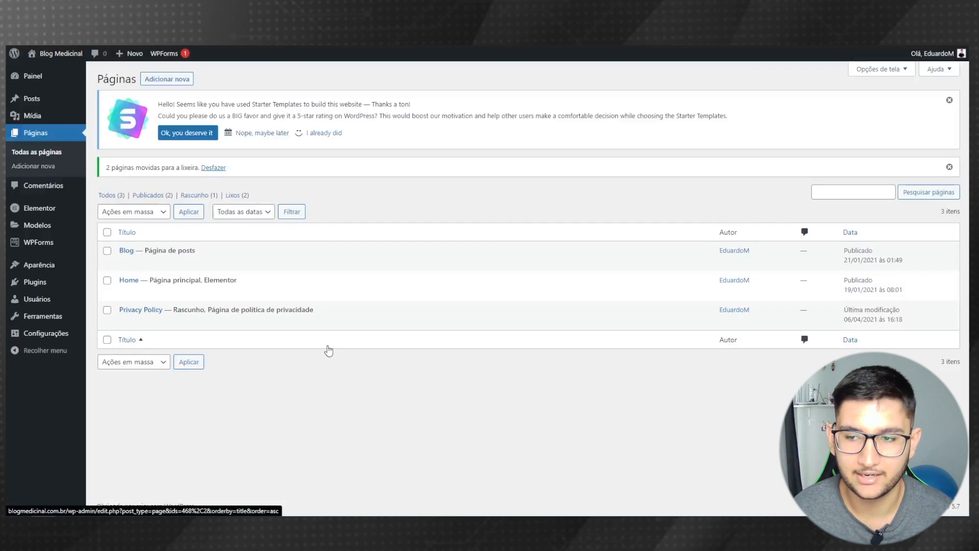
mouse_move(75, 292)
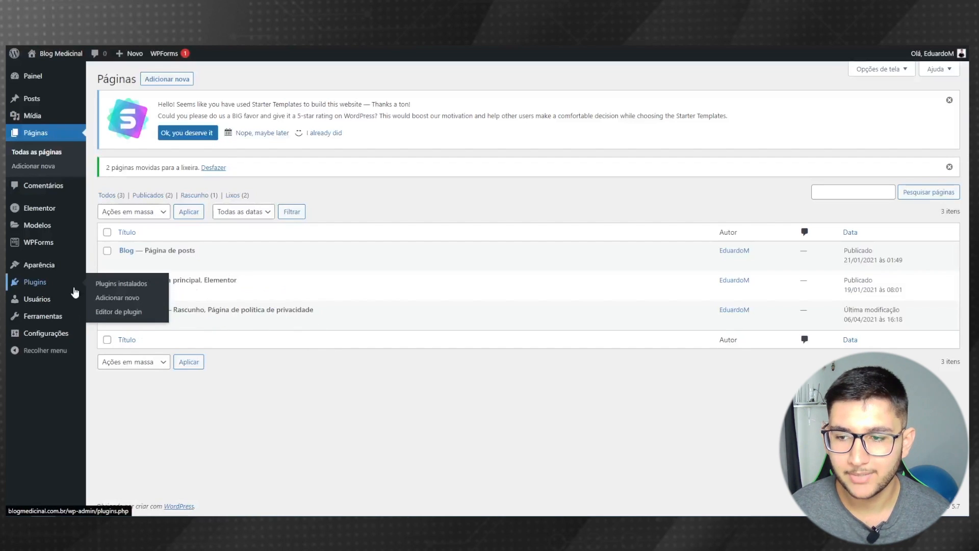
- Deactivate the Elementor Header, Footer & Blocks, Starter Templates and WPForms Lite plugins
click(102, 285)
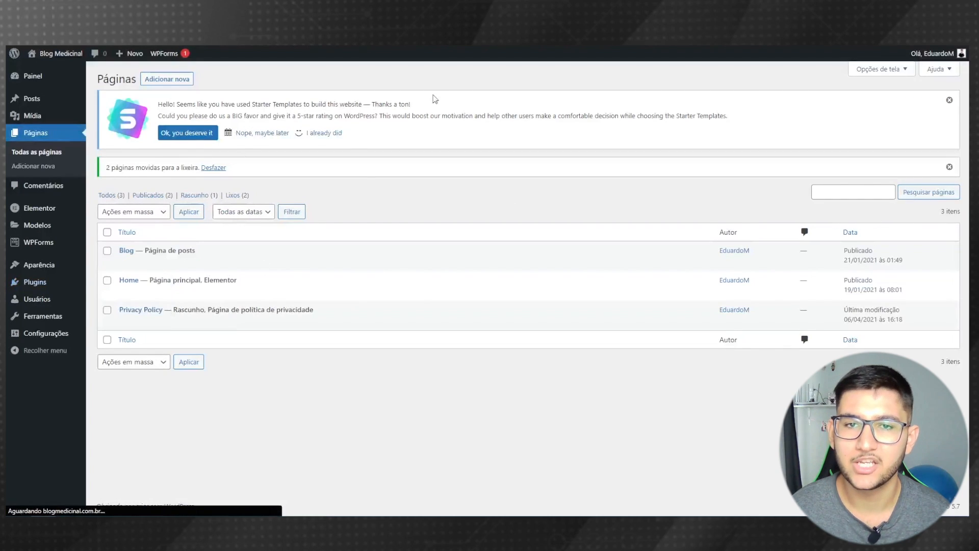
scroll(454, 262, down, 2)
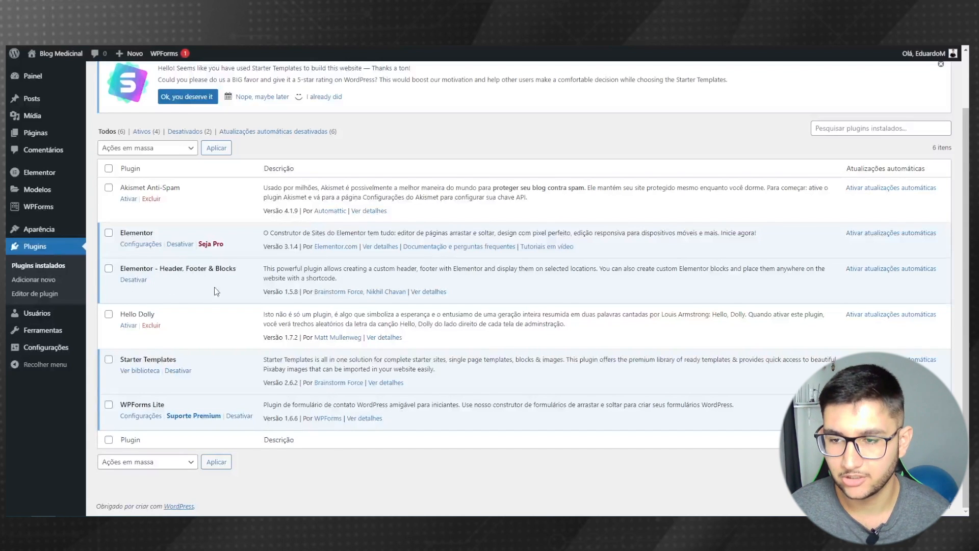
click(135, 283)
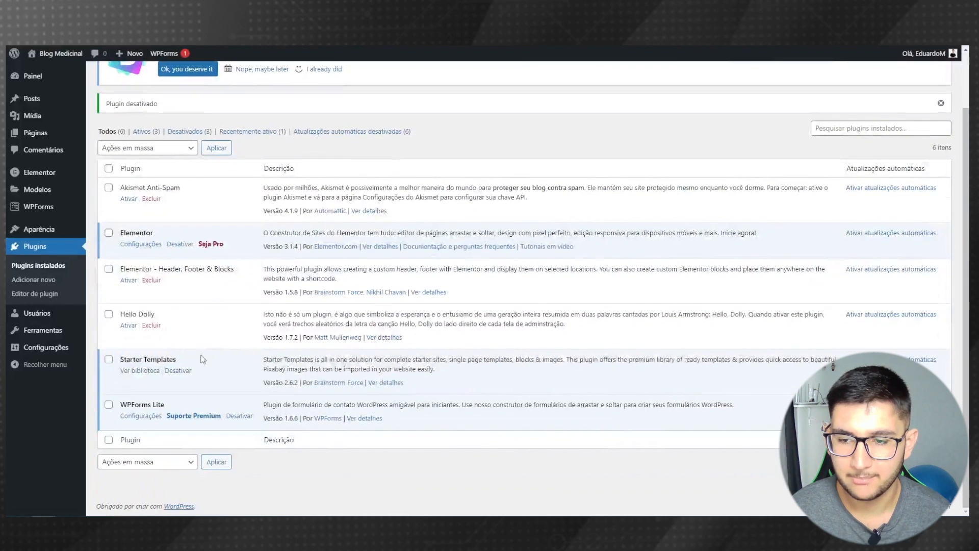
click(175, 372)
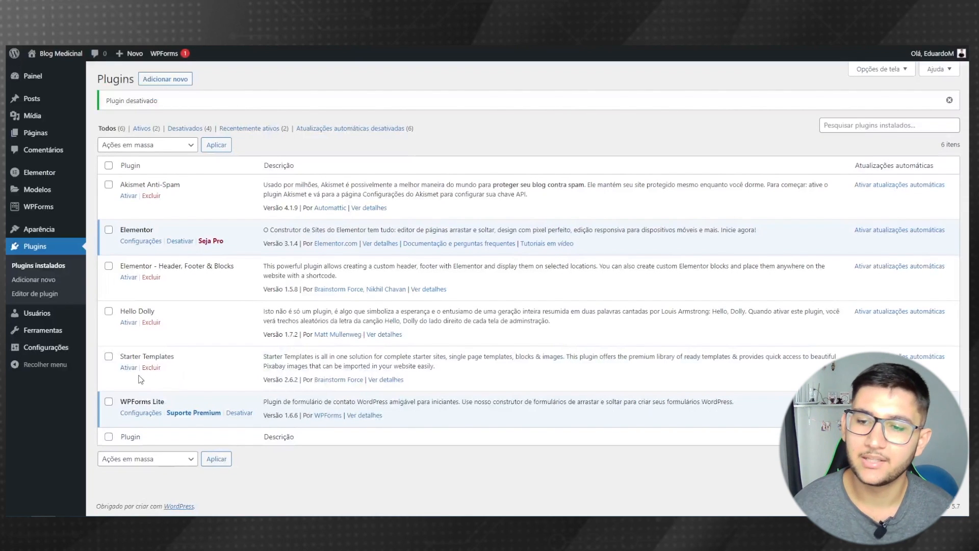
click(245, 414)
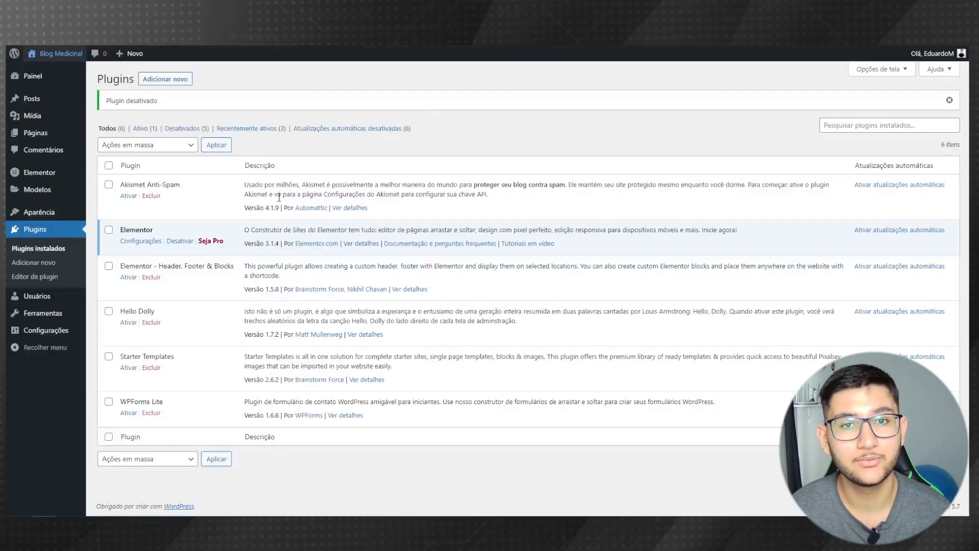
- Bulk-delete every installed plugin except Elementor and confirm the deletion
click(109, 166)
click(109, 230)
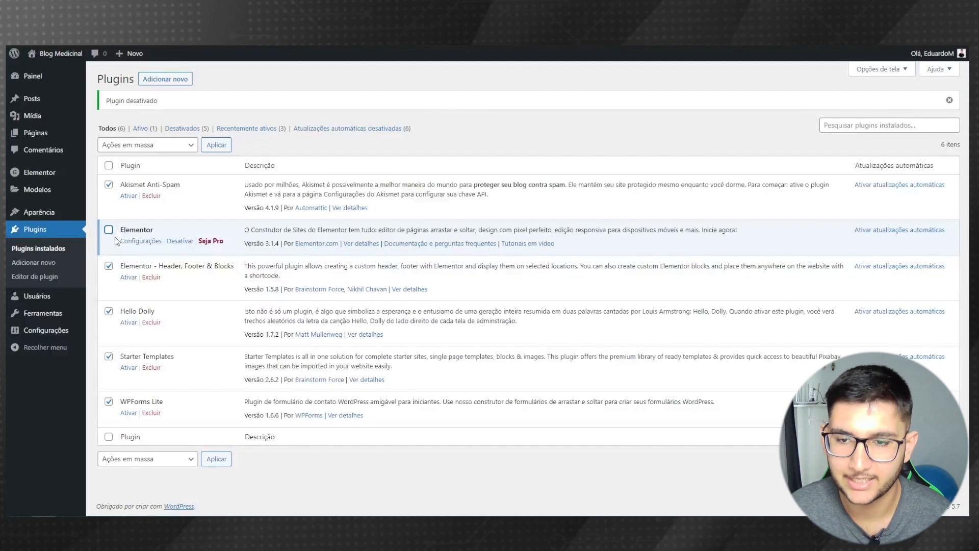
click(140, 148)
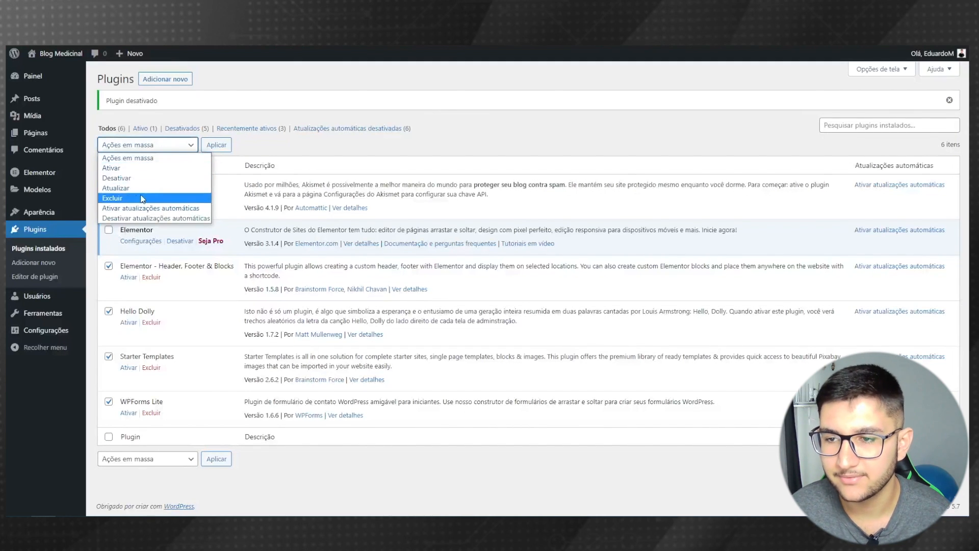
click(131, 199)
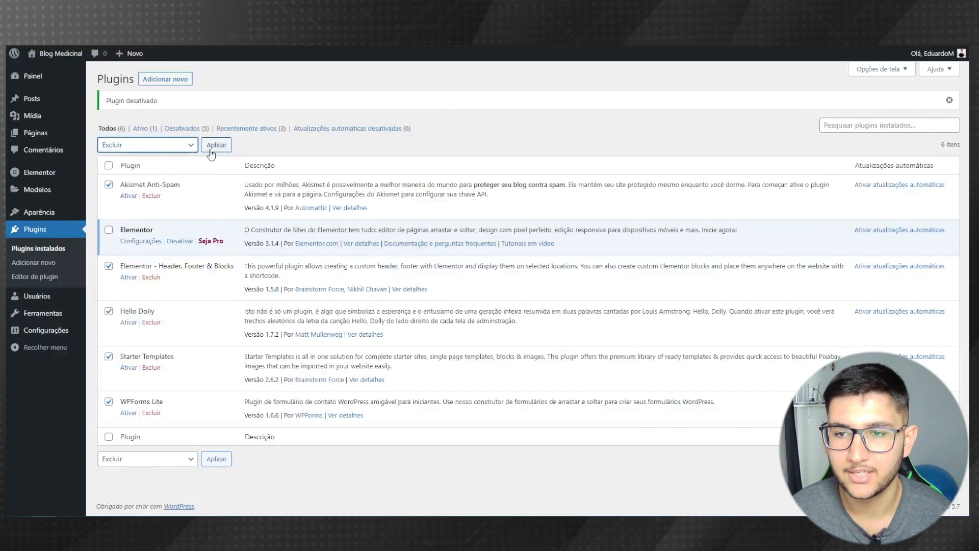
click(216, 146)
click(529, 86)
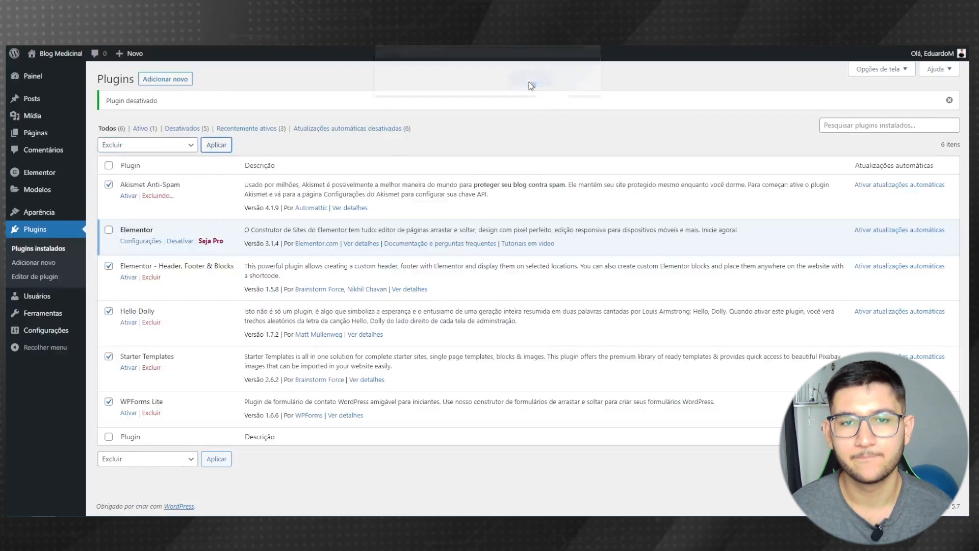
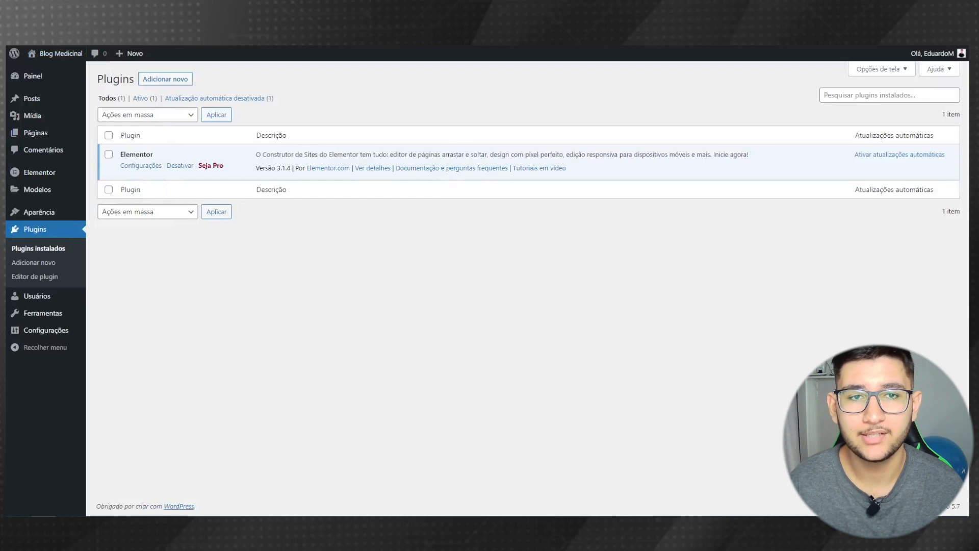
- From the All Pages list, open the Home page with Edit with Elementor
mouse_move(57, 137)
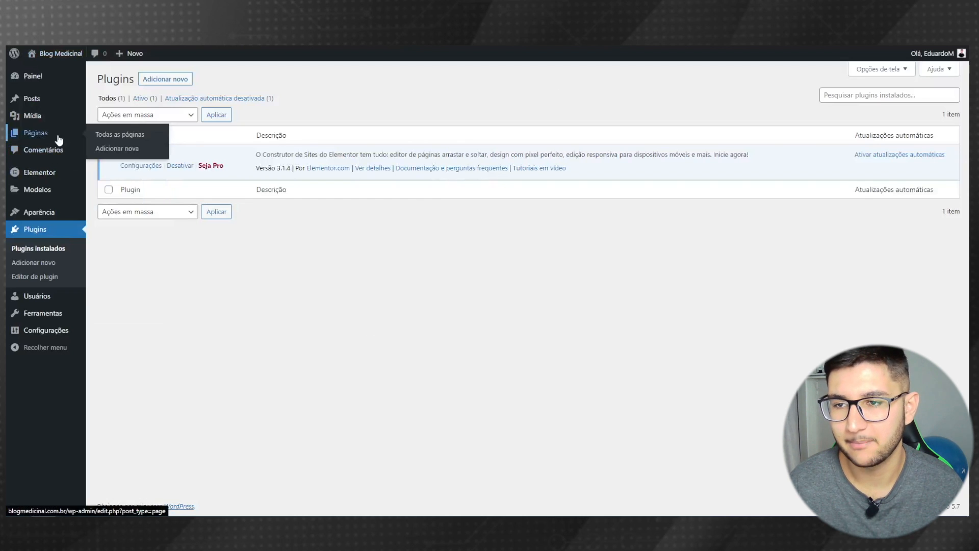
click(116, 138)
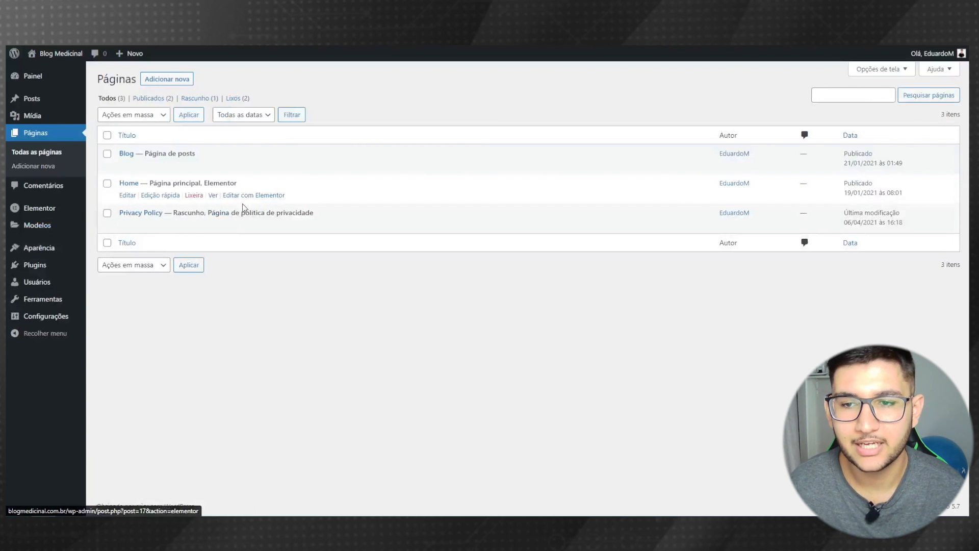
click(262, 198)
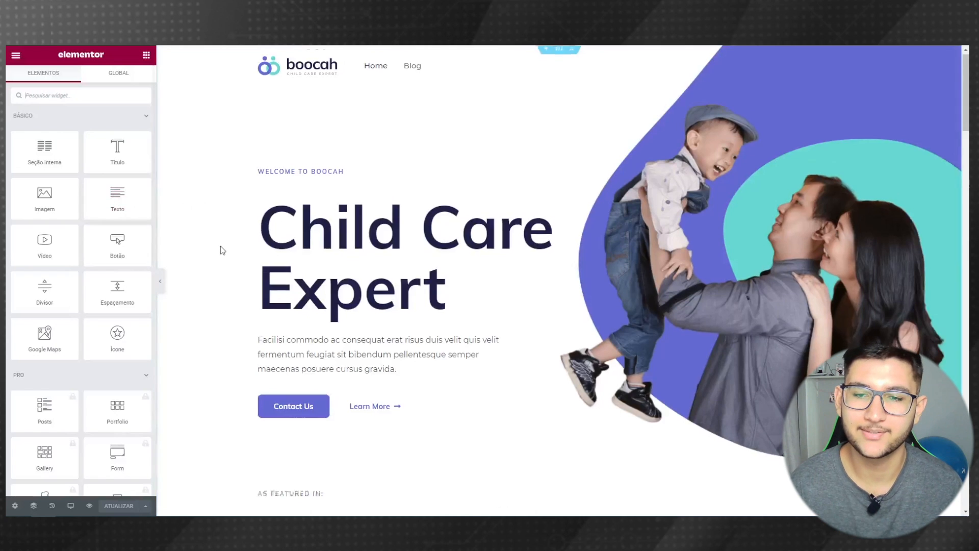
- Start adding a new section at the page top, then discard it
scroll(221, 245, down, 5)
scroll(108, 274, down, 3)
scroll(451, 241, up, 6)
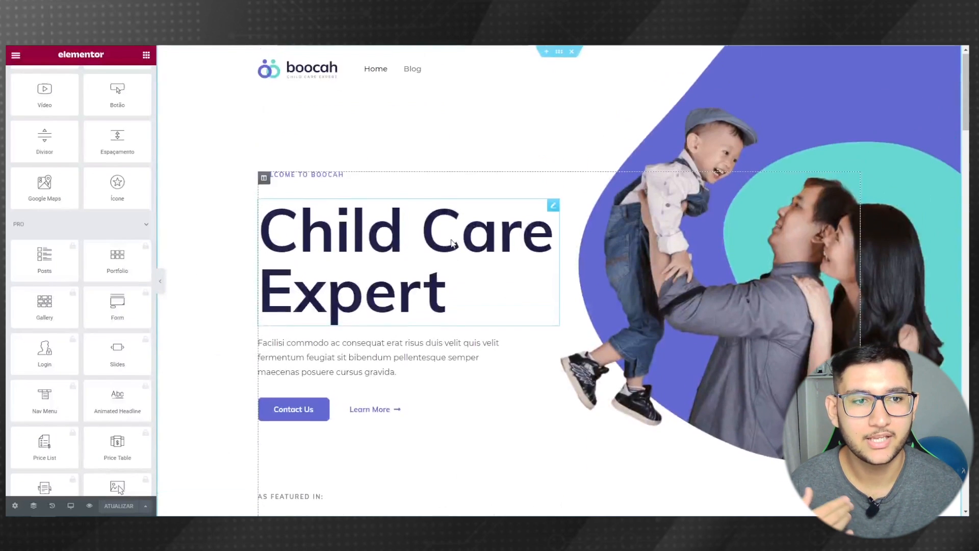
click(541, 52)
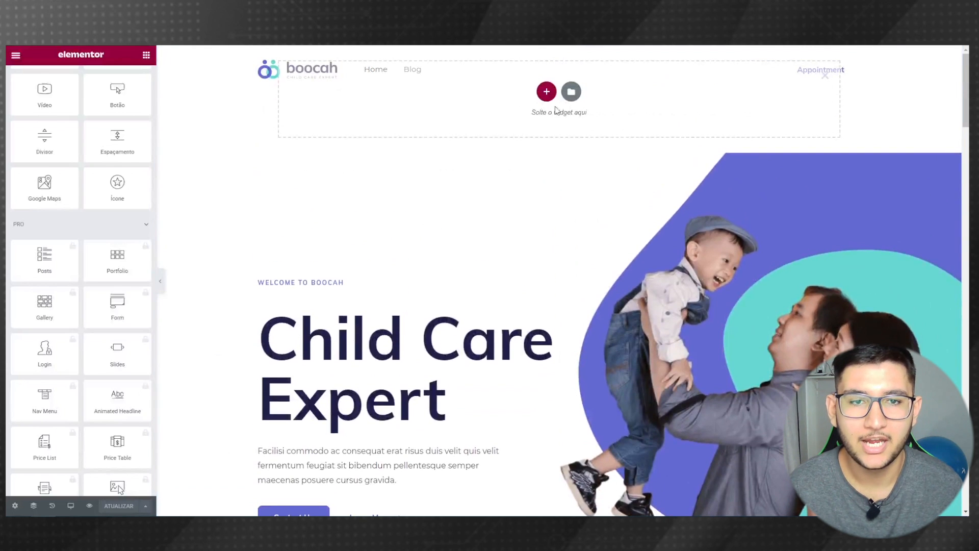
click(546, 91)
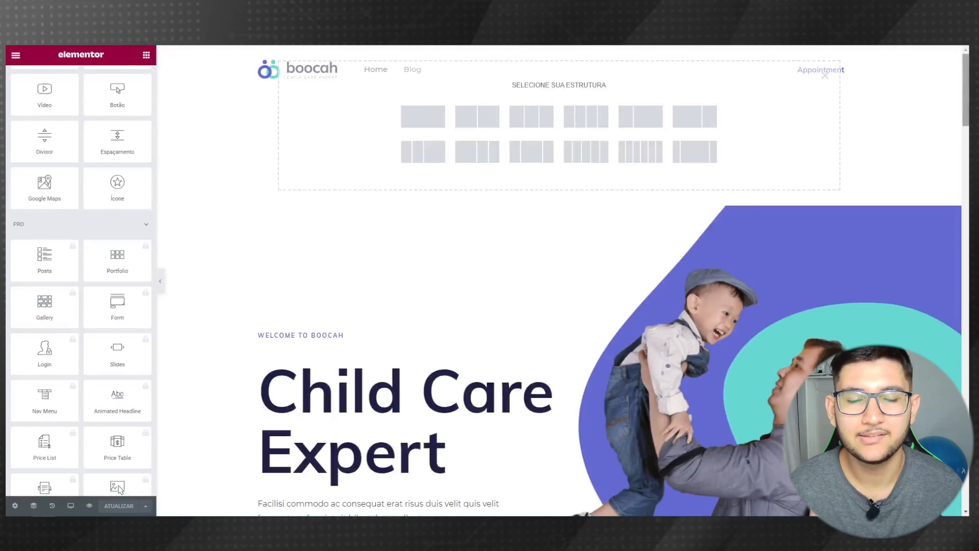
click(824, 76)
- Select the section below the As Featured In logos and dismiss the right-click tip
scroll(445, 219, down, 6)
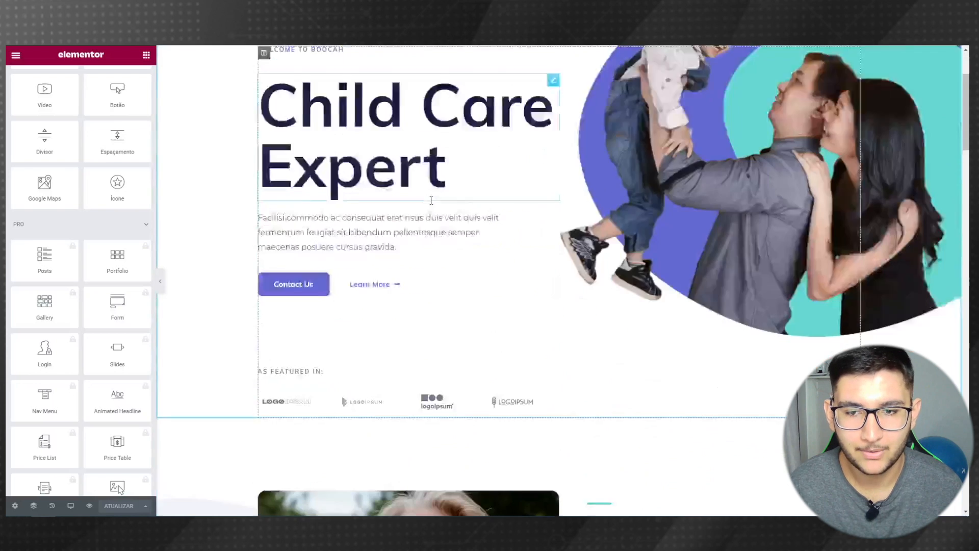
click(559, 187)
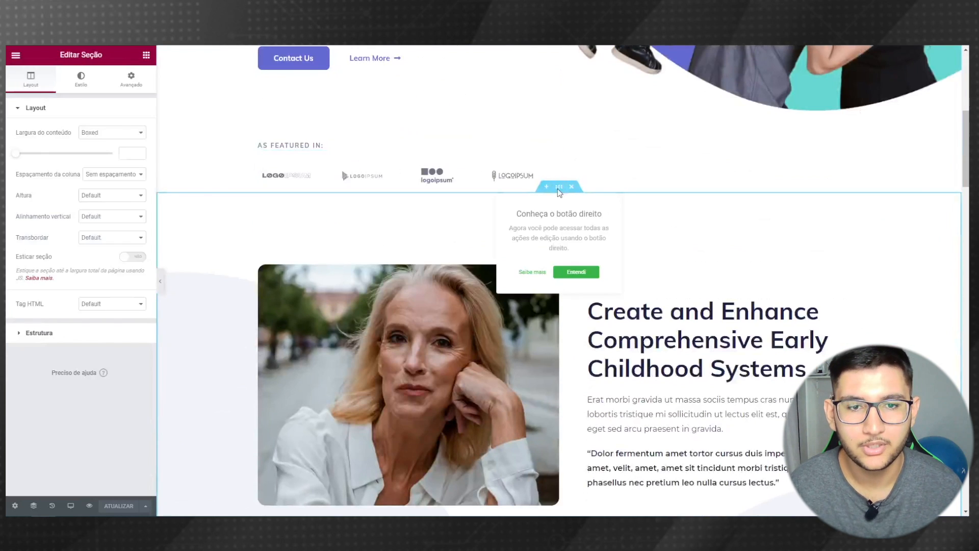
click(575, 273)
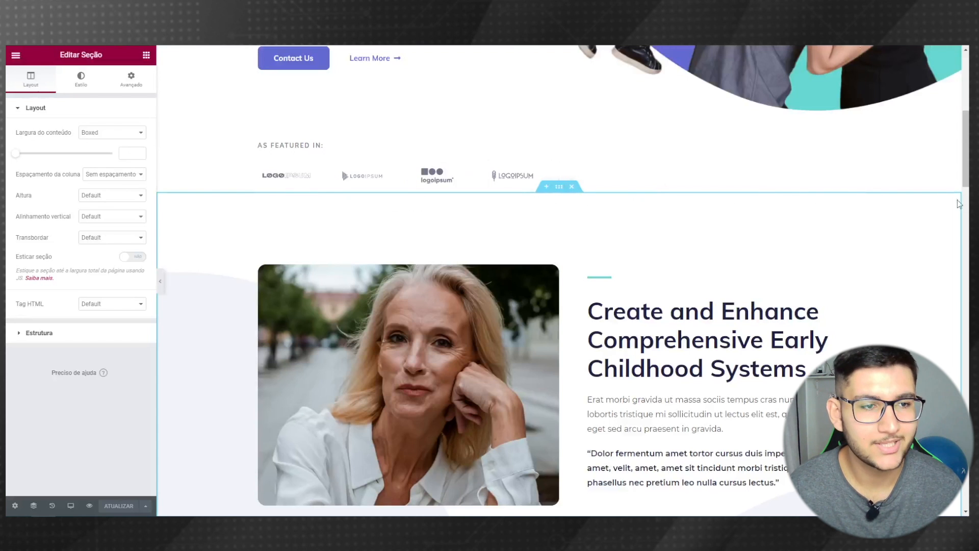
scroll(961, 254, down, 7)
scroll(562, 243, down, 2)
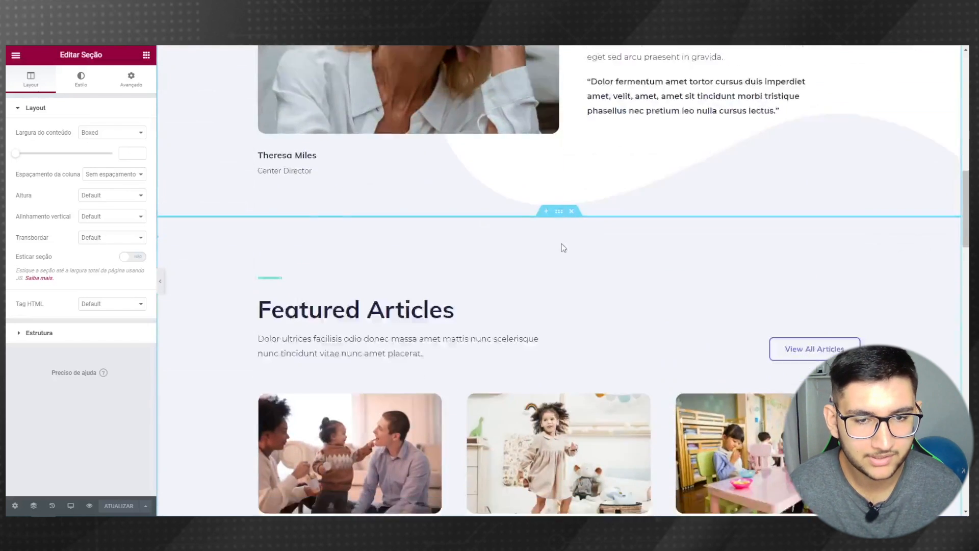
scroll(238, 208, down, 5)
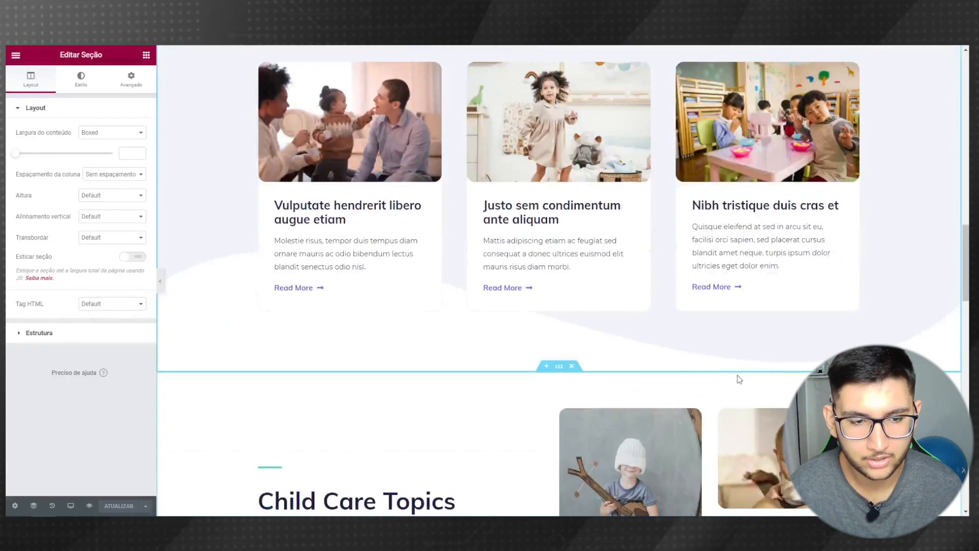
scroll(739, 376, down, 3)
scroll(941, 95, up, 10)
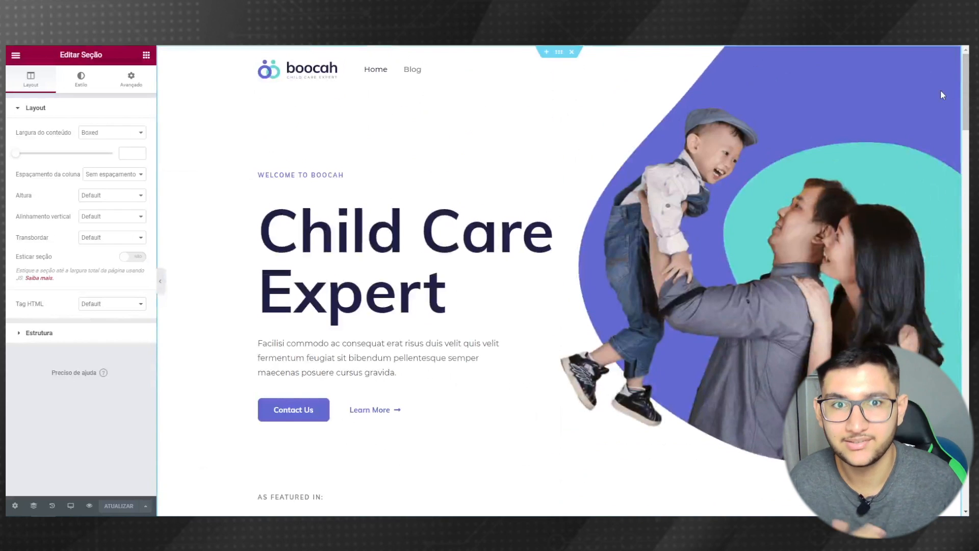
- Insert a one-column section at the top and drag it below the As Featured In logos
click(546, 53)
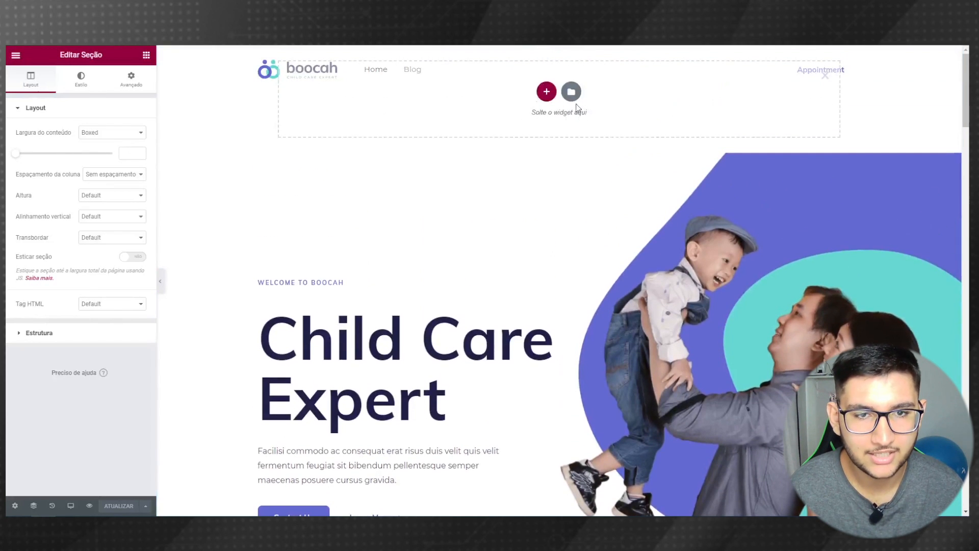
click(547, 92)
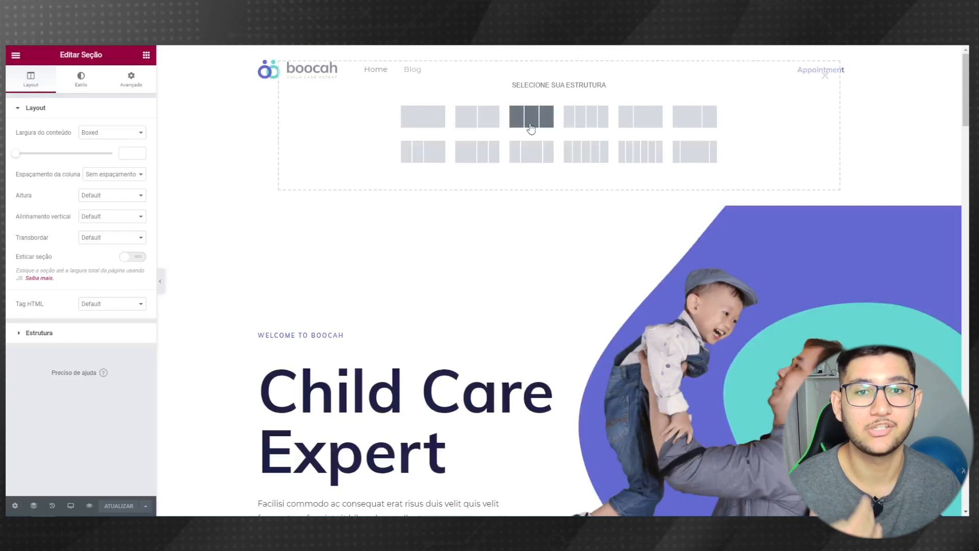
click(427, 122)
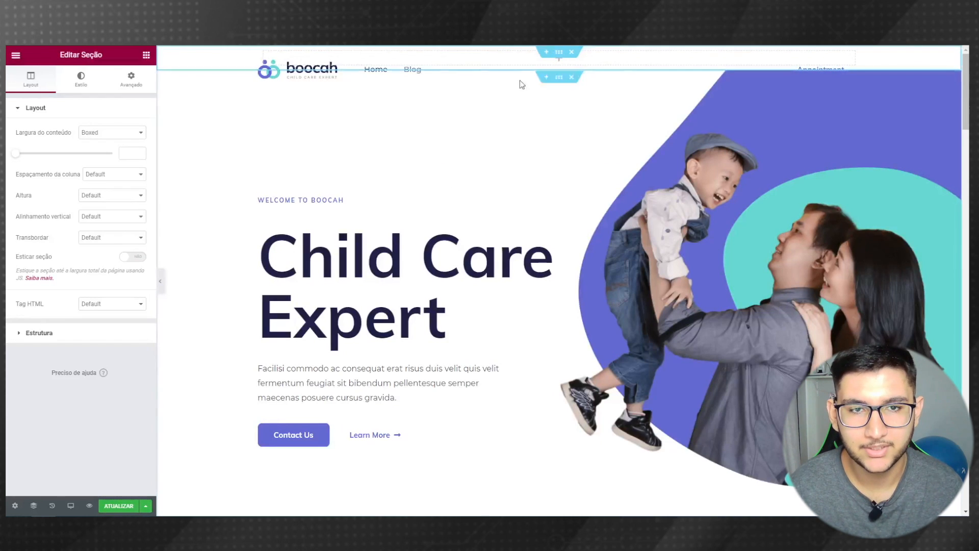
drag(559, 52, 547, 56)
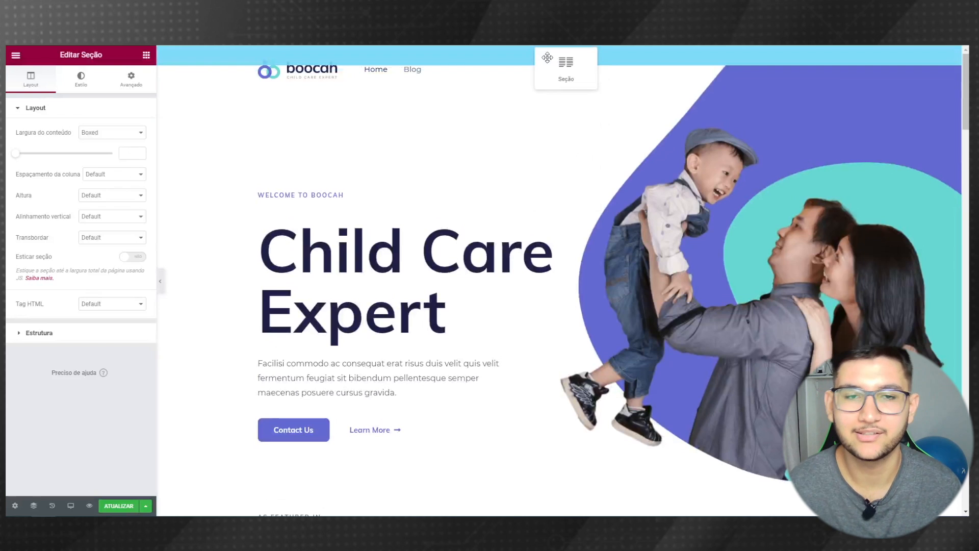
scroll(509, 404, down, 1)
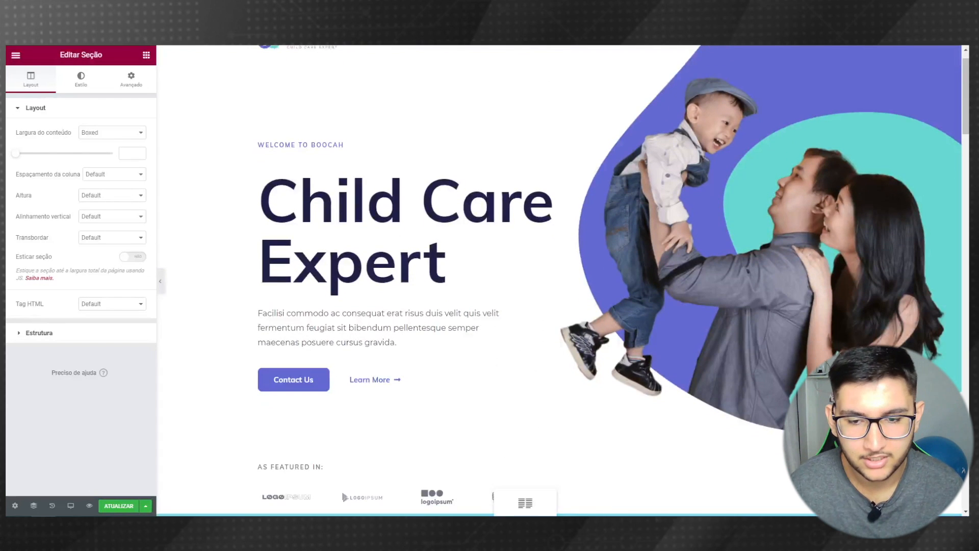
drag(511, 492, 515, 328)
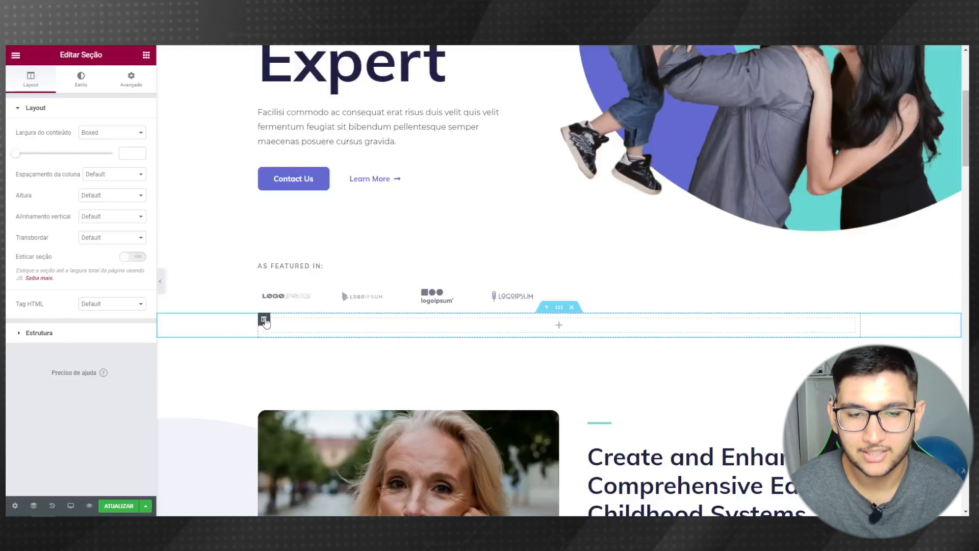
- Look over the page sections, then show the widget list in the side panel again
scroll(265, 321, up, 5)
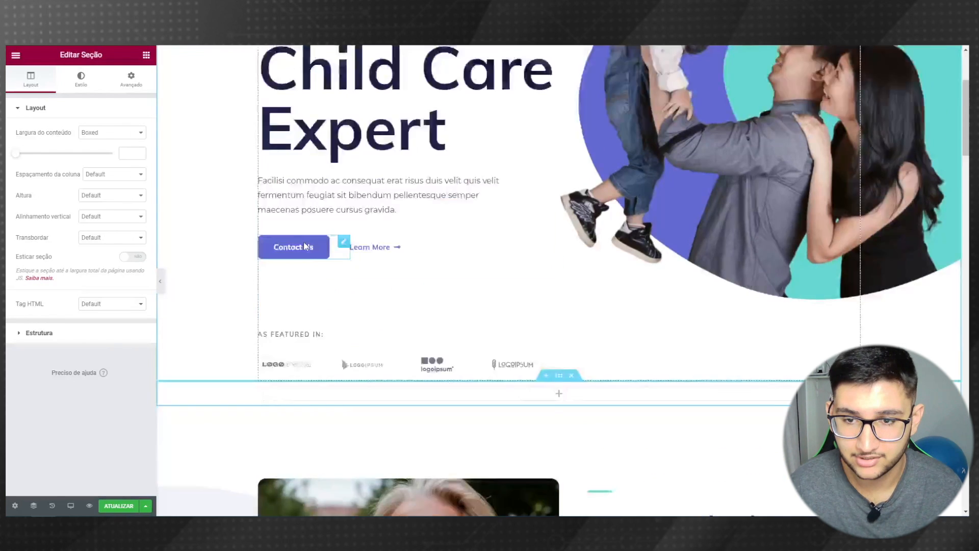
scroll(264, 185, down, 1)
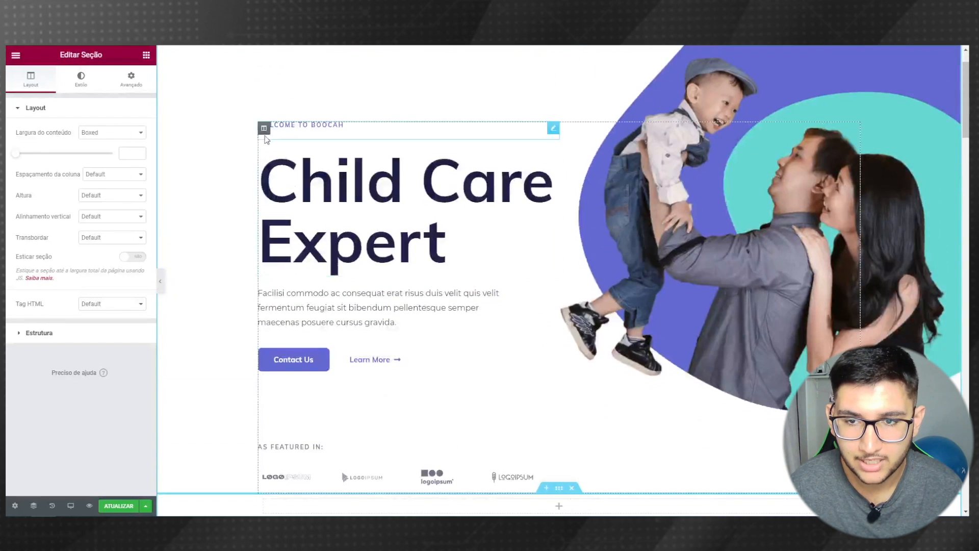
scroll(263, 131, down, 8)
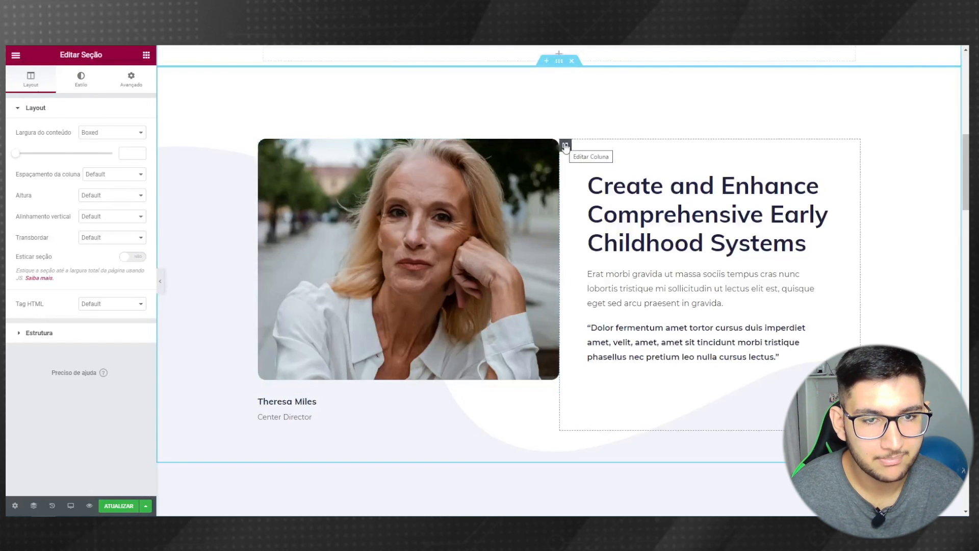
scroll(593, 144, down, 4)
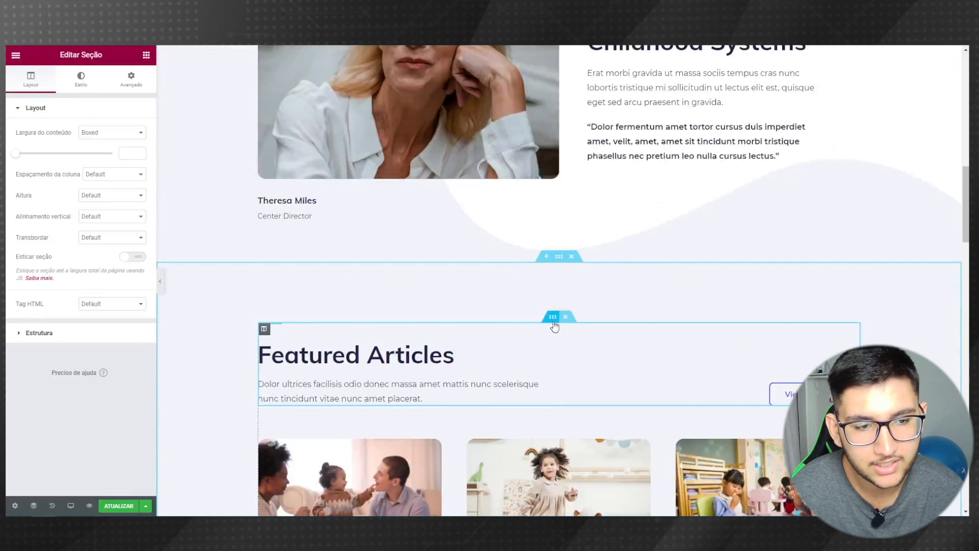
scroll(433, 325, up, 10)
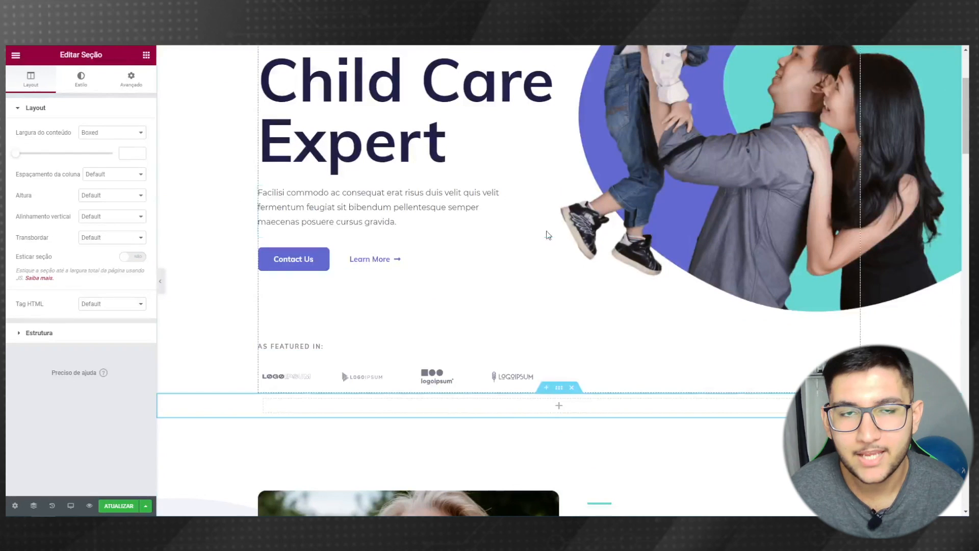
click(144, 58)
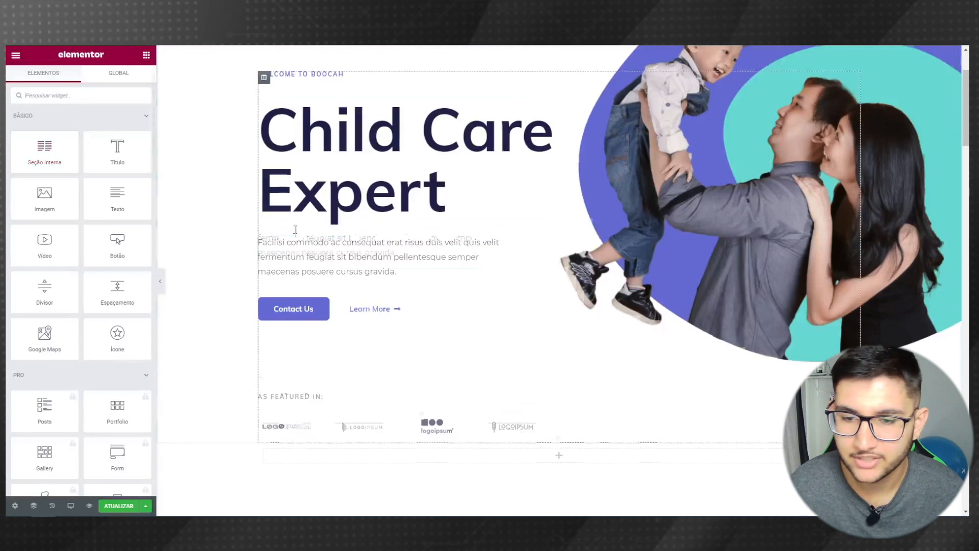
- Drop an Image widget into the empty section below the As Featured In logos
scroll(295, 228, down, 4)
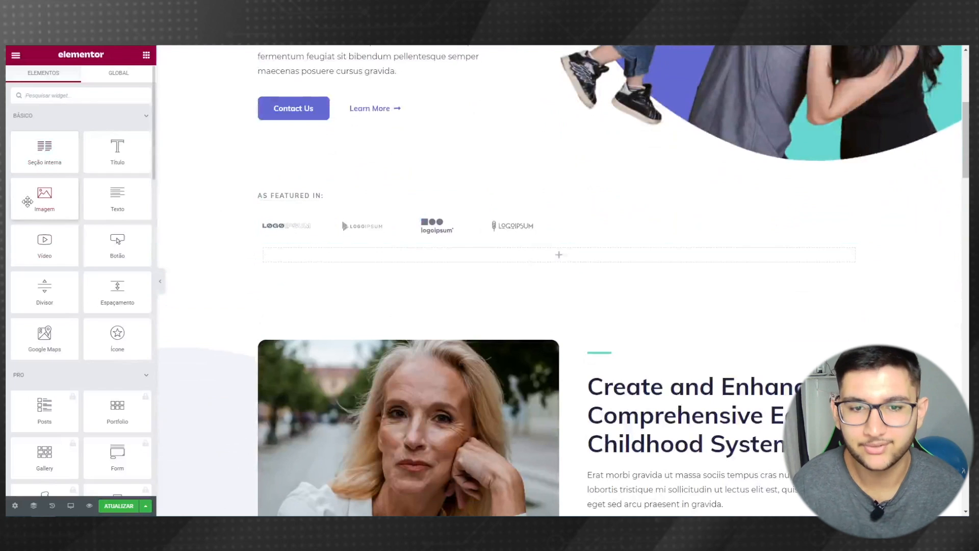
drag(27, 202, 537, 258)
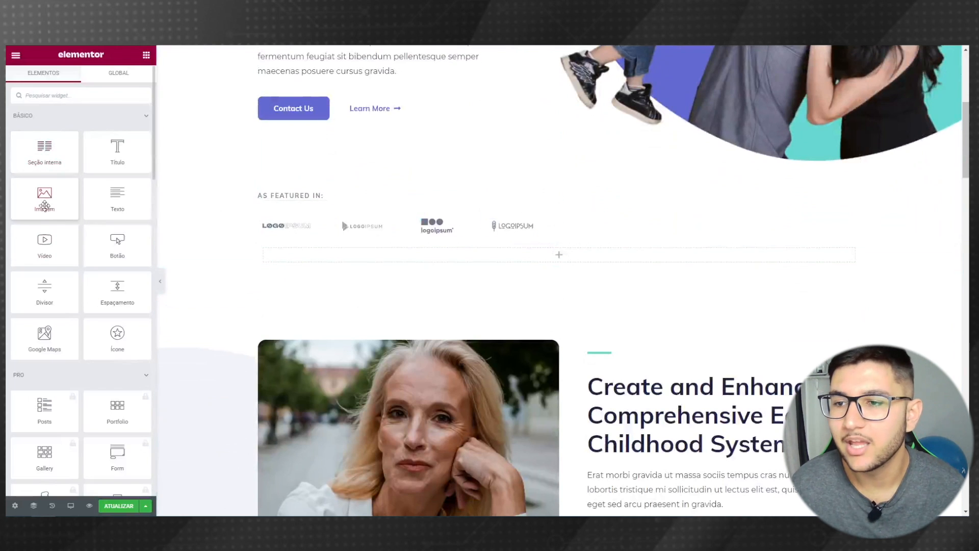
drag(37, 189, 550, 261)
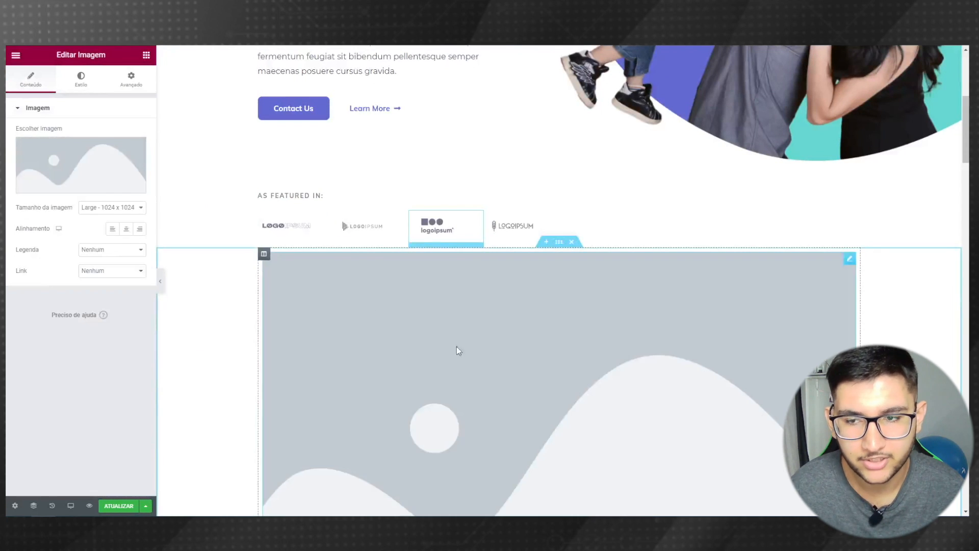
scroll(457, 351, down, 2)
scroll(450, 324, down, 5)
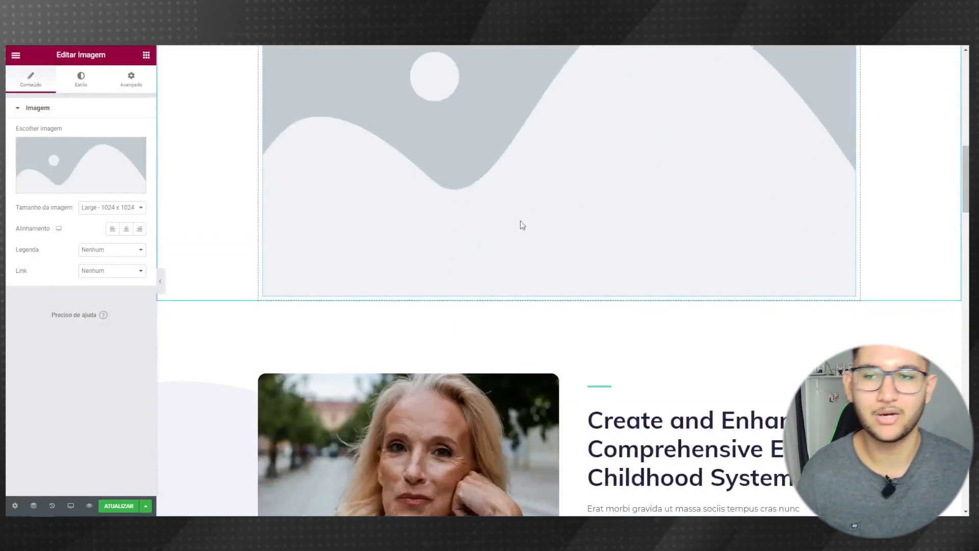
click(147, 55)
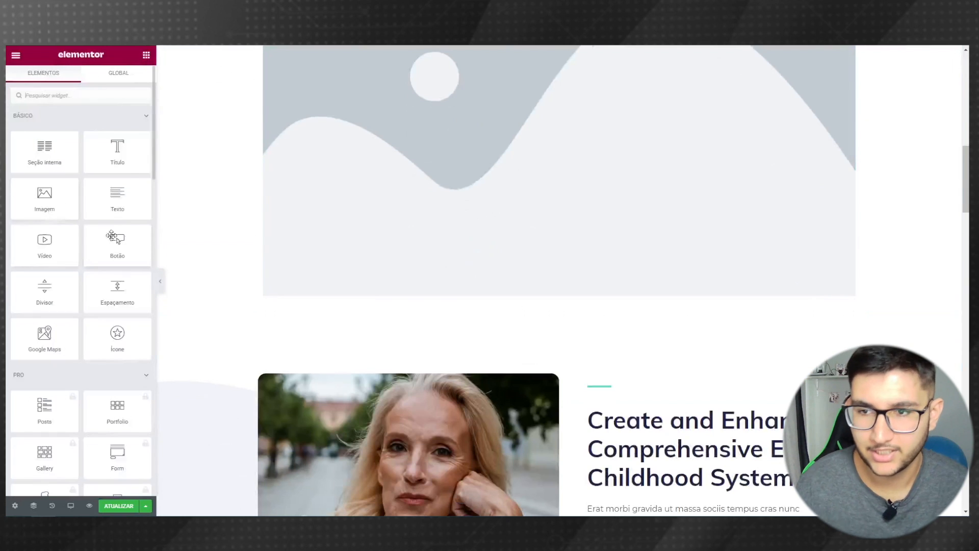
- Place a Heading widget and a Text widget beneath the placeholder image
drag(113, 153, 520, 257)
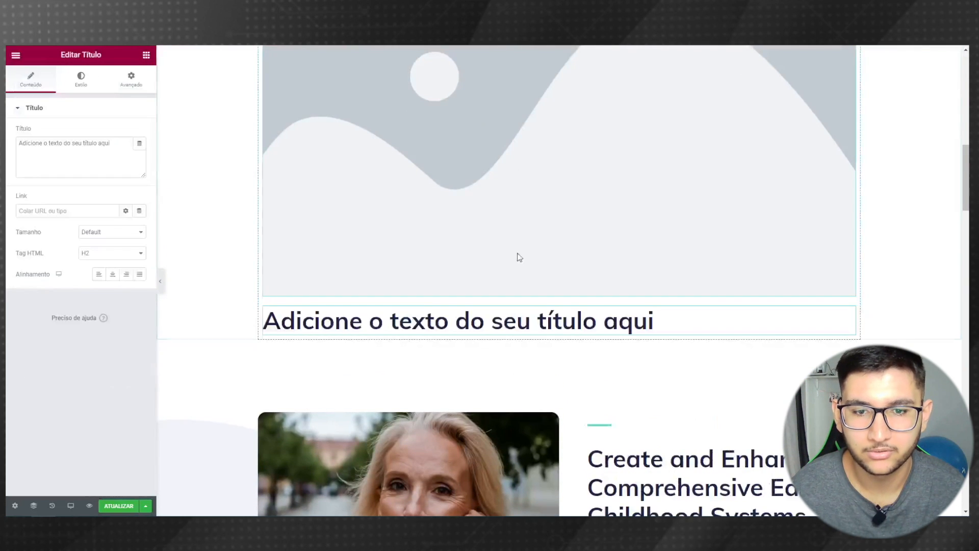
click(147, 54)
drag(116, 199, 356, 328)
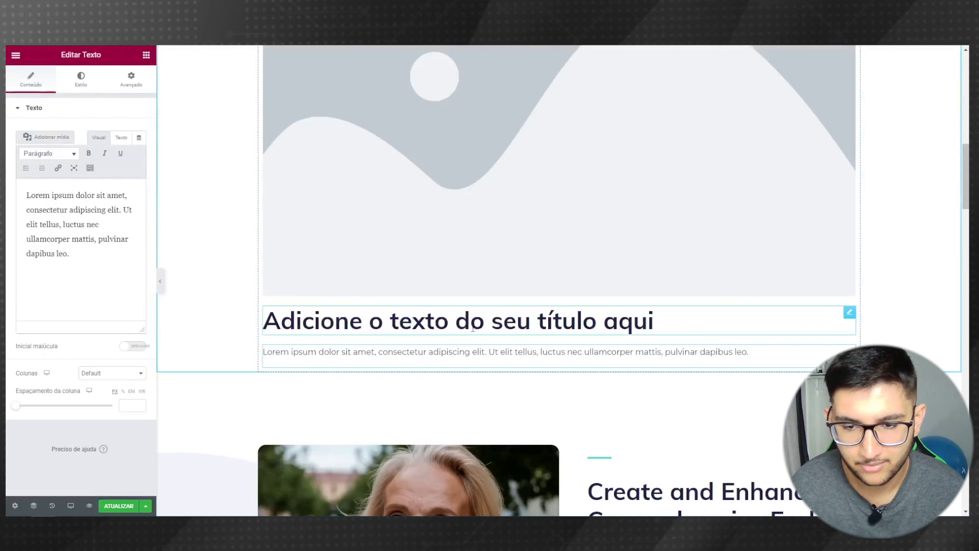
- Change the heading text to 'Texto Personalizado' and link it to google.com
click(414, 326)
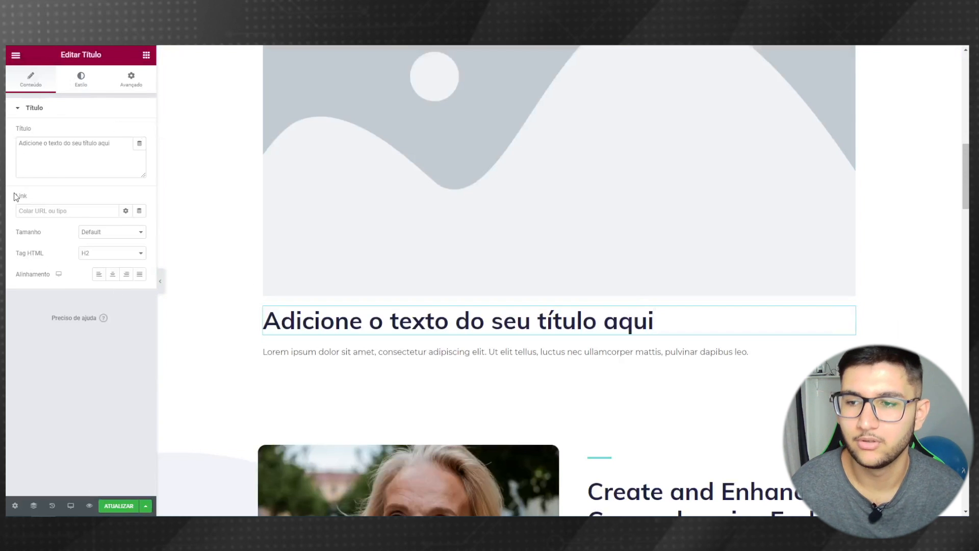
drag(111, 144, 7, 146)
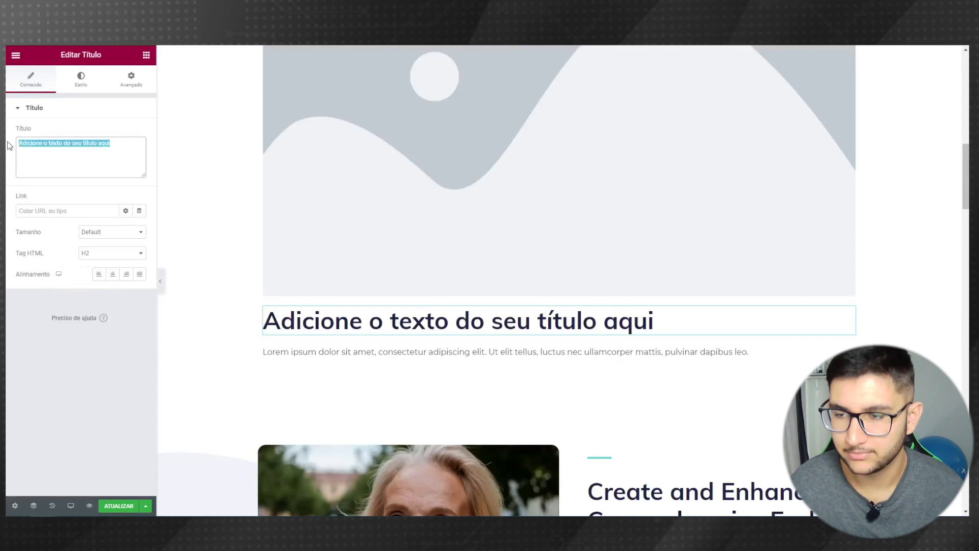
text(Texto)
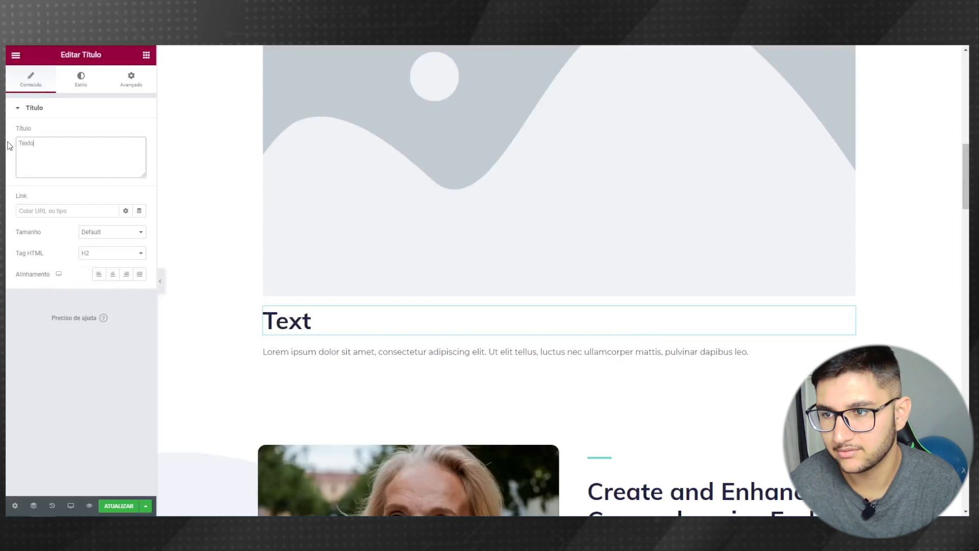
text( Personaliza)
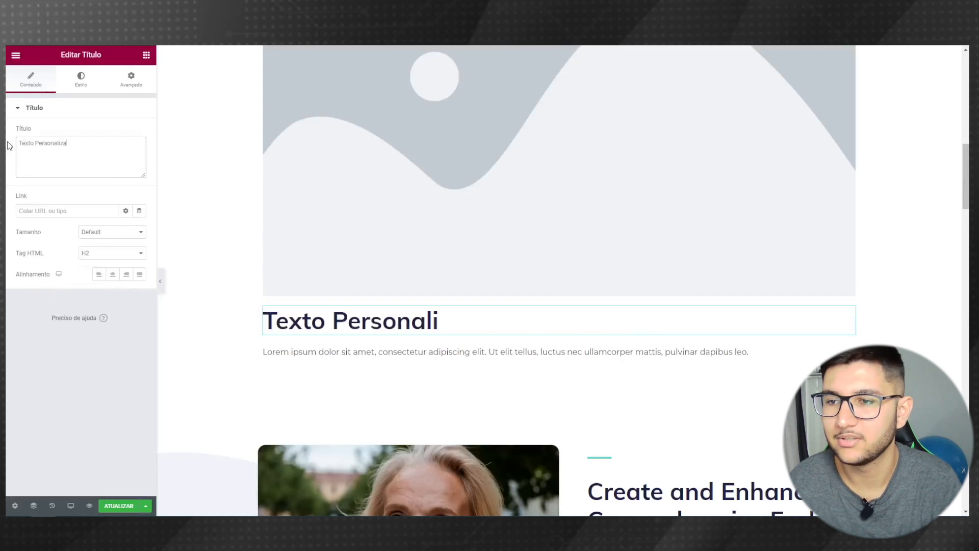
text(do)
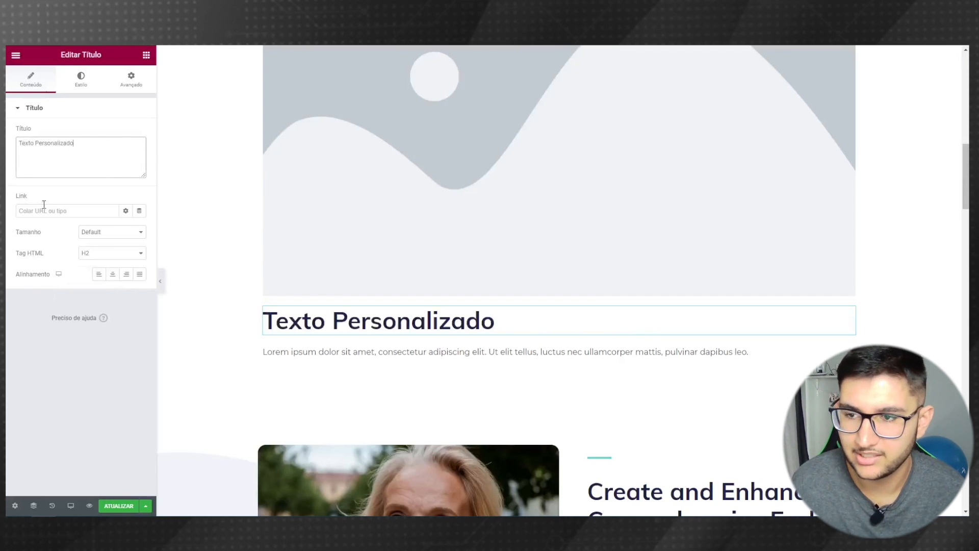
click(29, 212)
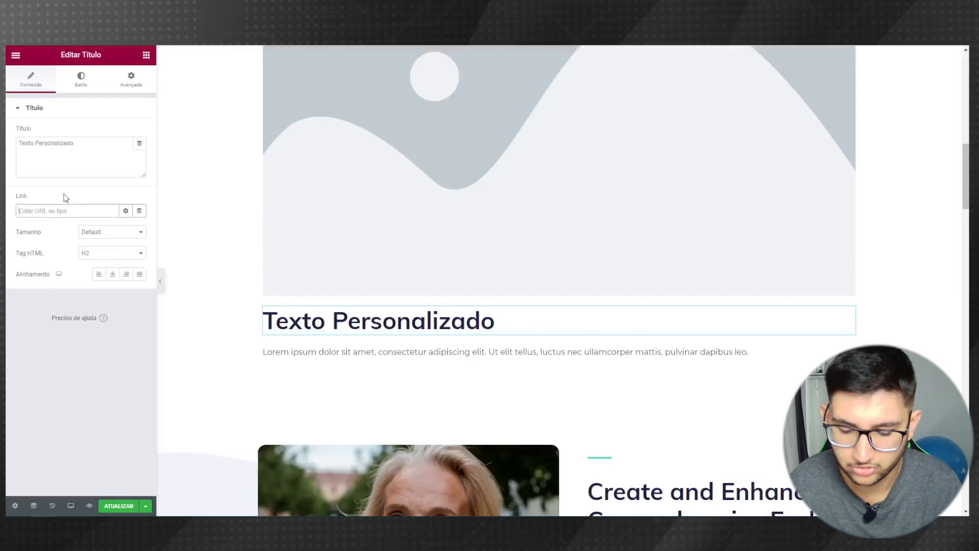
text(g)
key(BackSpace)
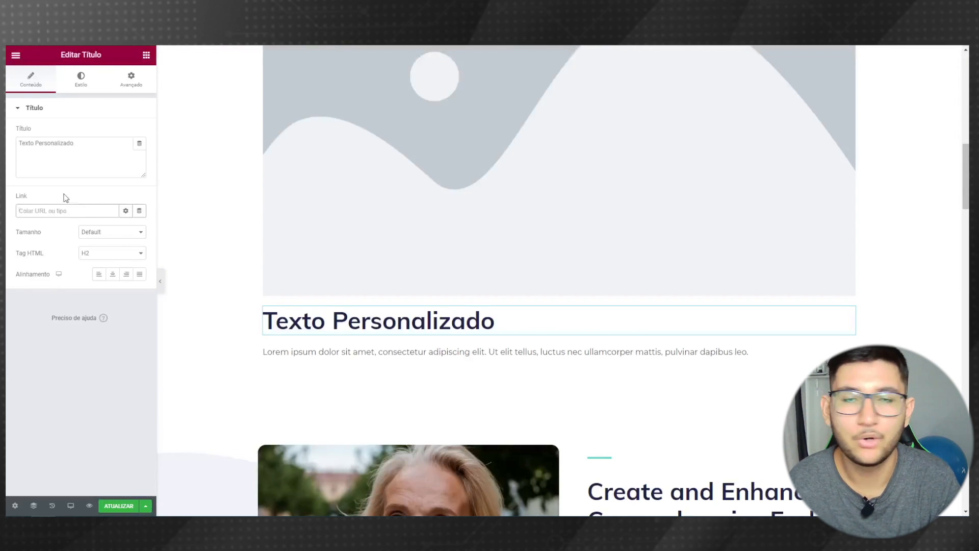
text(google.com)
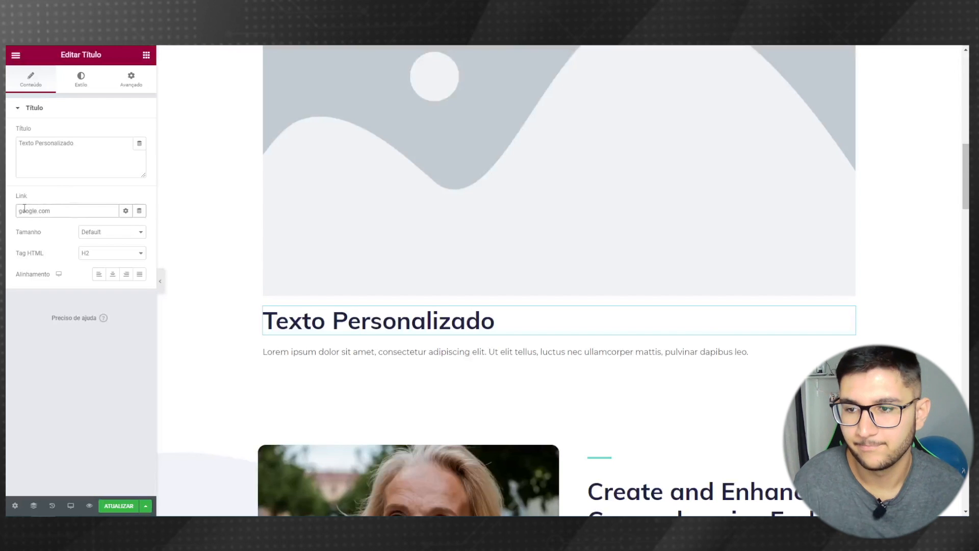
- Keep the heading at Default size and center-align it
click(92, 234)
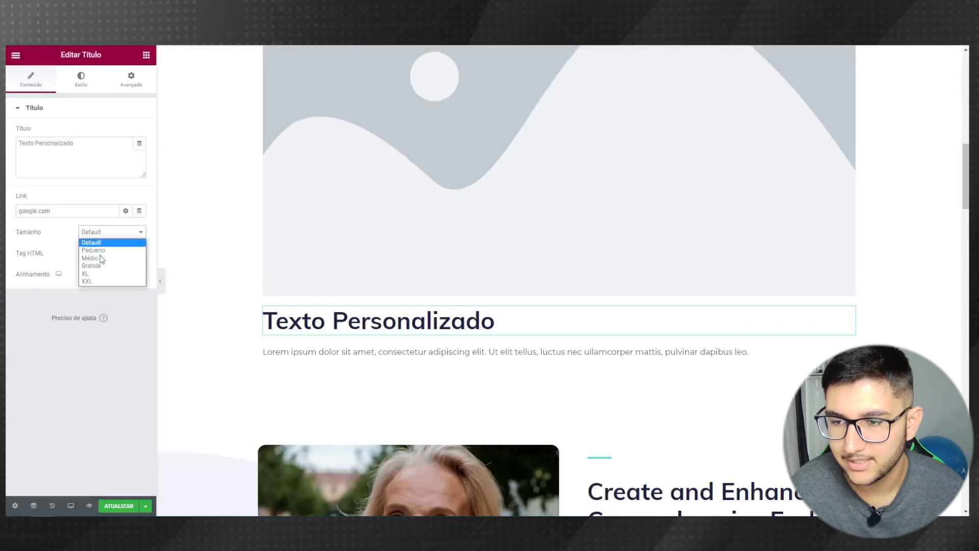
click(102, 261)
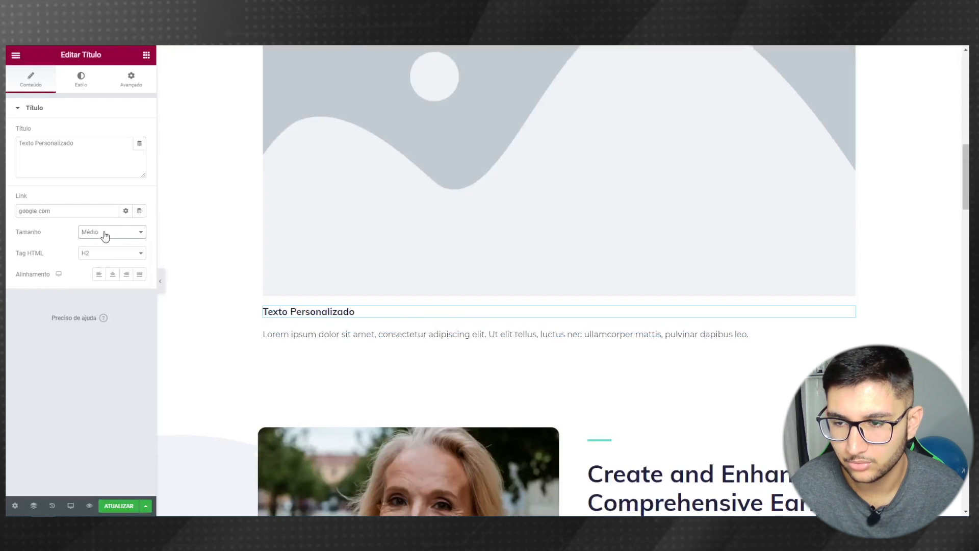
click(102, 233)
click(103, 243)
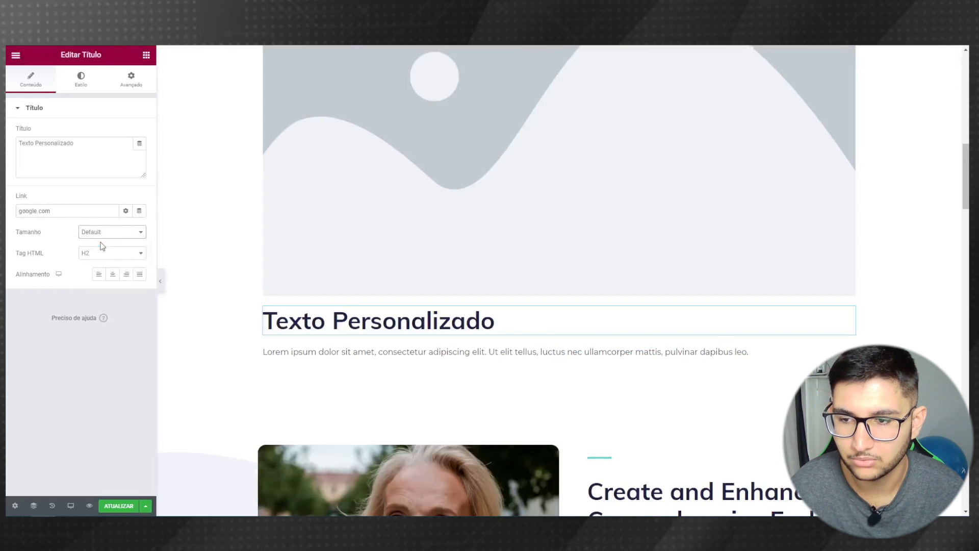
click(115, 276)
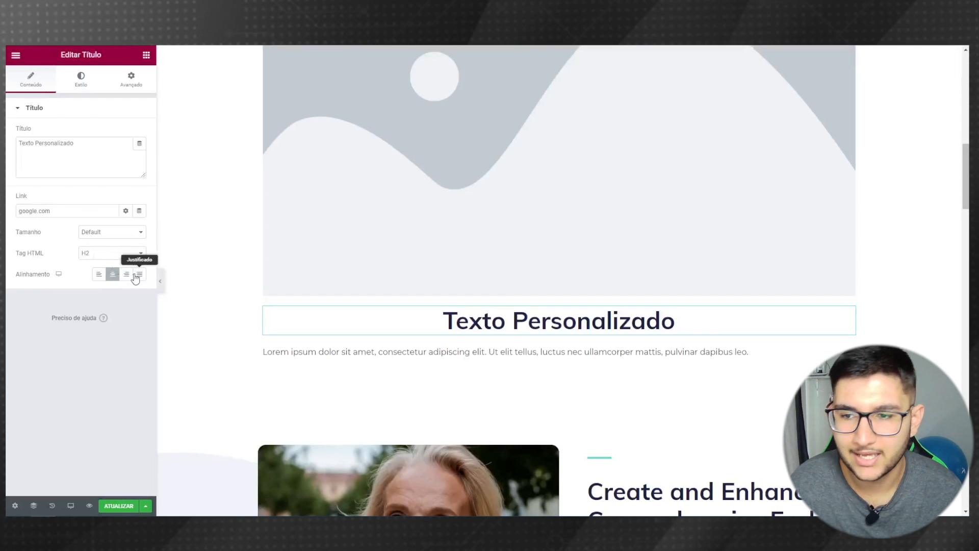
click(131, 277)
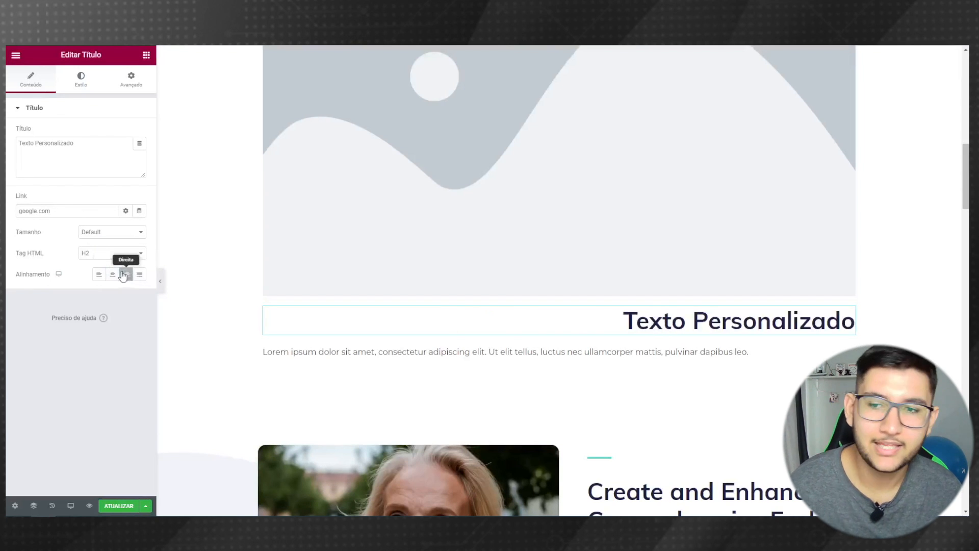
click(113, 275)
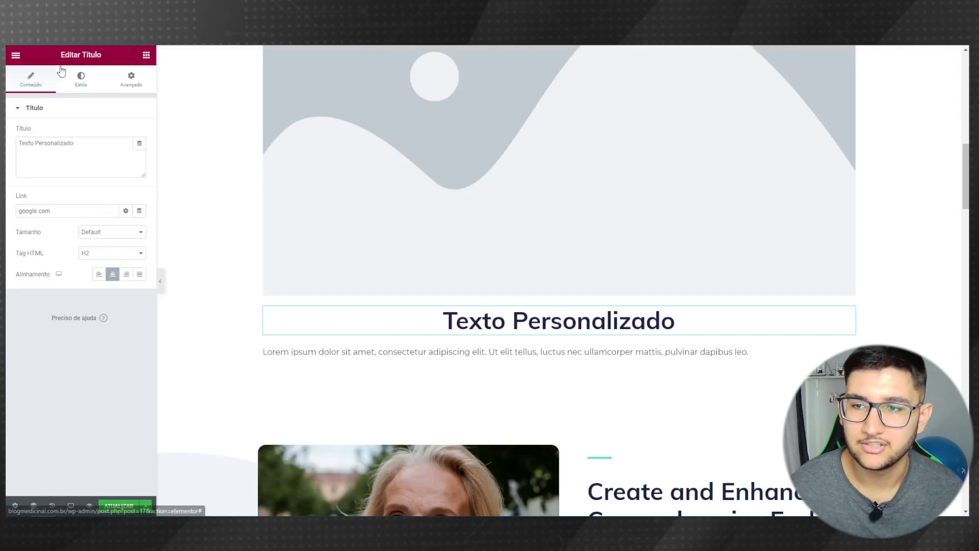
- Set the heading text colour to bright blue
click(88, 90)
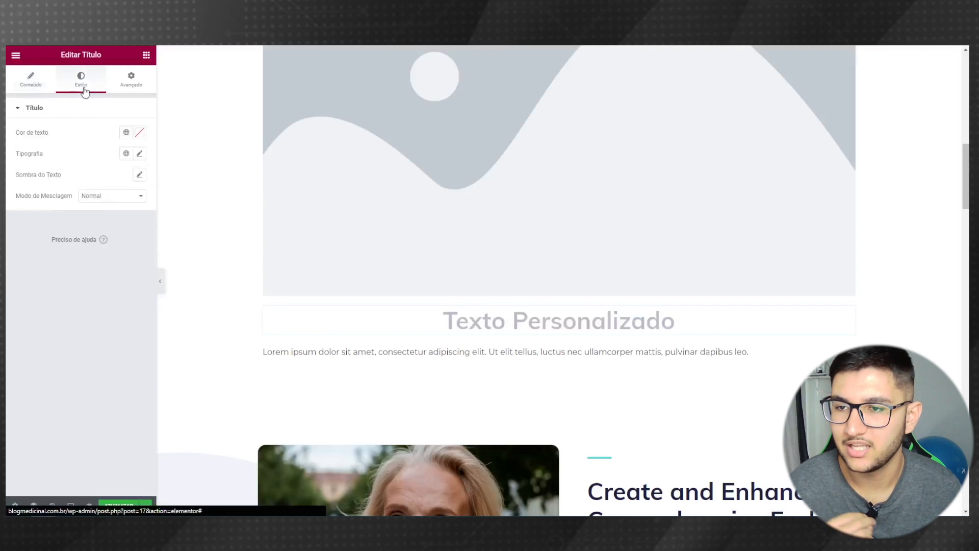
click(139, 132)
drag(90, 226, 105, 278)
click(103, 262)
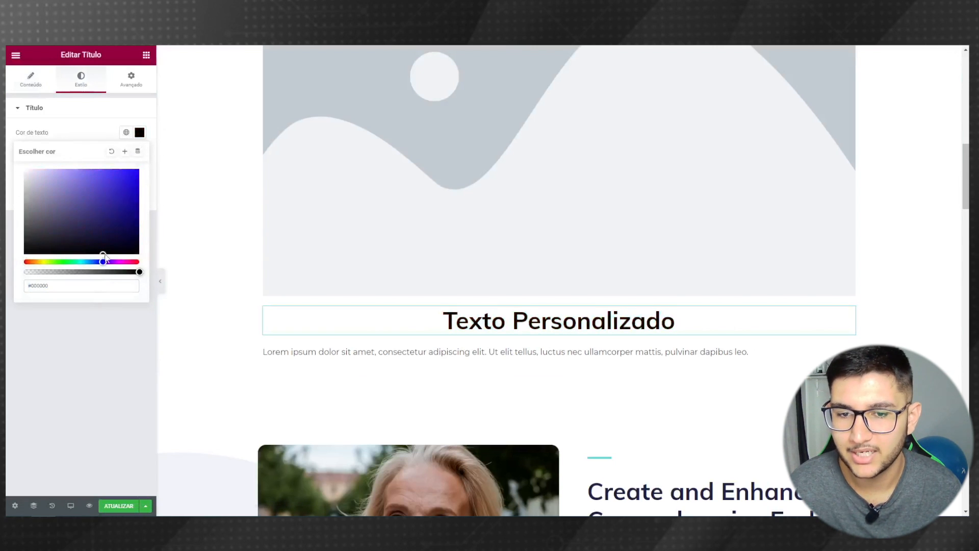
click(129, 170)
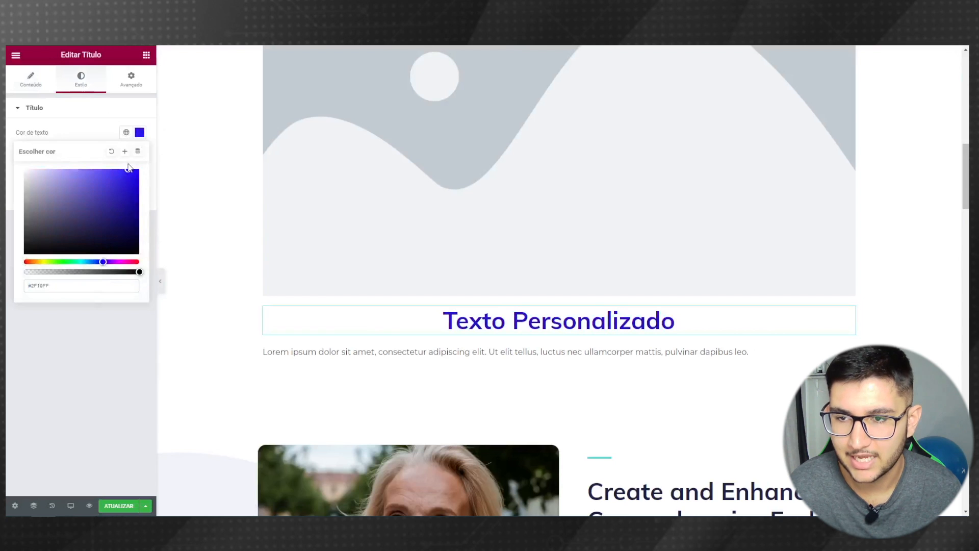
click(74, 133)
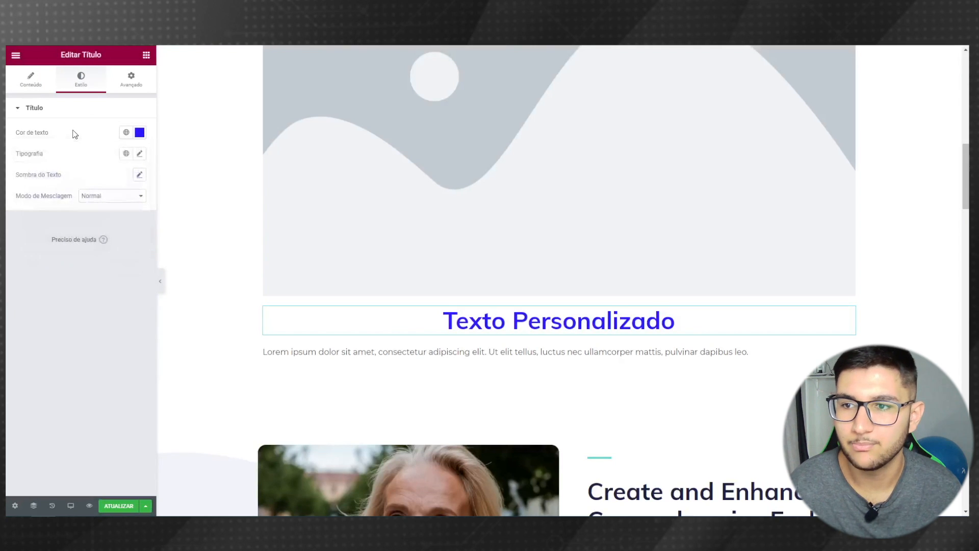
- Set the heading font to Annie Use Your Telescope at 90 px
click(140, 153)
click(118, 200)
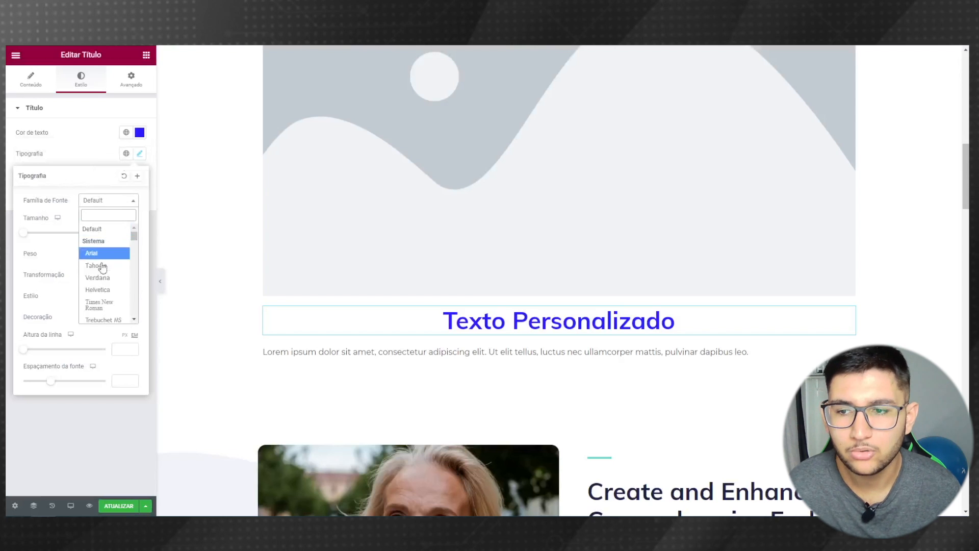
scroll(103, 270, down, 10)
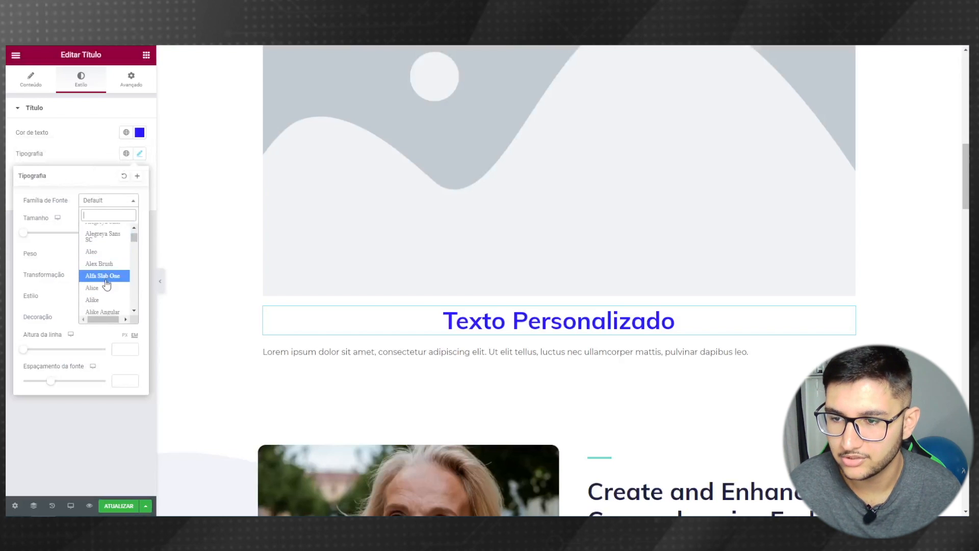
scroll(106, 284, down, 8)
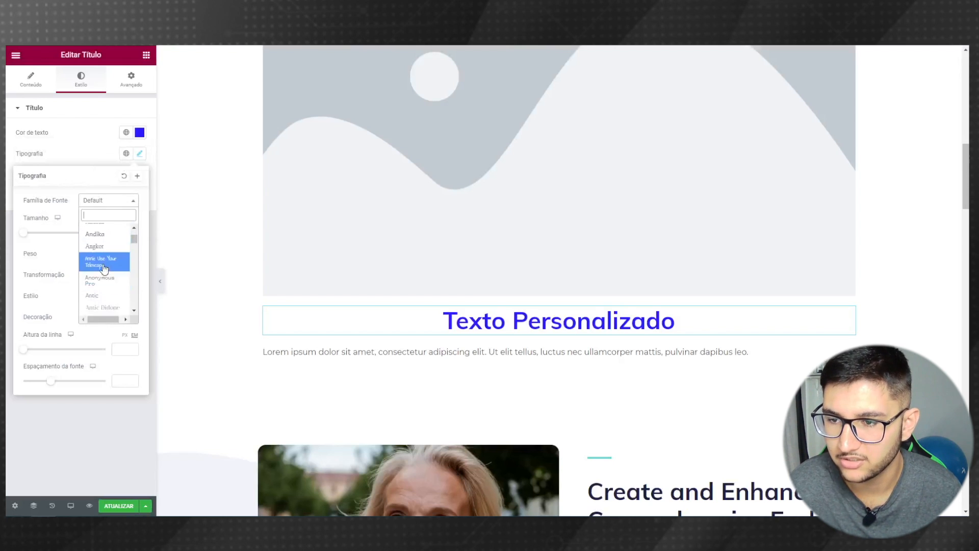
click(104, 264)
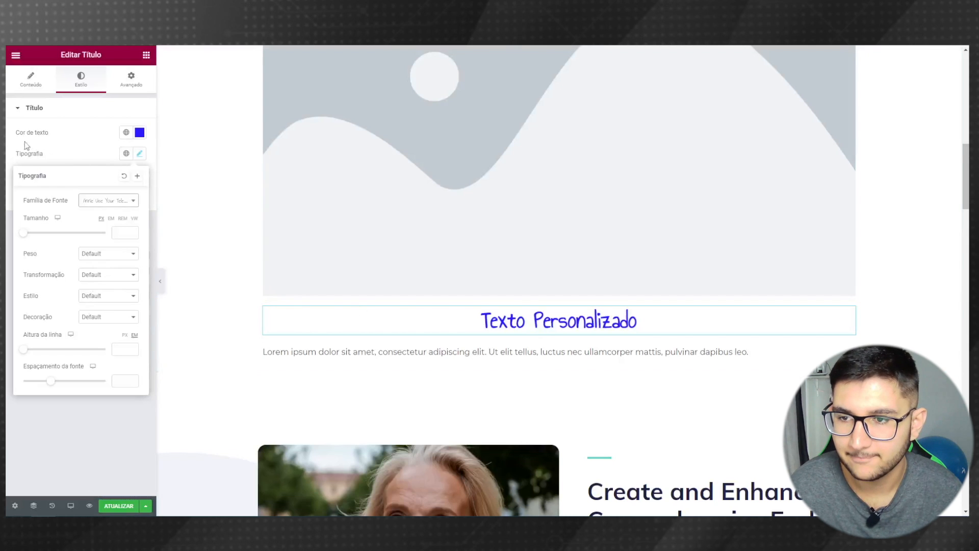
drag(24, 233, 61, 237)
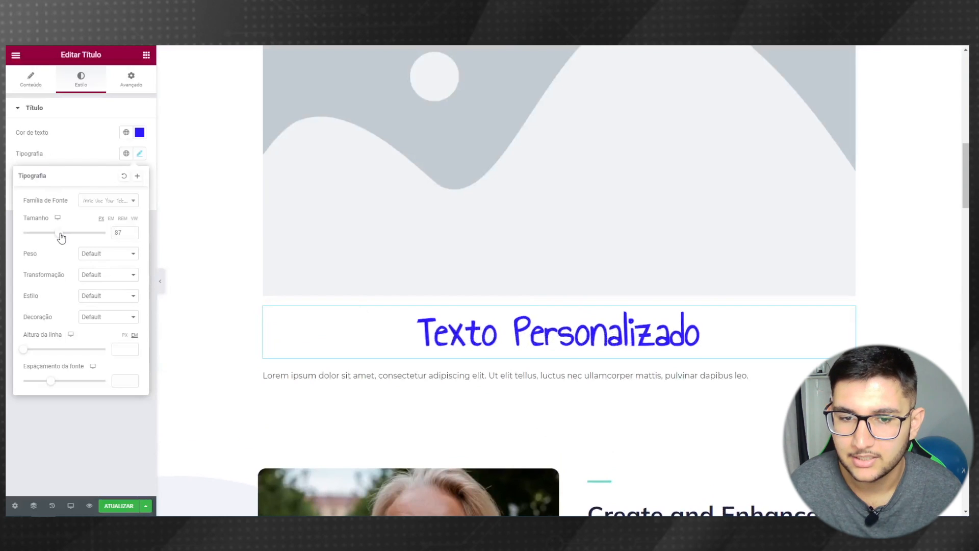
click(30, 156)
- Add a reddish, more opaque text shadow to the heading
click(143, 176)
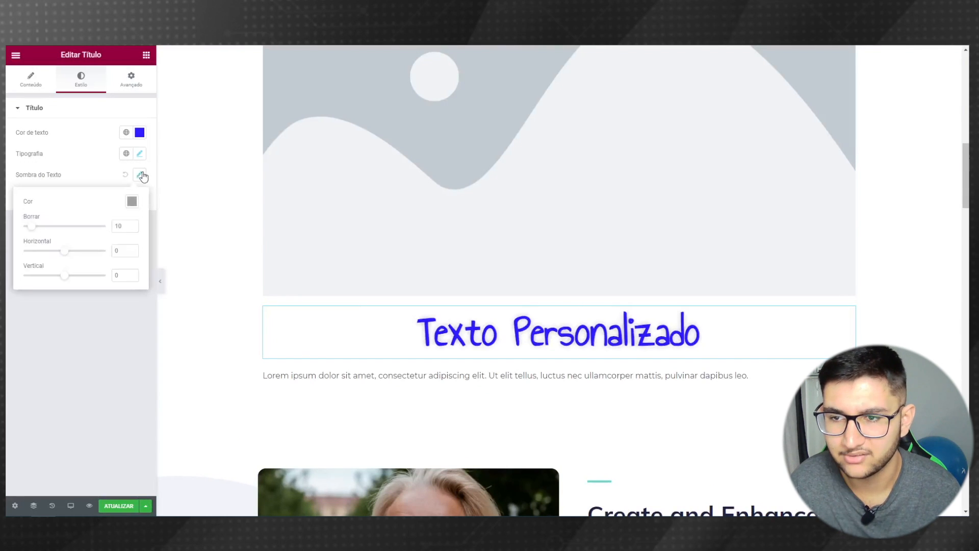
click(130, 202)
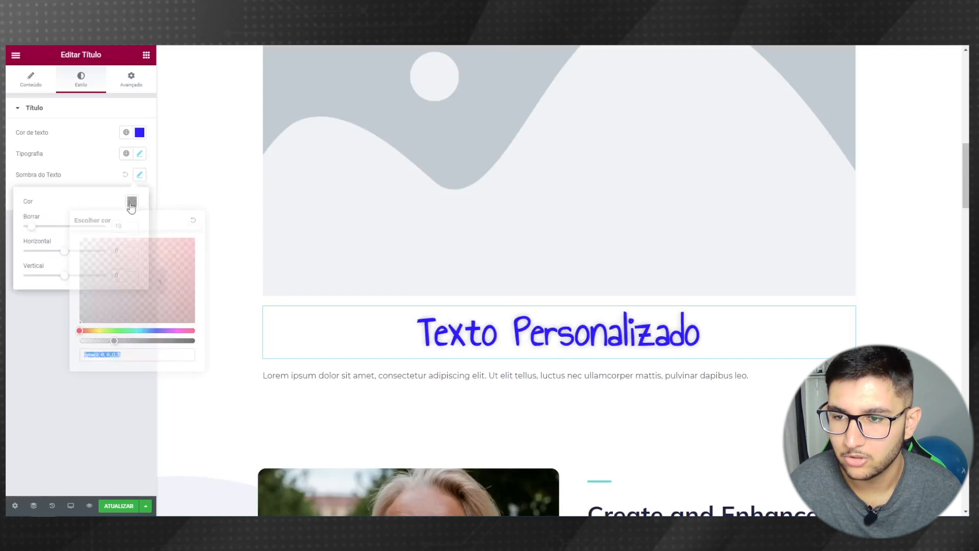
drag(149, 294, 184, 250)
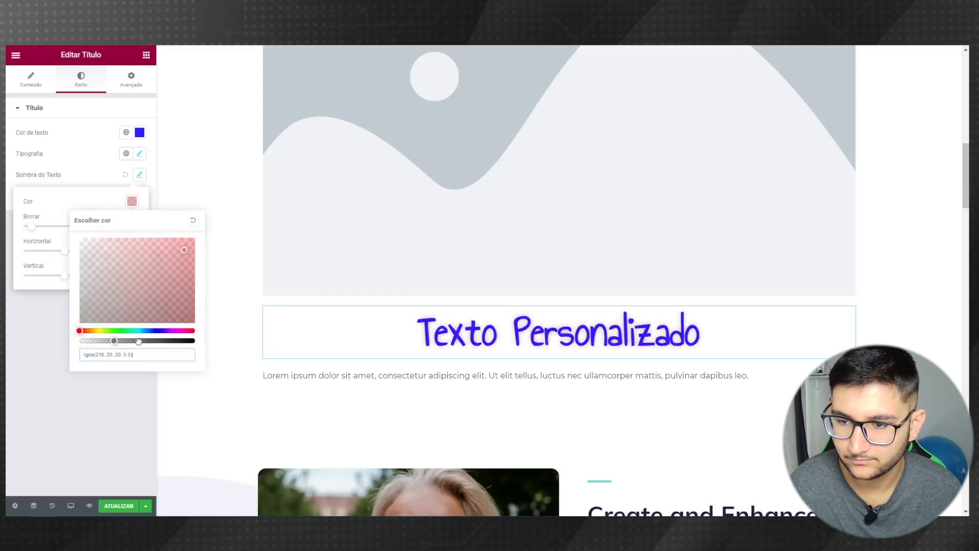
drag(138, 341, 160, 340)
click(9, 357)
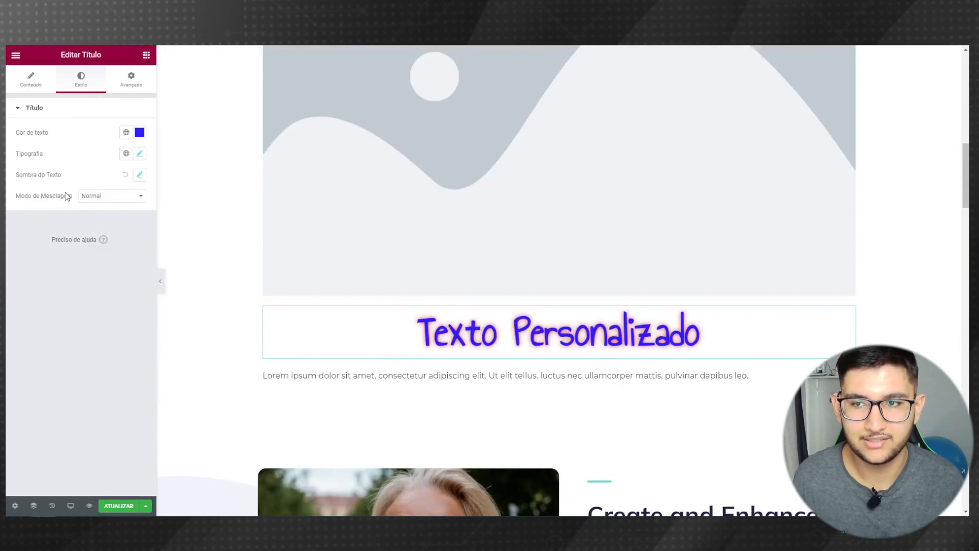
- Unlink the heading margins and set top to 100 px and bottom to 200 px
click(136, 86)
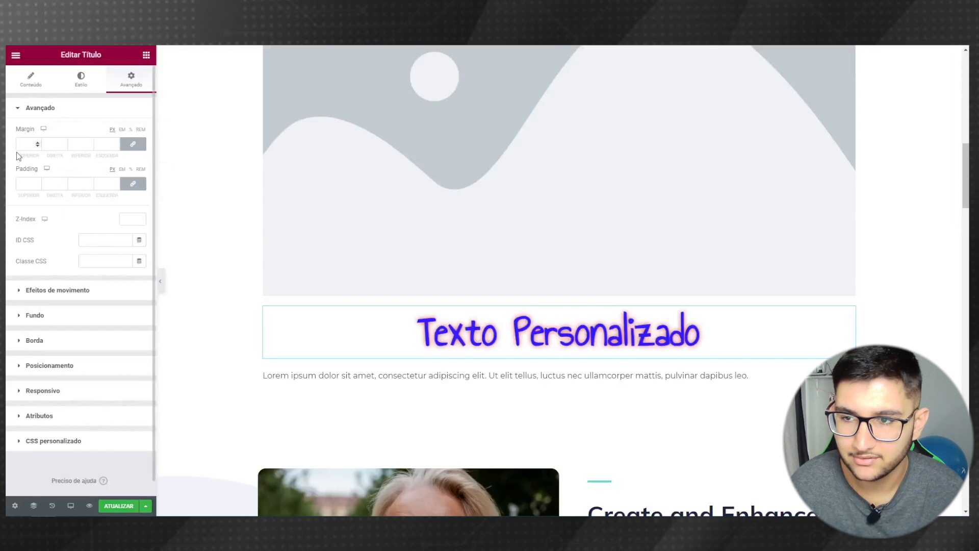
click(134, 146)
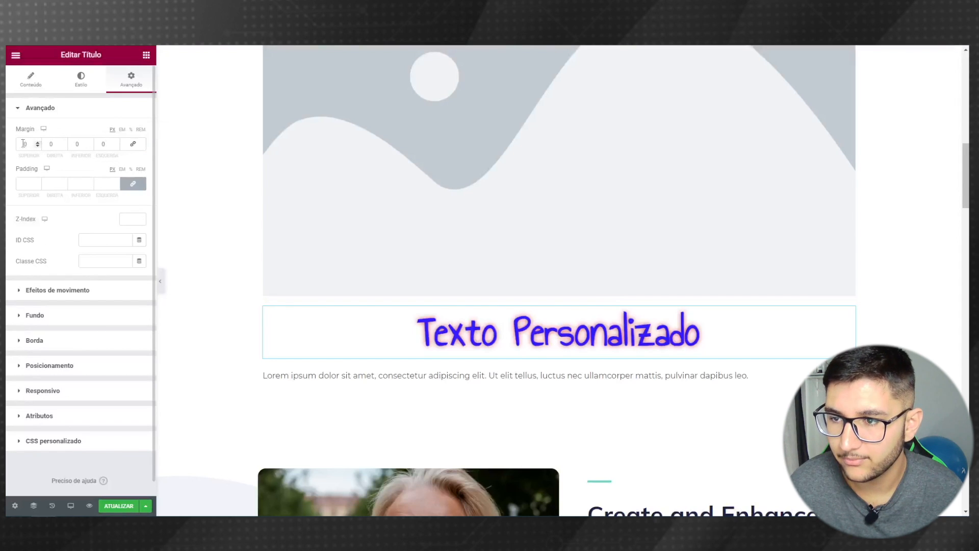
click(23, 144)
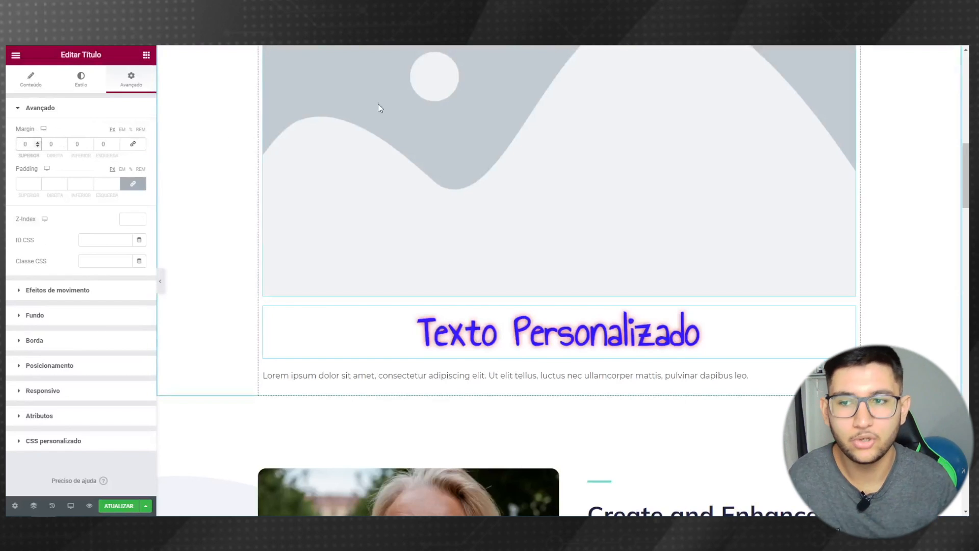
text(100)
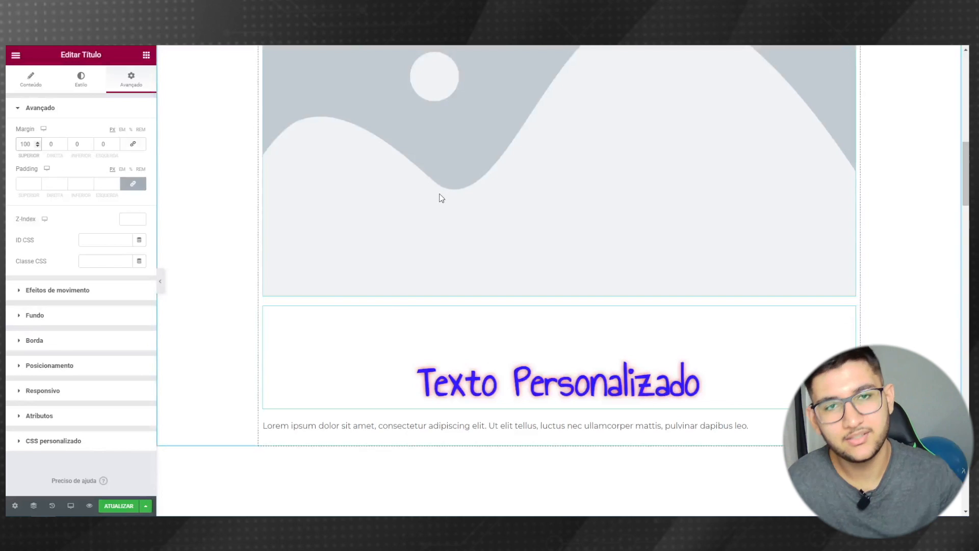
key(Tab)
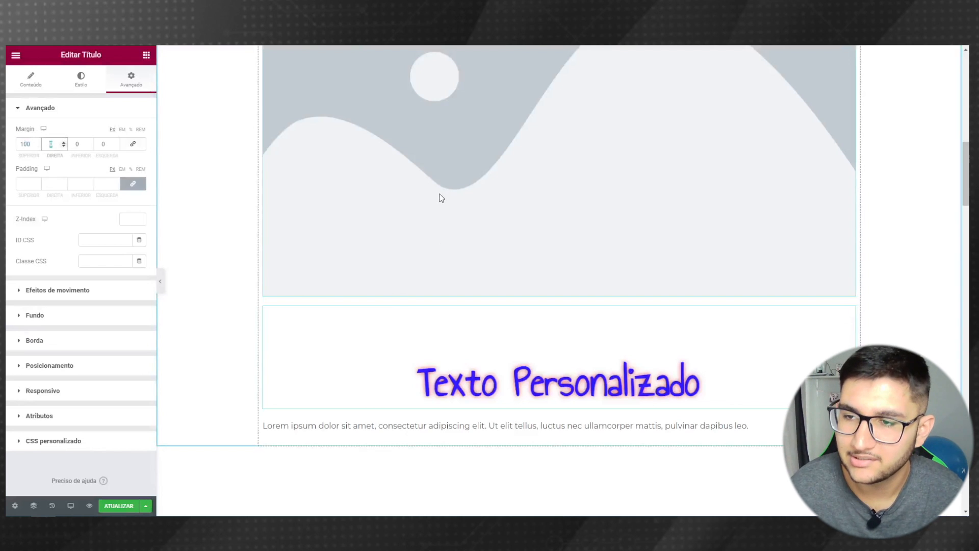
key(Tab)
text(100)
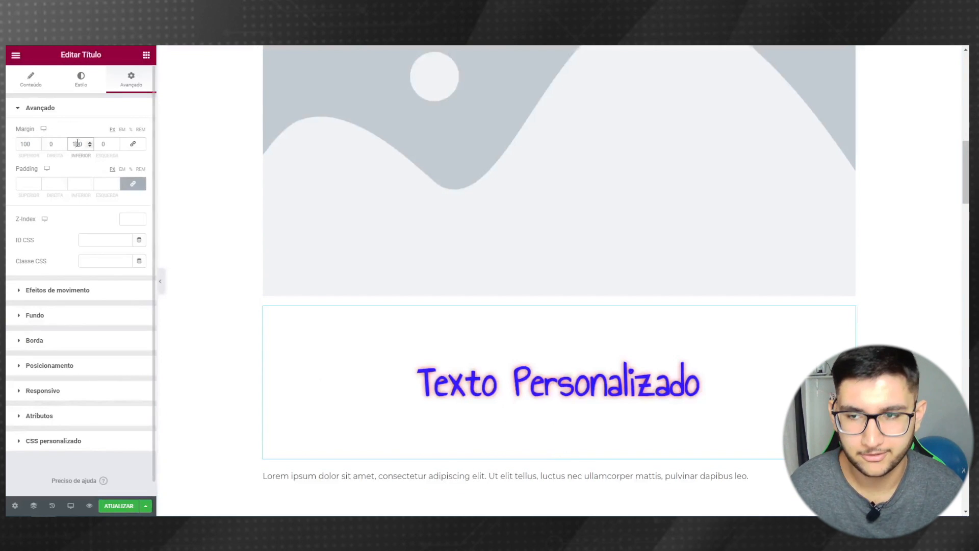
drag(76, 144, 69, 141)
text(2)
scroll(223, 235, down, 4)
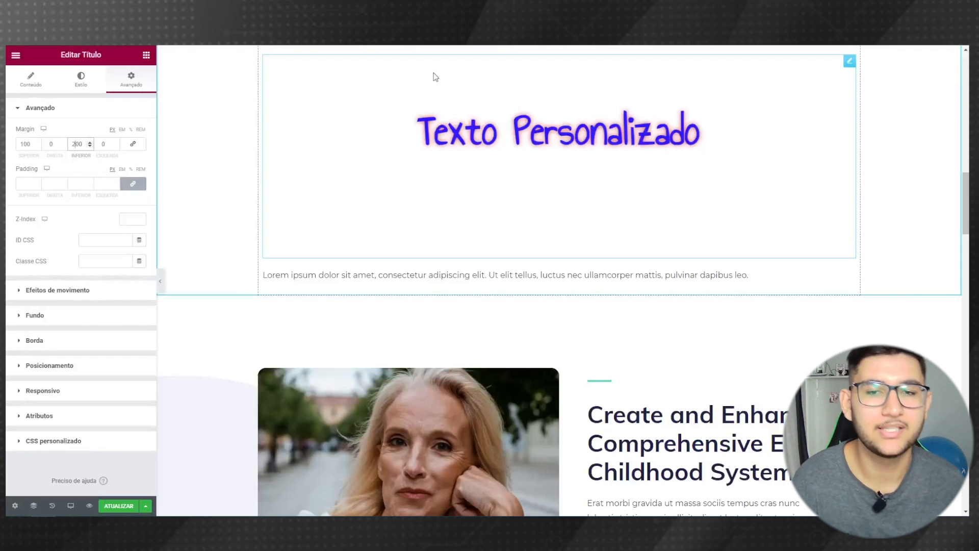
scroll(511, 160, up, 3)
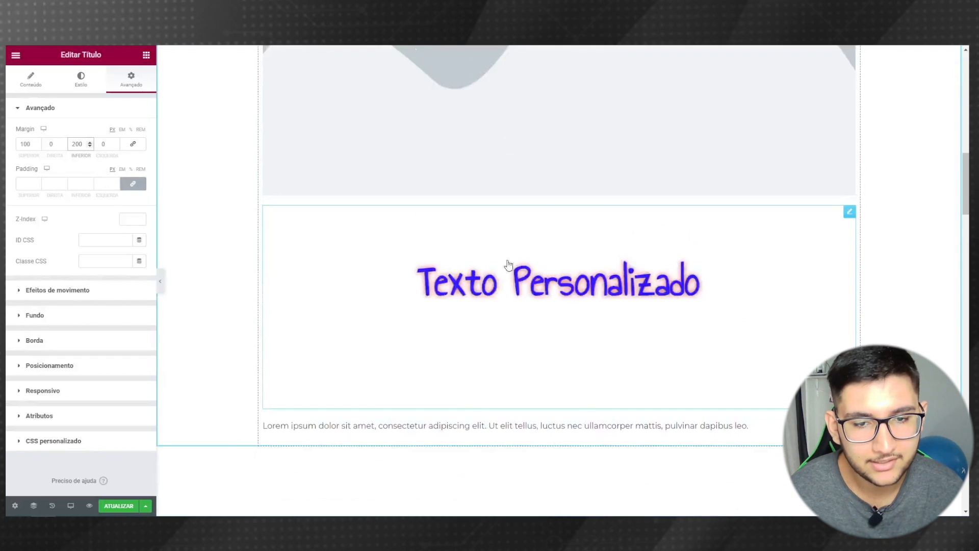
- Delete the Texto Personalizado heading, Lorem ipsum paragraph and image placeholder, then return to the page top
right_click(505, 293)
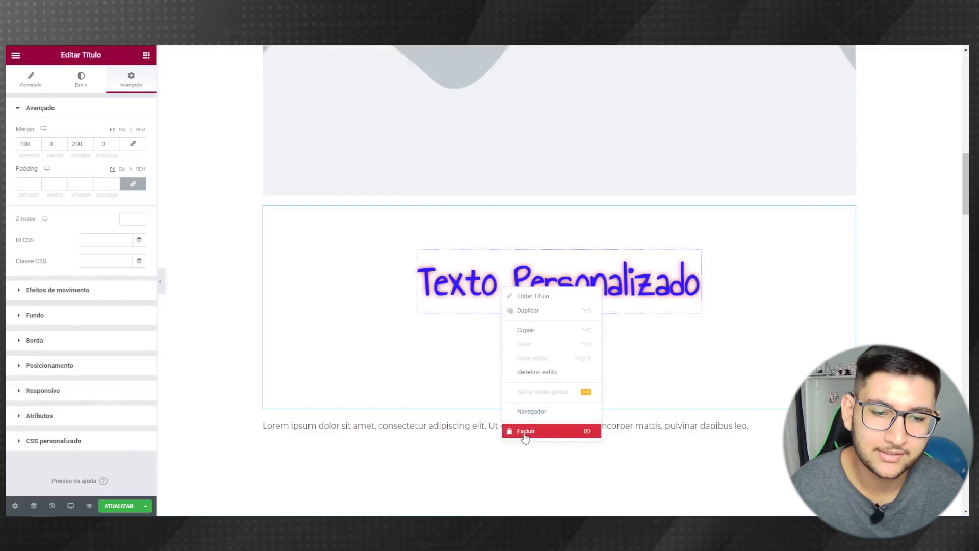
click(549, 436)
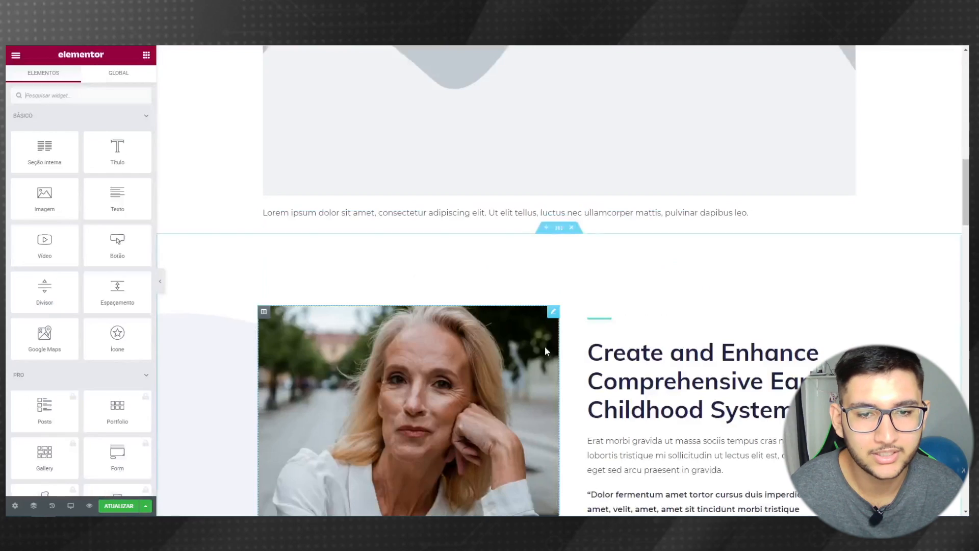
right_click(518, 214)
click(541, 358)
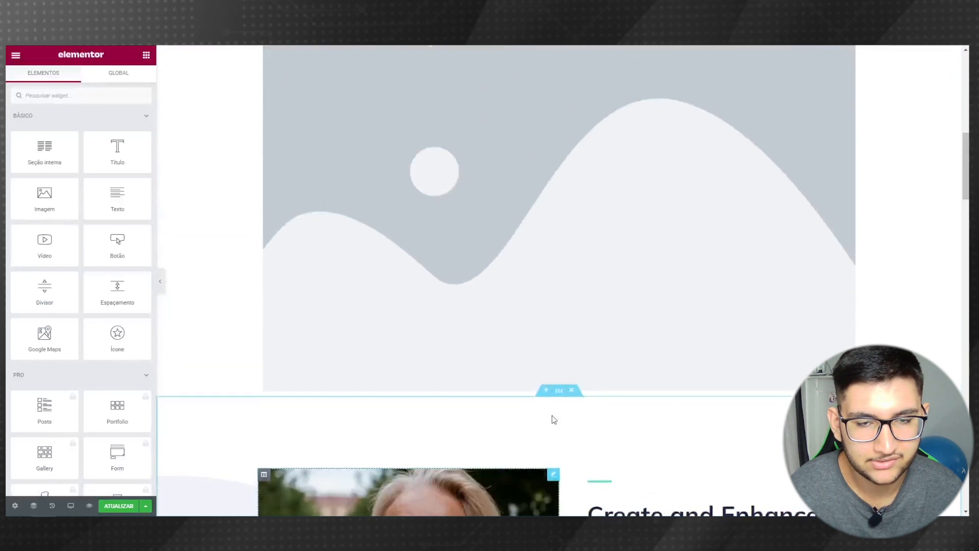
right_click(513, 237)
click(557, 374)
scroll(556, 363, up, 4)
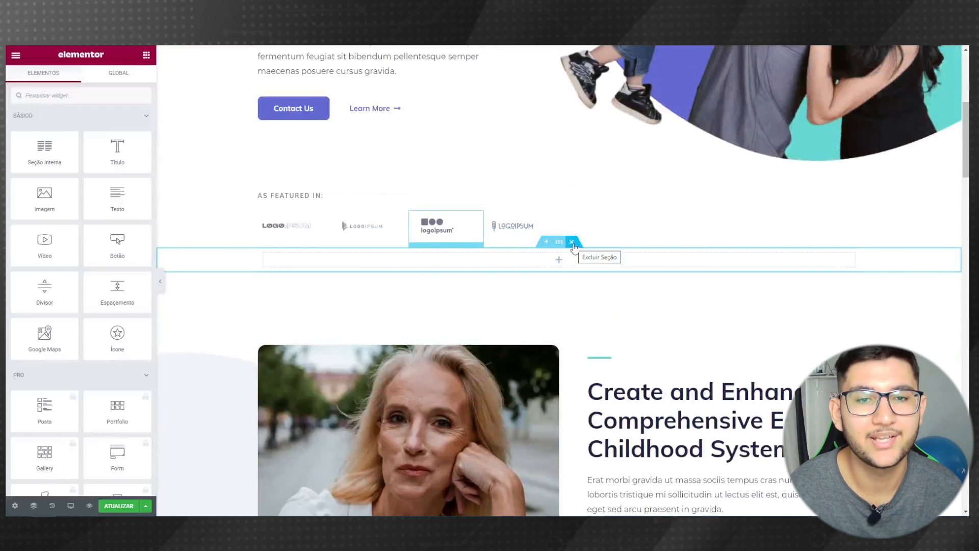
scroll(224, 185, up, 6)
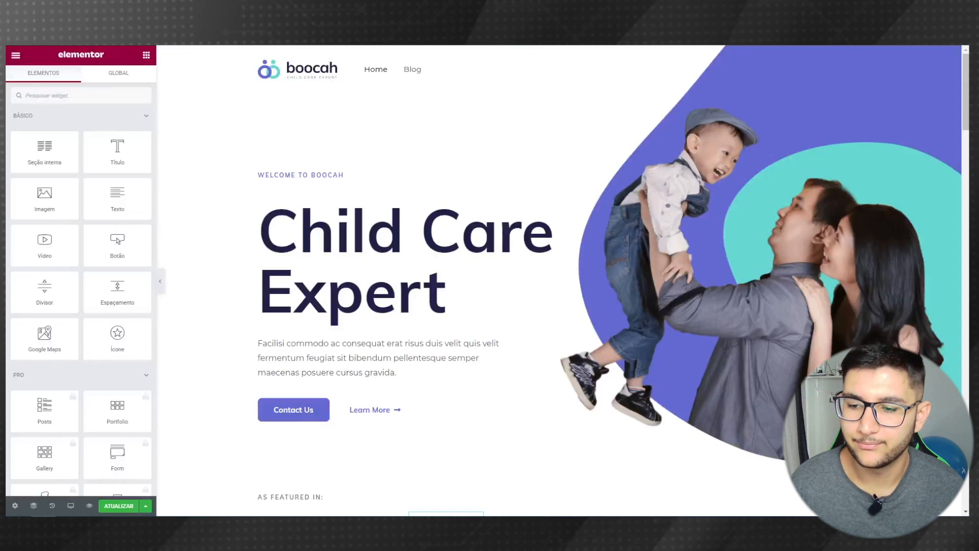
- Open the Pack de imagens folder in Downloads, then go back to the browser
click(235, 526)
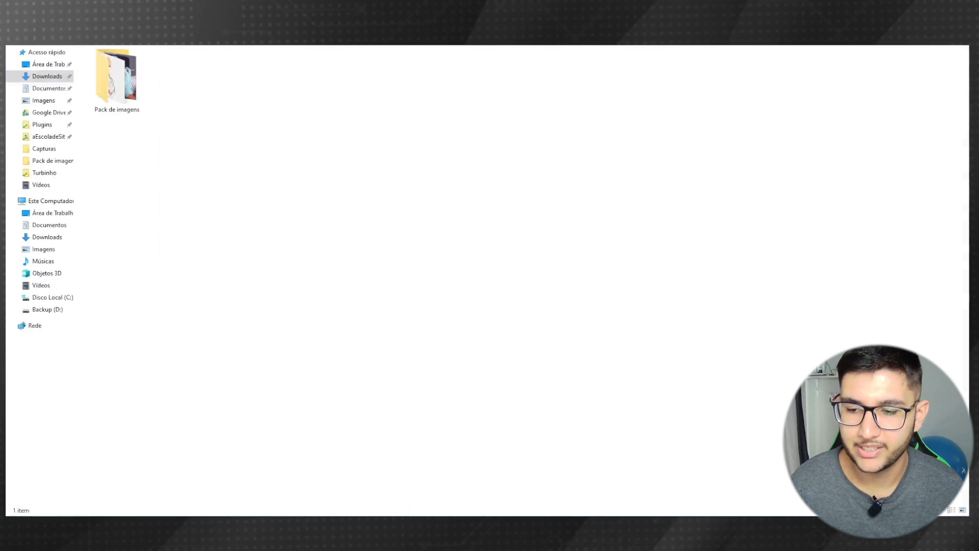
double_click(126, 97)
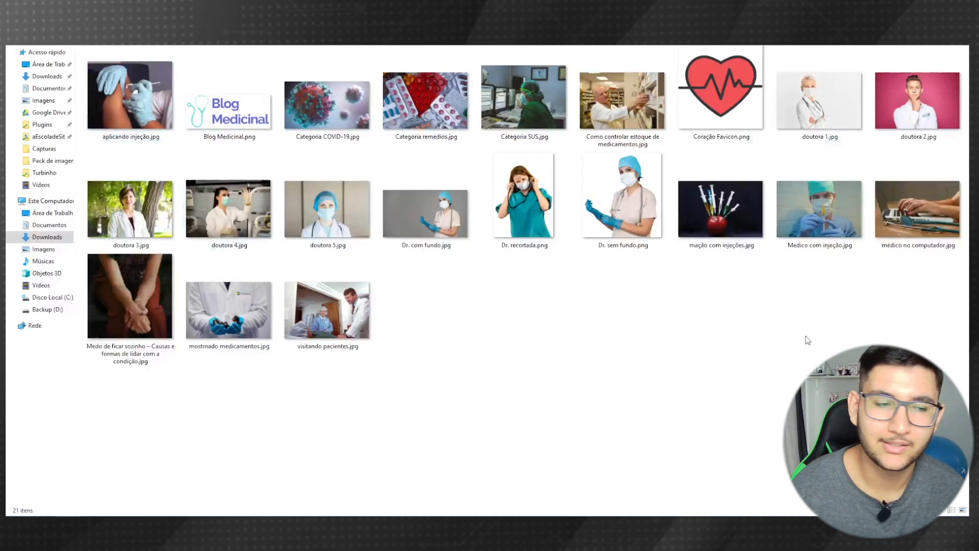
drag(912, 298, 685, 364)
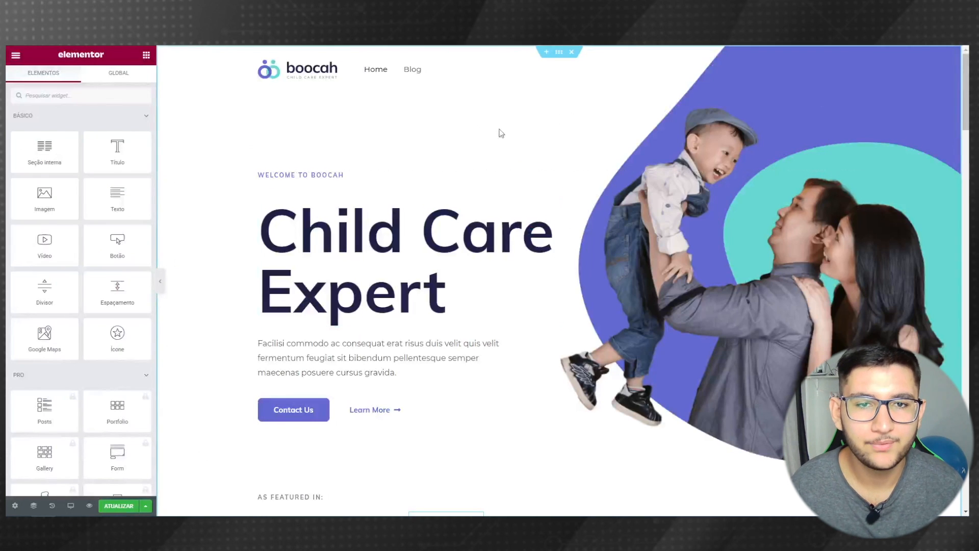
- Delete the hero section's background image under Estilo > Fundo and open the media library for a replacement
click(560, 54)
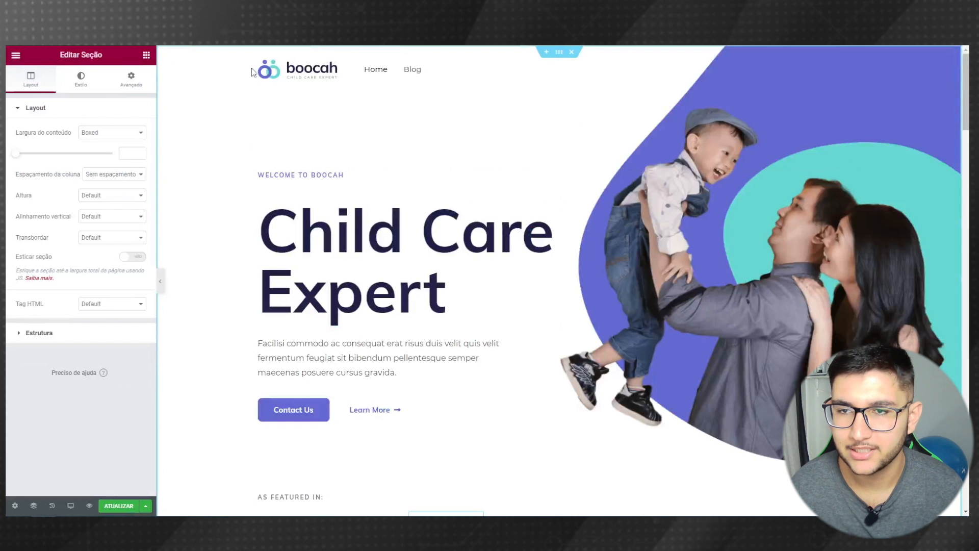
click(78, 87)
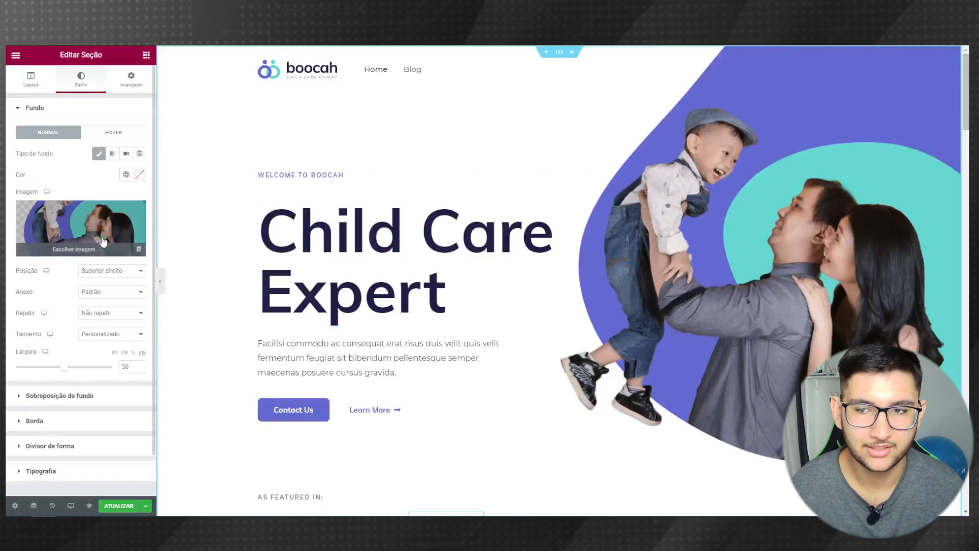
mouse_move(93, 224)
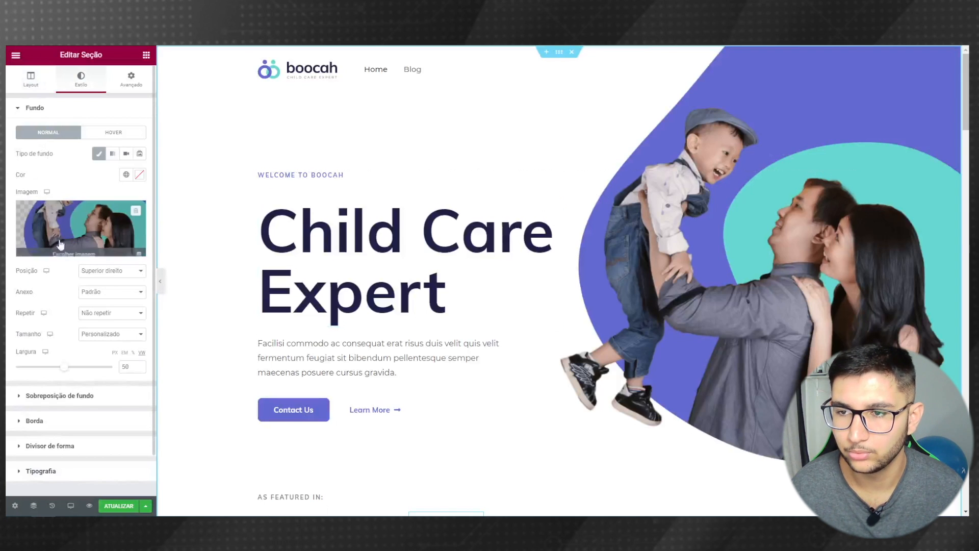
click(136, 211)
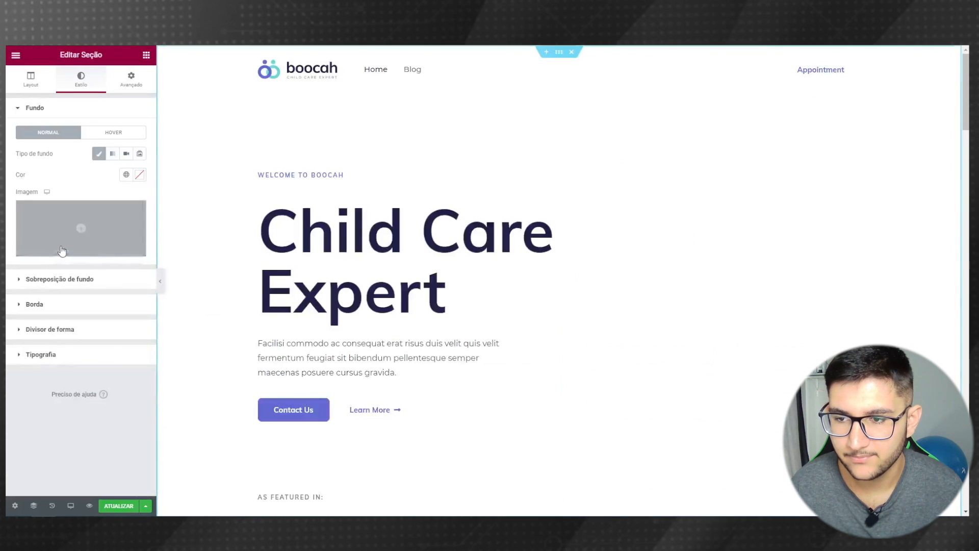
click(78, 224)
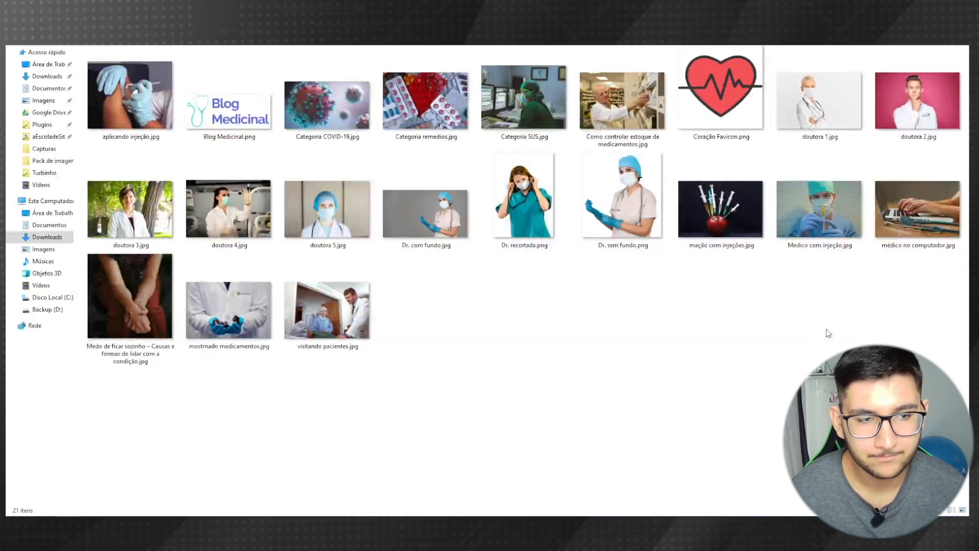
- Select all 21 images in Pack de imagens and drop them onto the Inserir mídia dialog
drag(943, 406, 119, 83)
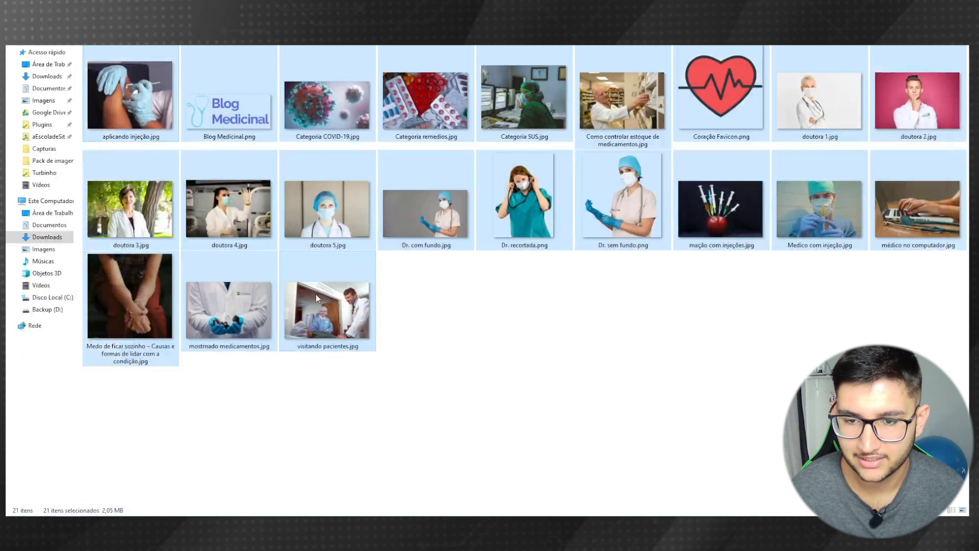
drag(316, 295, 340, 270)
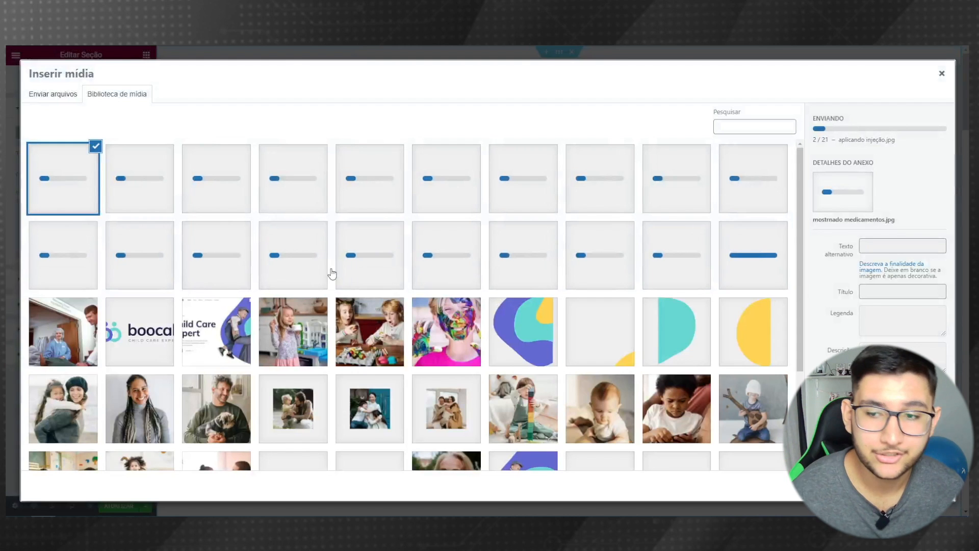
- After the 21 images finish uploading in Biblioteca de mídia, pick the Dr.-sem-fundo.png nurse photo
scroll(384, 221, down, 1)
scroll(384, 221, down, 2)
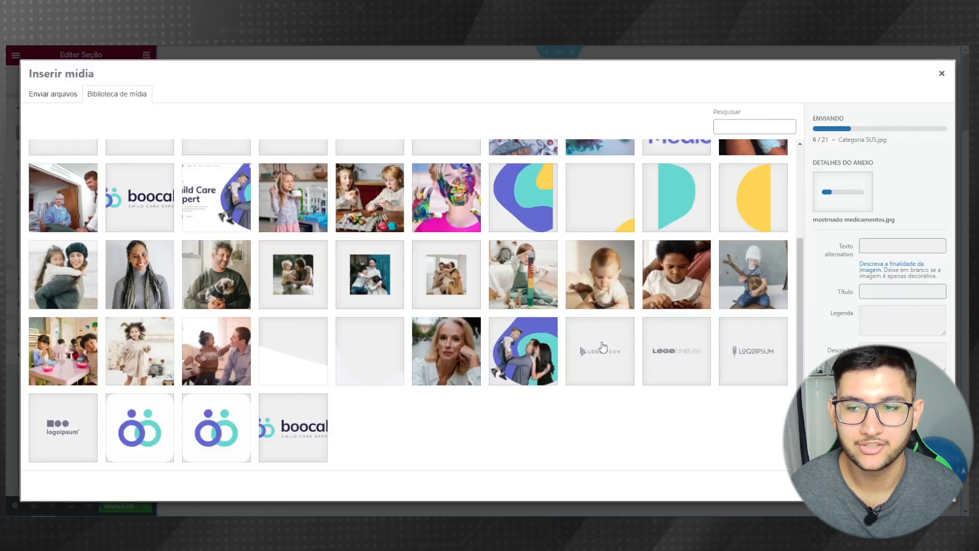
scroll(610, 333, up, 3)
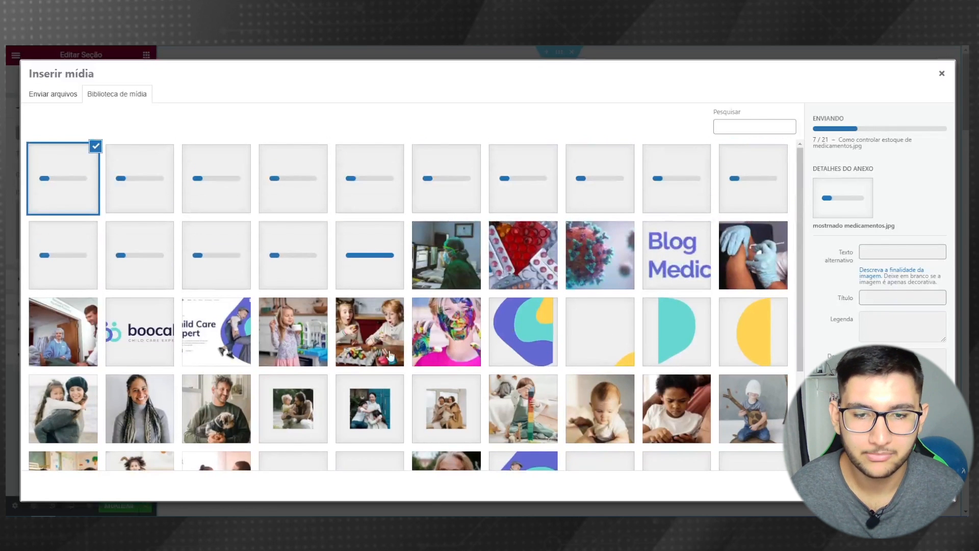
scroll(512, 362, down, 3)
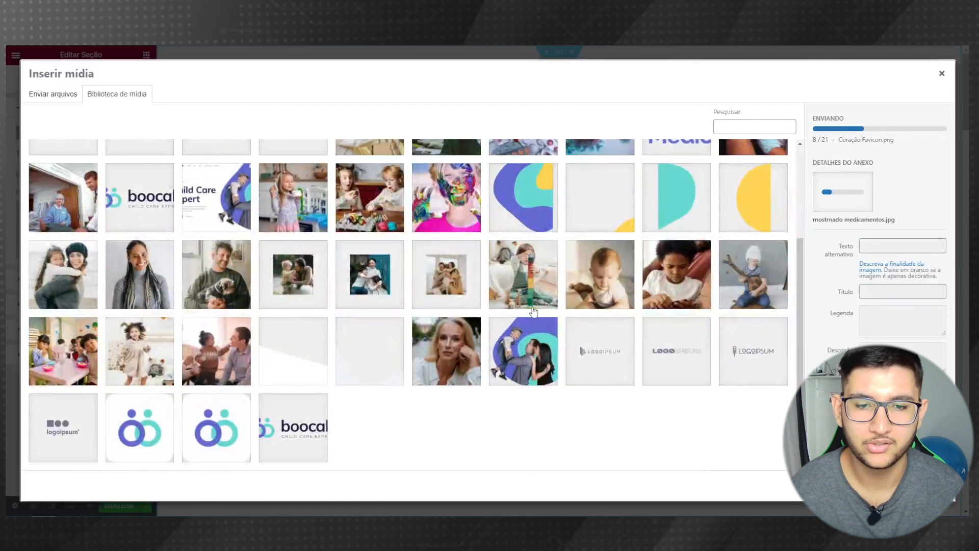
scroll(533, 312, up, 3)
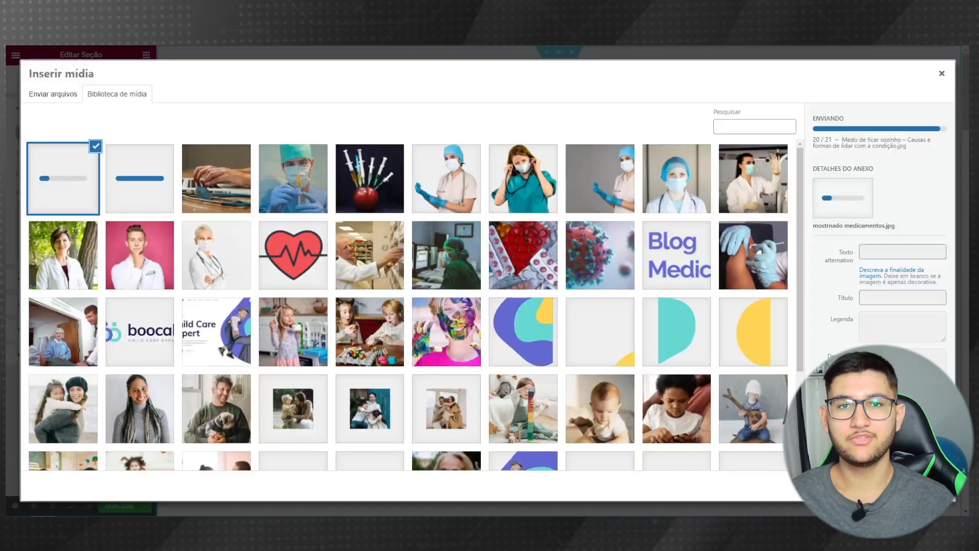
click(455, 178)
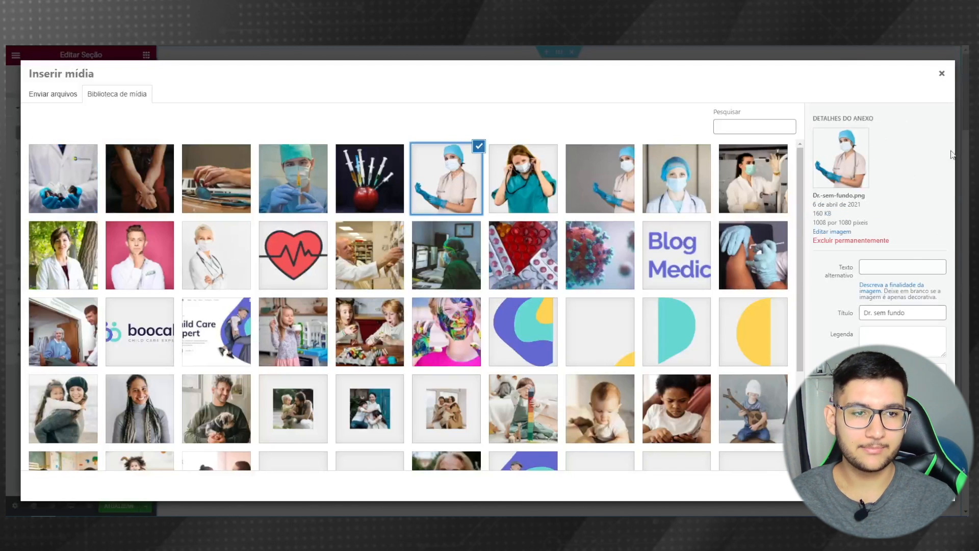
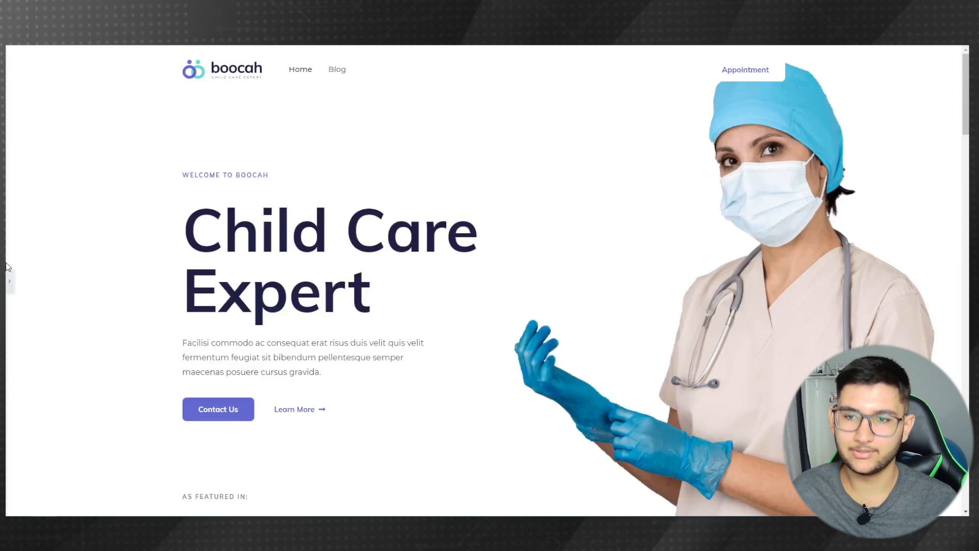
- Reopen the Elementor settings panel and copy the reference page's welcome line
click(9, 281)
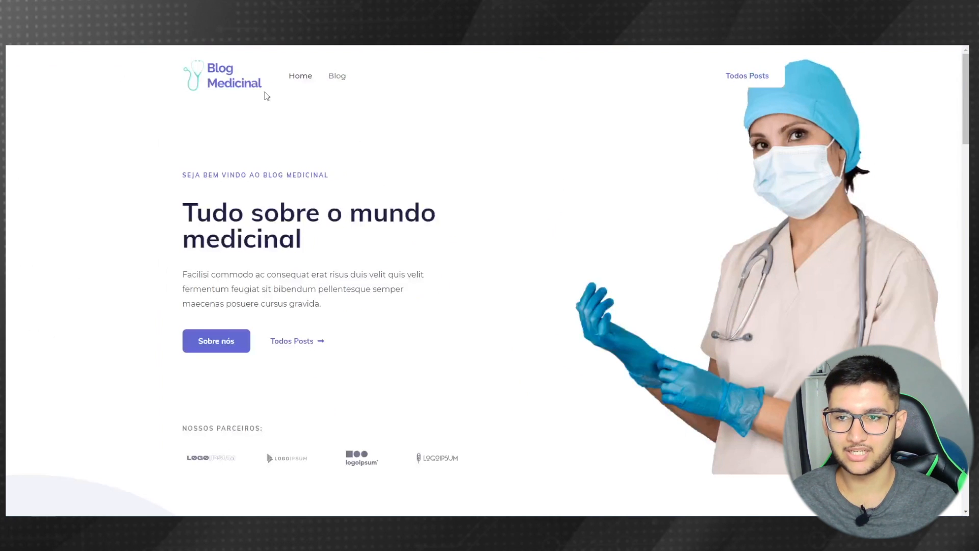
drag(332, 176, 185, 173)
key(ctrl+c)
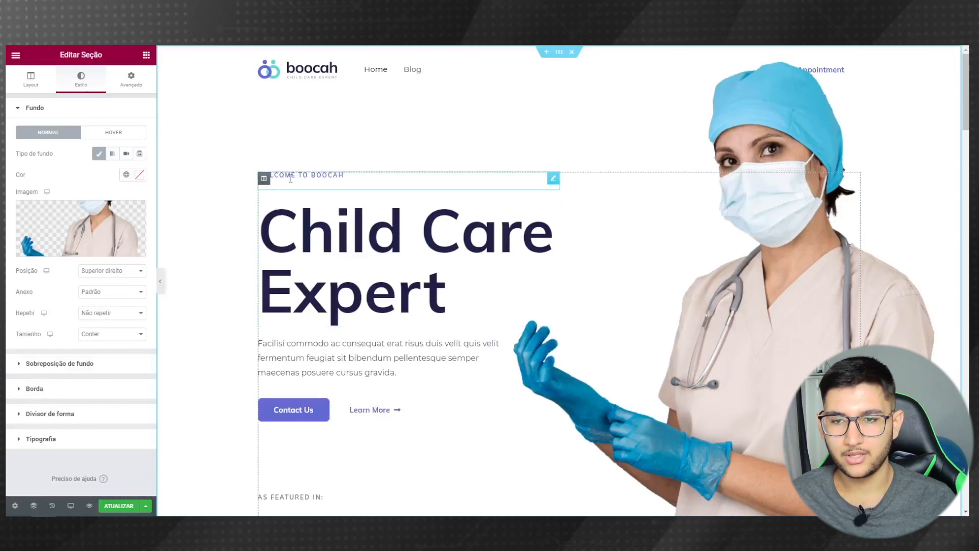
- Paste the copied 'Seja bem vindo ao Blog Medicinal' line over the small welcome heading
click(554, 178)
click(76, 172)
key(ctrl+a)
key(ctrl+v)
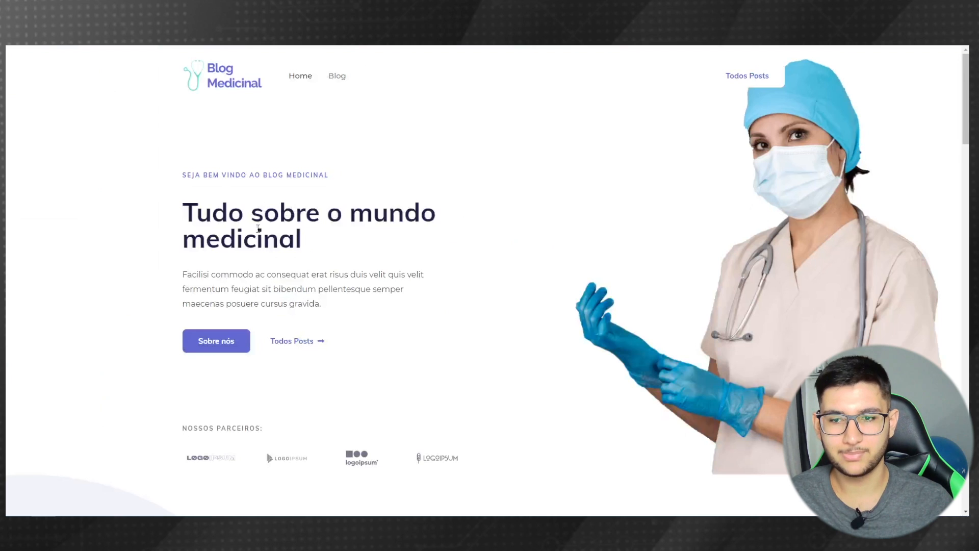
- Copy the reference heading and paste 'Tudo sobre o mundo medicinal' over 'Child Care Expert'
triple_click(313, 242)
right_click(219, 218)
click(246, 226)
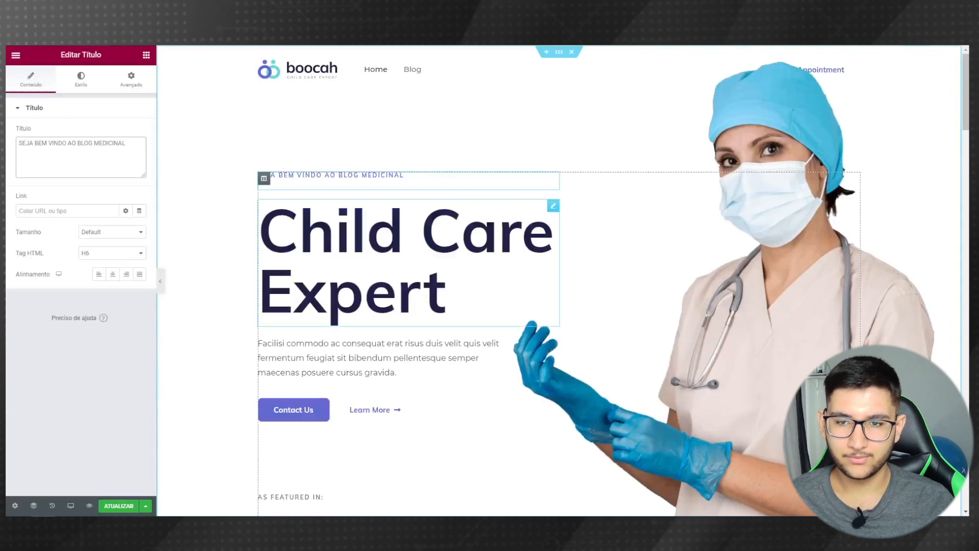
click(446, 293)
key(ctrl+a)
key(ctrl+v)
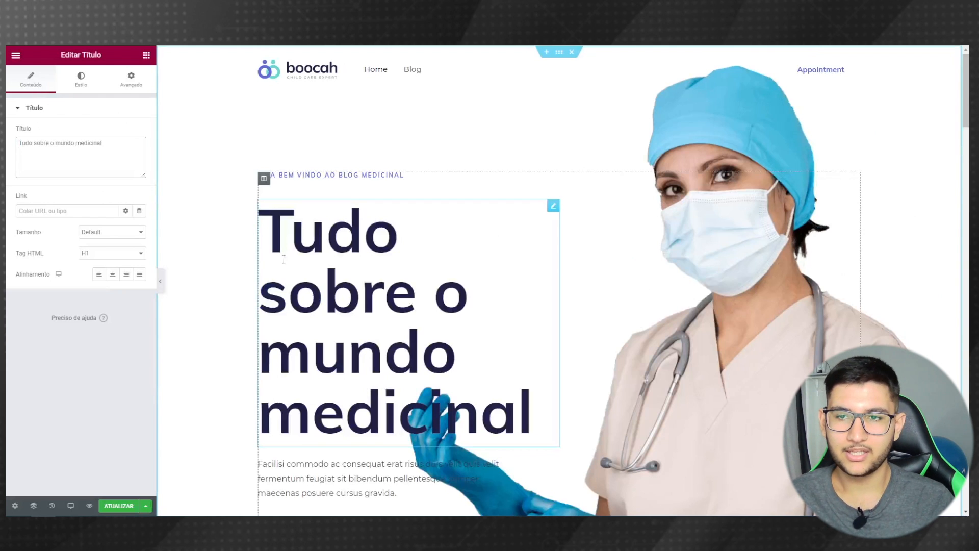
- Set the hero heading's Tipografia size to 52 px so it wraps onto two lines
click(82, 88)
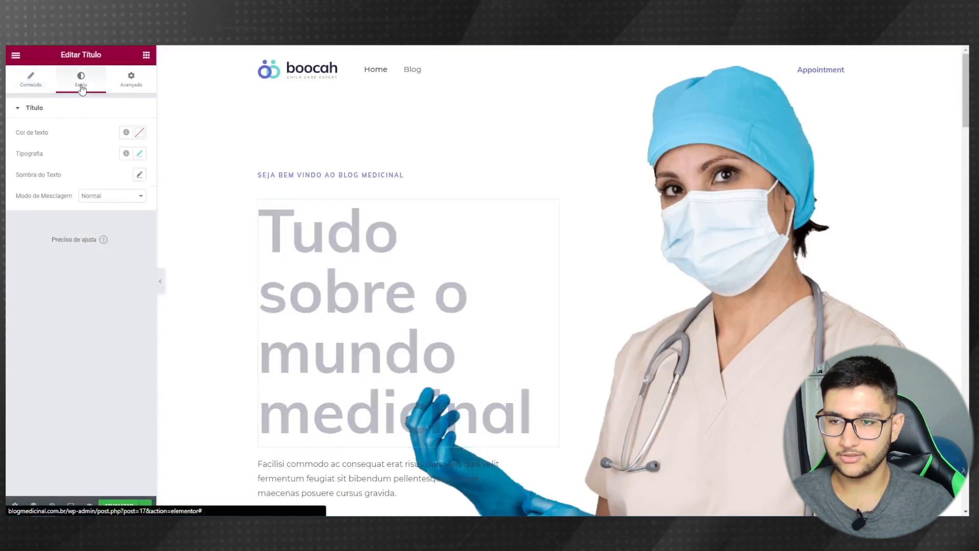
click(135, 157)
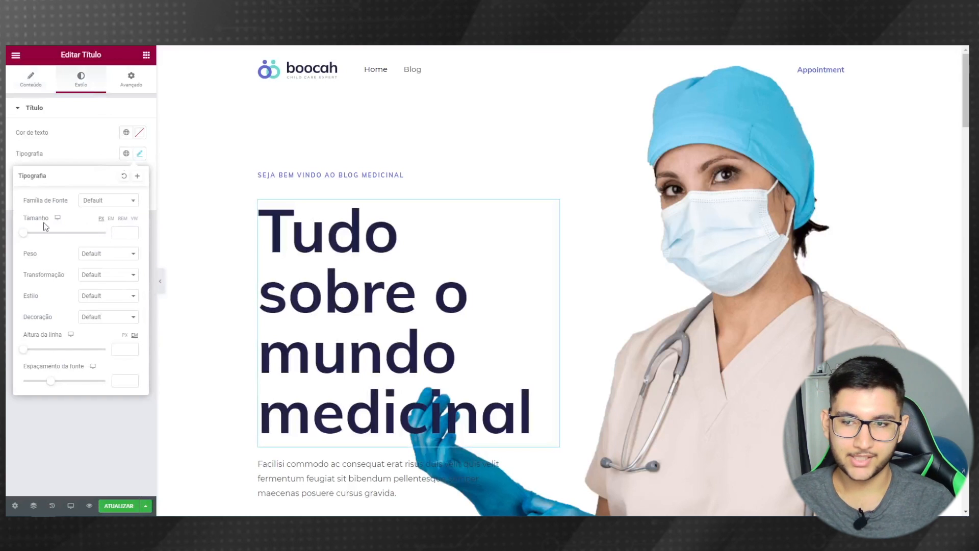
drag(24, 236, 42, 233)
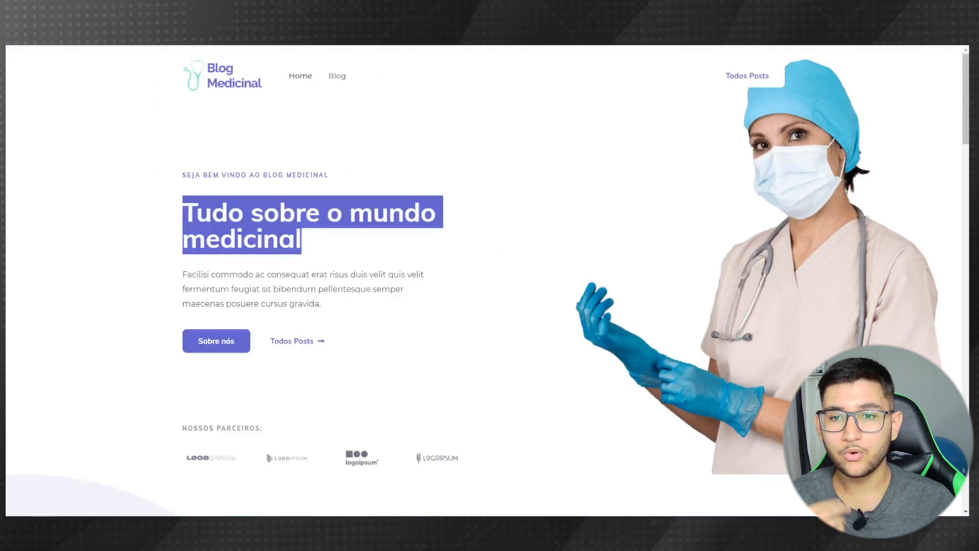
click(59, 264)
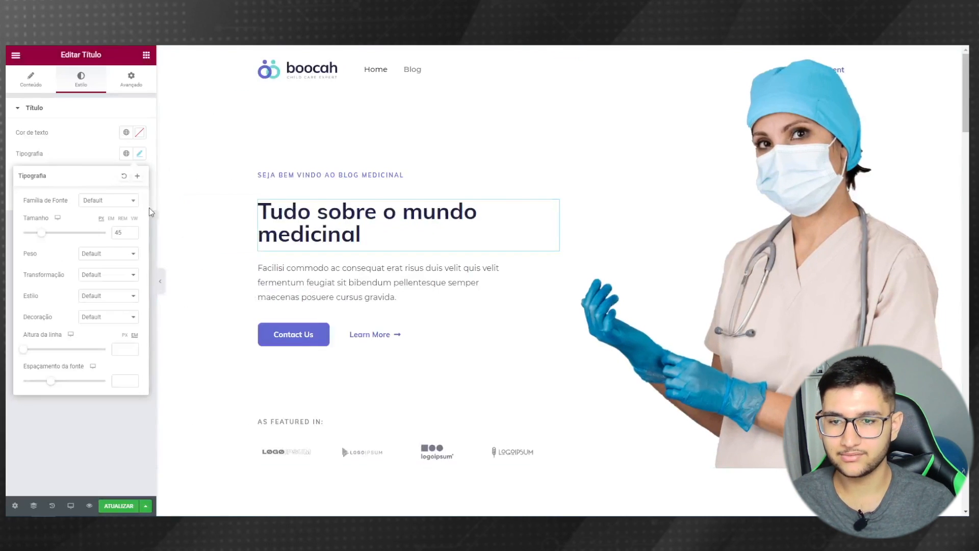
click(132, 230)
click(132, 231)
click(132, 231)
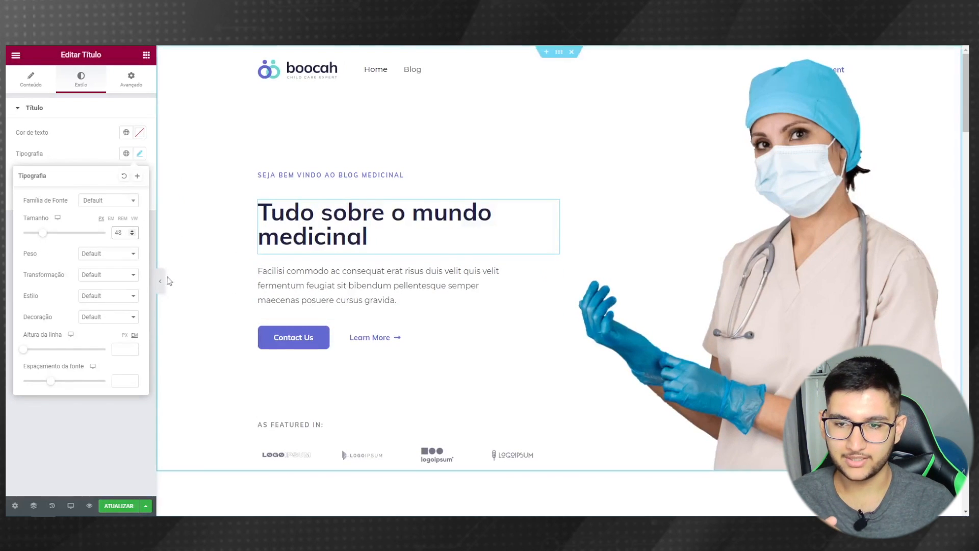
click(132, 230)
click(132, 230)
click(132, 231)
click(132, 230)
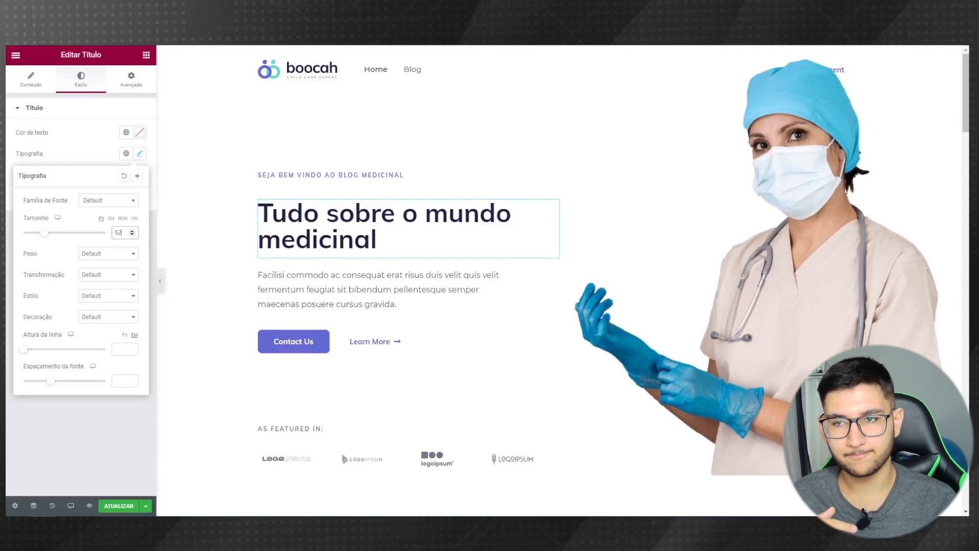
click(360, 281)
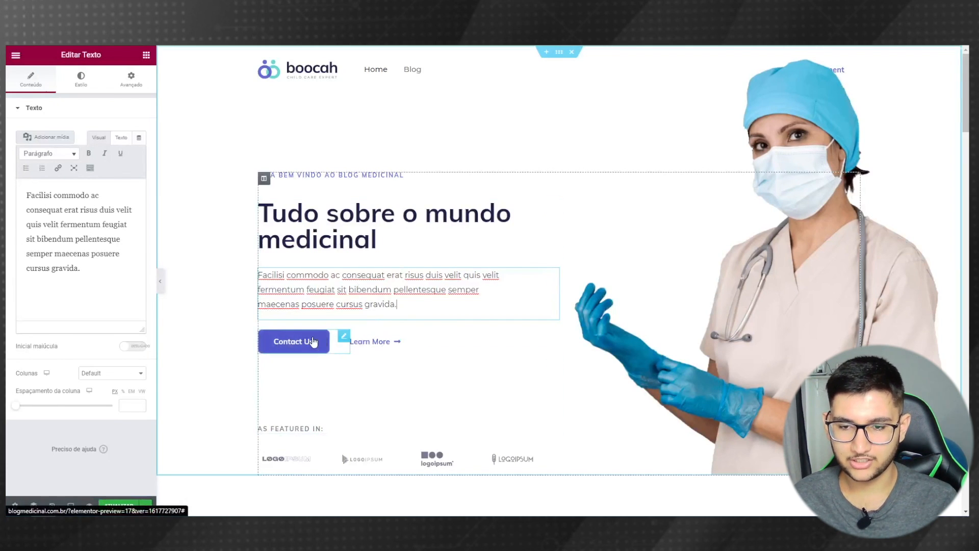
- Relabel the 'Contact Us' button 'Sobre nós' and 'Learn More' 'Todos os Posts'
click(344, 338)
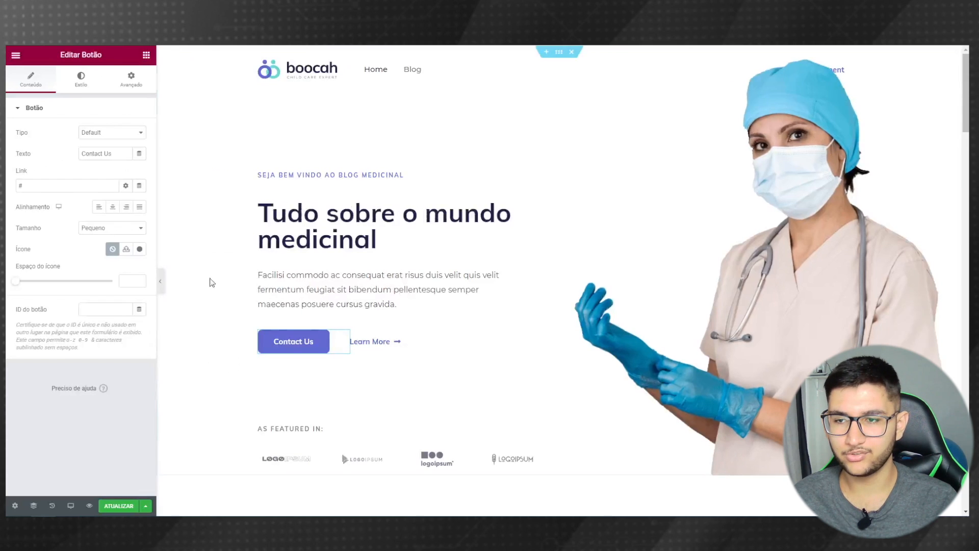
triple_click(108, 155)
text(Sobre nós)
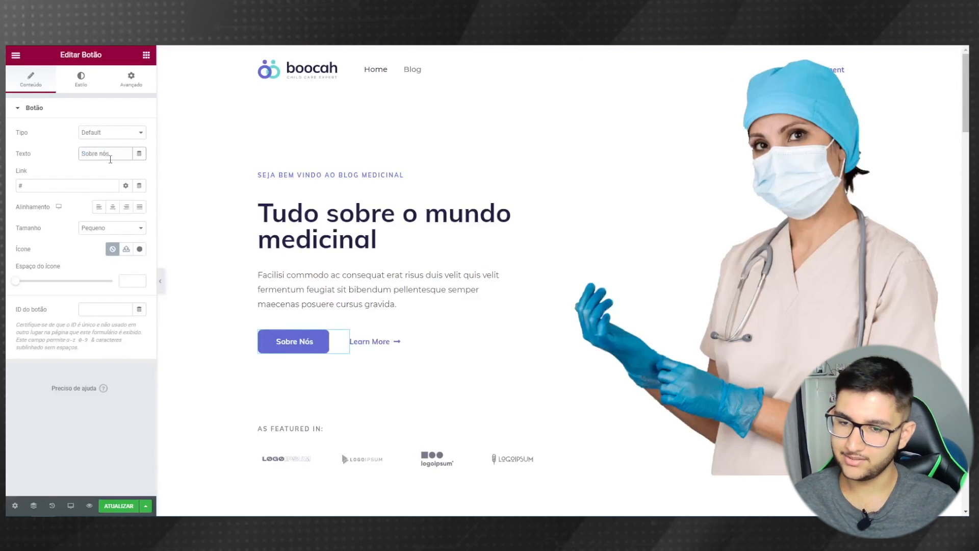
click(395, 341)
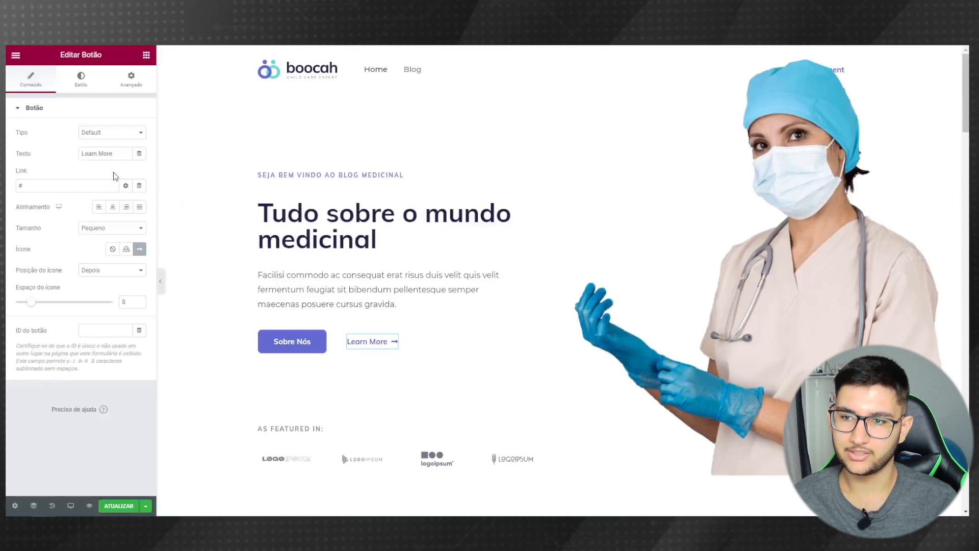
triple_click(120, 158)
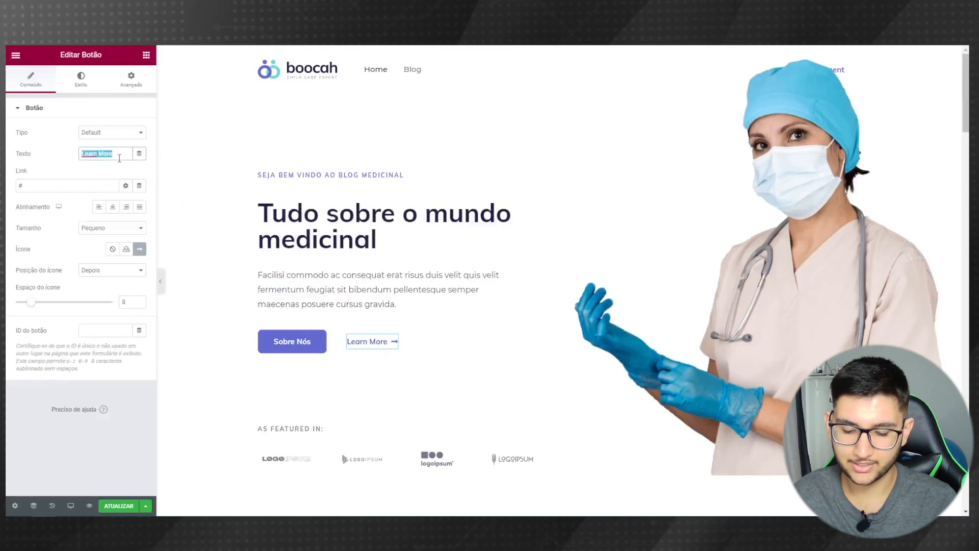
text(Todos os P)
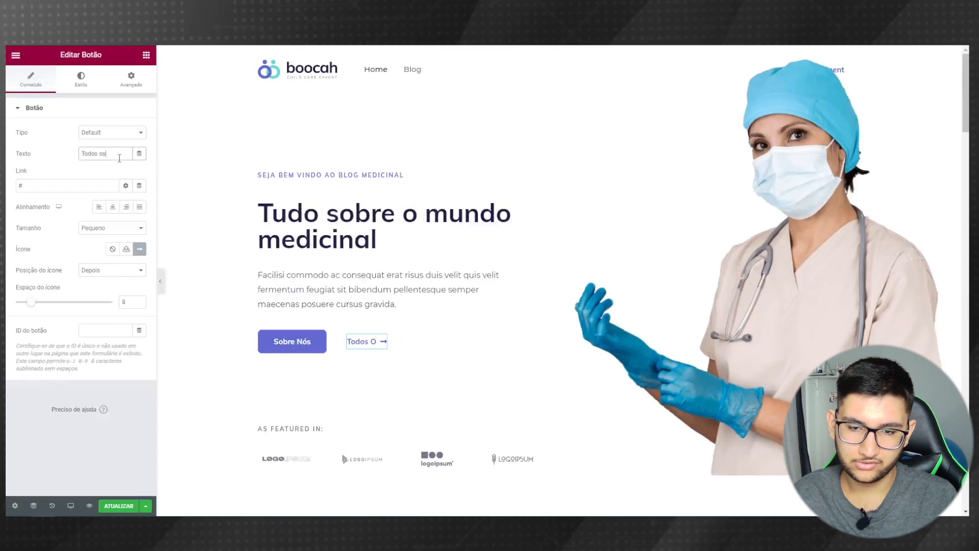
text(osts)
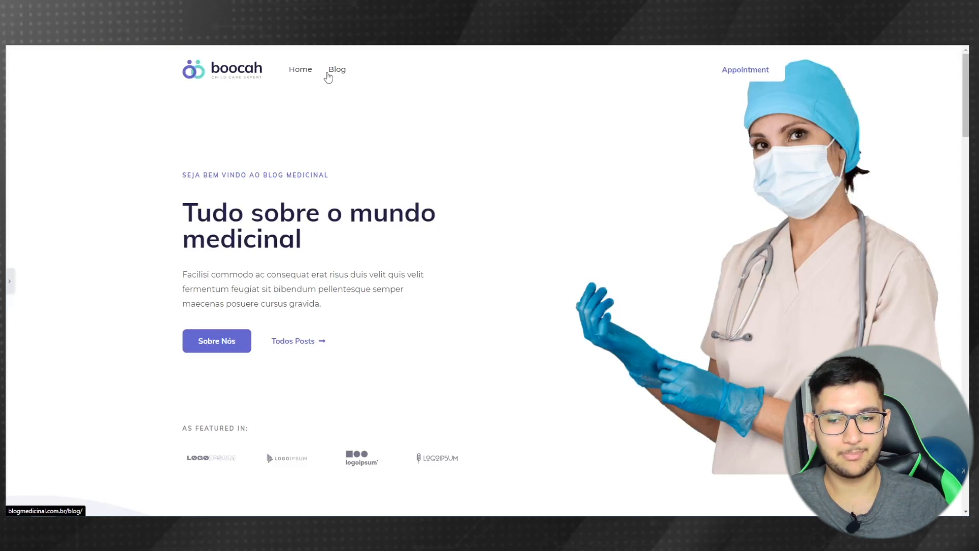
- Replace the 'AS FEATURED IN:' heading text with 'Parceirias:' and preview the page
click(9, 281)
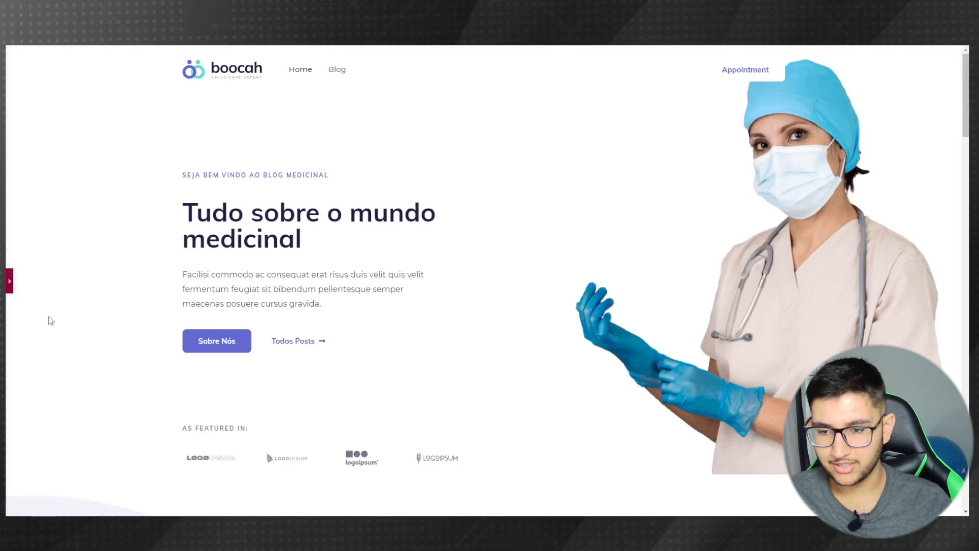
scroll(365, 386, down, 1)
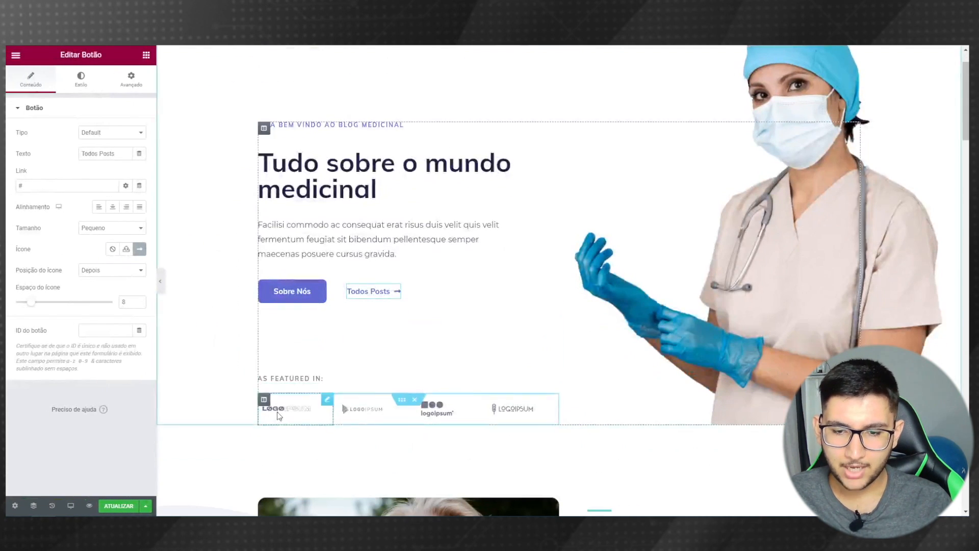
click(284, 377)
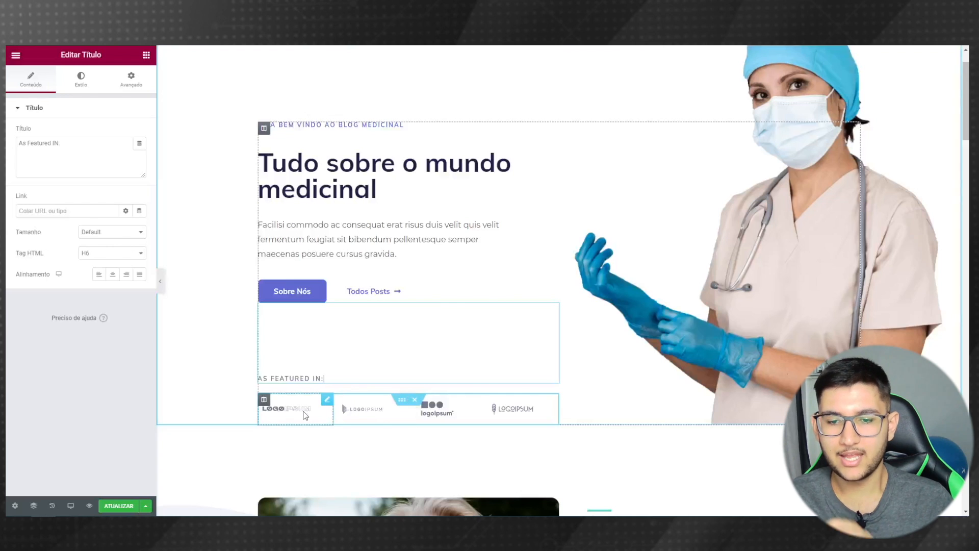
drag(61, 143, 7, 154)
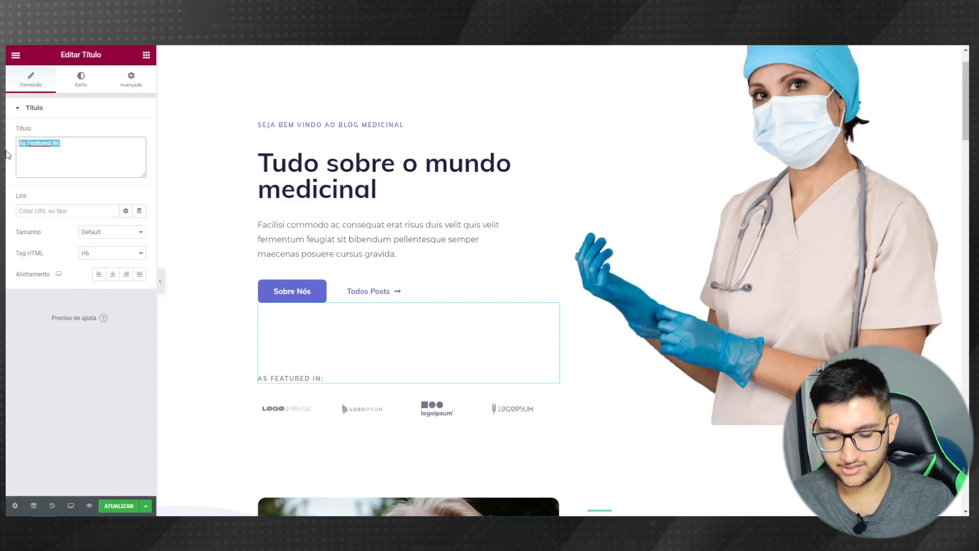
text(Parce)
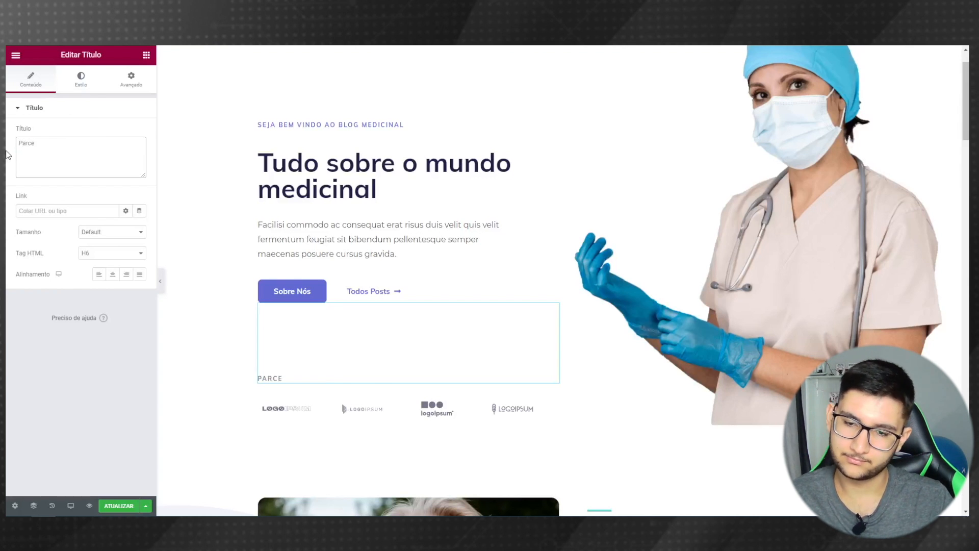
text(irias:)
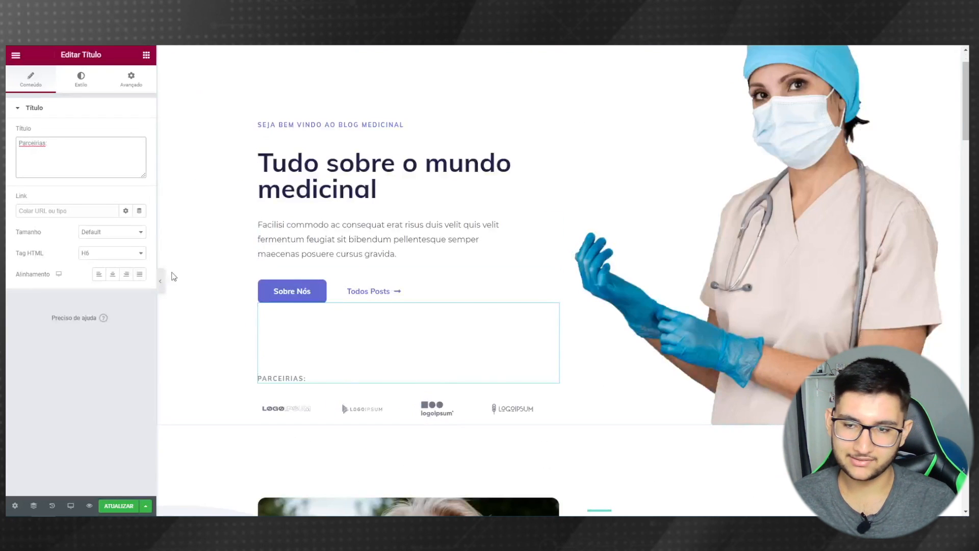
click(161, 278)
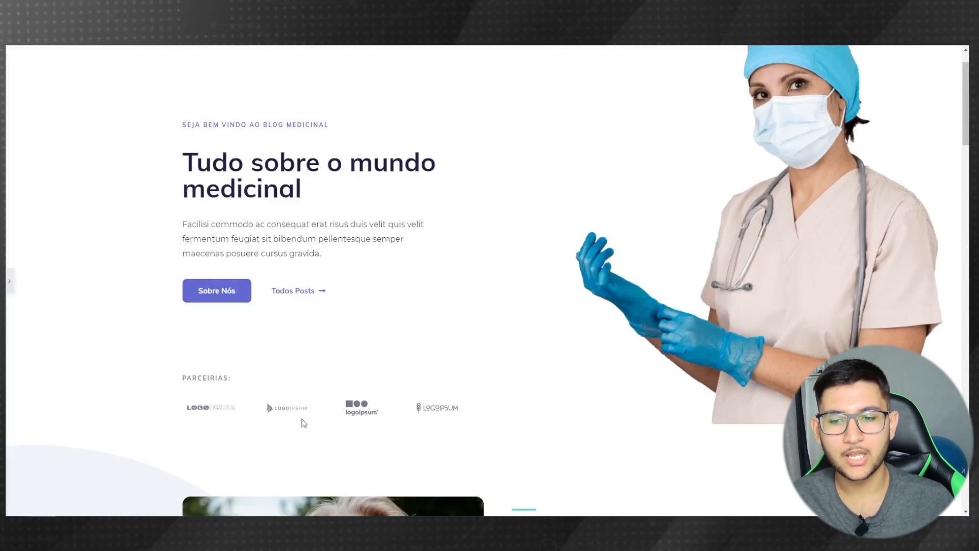
scroll(301, 434, down, 7)
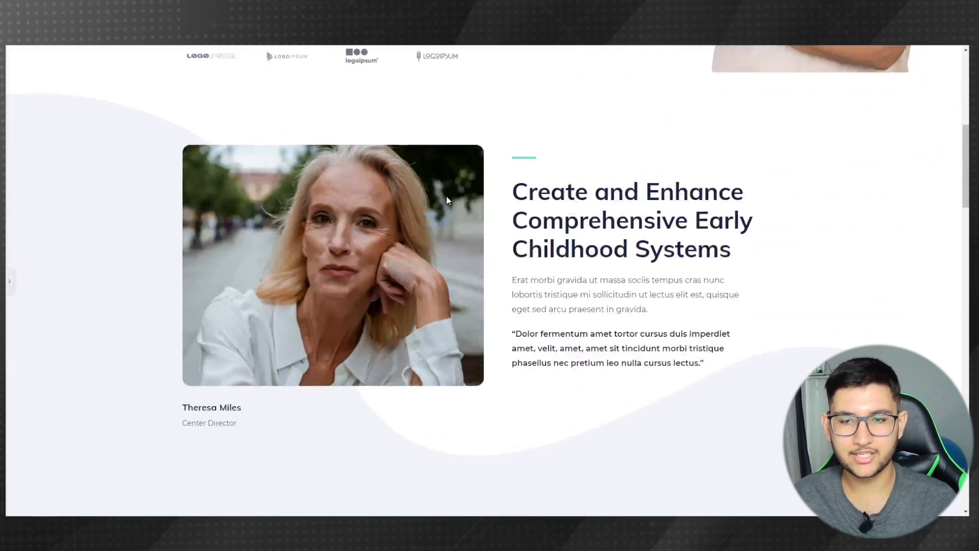
- Replace the director photo with the Medico-com-injecao.jpg surgeon-with-syringe image
click(8, 276)
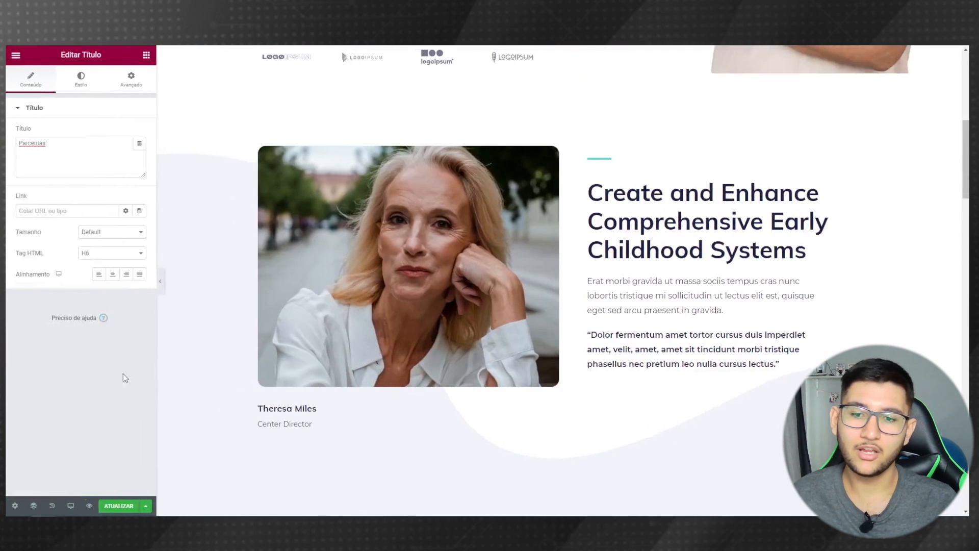
click(371, 274)
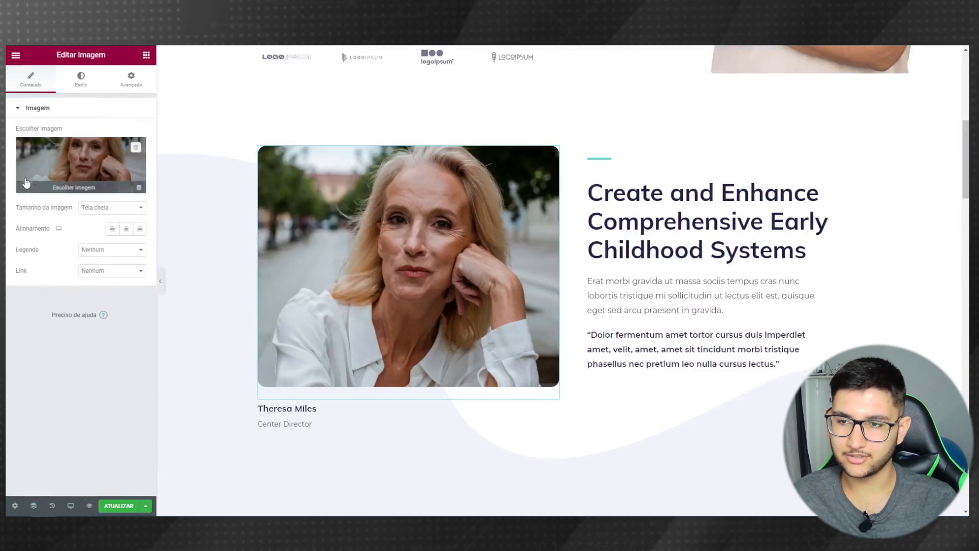
click(74, 186)
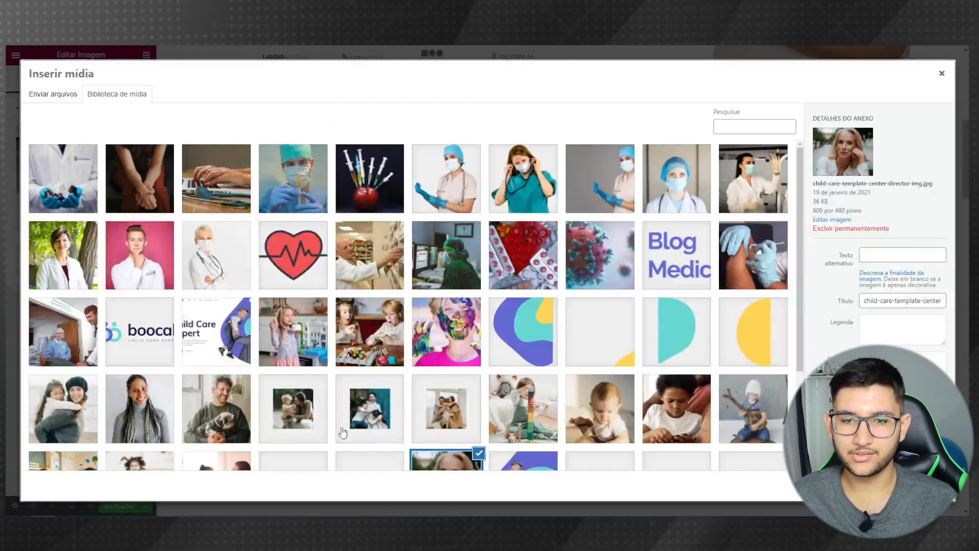
click(304, 184)
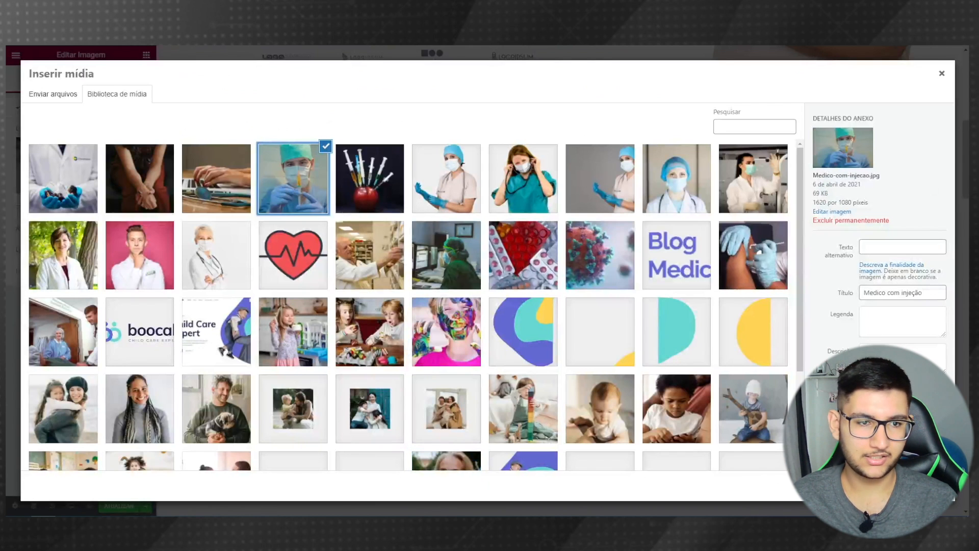
click(919, 486)
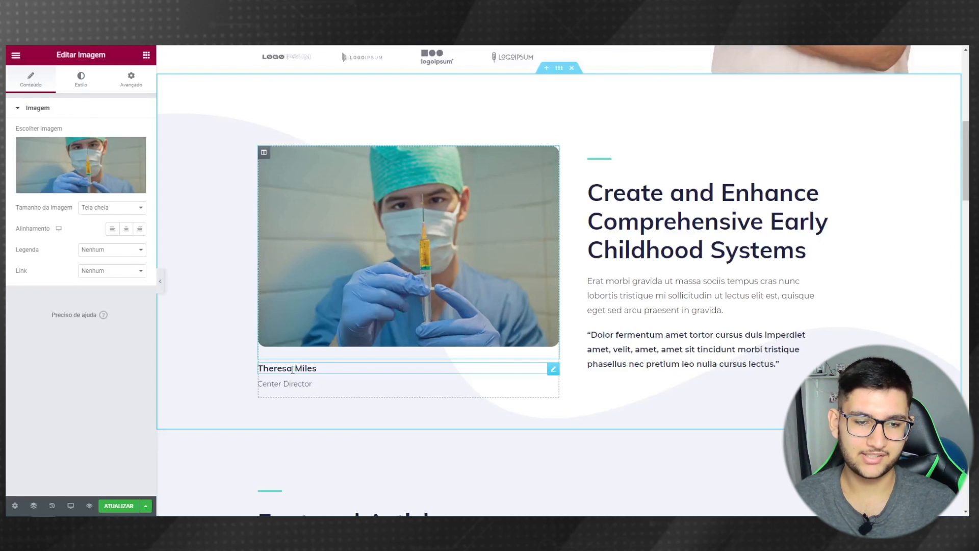
- Delete the name and job-title captions beneath the photo
right_click(276, 369)
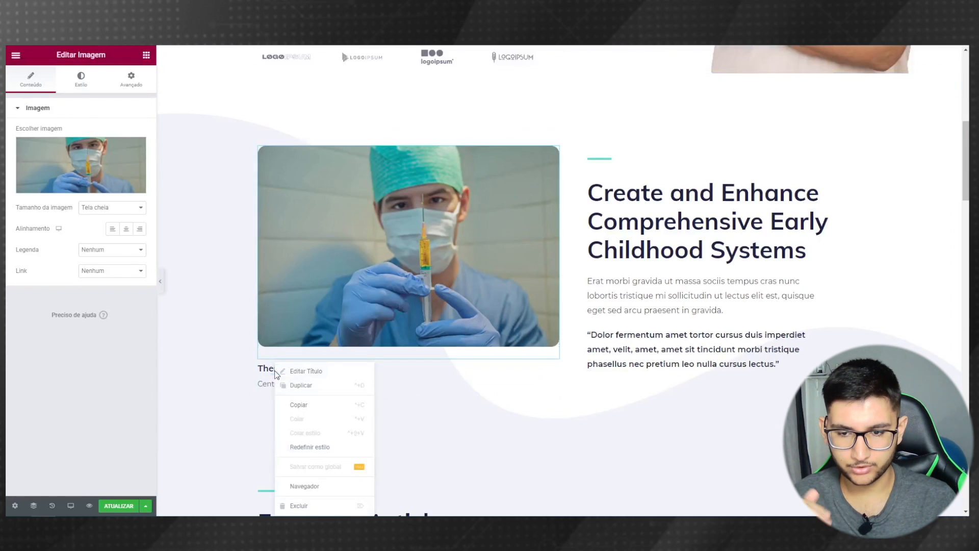
click(310, 505)
right_click(277, 369)
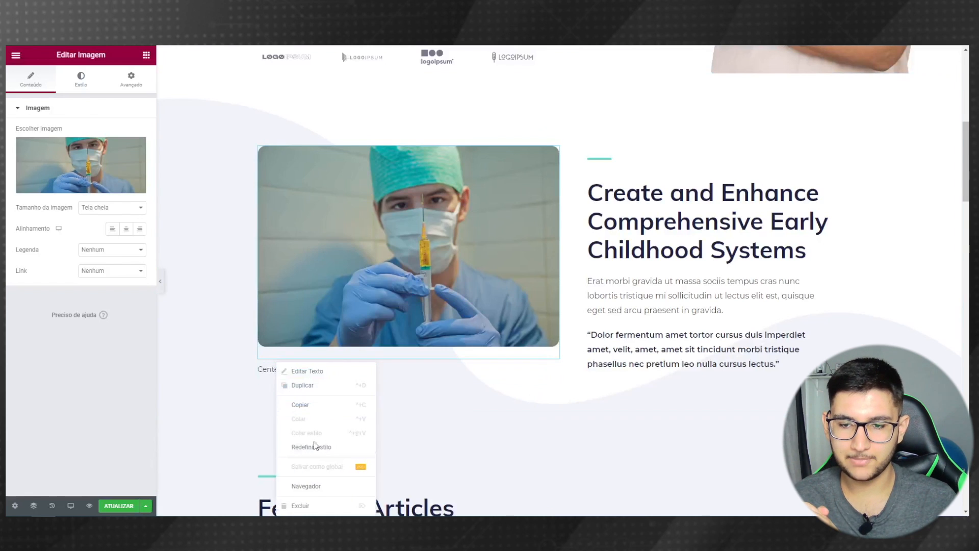
click(301, 506)
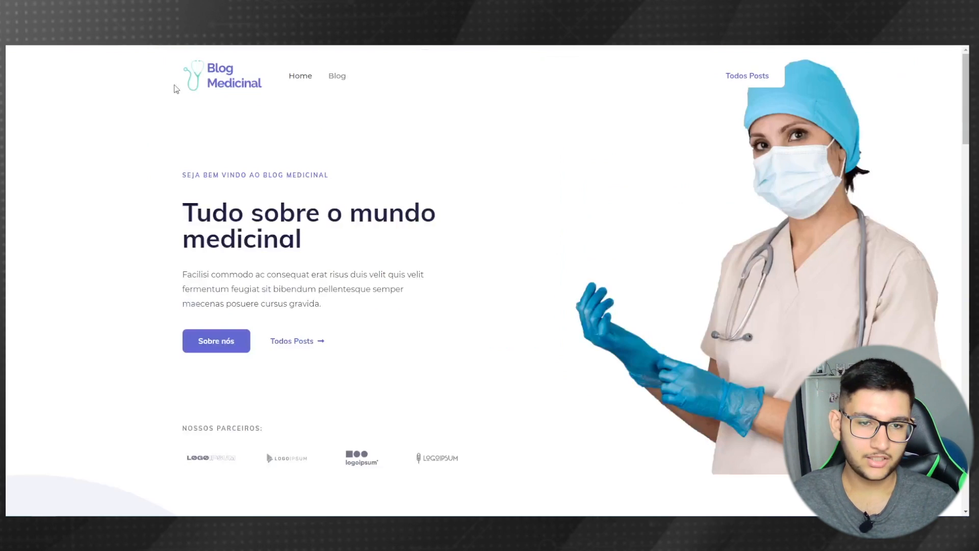
scroll(413, 286, down, 3)
- Paste 'Sua fonte de informação e conteúdo sobre medicina' into the section heading's Título
scroll(413, 287, down, 3)
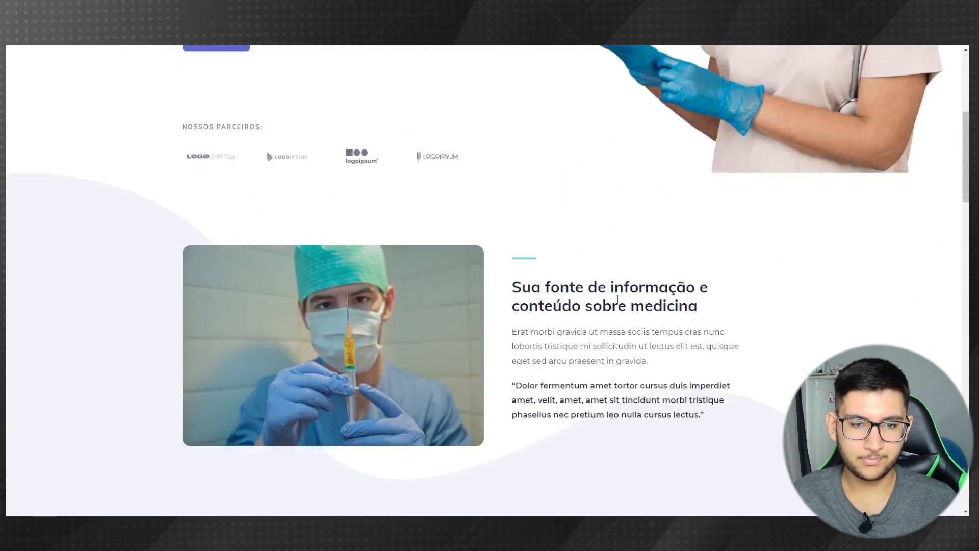
drag(694, 306, 516, 292)
key(ctrl+c)
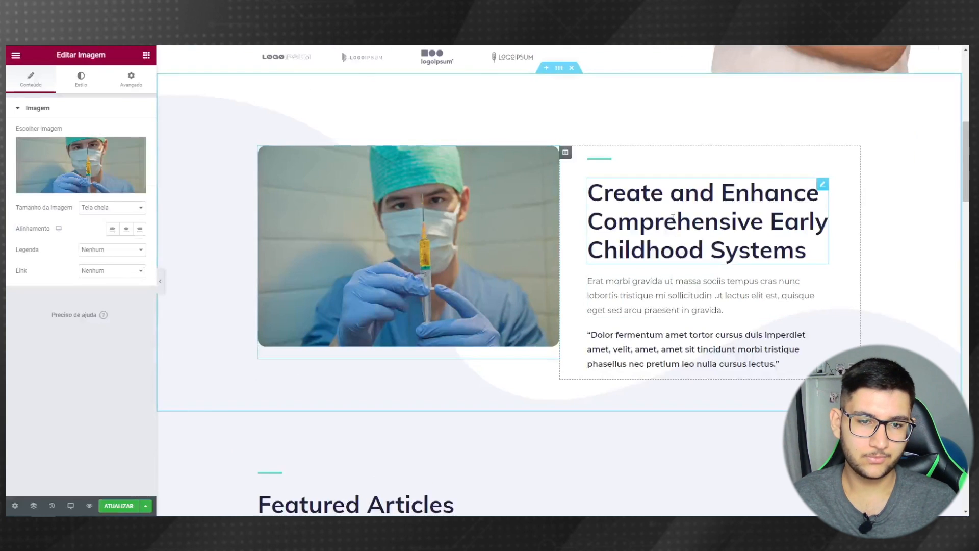
click(704, 220)
triple_click(57, 154)
key(ctrl+v)
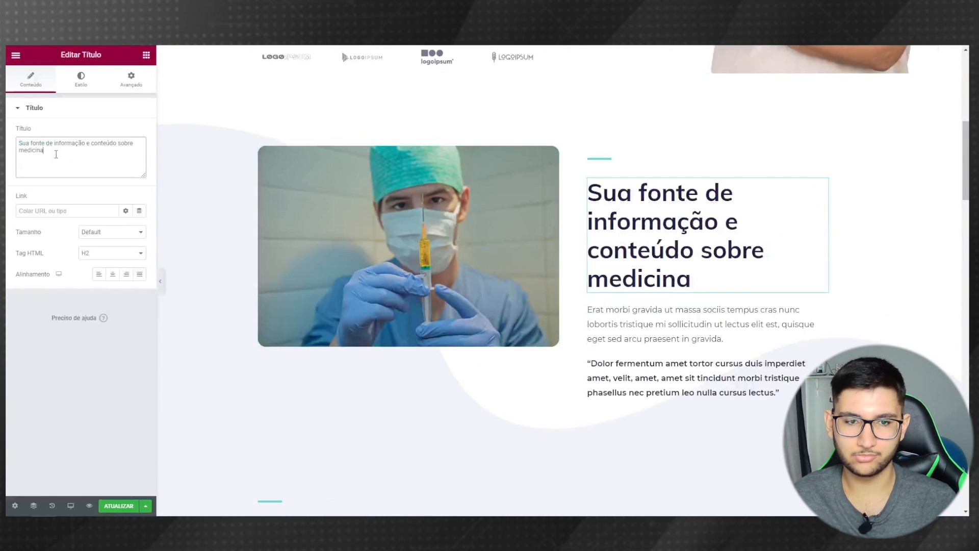
- Set the section heading's Tipografia size to 32 px and preview the result
click(80, 79)
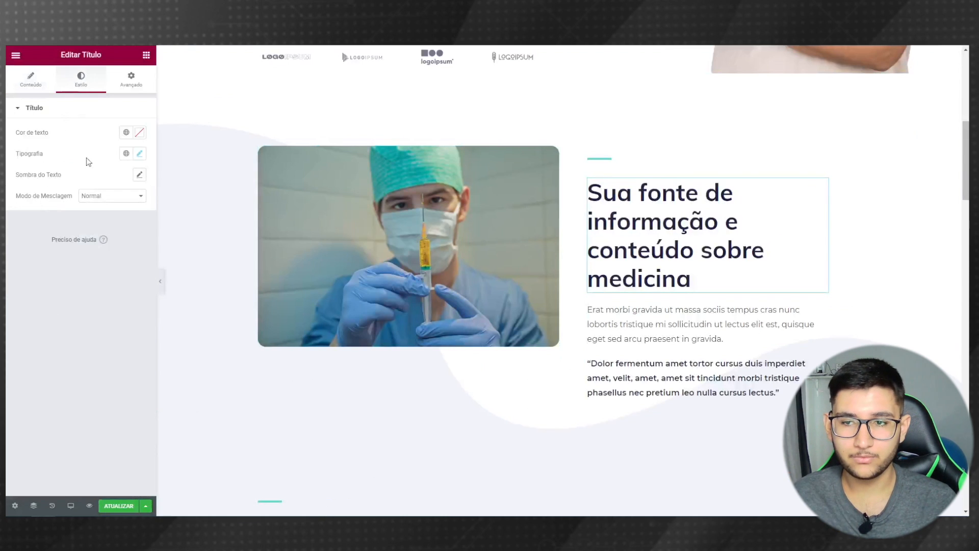
click(140, 154)
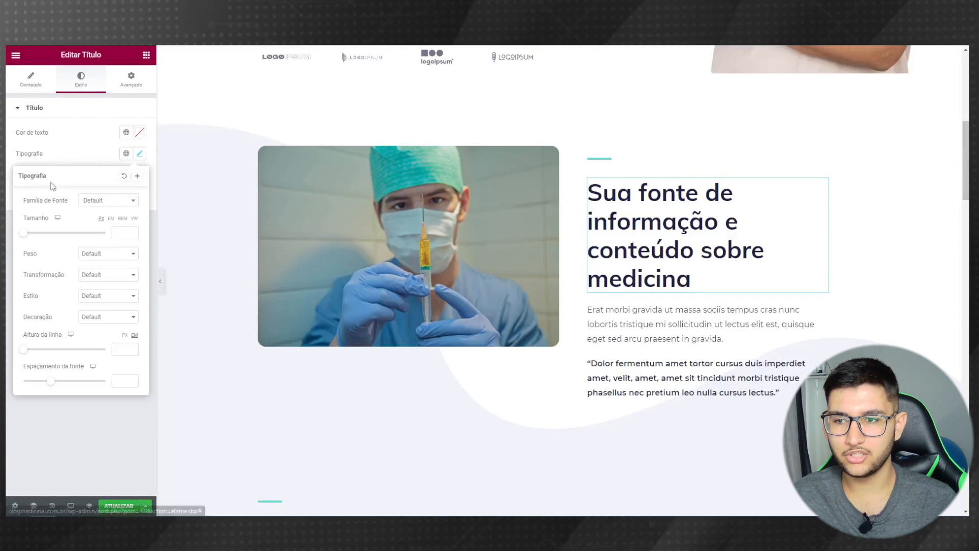
drag(24, 236, 36, 236)
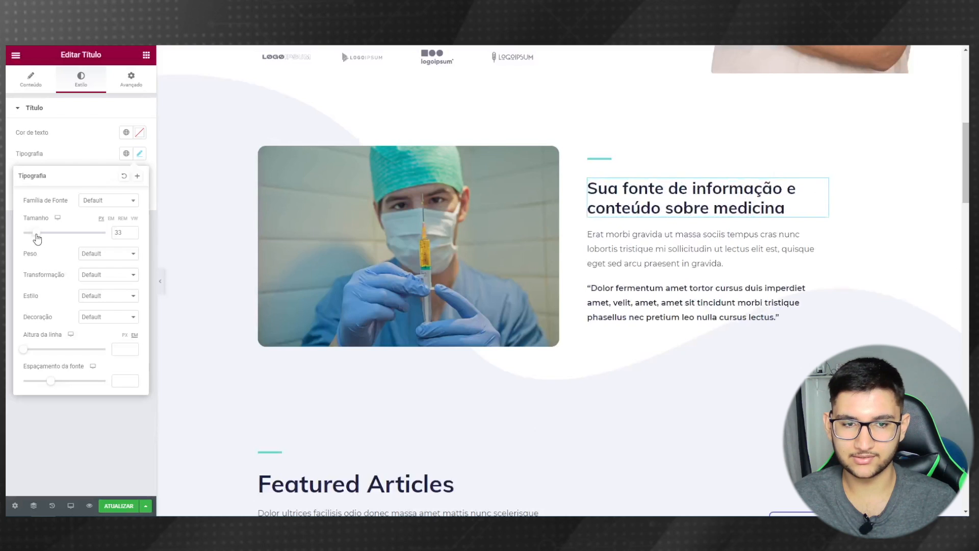
click(132, 235)
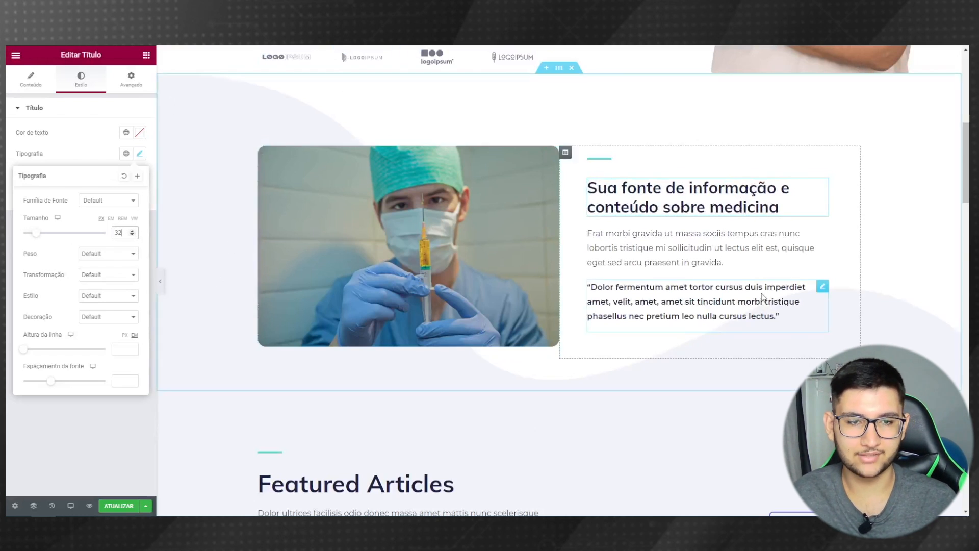
click(779, 316)
click(160, 282)
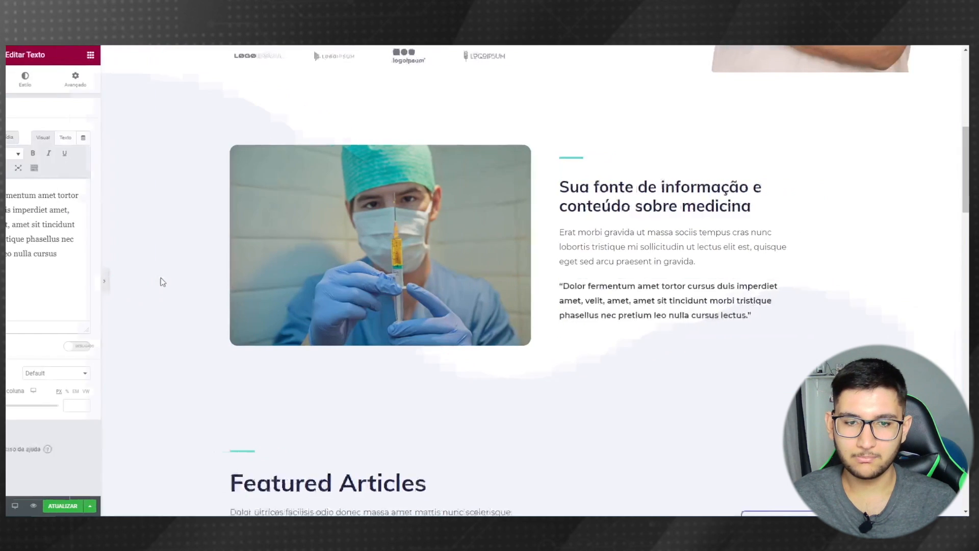
scroll(431, 351, up, 1)
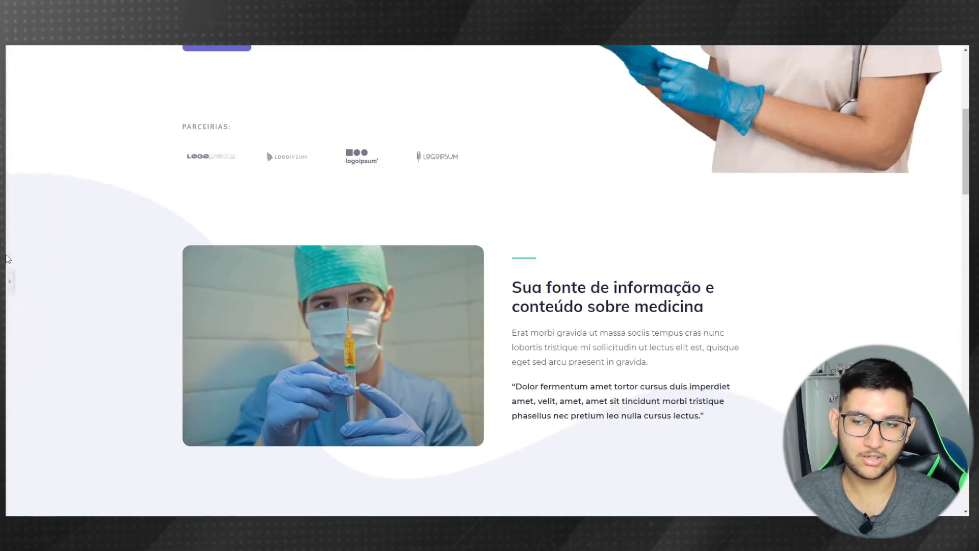
click(10, 281)
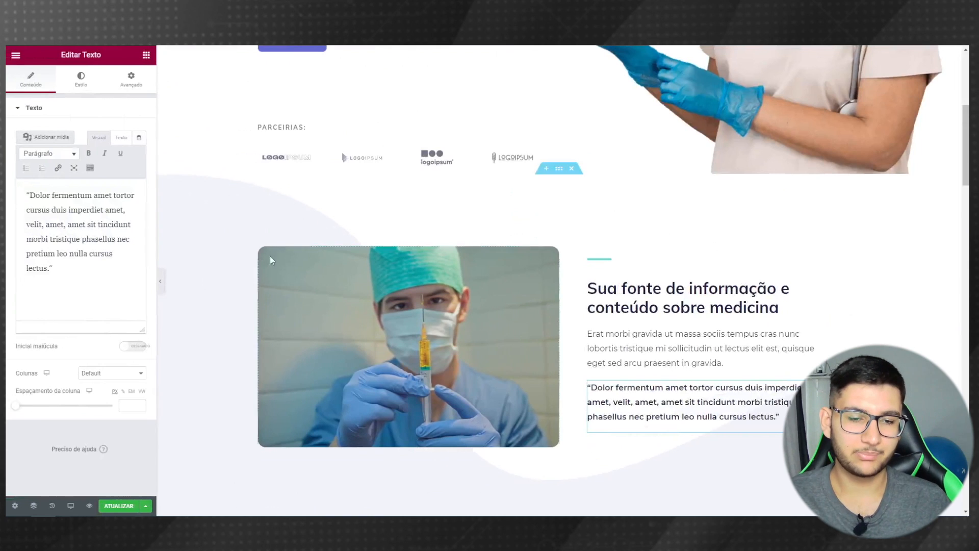
click(647, 347)
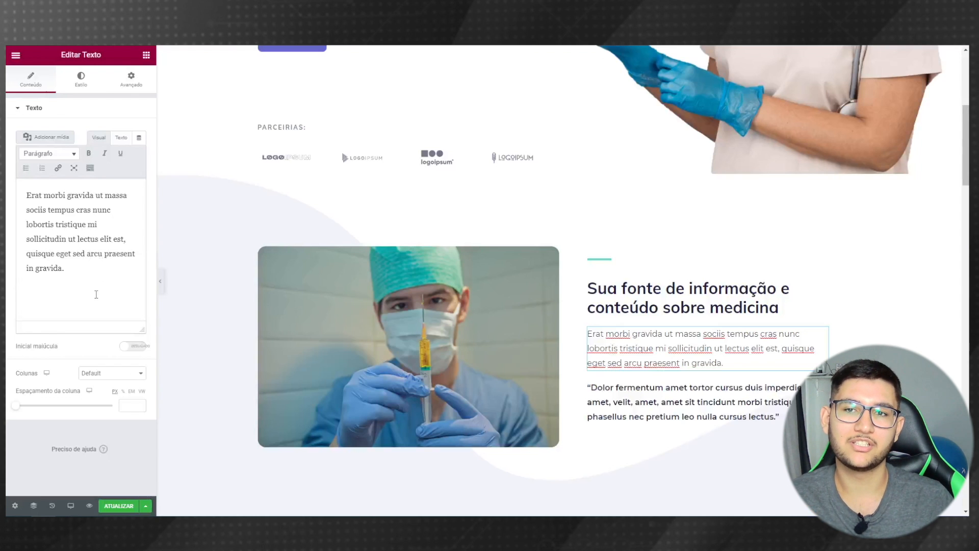
scroll(279, 277, down, 8)
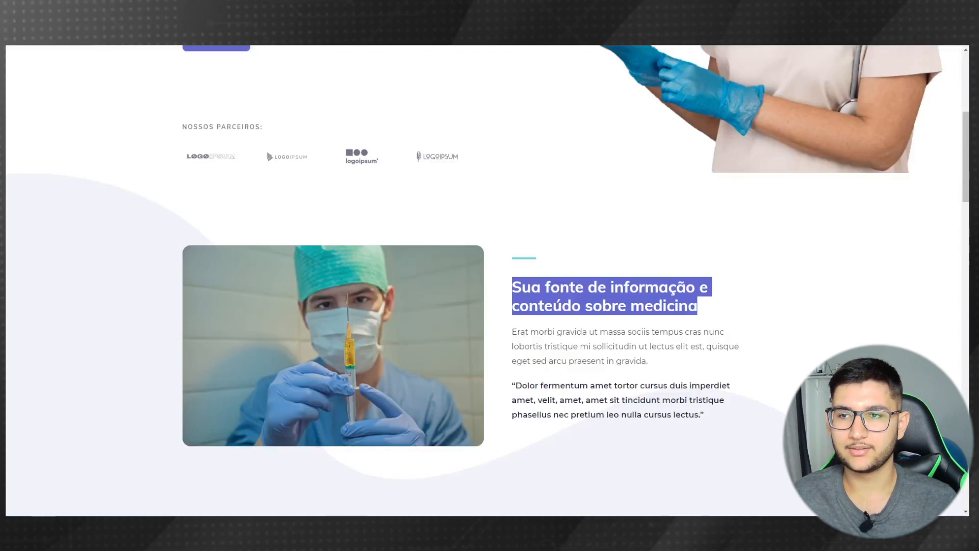
- Copy 'Principais Categorias' from the reference and replace the Featured Articles heading with it
scroll(216, 250, down, 8)
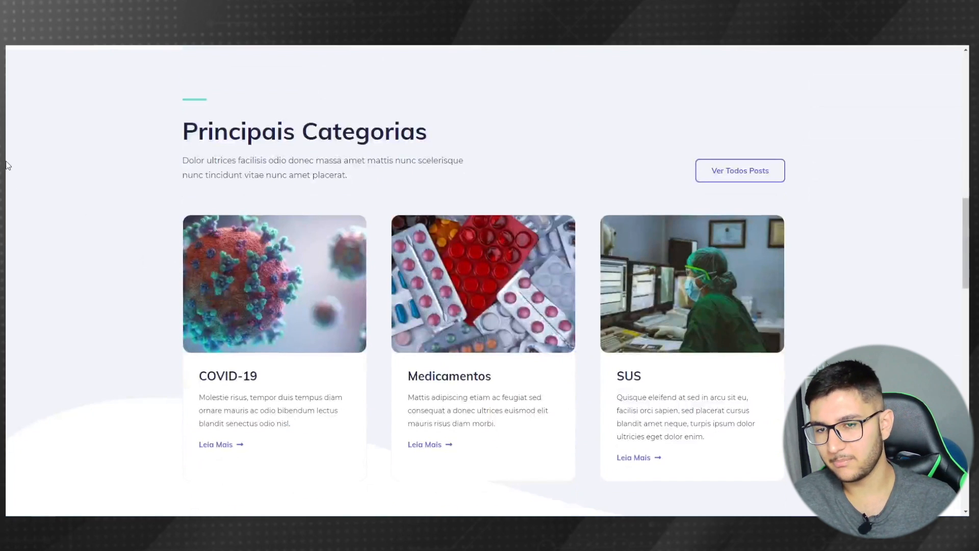
drag(436, 137, 188, 127)
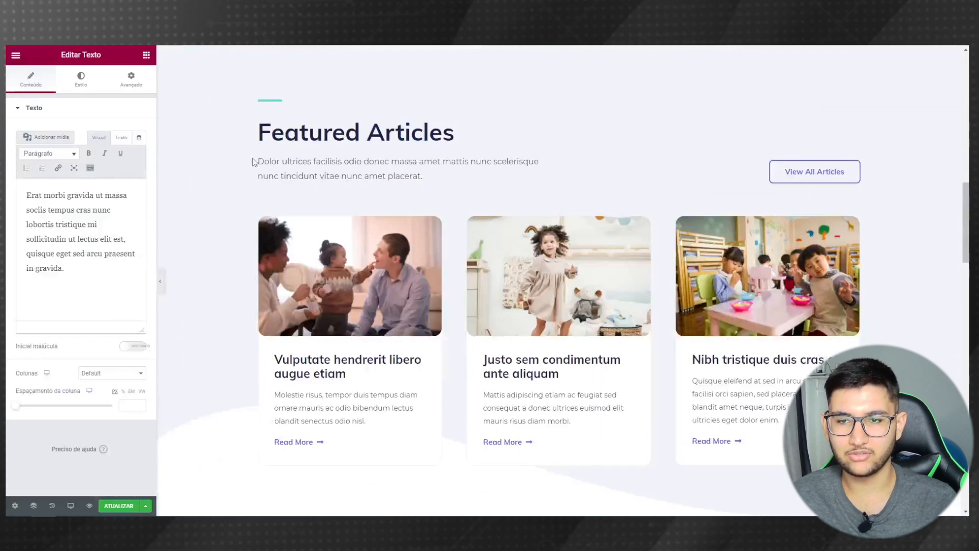
click(356, 132)
triple_click(61, 158)
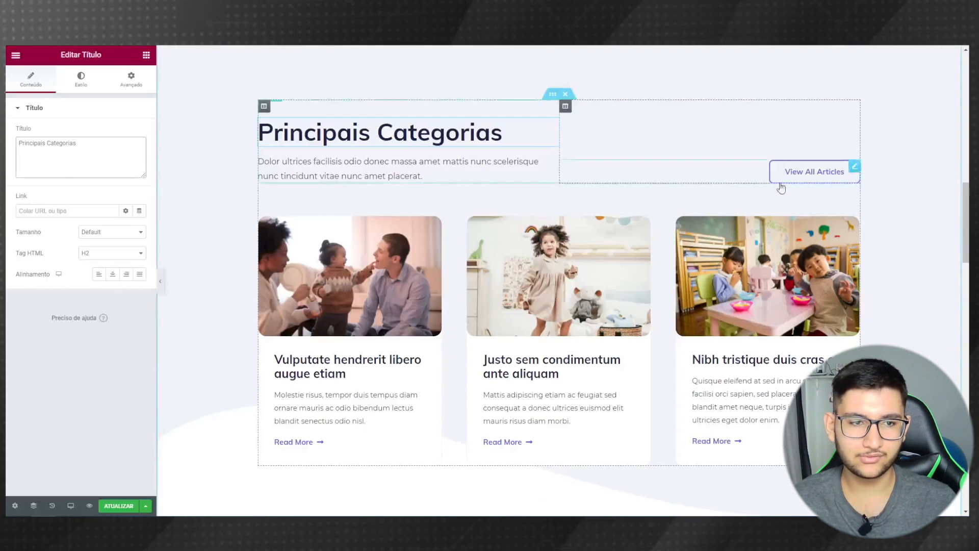
- Change the View All Articles button text to 'Ver todos posts'
click(809, 173)
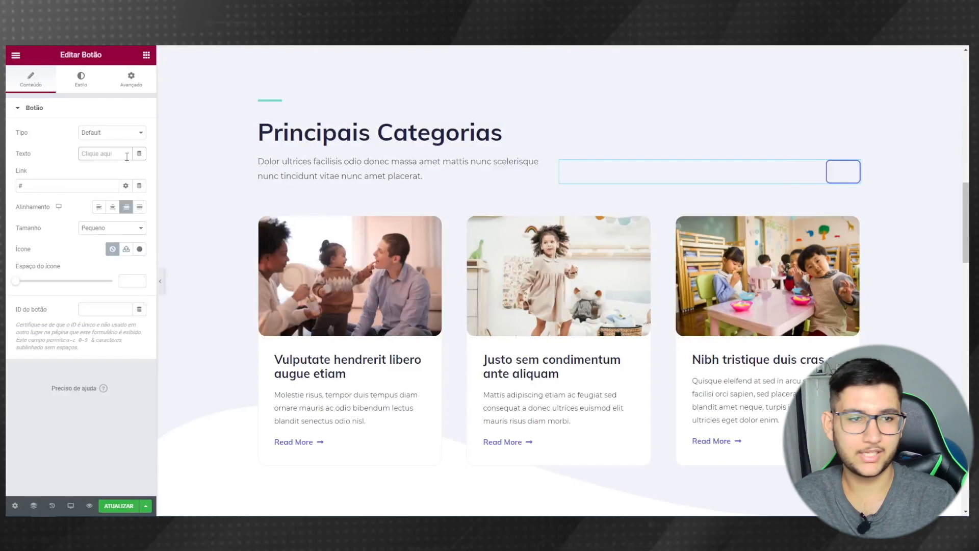
click(127, 153)
text(Ver todos posts)
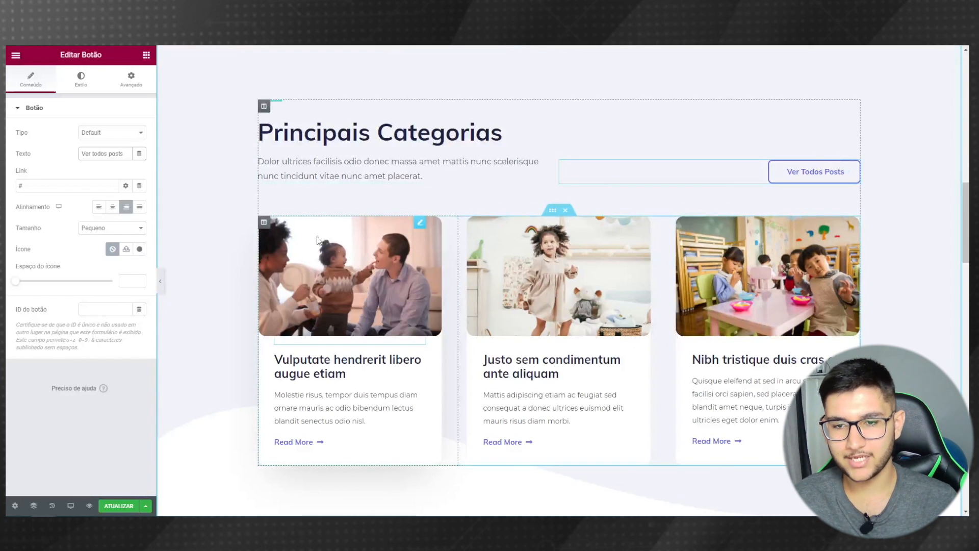
click(341, 272)
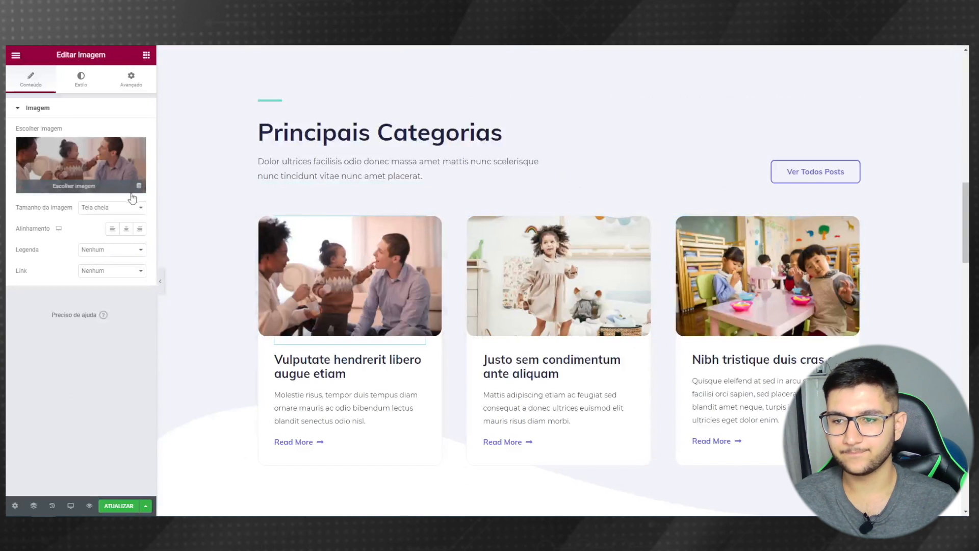
- Put the COVID-19 virus and pills photos into the first two cards, then choose the third card's image
click(95, 189)
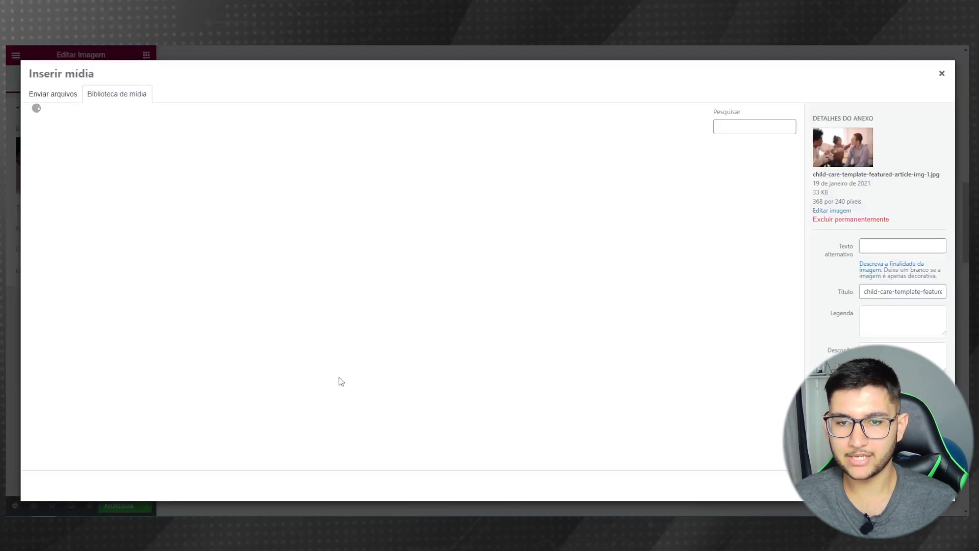
right_click(398, 199)
click(314, 134)
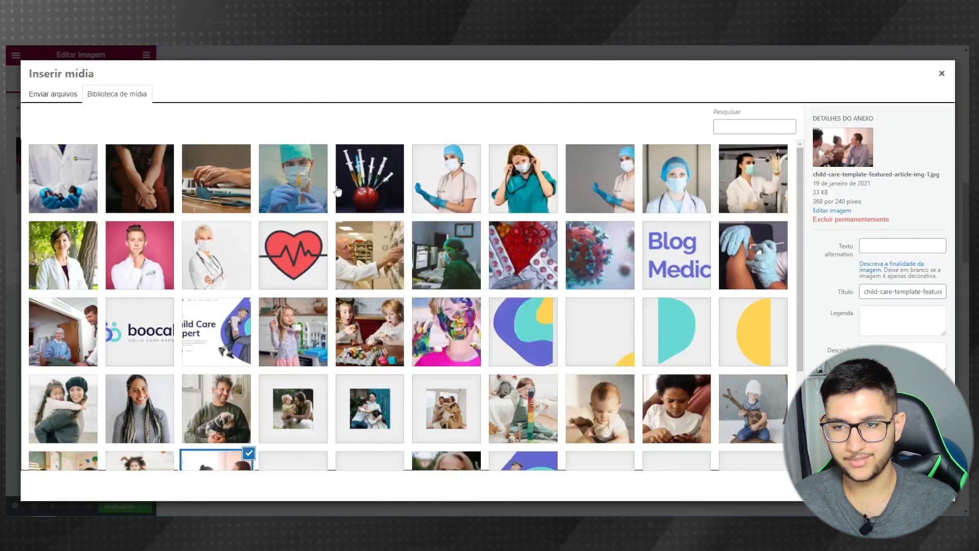
click(620, 254)
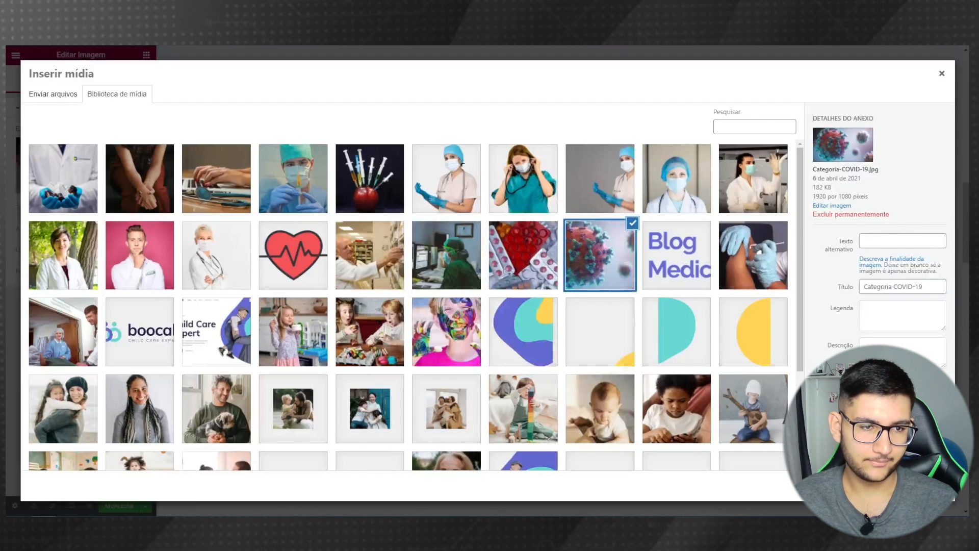
click(920, 486)
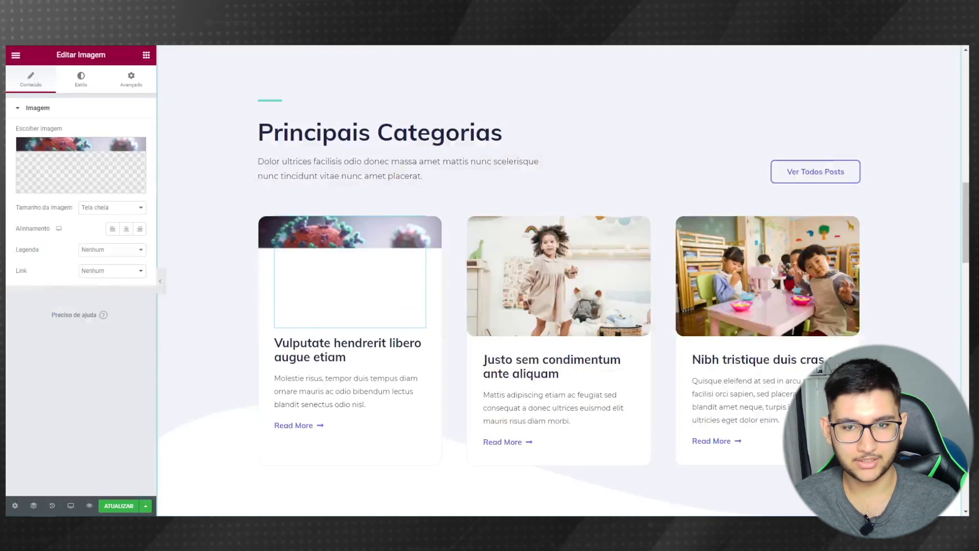
click(568, 302)
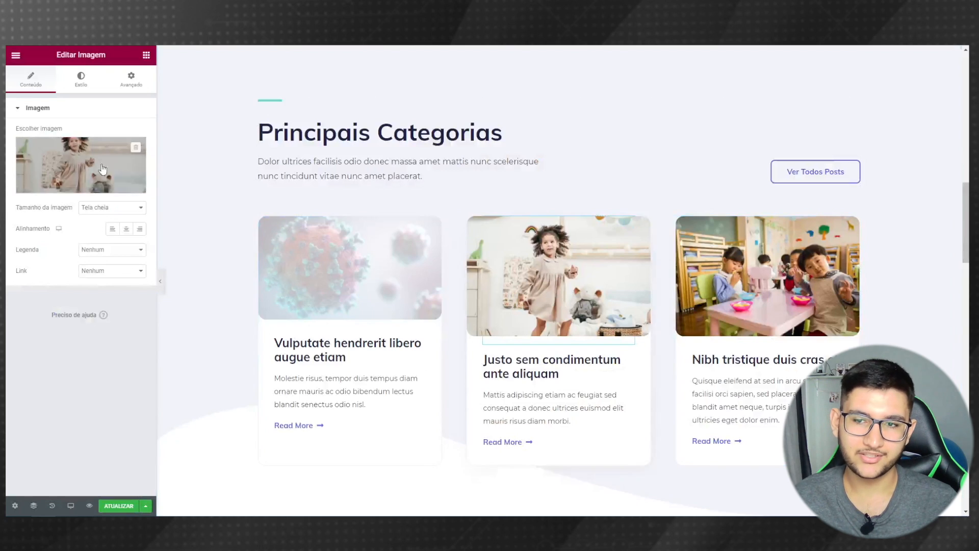
click(64, 160)
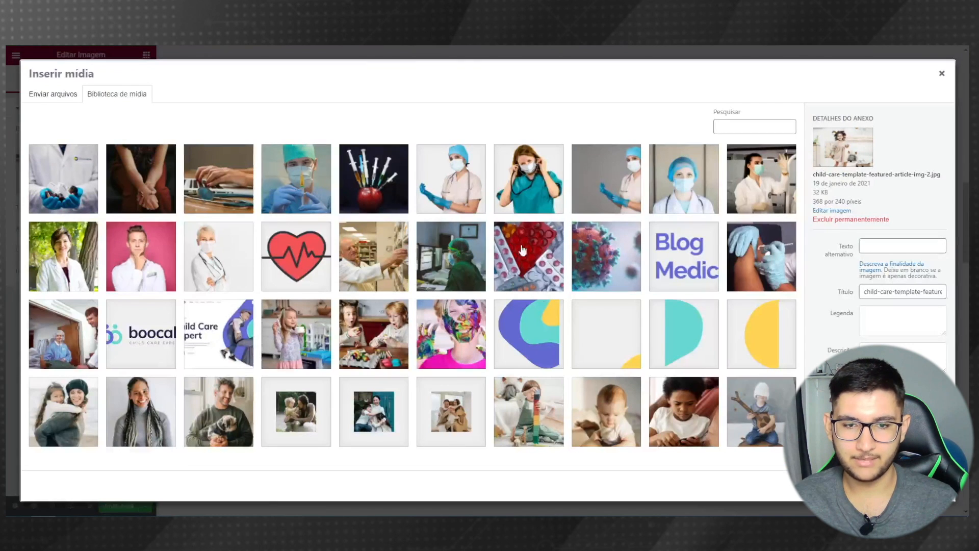
click(527, 268)
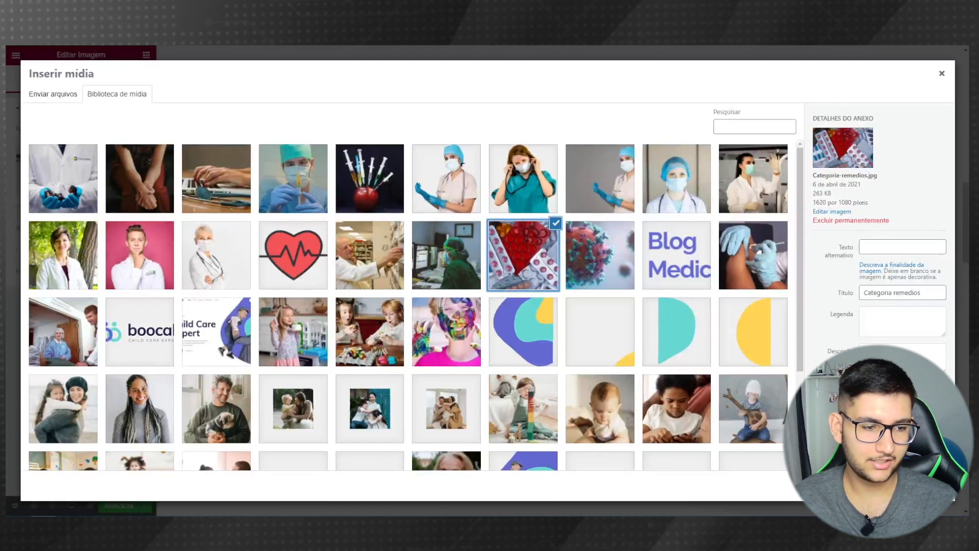
click(920, 485)
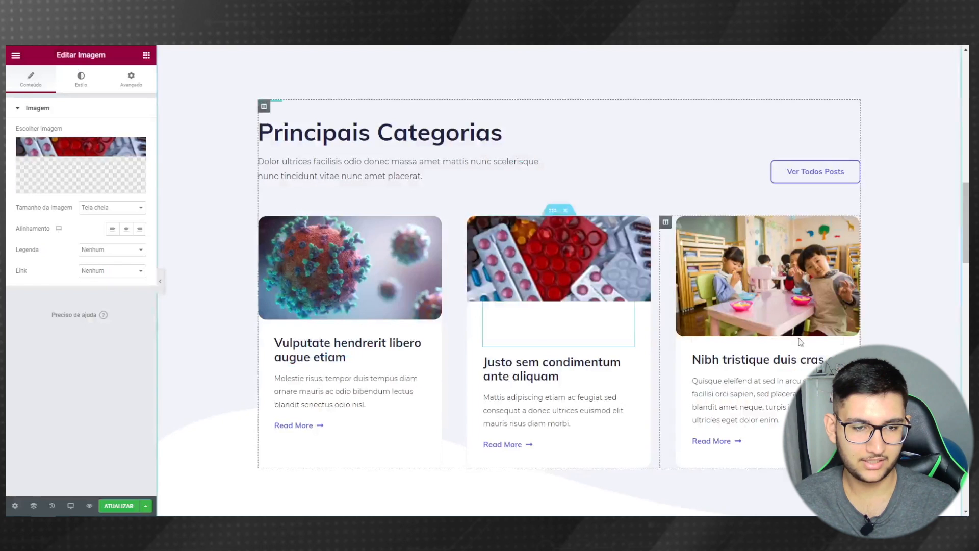
click(699, 298)
click(81, 165)
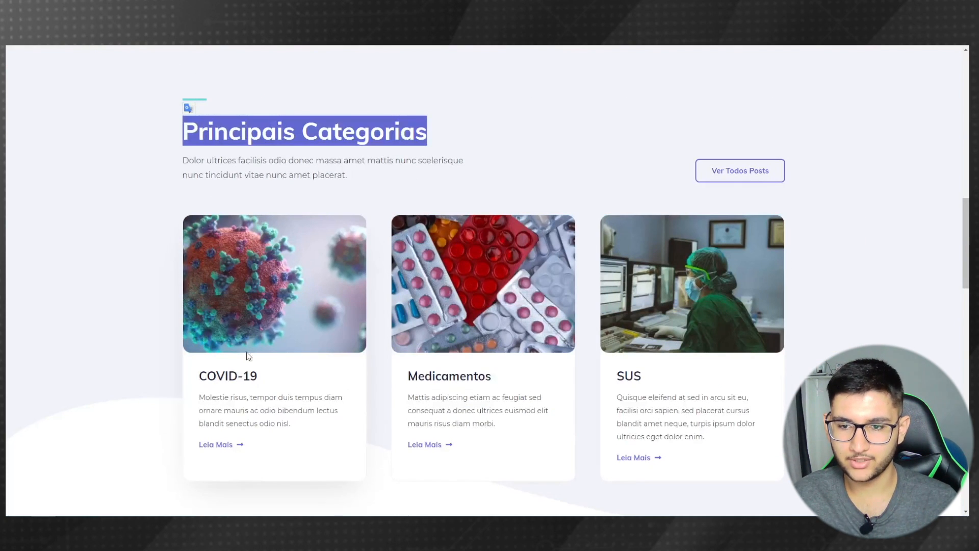
- Paste COVID-19 and Medicamentos from the reference into the first two card titles, and type SUS for the third
triple_click(218, 376)
key(ctrl+c)
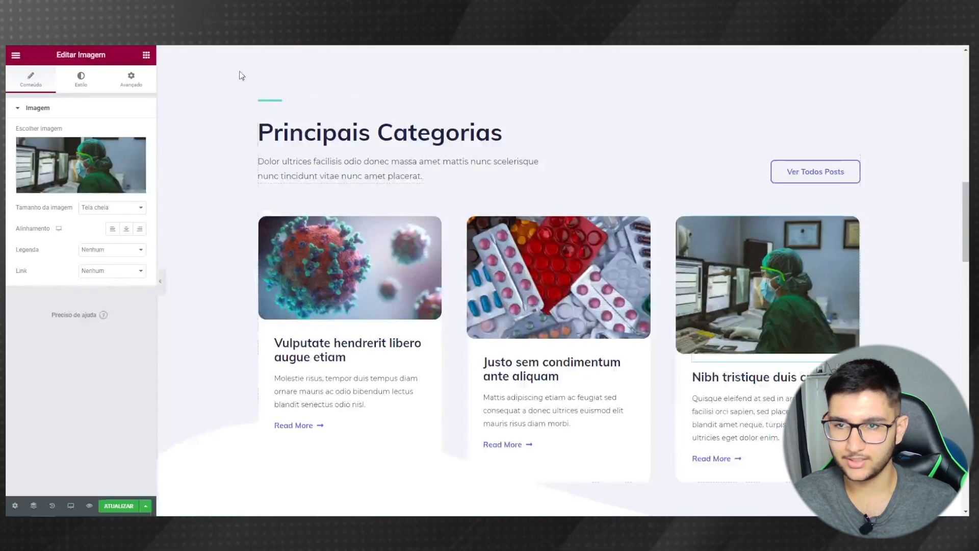
click(347, 350)
triple_click(61, 148)
key(ctrl+v)
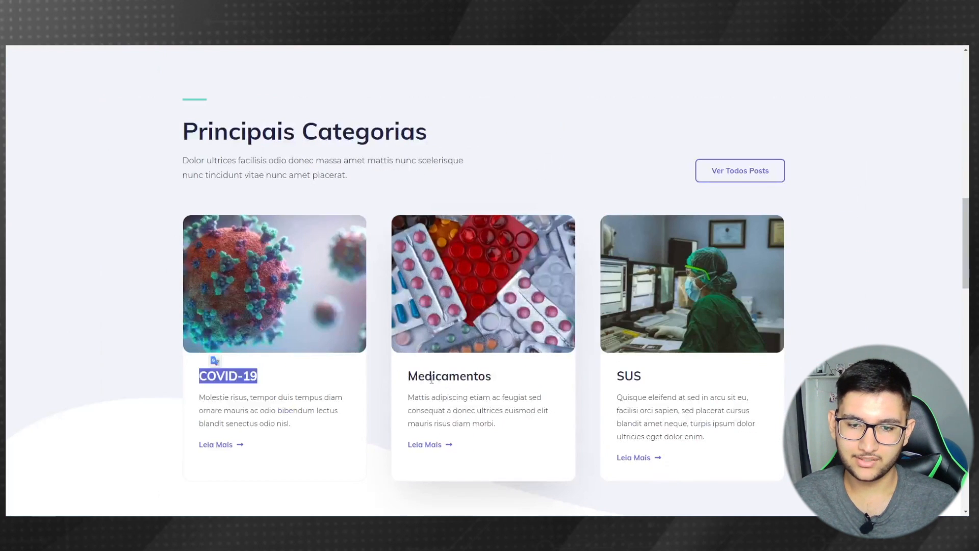
triple_click(431, 378)
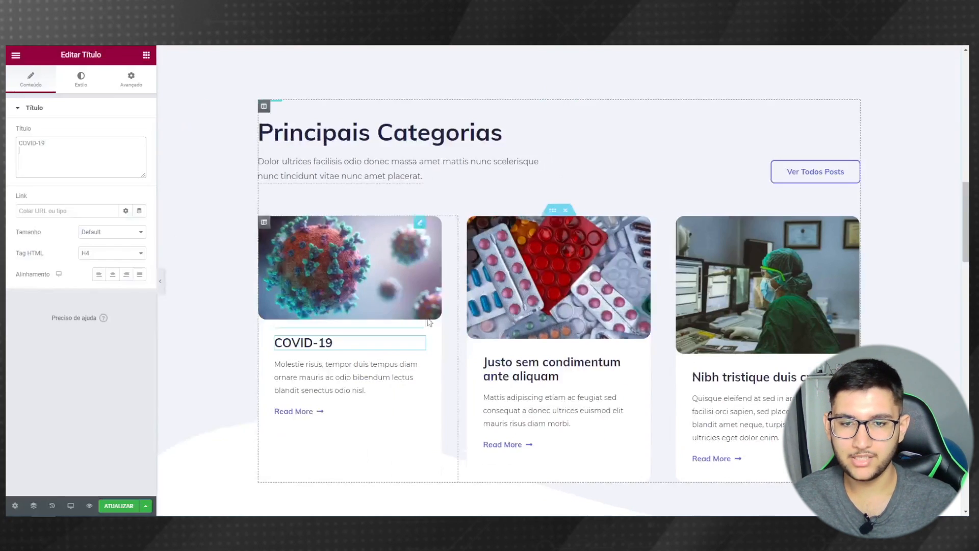
click(586, 367)
triple_click(62, 148)
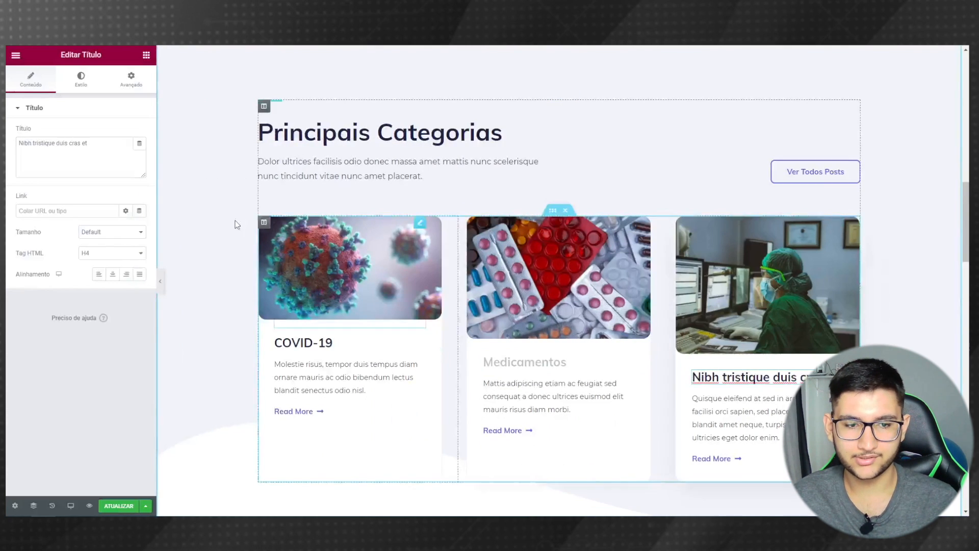
triple_click(53, 160)
text(SUS)
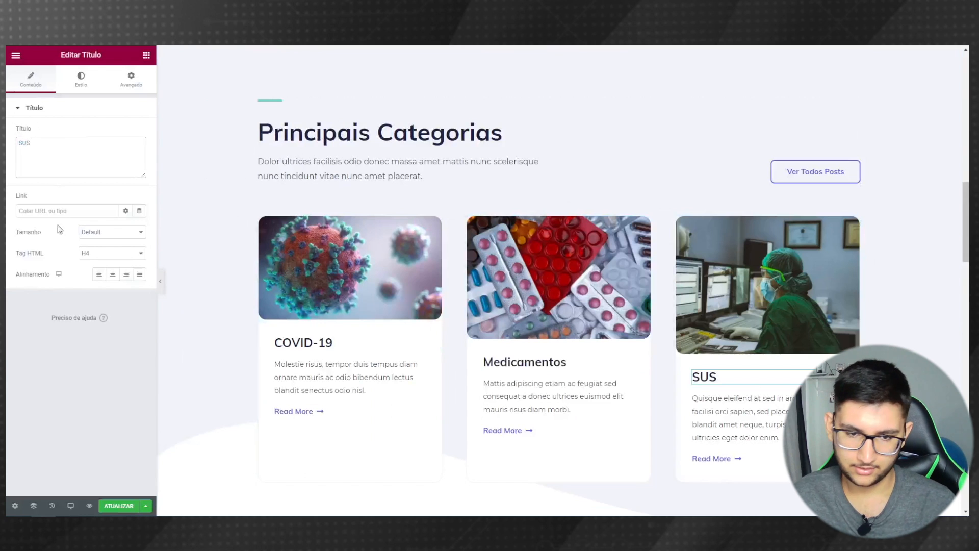
click(158, 280)
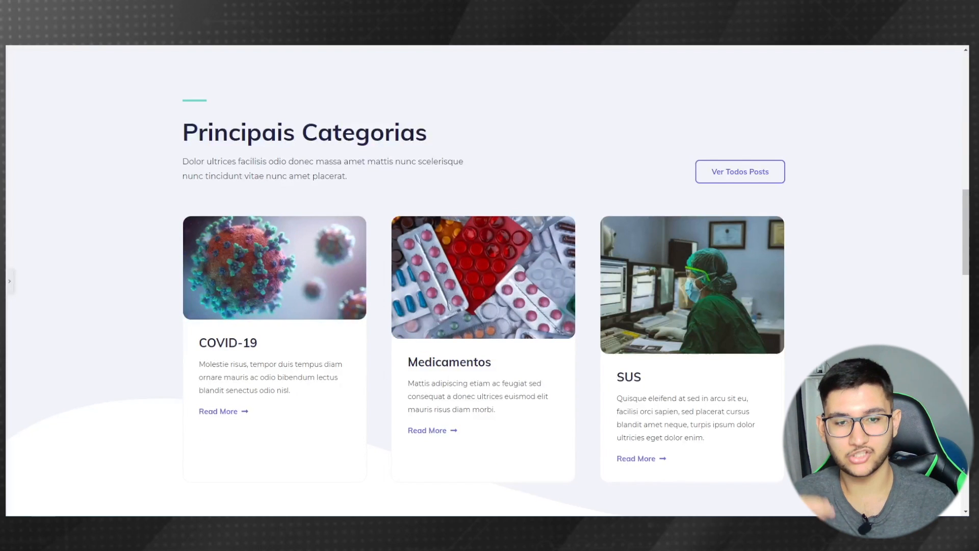
- Set the COVID-19 card image to a custom 400 × 300 image size
click(9, 281)
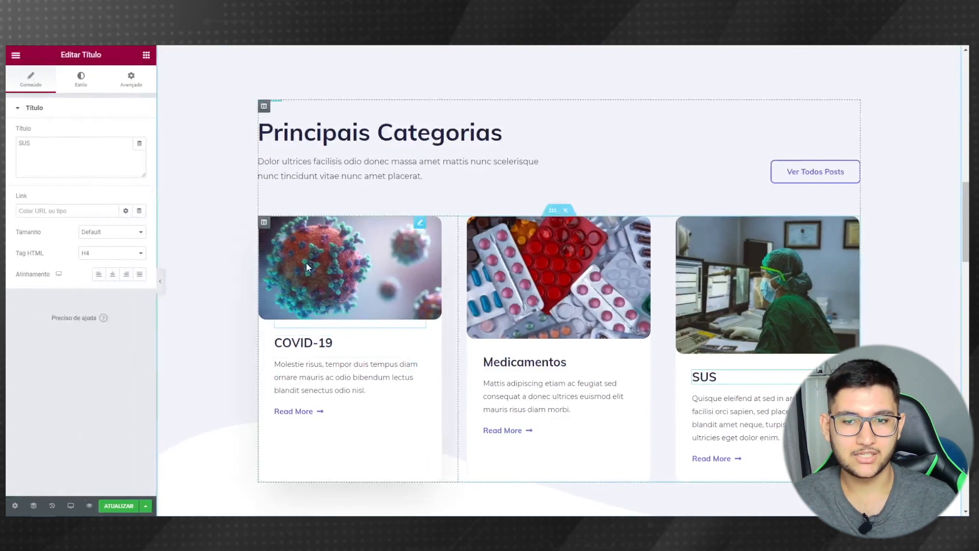
click(339, 263)
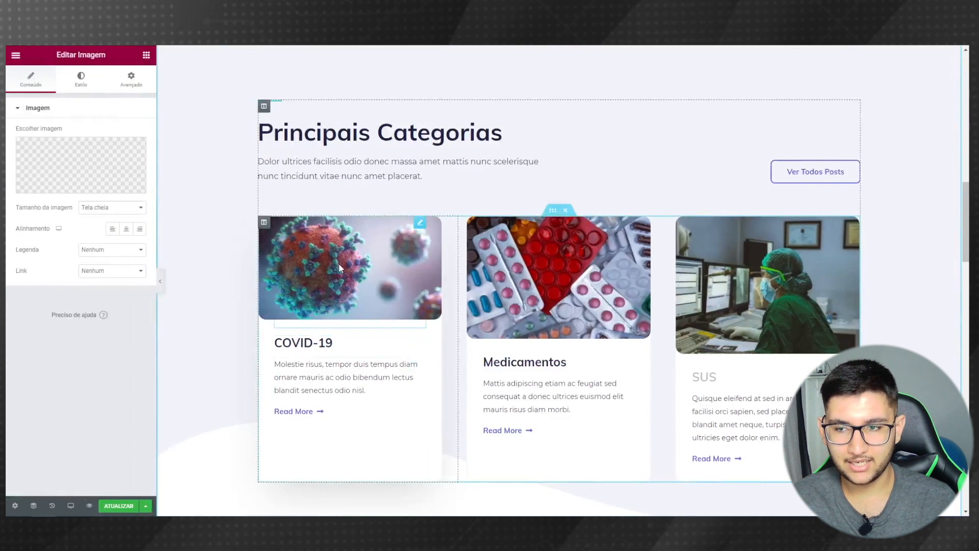
click(97, 209)
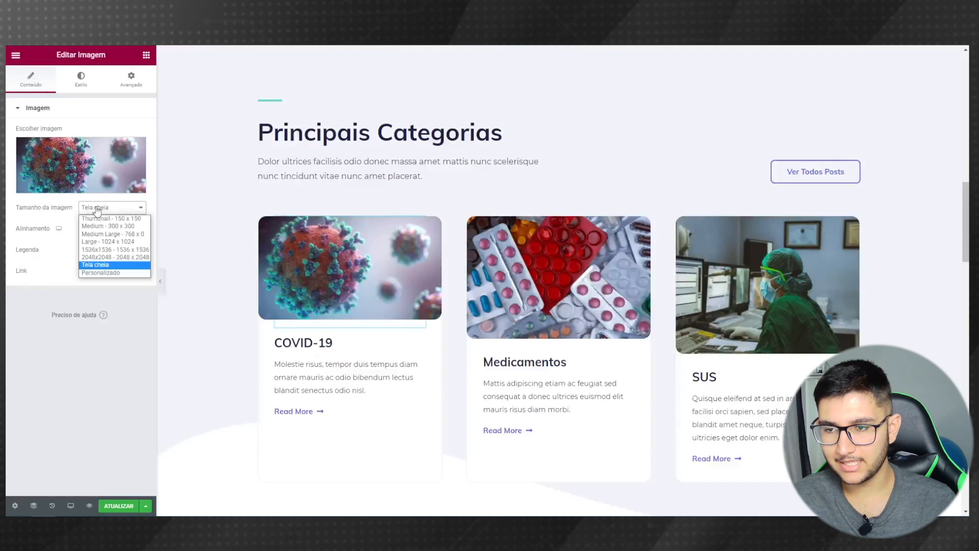
click(115, 272)
click(23, 260)
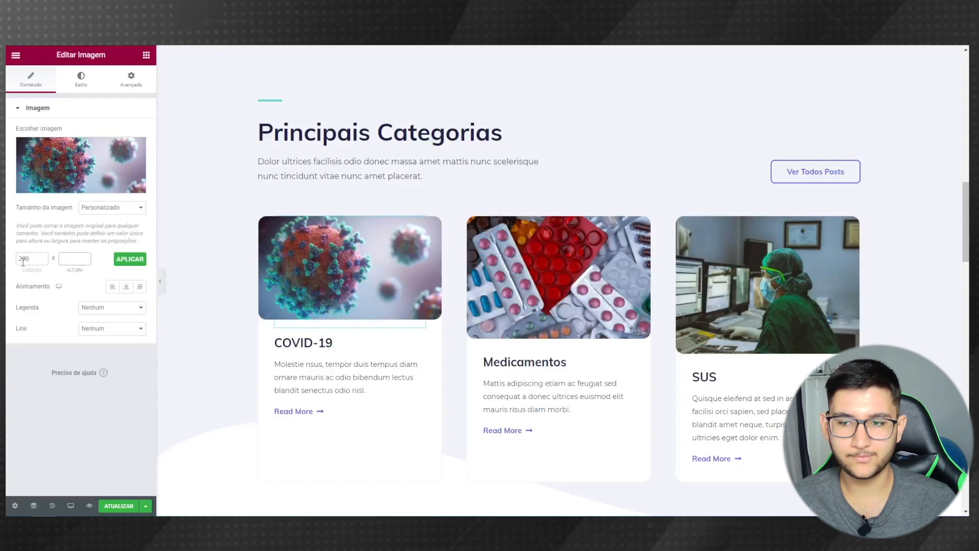
click(127, 265)
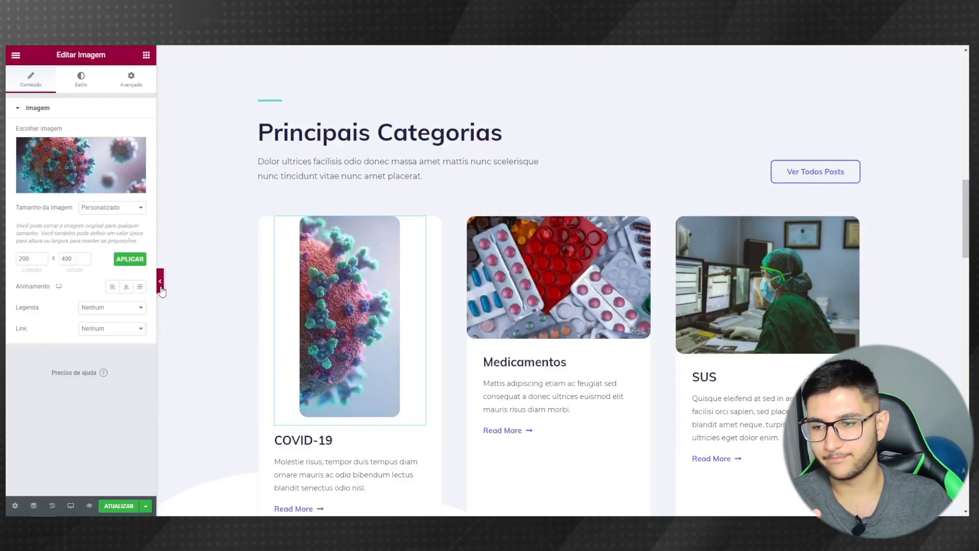
drag(31, 261, 8, 286)
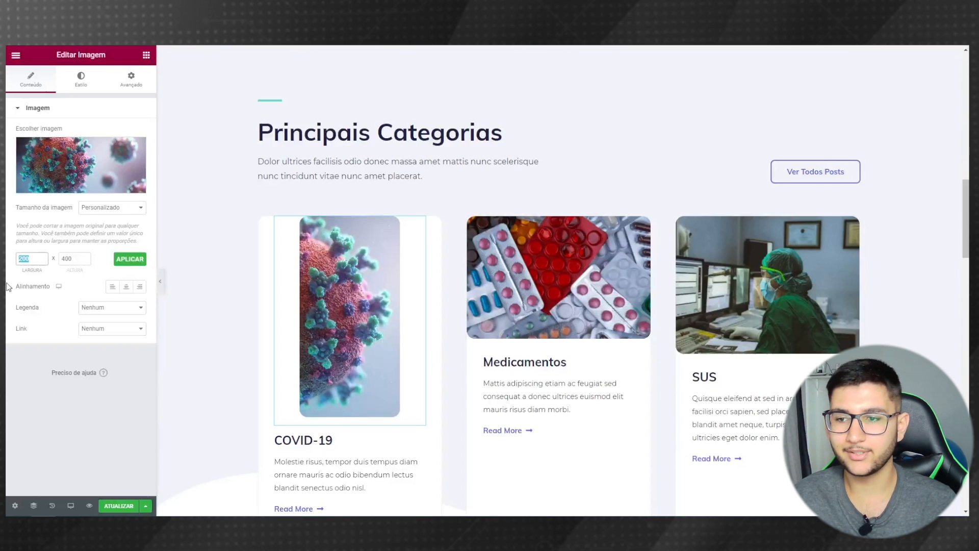
text(400)
key(Tab)
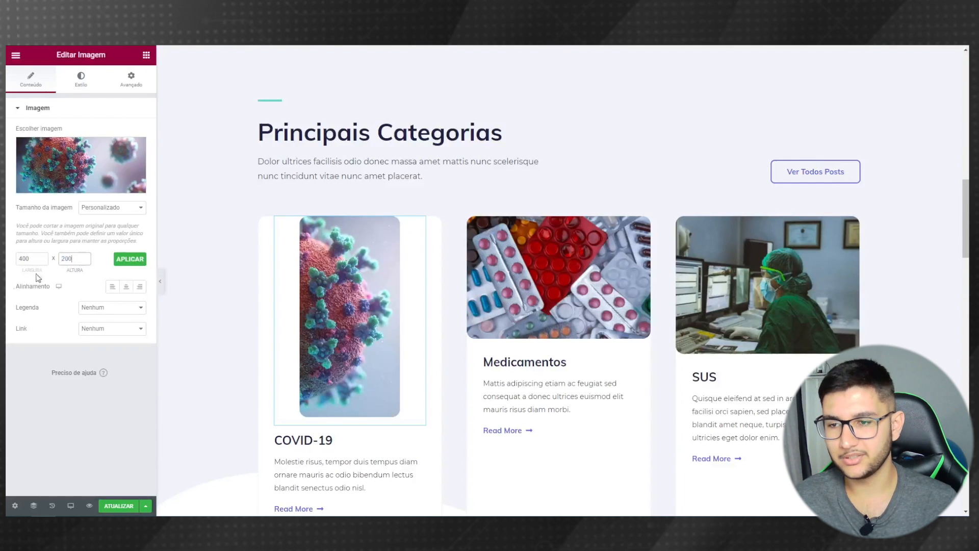
click(130, 260)
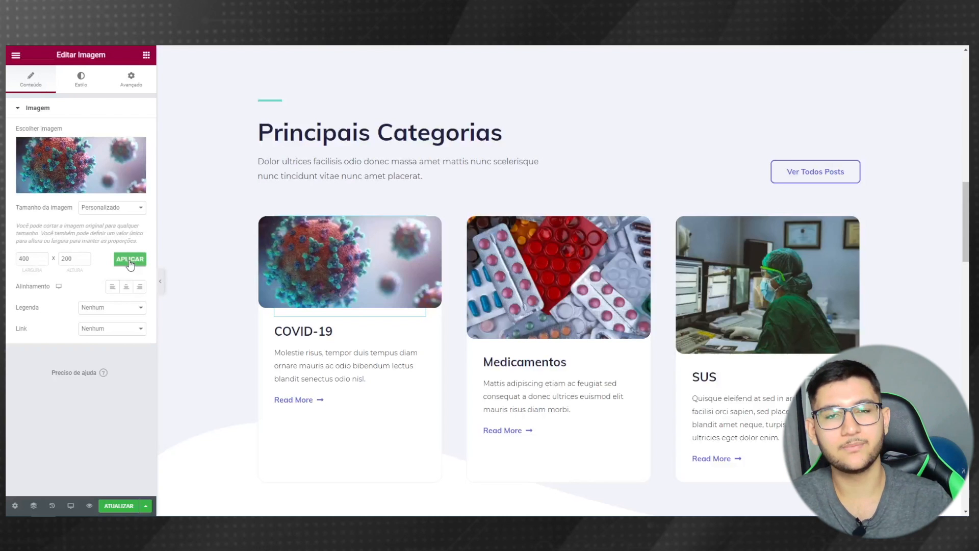
click(73, 263)
double_click(72, 264)
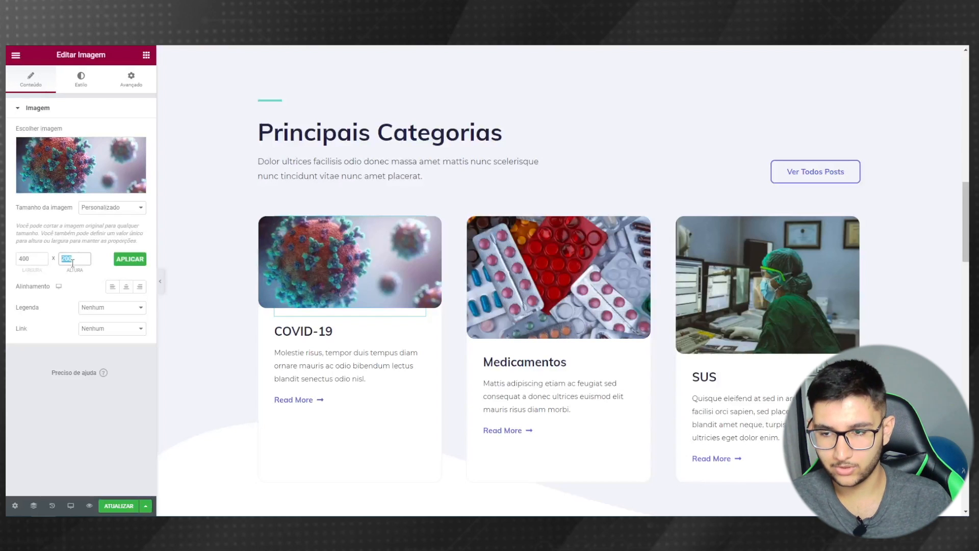
click(123, 263)
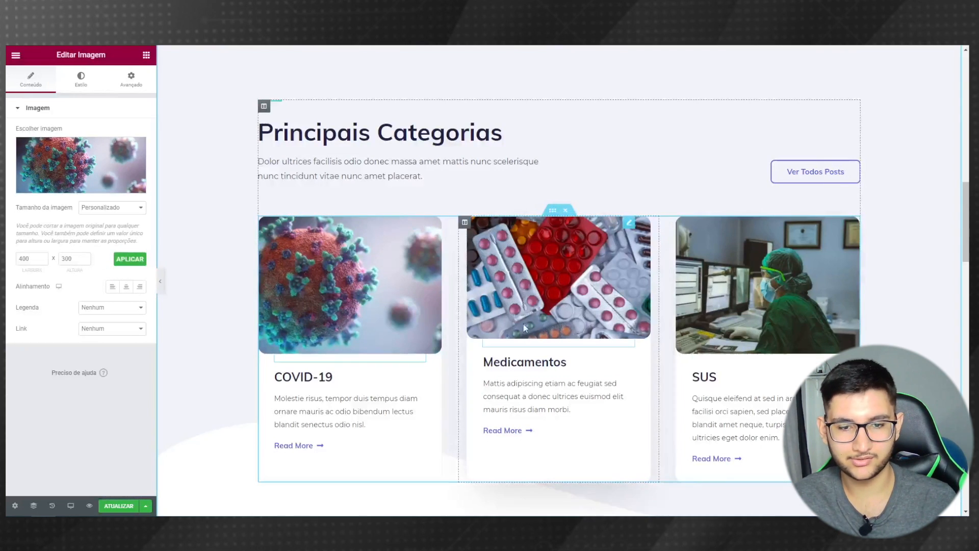
- Give the Medicamentos card image a custom 400 × 300 size
click(558, 324)
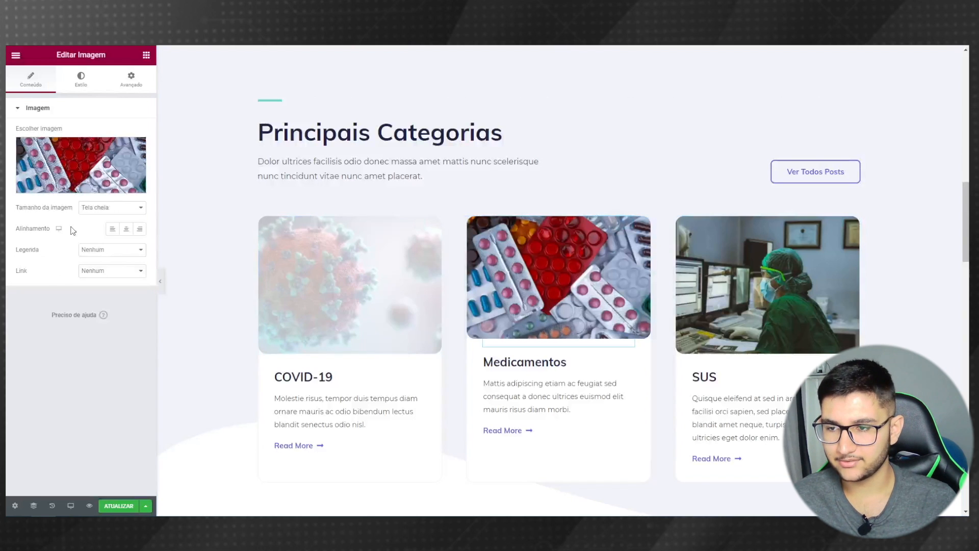
click(97, 207)
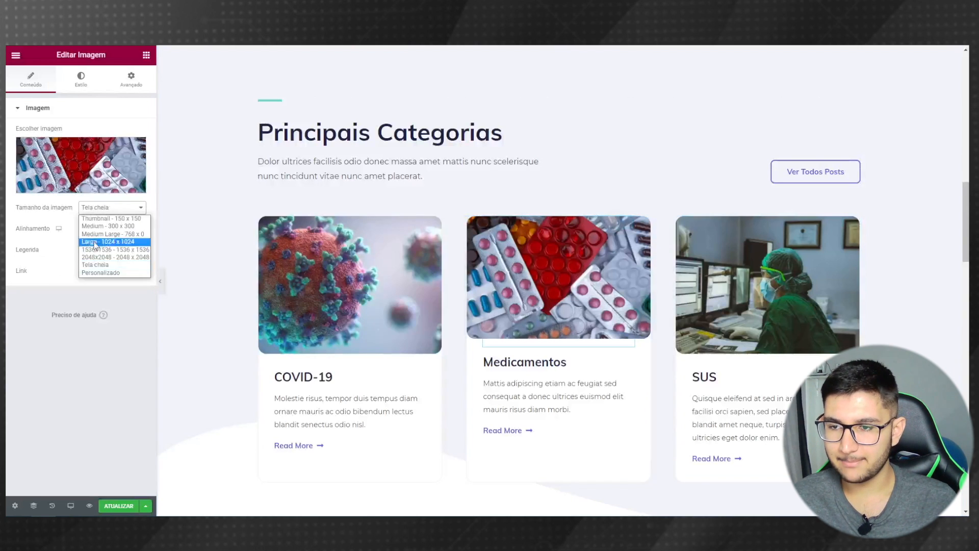
click(109, 272)
click(39, 258)
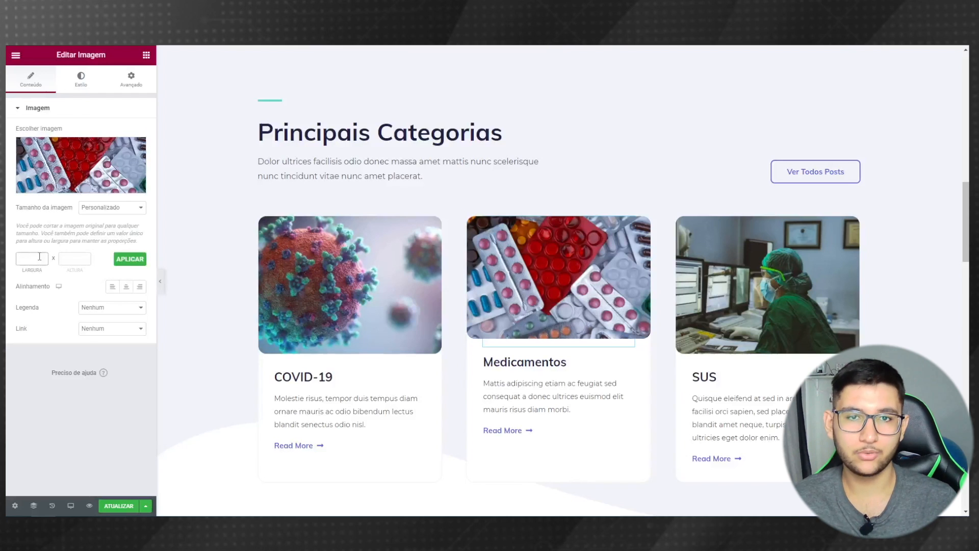
text(400)
key(Tab)
text(300)
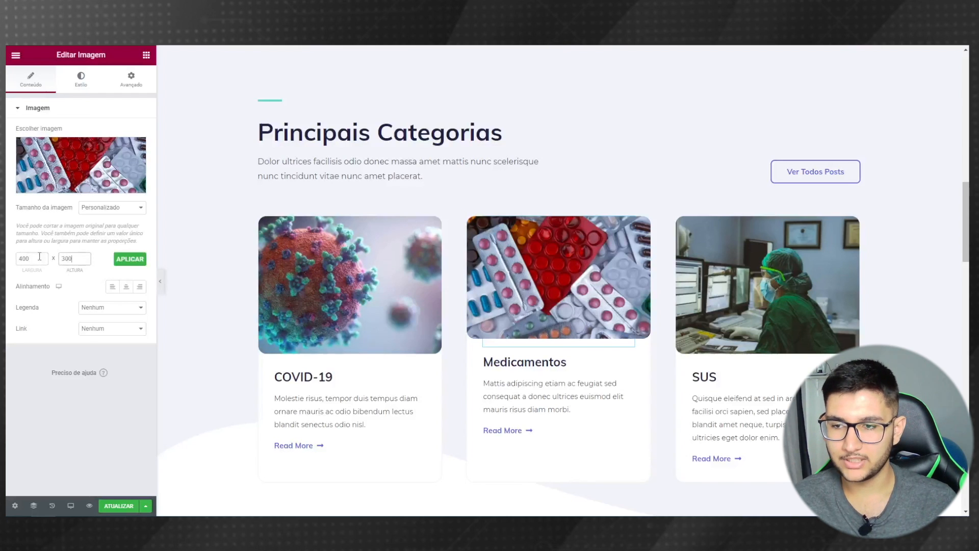
click(131, 262)
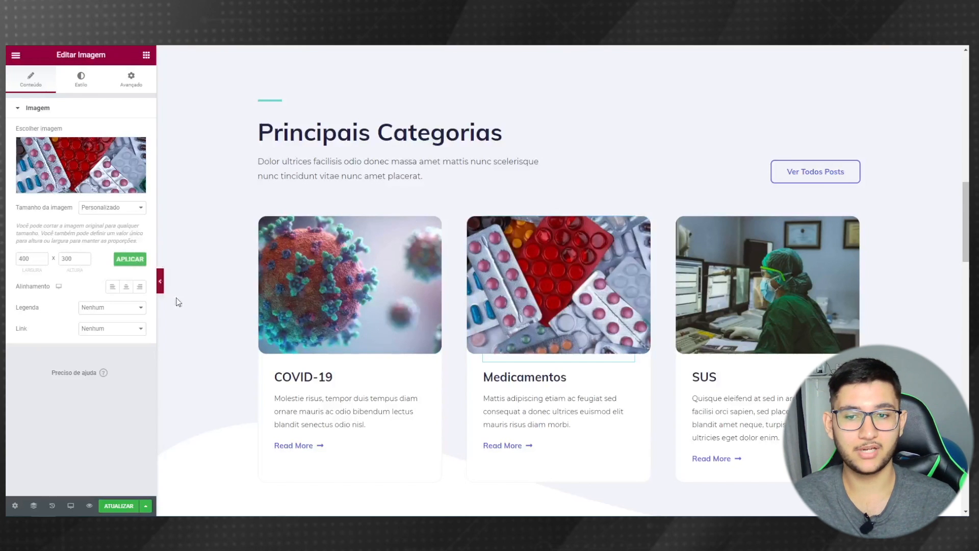
- Apply the custom 400 × 300 size to the SUS card image and preview the cards
click(736, 312)
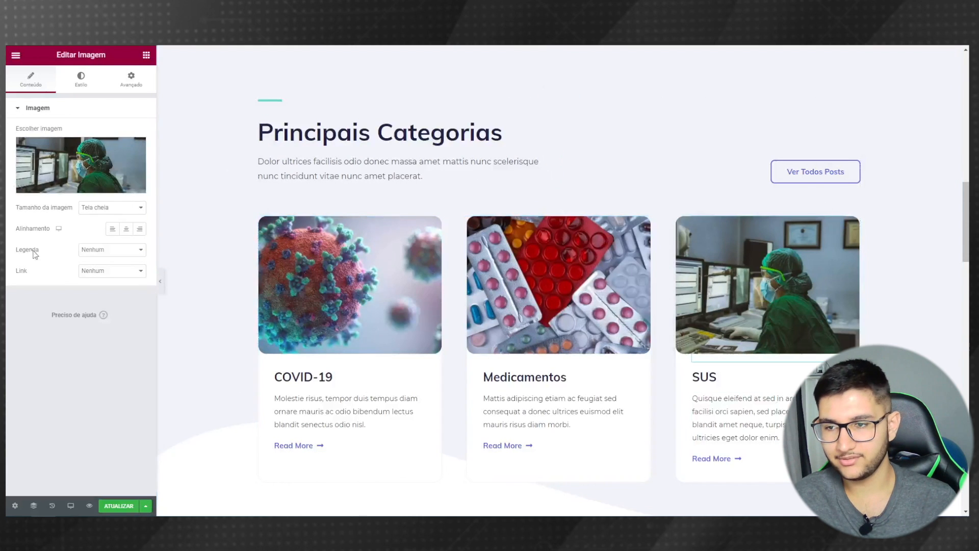
click(95, 210)
click(102, 274)
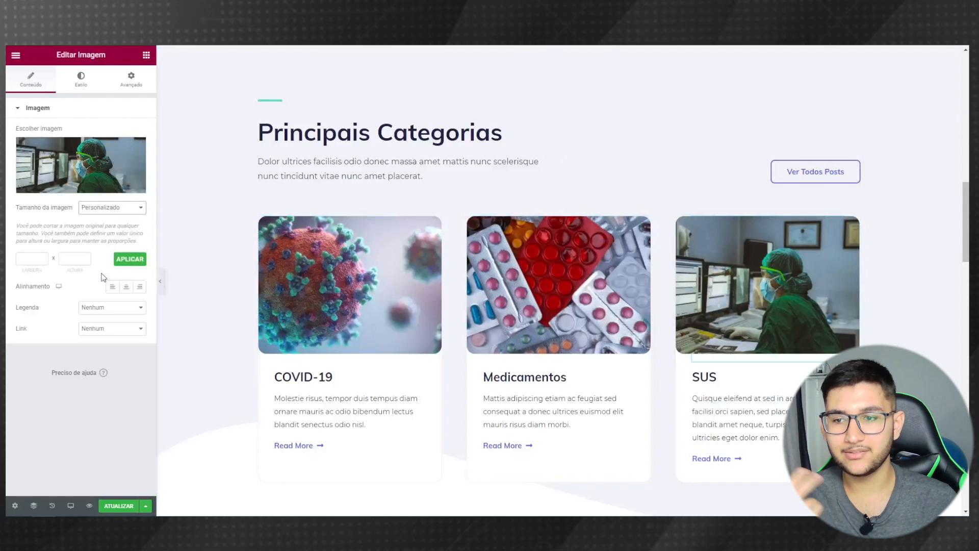
click(28, 259)
text(400)
key(Tab)
text(30)
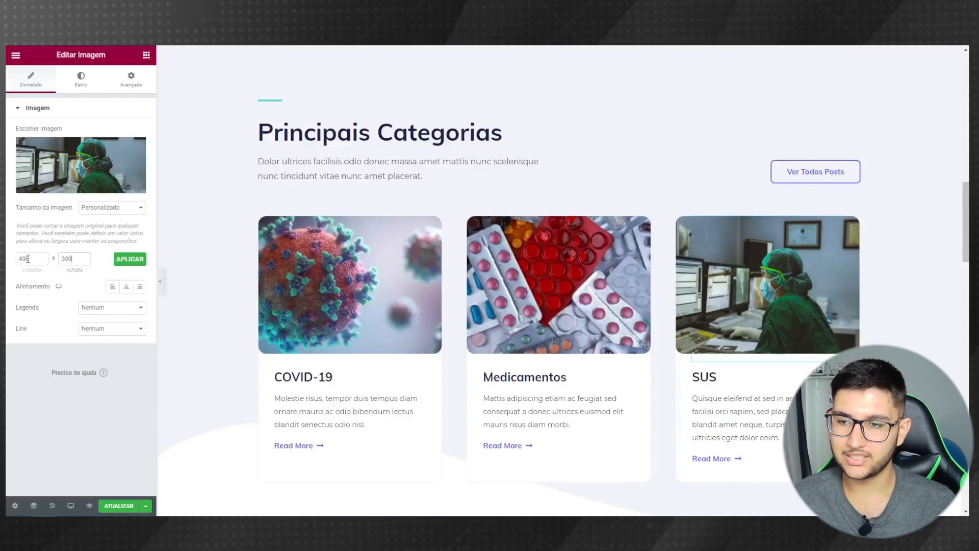
click(131, 258)
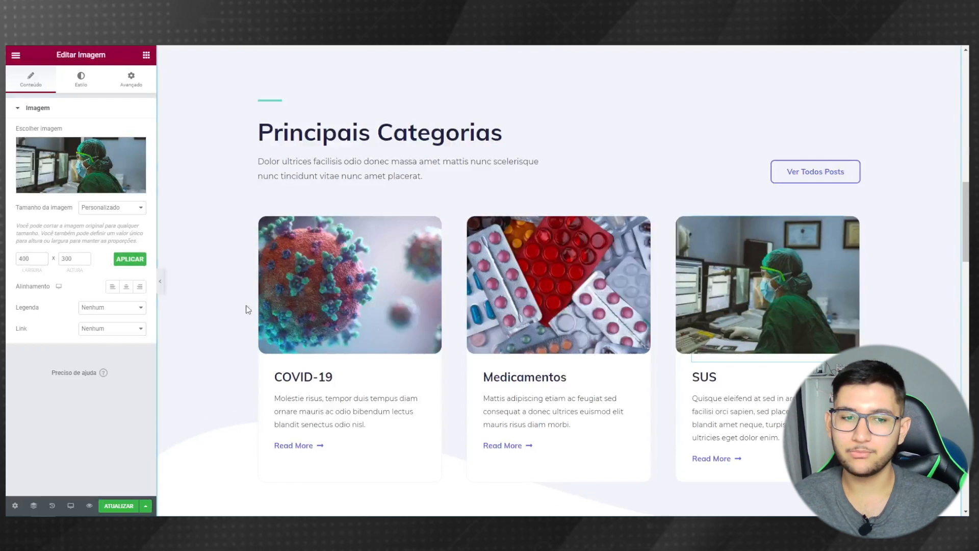
click(160, 281)
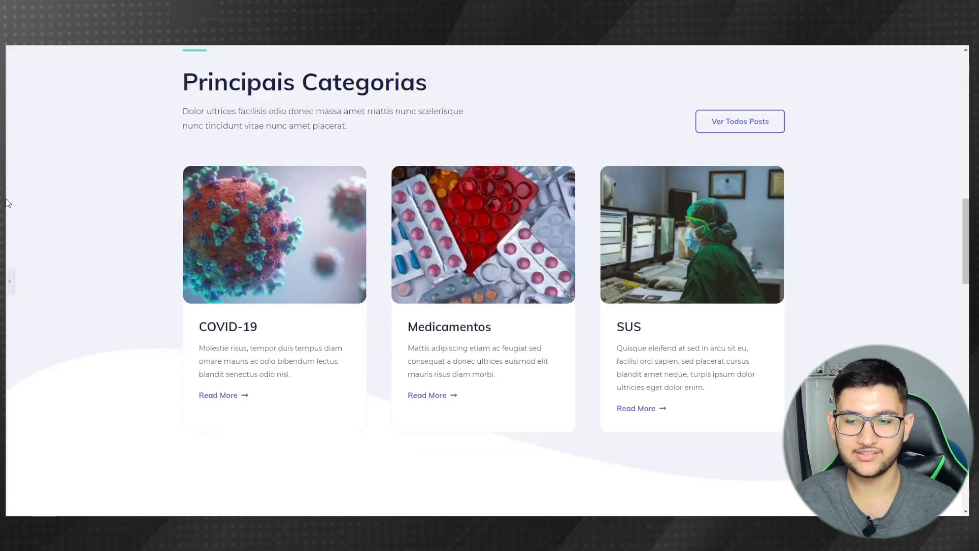
- Relabel the COVID-19 card's Read More button to 'Leia Mais...'
click(9, 281)
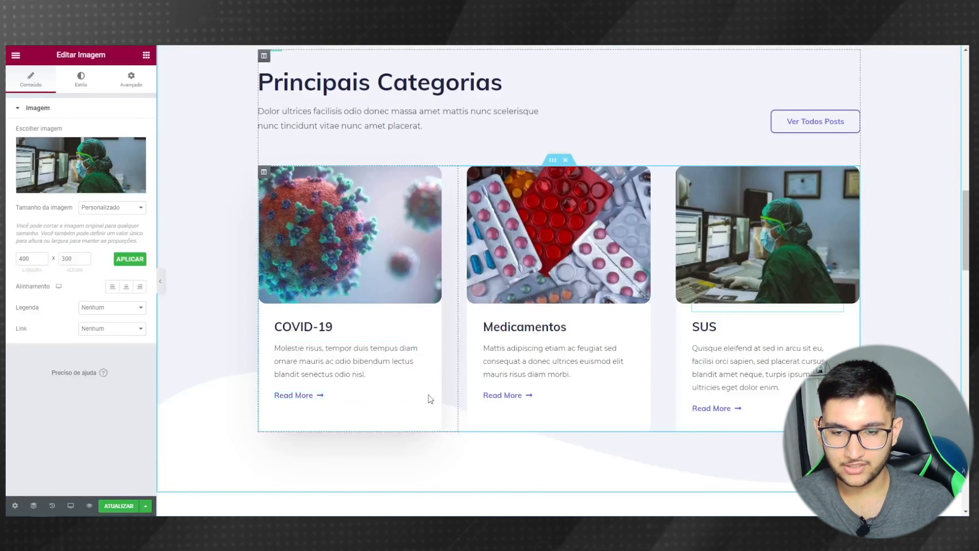
click(416, 395)
triple_click(102, 154)
text(Leia mais...)
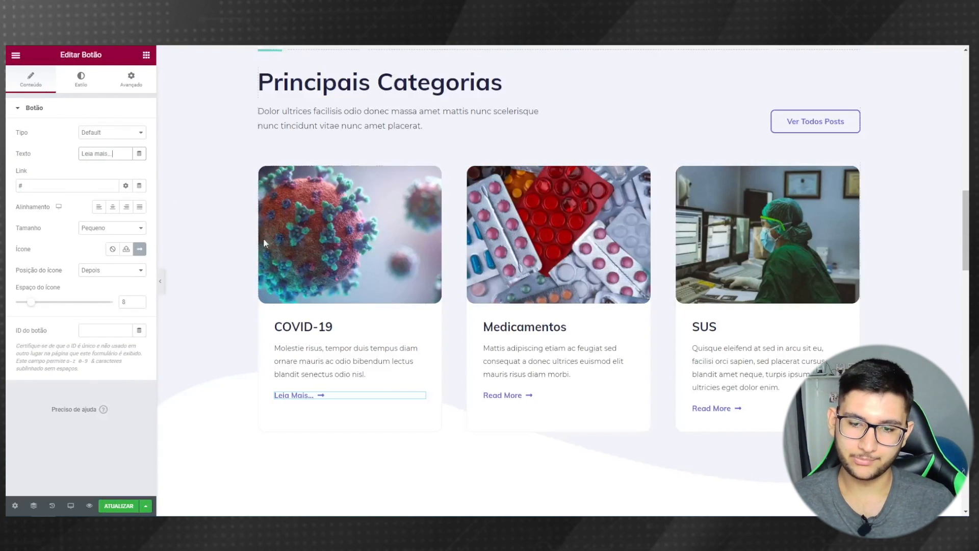
click(160, 281)
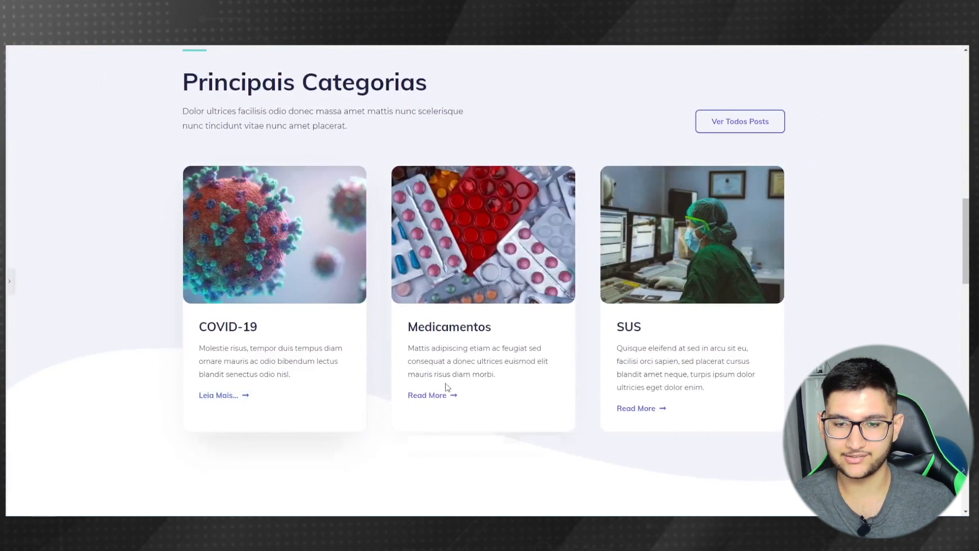
click(9, 281)
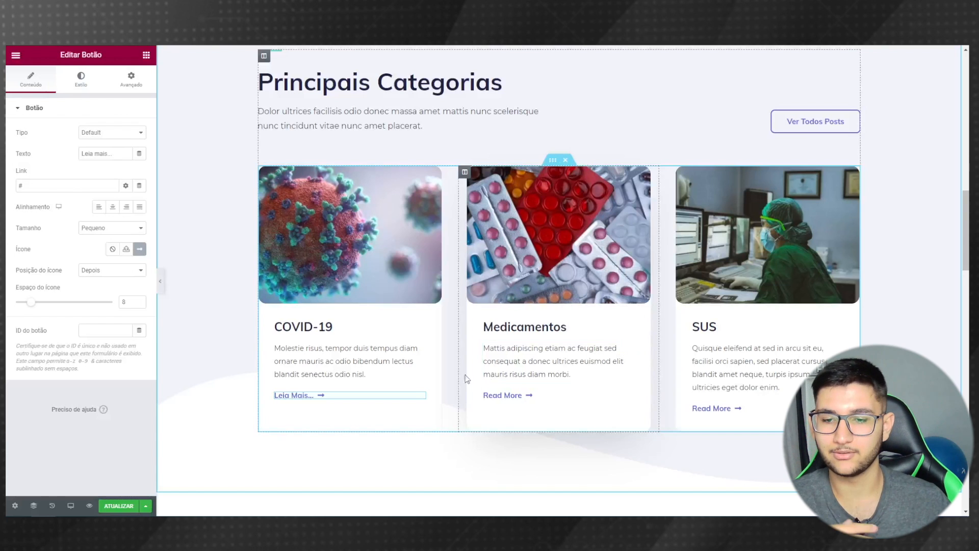
- Copy the COVID-19 'Leia Mais...' button and paste it into the Medicamentos and SUS cards
right_click(296, 401)
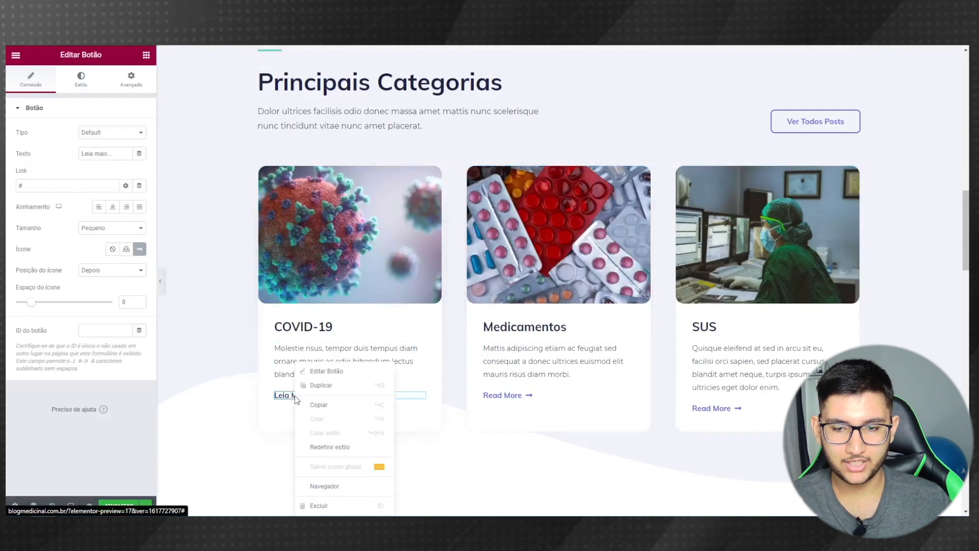
click(329, 411)
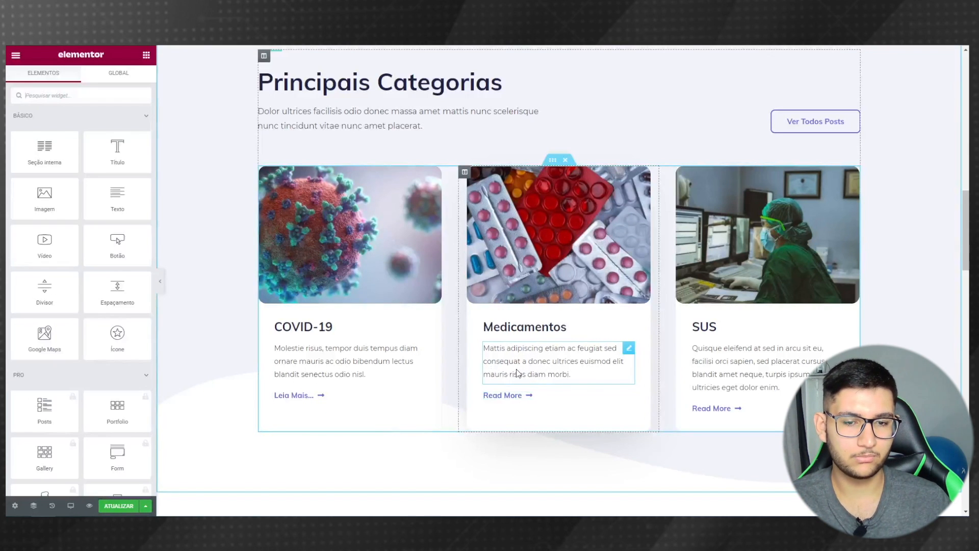
right_click(517, 372)
click(530, 418)
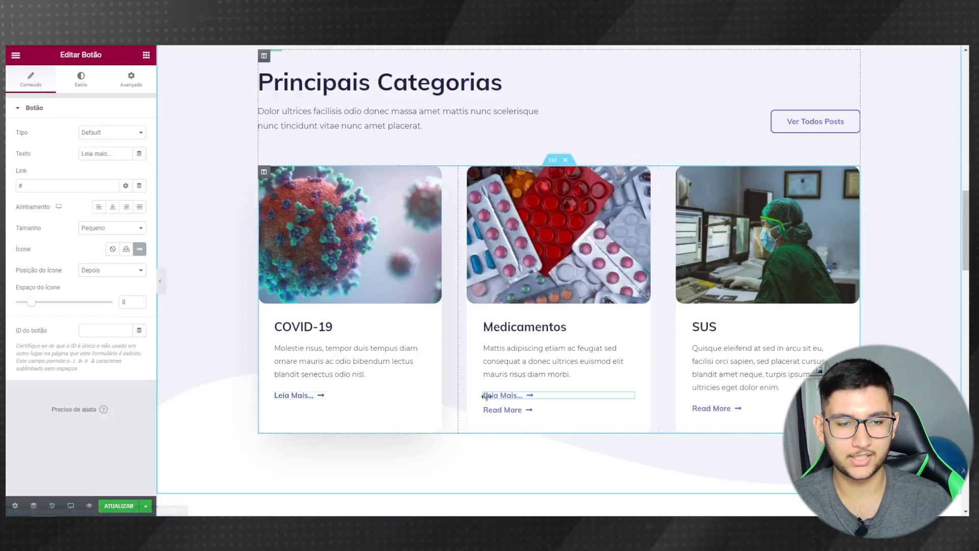
right_click(719, 369)
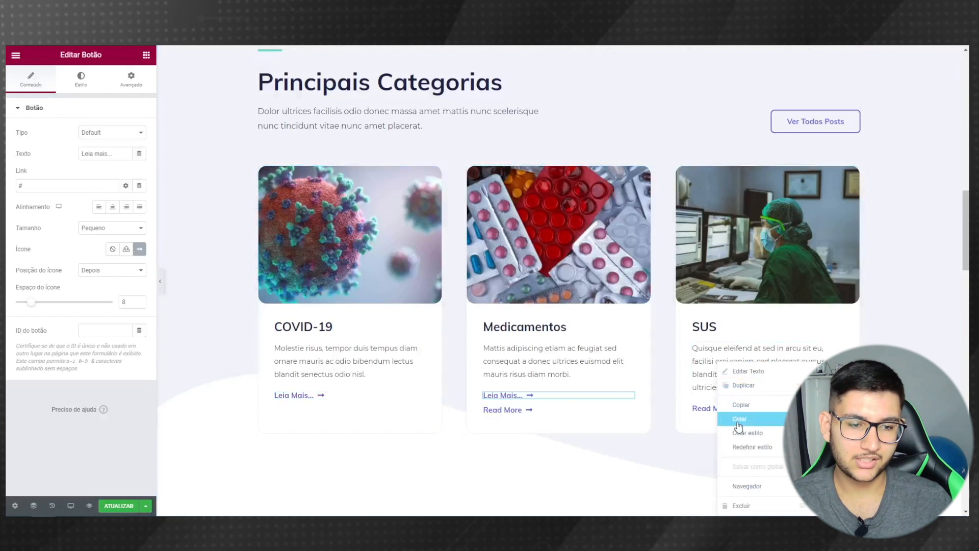
click(737, 419)
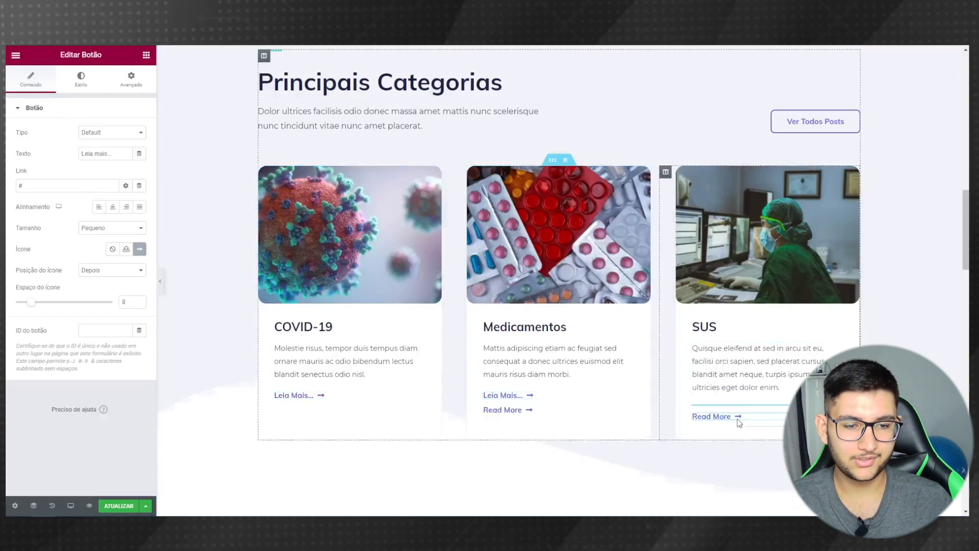
- Delete the old Read More buttons from the Medicamentos and SUS cards
right_click(514, 414)
click(530, 506)
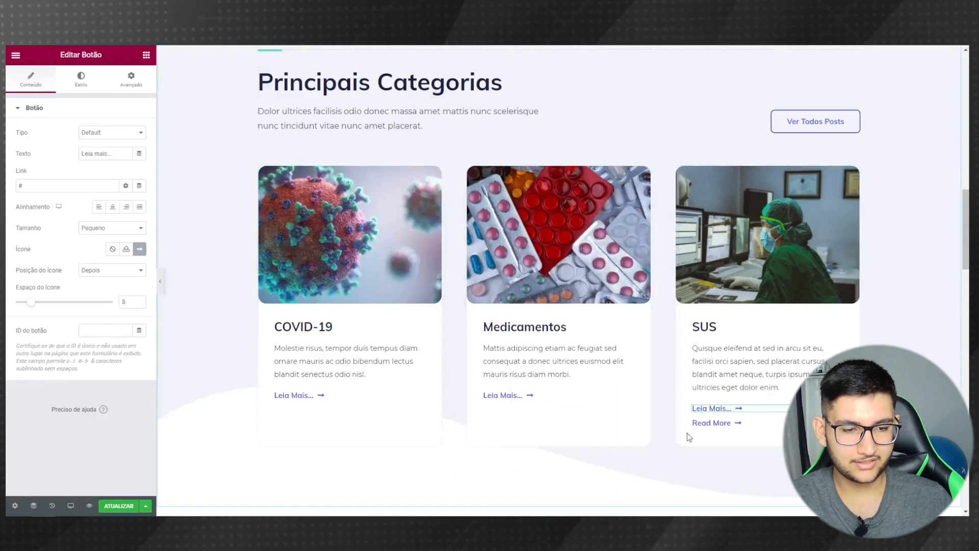
right_click(703, 428)
click(723, 506)
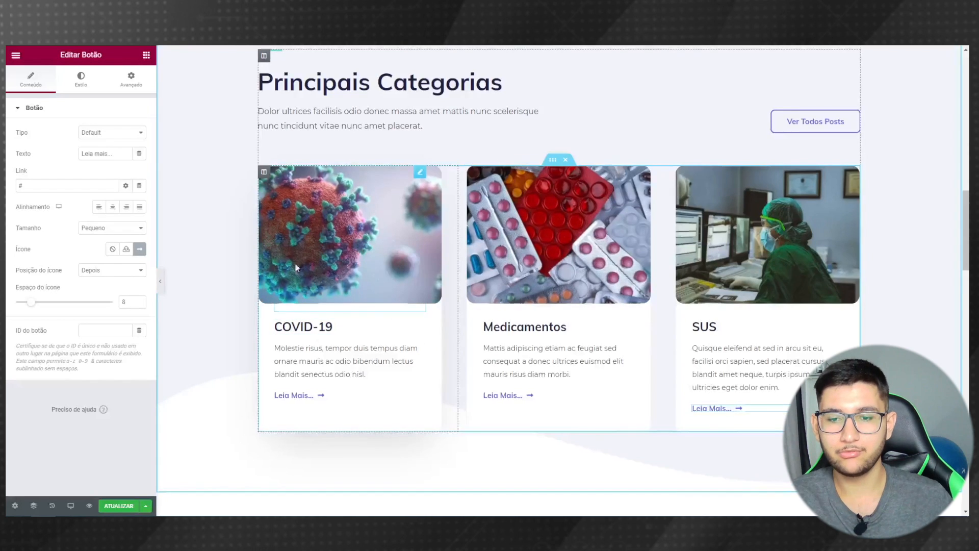
- Paste 'Salve vidas!' over the Child Care Topics heading text
scroll(295, 262, down, 5)
scroll(274, 265, down, 3)
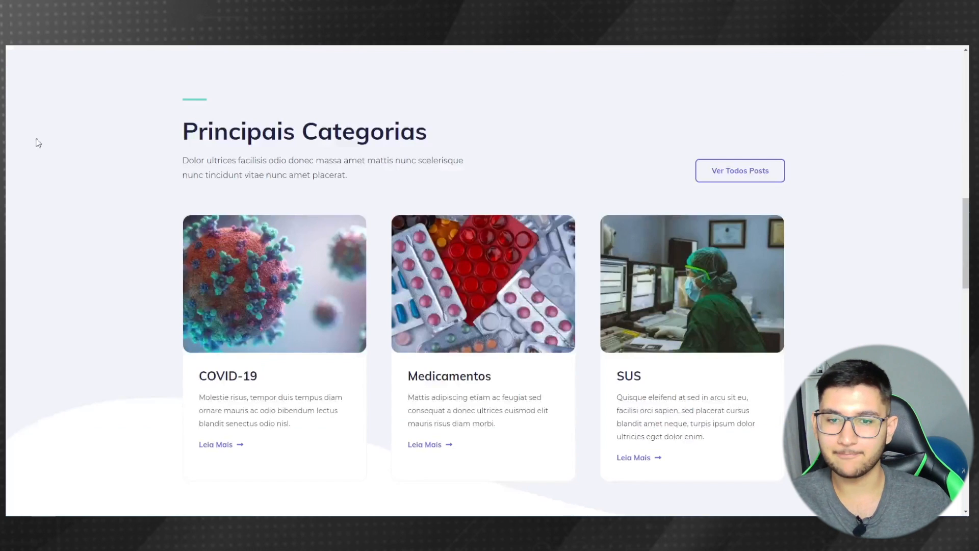
scroll(141, 269, down, 3)
scroll(141, 269, down, 5)
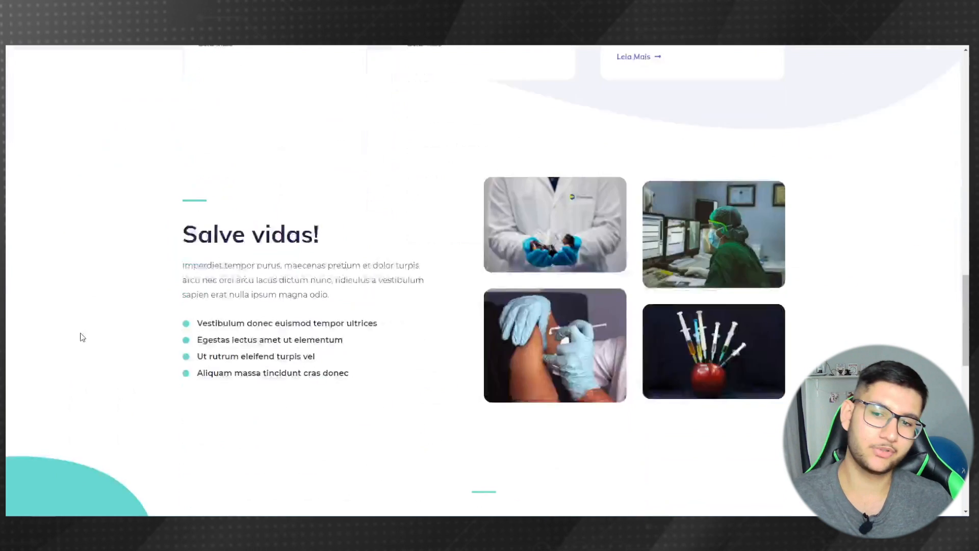
drag(323, 184, 178, 184)
key(ctrl+c)
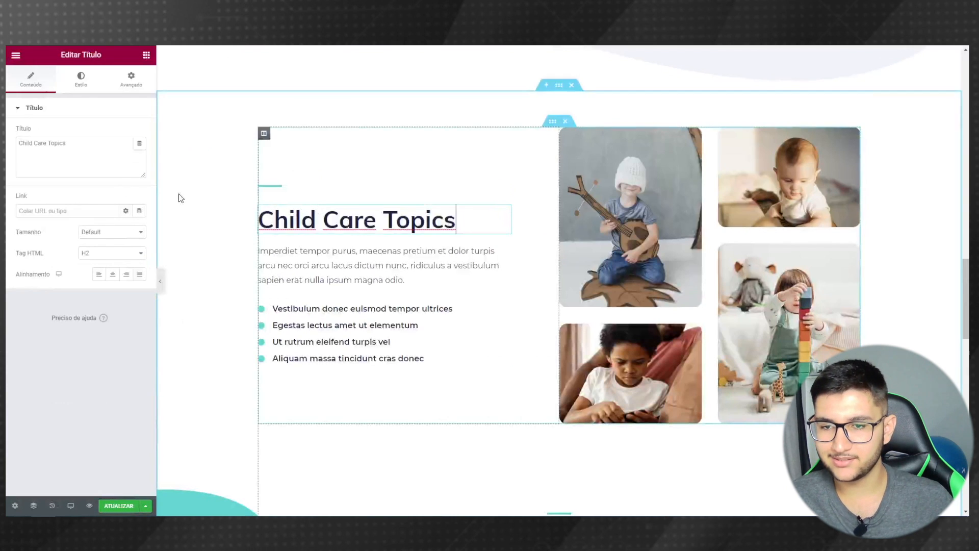
triple_click(43, 143)
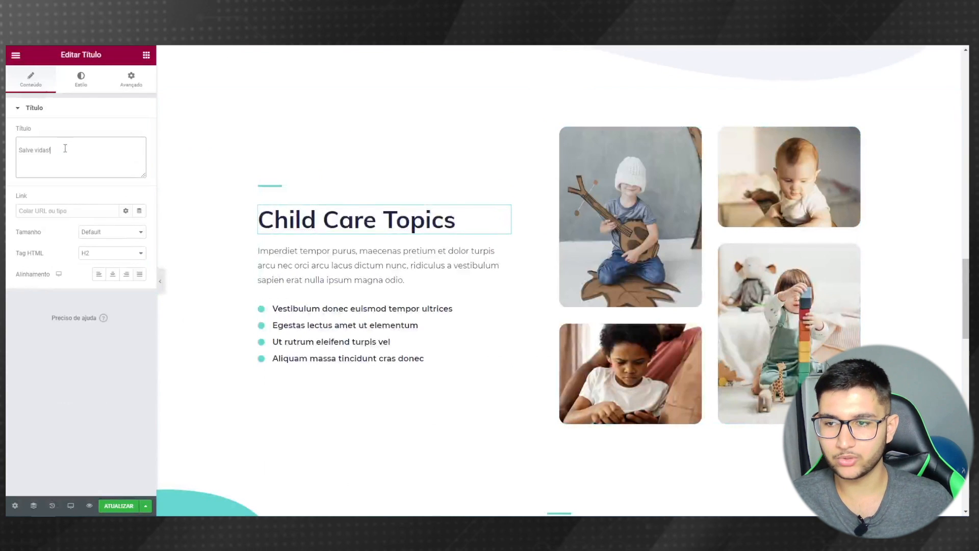
key(ctrl+v)
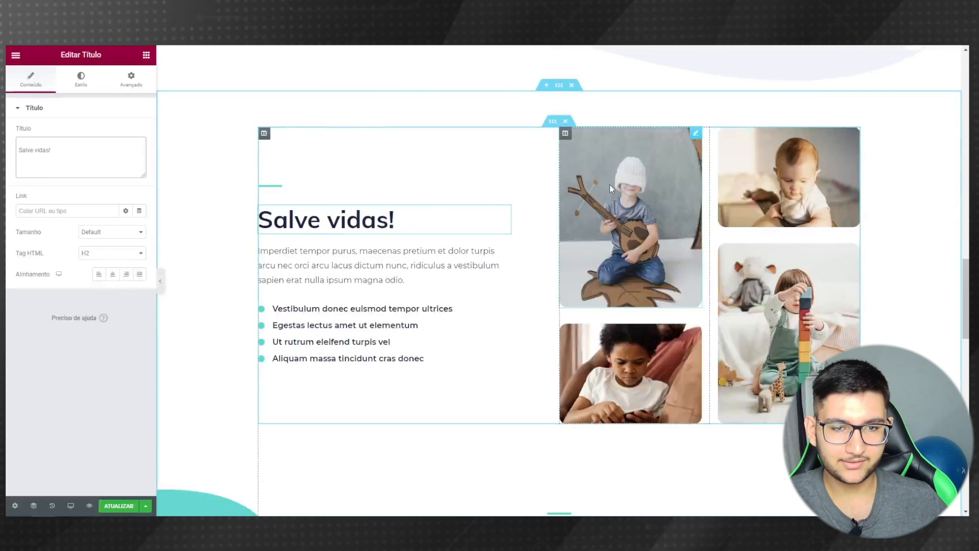
- Replace the first child photo with gloved hands and the baby photo with a masked worker
click(616, 182)
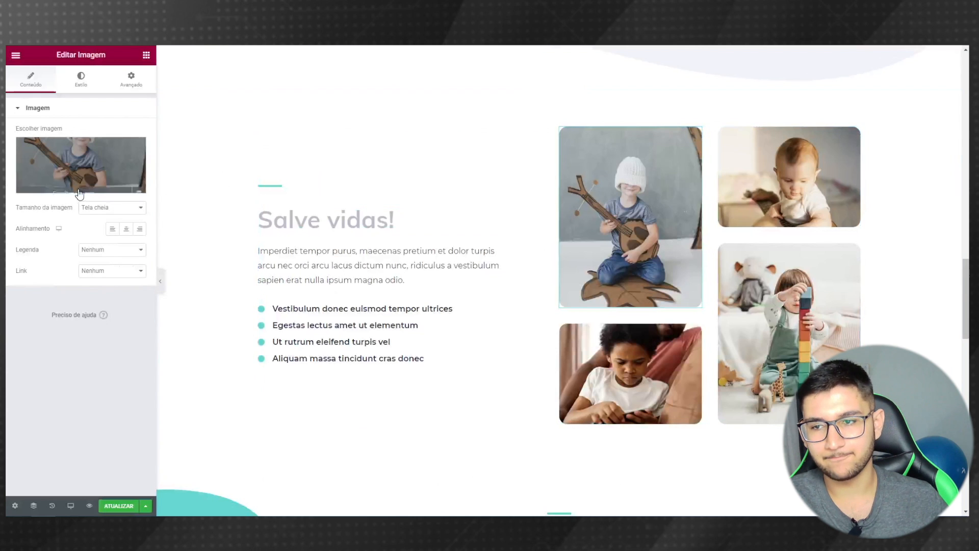
click(58, 190)
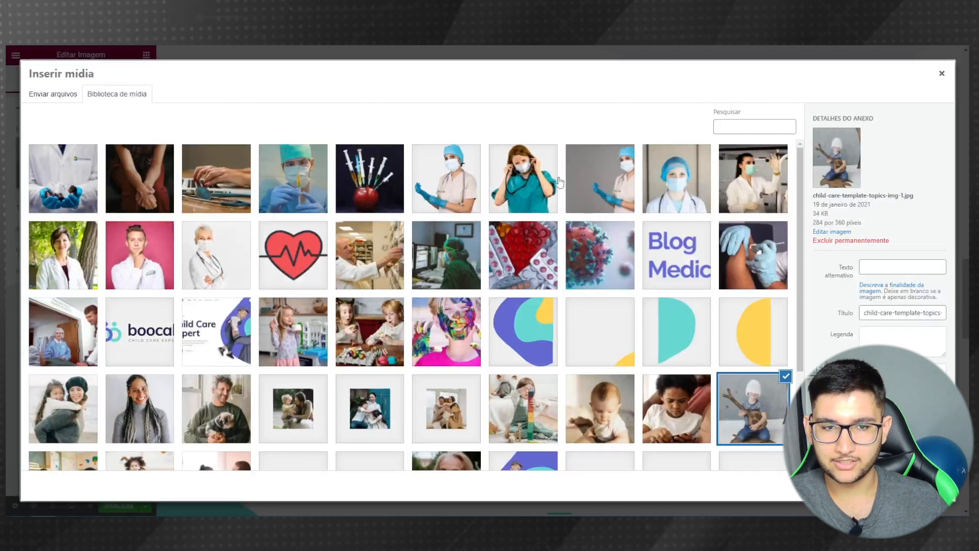
click(87, 186)
click(918, 485)
click(766, 178)
click(46, 178)
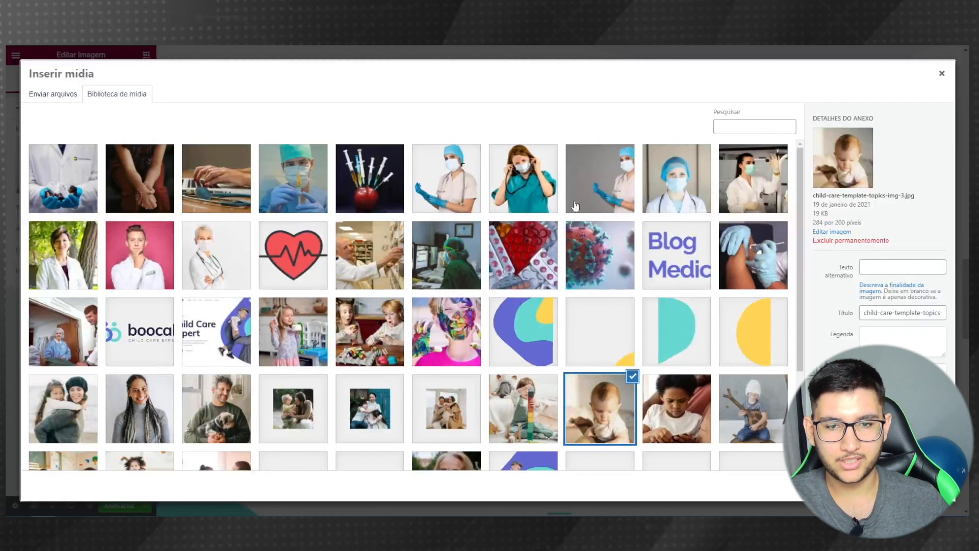
click(475, 254)
click(918, 484)
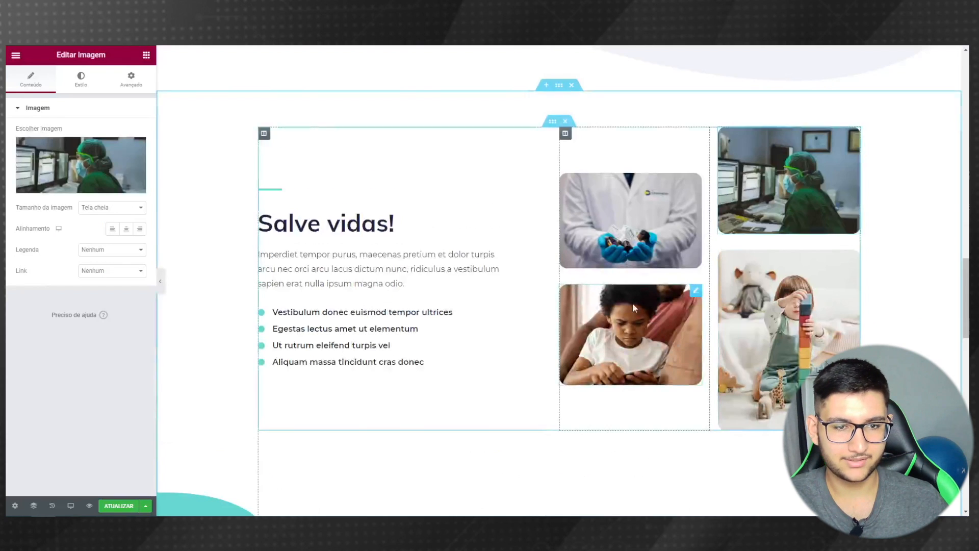
- Swap the remaining two photos for a vaccination image and syringes in an apple
click(633, 302)
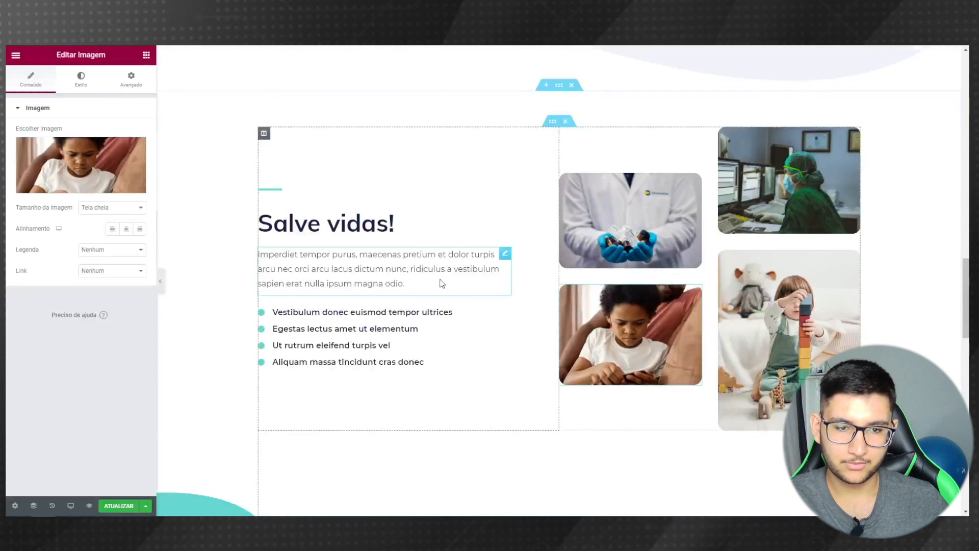
click(76, 168)
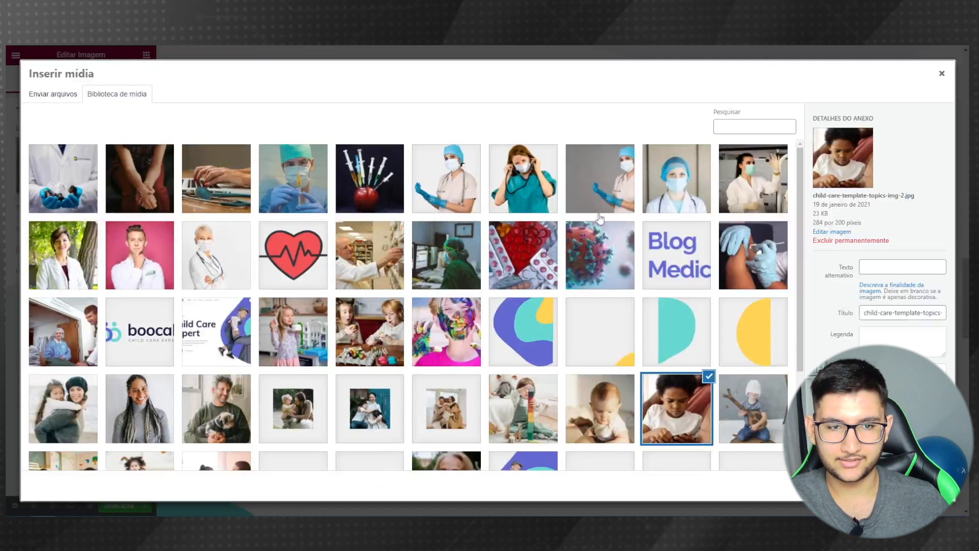
click(769, 257)
click(918, 484)
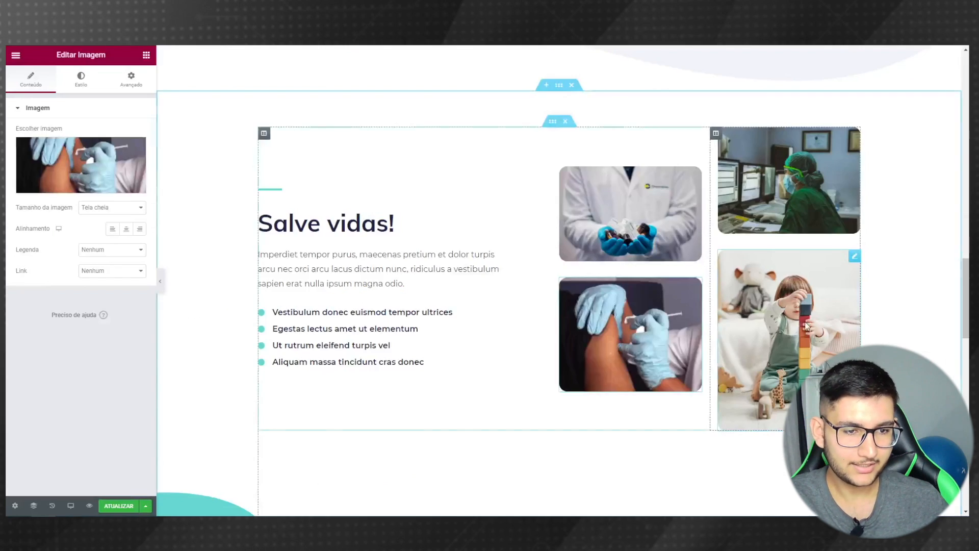
click(51, 157)
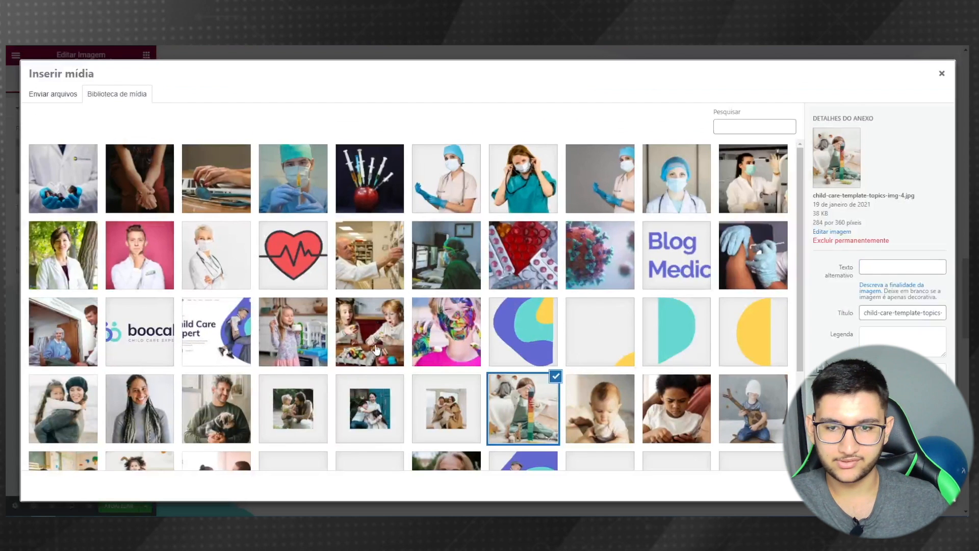
scroll(408, 337, down, 1)
scroll(571, 309, up, 1)
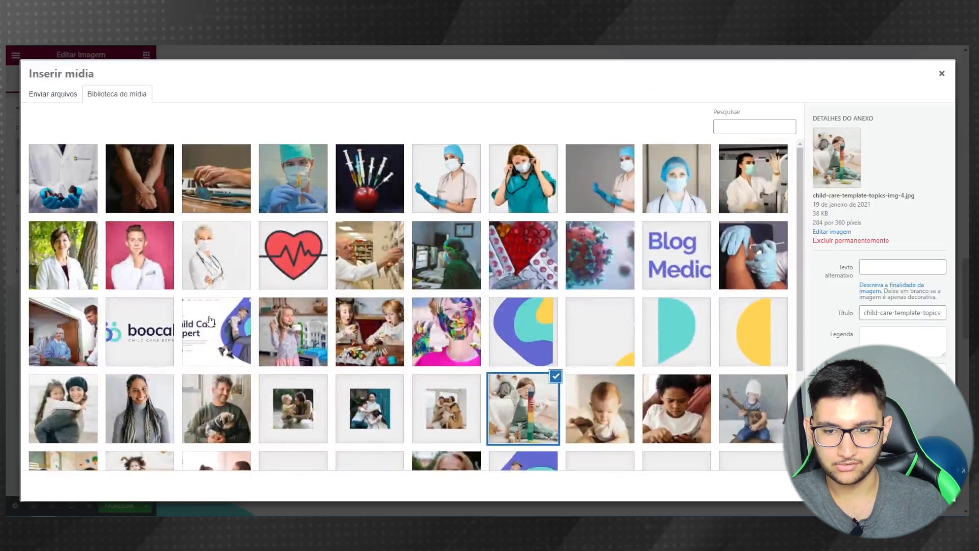
click(381, 195)
click(920, 485)
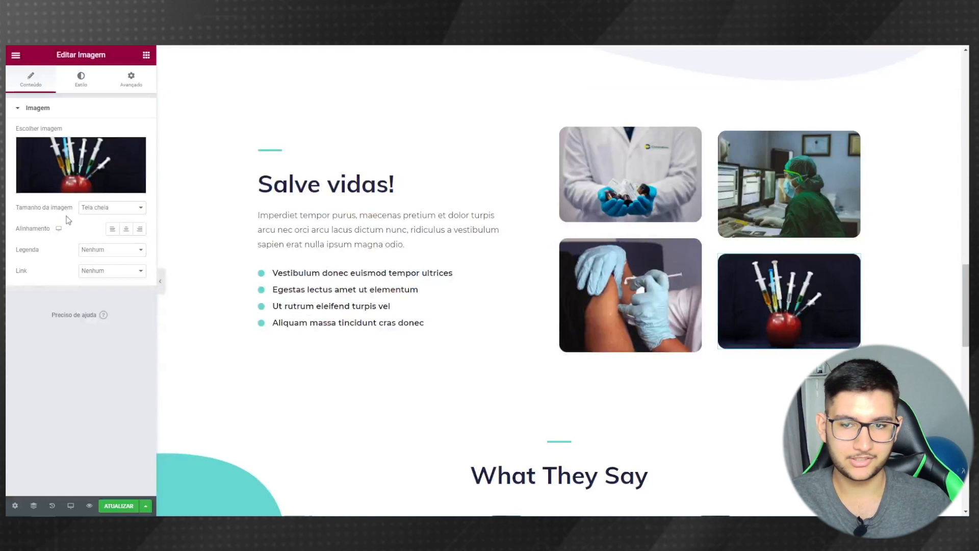
click(160, 281)
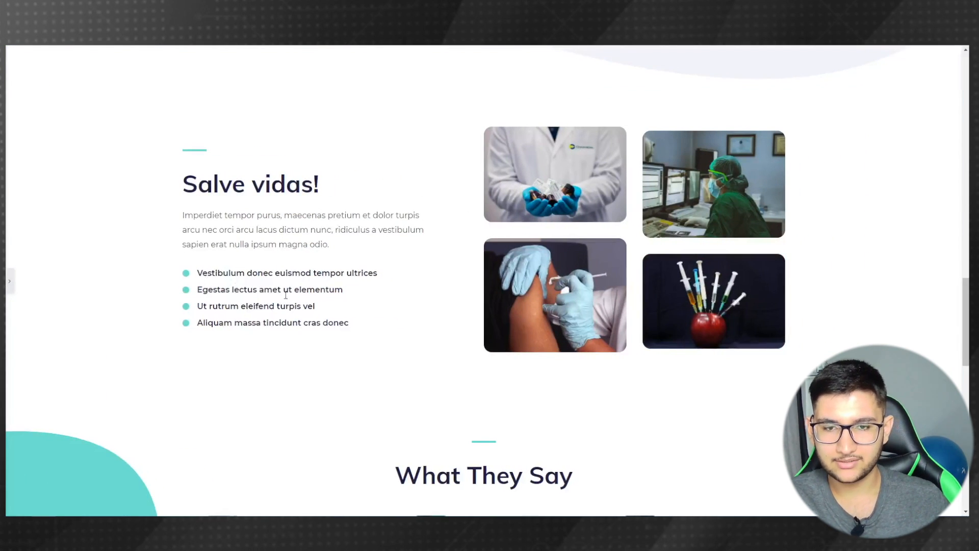
- Open the Salve vidas! bullet list and expand its first item's settings
click(9, 281)
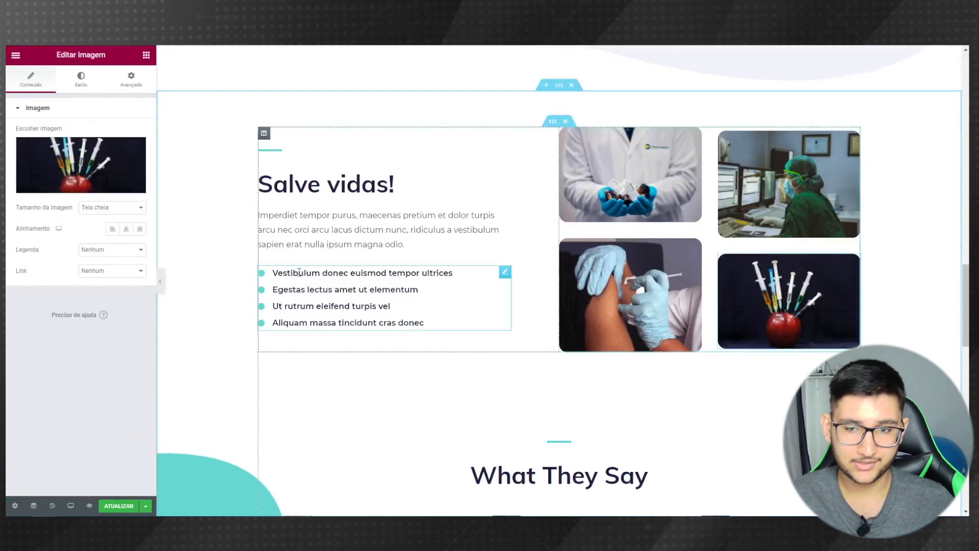
click(505, 274)
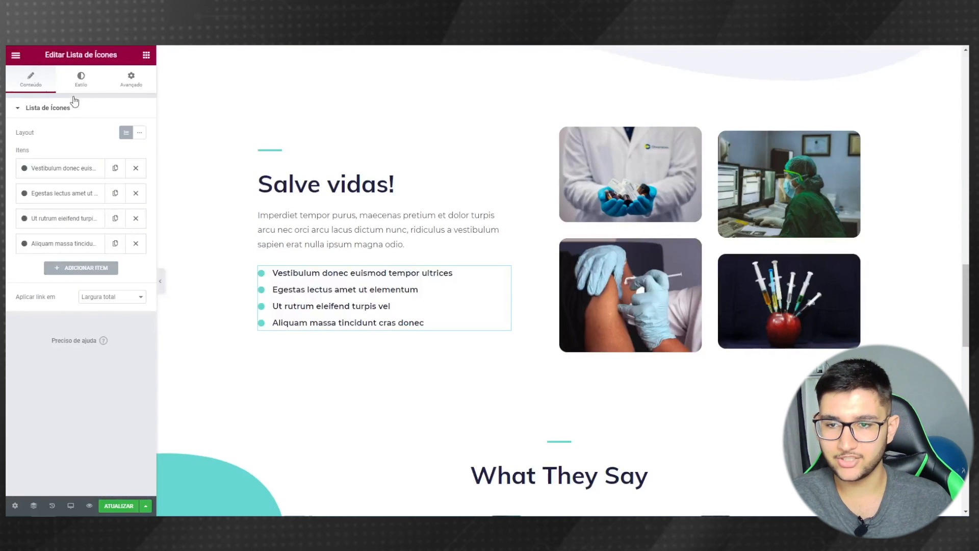
click(48, 173)
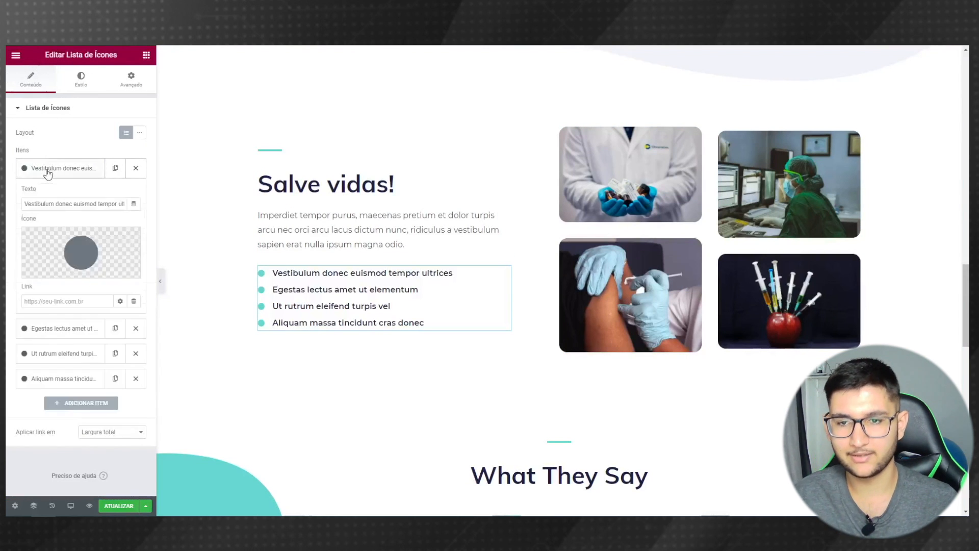
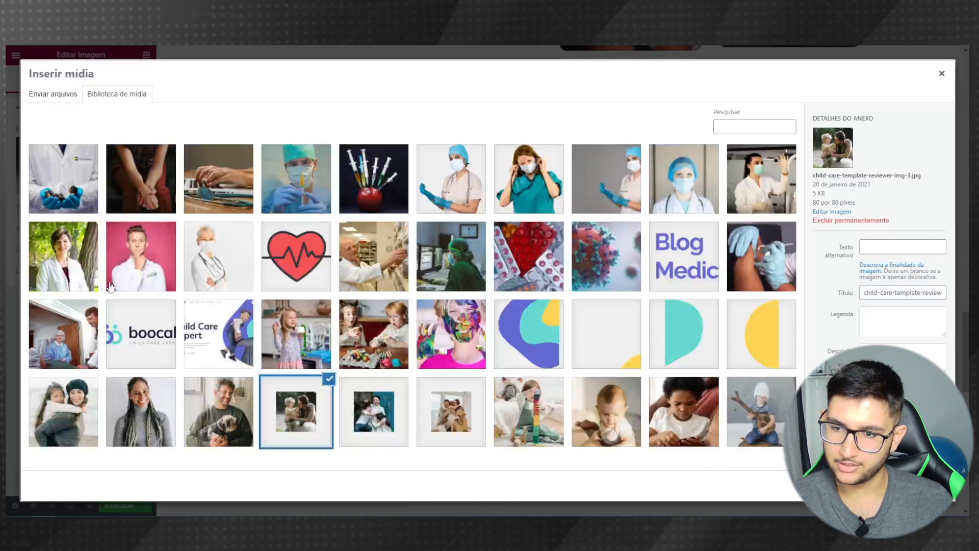
- Insert the pink-background doctor photo and resize the first testimonial photo to custom 100 × 100
click(922, 486)
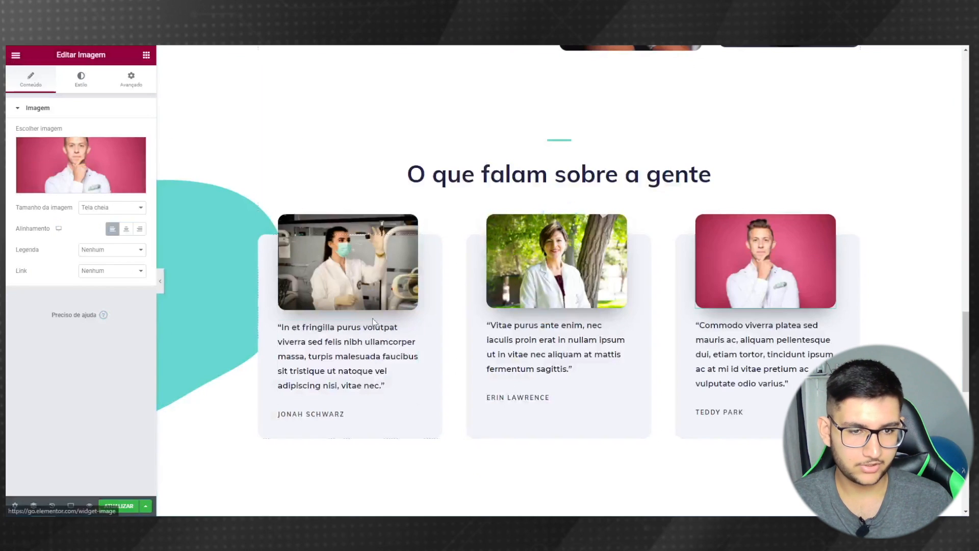
click(337, 296)
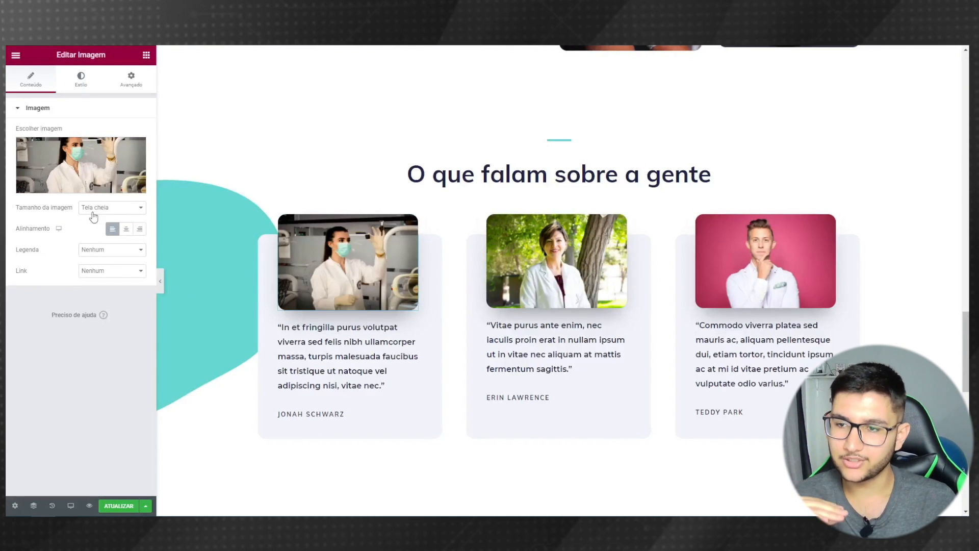
scroll(665, 205, up, 15)
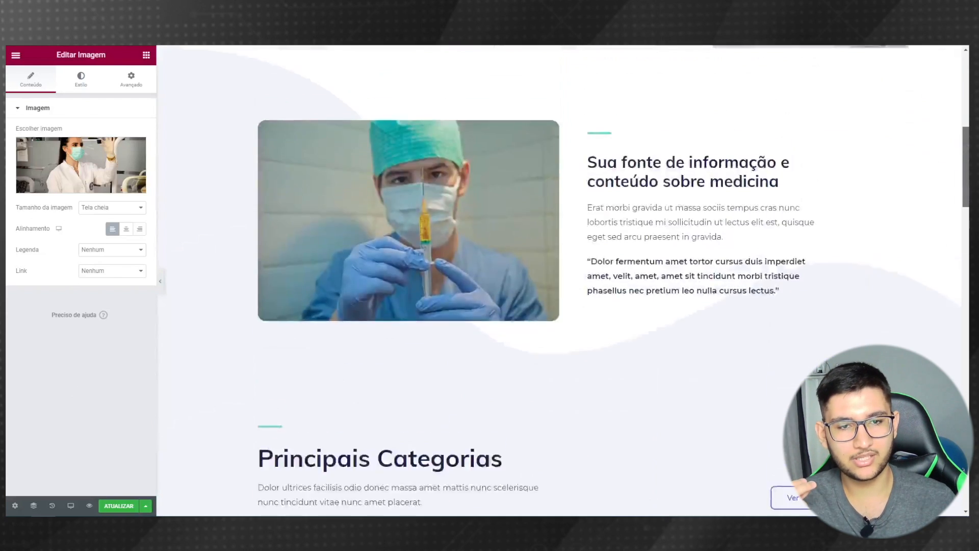
scroll(309, 296, down, 10)
scroll(309, 296, up, 2)
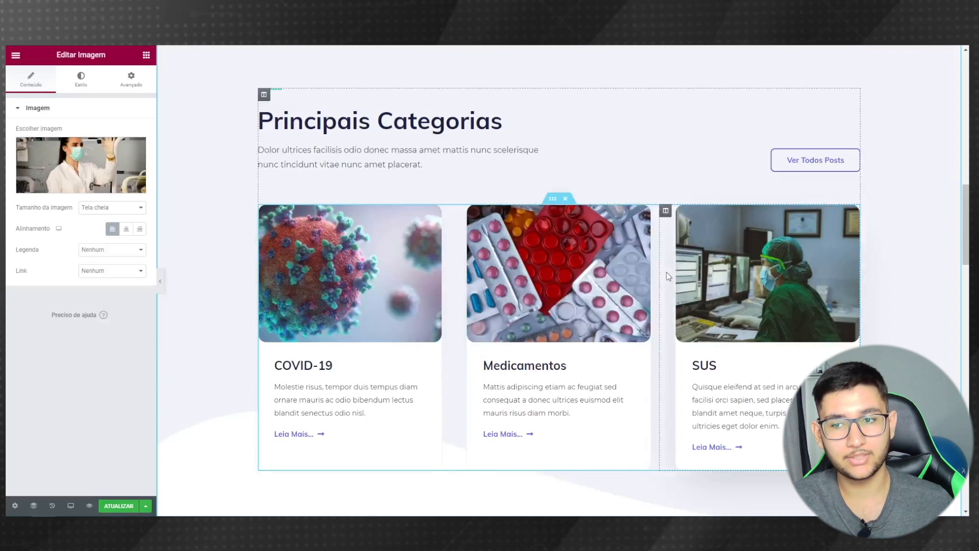
scroll(748, 216, down, 10)
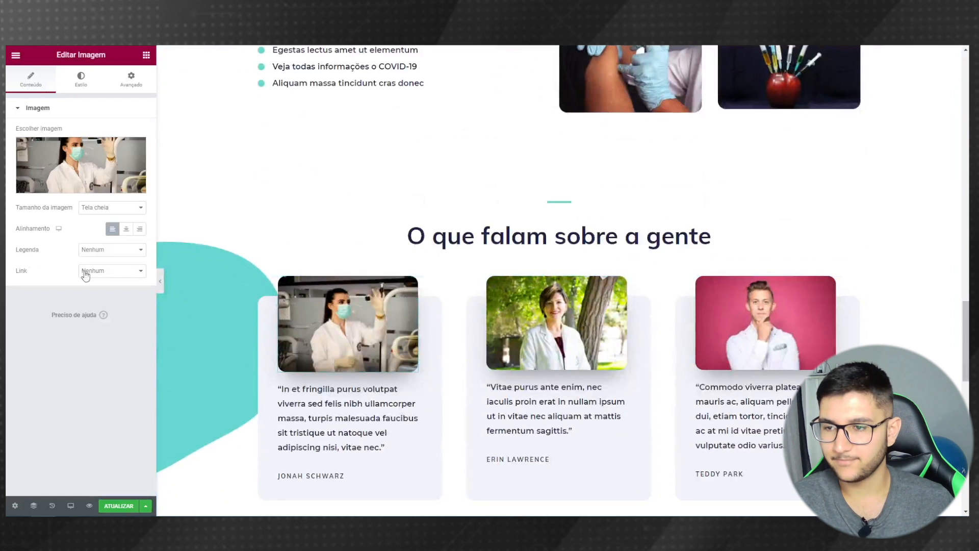
click(115, 208)
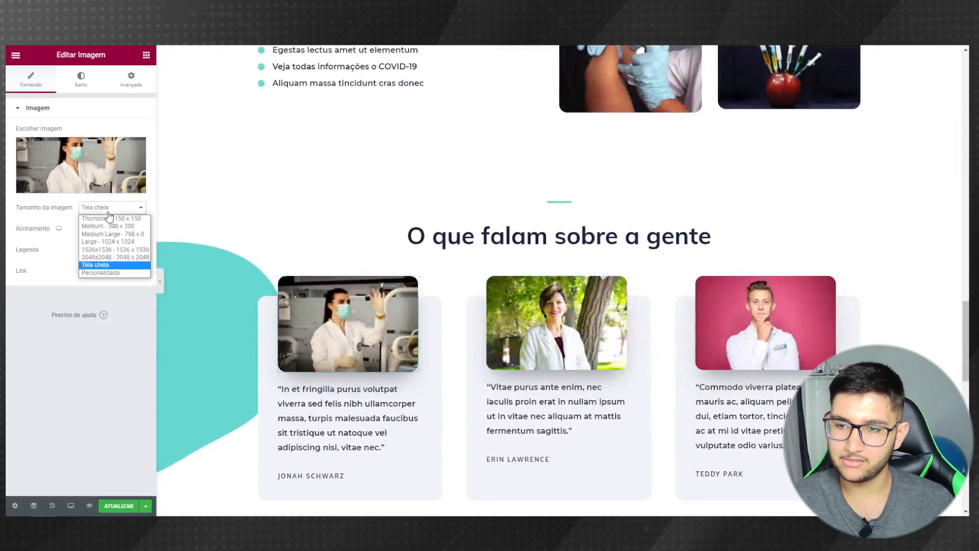
click(103, 273)
click(33, 259)
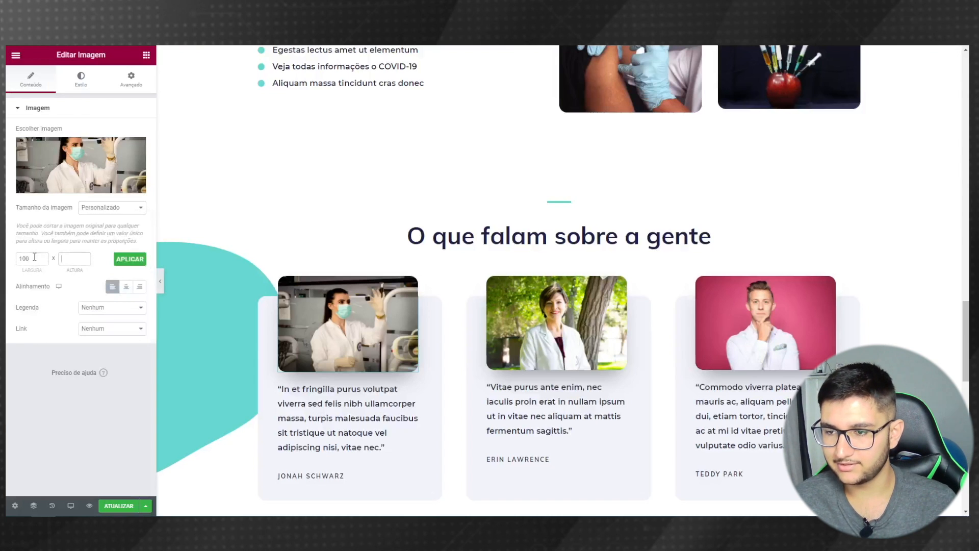
click(129, 260)
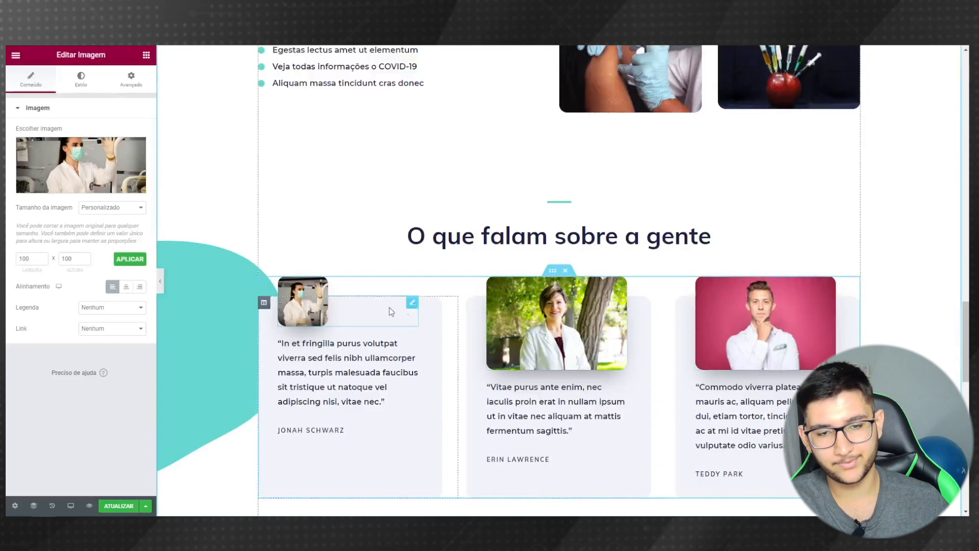
- Set the second testimonial photo to a custom 100 × 100 size
click(524, 333)
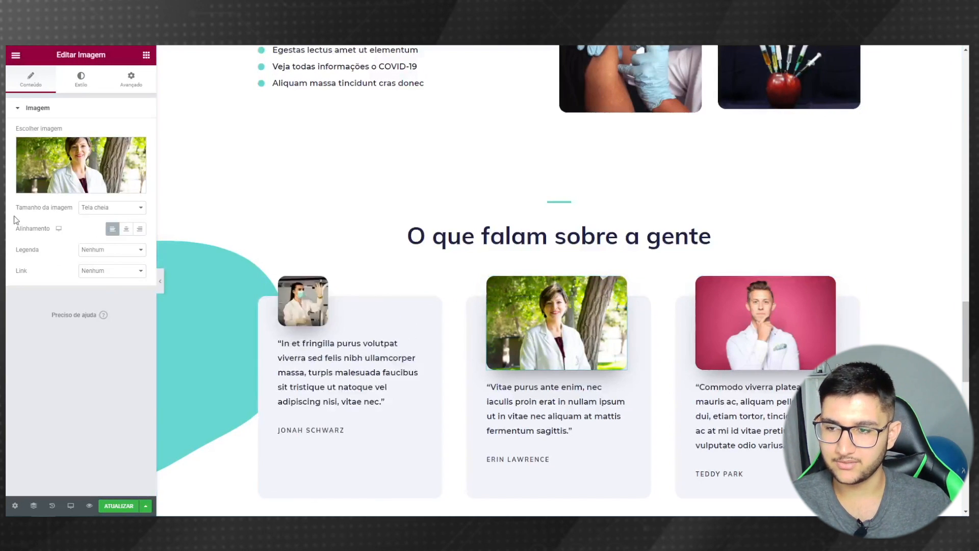
click(83, 210)
click(84, 268)
click(22, 259)
text(100)
key(Tab)
text(1)
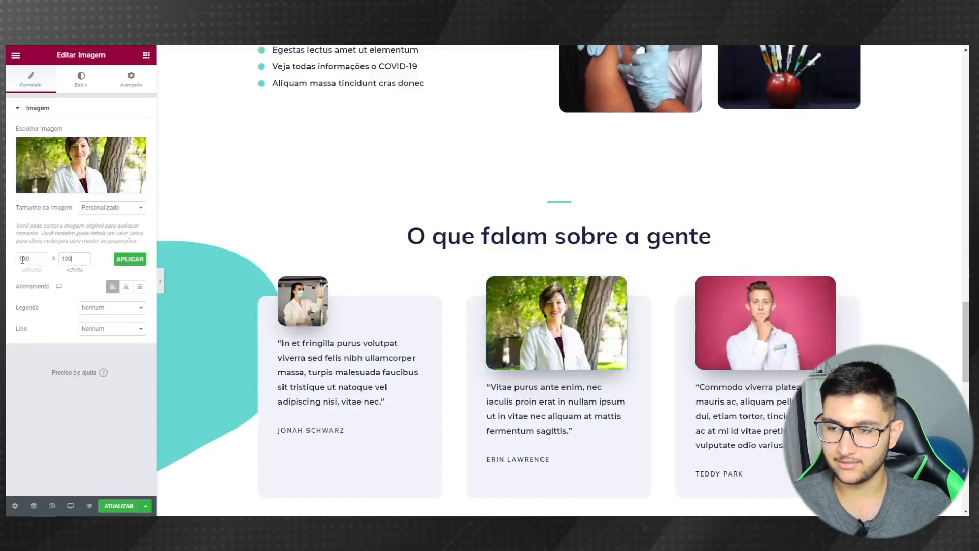
click(130, 258)
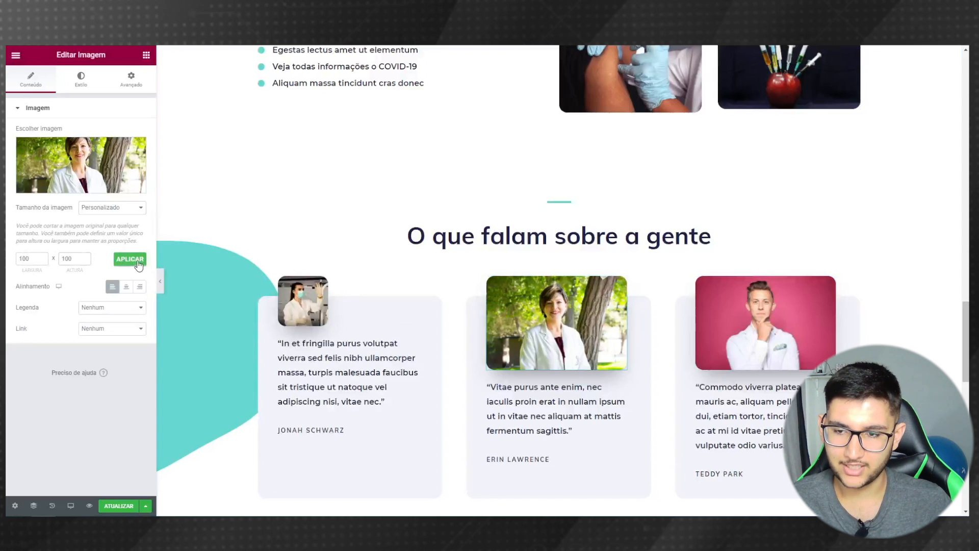
- Set the third testimonial photo to a custom 100 × 100 size
click(714, 332)
click(114, 207)
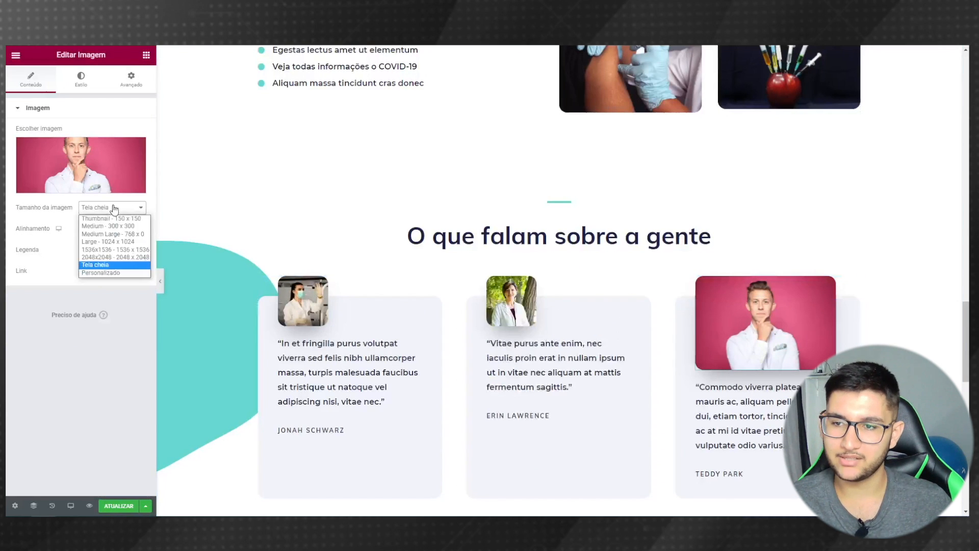
click(102, 273)
click(29, 258)
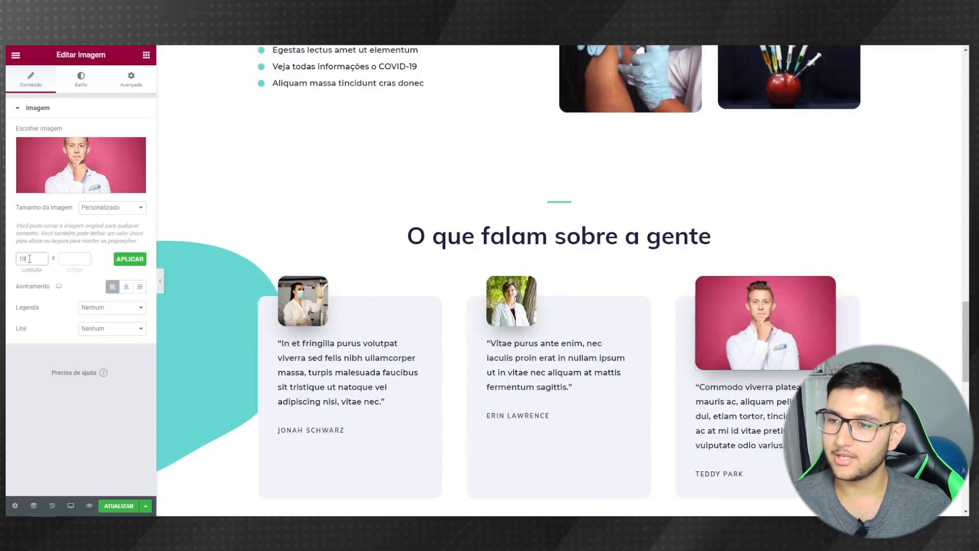
click(119, 265)
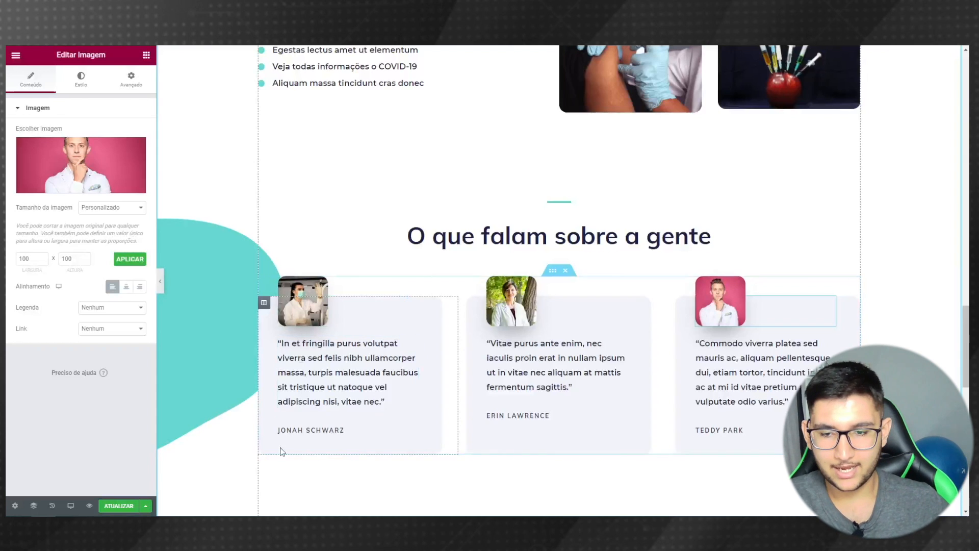
- Replace the testimonial authors' first names with Sarah and Roberta
click(311, 430)
drag(36, 143, 7, 151)
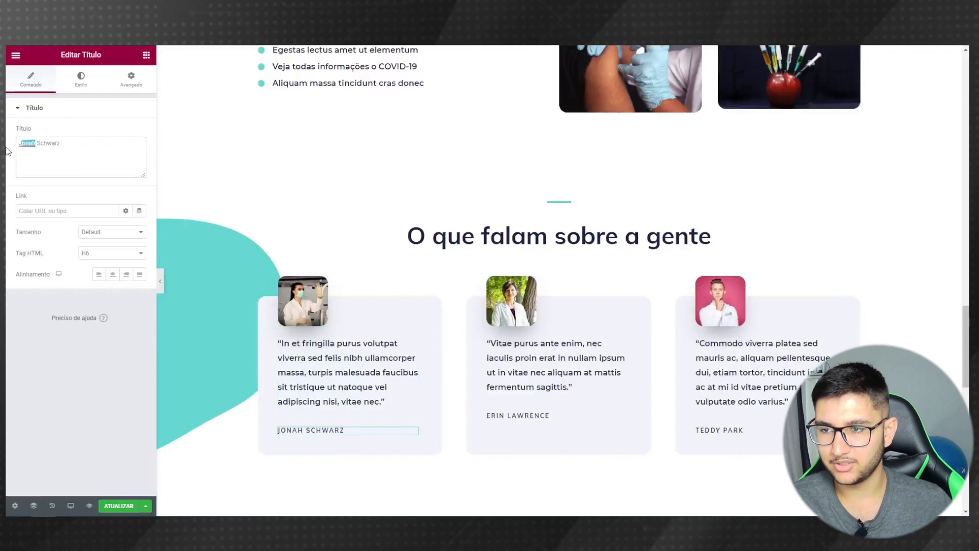
text(Sarah)
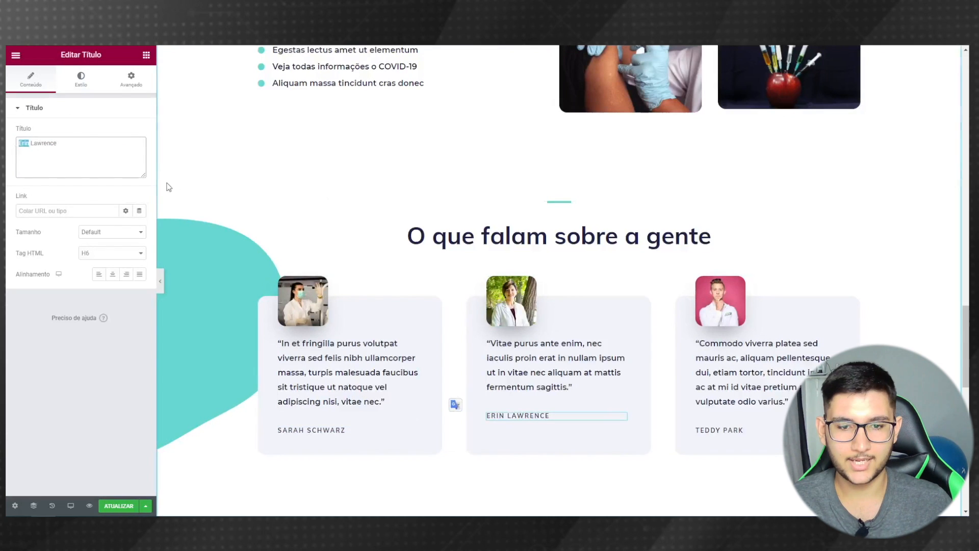
text(Roberta)
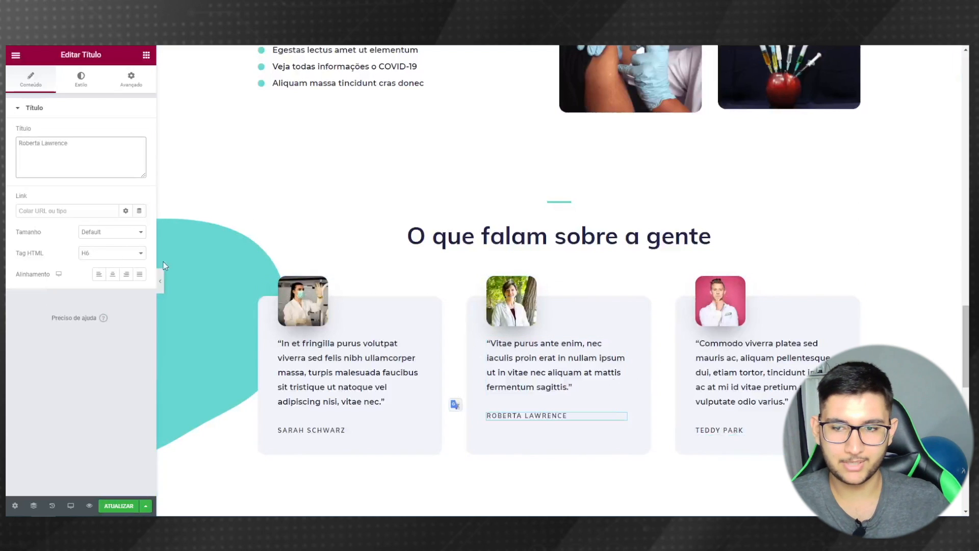
- Preview the page without the panel, scroll down to the experts section and select its heading
click(160, 281)
scroll(150, 316, down, 3)
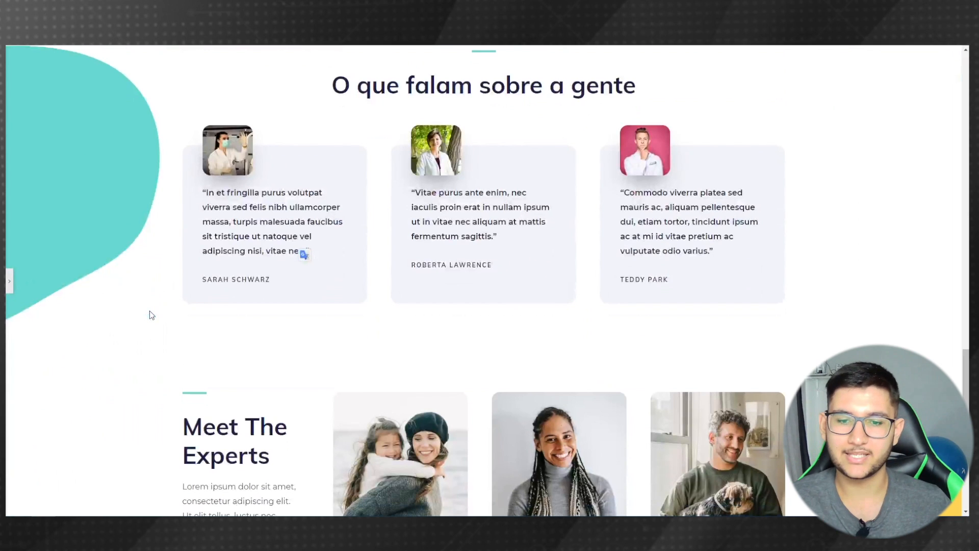
scroll(156, 319, down, 3)
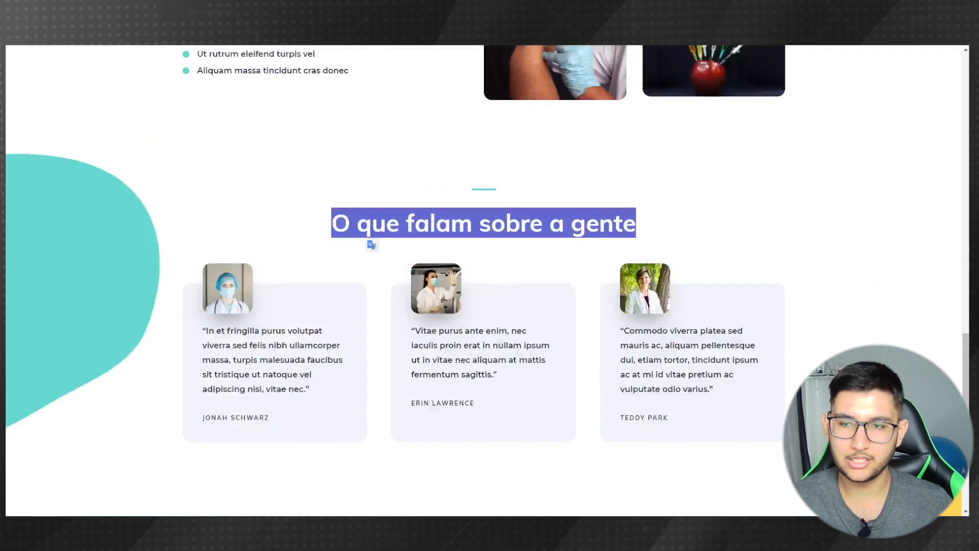
scroll(372, 204, down, 5)
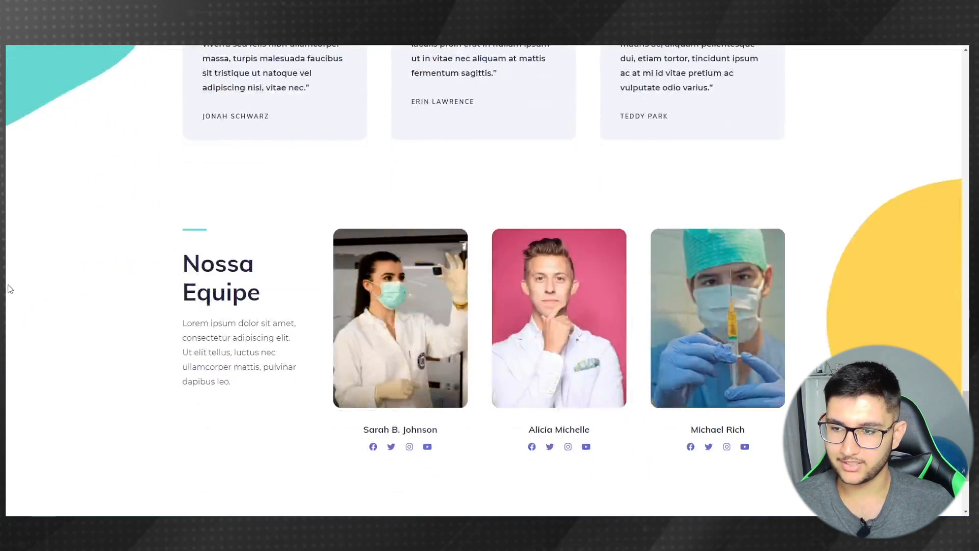
drag(258, 292, 183, 255)
key(ctrl+c)
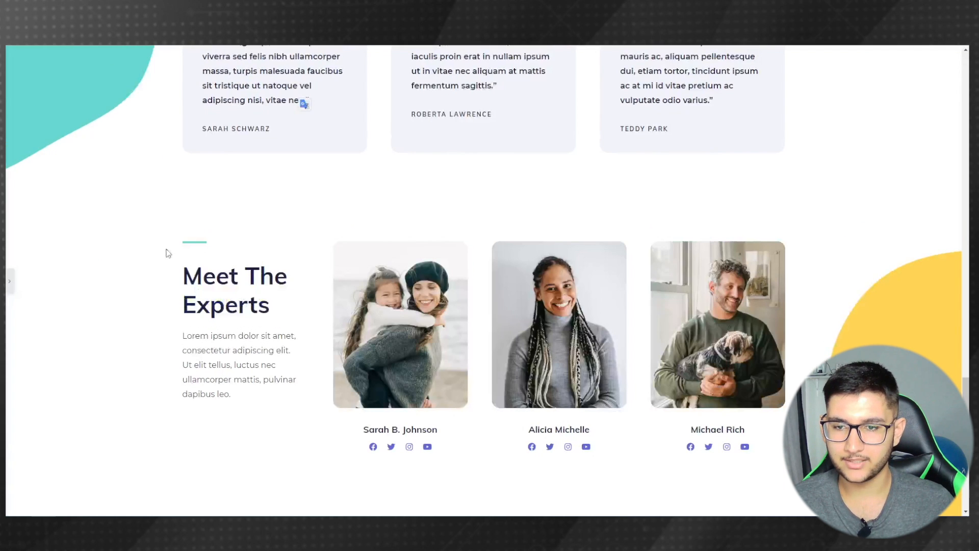
- Replace the experts section heading with the pasted 'Nossa Equipe' text
click(9, 280)
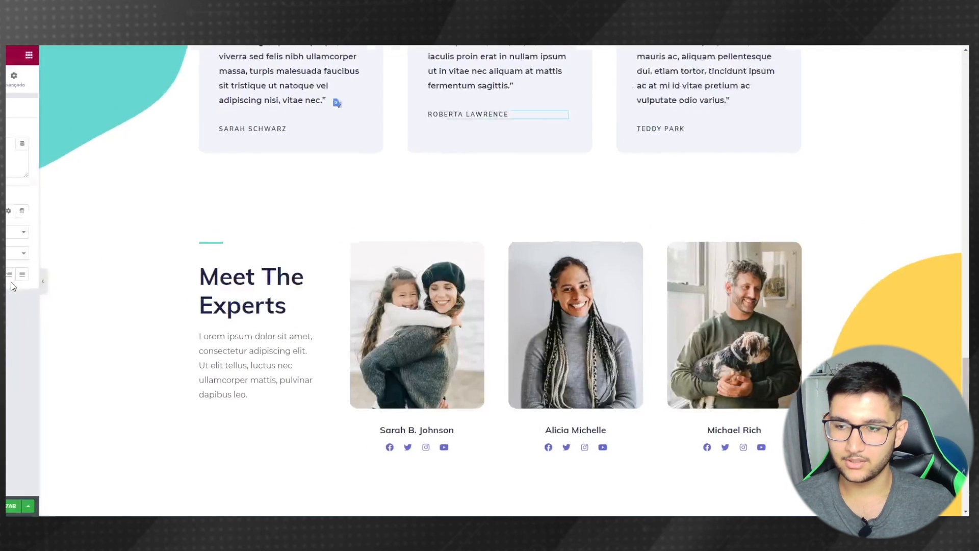
click(29, 163)
key(ctrl+a)
key(ctrl+v)
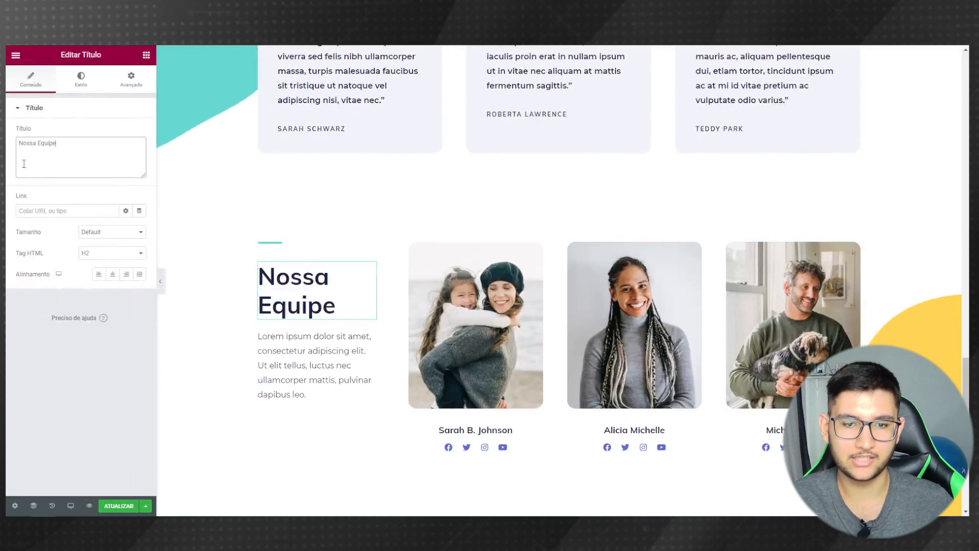
- Give the first two team cards the masked doctor-4 photo and the pink-background doctor photo
click(452, 297)
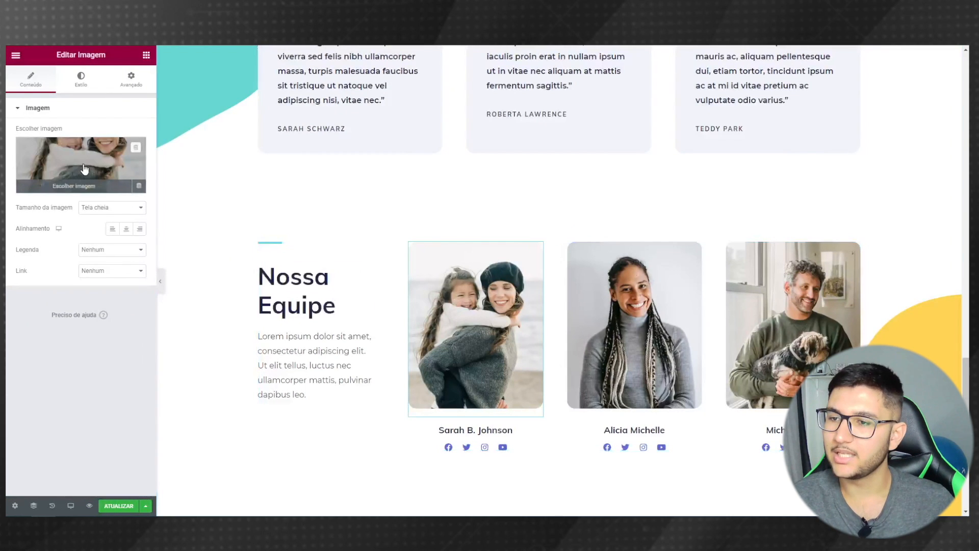
click(79, 191)
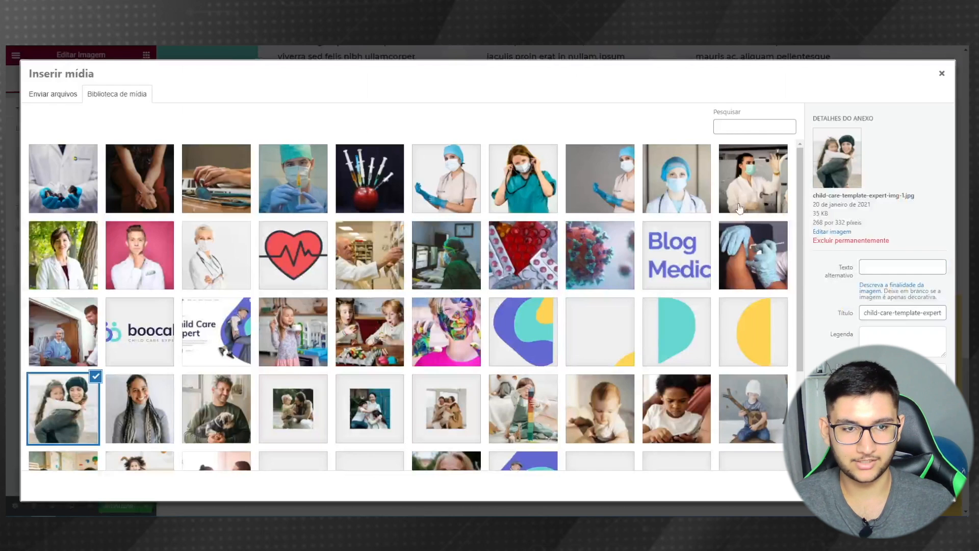
click(740, 204)
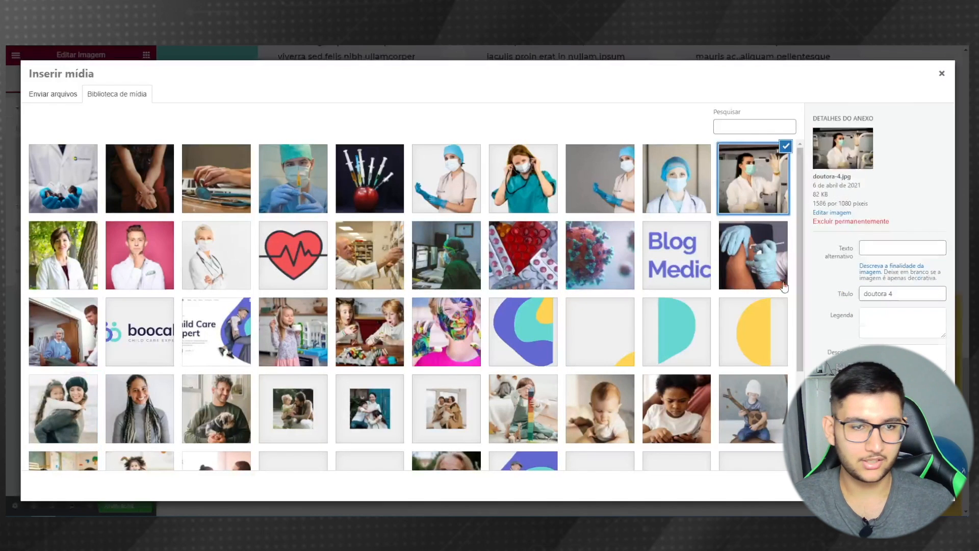
click(922, 486)
click(631, 325)
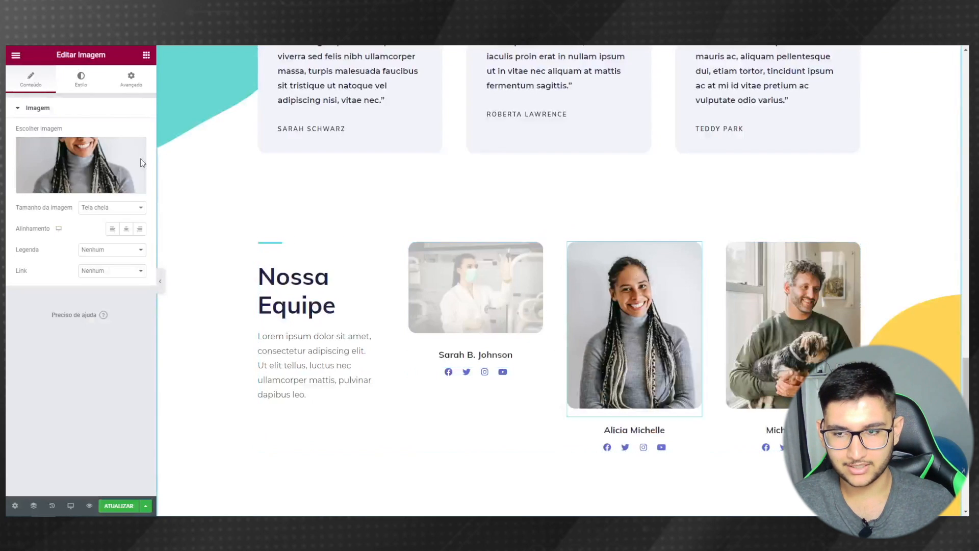
click(91, 163)
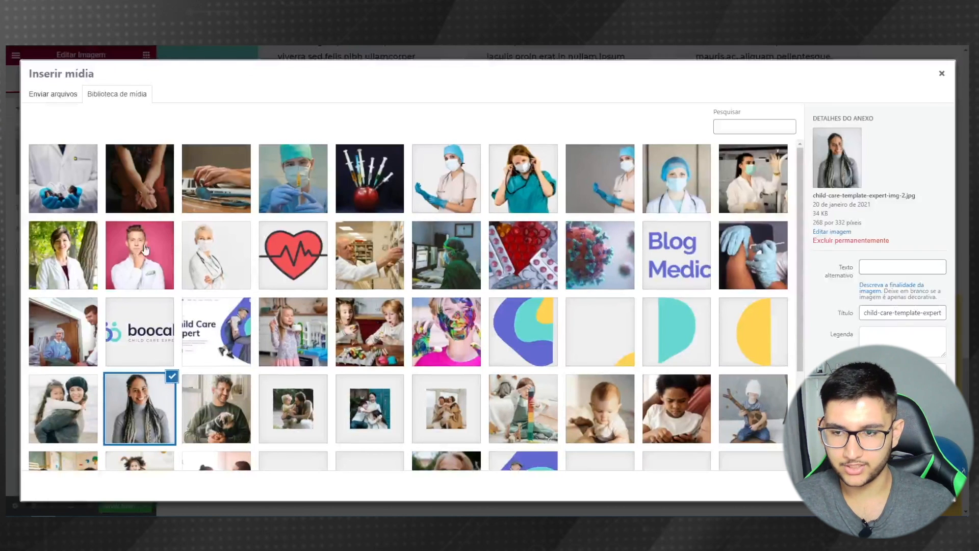
click(142, 250)
click(922, 485)
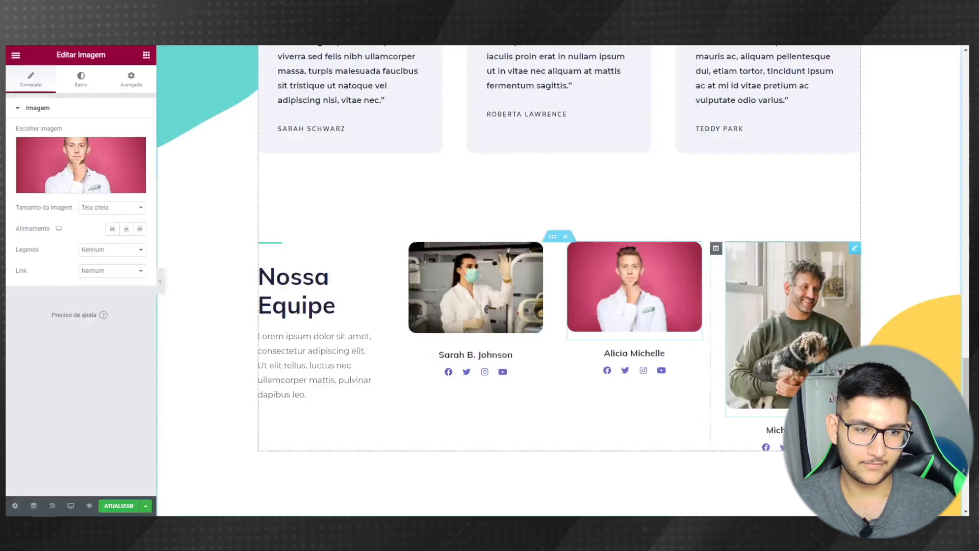
- Pick the surgeon-with-syringe image, Medico-com-injecao.jpg, for the third team member
click(779, 304)
click(74, 164)
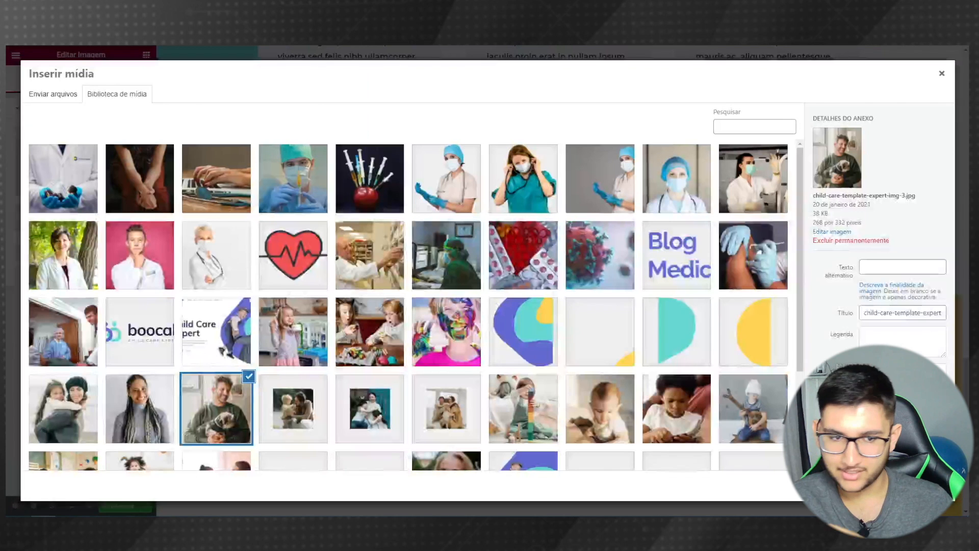
click(294, 195)
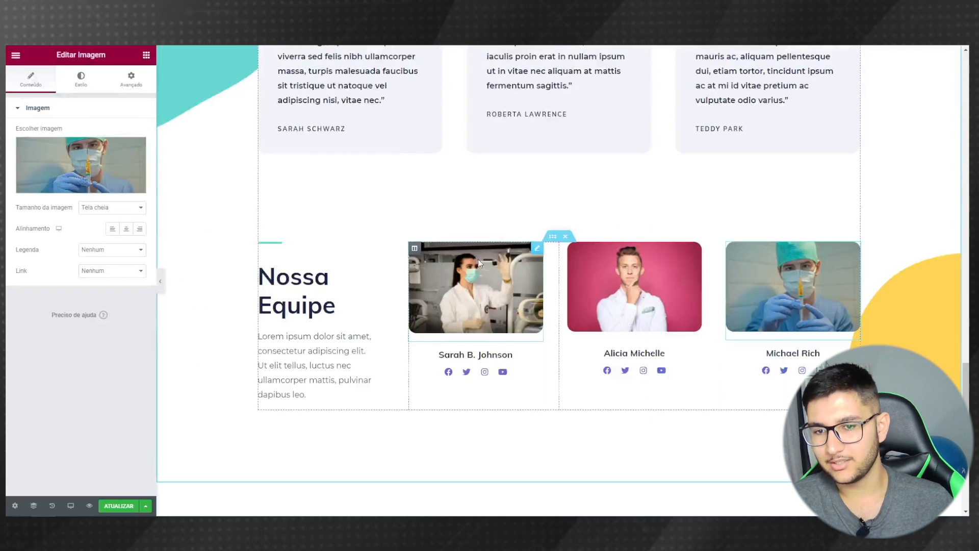
- Give the first team photo a custom 300 × 400 size, correcting the height value
click(475, 285)
click(100, 208)
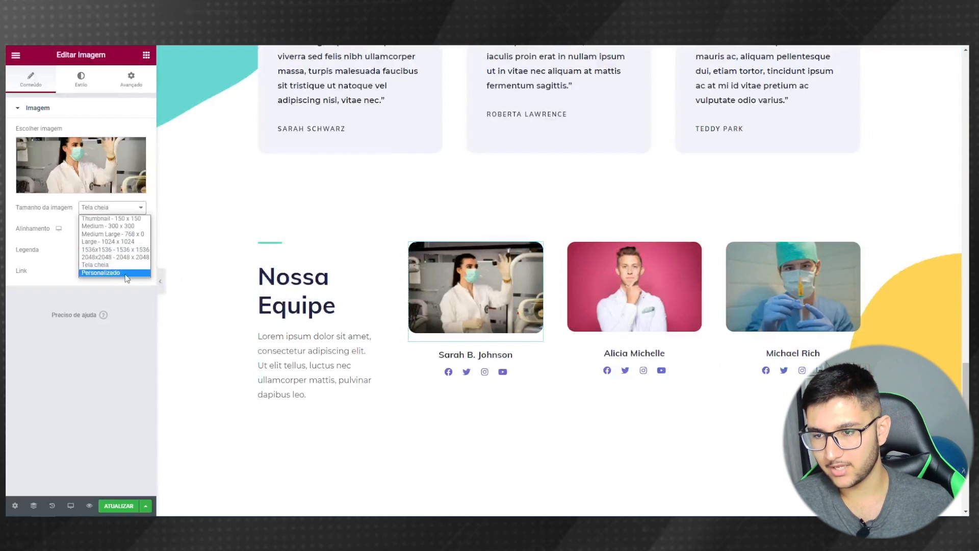
click(92, 270)
click(33, 254)
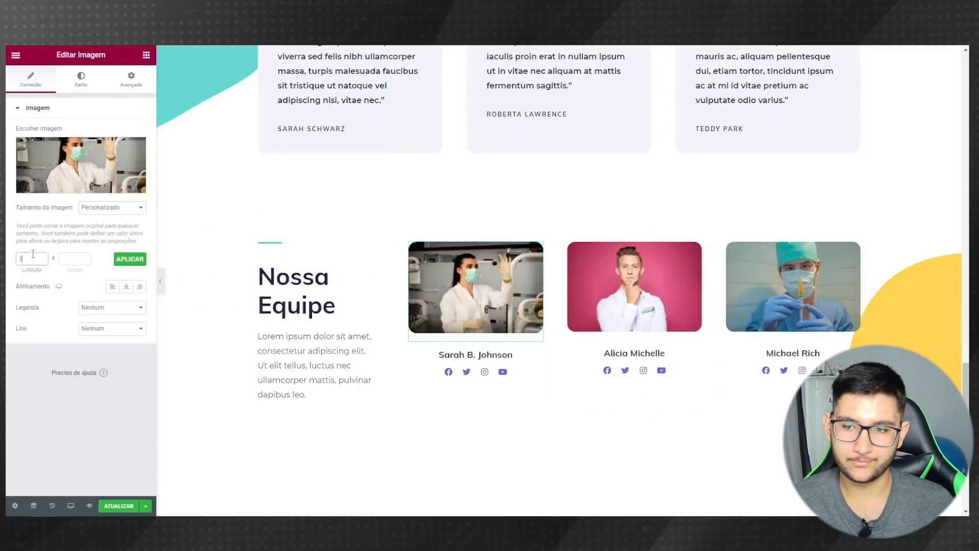
key(Tab)
text(50)
click(132, 260)
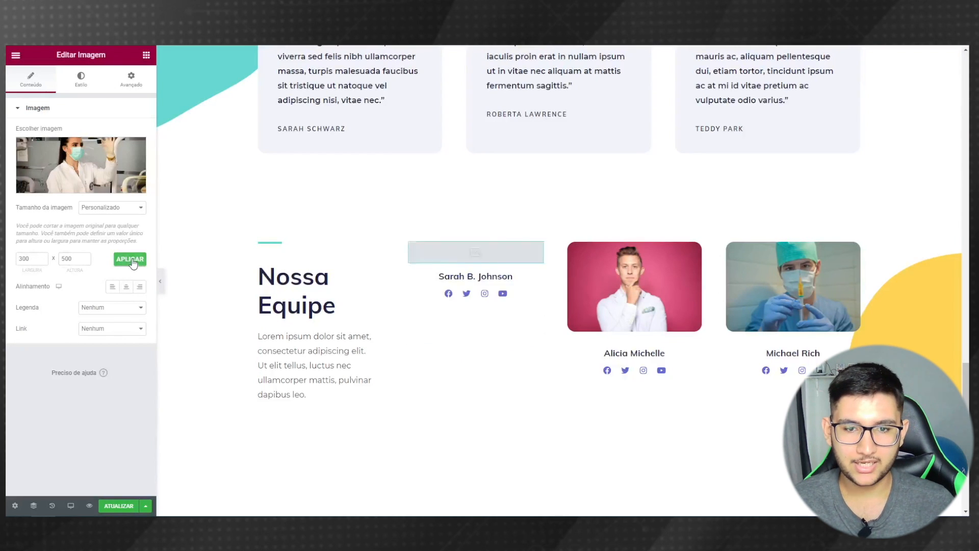
double_click(74, 259)
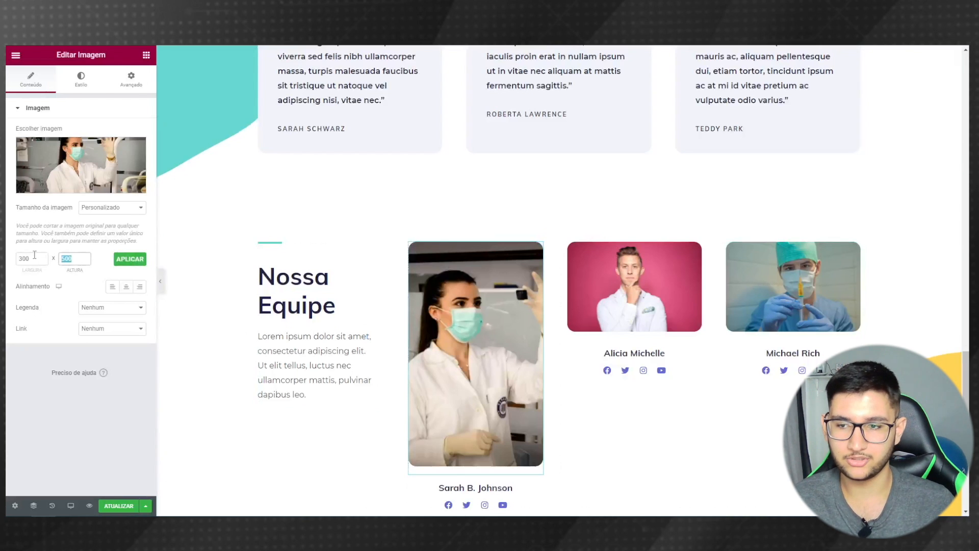
click(128, 261)
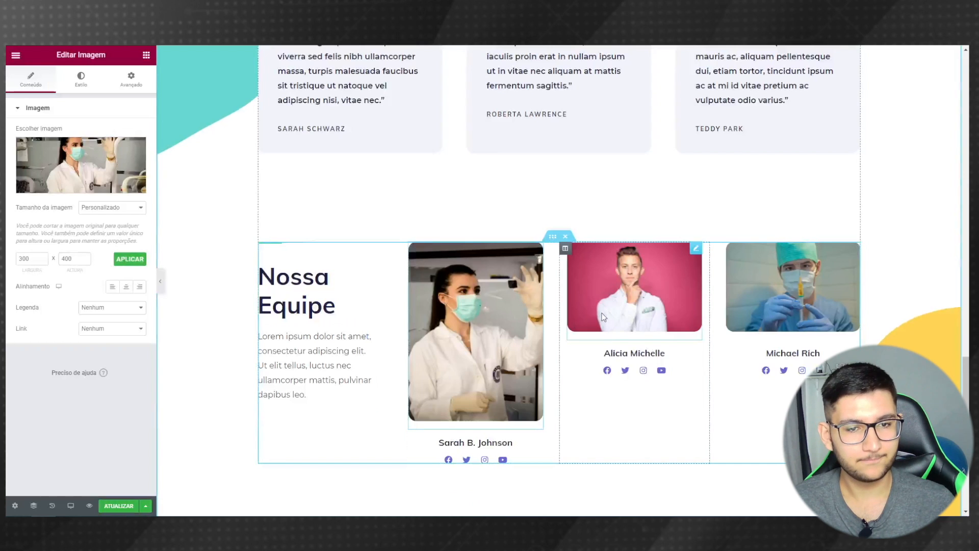
- Set the second team photo to a custom 300 × 400 size
click(603, 318)
click(95, 208)
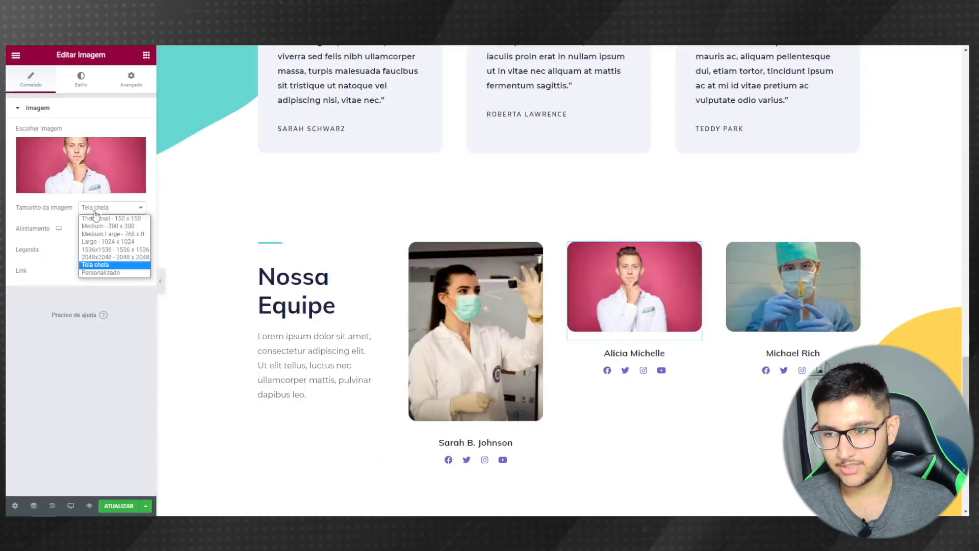
click(100, 272)
click(33, 256)
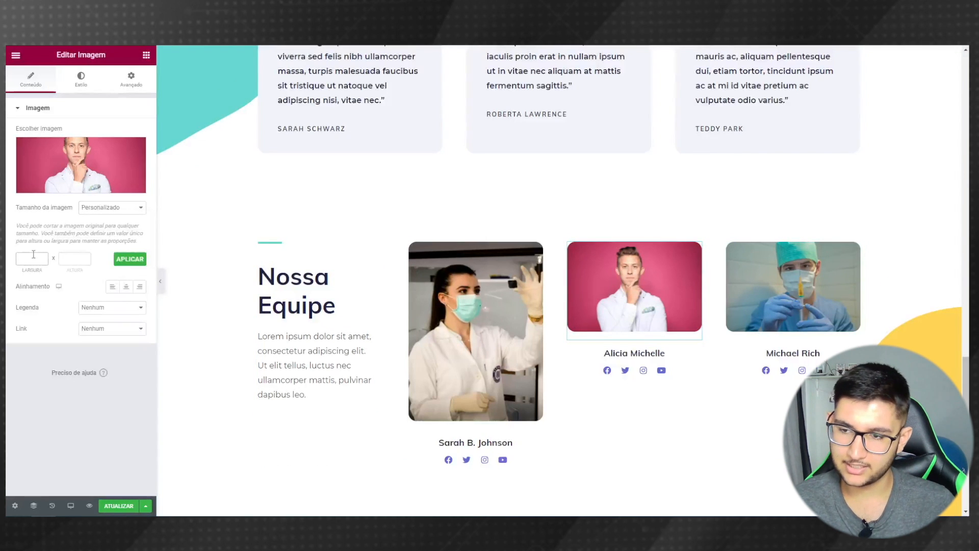
key(Tab)
text(40)
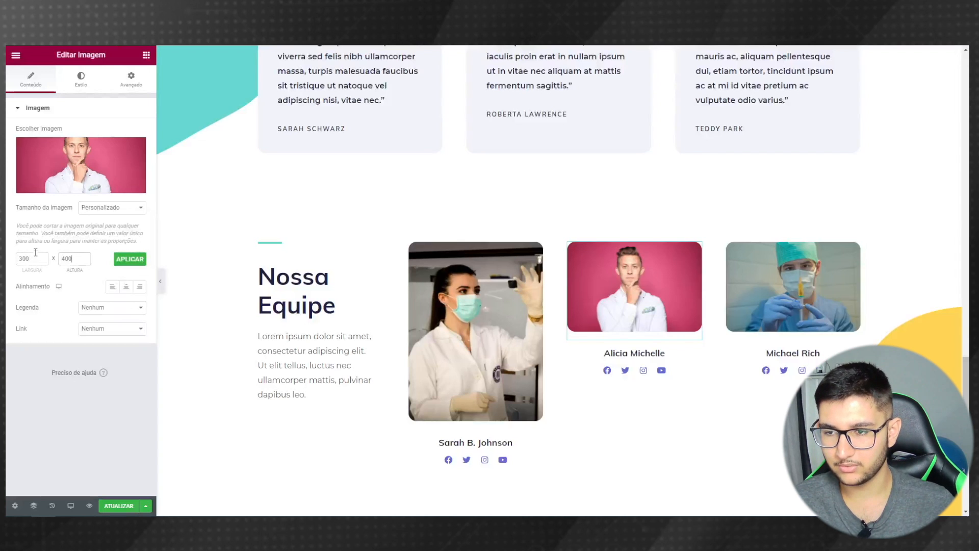
click(132, 260)
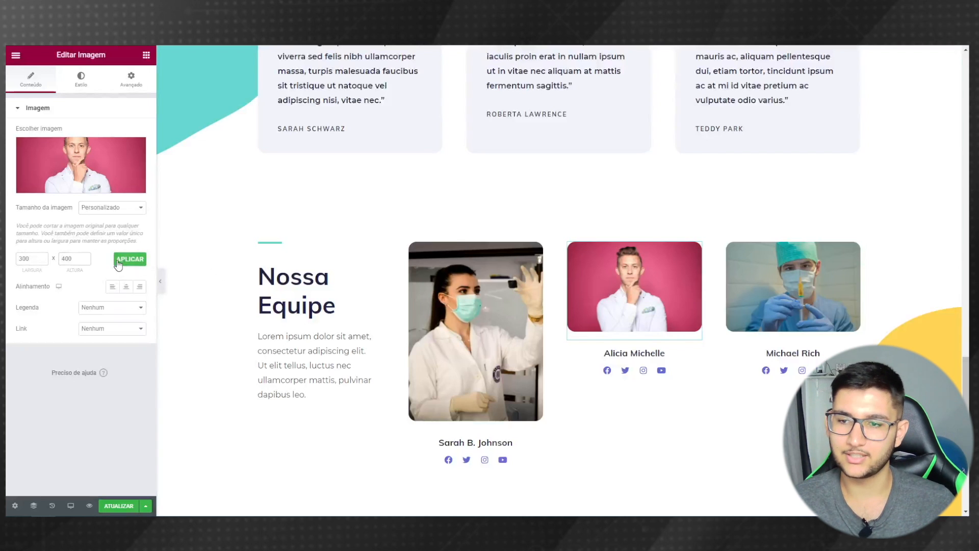
- Set the third team photo to a custom 300 × 400 size
click(766, 310)
click(112, 207)
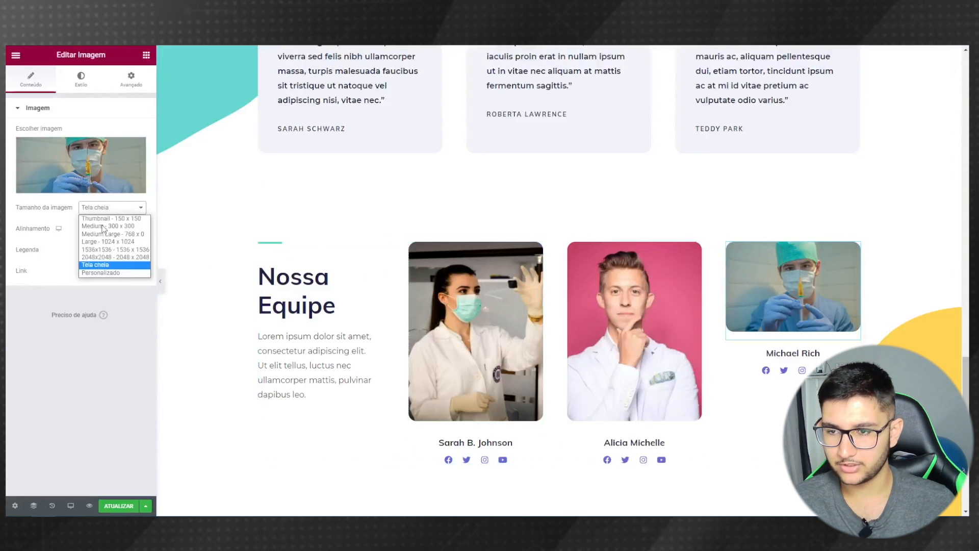
click(89, 272)
click(34, 259)
text(2)
key(Tab)
text(4)
click(122, 258)
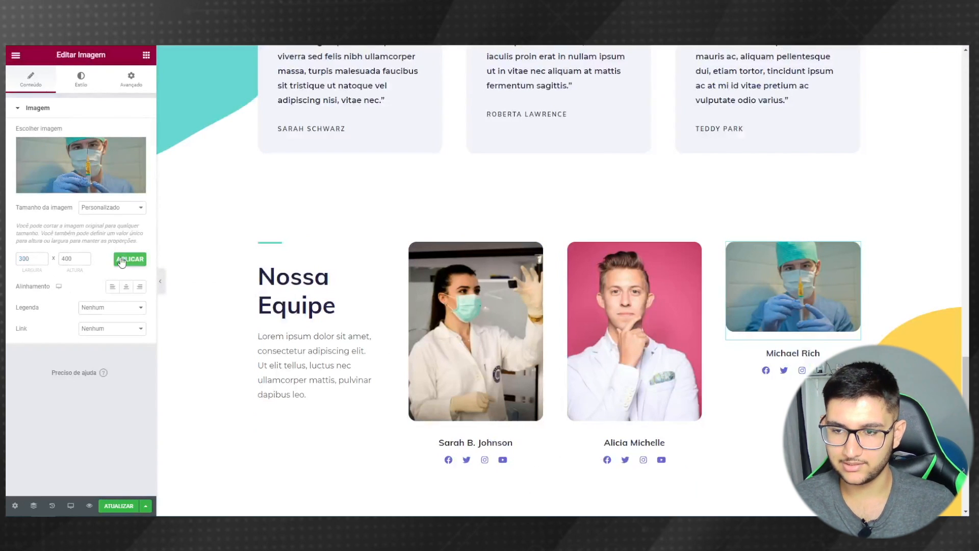
scroll(420, 361, down, 2)
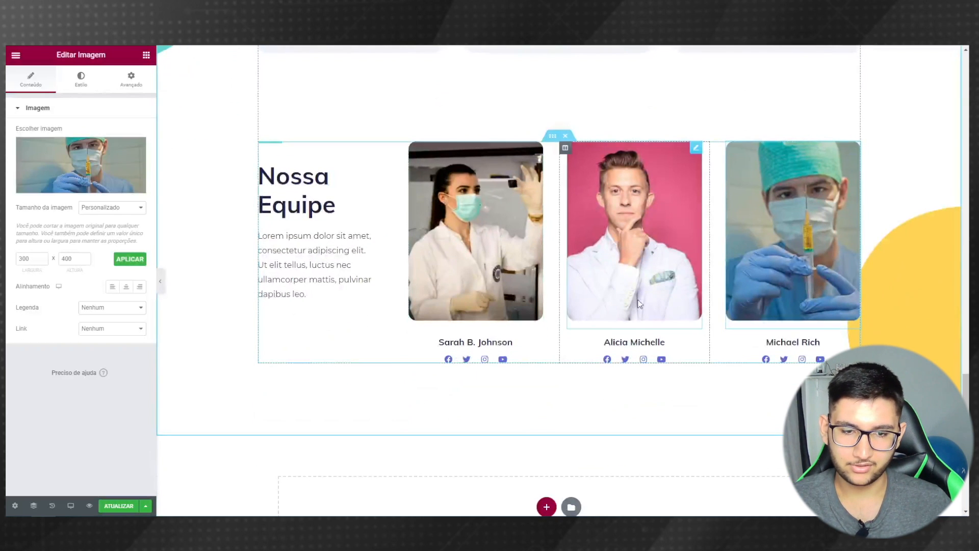
- Change the middle member's first name to Teddy, checking the third testimonial author's full name
click(617, 345)
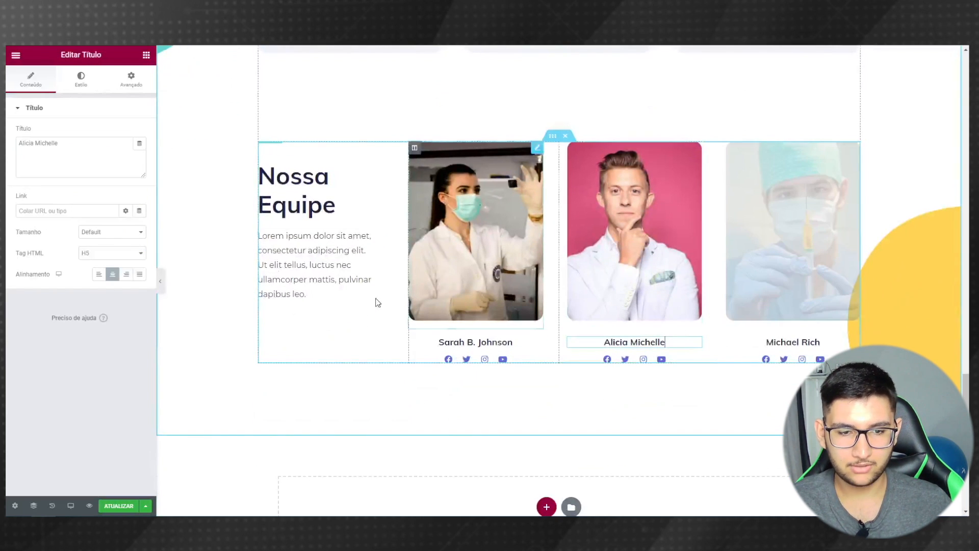
drag(34, 143, 7, 163)
text(Teddy)
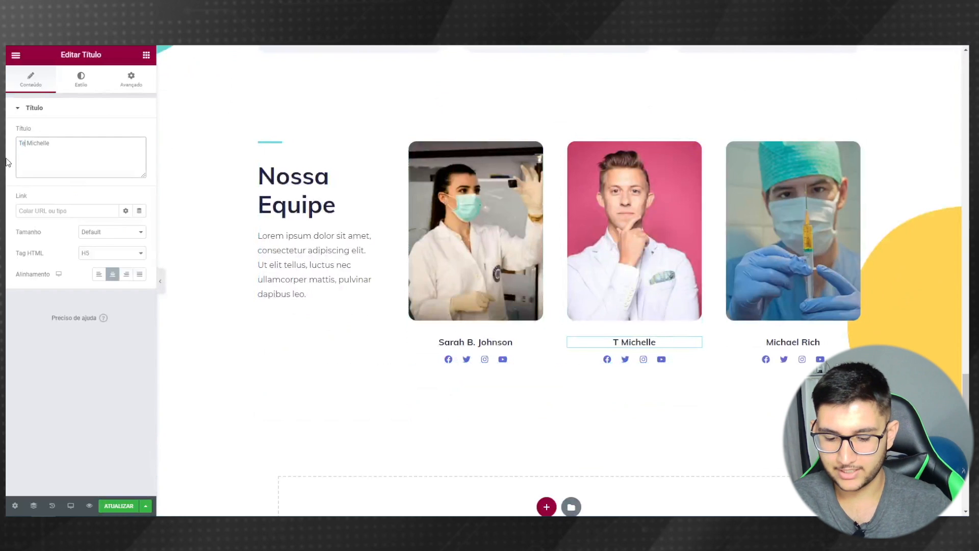
scroll(396, 215, up, 1)
scroll(395, 215, up, 3)
click(530, 215)
scroll(645, 312, down, 2)
scroll(646, 312, up, 2)
triple_click(706, 230)
scroll(650, 306, down, 3)
- Replace the middle member's surname with Park so the card reads 'Teddy Park'
click(633, 393)
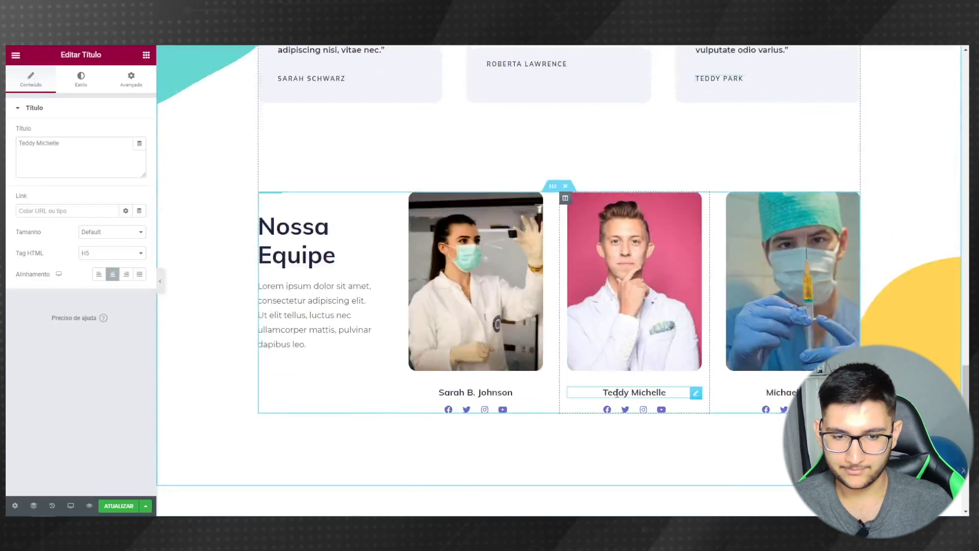
click(105, 163)
double_click(55, 146)
text(Park)
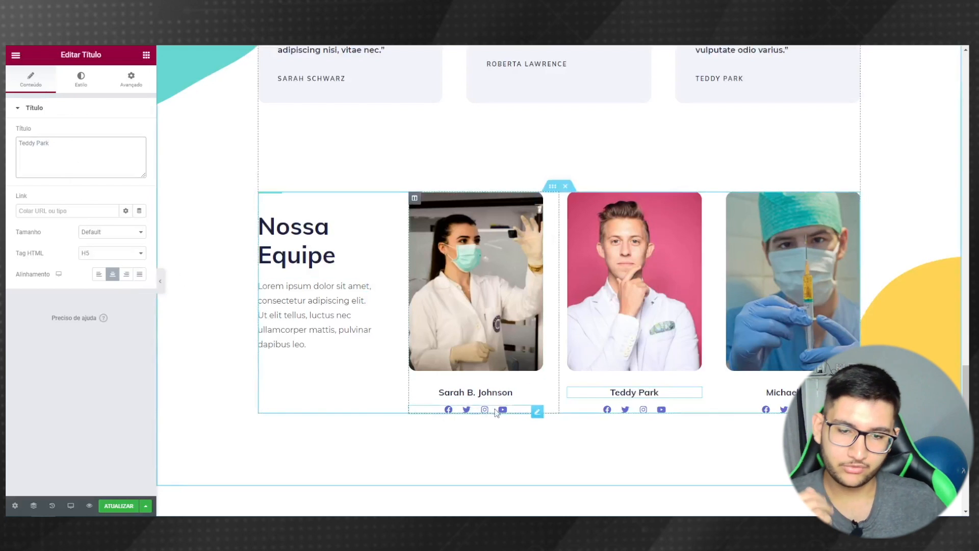
click(537, 412)
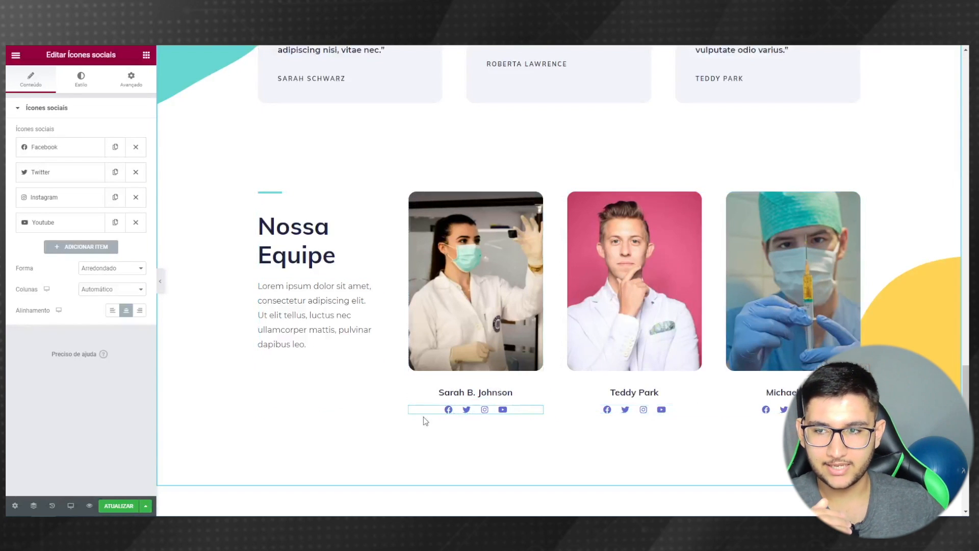
- Review the first member's Facebook, Twitter and Instagram icon settings, then add a new icon item
scroll(376, 276, up, 10)
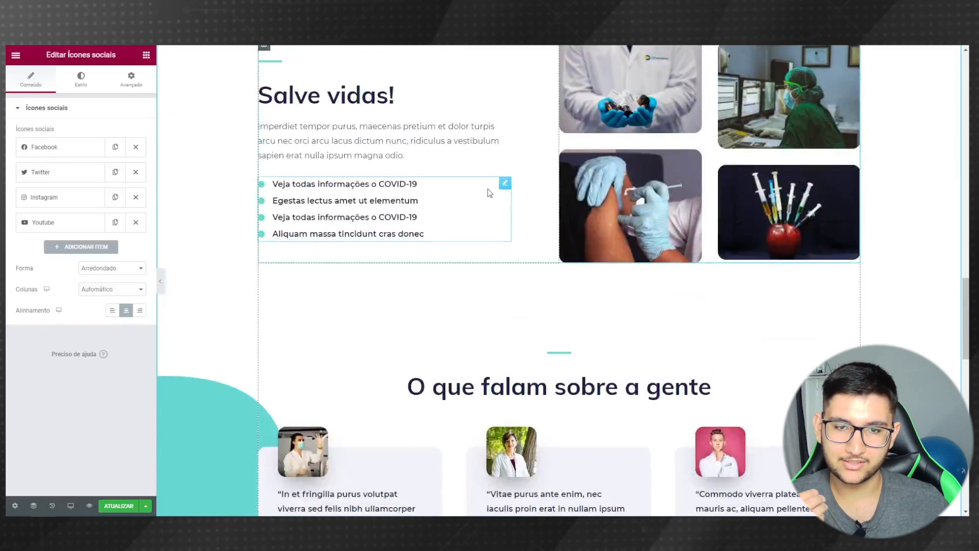
click(505, 183)
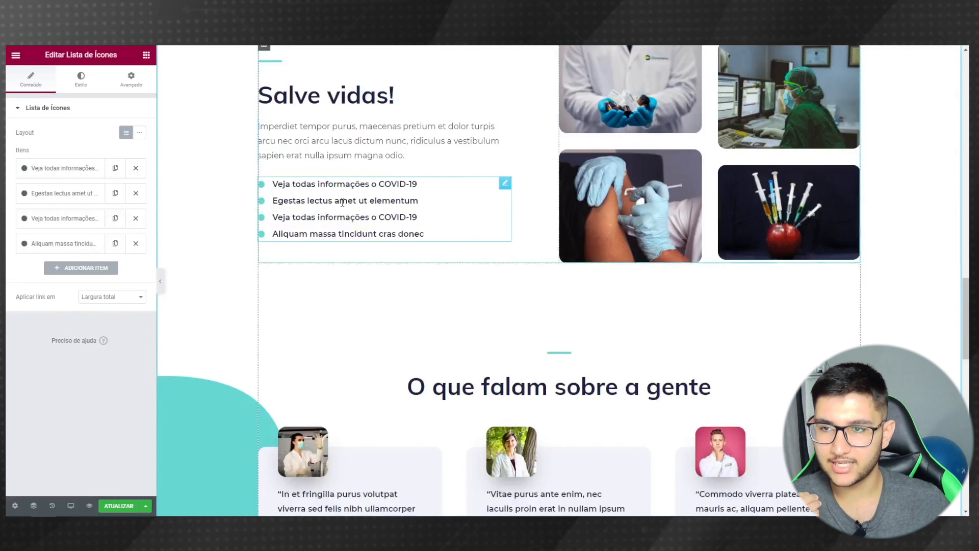
scroll(468, 264, down, 6)
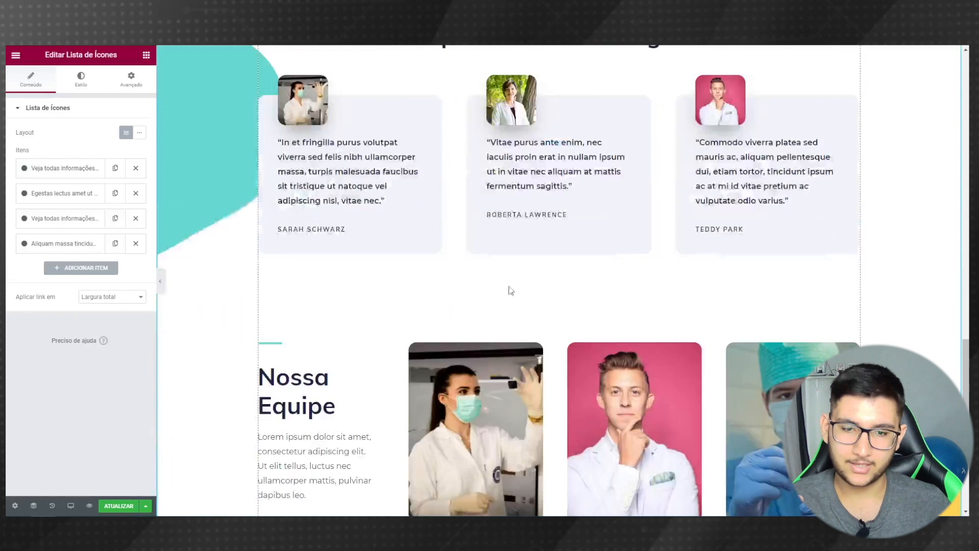
scroll(575, 323, down, 5)
click(538, 312)
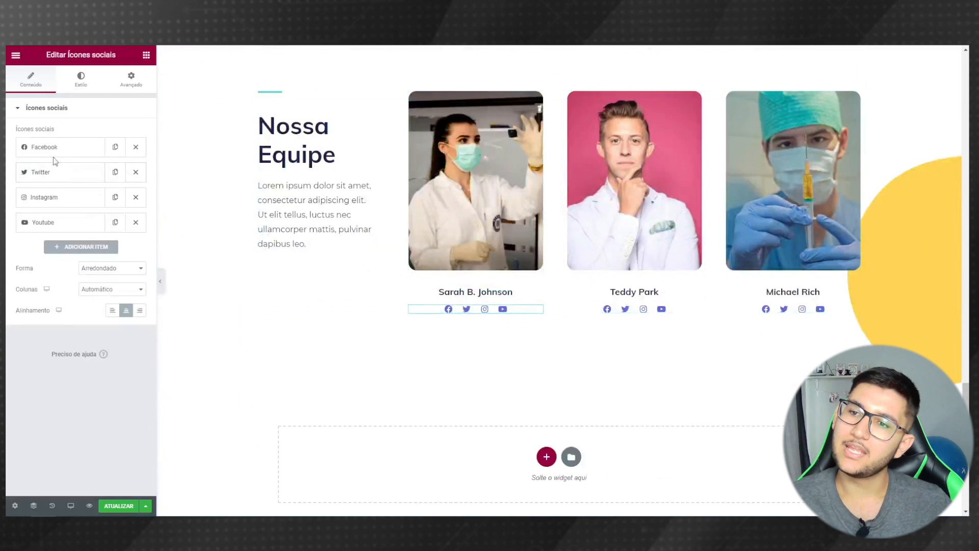
click(57, 149)
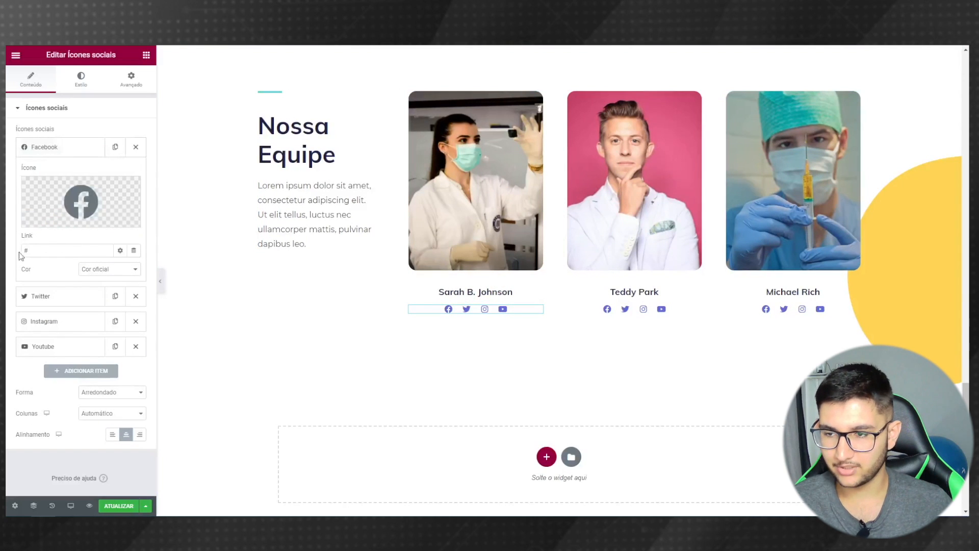
double_click(83, 247)
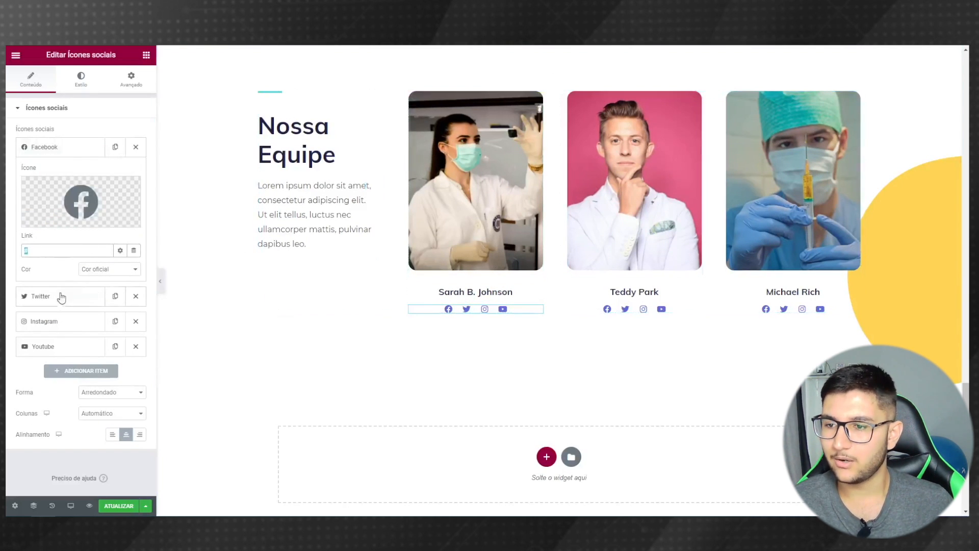
click(71, 295)
mouse_move(24, 253)
click(31, 325)
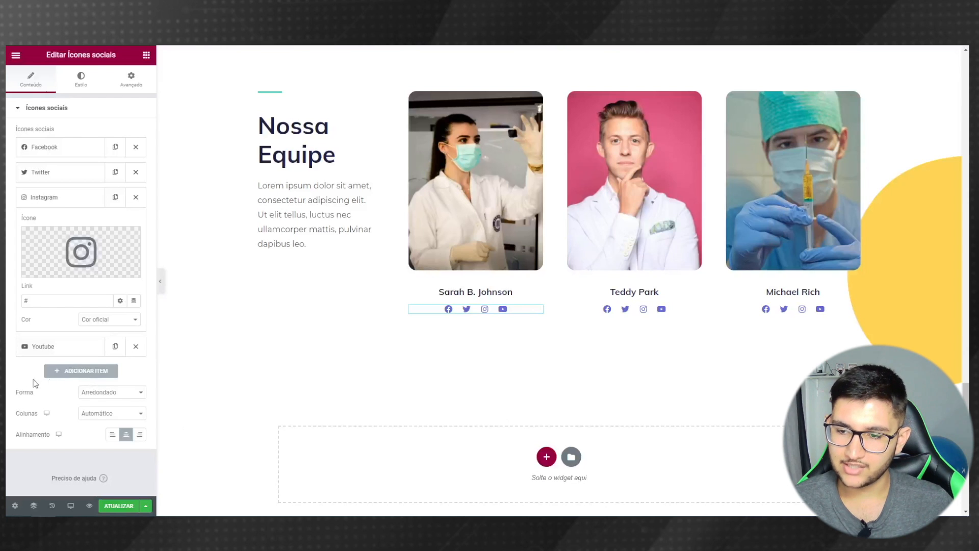
click(67, 372)
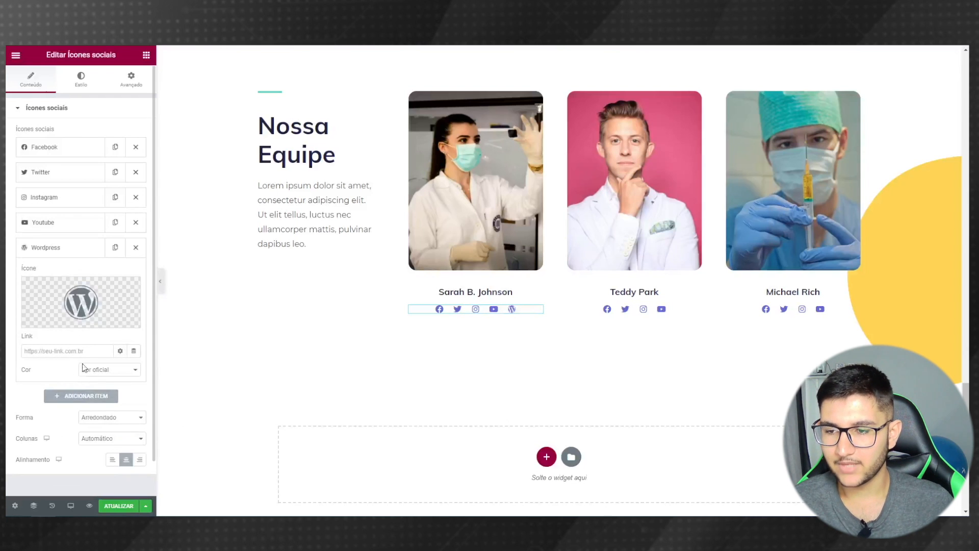
- Choose icons for the new item from the library, first Facebook, then LinkedIn
click(37, 321)
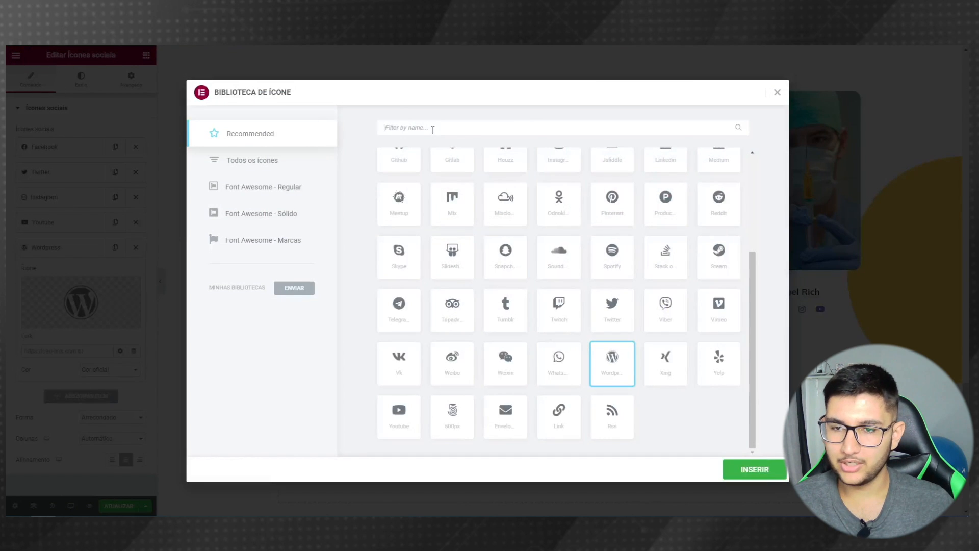
text(fac)
click(759, 470)
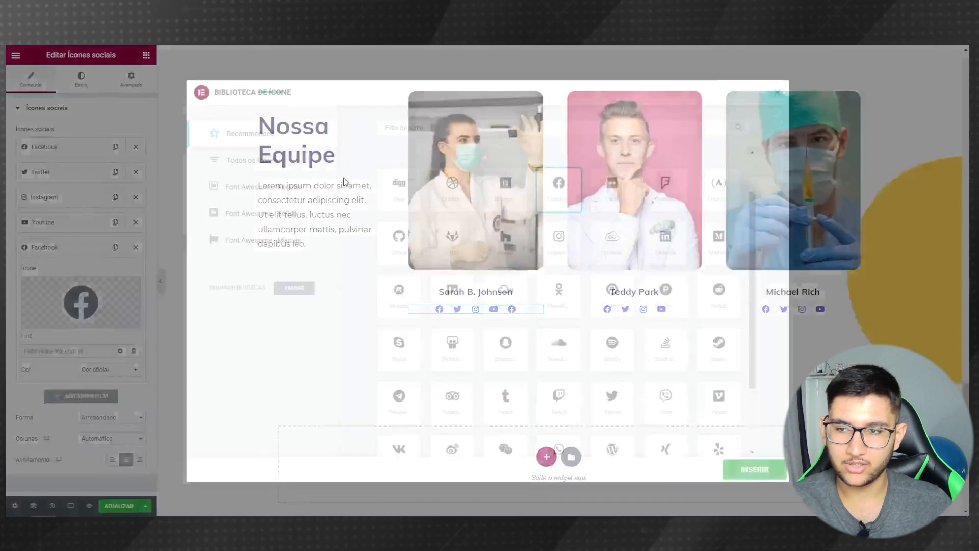
click(30, 324)
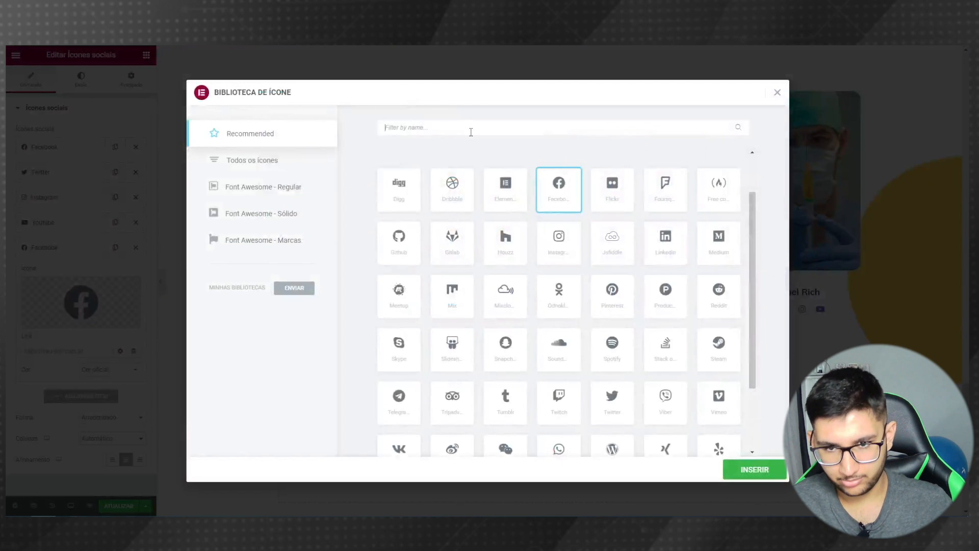
text(link)
click(399, 194)
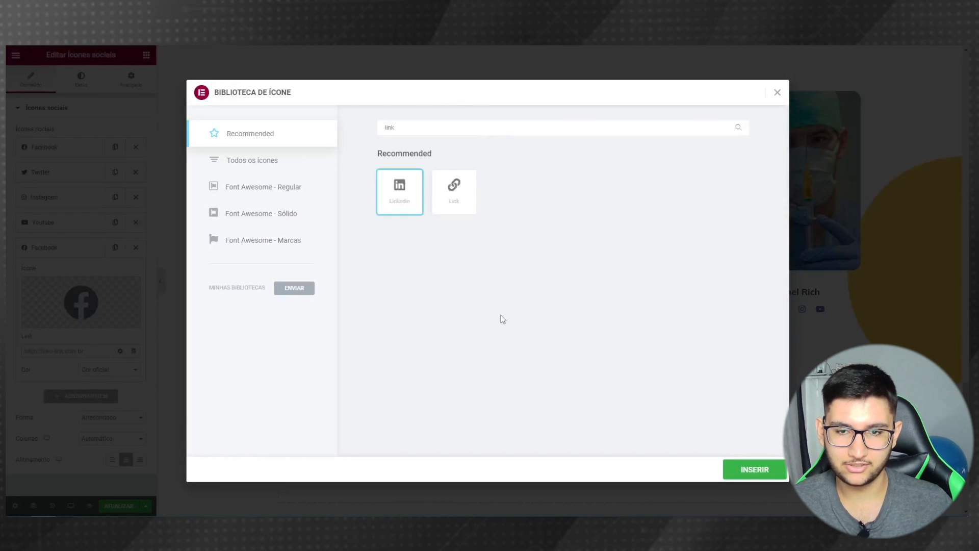
click(756, 467)
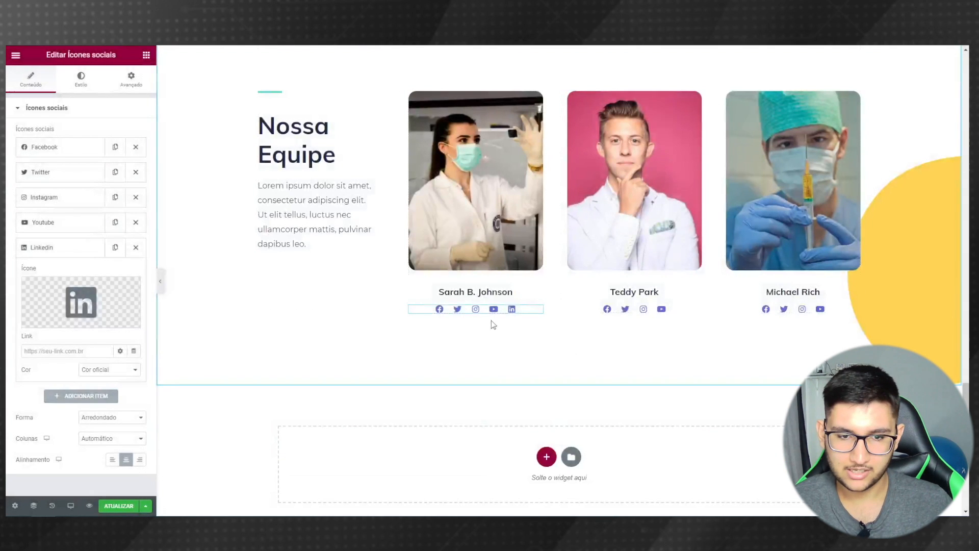
- Delete the LinkedIn, Youtube and Instagram items, leaving only Facebook and Twitter
click(136, 248)
click(136, 222)
click(136, 197)
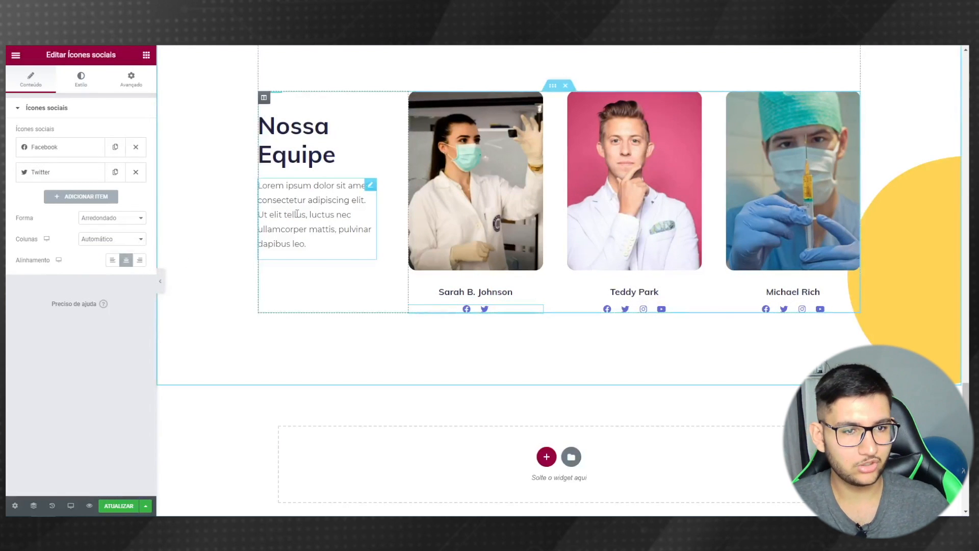
scroll(284, 469, down, 5)
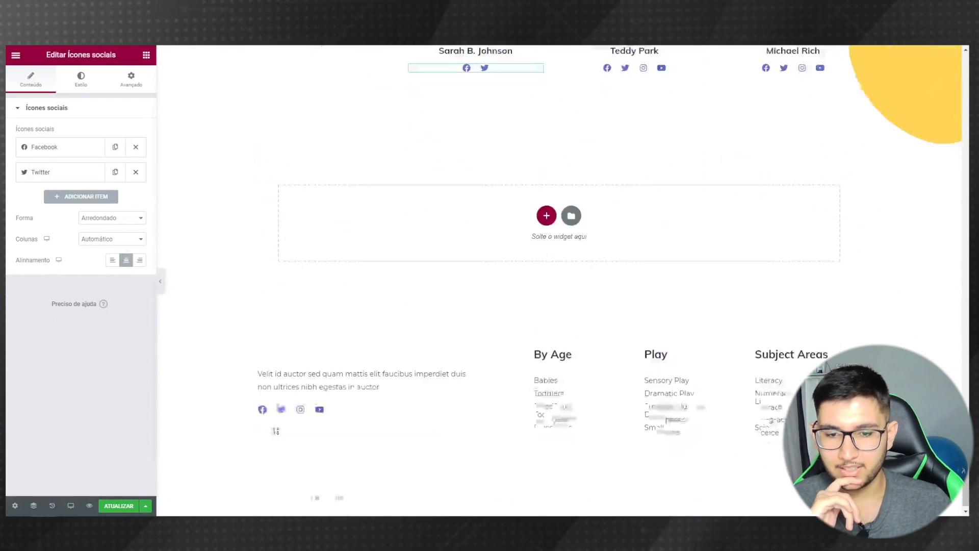
click(160, 280)
scroll(239, 367, up, 6)
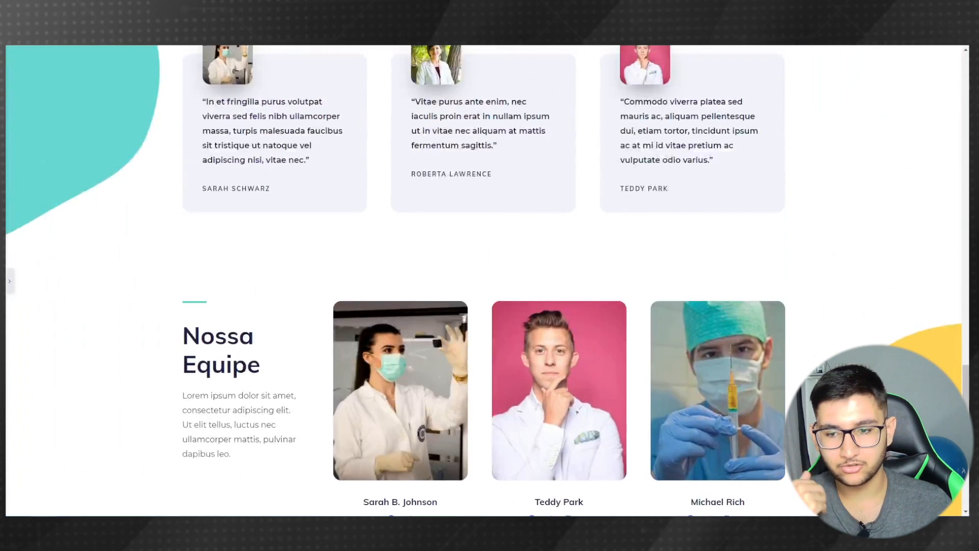
scroll(234, 357, up, 10)
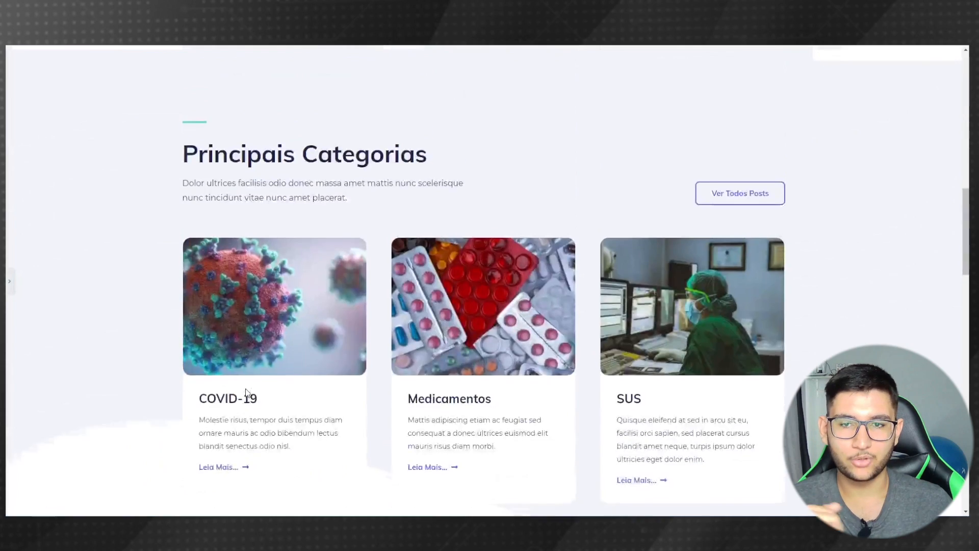
scroll(236, 348, up, 8)
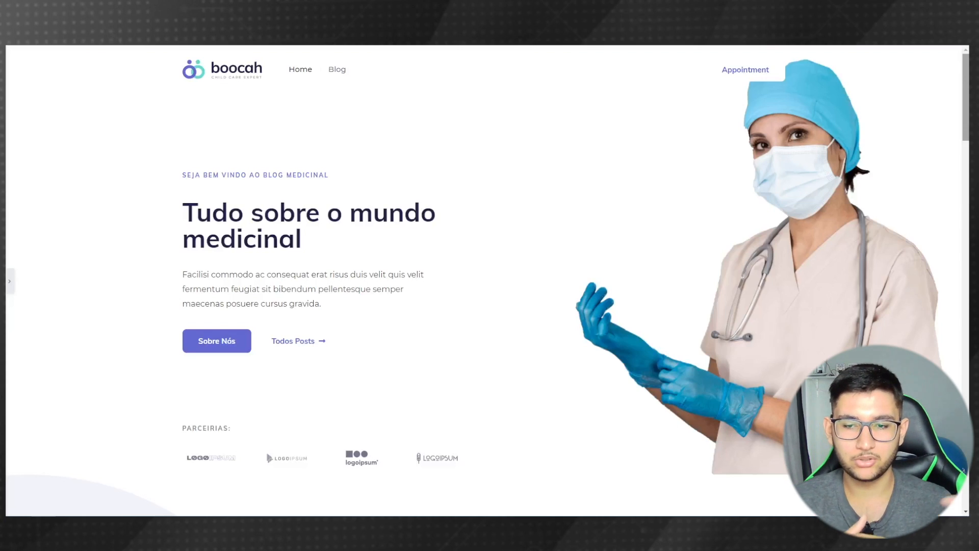
scroll(488, 280, down, 12)
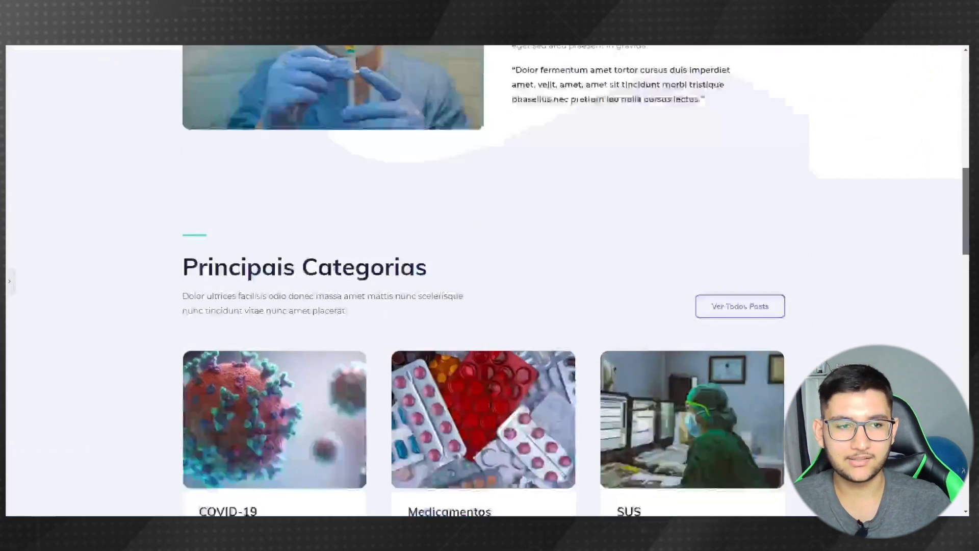
scroll(488, 280, down, 10)
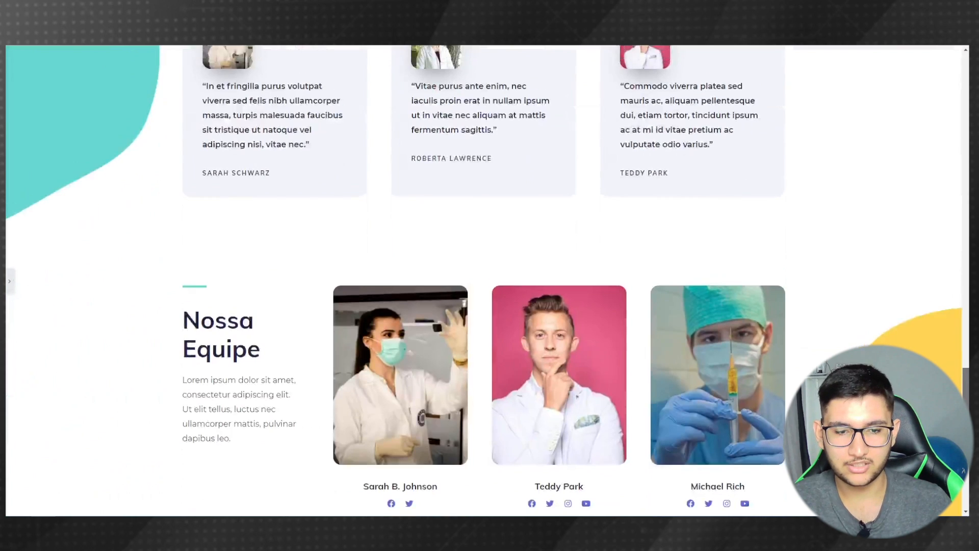
scroll(488, 281, down, 3)
scroll(488, 280, down, 2)
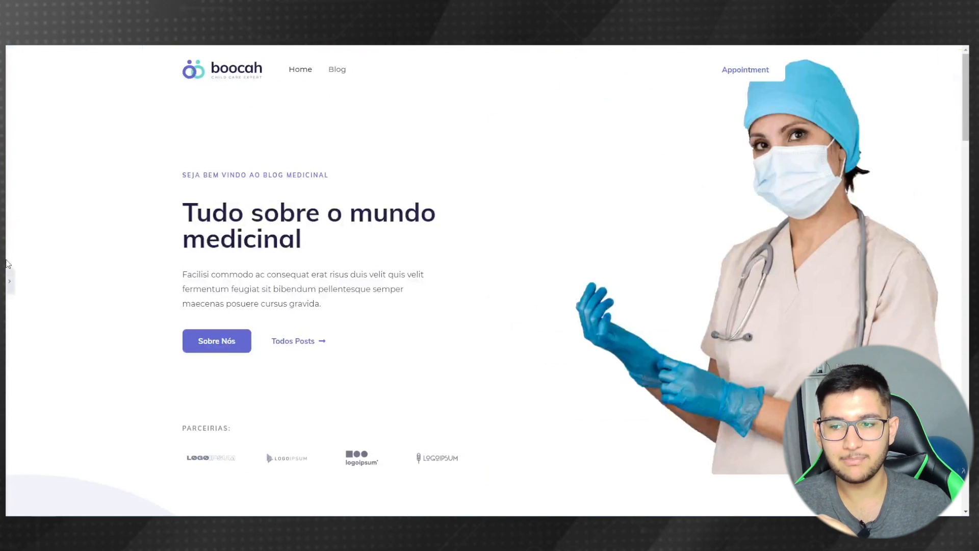
click(8, 281)
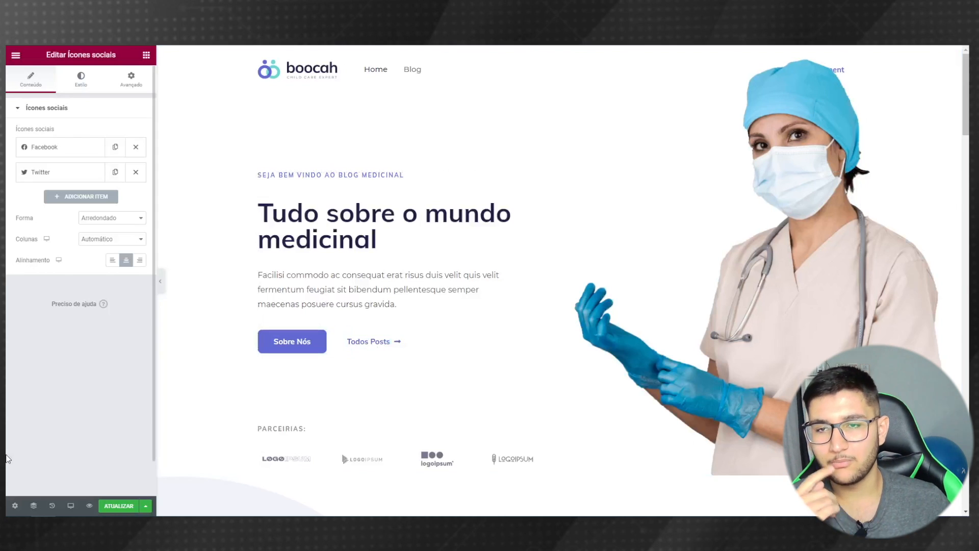
- Save the homepage with ATUALIZAR and reload the live site to review Nossa Equipe and the footer
click(110, 507)
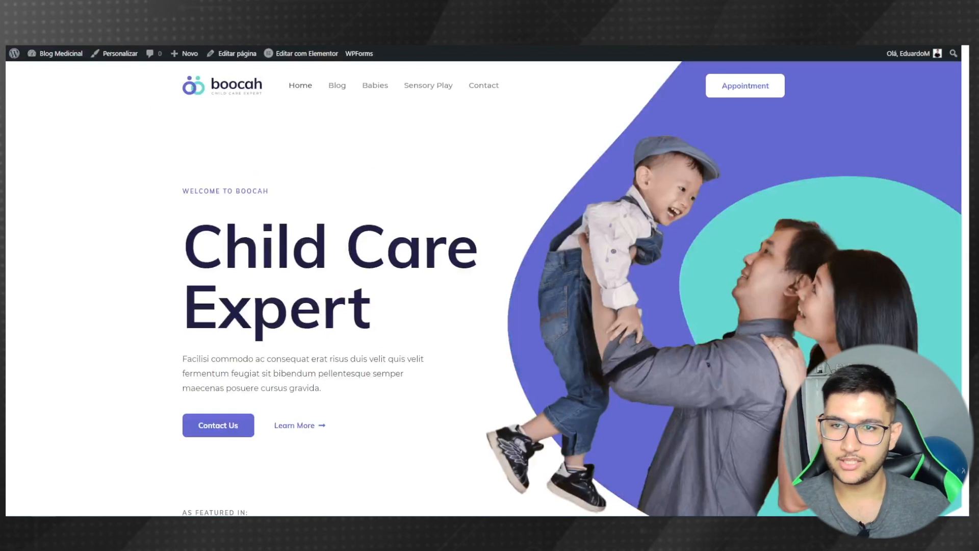
key(F5)
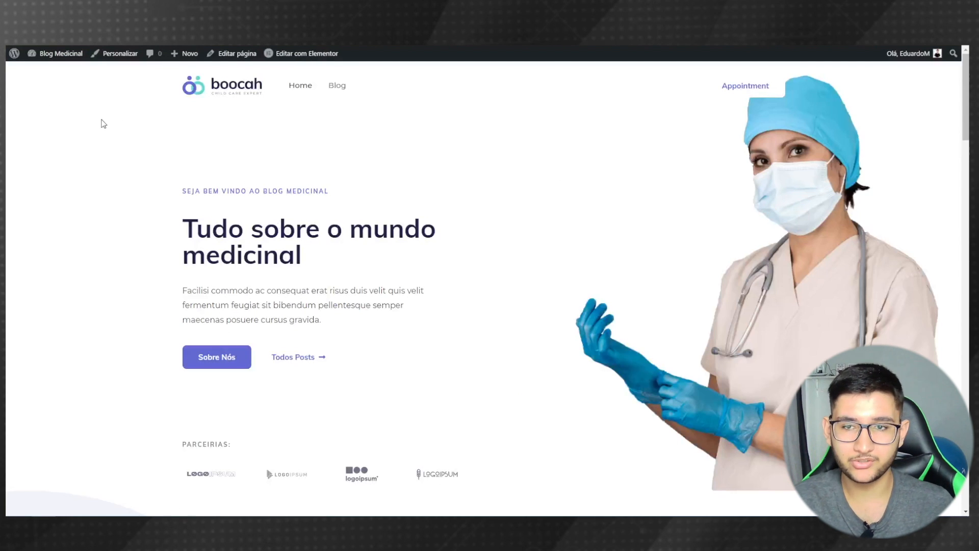
scroll(103, 124, down, 10)
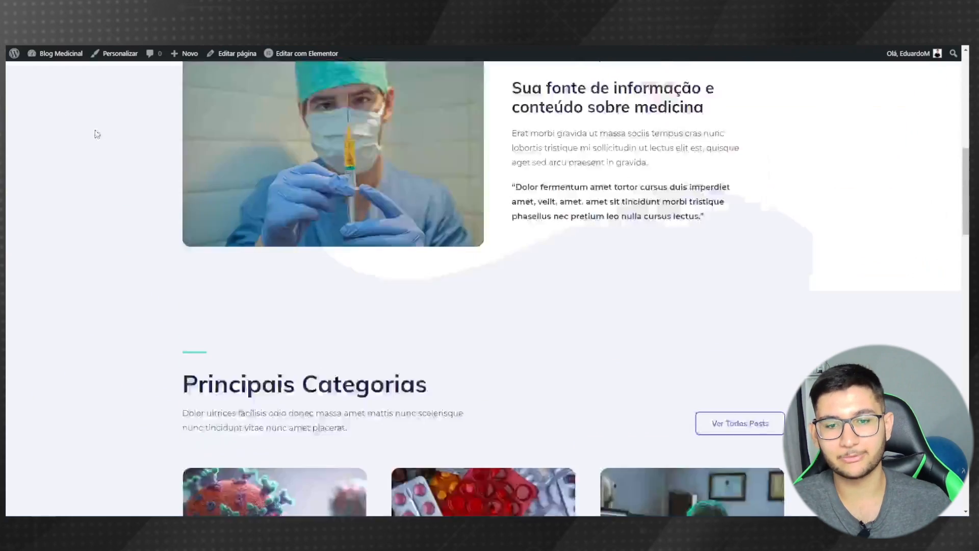
scroll(28, 263, down, 15)
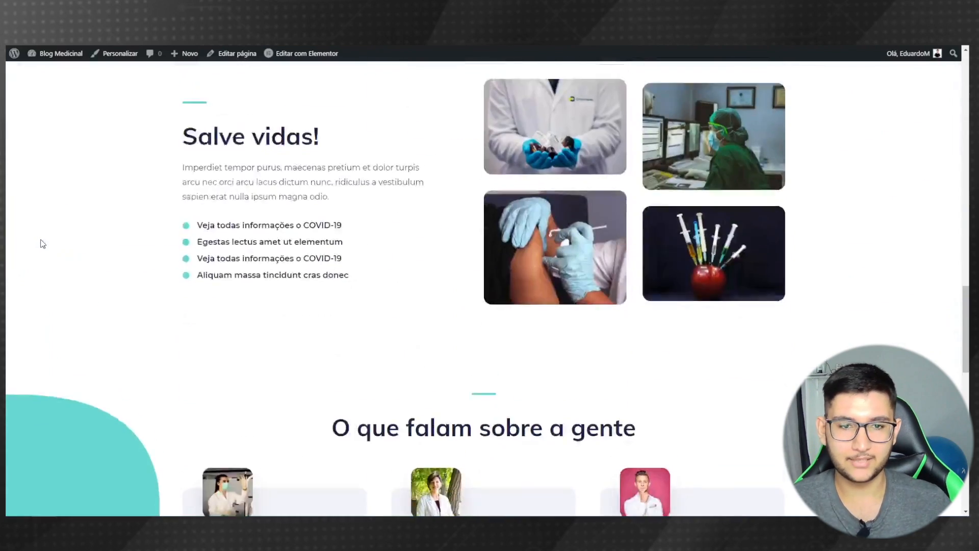
scroll(47, 235, down, 10)
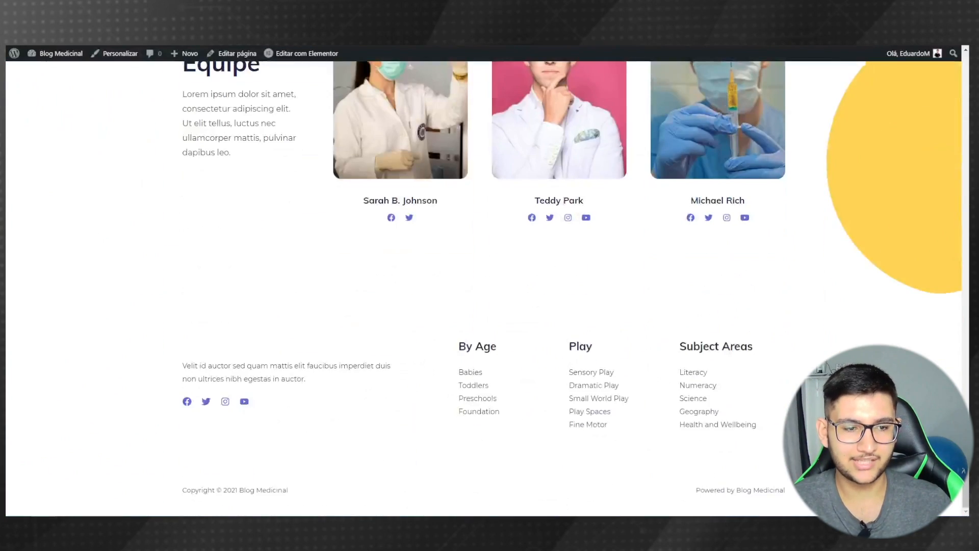
scroll(608, 231, up, 20)
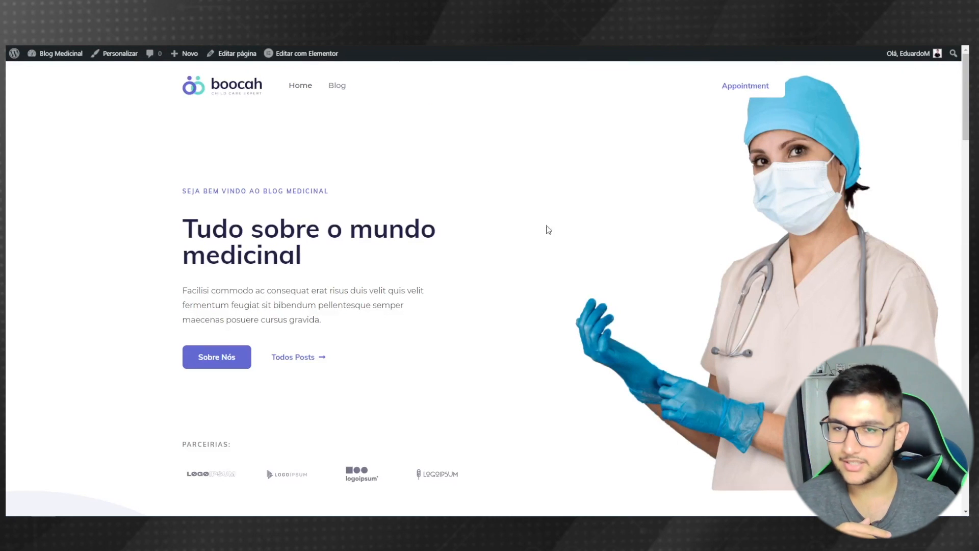
scroll(488, 285, down, 20)
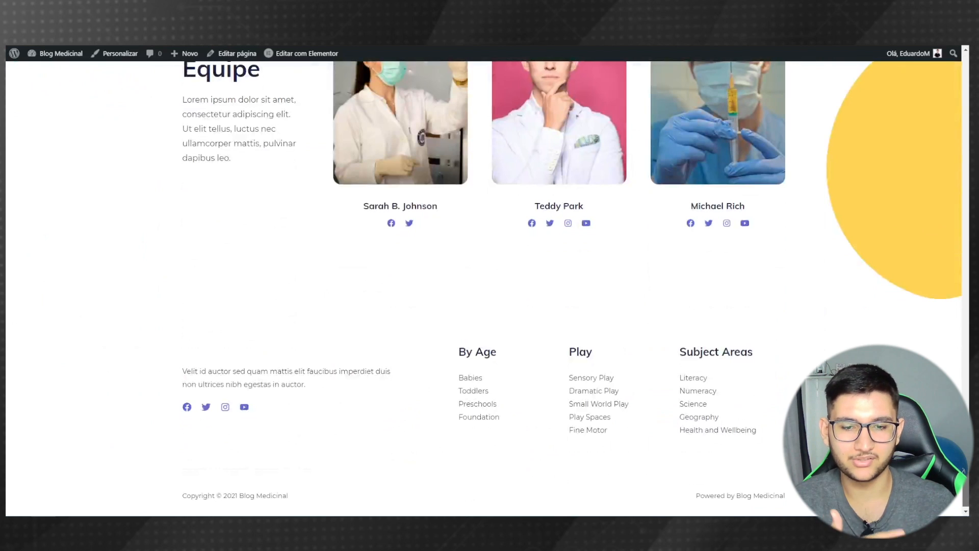
scroll(951, 80, up, 20)
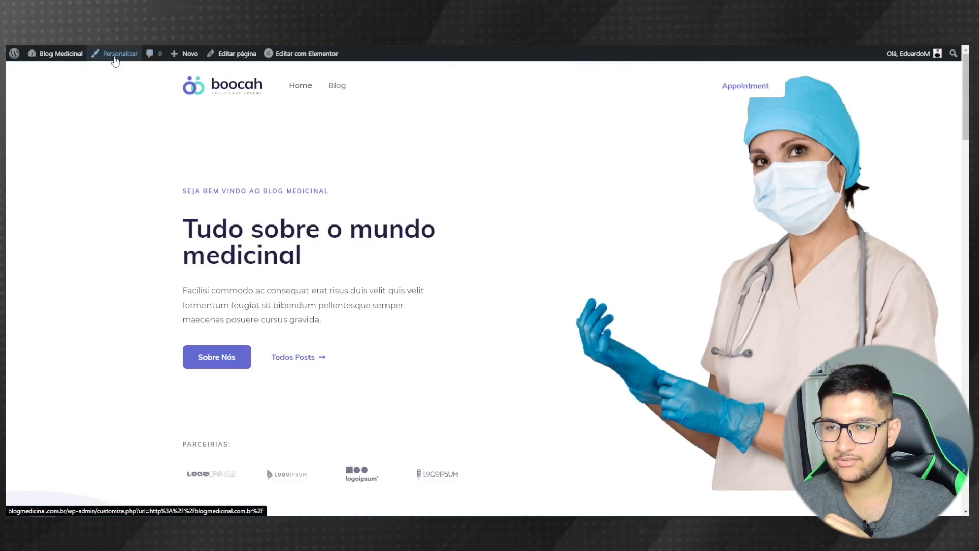
- Go to the Blog Medicinal dashboard and open Aparência > Personalizar
click(54, 60)
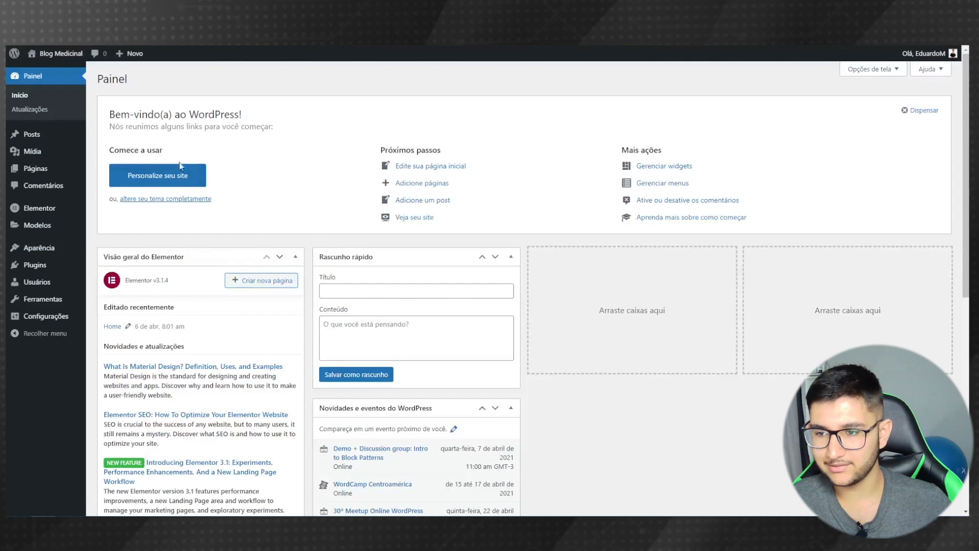
mouse_move(51, 252)
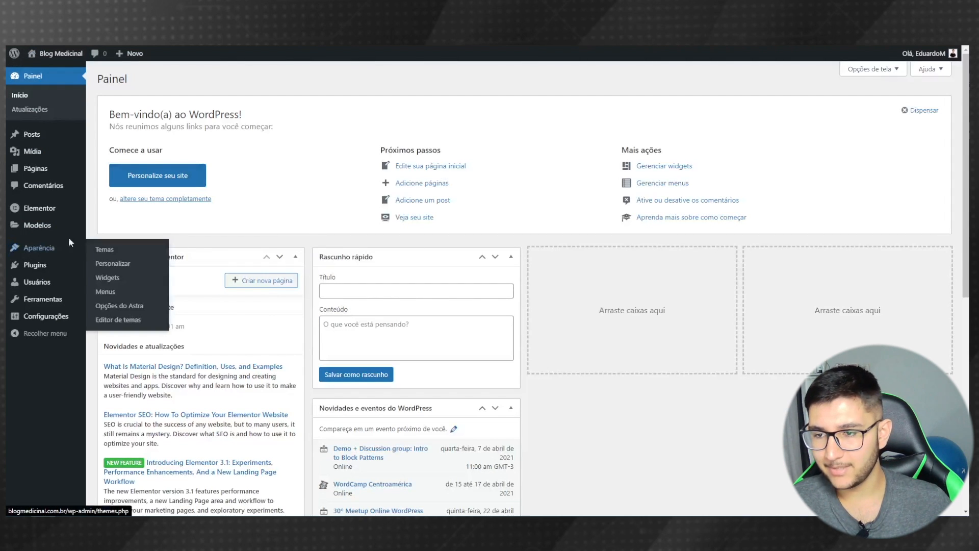
click(107, 269)
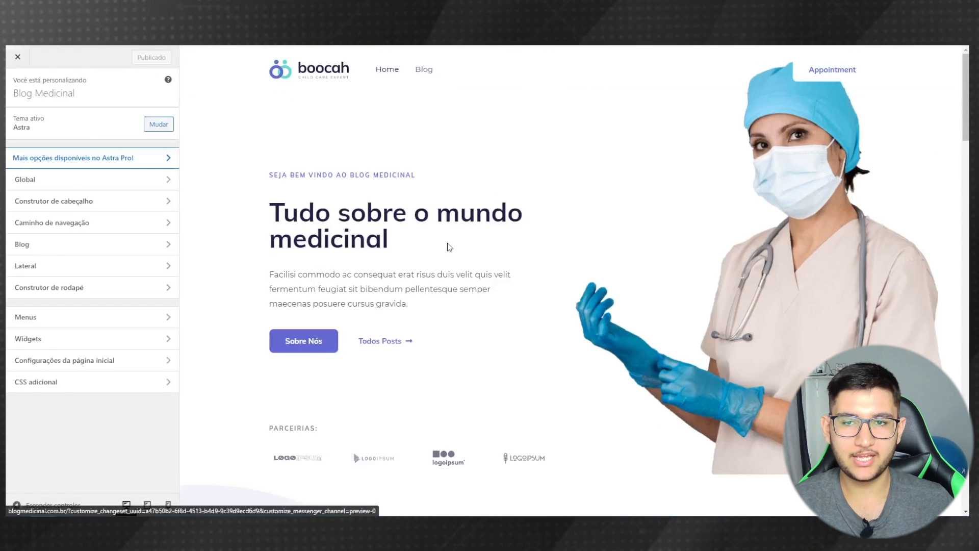
- Swap the header logo for Blog-Medicinal.png, stretching the crop to the image's top and bottom edges
click(276, 70)
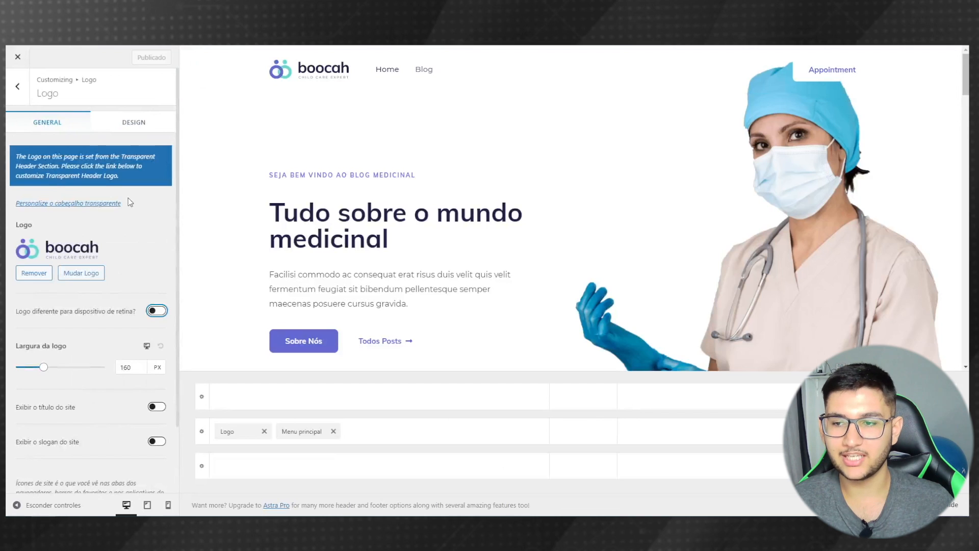
click(83, 274)
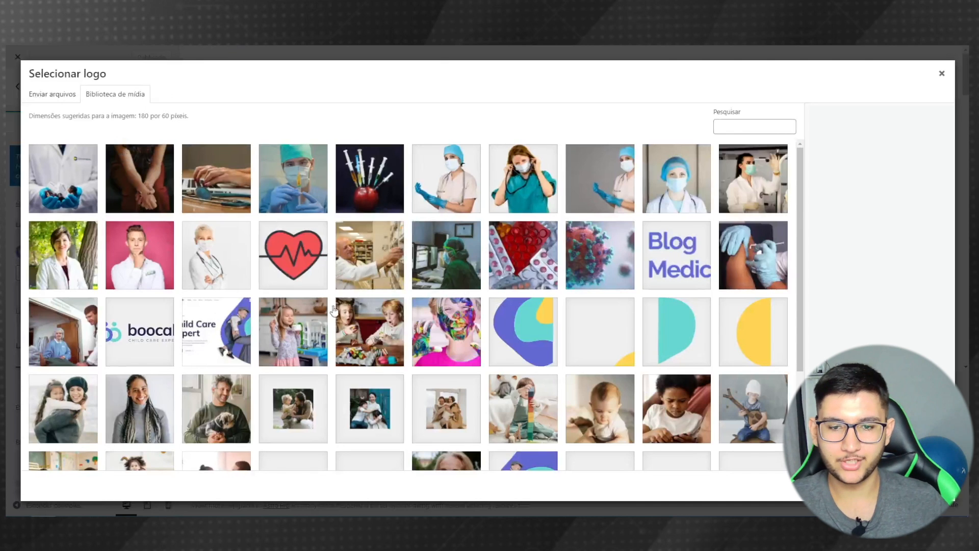
click(688, 259)
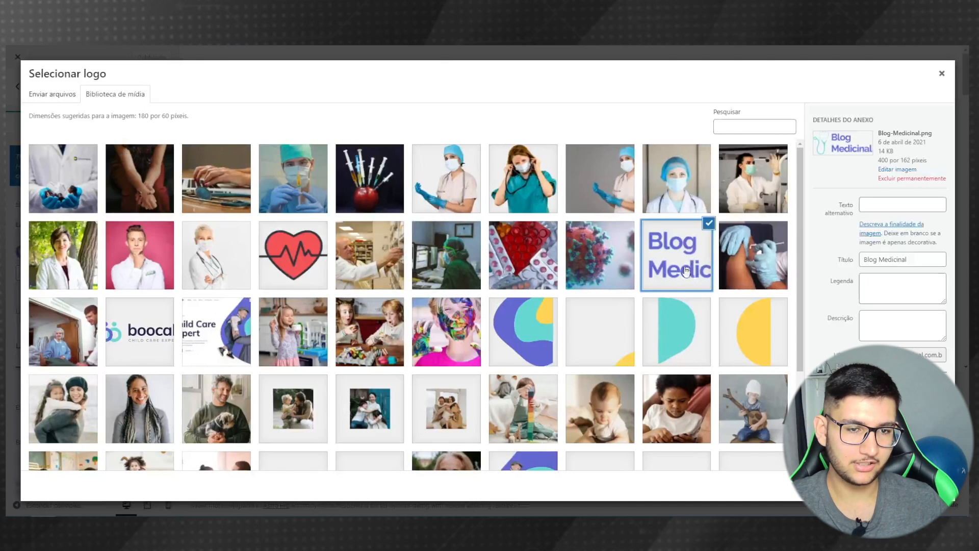
click(910, 485)
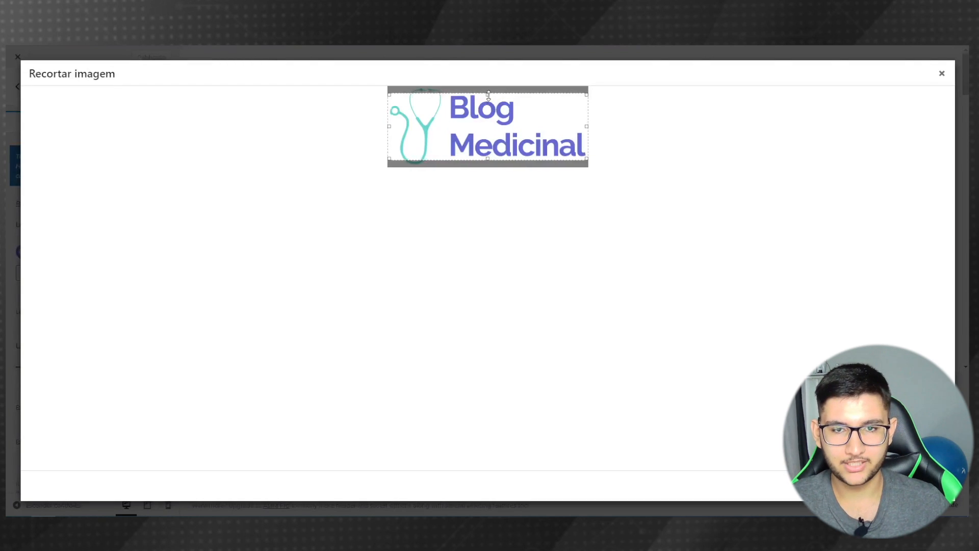
drag(488, 95, 483, 79)
drag(489, 160, 488, 167)
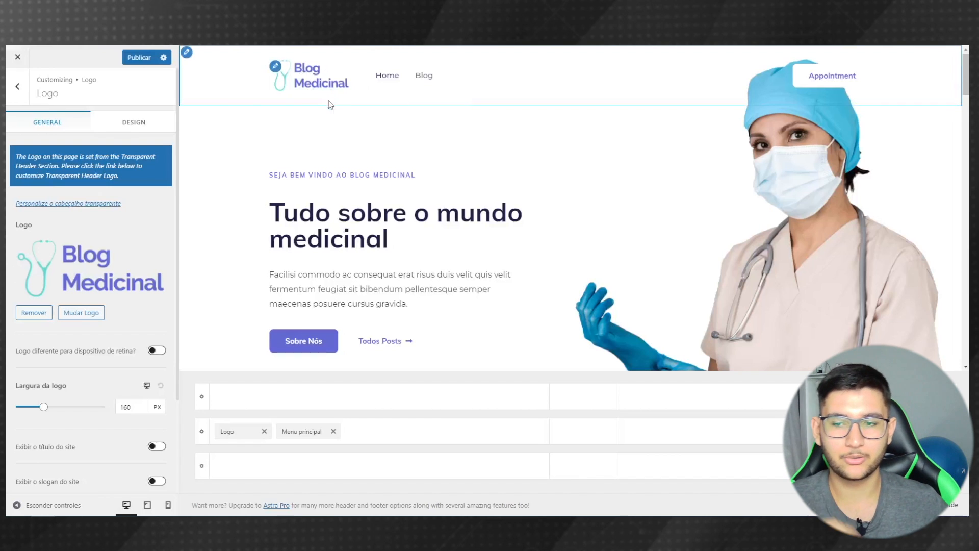
- Shrink the header logo with the Largura da logo slider to exactly 130 px
scroll(28, 284, down, 4)
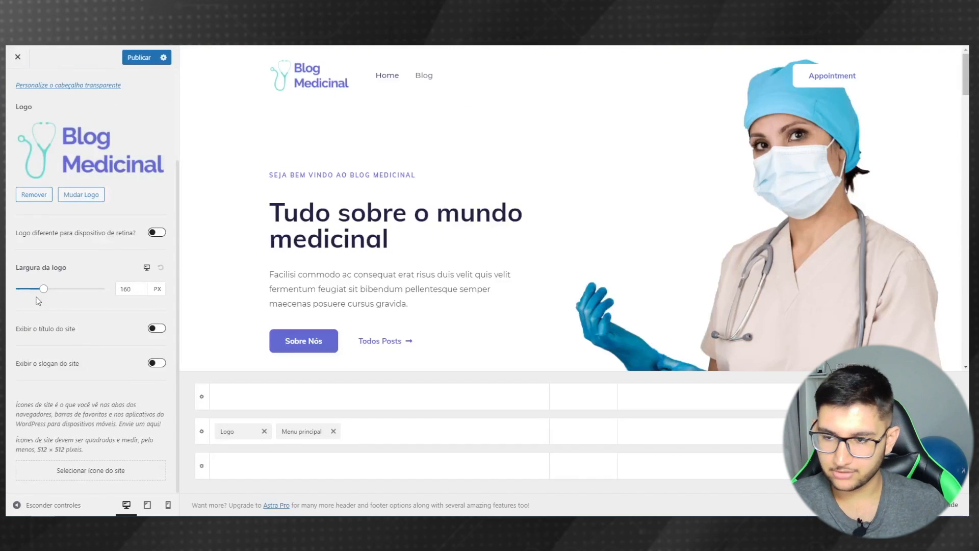
mouse_move(44, 289)
mouse_down()
mouse_move(60, 295)
mouse_move(39, 290)
mouse_up()
drag(139, 288, 106, 294)
text(130)
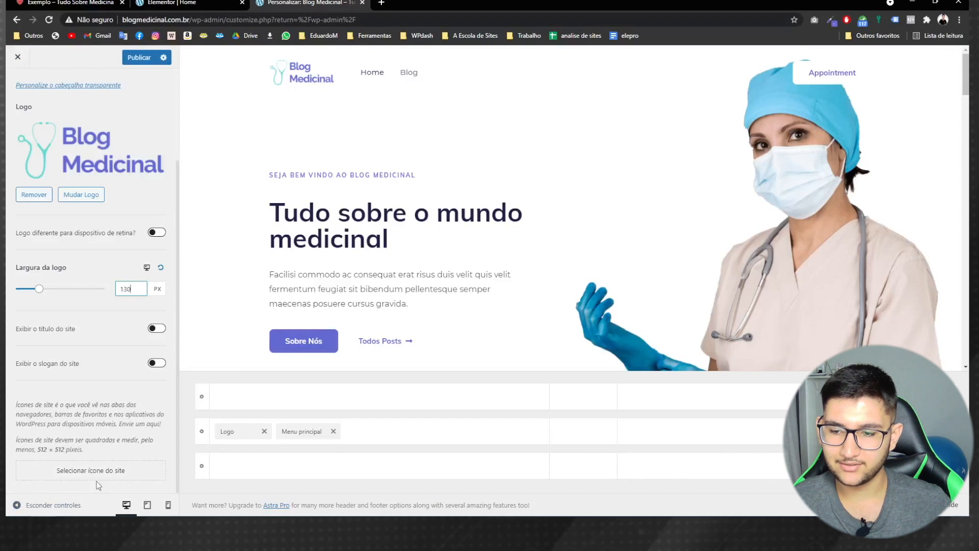
- Pick the red heart Coração Favicon image from the Media Library as the Site Icon
click(86, 473)
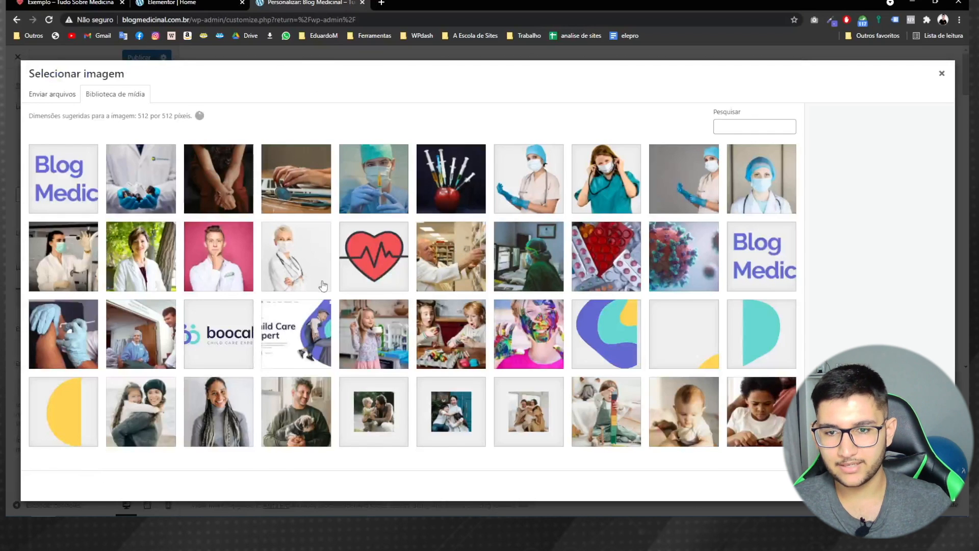
click(366, 276)
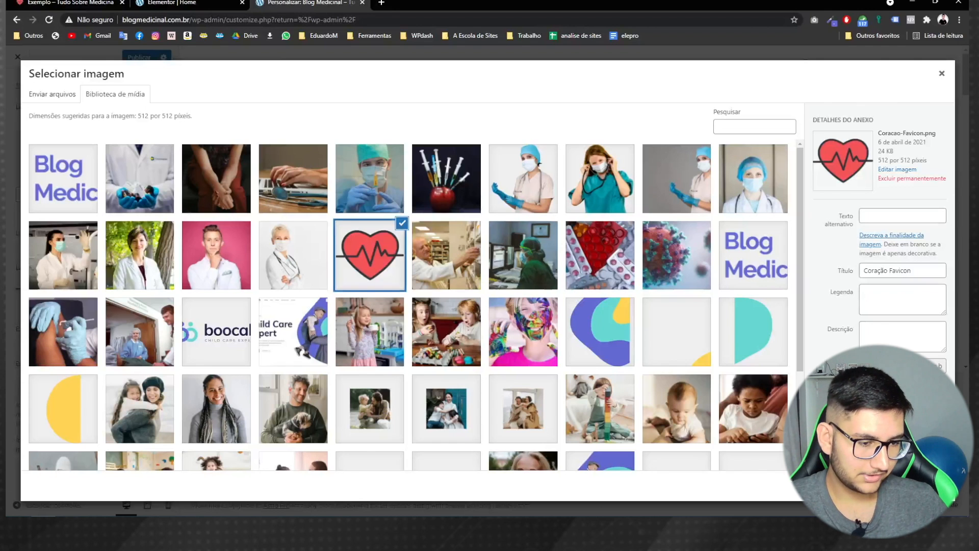
click(923, 486)
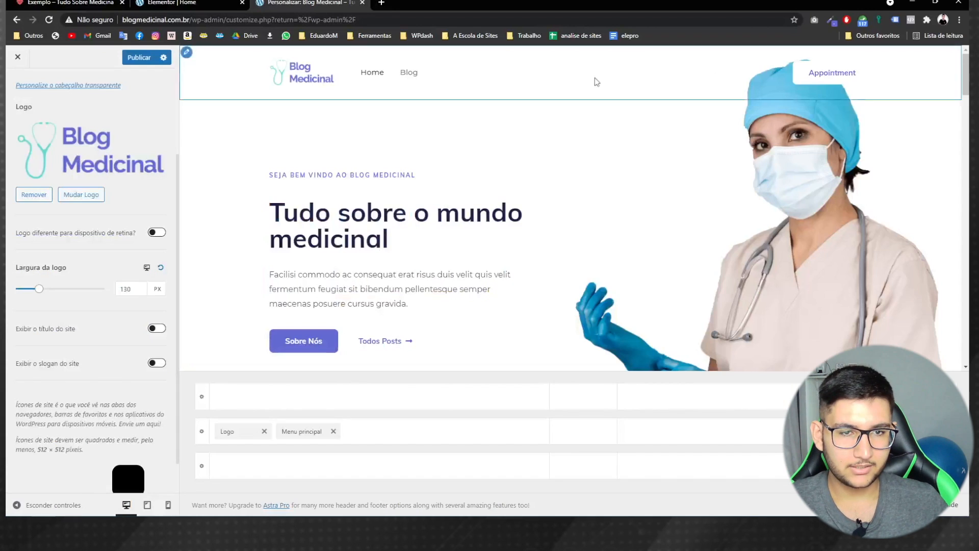
scroll(50, 401, down, 1)
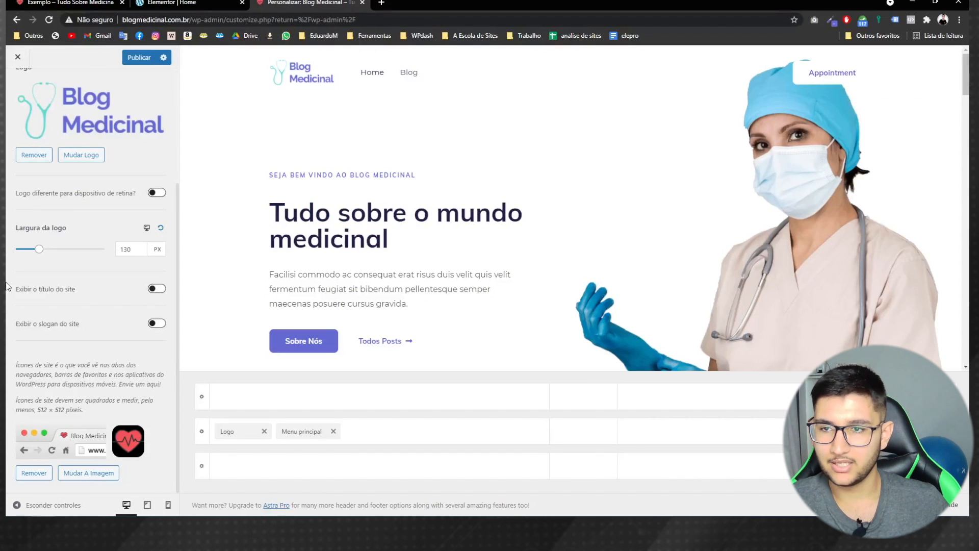
scroll(124, 139, up, 4)
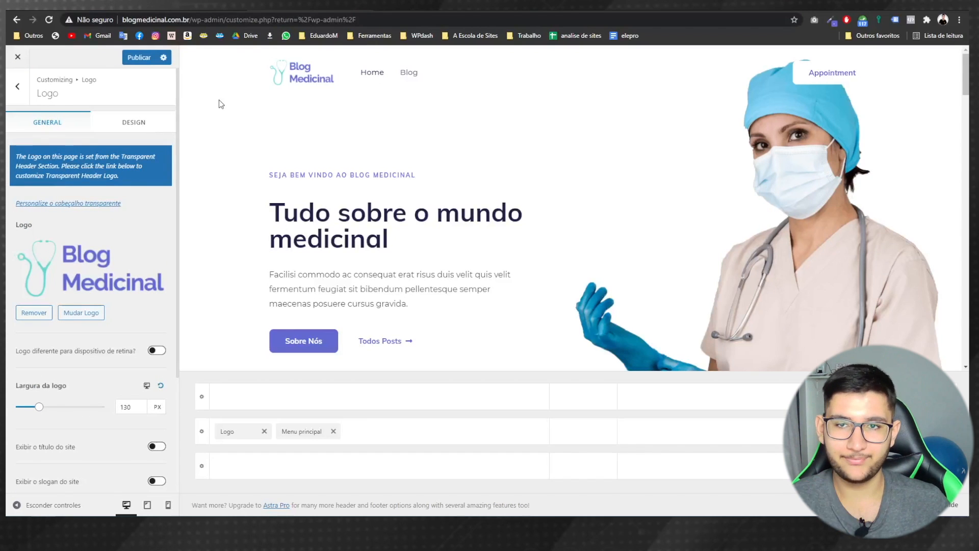
- Publish the site icon change and open the footer's HTML 1 text block for editing
click(137, 58)
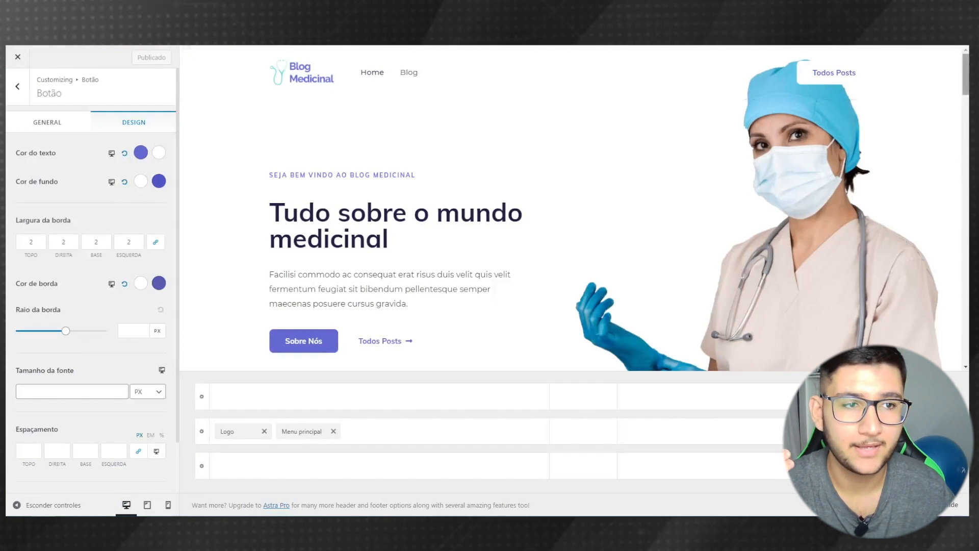
scroll(967, 80, down, 20)
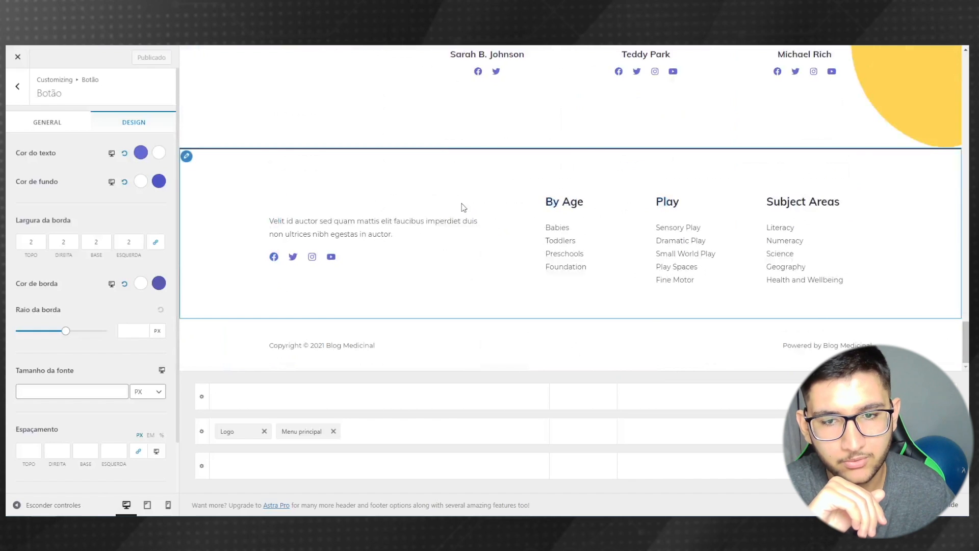
click(276, 224)
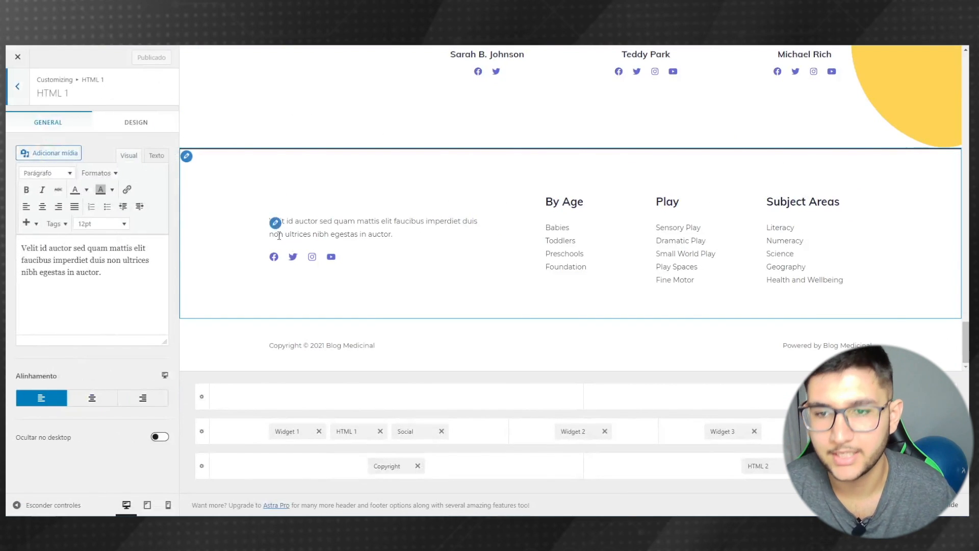
- Append ' exemplo' to the footer HTML 1 paragraph and open the By Age footer menu settings
drag(122, 275, 7, 242)
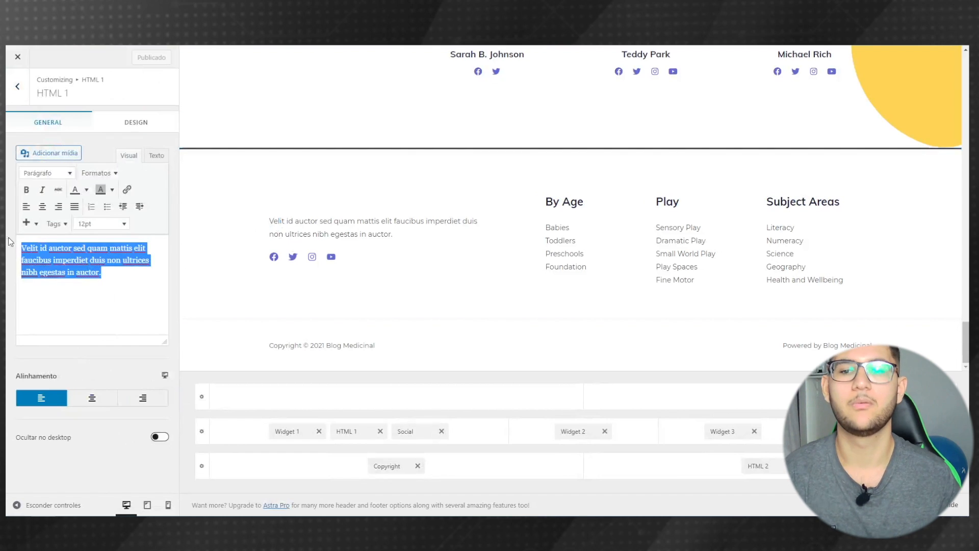
click(108, 284)
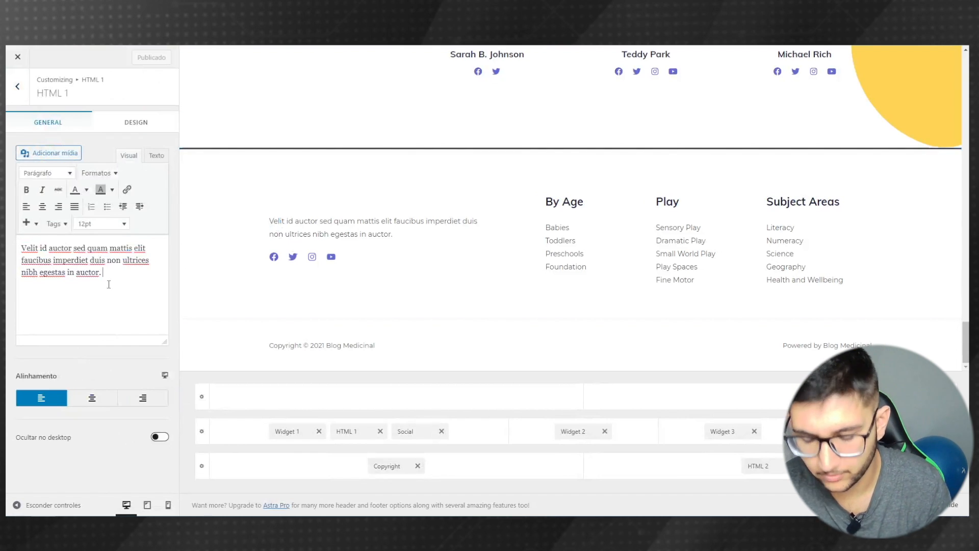
text(exe)
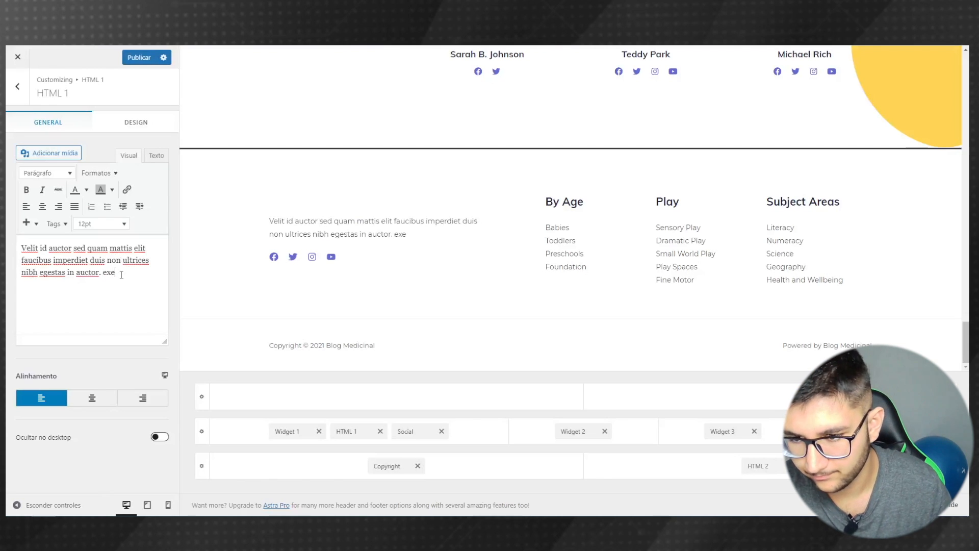
text(mplo.)
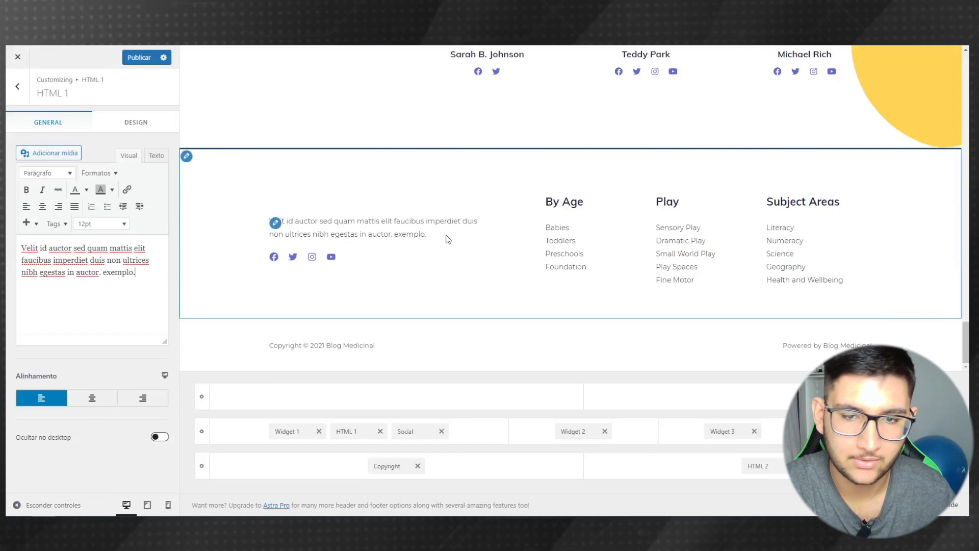
click(552, 202)
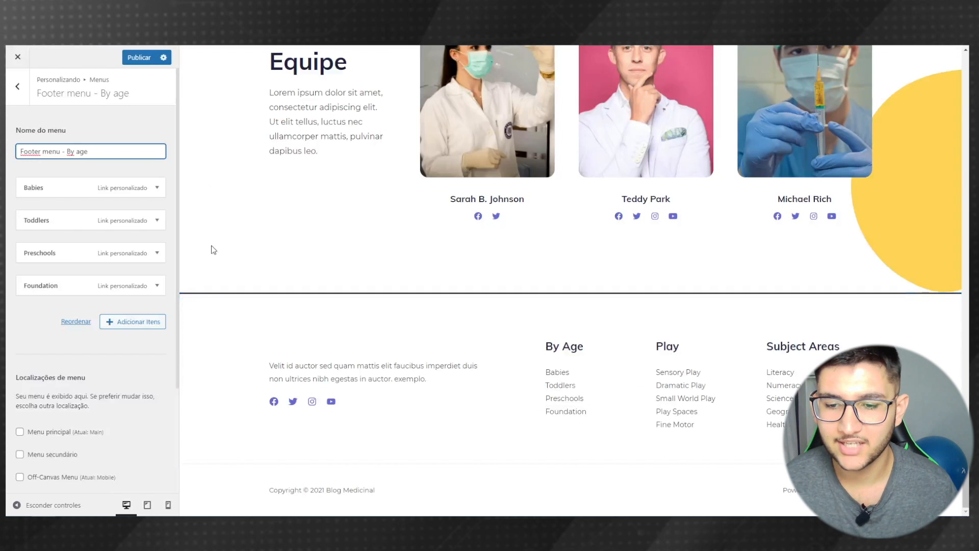
- Publish the footer edit, then load wp-admin in a new tab and go to Aparência > Menus
click(139, 57)
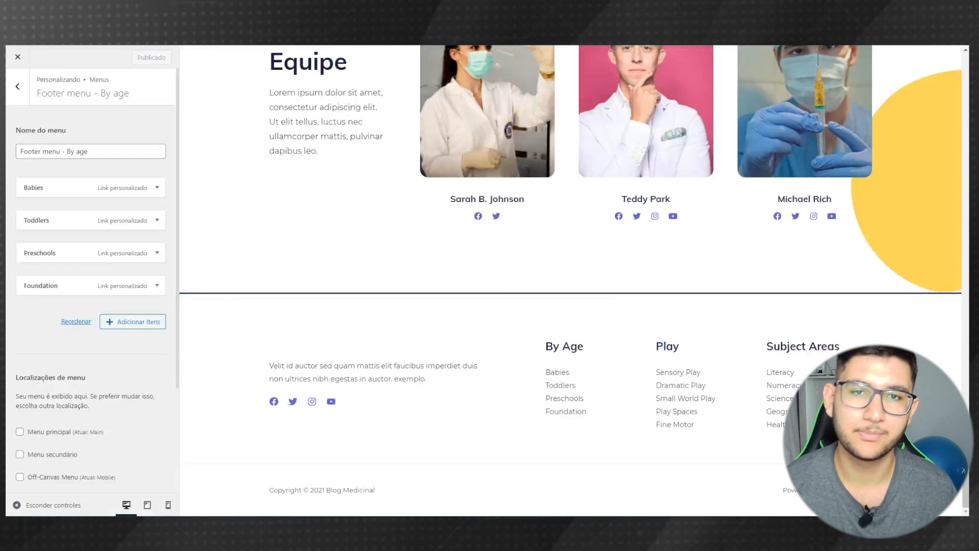
key(ctrl+t)
text(http://blogmedicinal.com.br/wp-admin/)
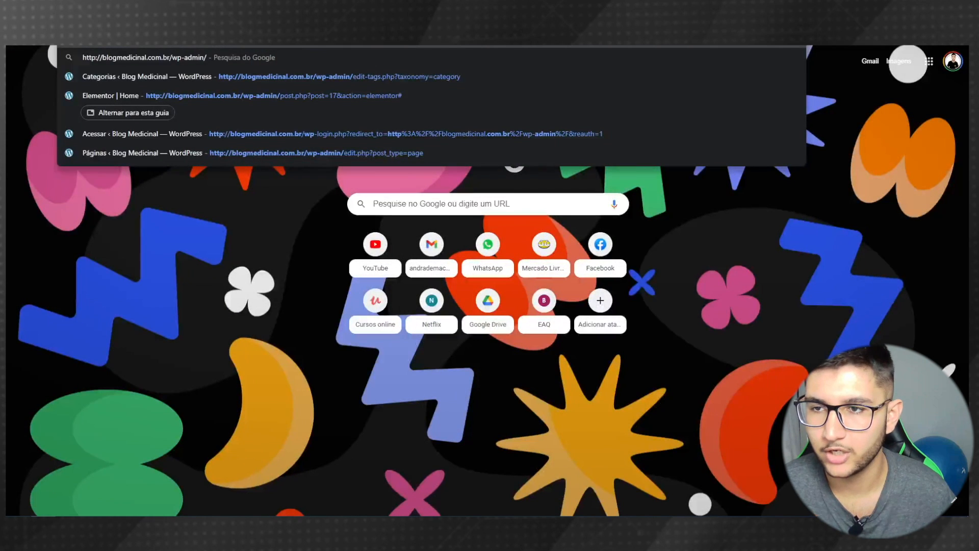
key(Return)
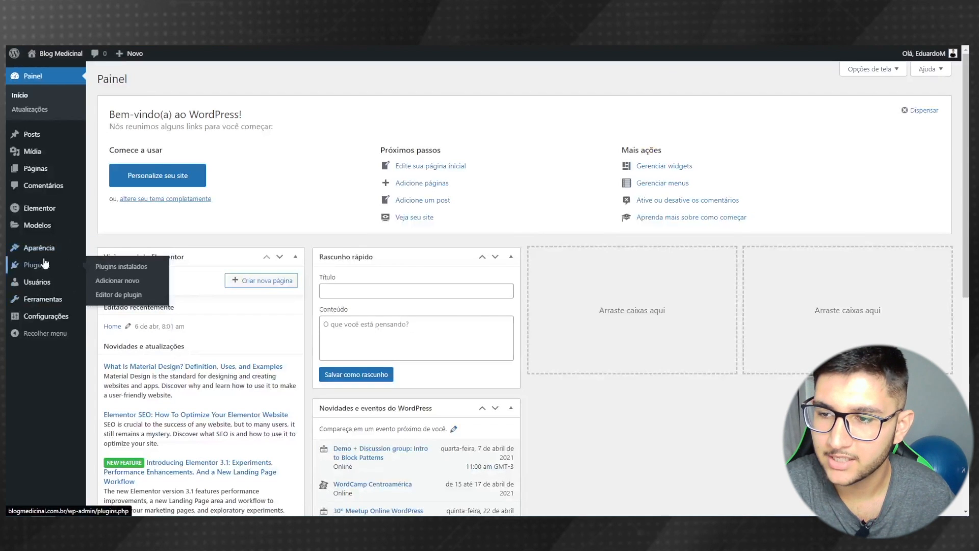
mouse_move(41, 248)
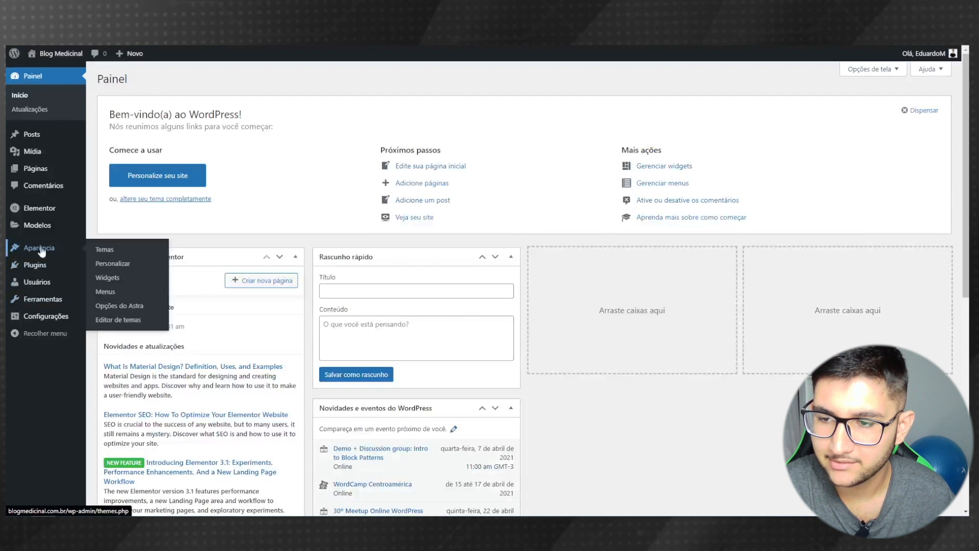
click(106, 292)
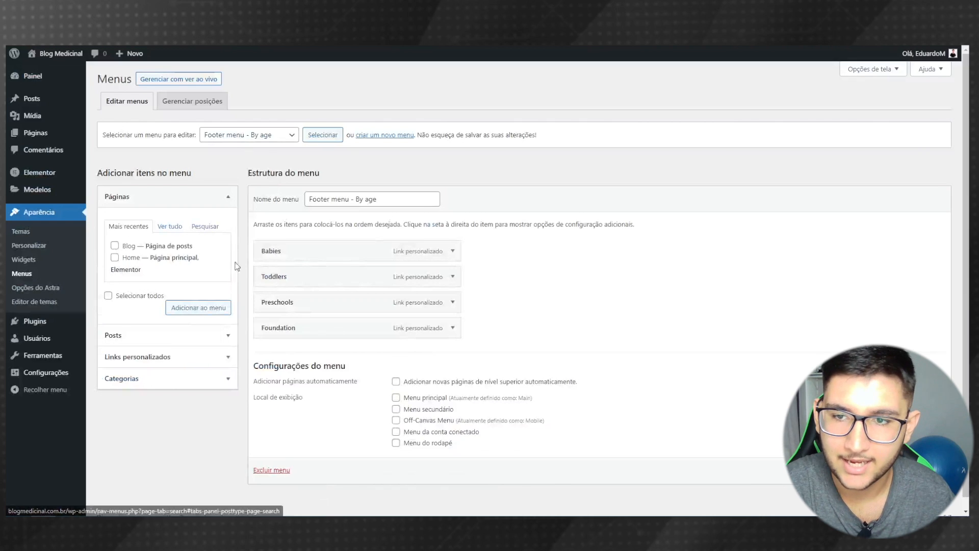
- Delete the Footer menu - By age menu and confirm with OK
click(240, 135)
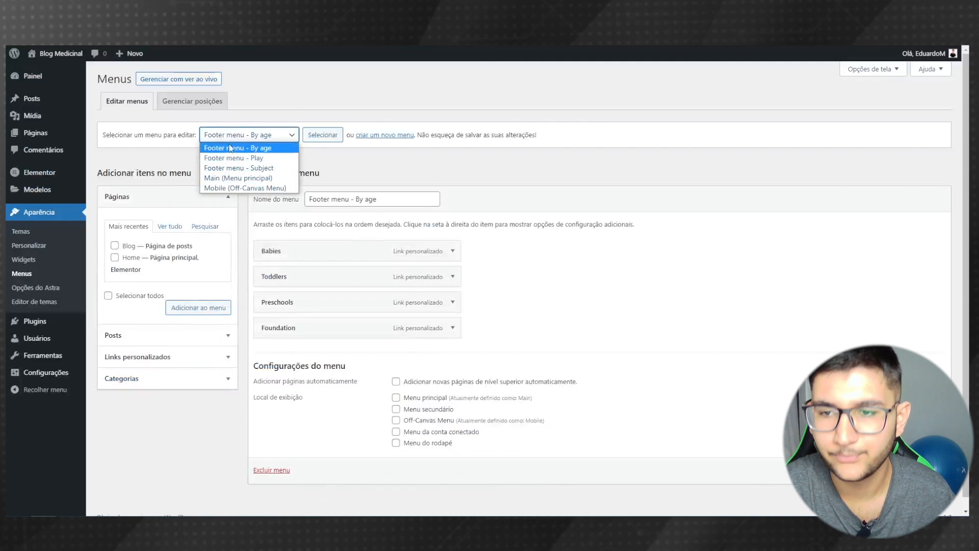
click(248, 148)
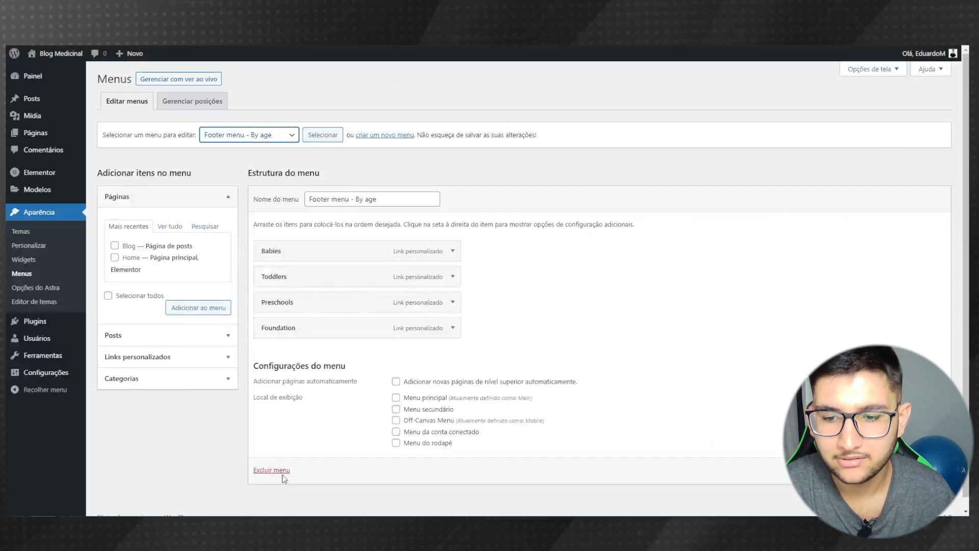
click(275, 475)
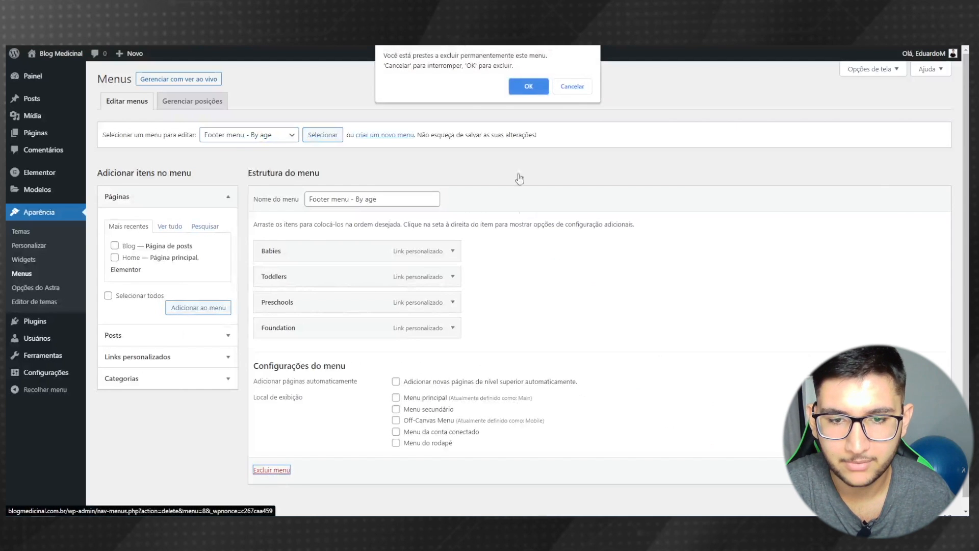
click(530, 88)
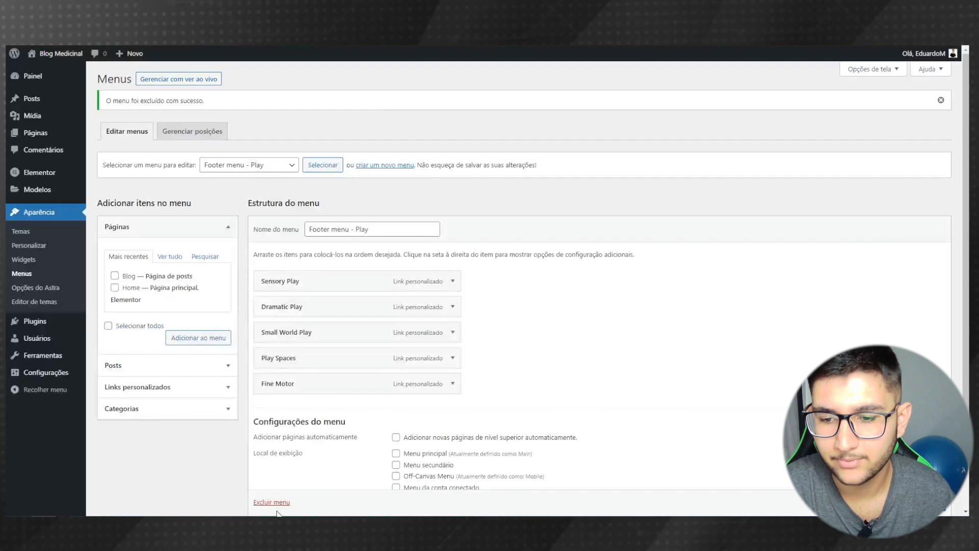
- Delete the Footer menu - Play menu and confirm with OK
scroll(286, 500, down, 1)
click(273, 500)
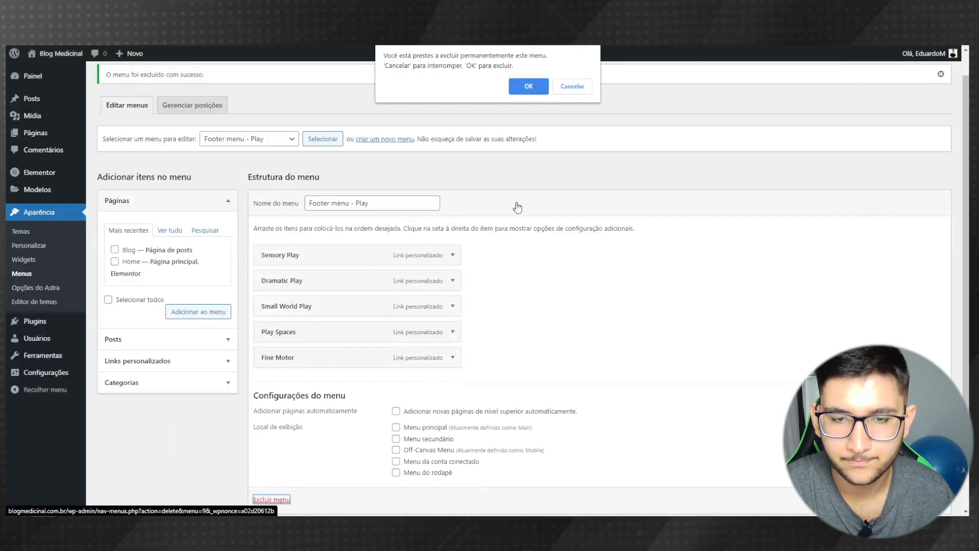
click(525, 87)
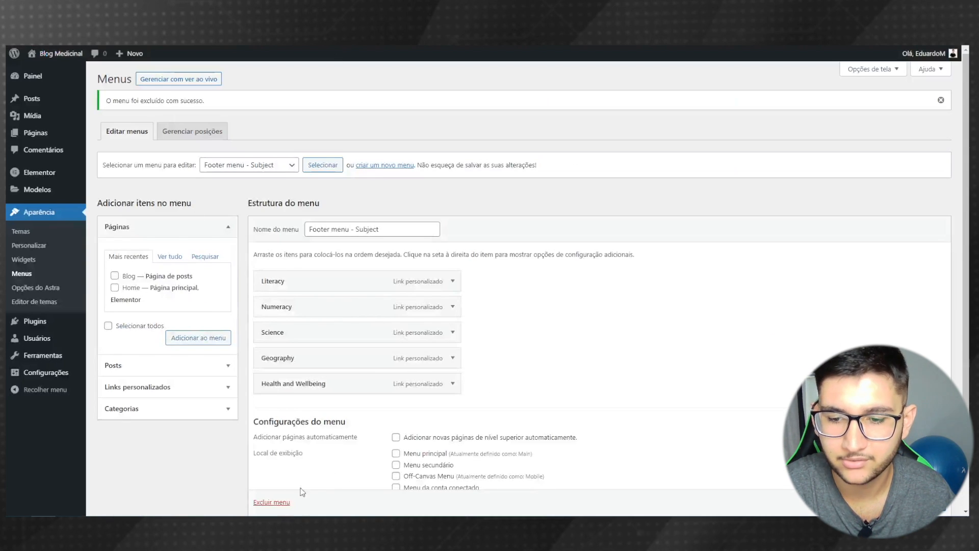
- Expand the Literacy menu item and retype its label as 'Nome de exem'
click(452, 284)
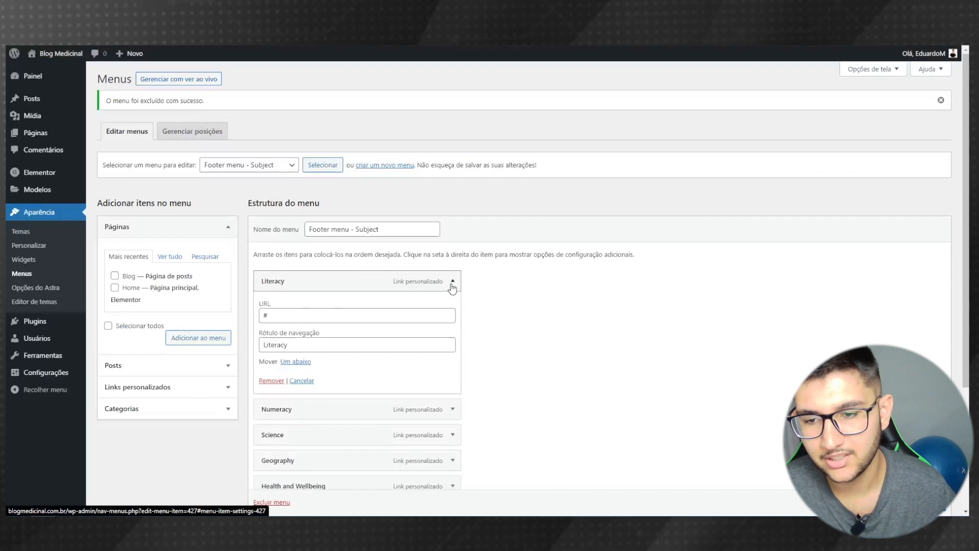
scroll(357, 266, down, 2)
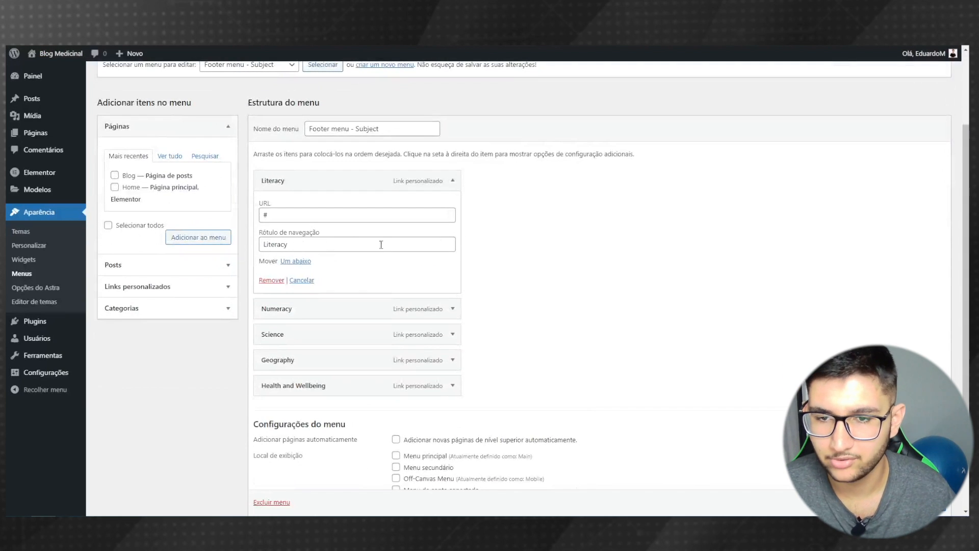
scroll(439, 189, up, 1)
click(449, 240)
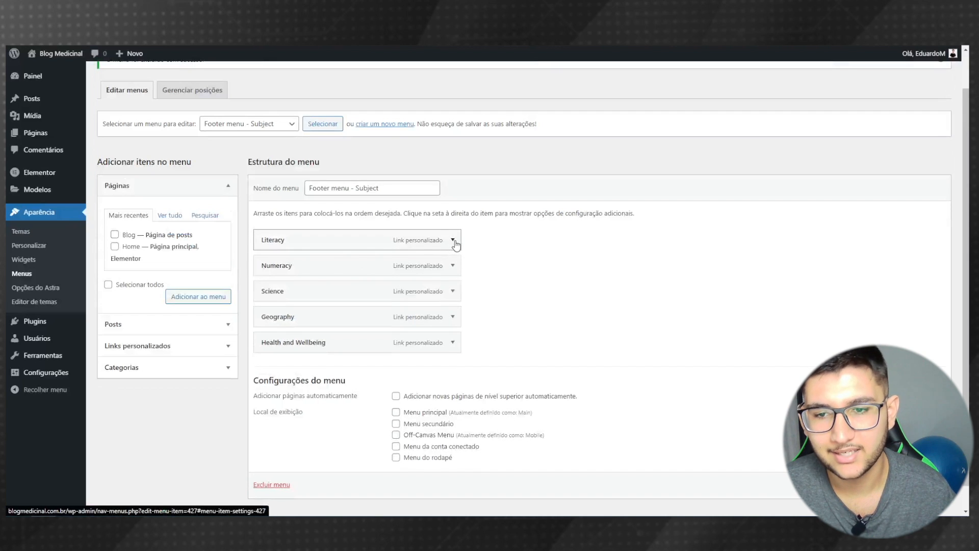
click(454, 240)
drag(320, 303, 256, 300)
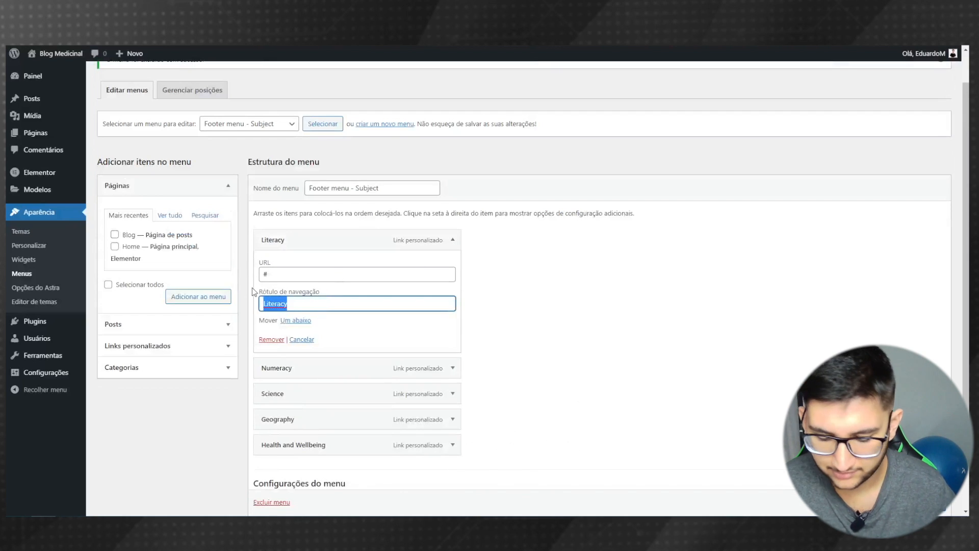
text(Nome de exemplo)
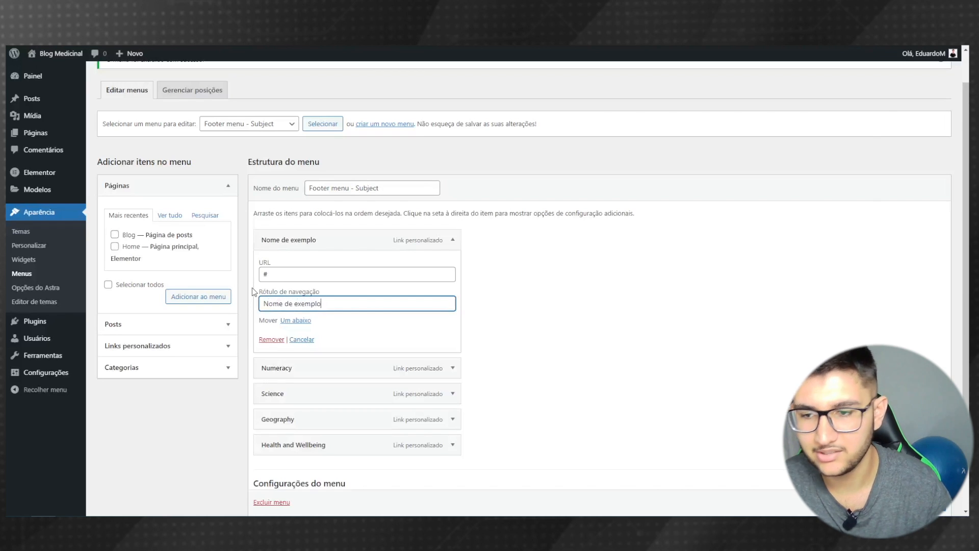
- Add a custom link 'Um novo item' pointing to google.com to the menu
click(198, 349)
click(169, 267)
text(google.com)
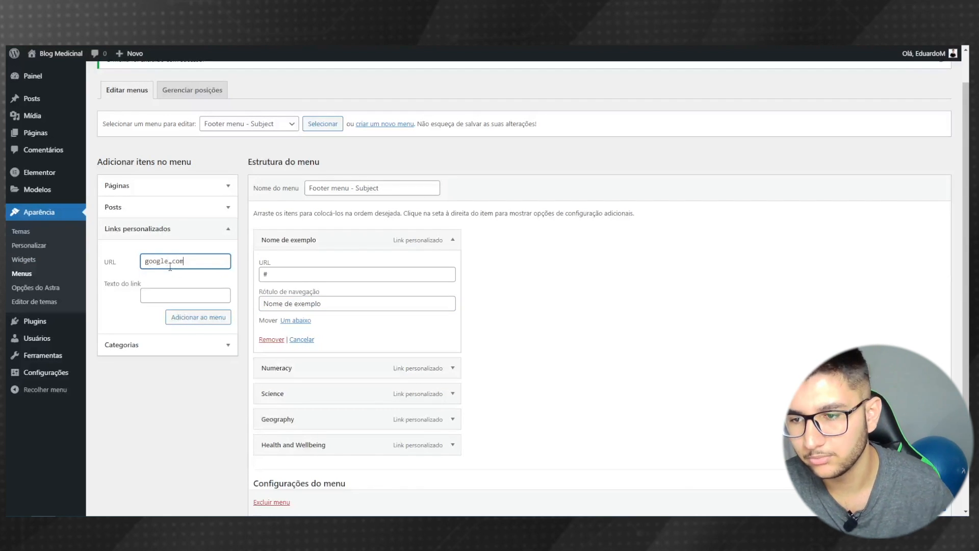
click(213, 291)
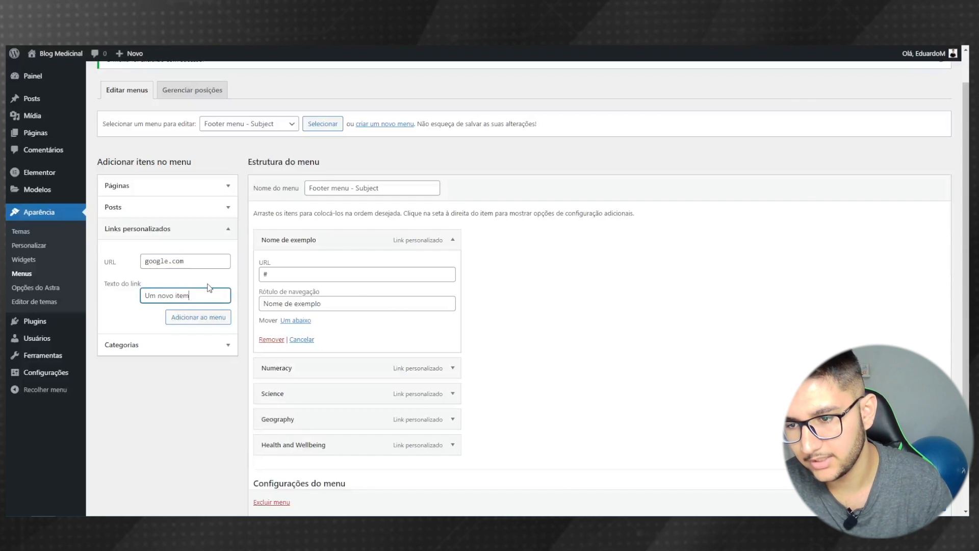
click(198, 317)
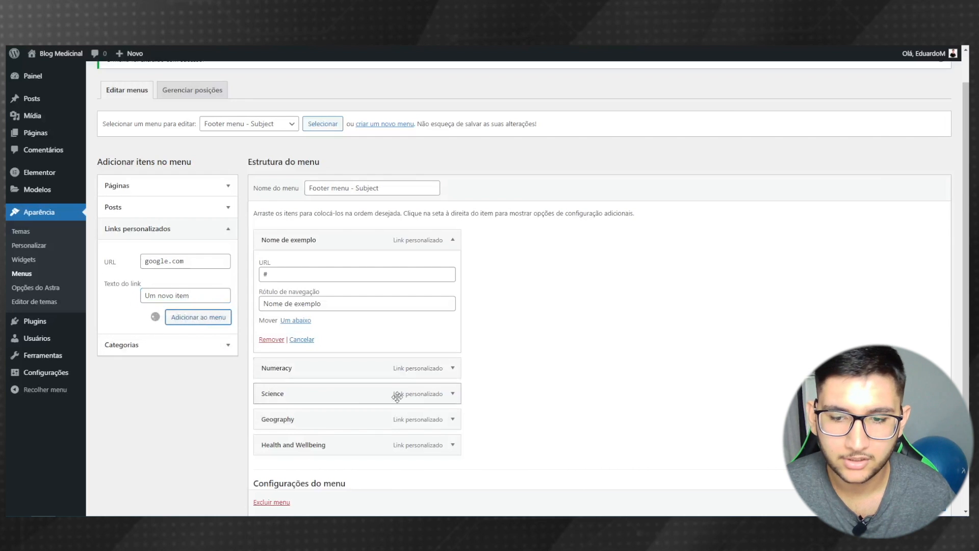
scroll(304, 364, down, 5)
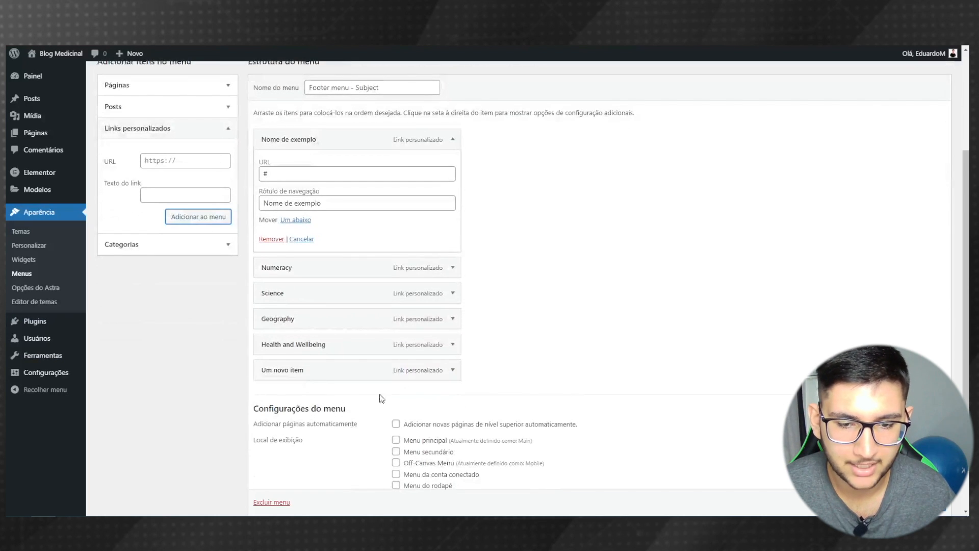
- Save the Footer menu - Subject with its new item and view it on the live site
click(922, 463)
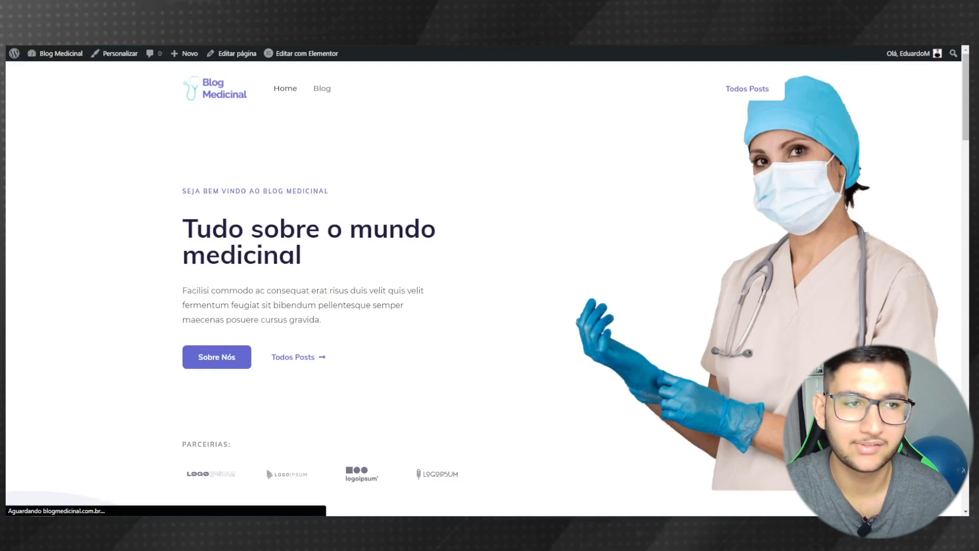
drag(968, 87, 968, 455)
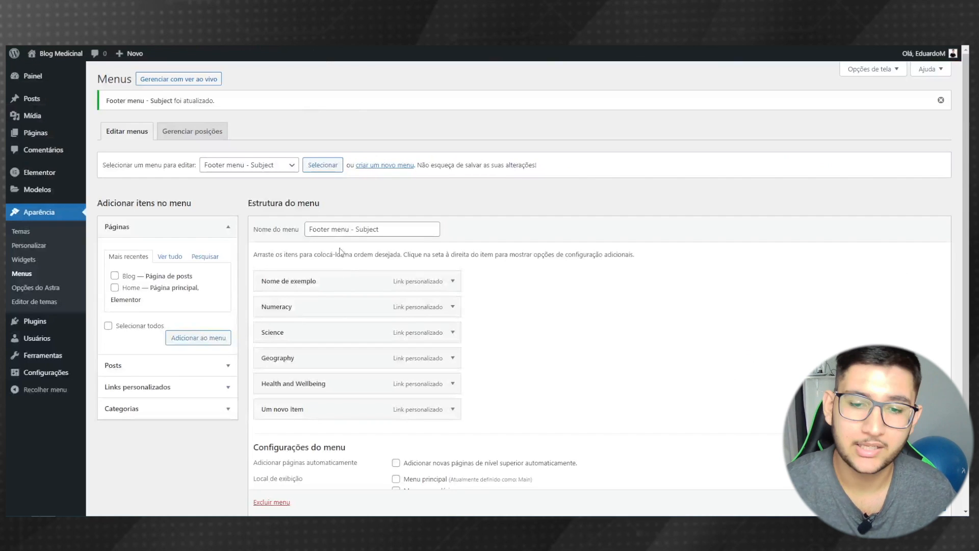
scroll(301, 462, down, 1)
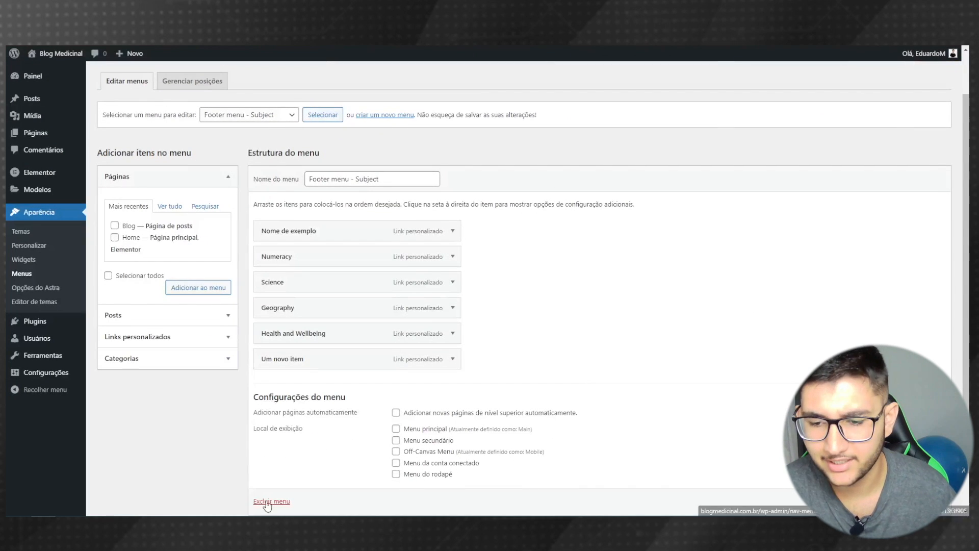
- Delete the Footer menu - Subject and confirm with OK
scroll(266, 505, down, 1)
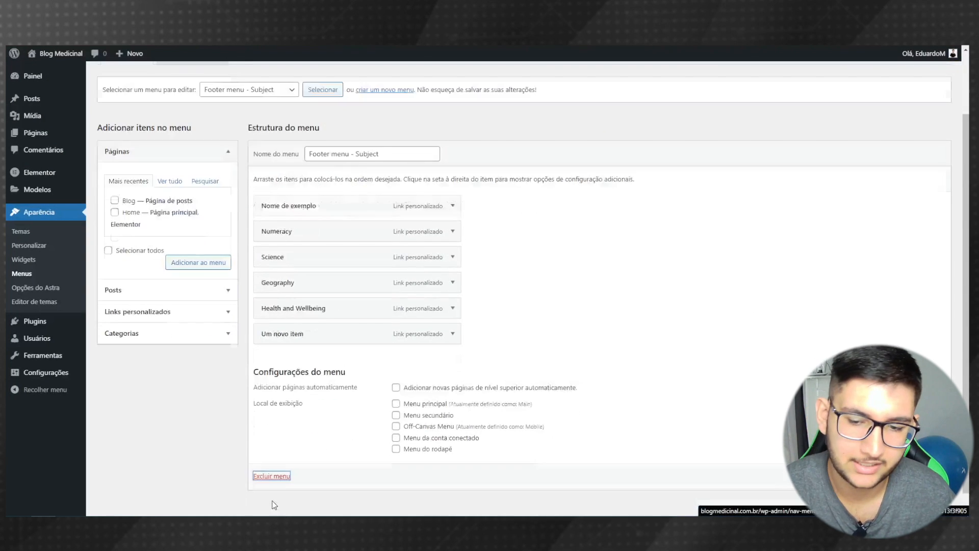
click(262, 476)
click(528, 85)
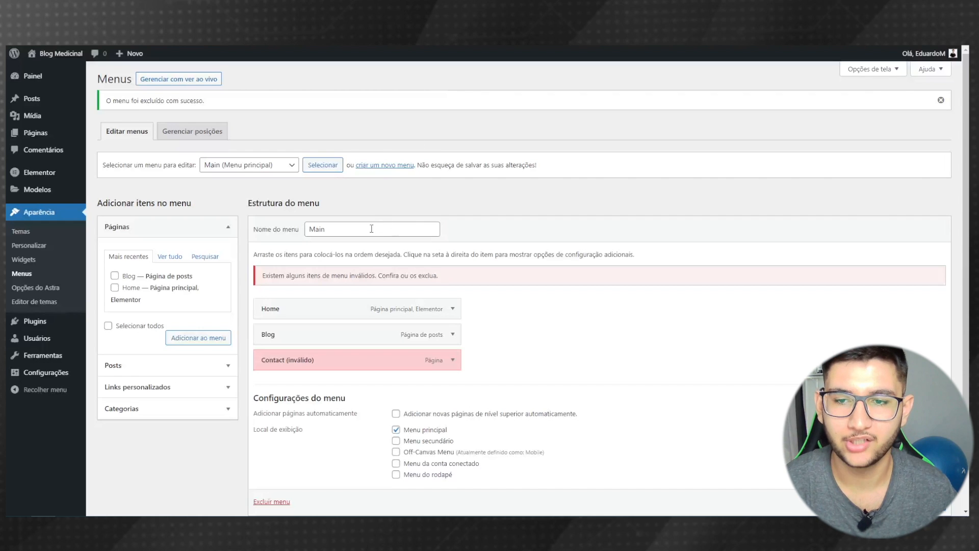
- Rename the Main menu to 'Menu Principal'
drag(373, 228, 287, 226)
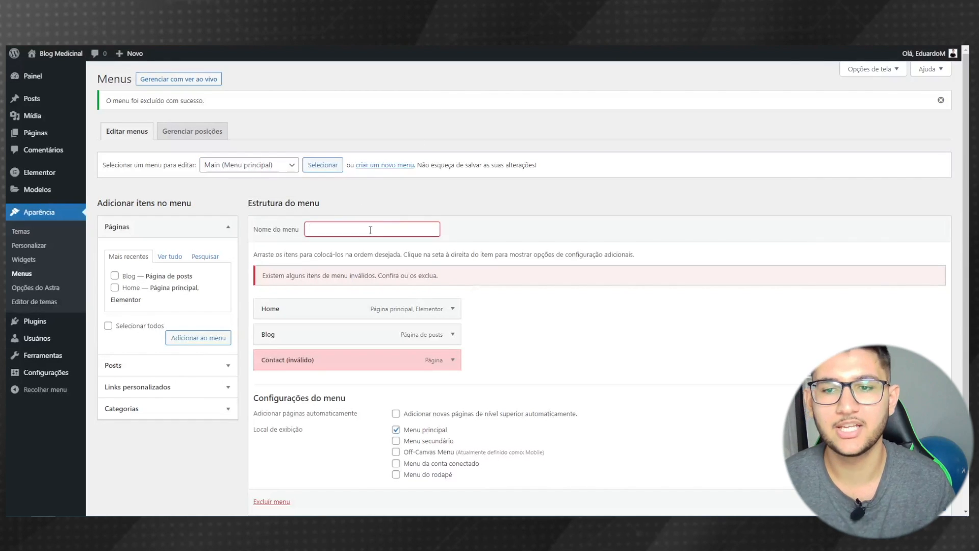
key(ctrl+a)
text(Menu Principal)
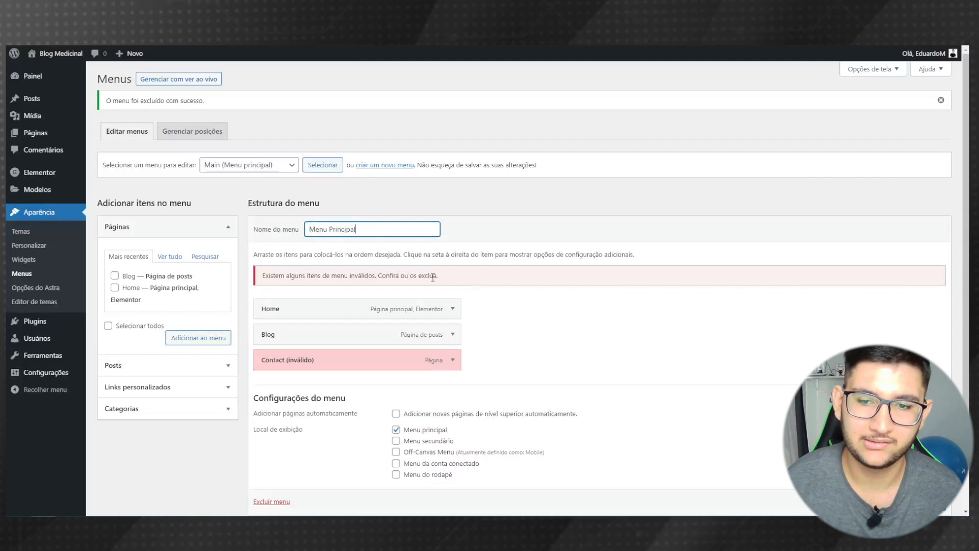
click(549, 321)
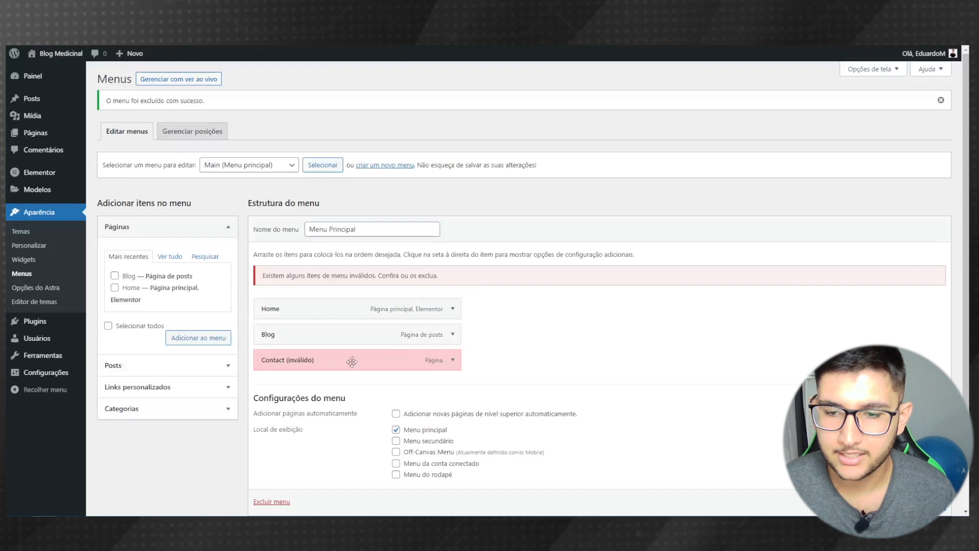
- Remove the invalid Contact item and save Menu Principal with Home and Blog
scroll(278, 359, down, 1)
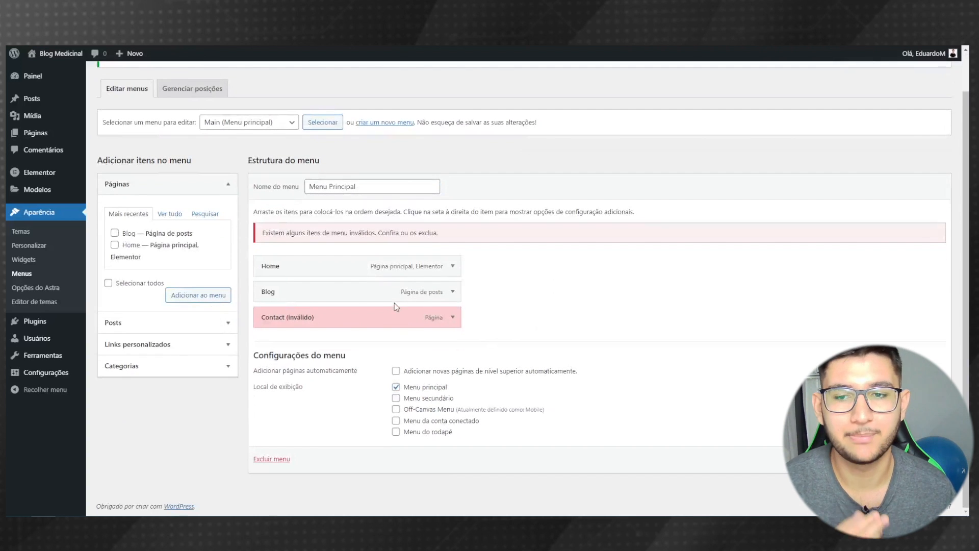
click(452, 322)
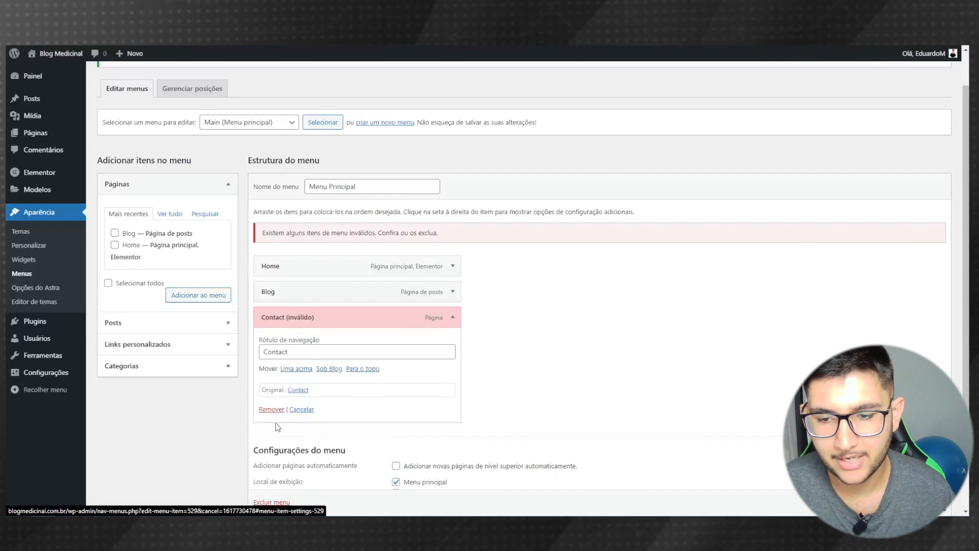
click(271, 409)
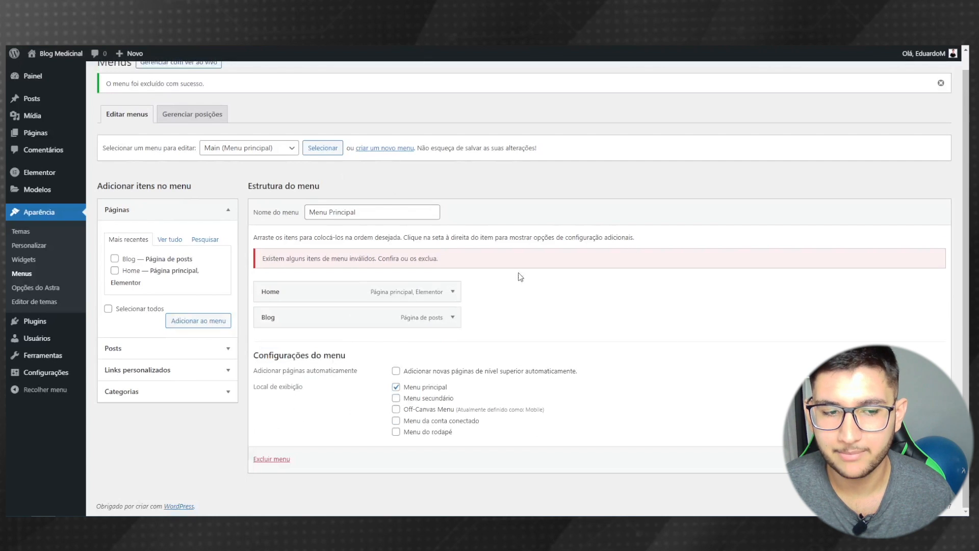
click(921, 459)
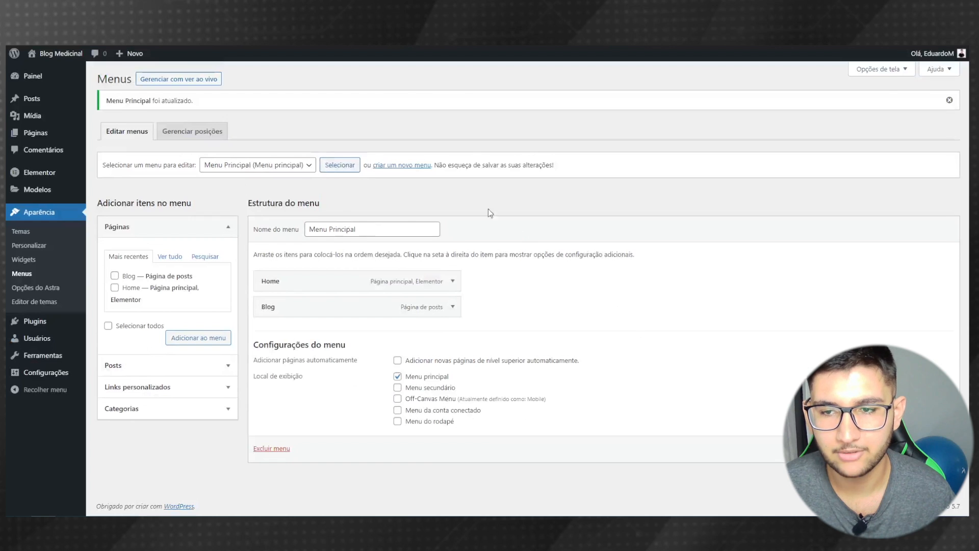
- Load the Mobile (Off-Canvas Menu) menu for editing
click(219, 168)
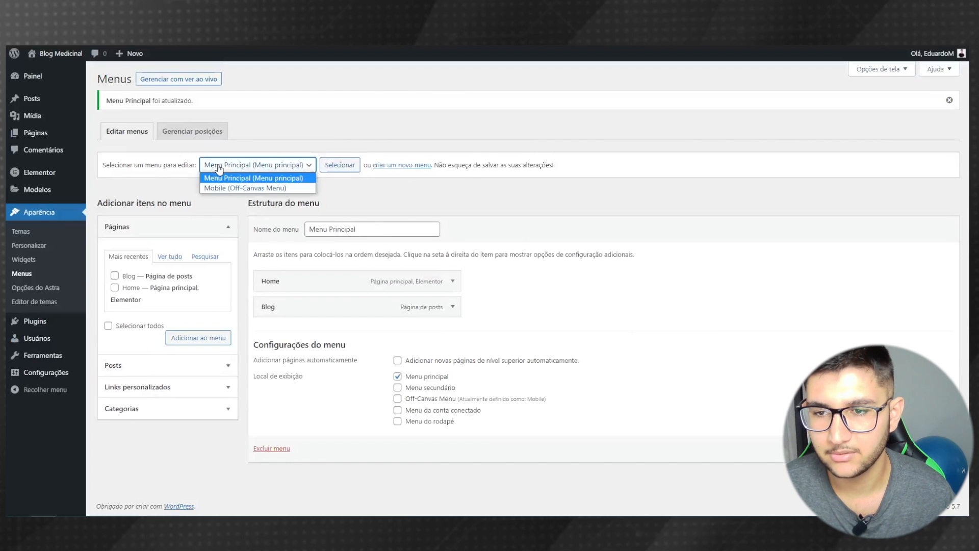
click(250, 189)
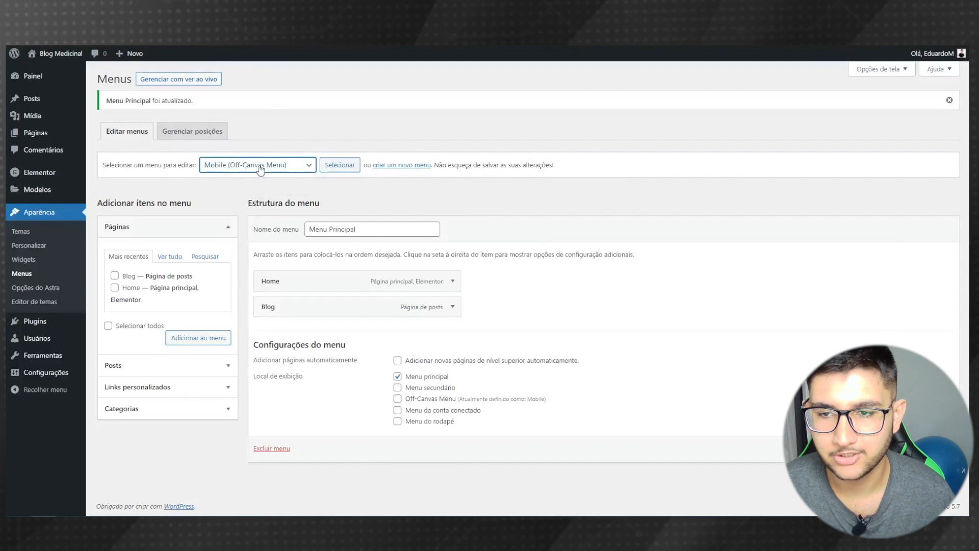
click(341, 169)
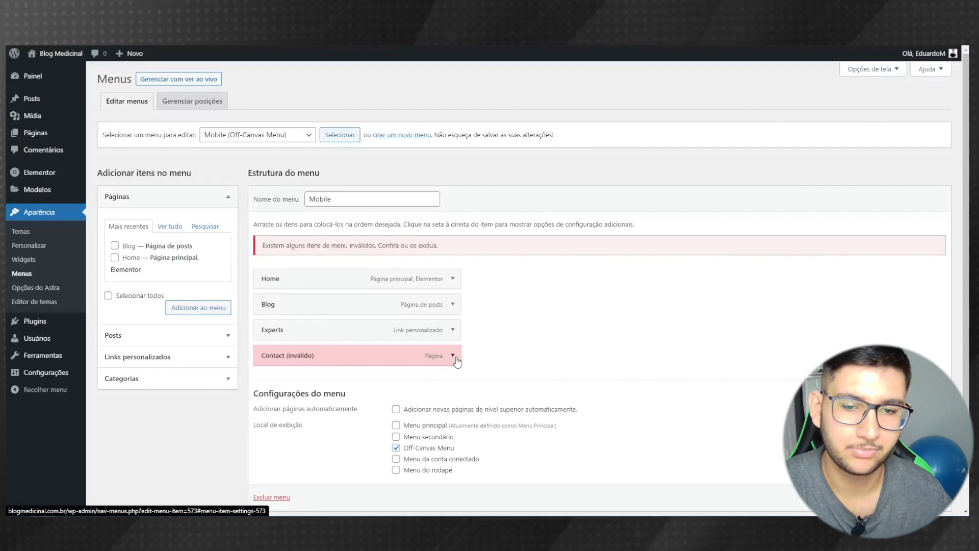
- Remove the invalid Contact and Experts items and save the Mobile menu with Home and Blog
click(453, 357)
scroll(456, 361, down, 2)
click(271, 349)
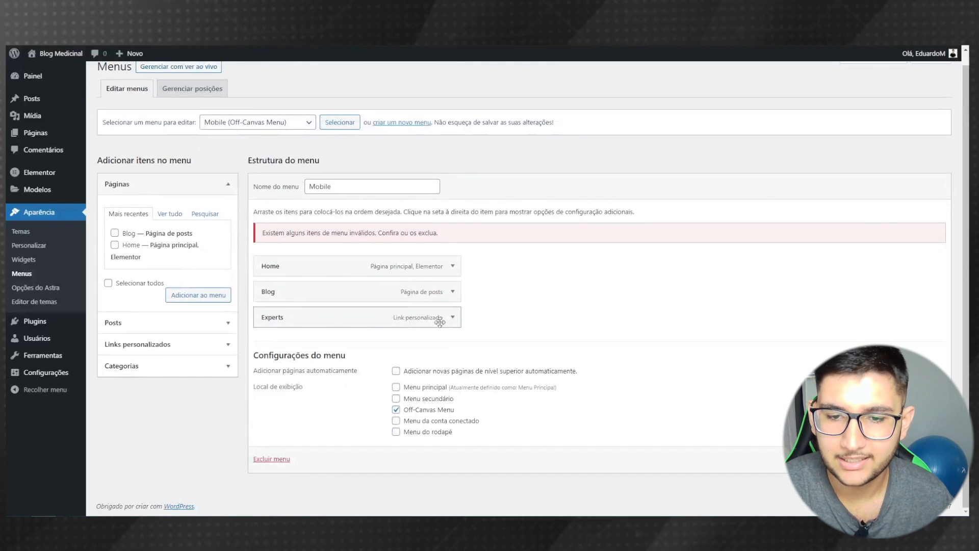
click(454, 319)
click(271, 422)
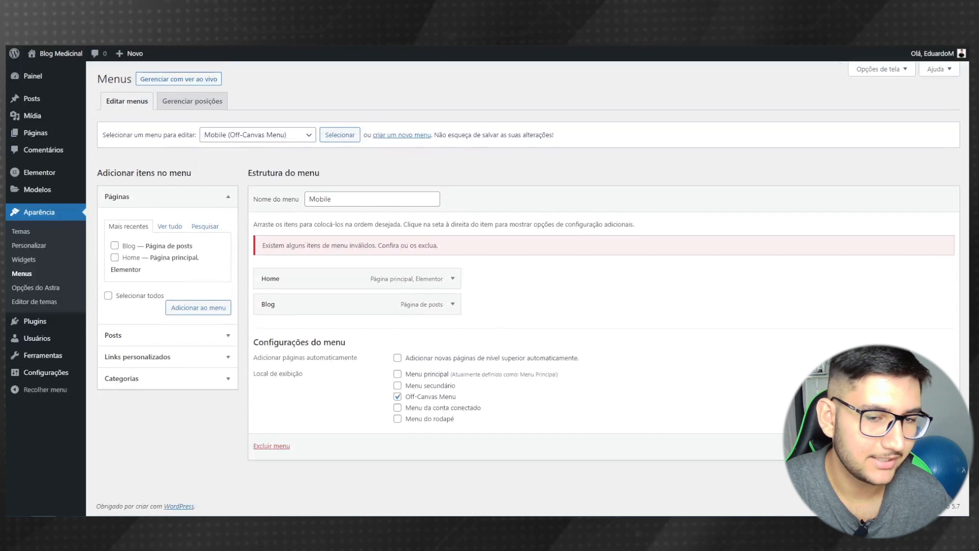
click(930, 445)
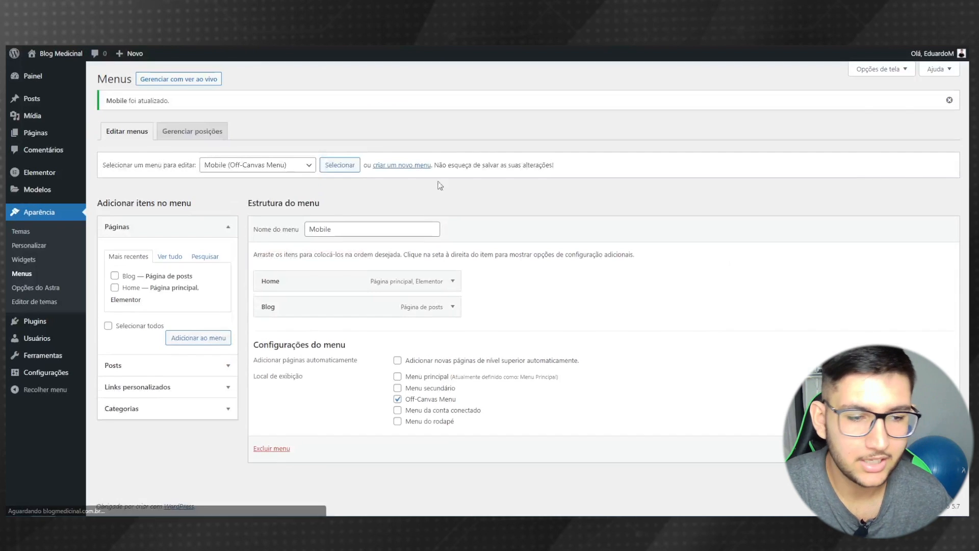
click(242, 170)
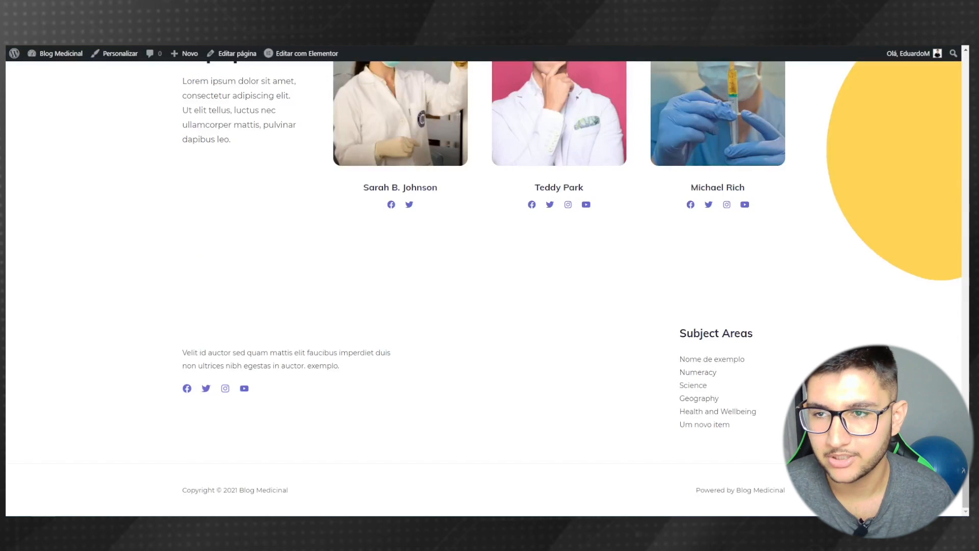
- Replace the footer's HTML 2 'Powered by [site_title]' text with 'Criado e desenvolvido por' plus the author's name, and publish it
key(F5)
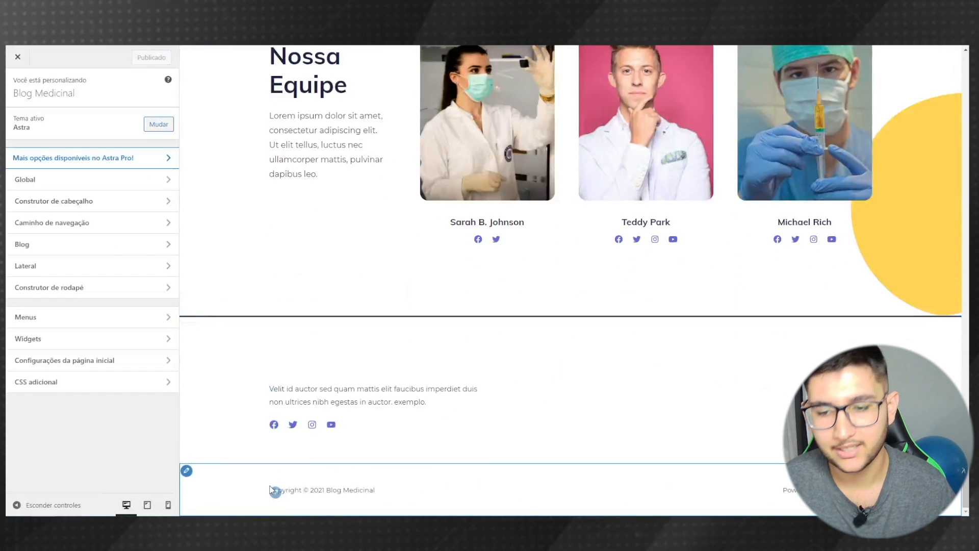
click(275, 492)
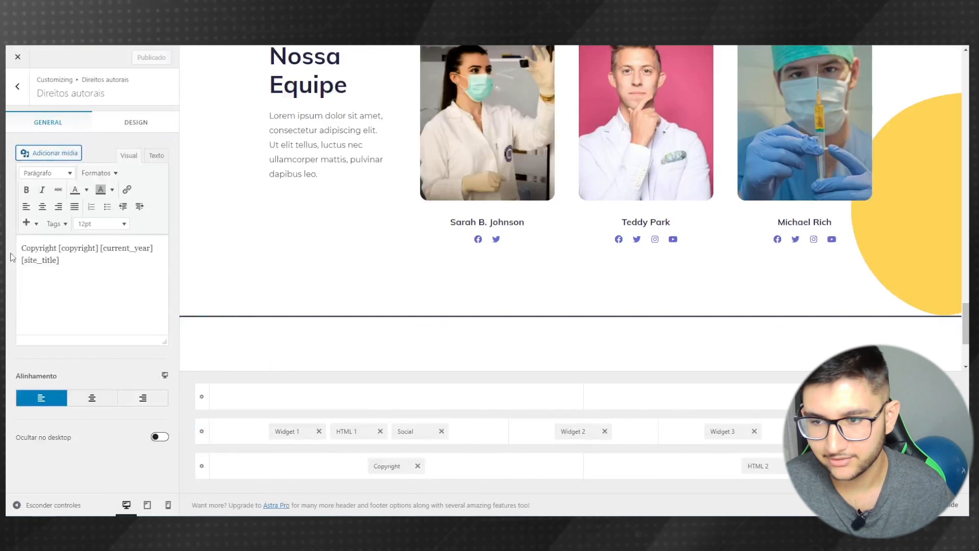
scroll(368, 330, down, 3)
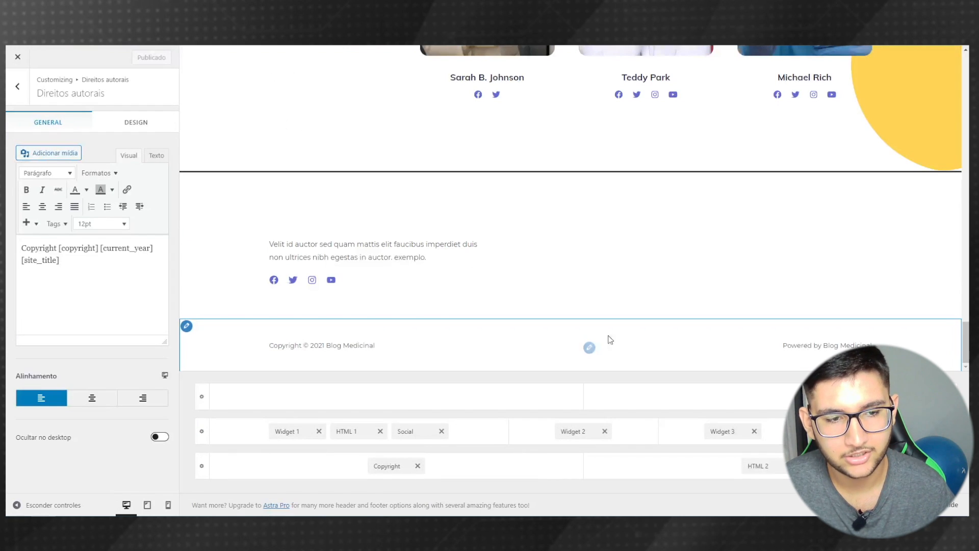
click(589, 348)
drag(103, 249, 7, 249)
text(Criado e des)
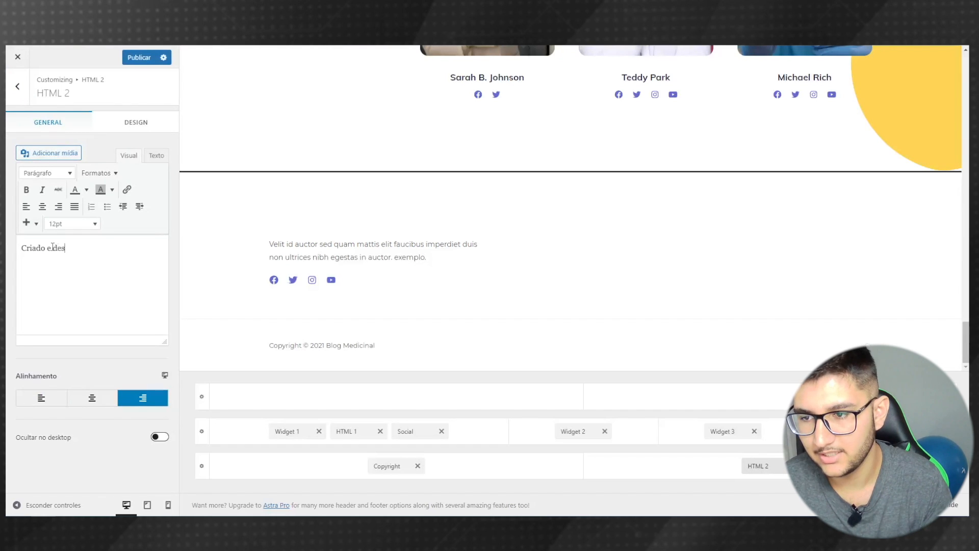
text(envolvido por)
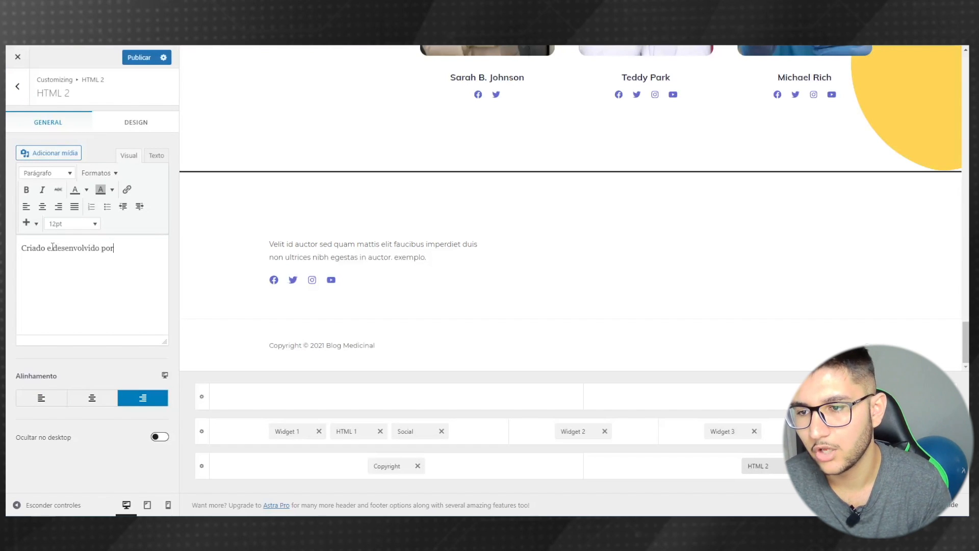
text( EduardoM)
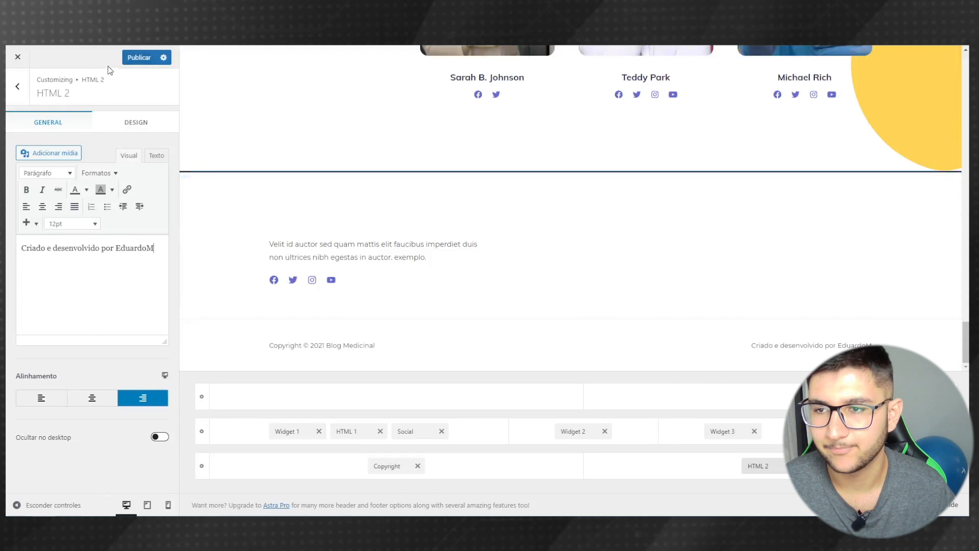
click(138, 60)
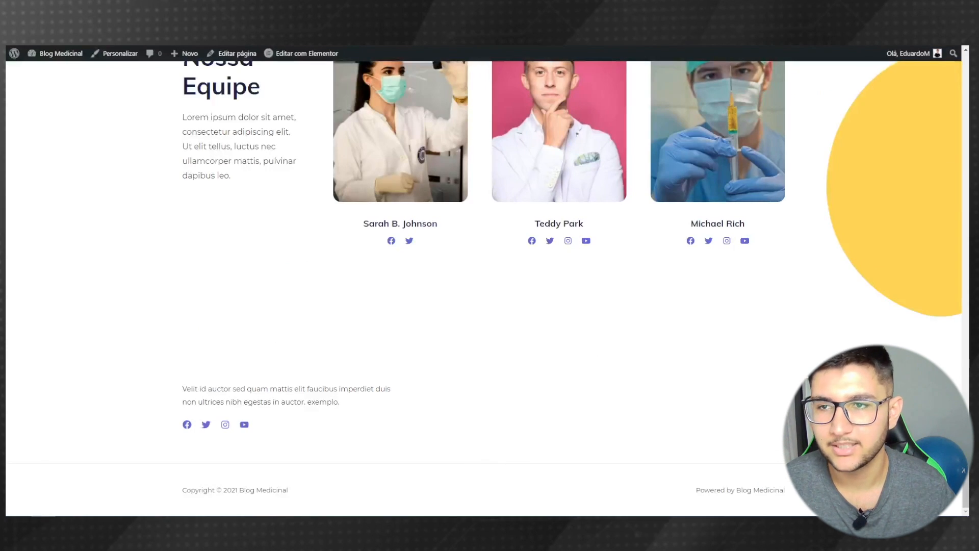
key(F5)
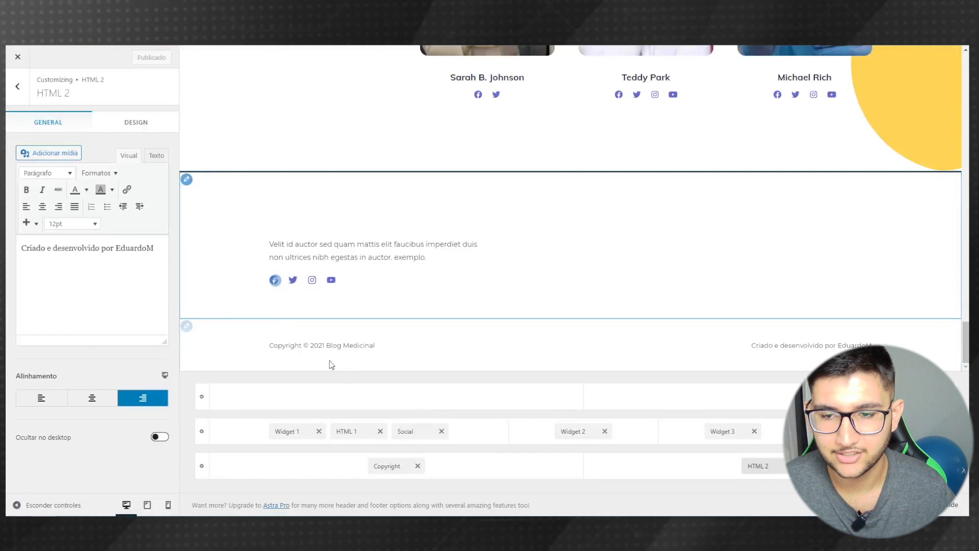
- Add Email 1 and GitHub icons to the footer's social icons
click(275, 280)
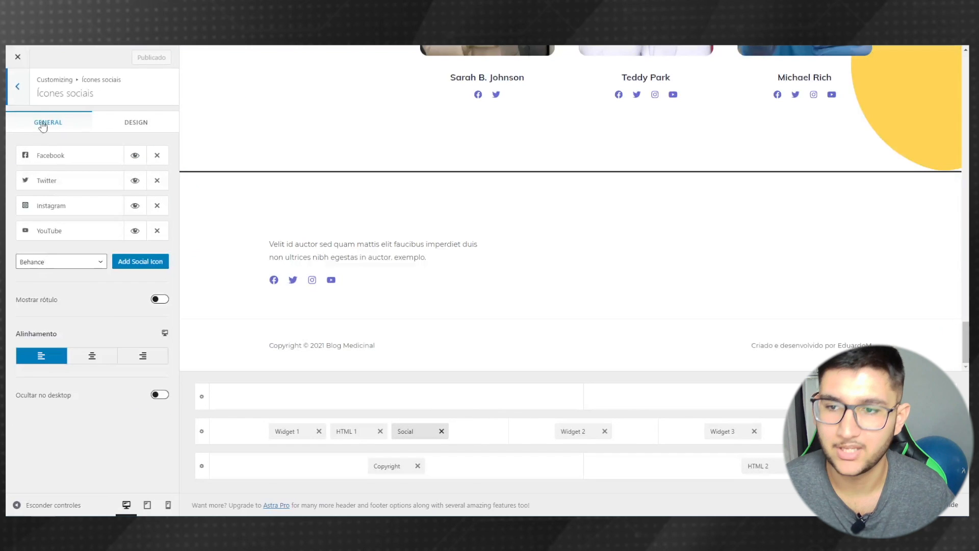
click(60, 161)
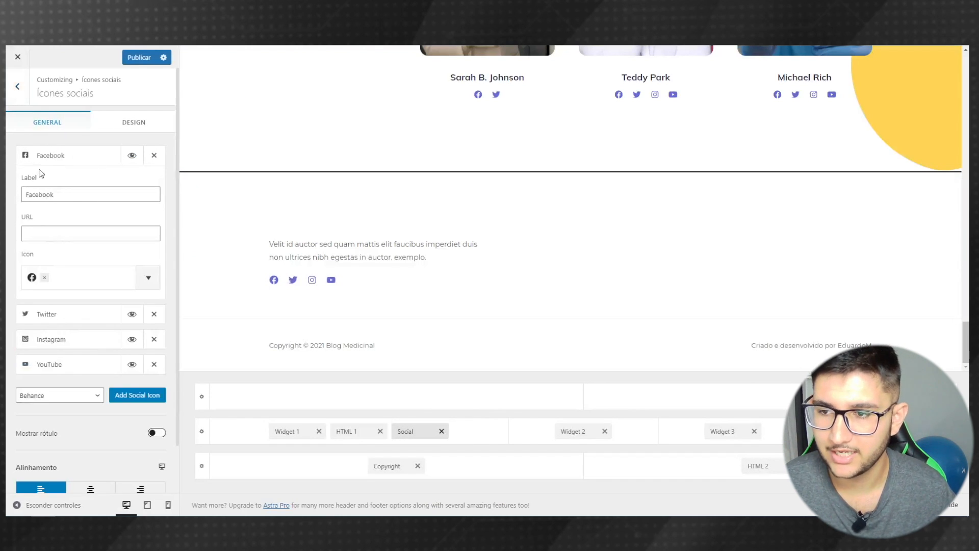
click(80, 233)
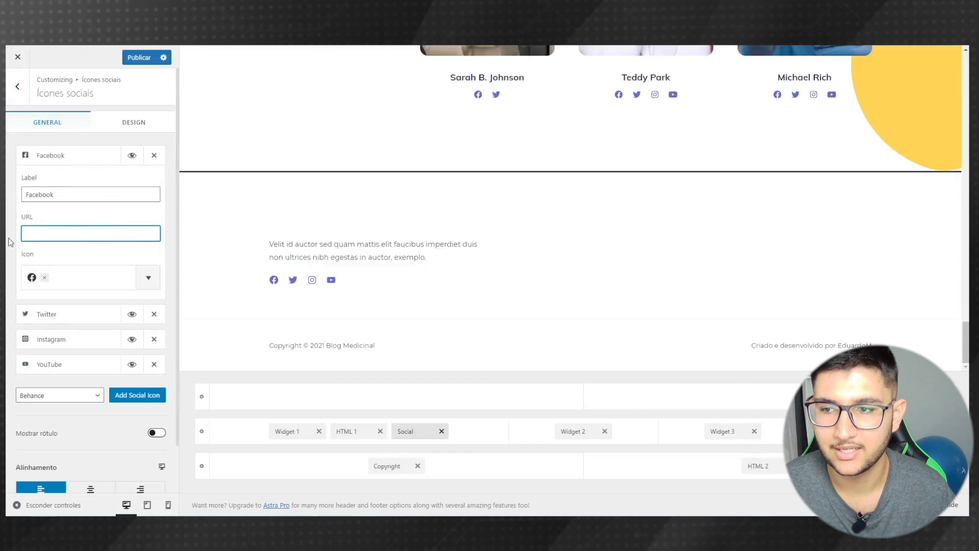
click(55, 160)
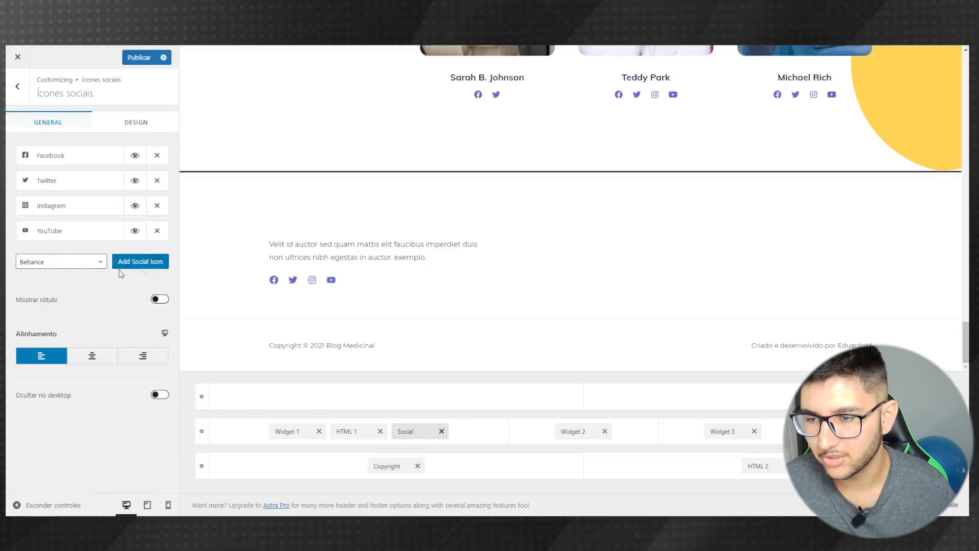
click(71, 263)
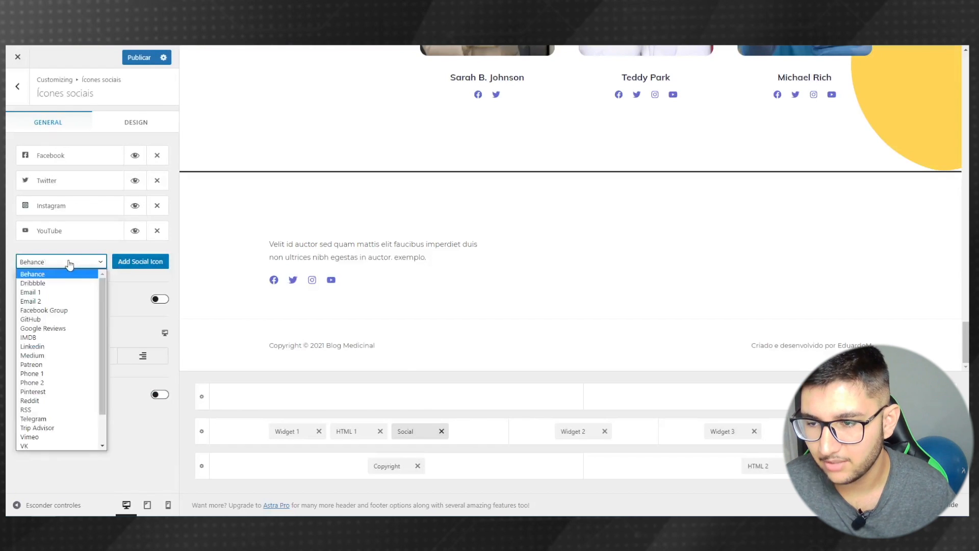
click(57, 292)
click(137, 264)
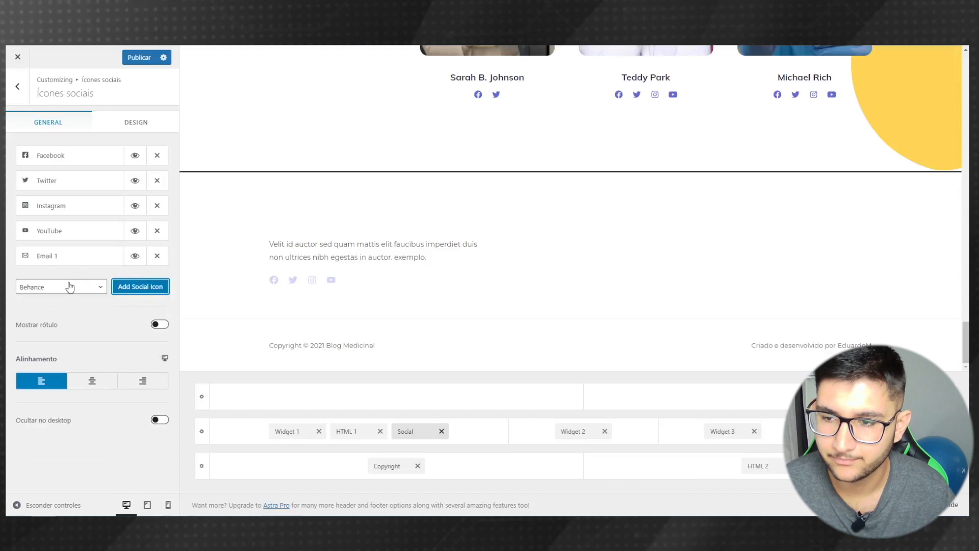
click(68, 287)
click(60, 335)
click(122, 286)
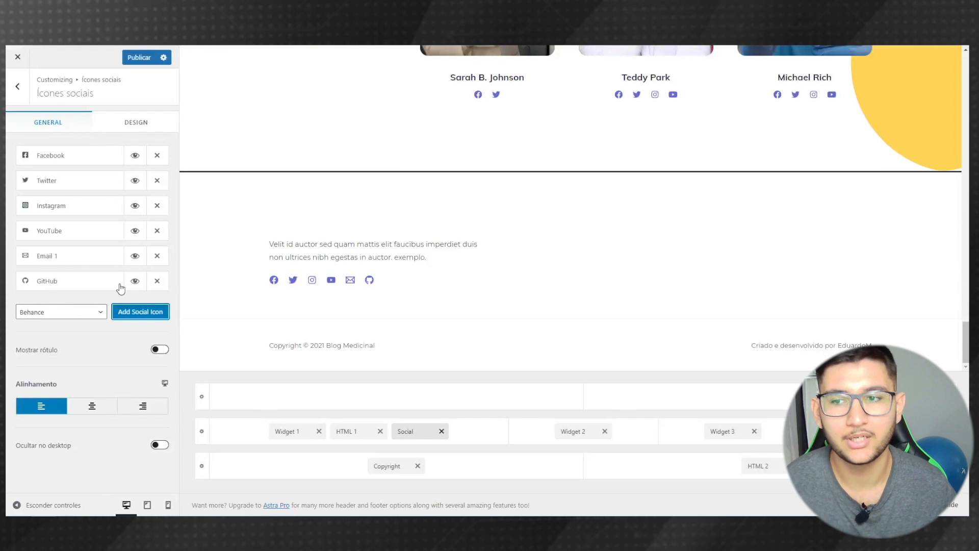
- Delete the Twitter icon, try centre and right alignment, keep the icons left-aligned, and publish
click(158, 181)
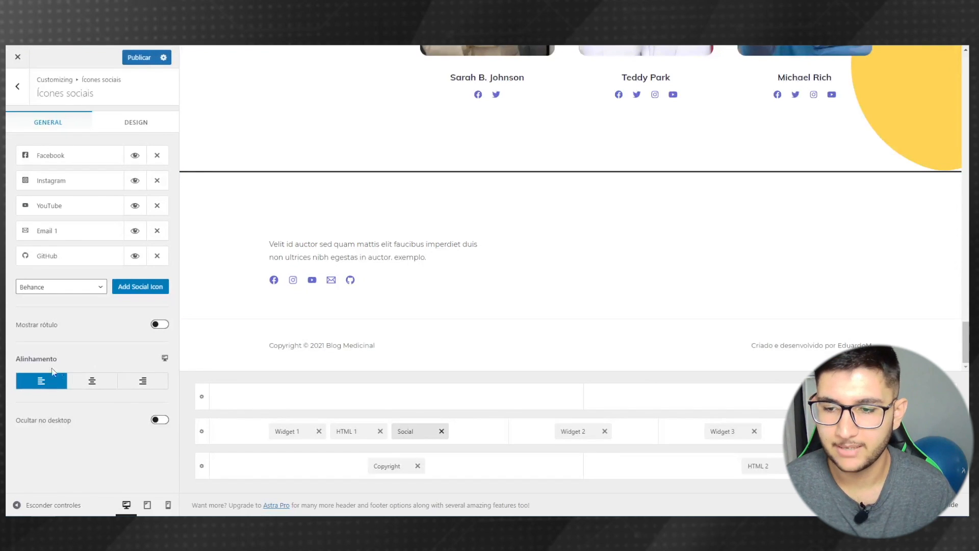
click(92, 383)
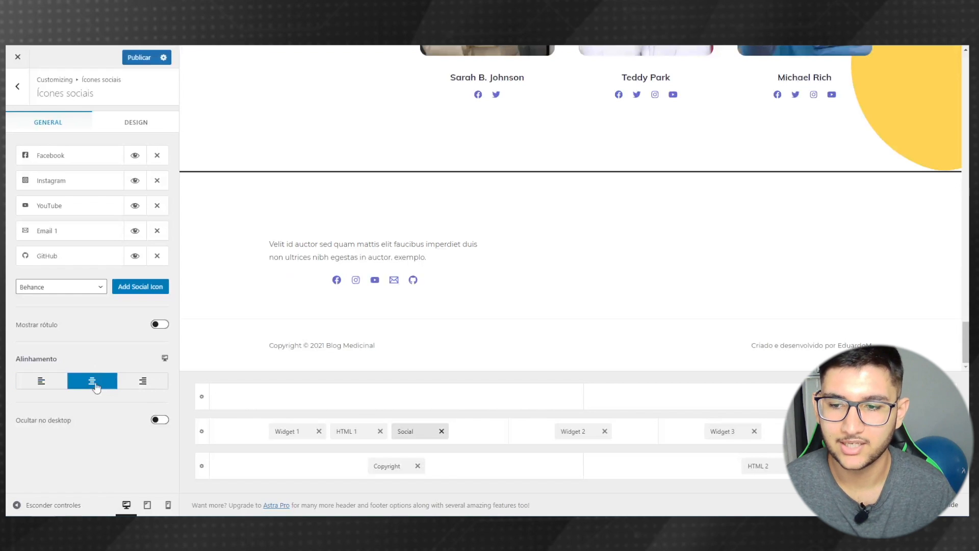
click(144, 382)
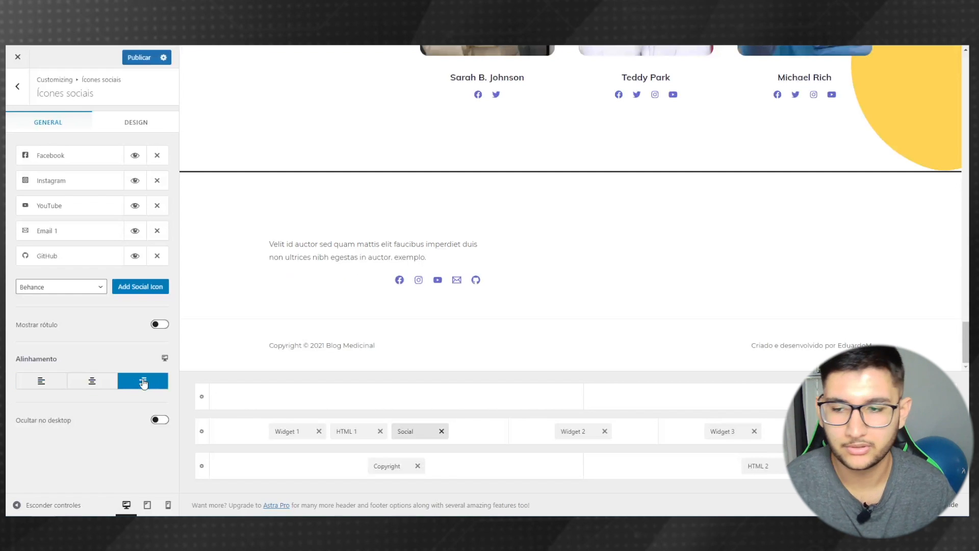
click(39, 382)
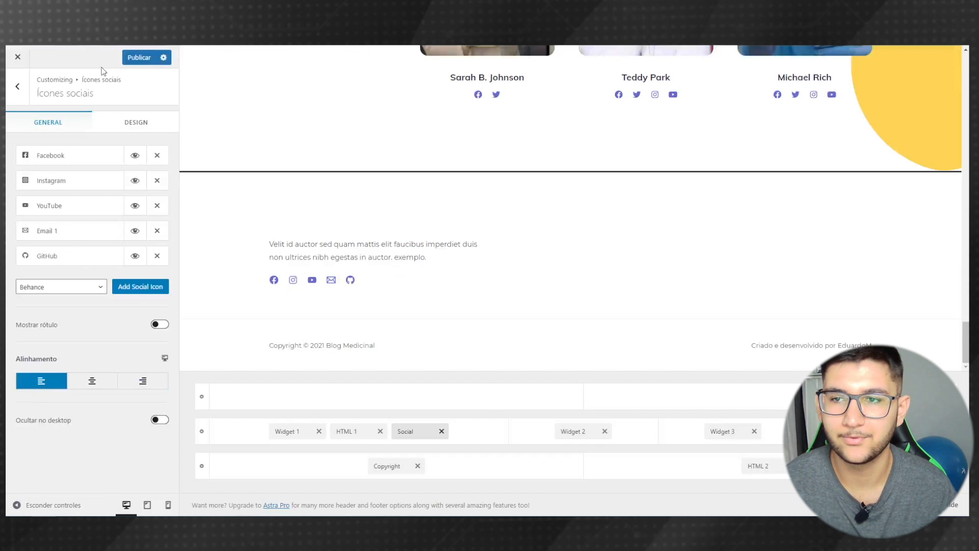
click(135, 60)
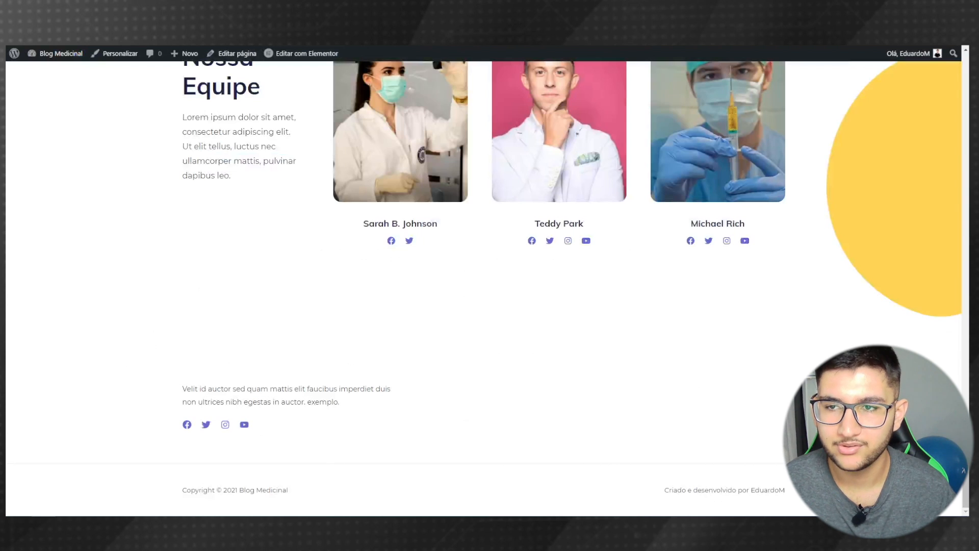
- Reload the live site to check the new footer and open its Blog page
key(F5)
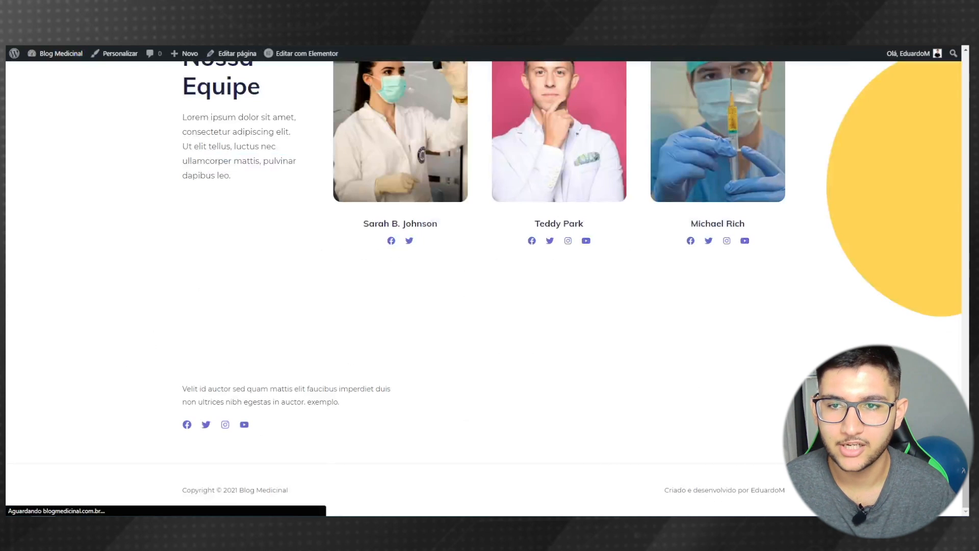
drag(965, 459, 961, 66)
click(326, 91)
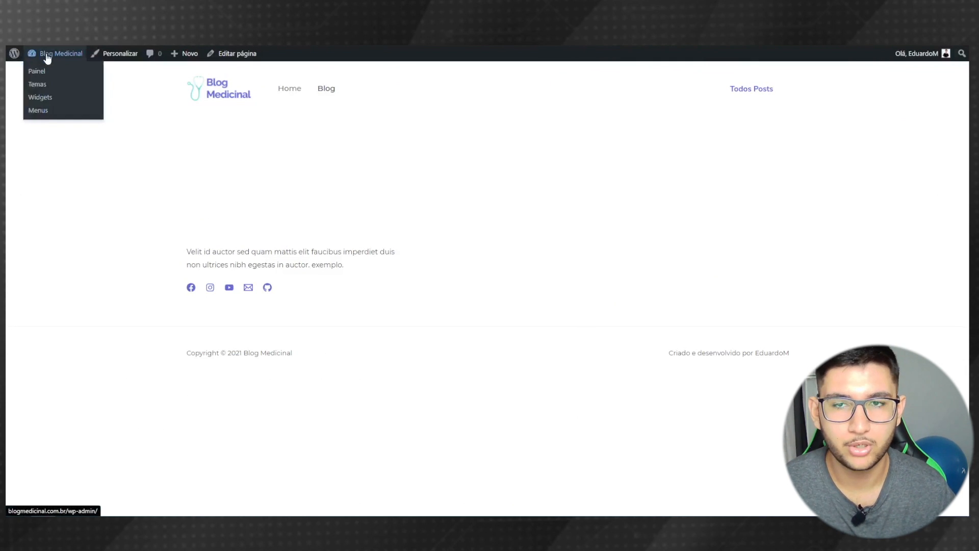
- From the dashboard, go to Todos os posts and start a new post
click(45, 55)
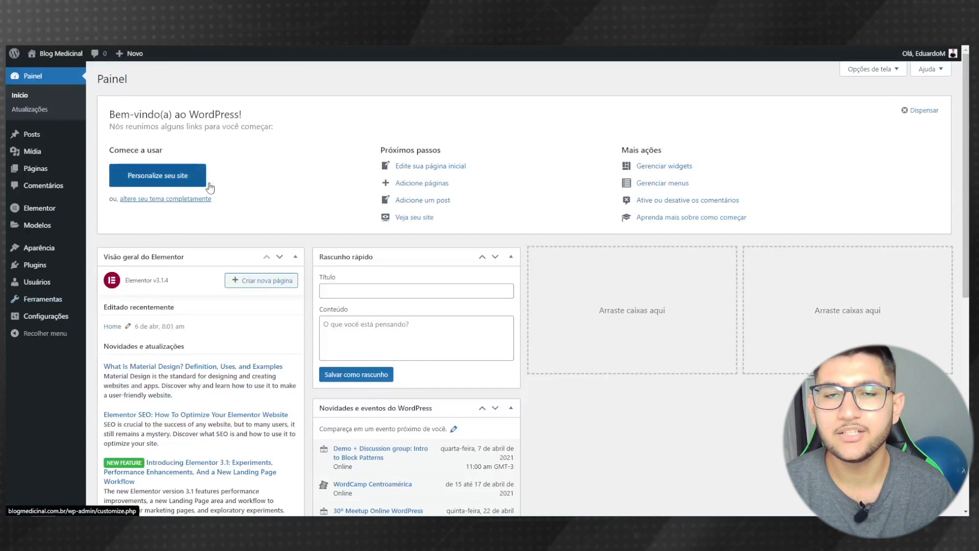
mouse_move(54, 134)
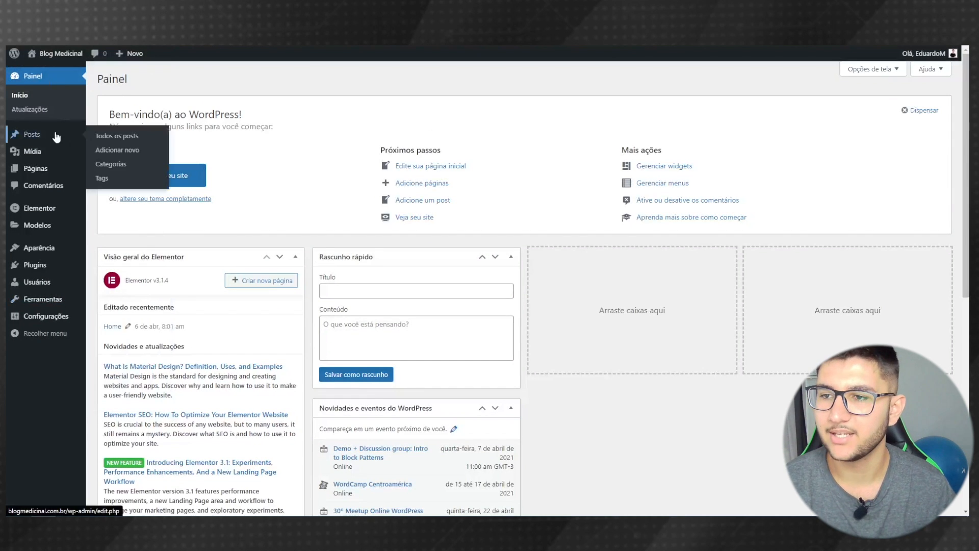
click(28, 135)
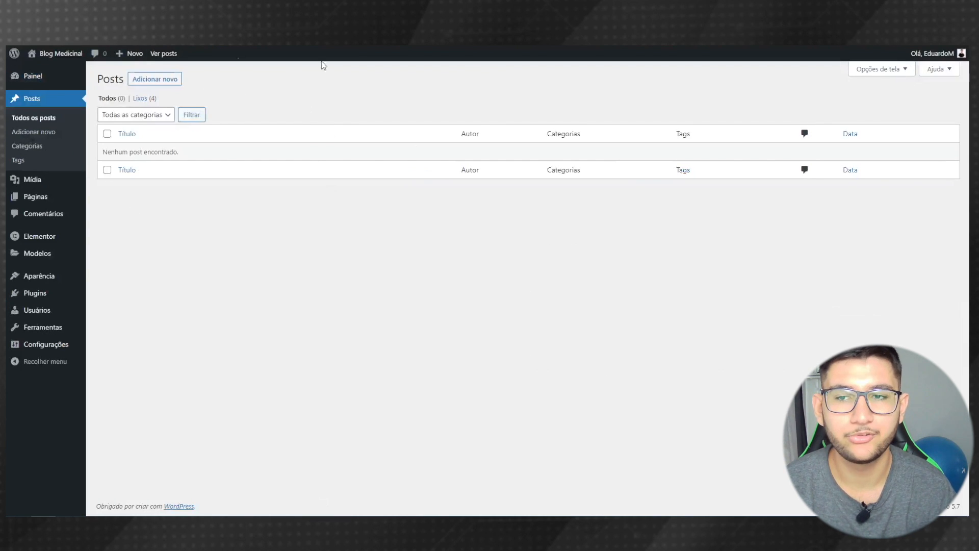
click(141, 83)
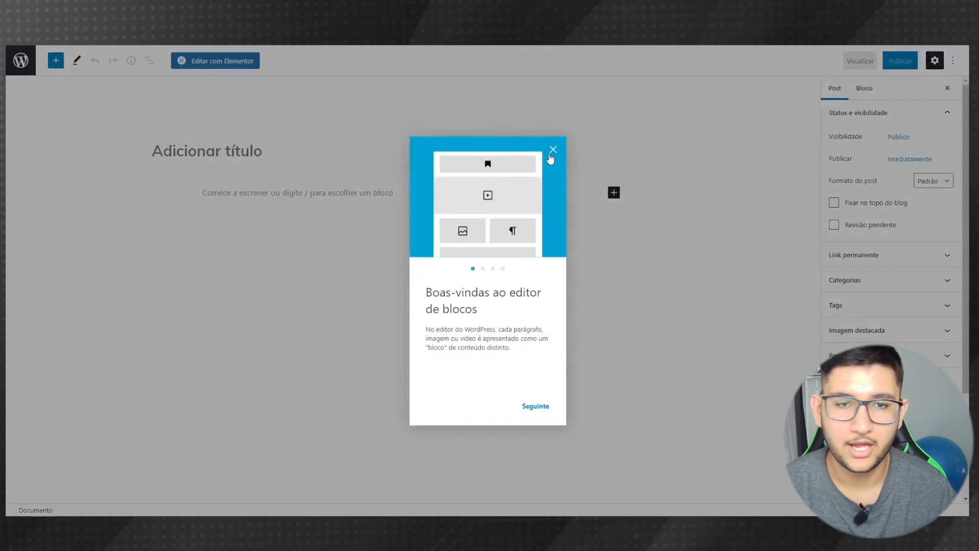
- Paste the three paragraphs of the reference 'Medo de ficar sozinho' article into the post body
click(553, 151)
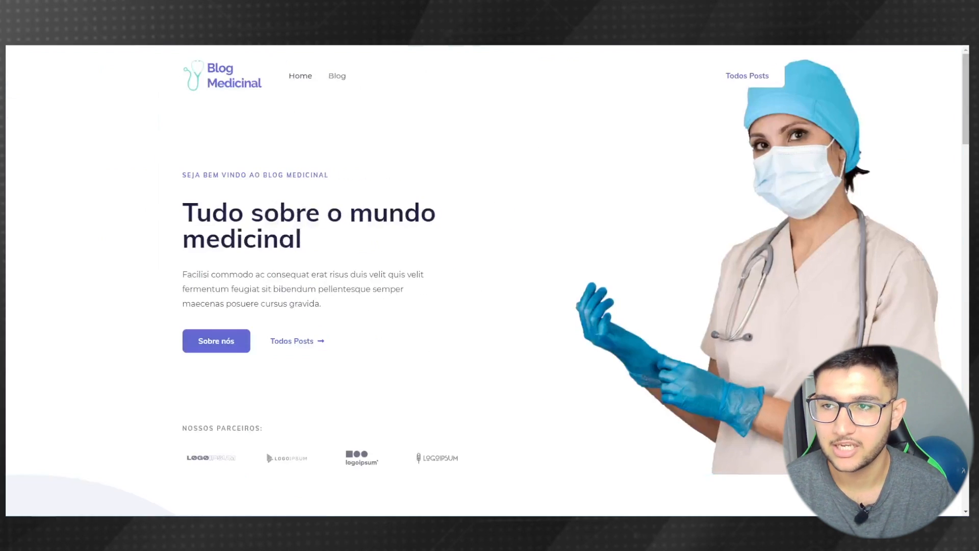
click(338, 83)
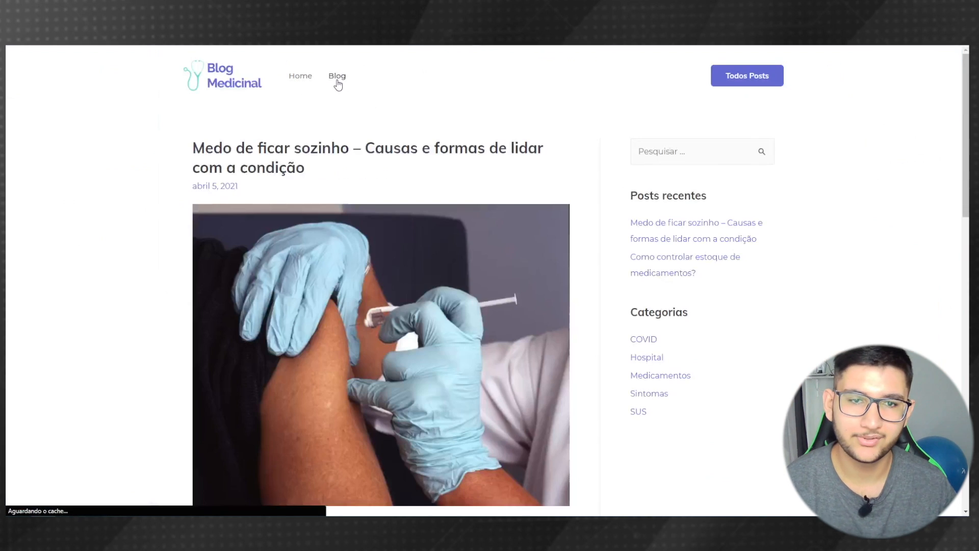
scroll(163, 275, down, 5)
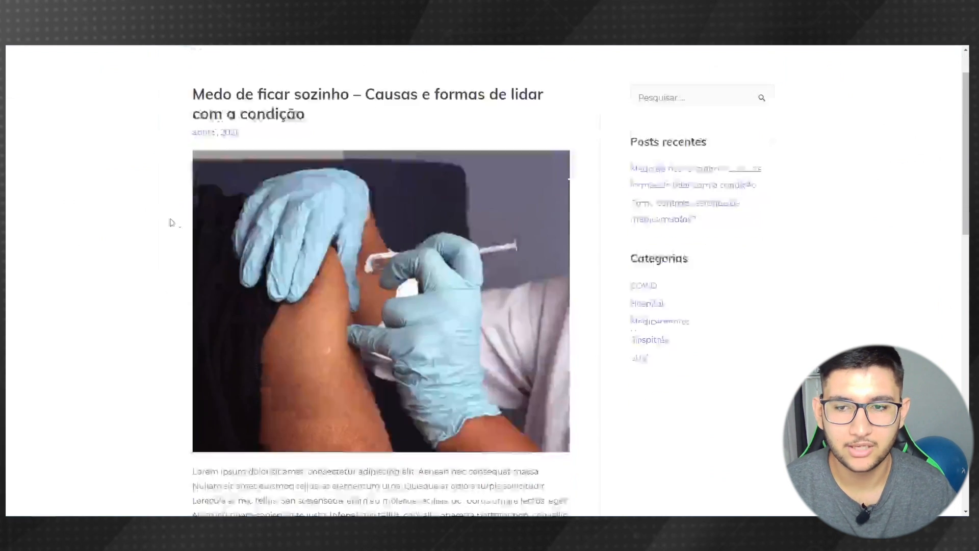
click(218, 306)
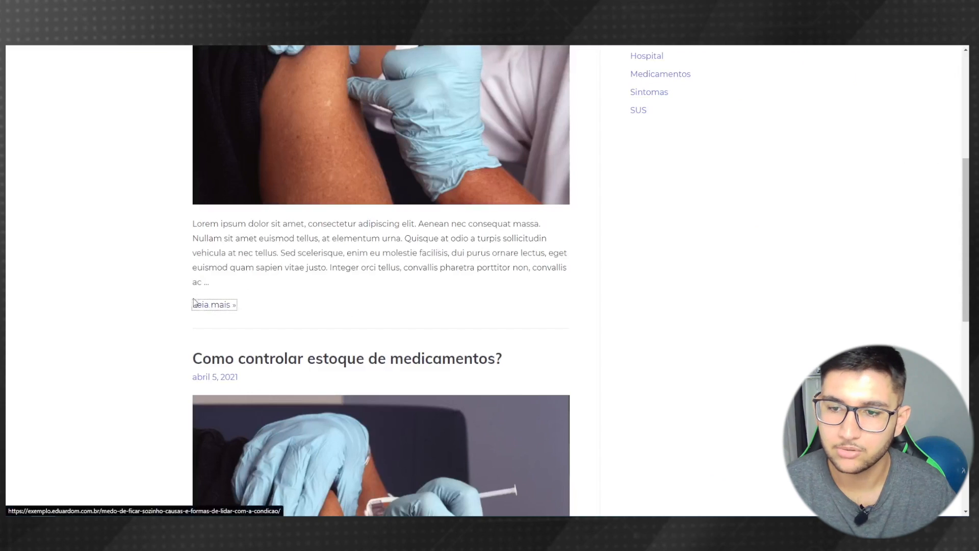
scroll(92, 214, down, 15)
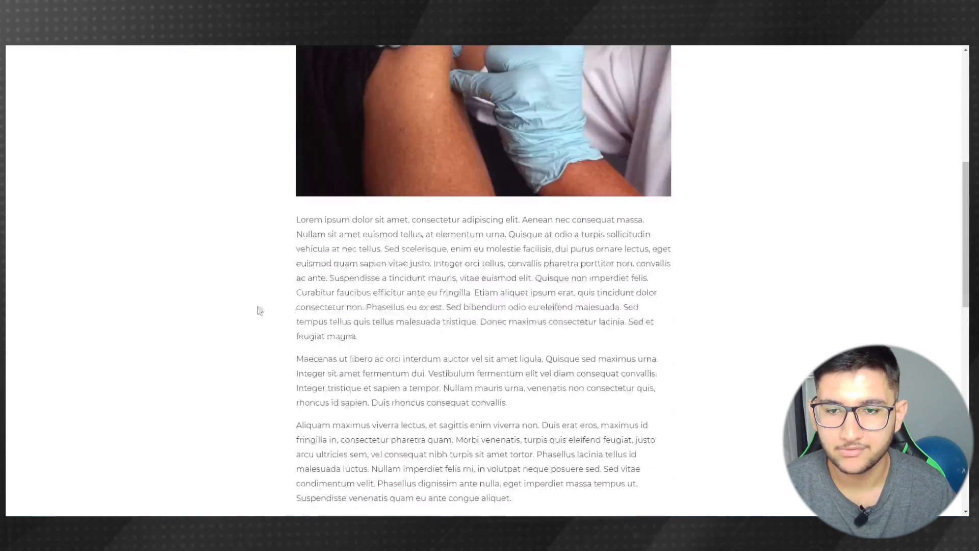
drag(518, 299, 294, 228)
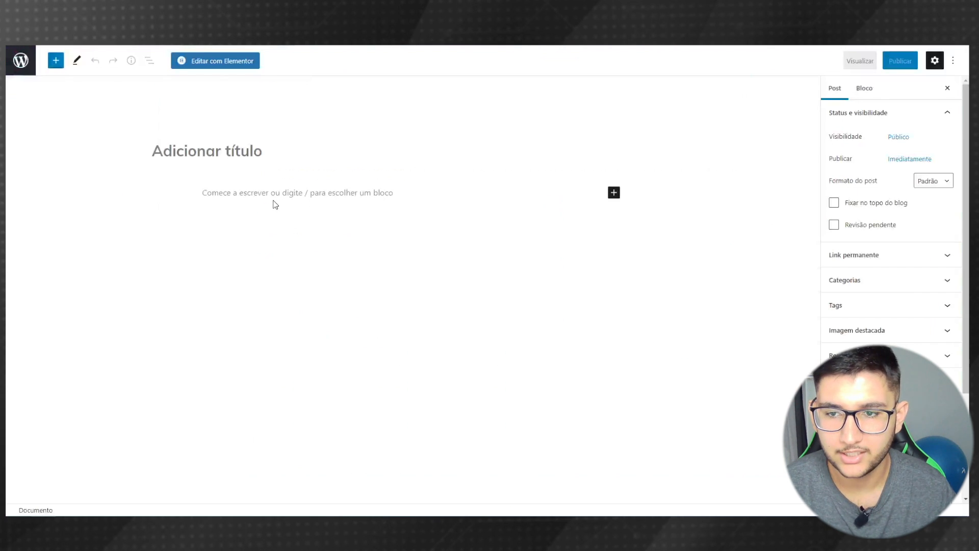
click(270, 196)
key(ctrl+v)
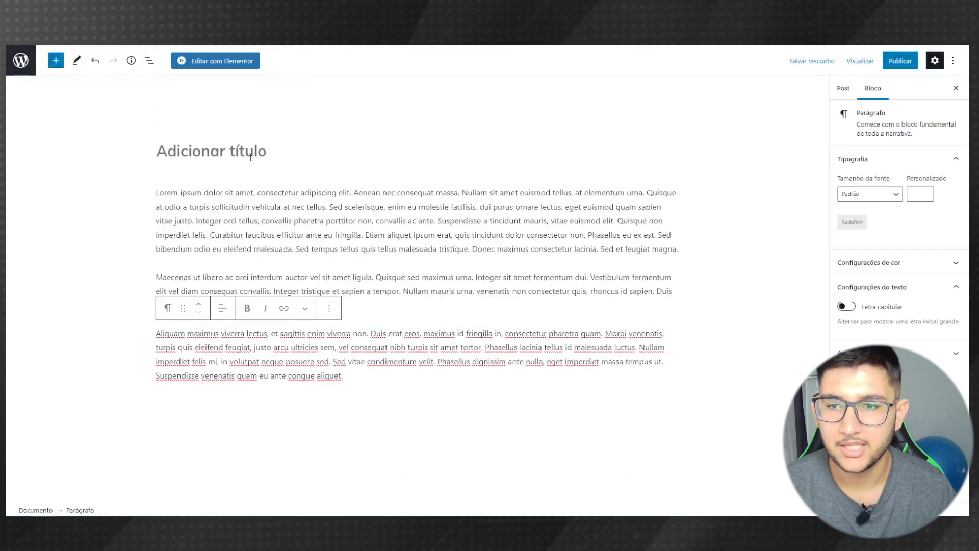
- Paste the title 'Medo de ficar sozinho – Causas e formas de lidar com a condição' into the title field
click(214, 158)
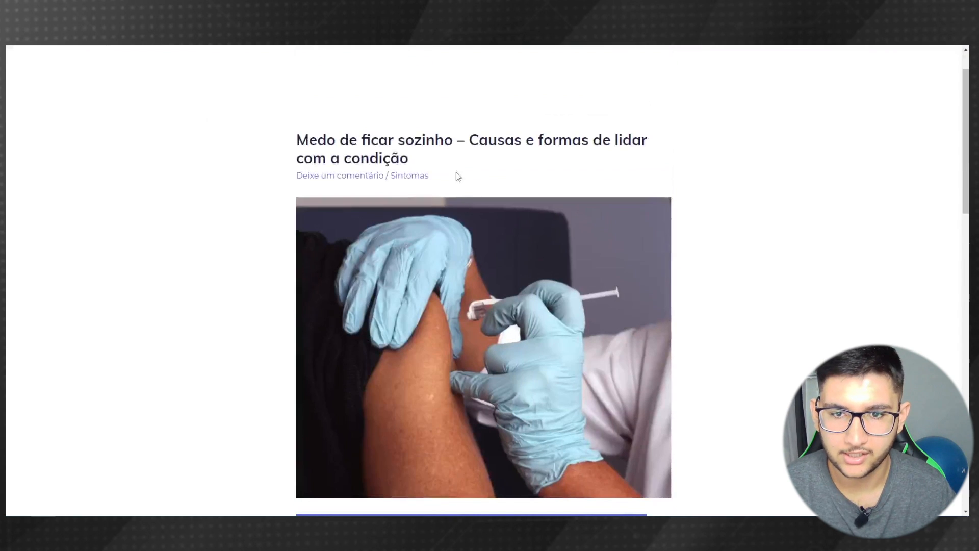
drag(411, 159, 286, 134)
key(ctrl+c)
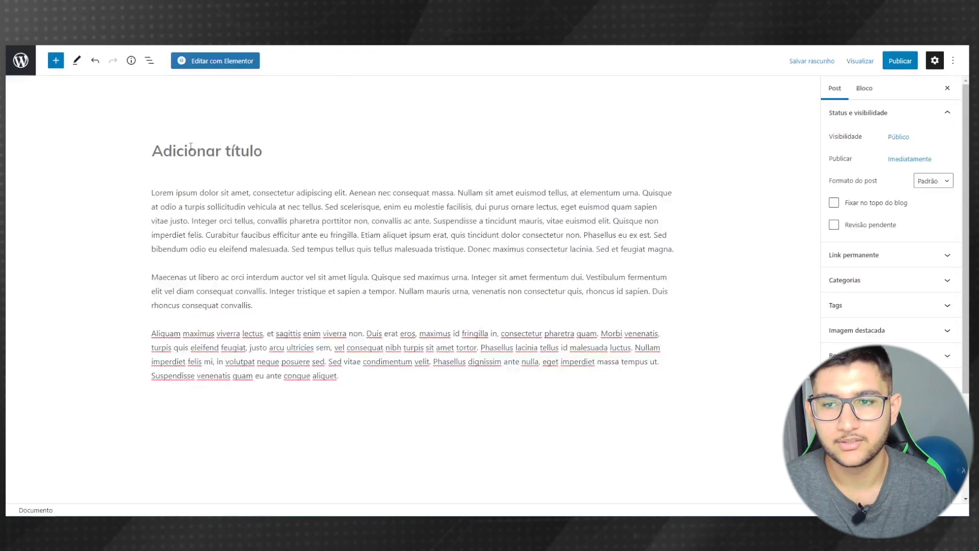
click(315, 144)
key(ctrl+v)
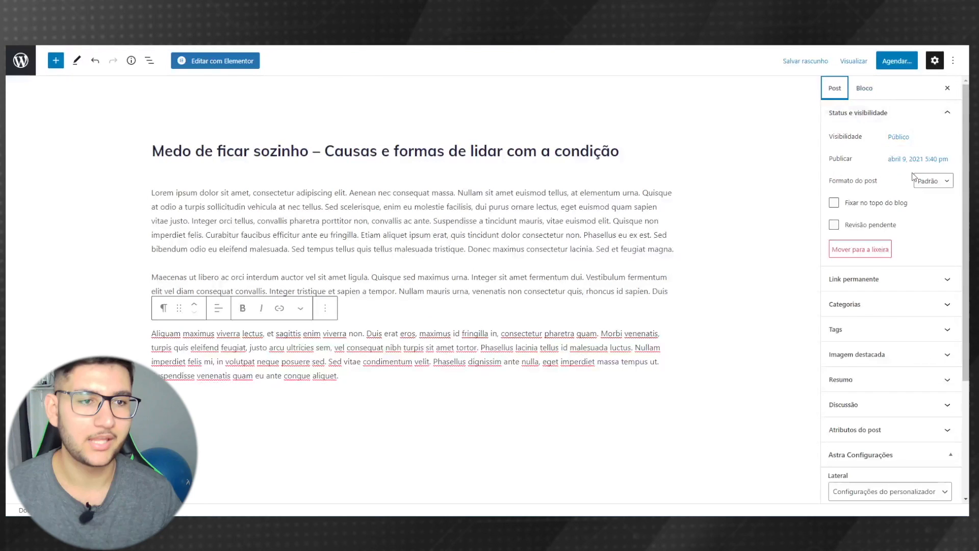
- Change the post's scheduled publish time to 9:00 am
click(911, 159)
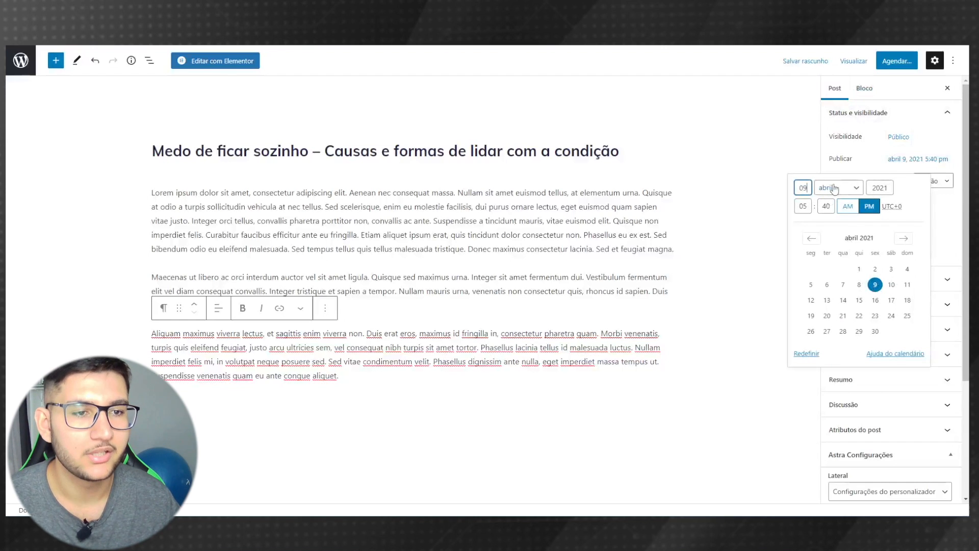
double_click(808, 209)
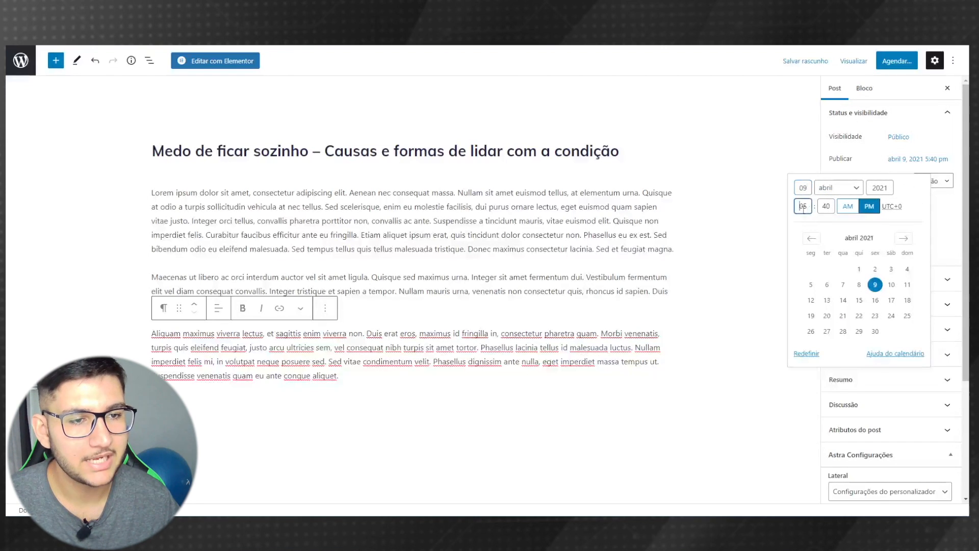
text(09)
key(Tab)
text(00)
click(848, 206)
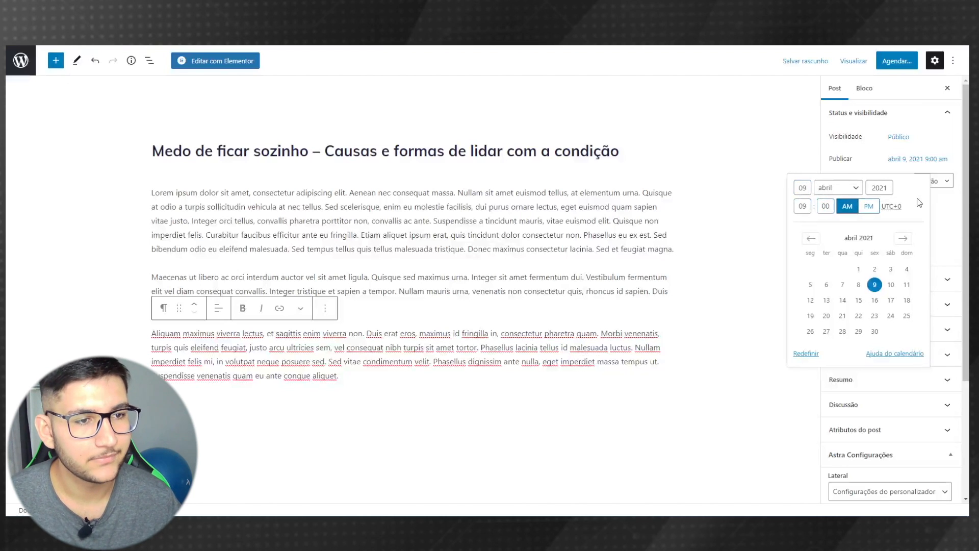
click(723, 335)
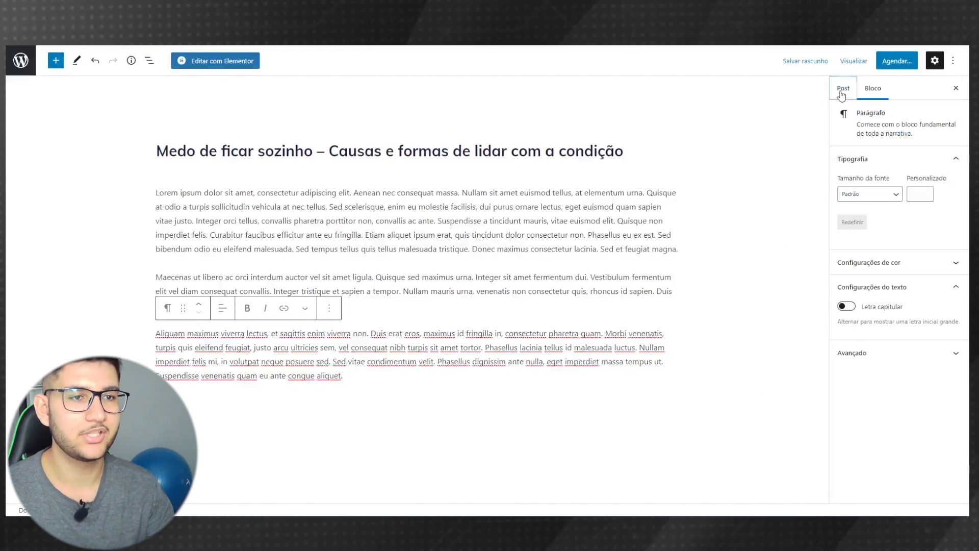
- Reset the publish date with Redefinir so the post publishes Imediatamente
click(836, 89)
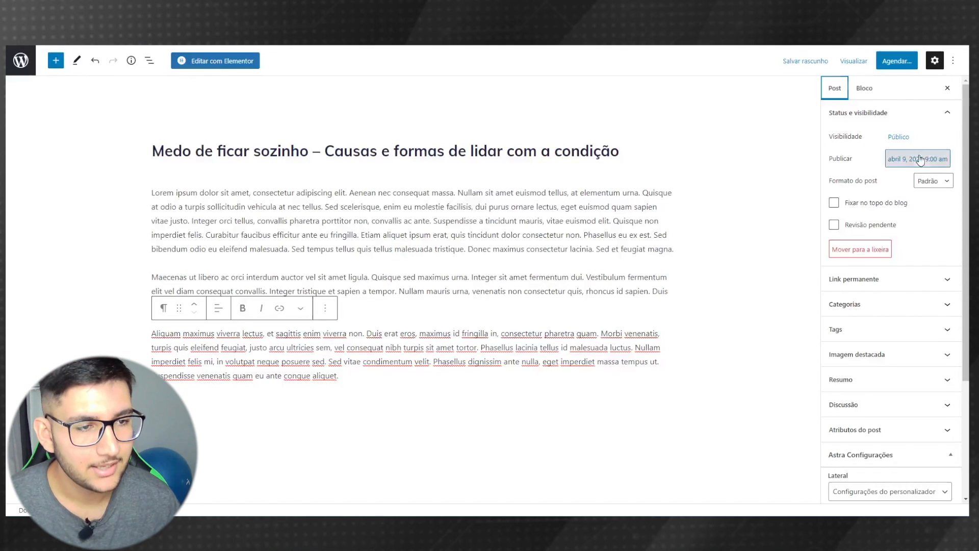
click(918, 158)
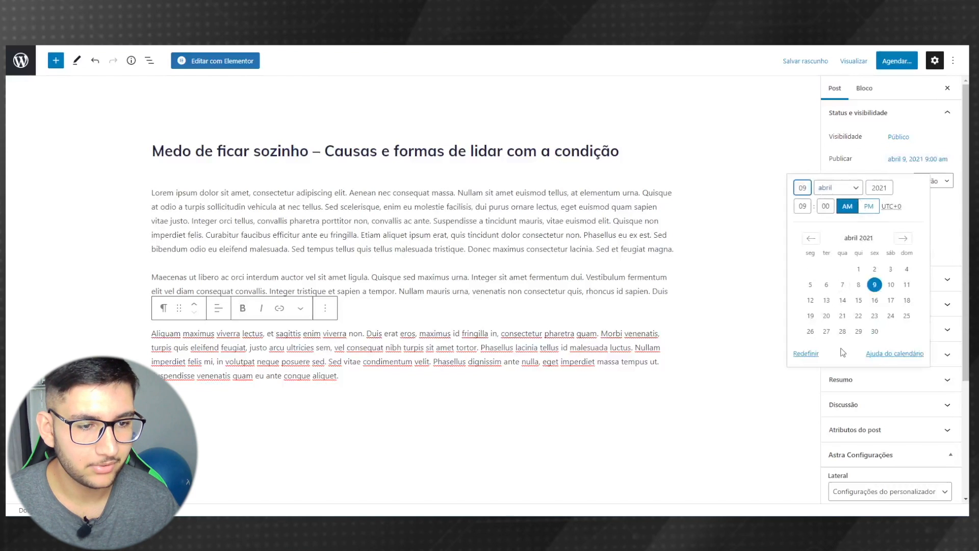
click(806, 353)
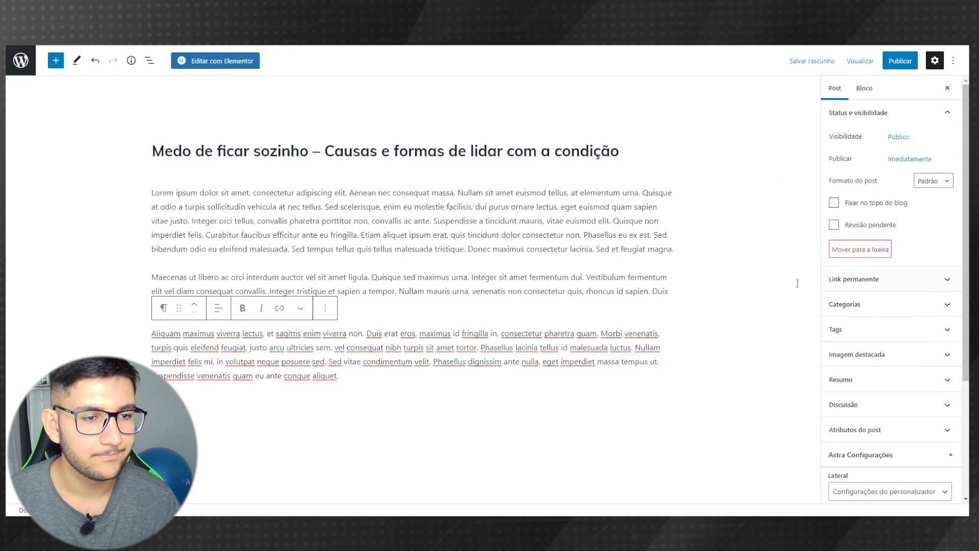
- Create a new 'Sintomas' category and assign it to the post
click(915, 306)
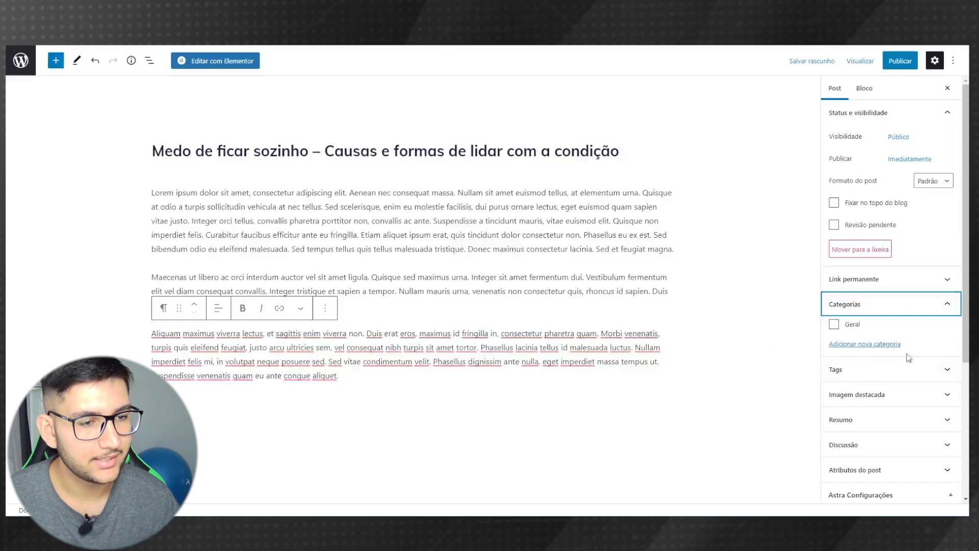
click(868, 346)
click(857, 374)
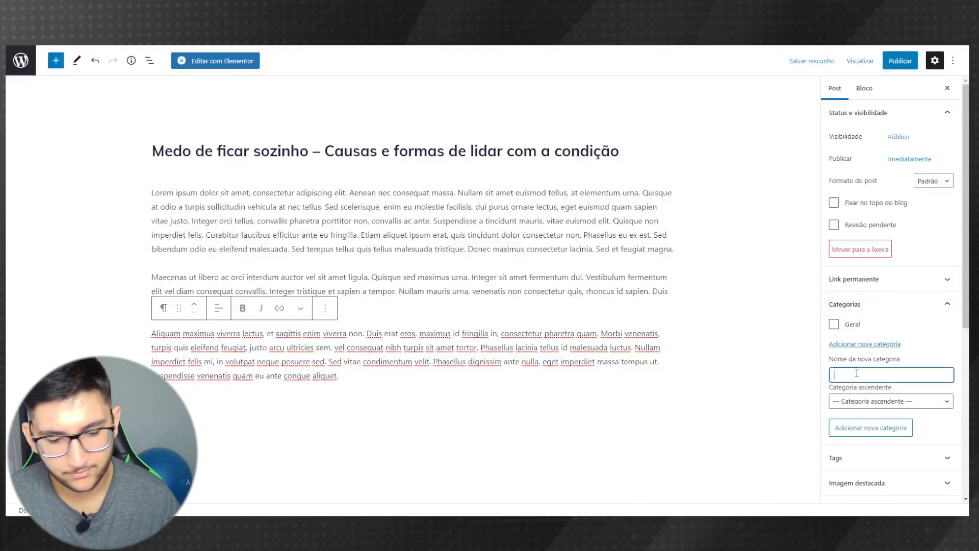
text(Sin)
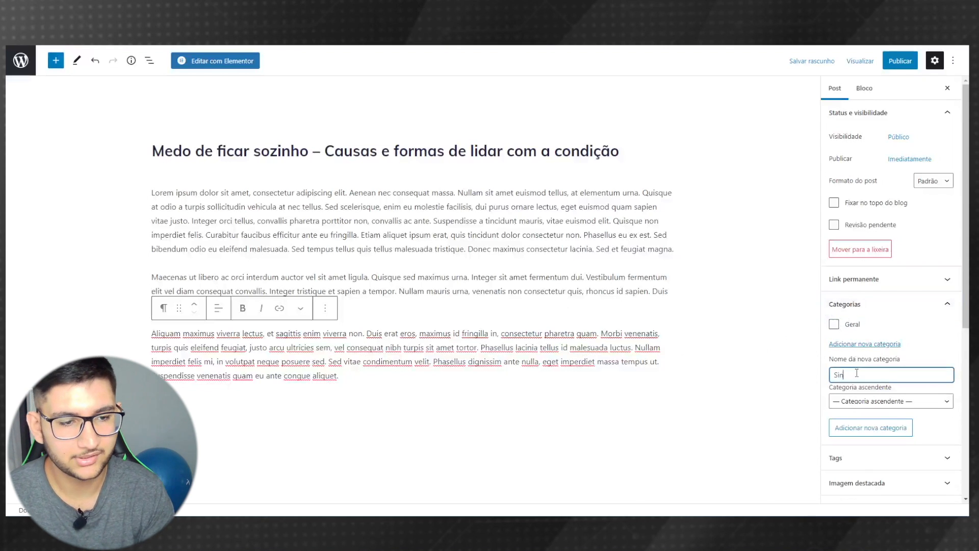
text(tomas)
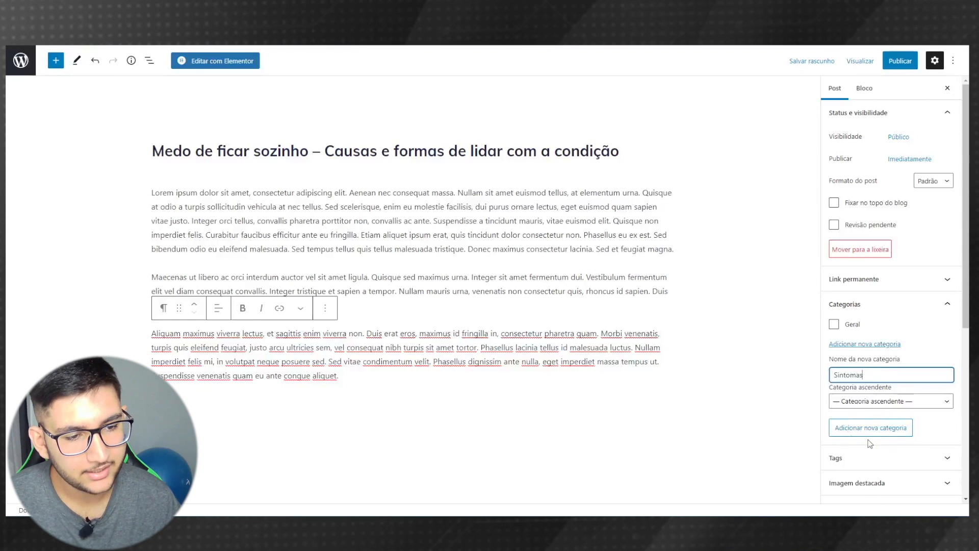
click(852, 430)
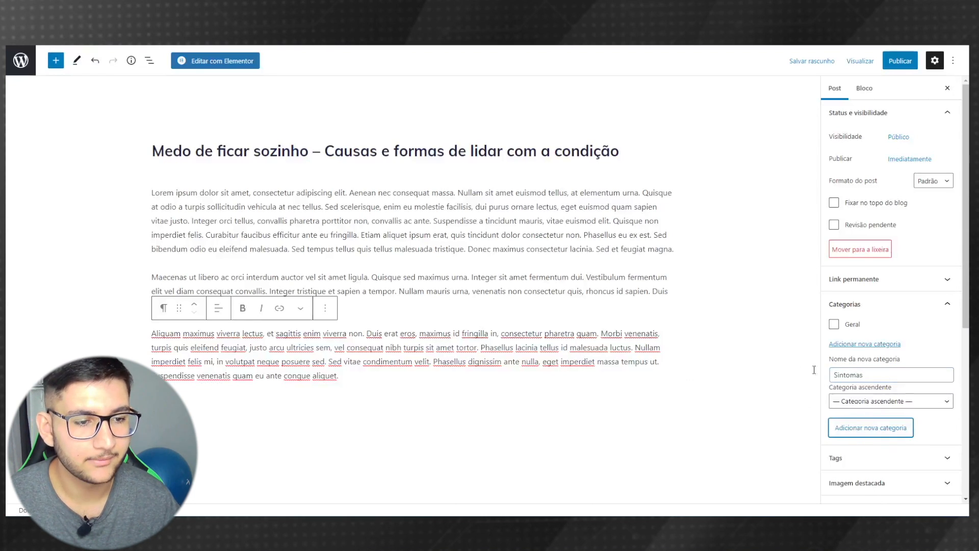
- Expand the Tags and Imagem destacada panels in the post sidebar
scroll(842, 214, down, 2)
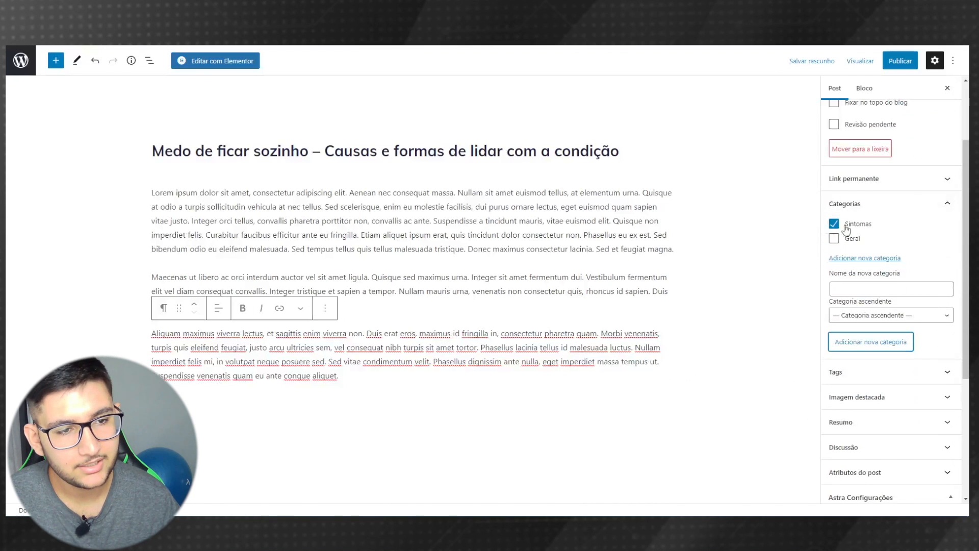
scroll(856, 251, down, 2)
click(862, 272)
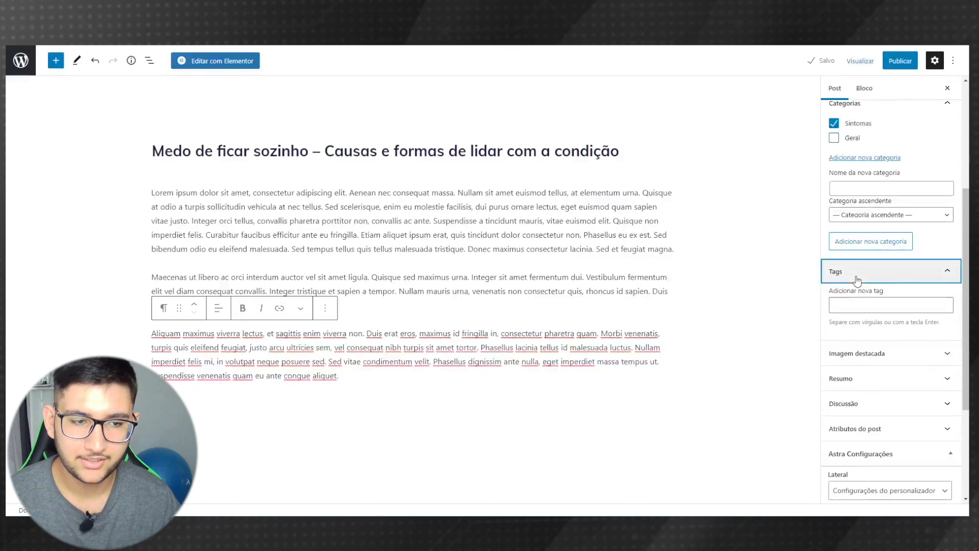
click(874, 307)
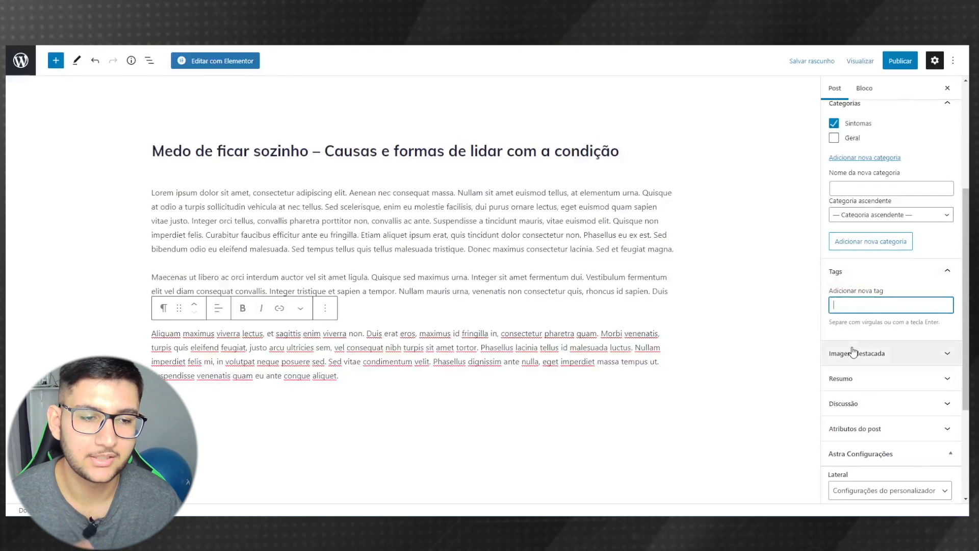
click(903, 357)
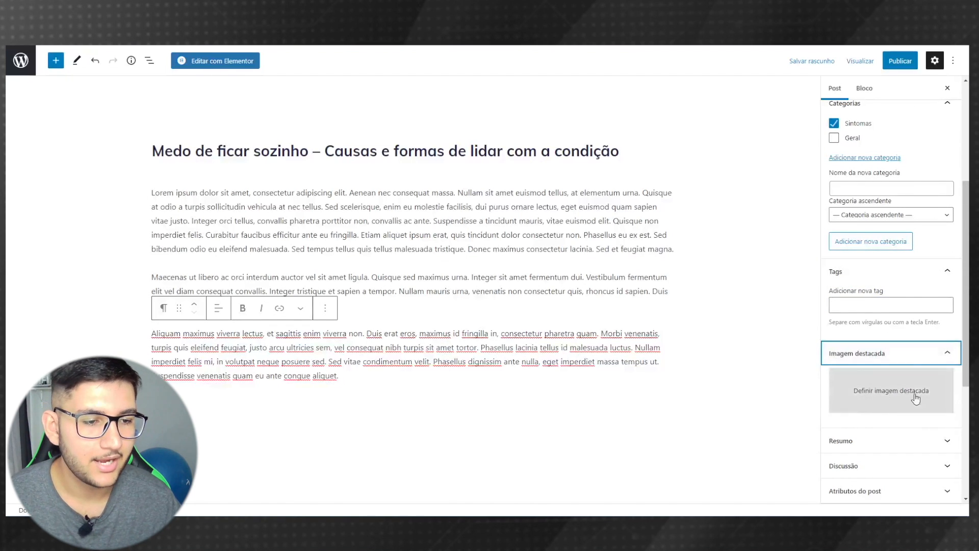
- Choose the clasped-hands photo from the media library as the featured image
click(862, 396)
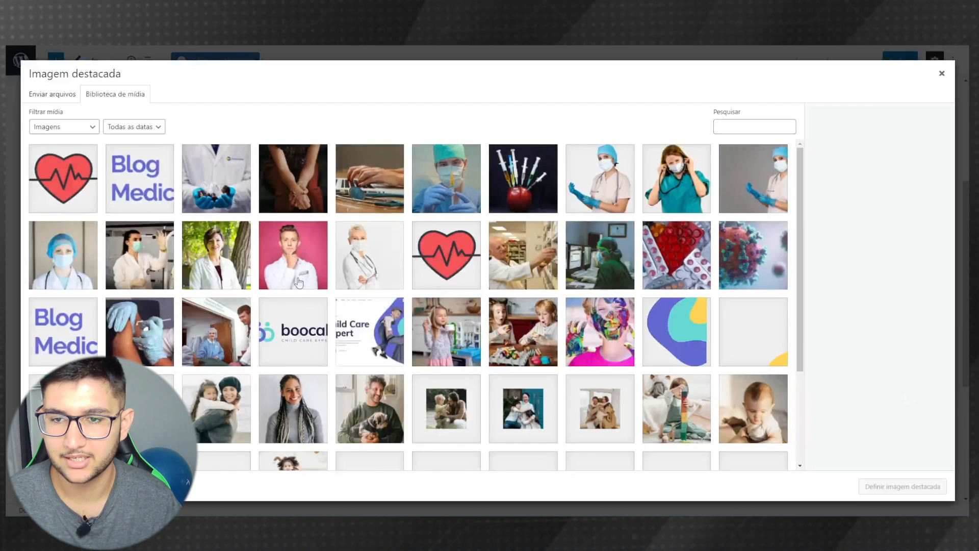
click(277, 189)
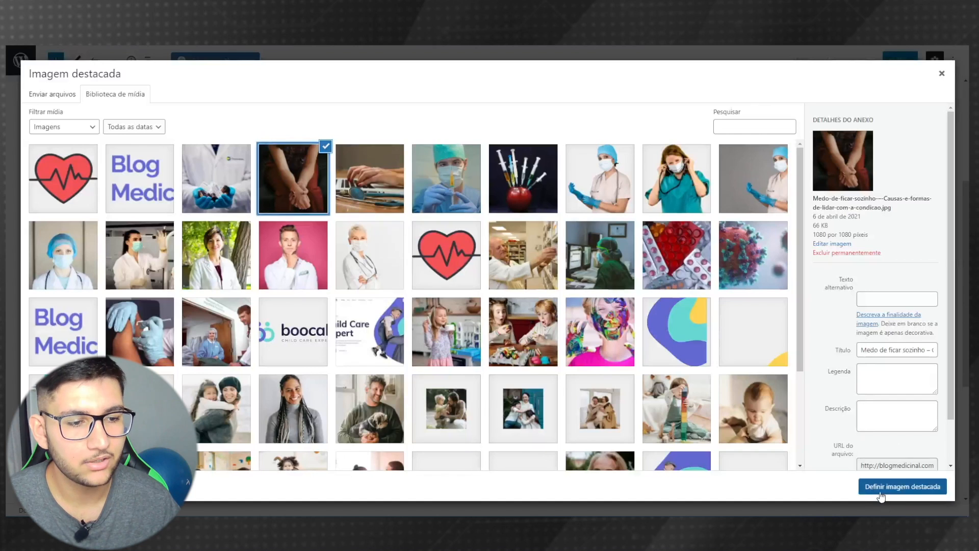
click(879, 488)
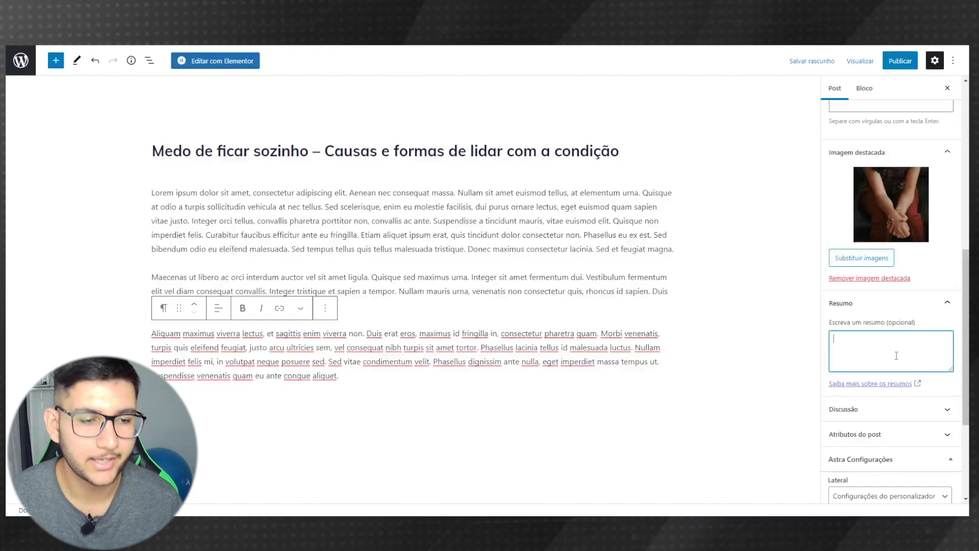
scroll(897, 356, down, 2)
click(877, 309)
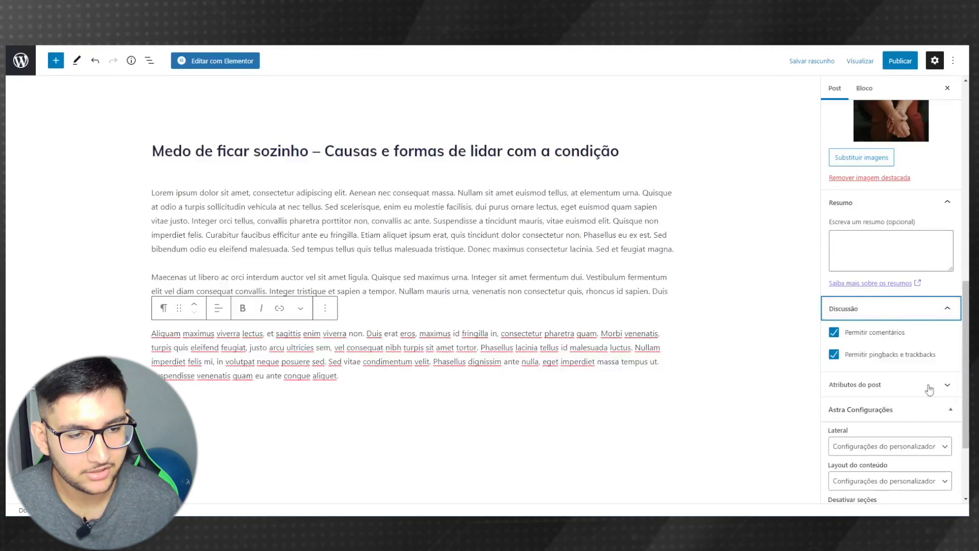
scroll(873, 339, down, 2)
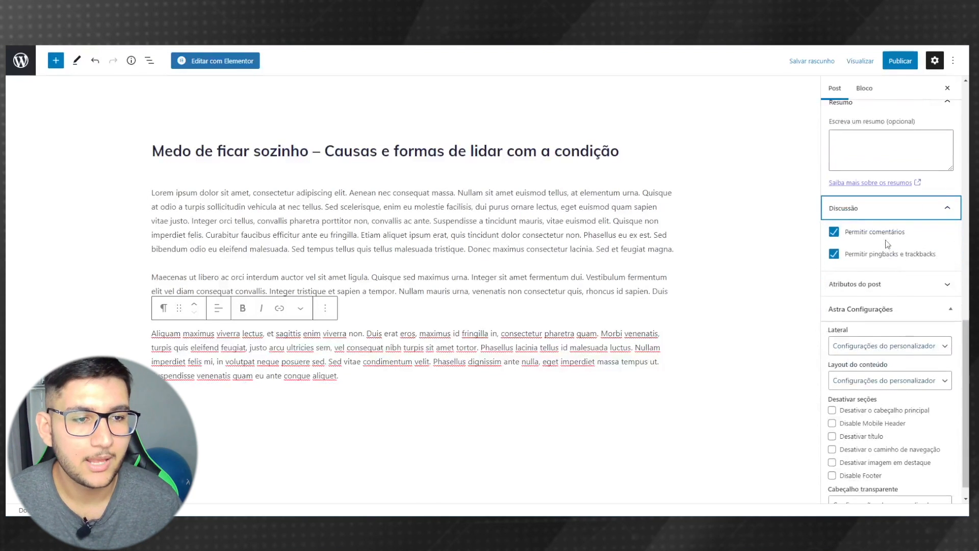
click(834, 234)
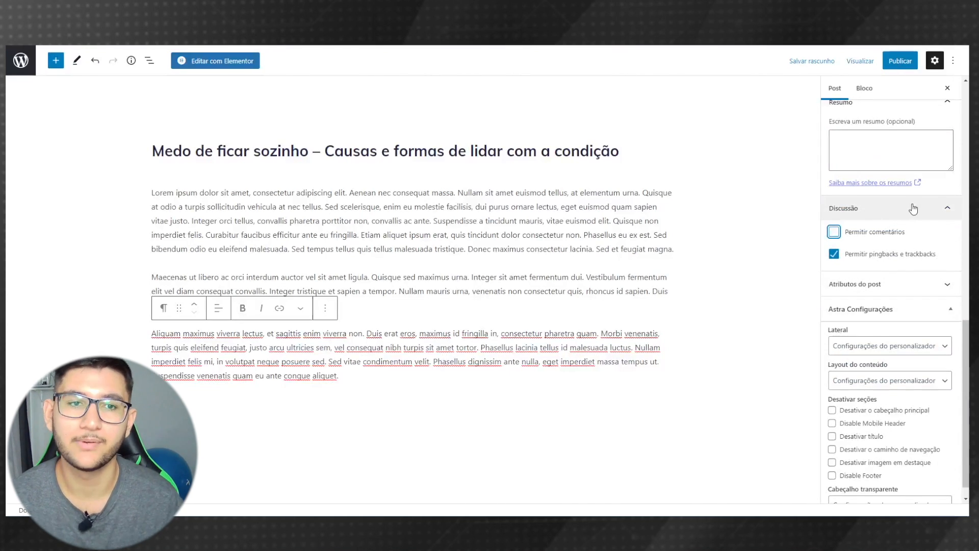
click(833, 234)
scroll(855, 278, down, 1)
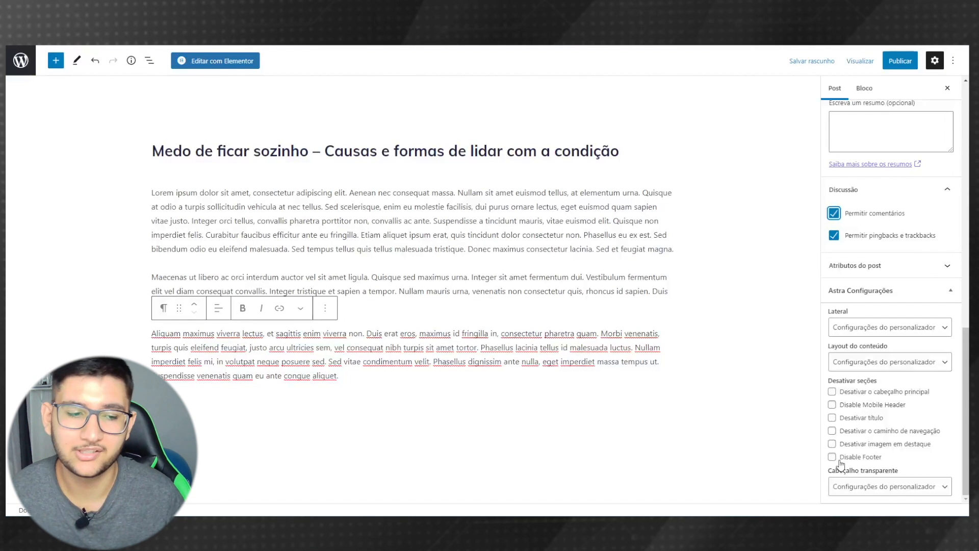
click(890, 280)
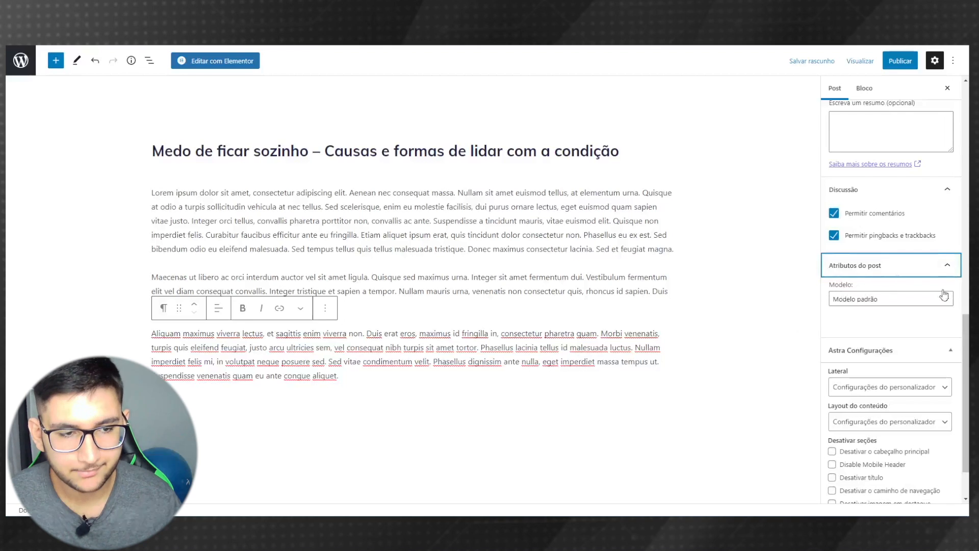
scroll(923, 299, up, 5)
scroll(957, 90, up, 5)
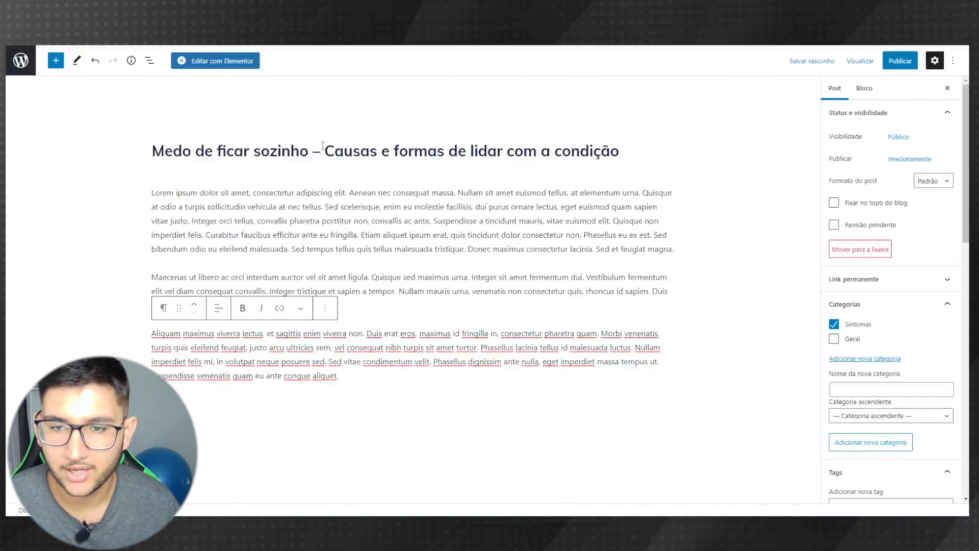
scroll(840, 259, down, 4)
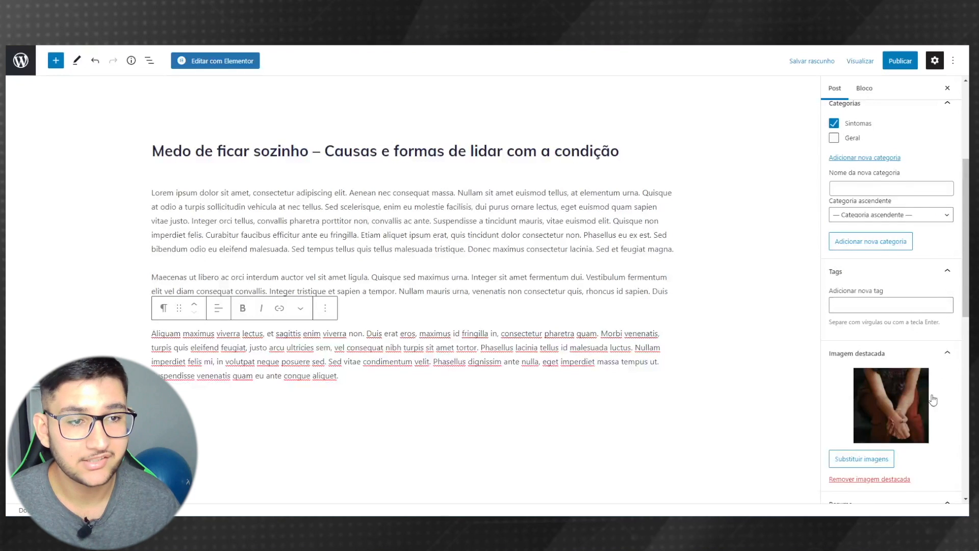
scroll(890, 224, up, 1)
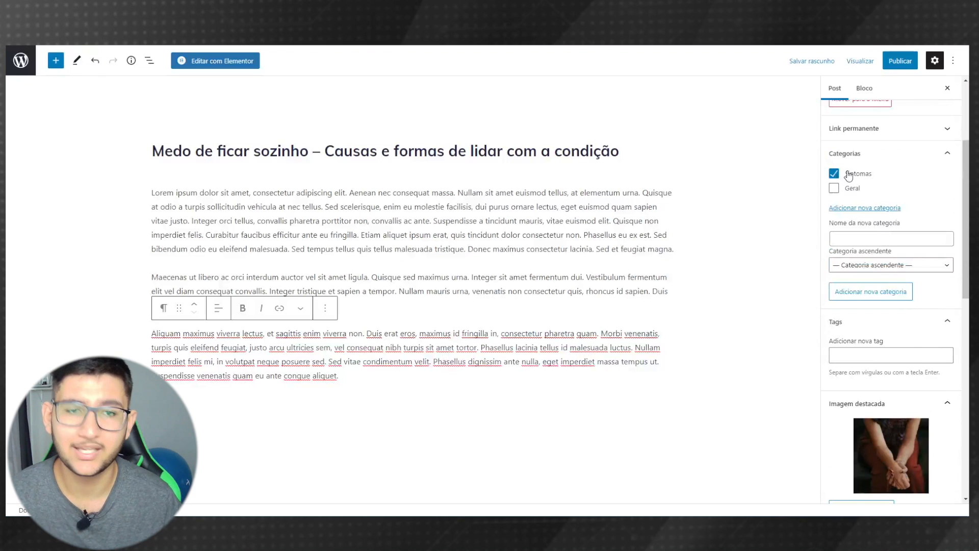
click(906, 62)
click(867, 61)
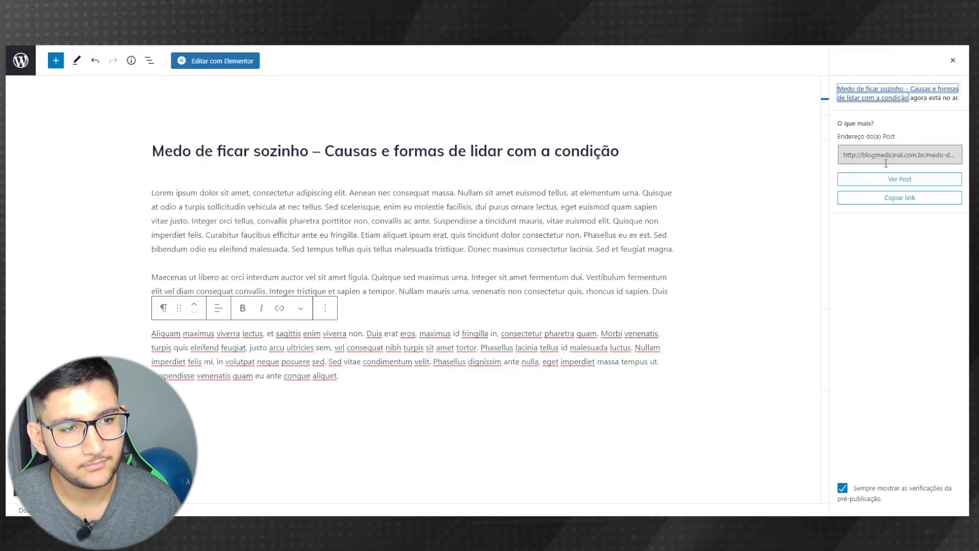
click(888, 182)
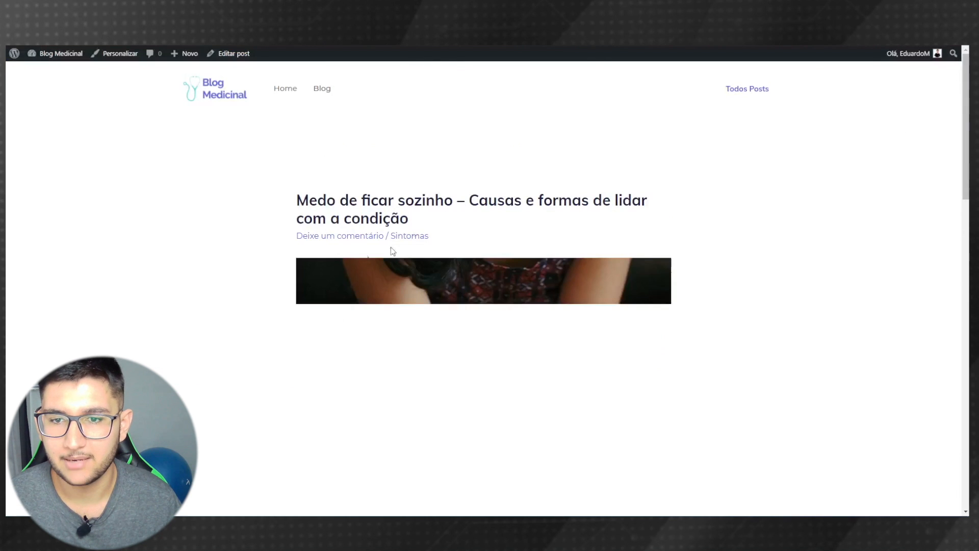
scroll(91, 174, down, 3)
scroll(197, 209, up, 3)
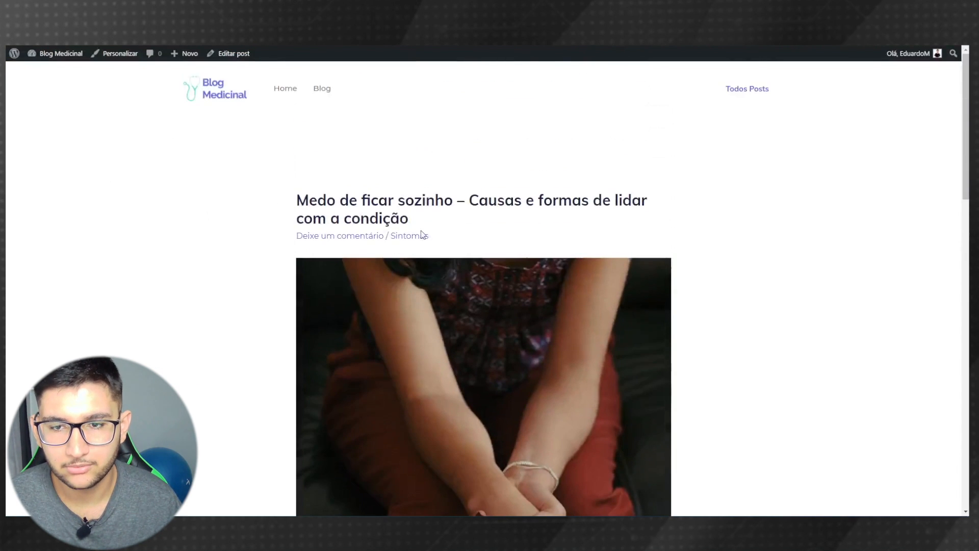
scroll(301, 188, down, 2)
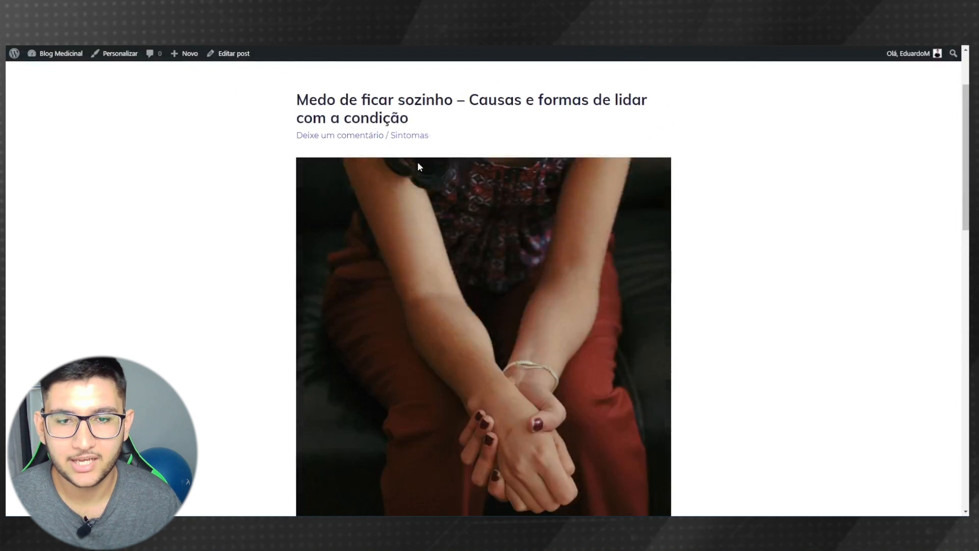
scroll(500, 158, down, 1)
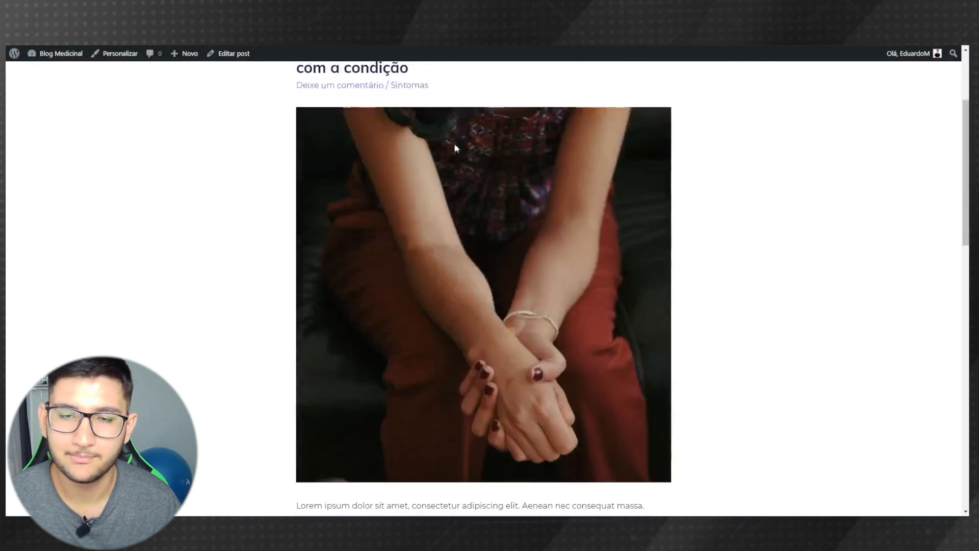
scroll(543, 210, down, 3)
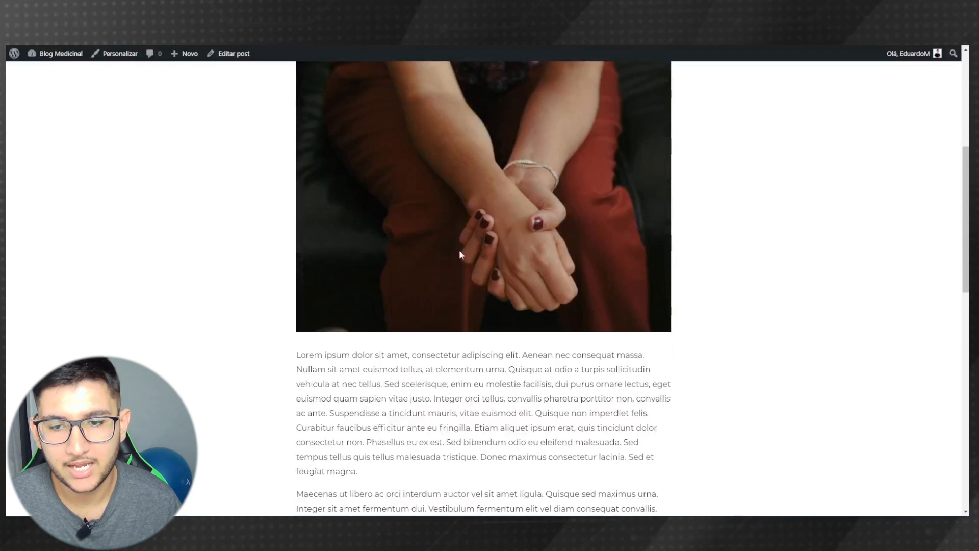
scroll(468, 214, down, 4)
scroll(426, 317, down, 5)
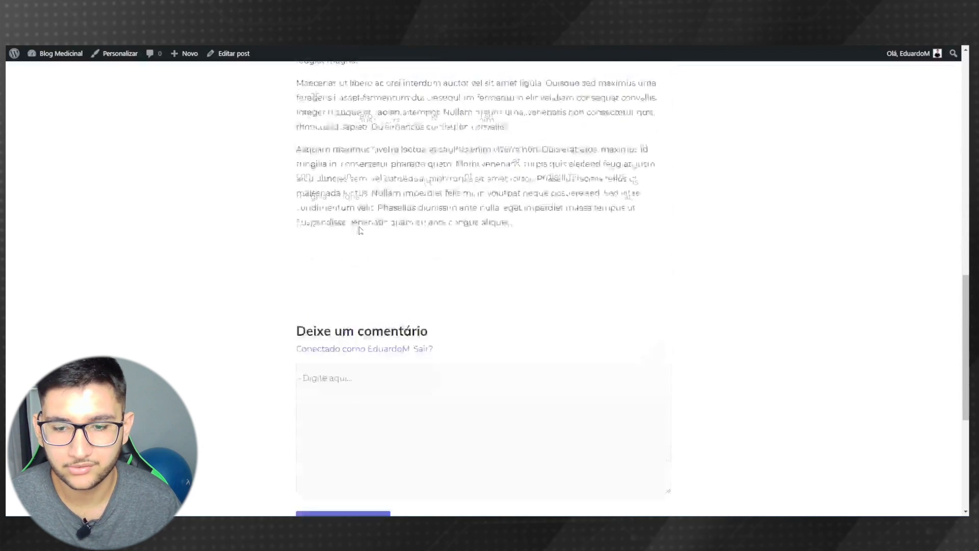
scroll(368, 339, down, 4)
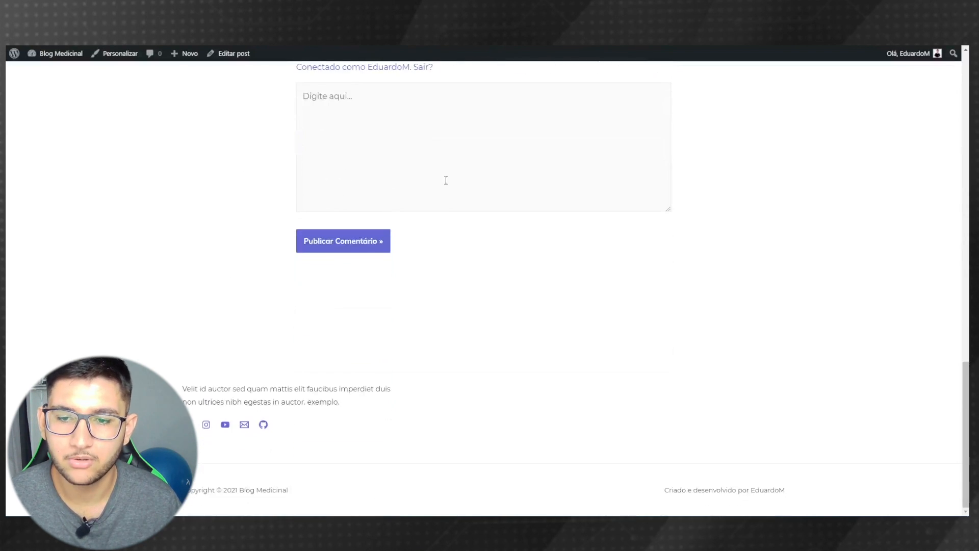
drag(965, 411, 966, 85)
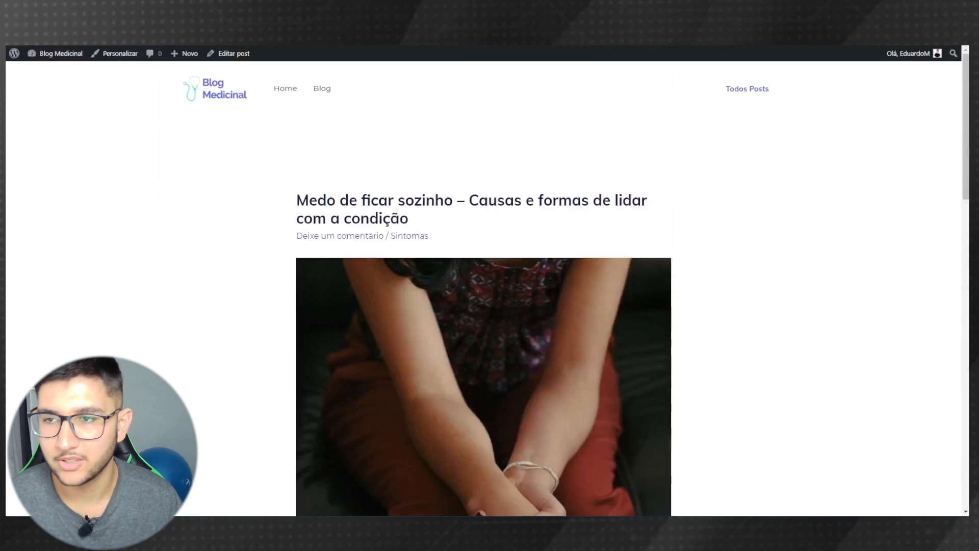
- Start a new post and paste in the title 'Como controlar estoque de medicamentos?'
click(56, 72)
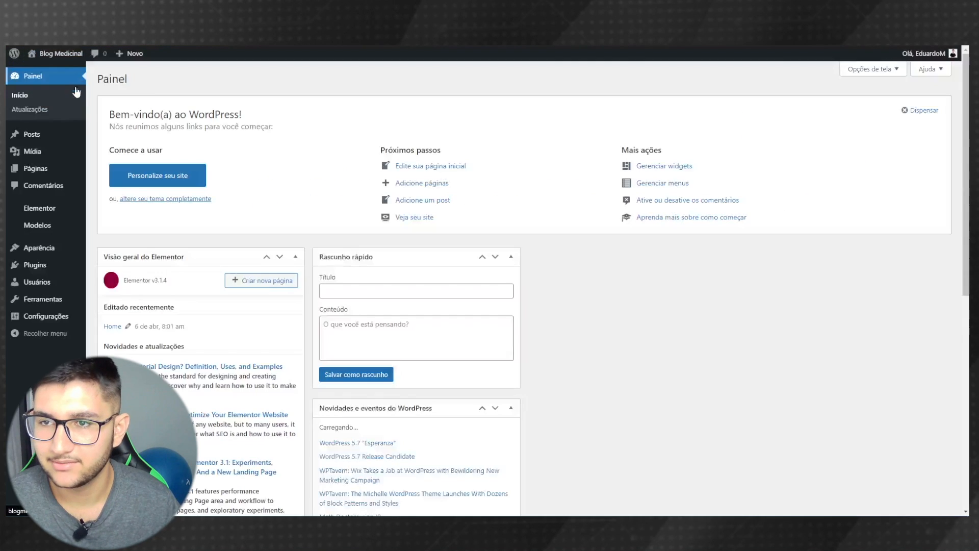
mouse_move(37, 136)
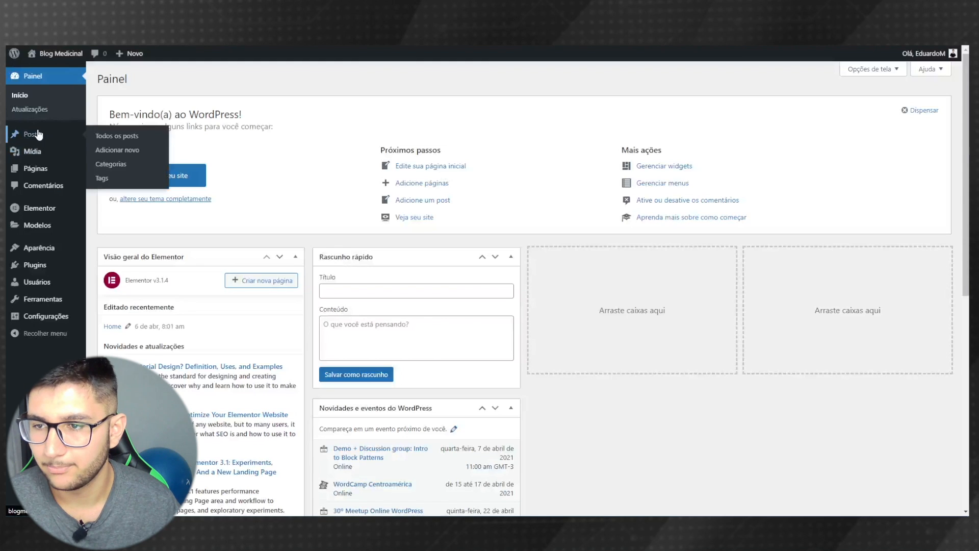
click(116, 151)
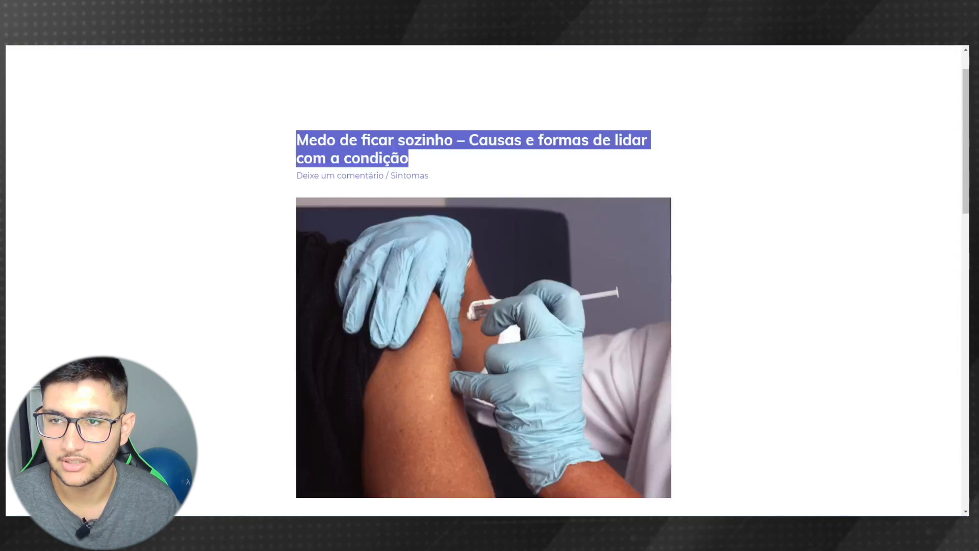
click(336, 82)
scroll(109, 225, down, 10)
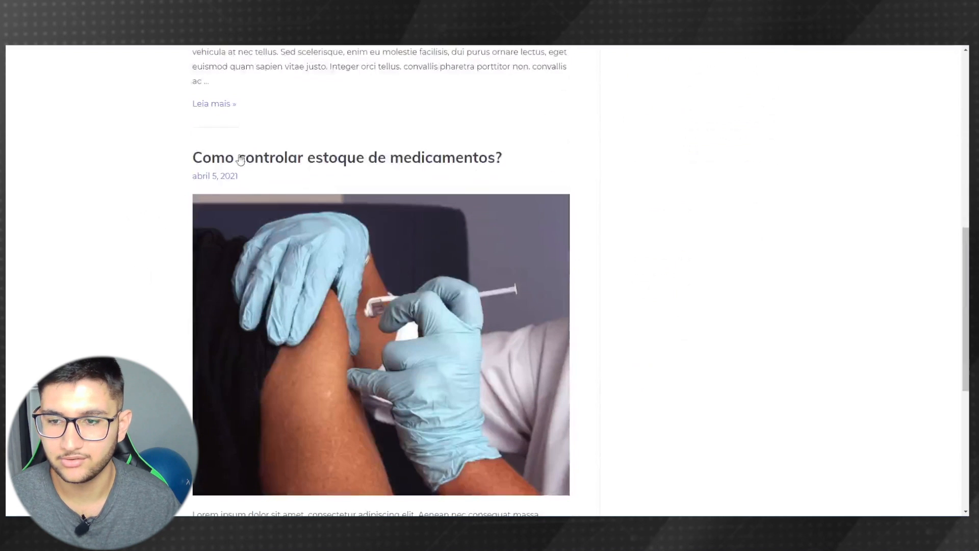
drag(533, 160, 151, 151)
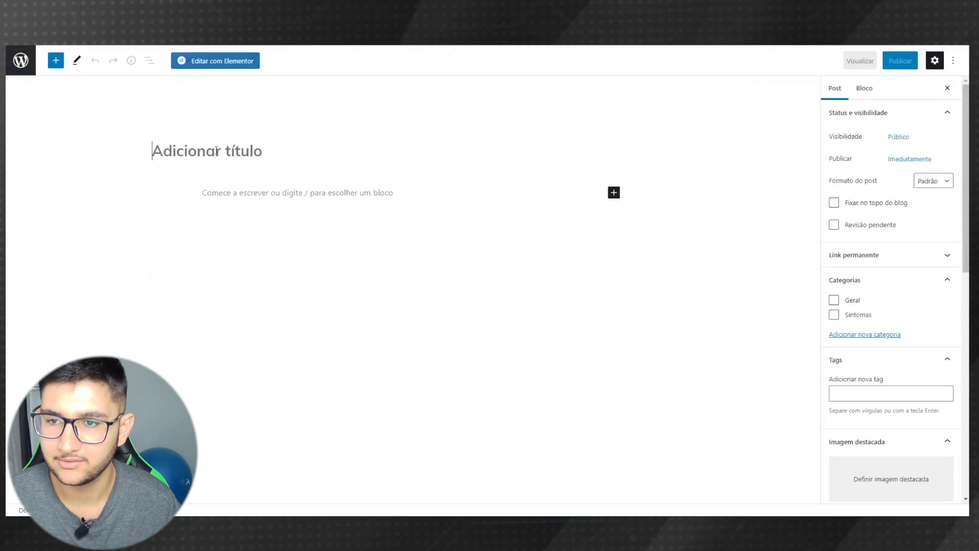
text(Como controlar estoque de medicamentos?)
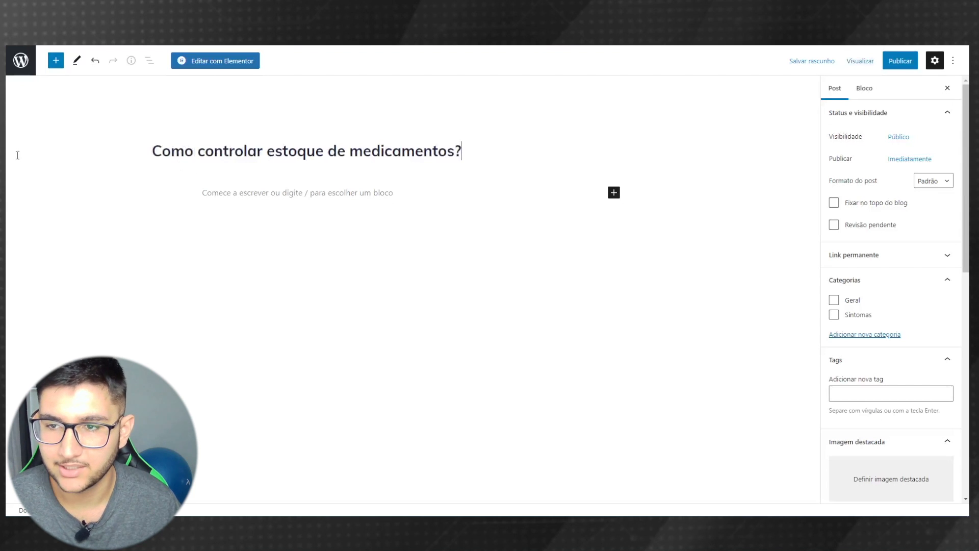
- Create a new 'Remédios' category, correcting the spelling, and assign it to the post
click(840, 339)
click(869, 363)
text(Remedios)
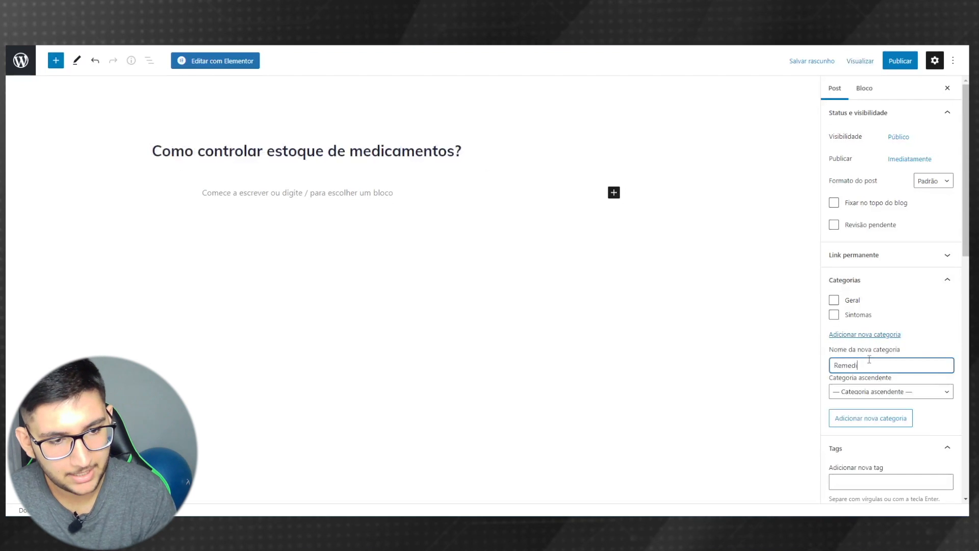
right_click(858, 367)
click(816, 223)
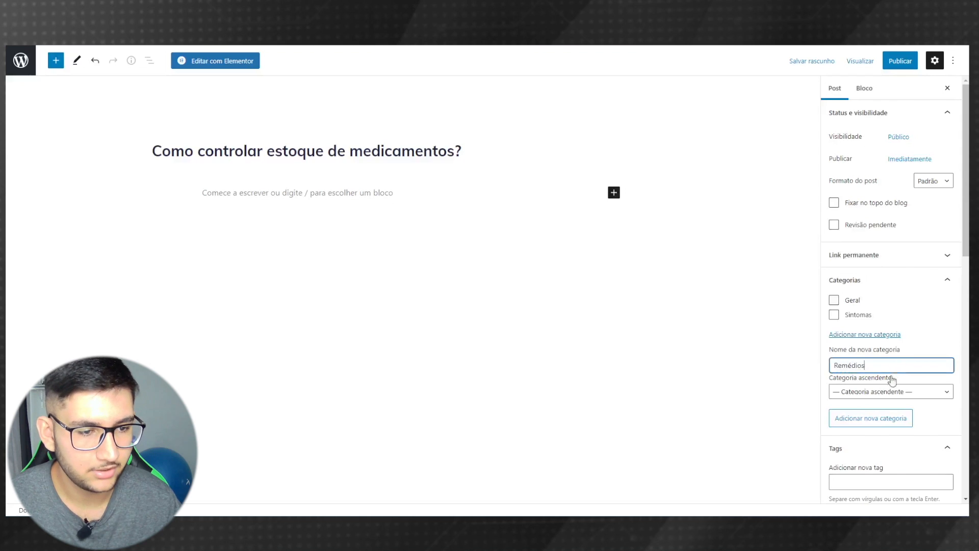
click(860, 423)
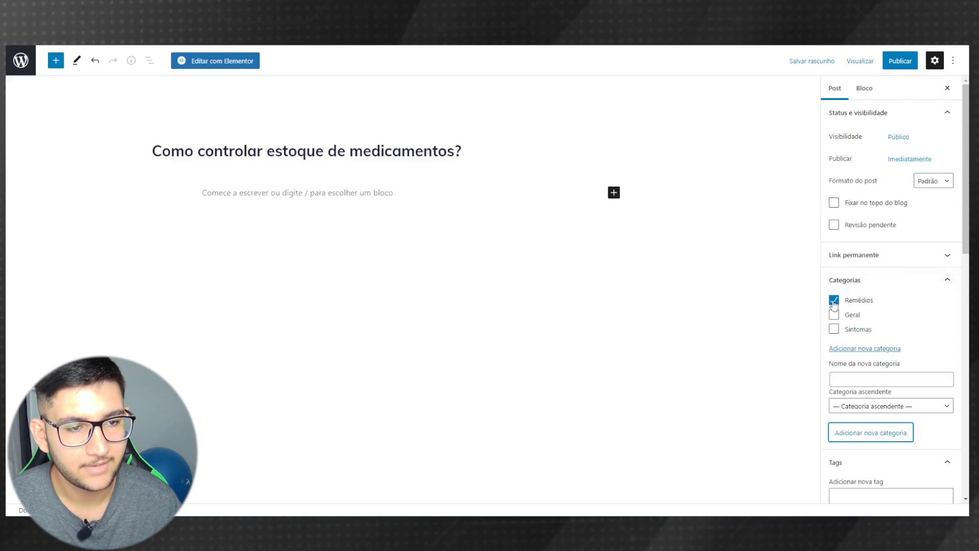
scroll(857, 321, down, 3)
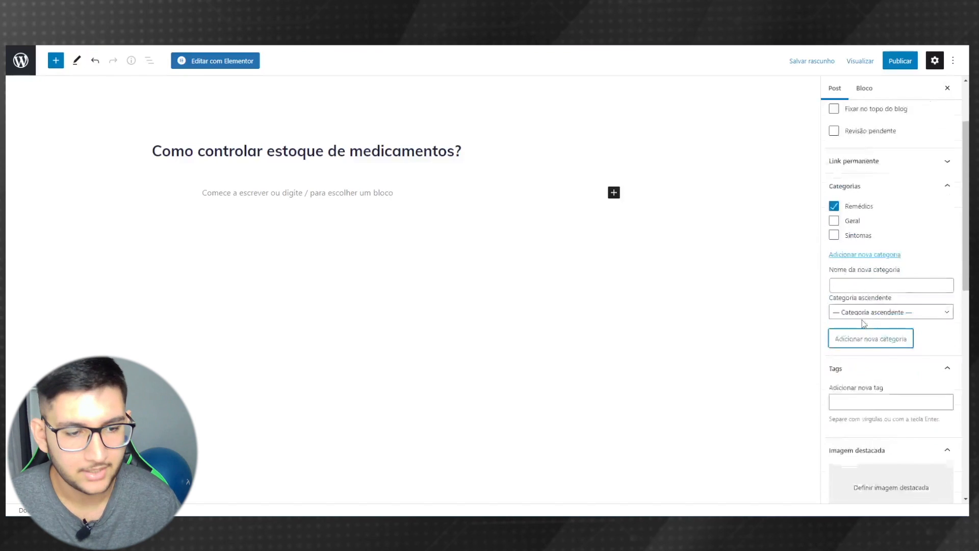
- Set the photo of gloved hands holding medicines as the featured image
click(874, 442)
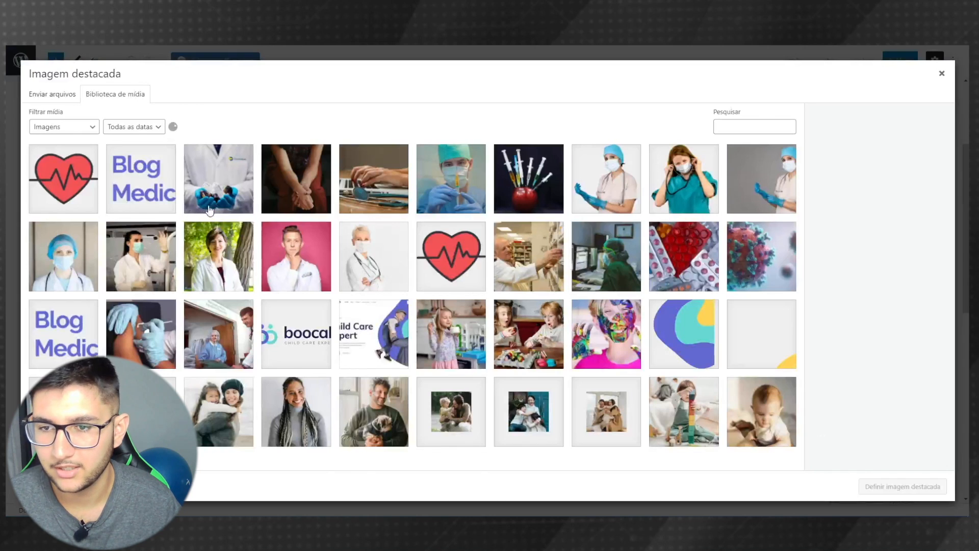
click(223, 194)
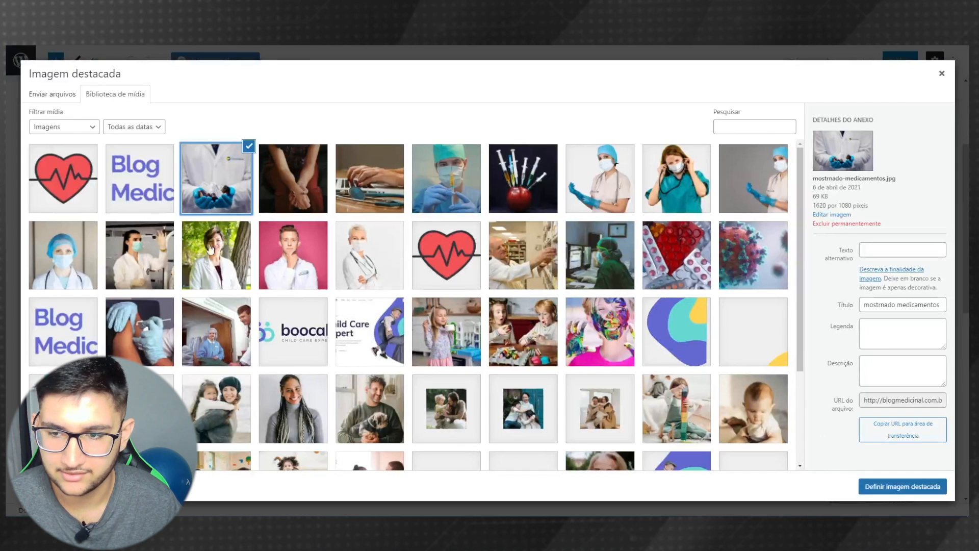
click(870, 487)
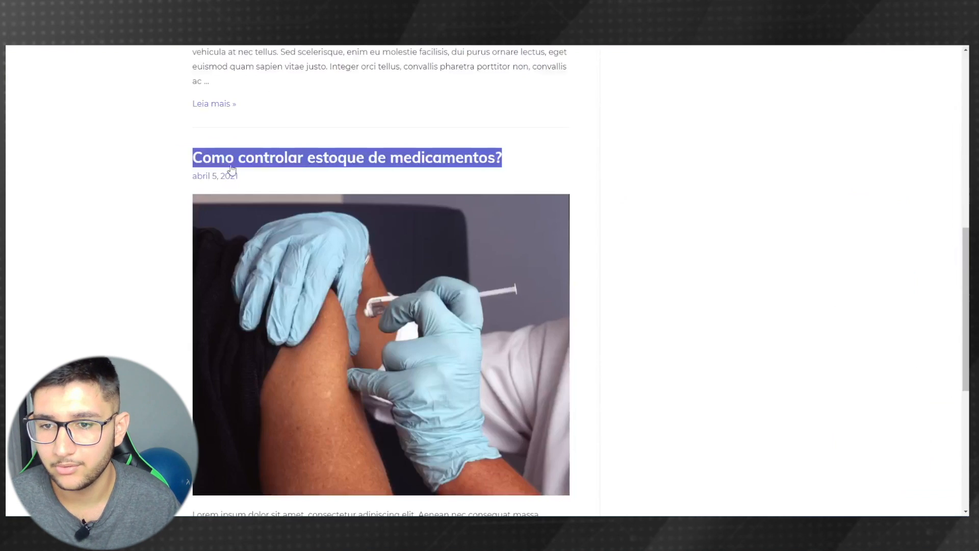
- Copy the three Lorem ipsum paragraphs from the live post into the new post's body
scroll(427, 270, down, 5)
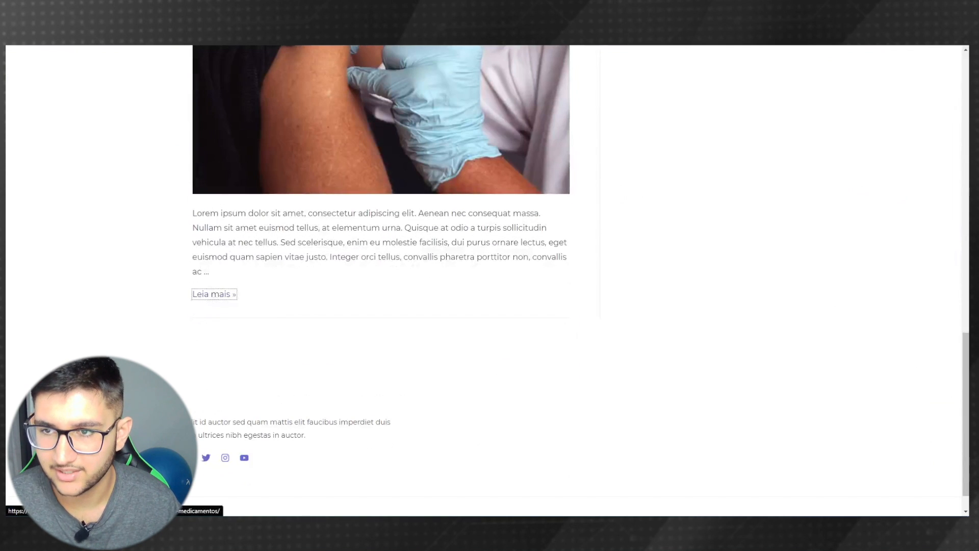
click(213, 295)
scroll(371, 282, down, 4)
scroll(371, 282, down, 3)
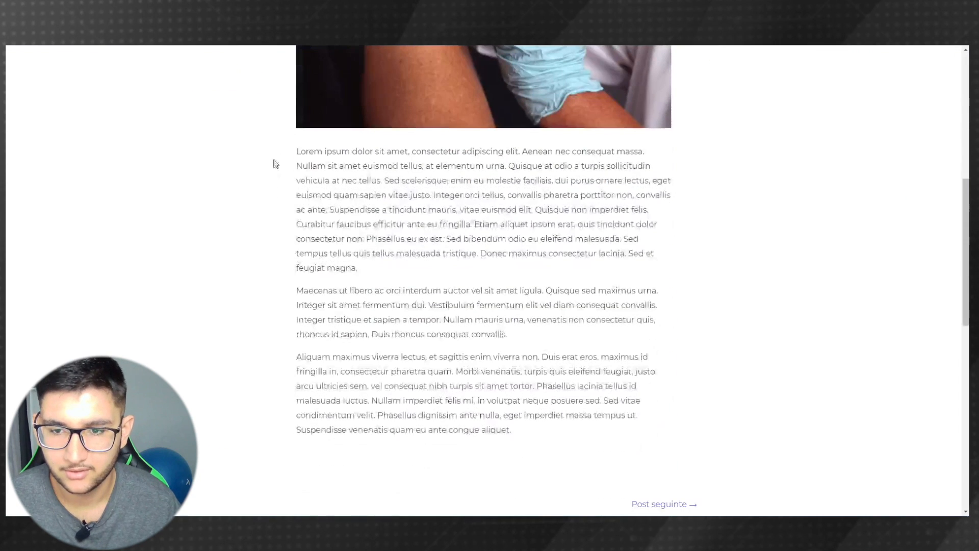
drag(289, 152, 618, 432)
key(ctrl+c)
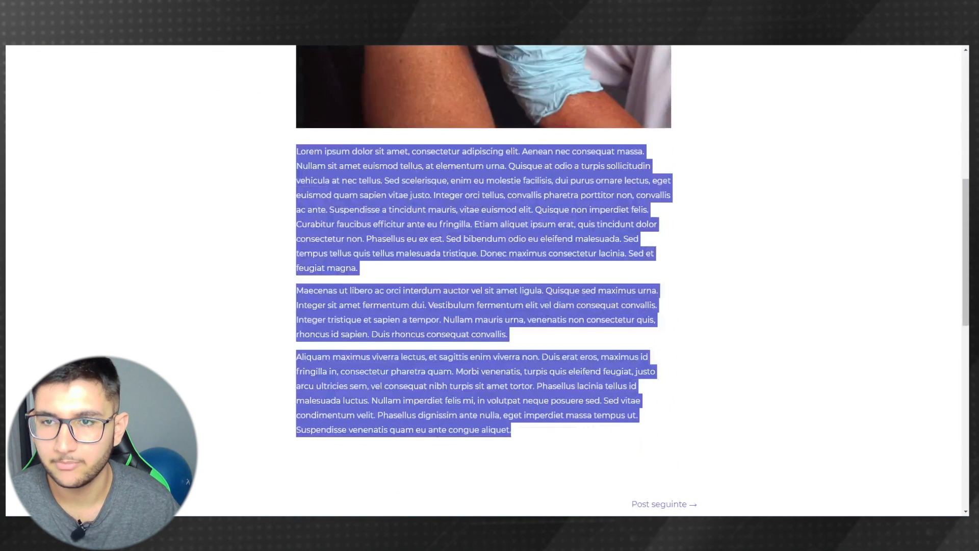
key(ctrl+Tab)
click(236, 192)
key(ctrl+v)
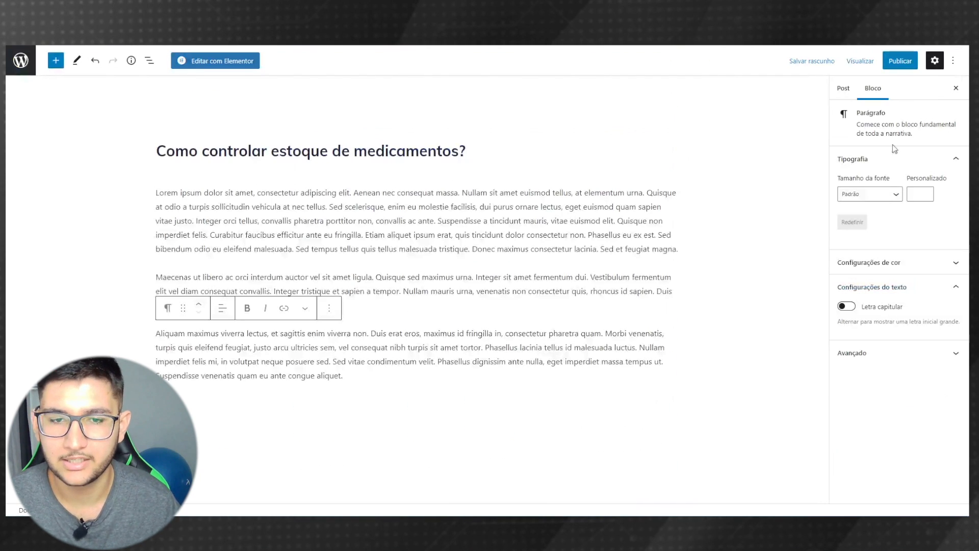
- Publish 'Como controlar estoque de medicamentos?' and open it on the live site
click(901, 61)
click(868, 61)
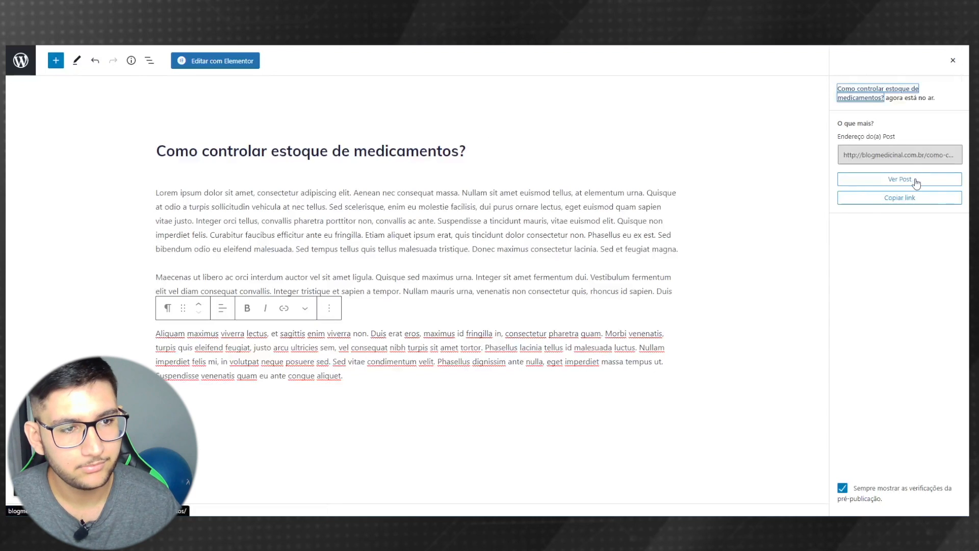
click(916, 182)
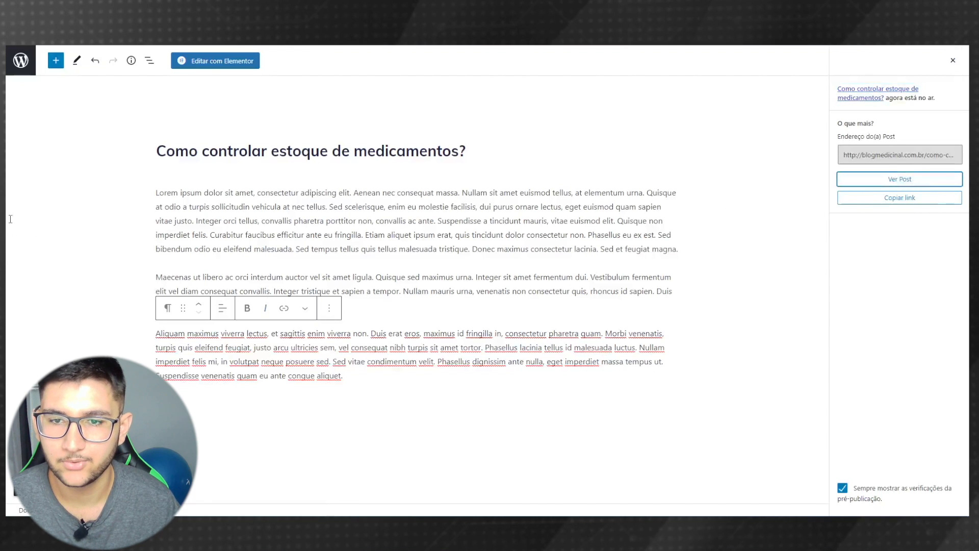
- Scroll through the live post and go to the previous post, 'Medo de ficar sozinho'
scroll(247, 240, down, 2)
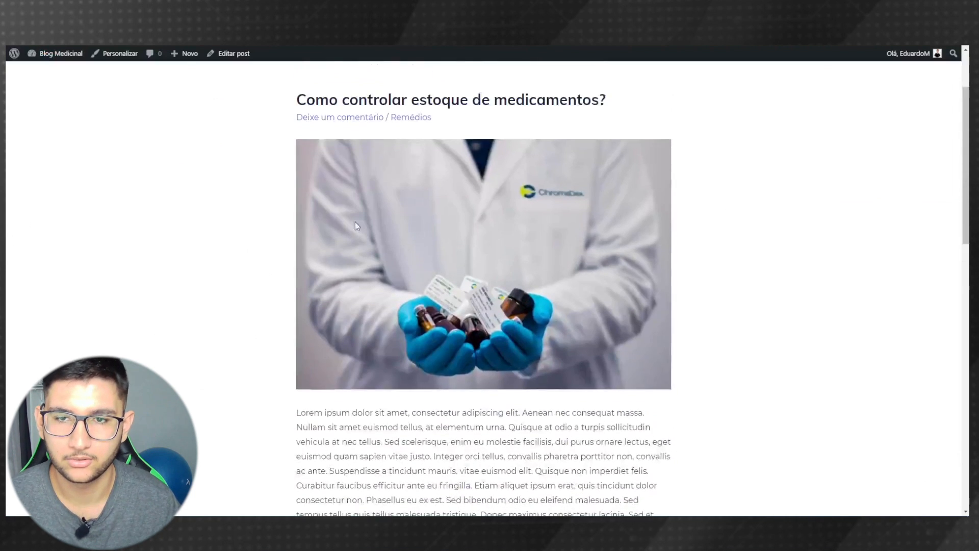
scroll(371, 220, up, 1)
scroll(190, 234, down, 5)
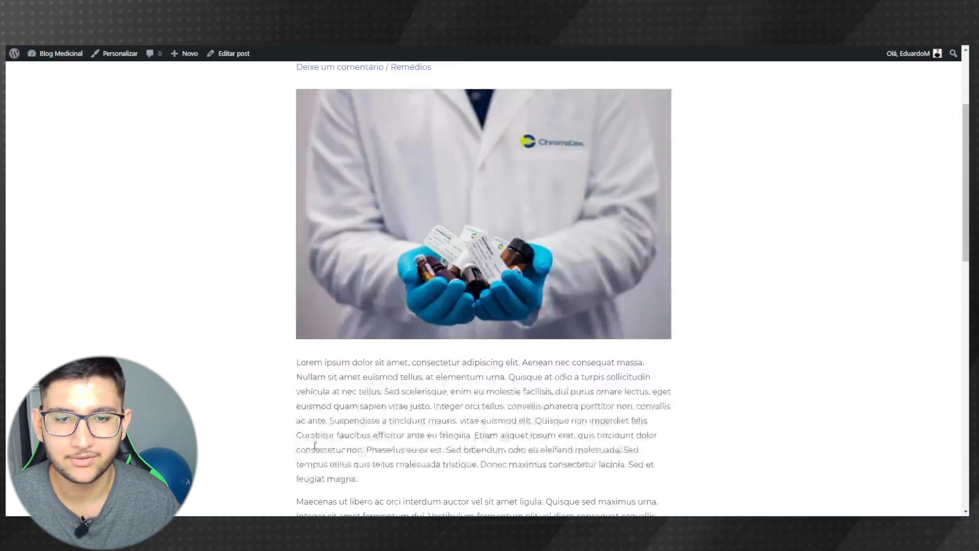
scroll(378, 333, down, 2)
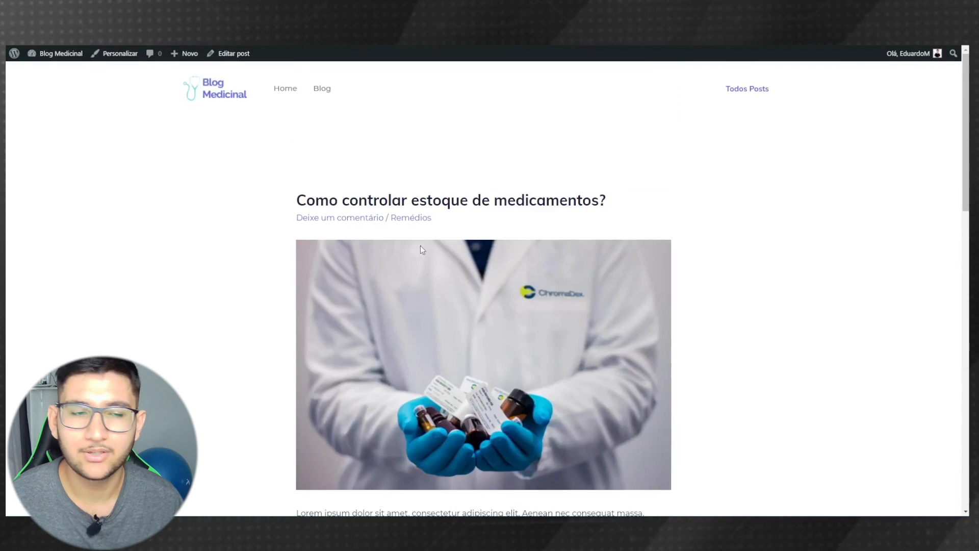
scroll(422, 248, down, 10)
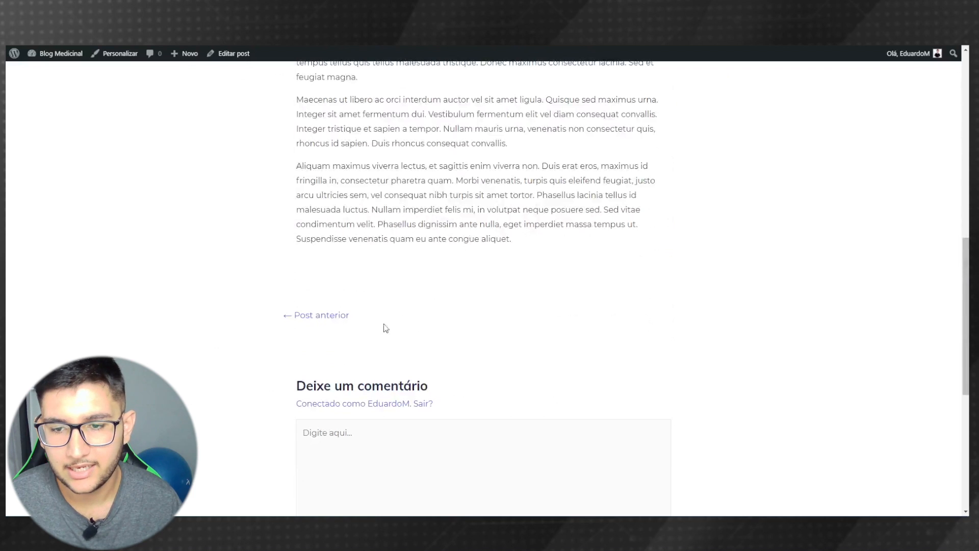
click(315, 319)
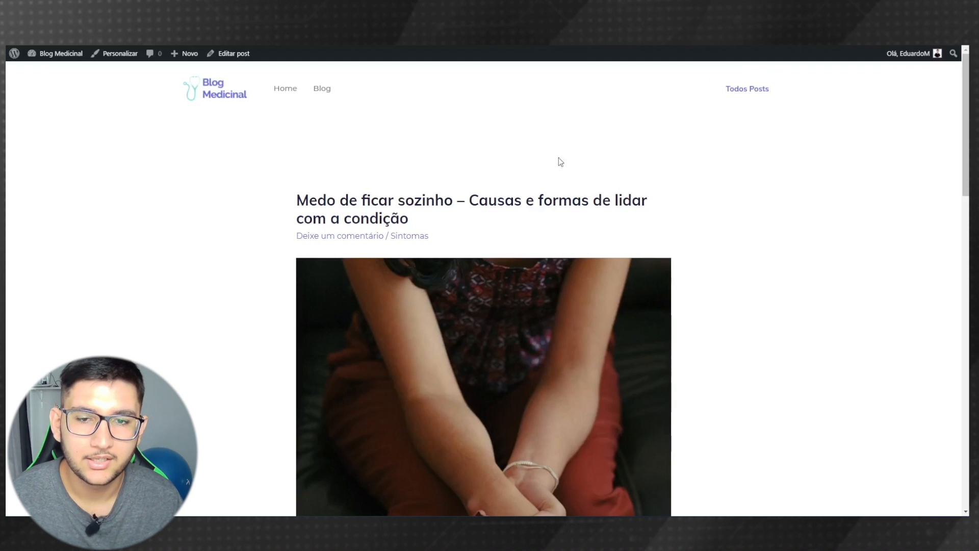
scroll(866, 239, down, 20)
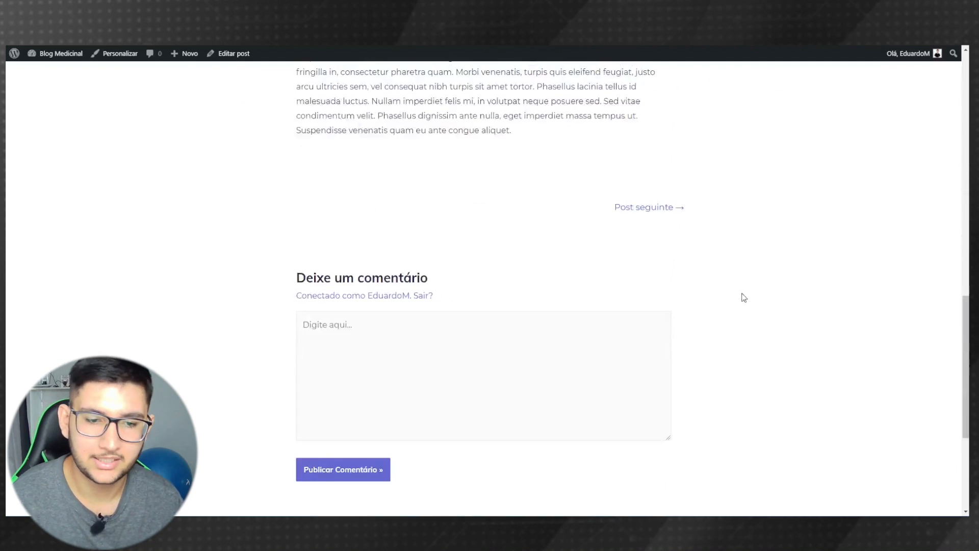
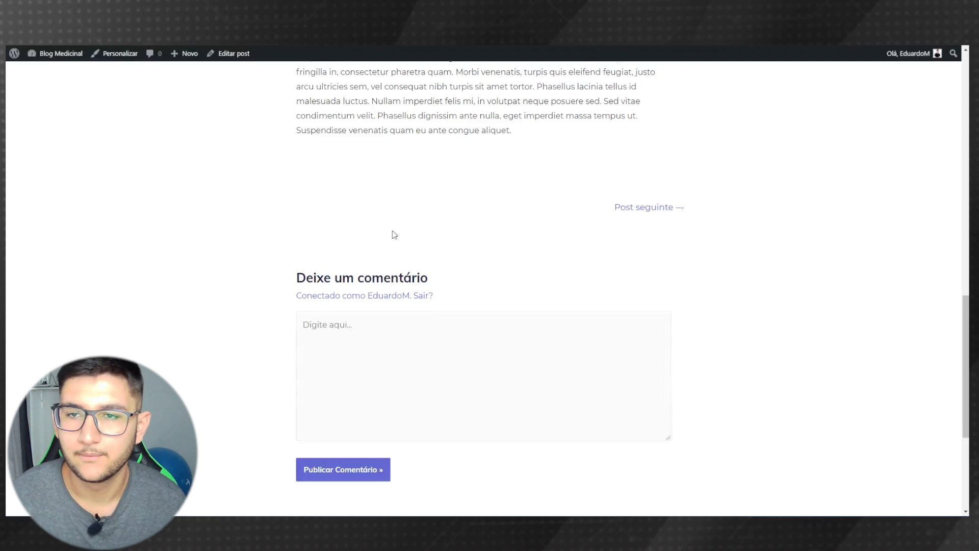
- Open the Blog listing page from the header and scroll through its posts and sidebar
scroll(394, 235, up, 20)
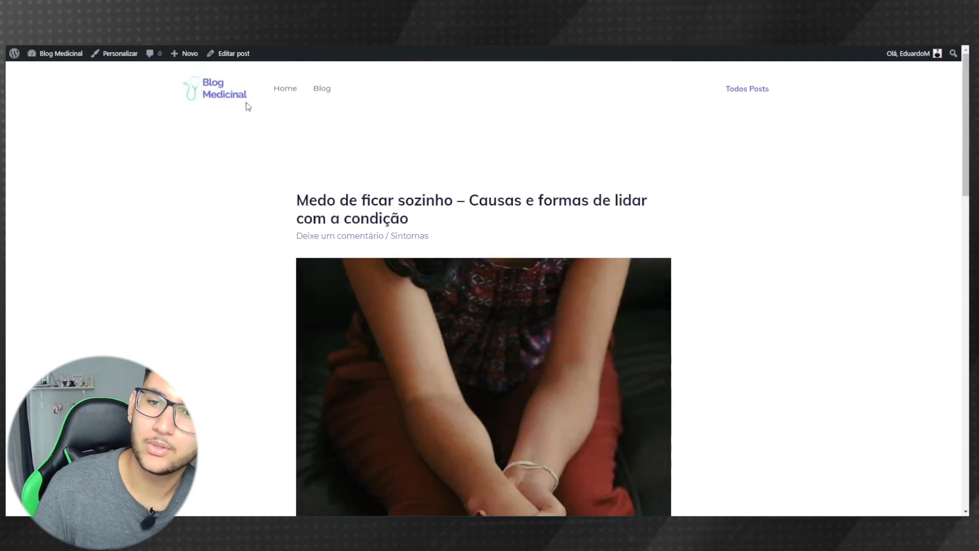
click(322, 99)
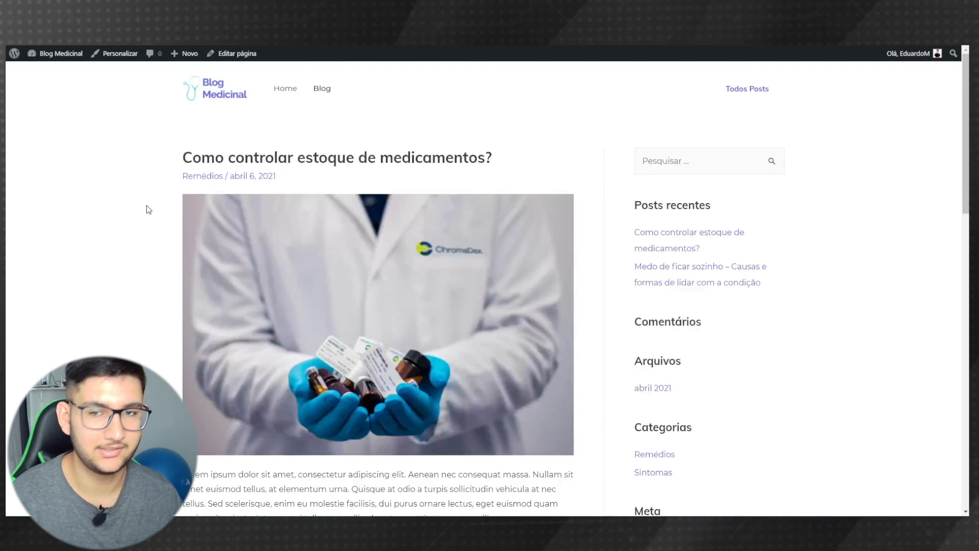
scroll(160, 209, down, 1)
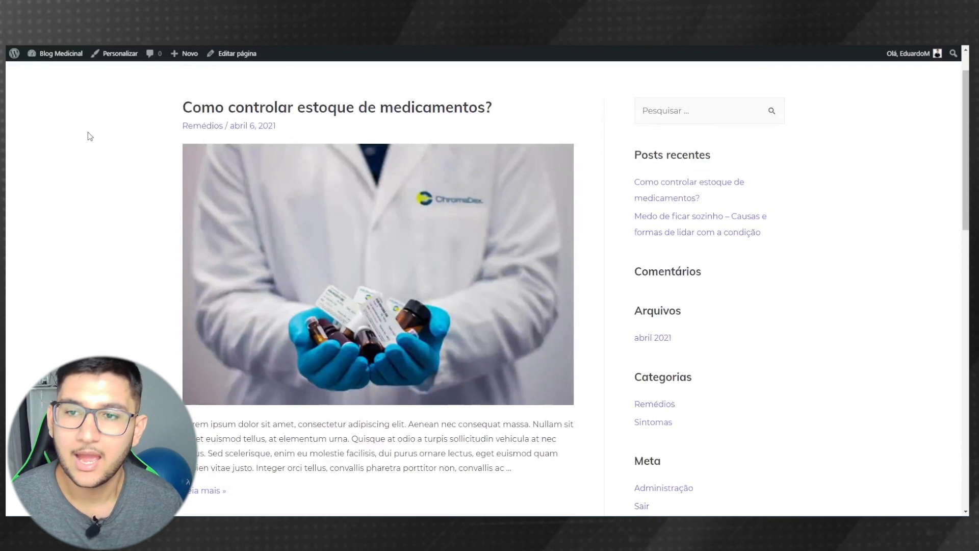
scroll(204, 145, down, 2)
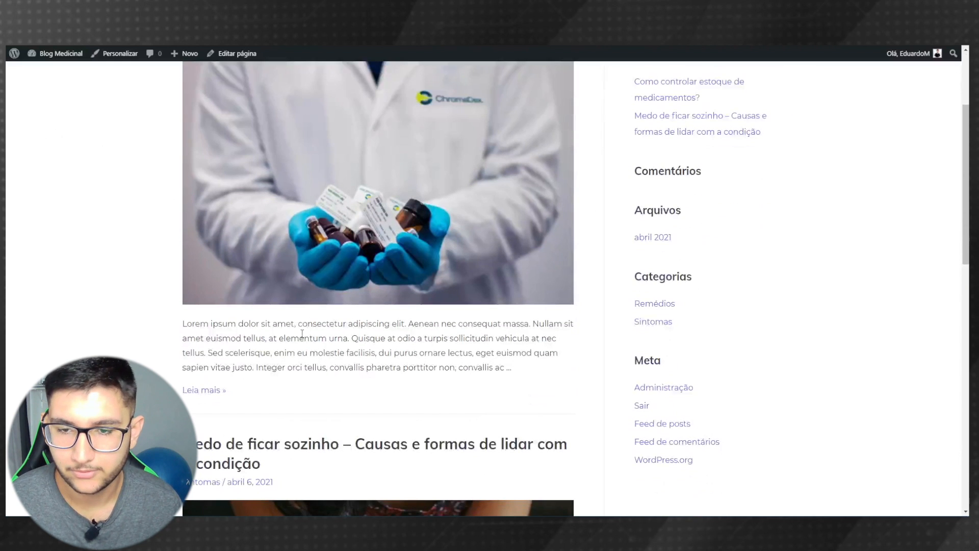
scroll(32, 284, down, 5)
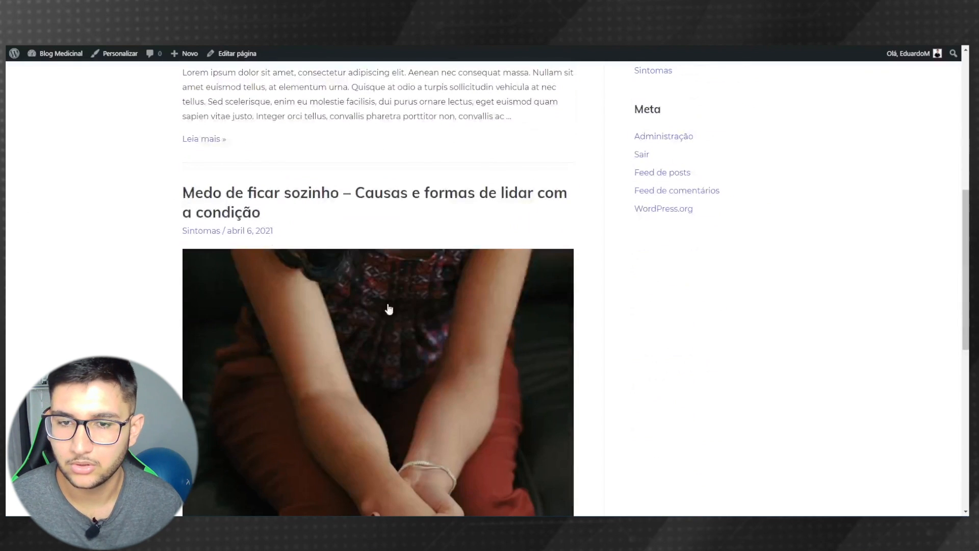
scroll(388, 308, down, 3)
scroll(813, 321, up, 7)
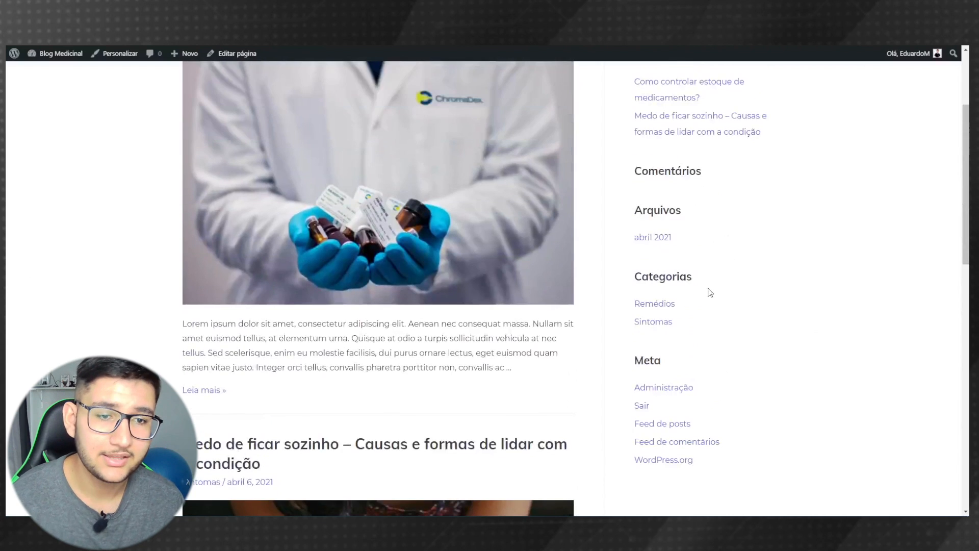
scroll(852, 277, up, 3)
scroll(733, 299, down, 3)
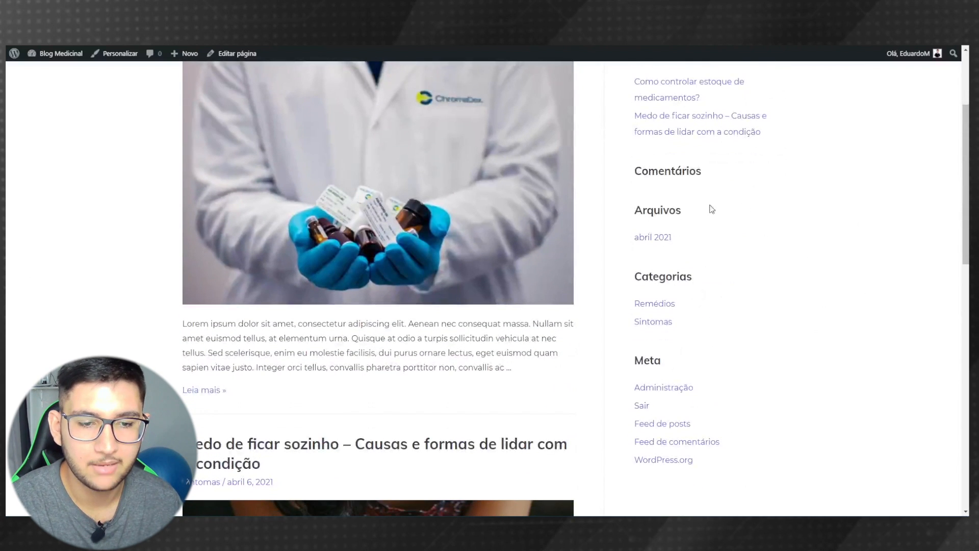
scroll(783, 221, up, 1)
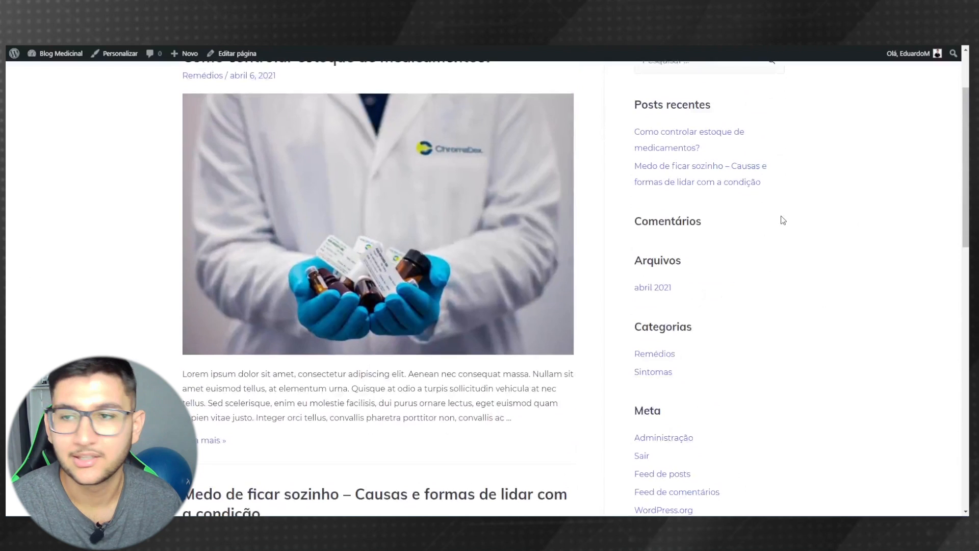
- In the Customizer, delete the Comentários, Arquivos and Meta sidebar widgets and publish
click(117, 56)
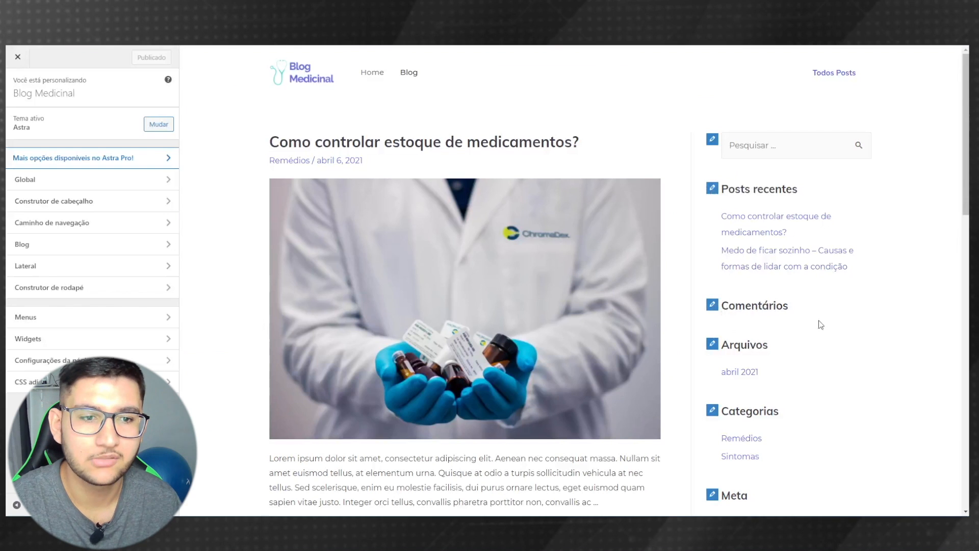
click(713, 306)
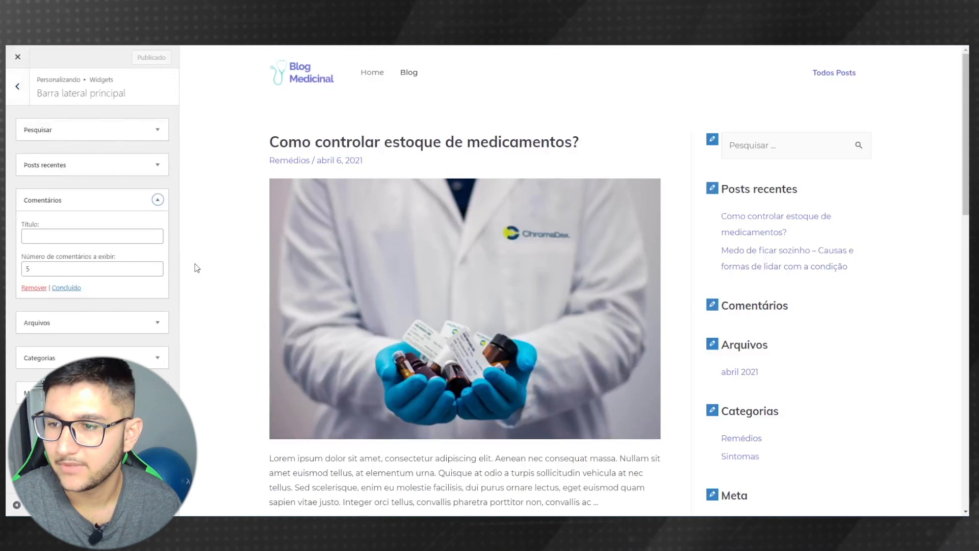
click(32, 288)
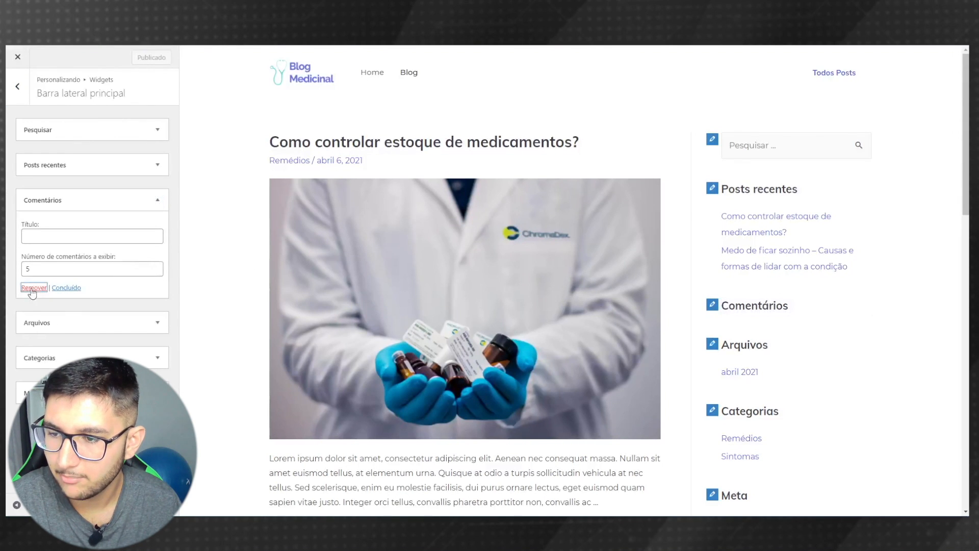
scroll(700, 347, down, 2)
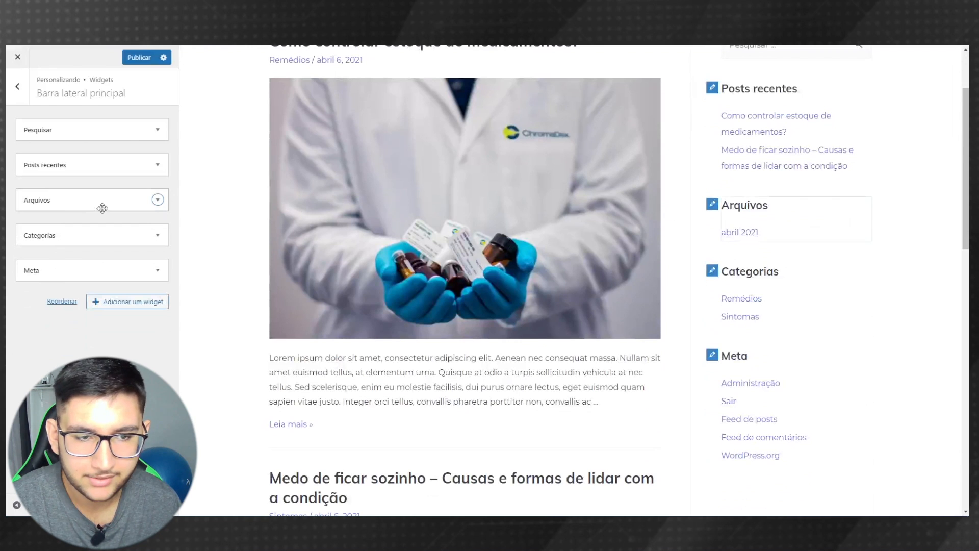
click(25, 200)
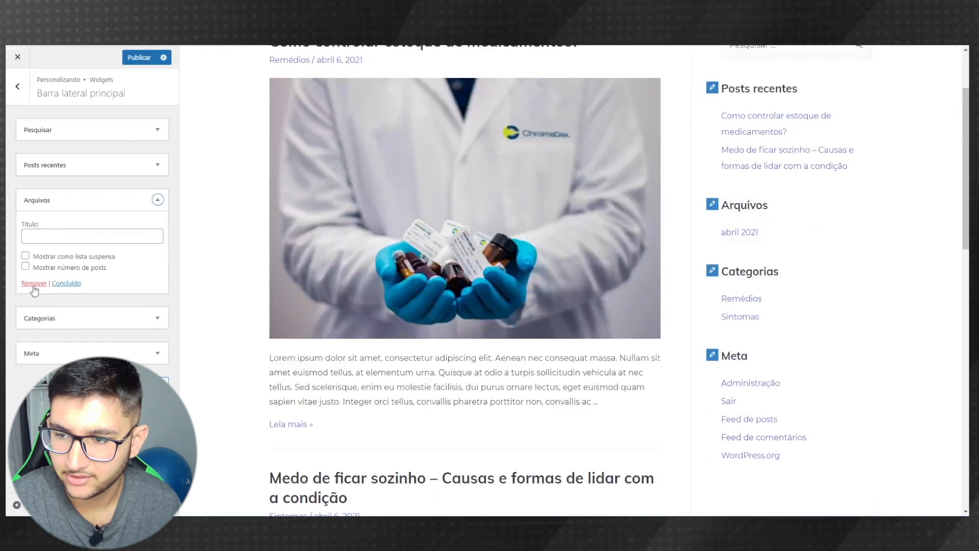
click(33, 284)
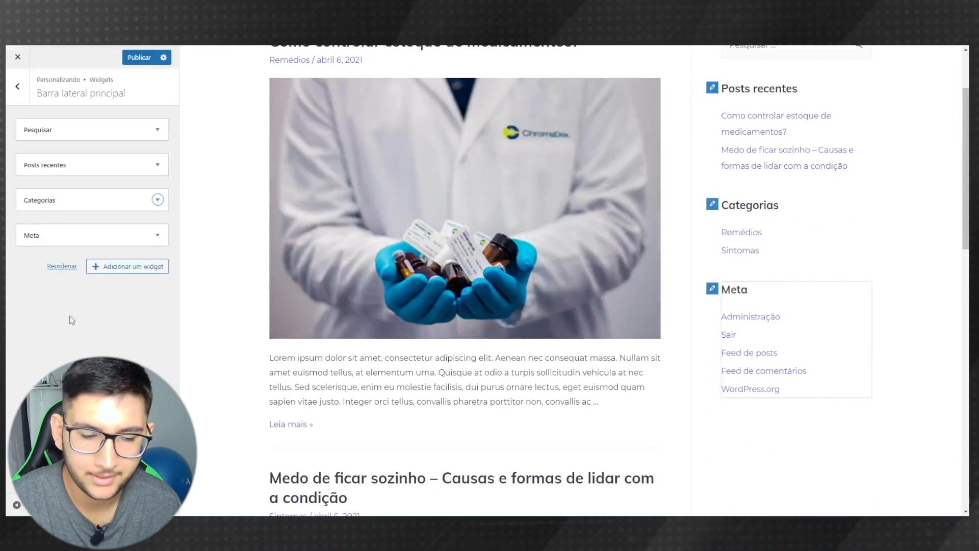
click(36, 236)
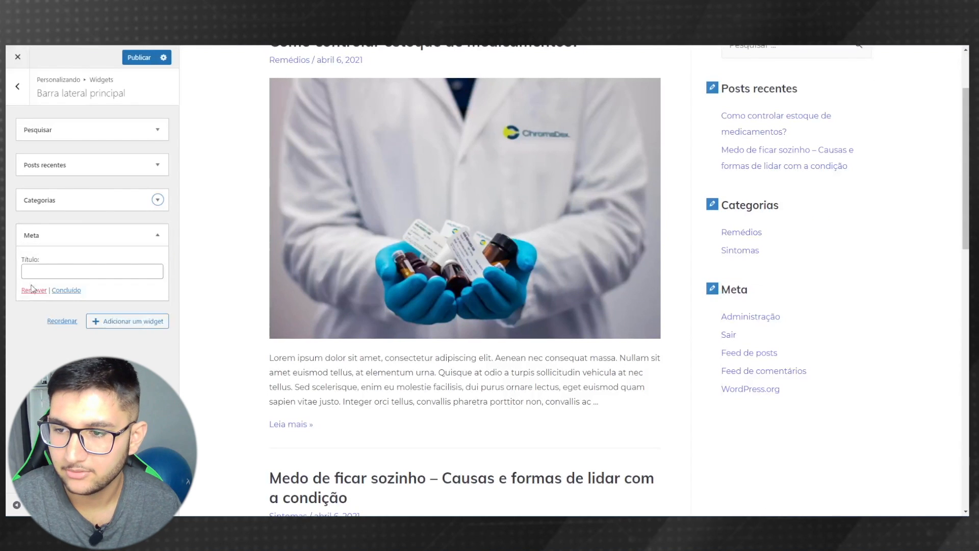
click(29, 291)
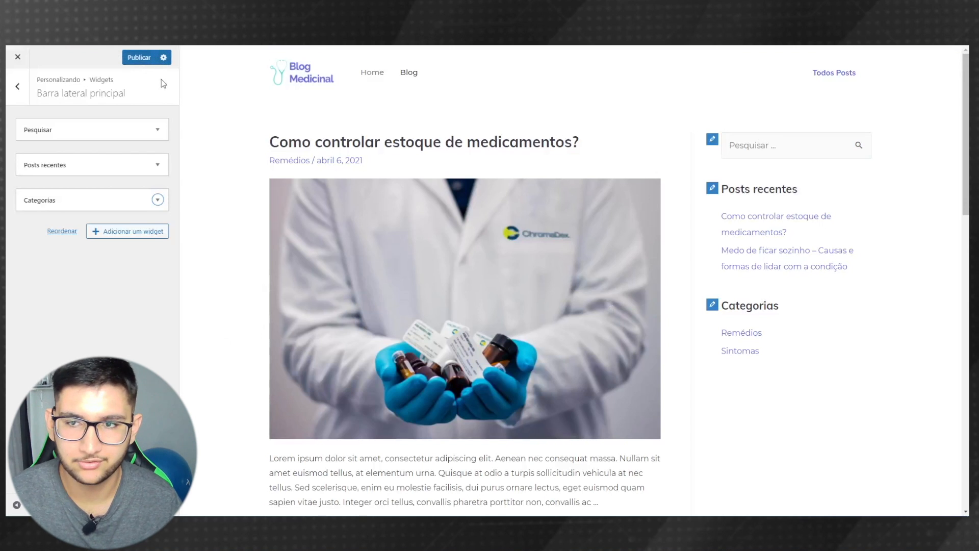
click(138, 57)
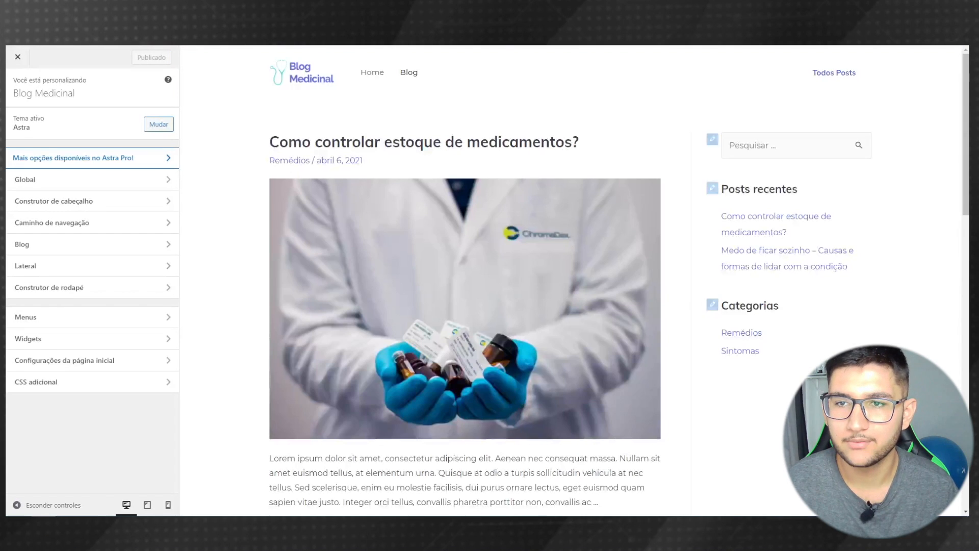
key(BackSpace)
- Add a new COVID-19 category to the post
key(Return)
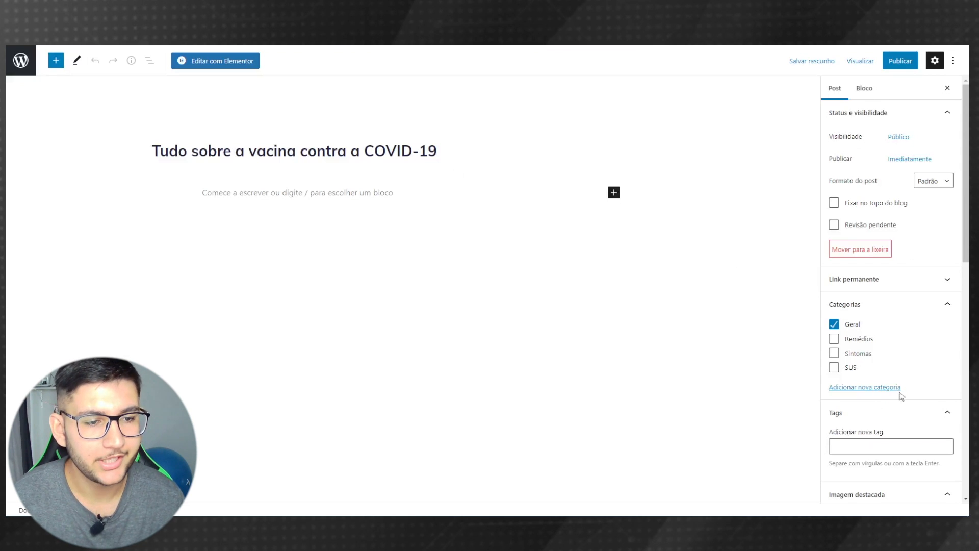
click(854, 388)
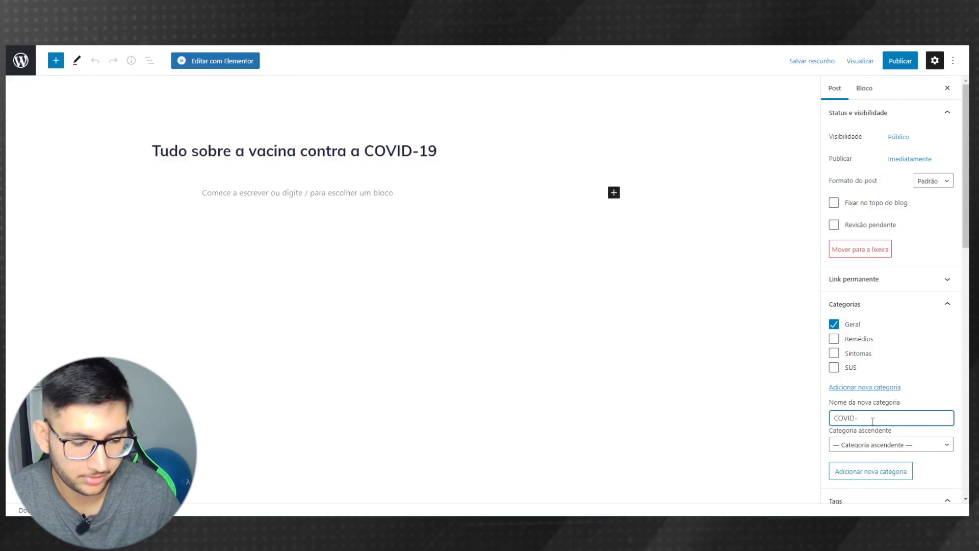
click(874, 473)
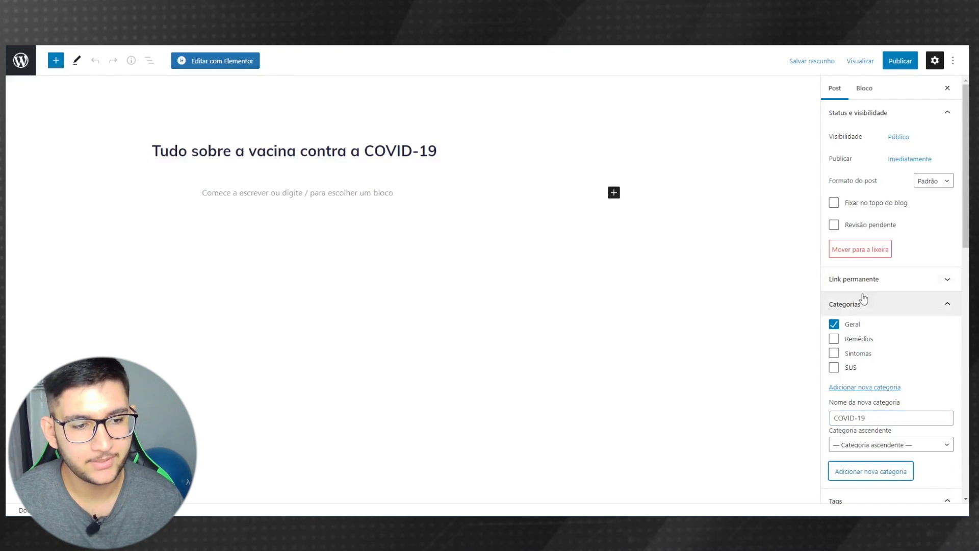
- Set the virus image Categoria-COVID-19.jpg as the post's featured image
scroll(895, 360, down, 5)
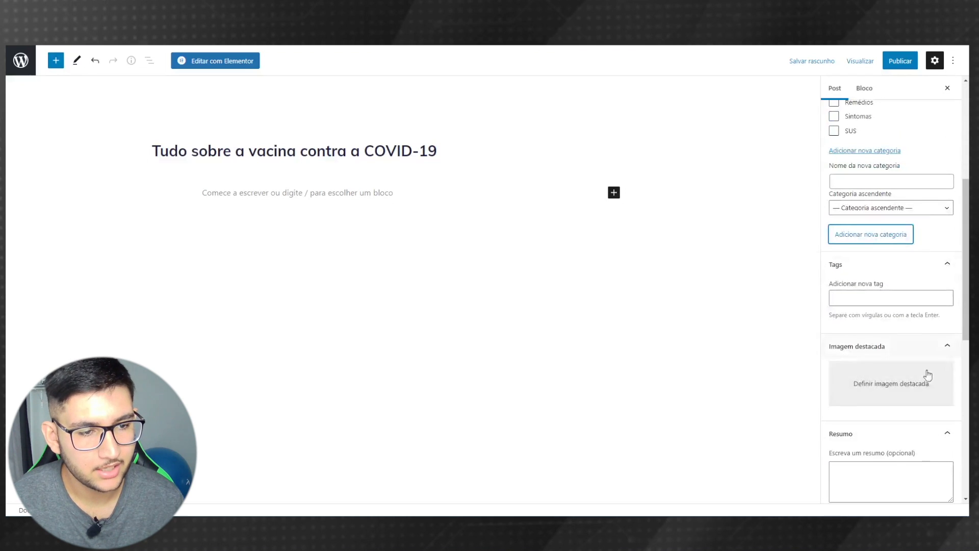
click(884, 393)
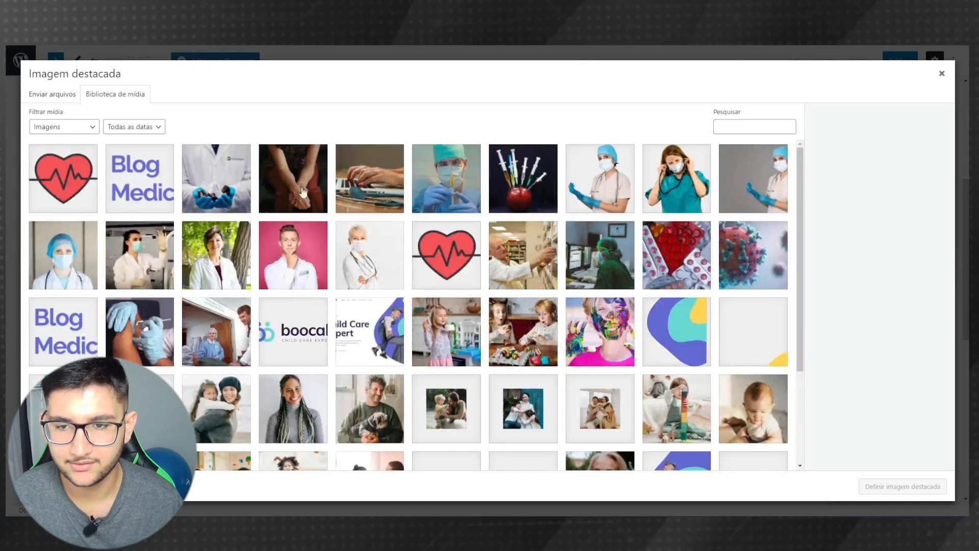
click(762, 259)
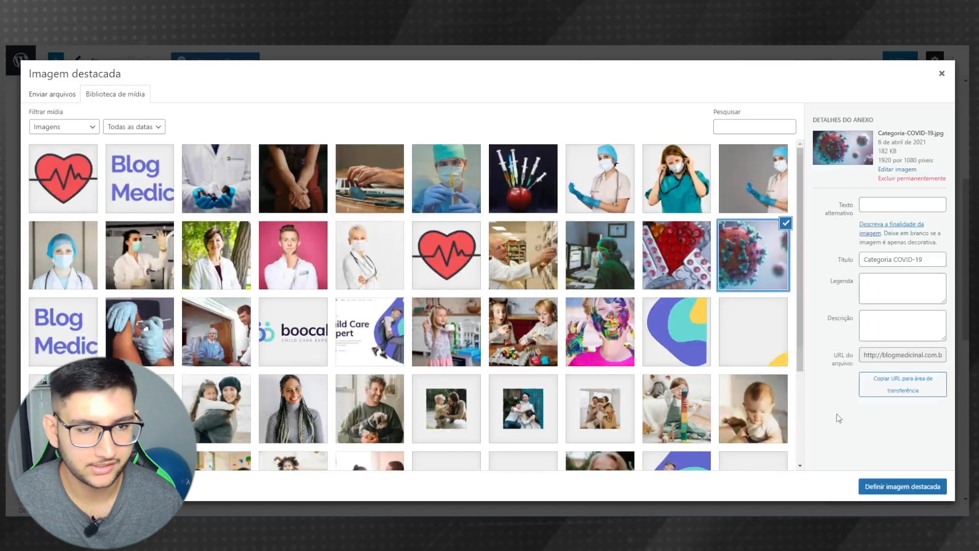
click(888, 487)
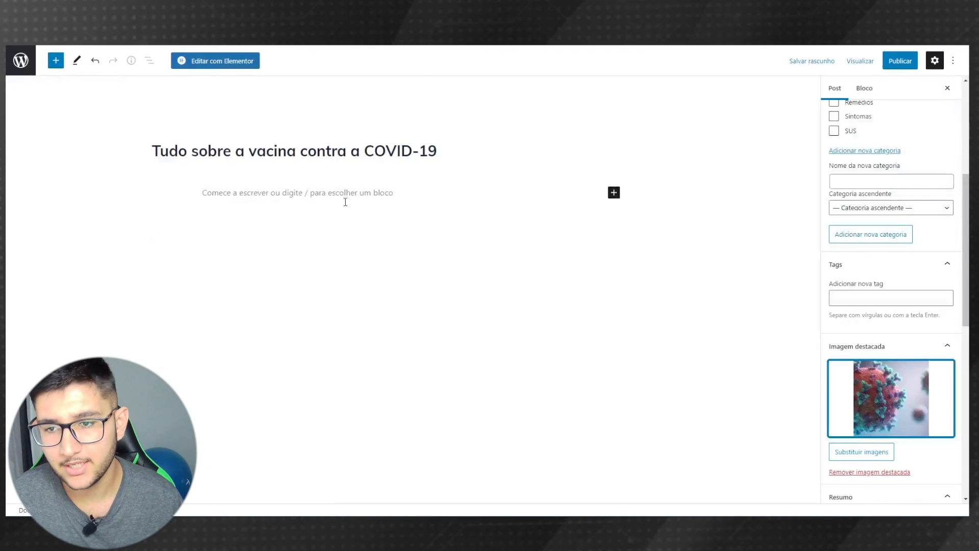
- Paste the Lorem ipsum text into the post body and make the second paragraph bold
click(265, 197)
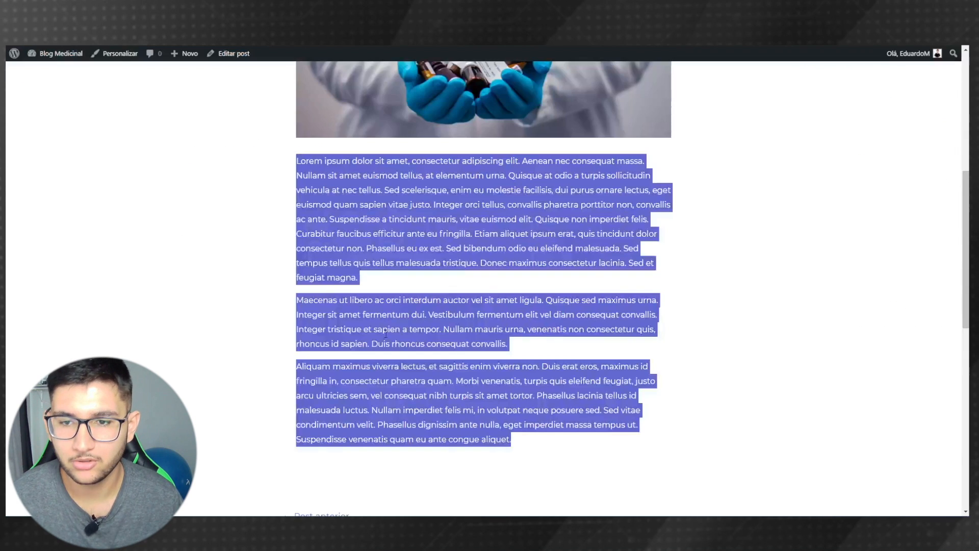
right_click(354, 194)
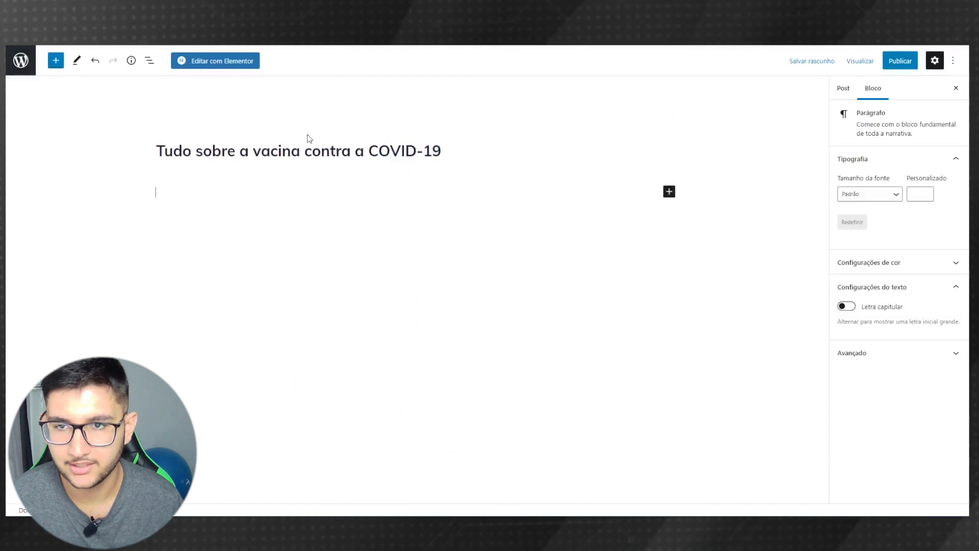
key(ctrl+v)
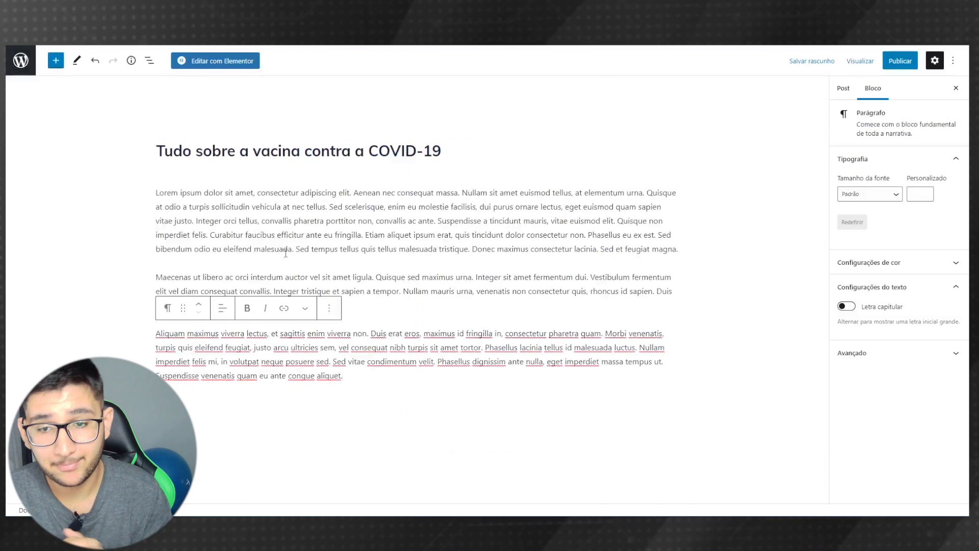
click(360, 291)
drag(266, 306, 156, 276)
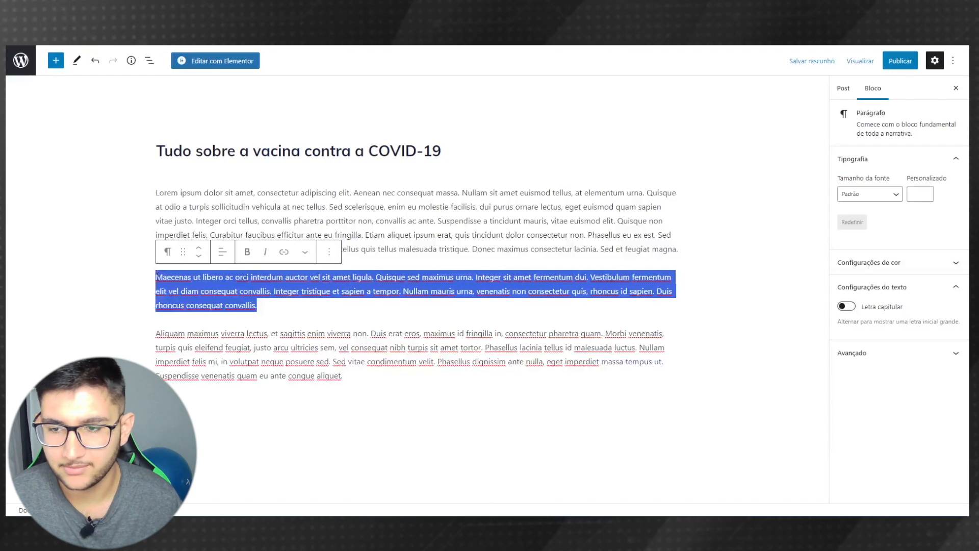
click(248, 252)
click(272, 259)
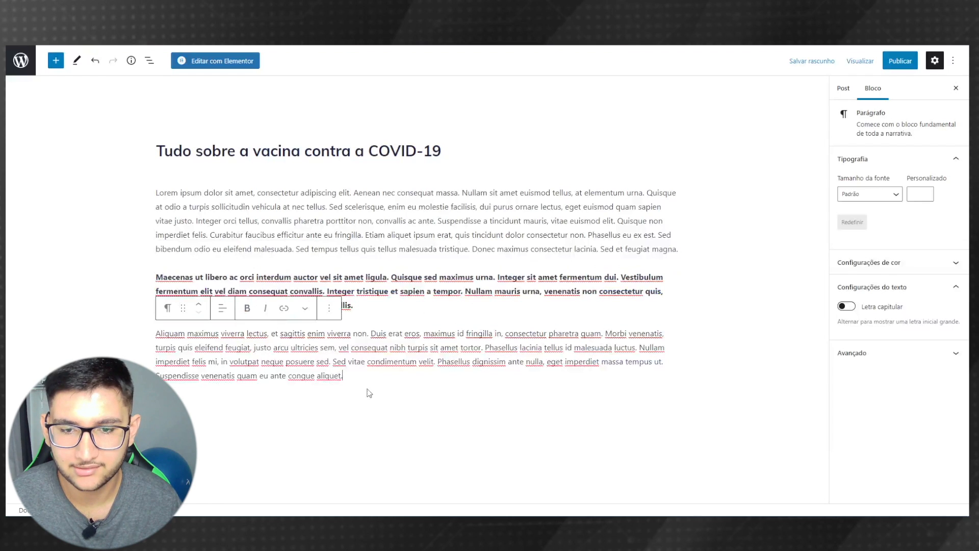
- Make 'vel consequat nibh turpis sit amet tortor.' italic and red, then start a new block
drag(338, 348, 485, 349)
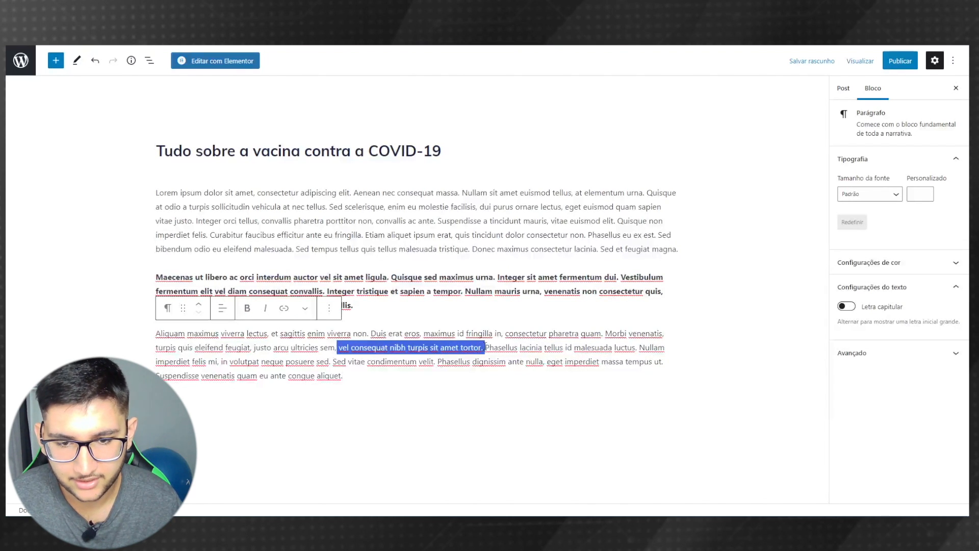
click(267, 309)
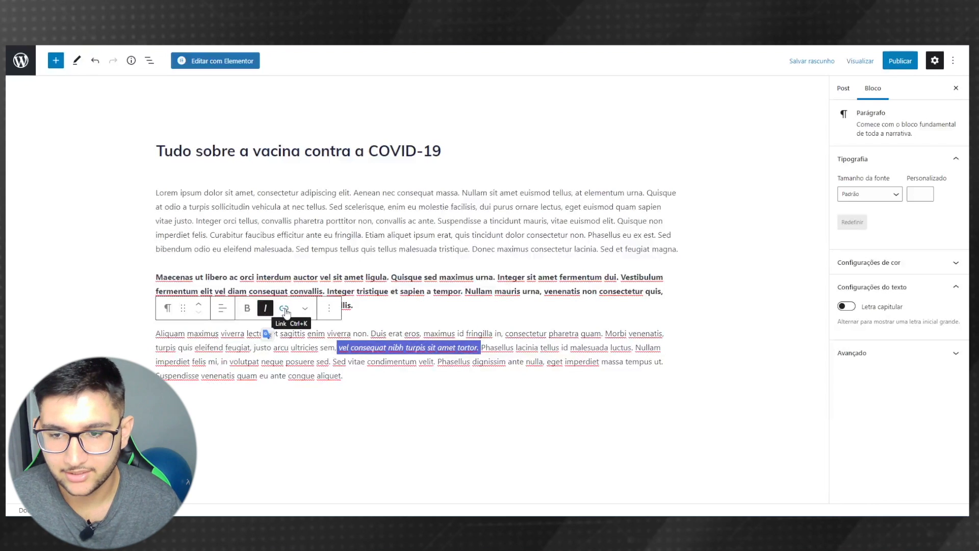
click(306, 308)
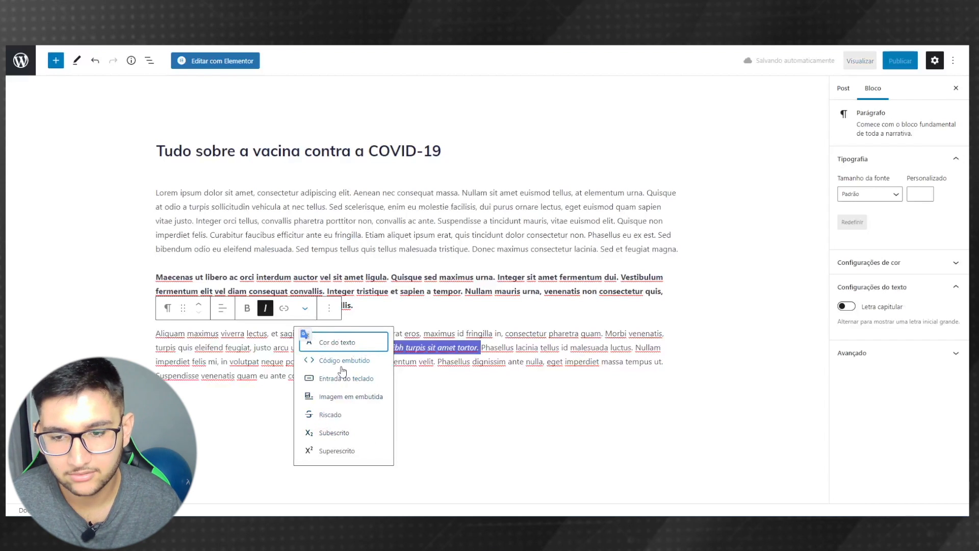
click(316, 346)
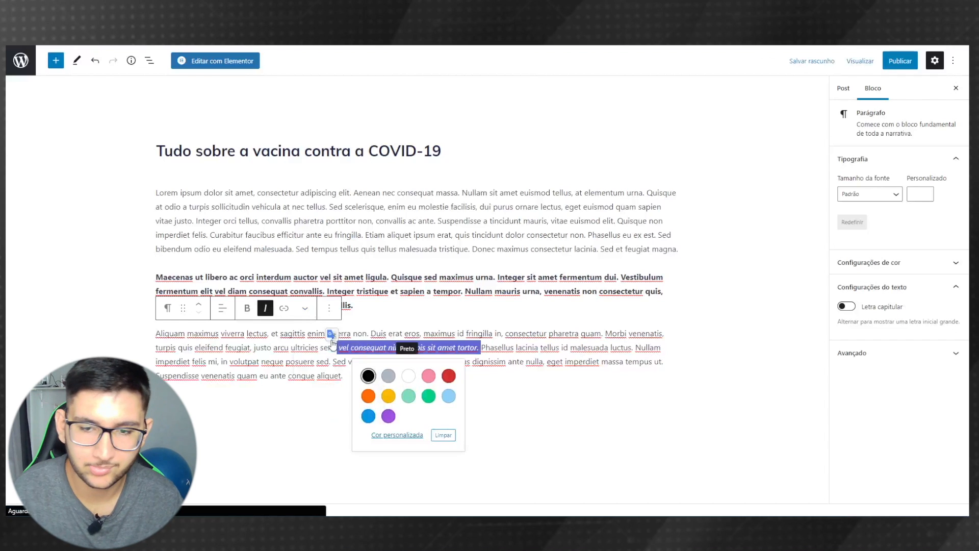
click(445, 371)
click(487, 369)
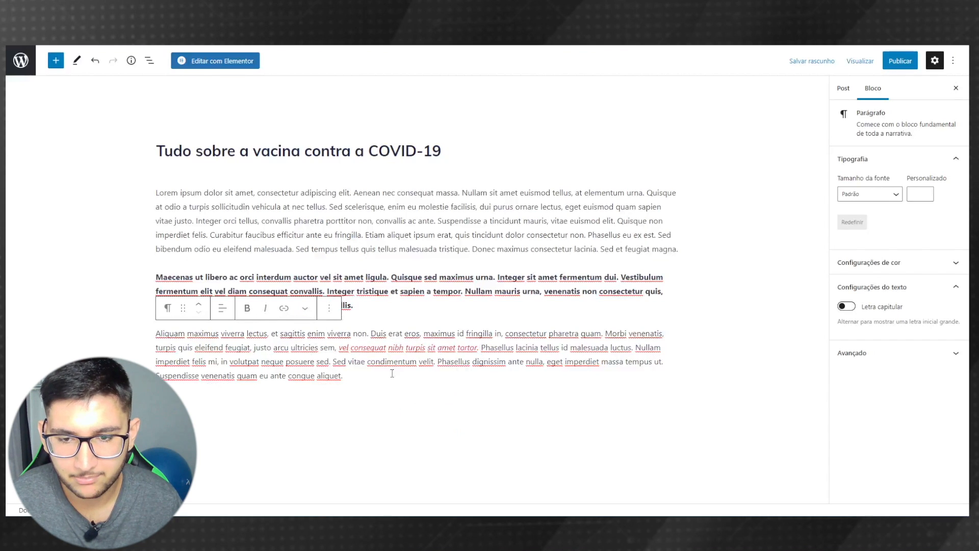
key(Return)
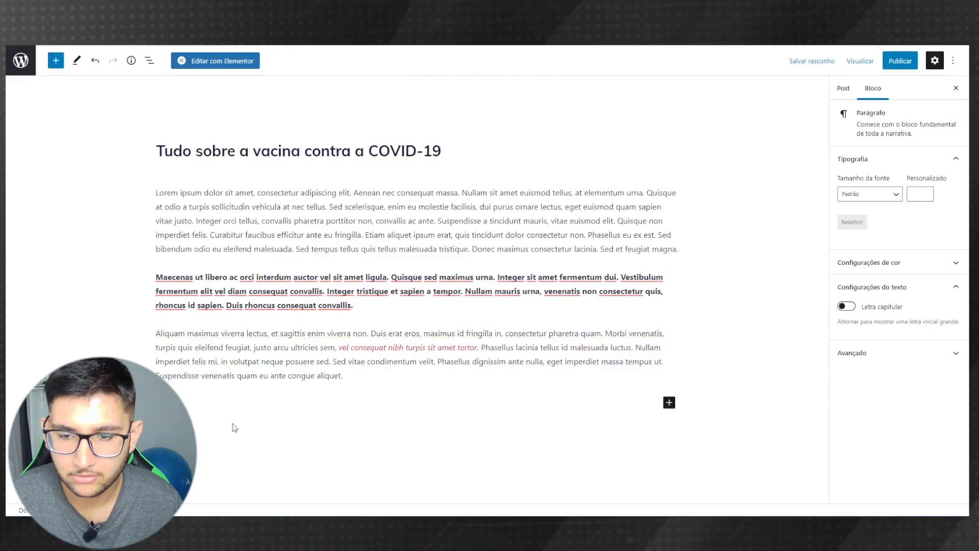
click(669, 404)
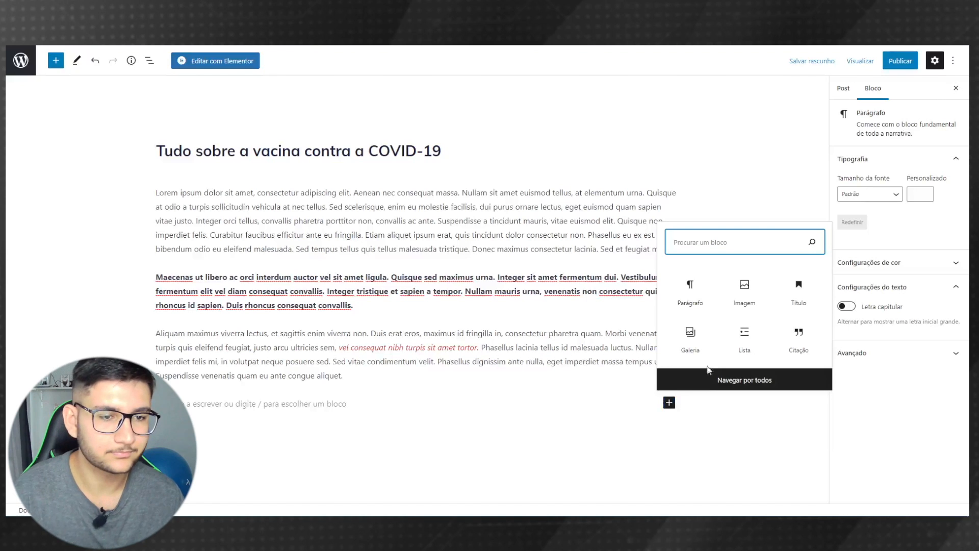
- Insert the virus image from the media library as an image block
click(739, 298)
scroll(240, 403, down, 2)
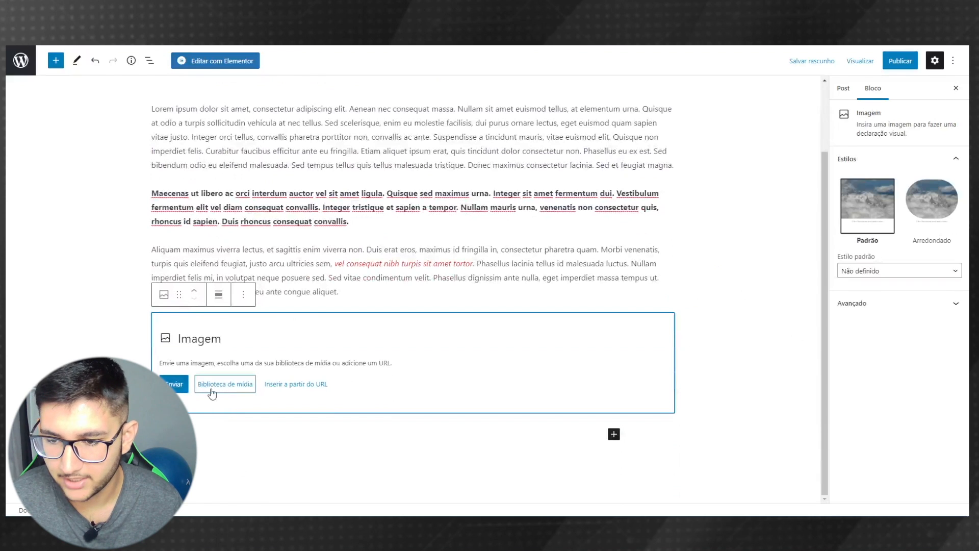
click(242, 387)
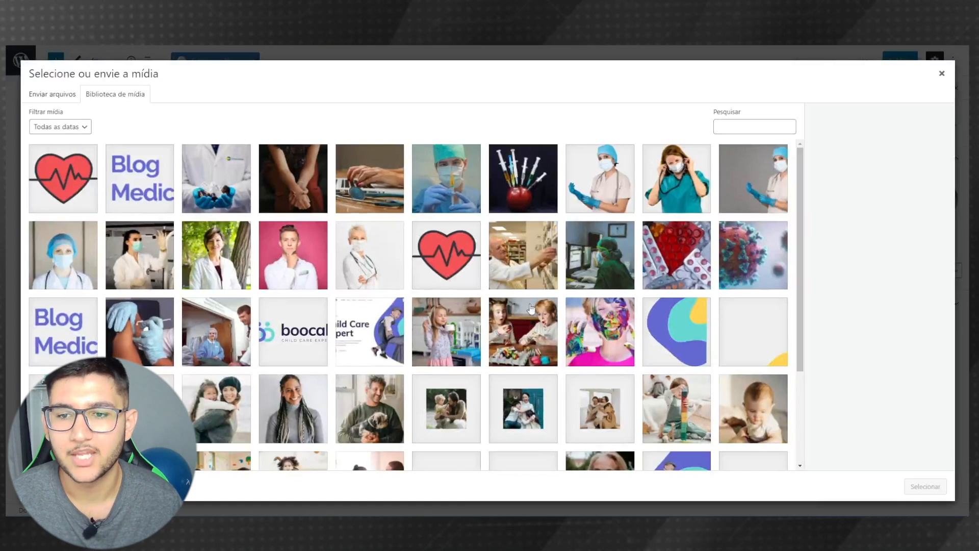
click(756, 271)
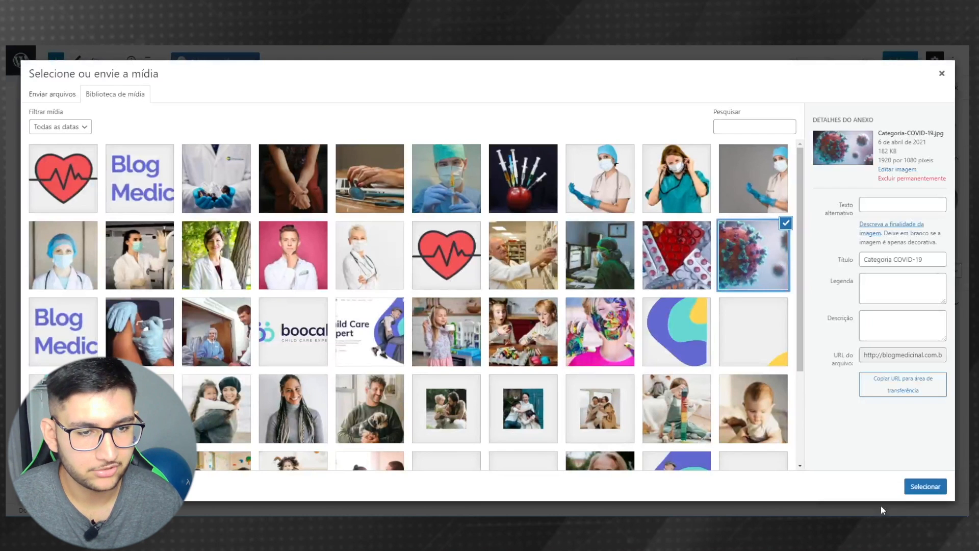
click(916, 486)
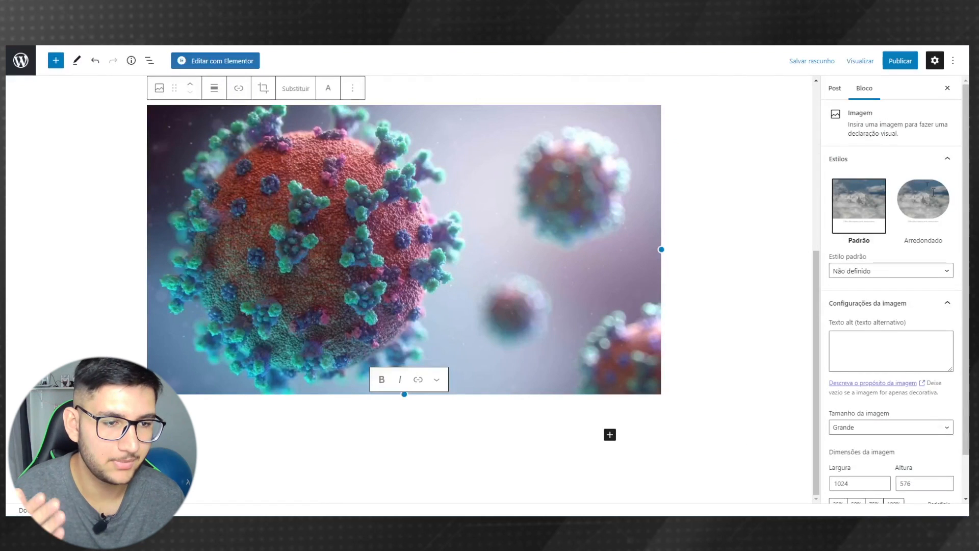
- Style the image Arredondado, make Arredondado the default style, and size it Médio
click(913, 203)
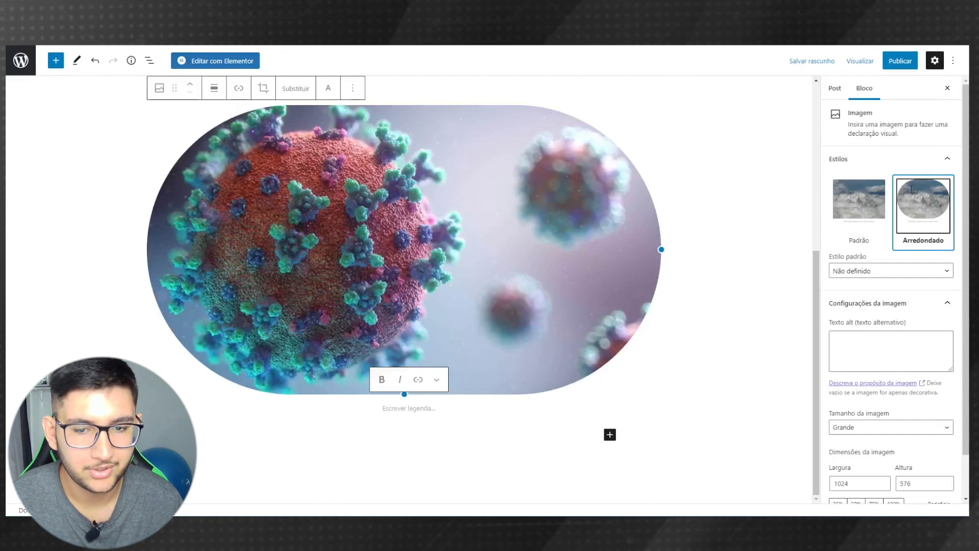
click(863, 273)
click(857, 301)
scroll(875, 372, down, 1)
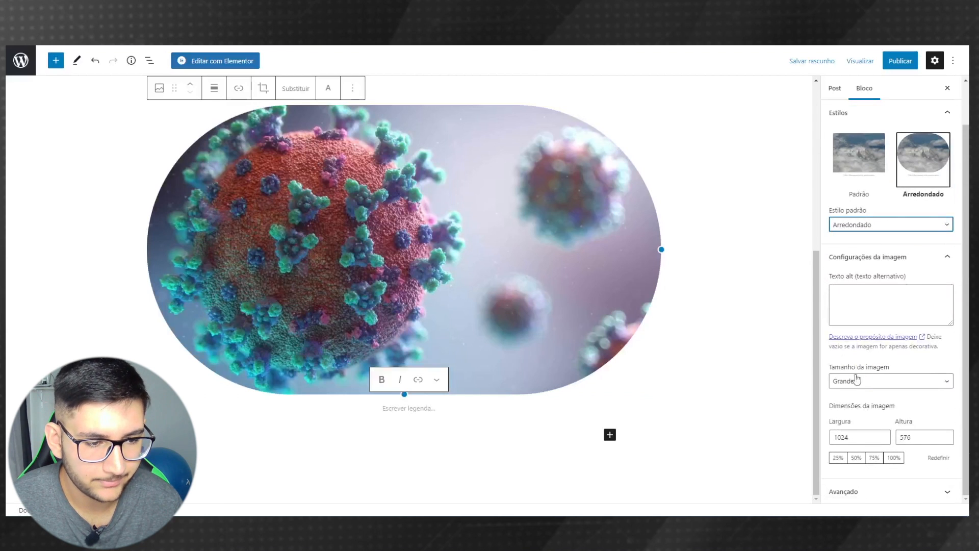
click(857, 381)
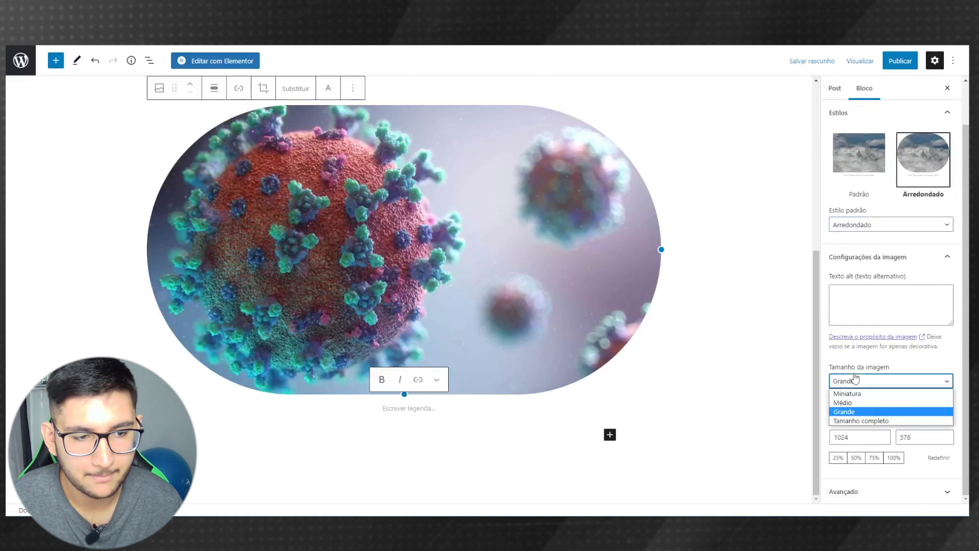
click(847, 403)
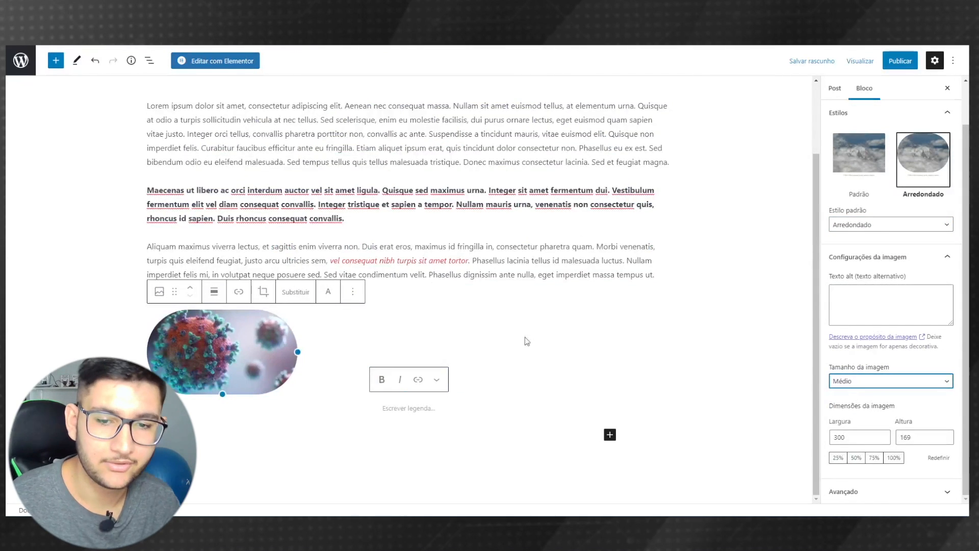
- Add an H2 heading 'COVID-19' below the image with an empty block after it
click(610, 435)
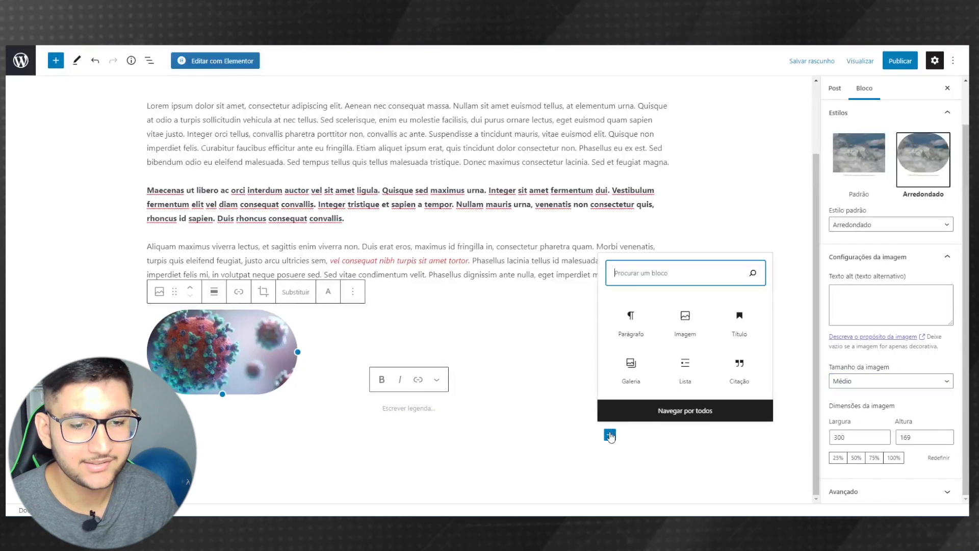
click(740, 320)
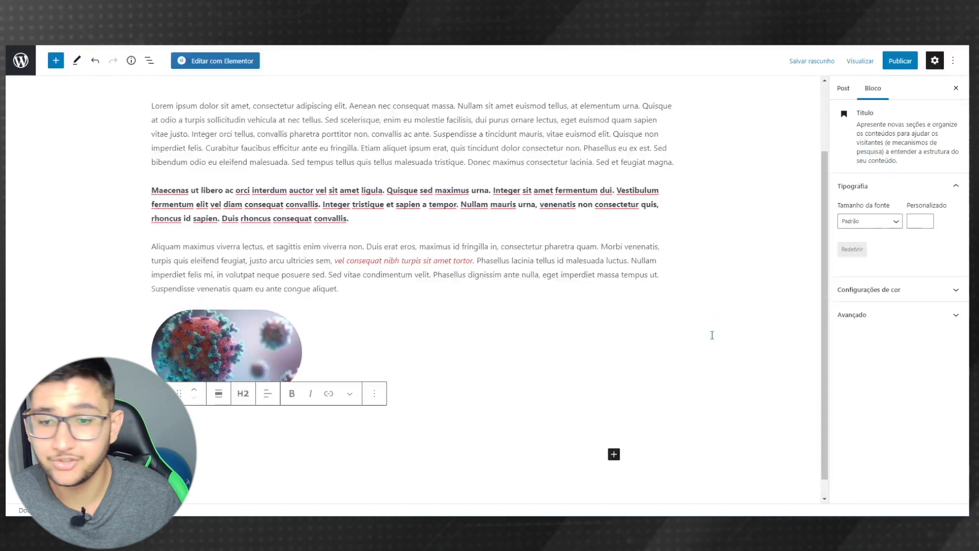
text(COVID-!)
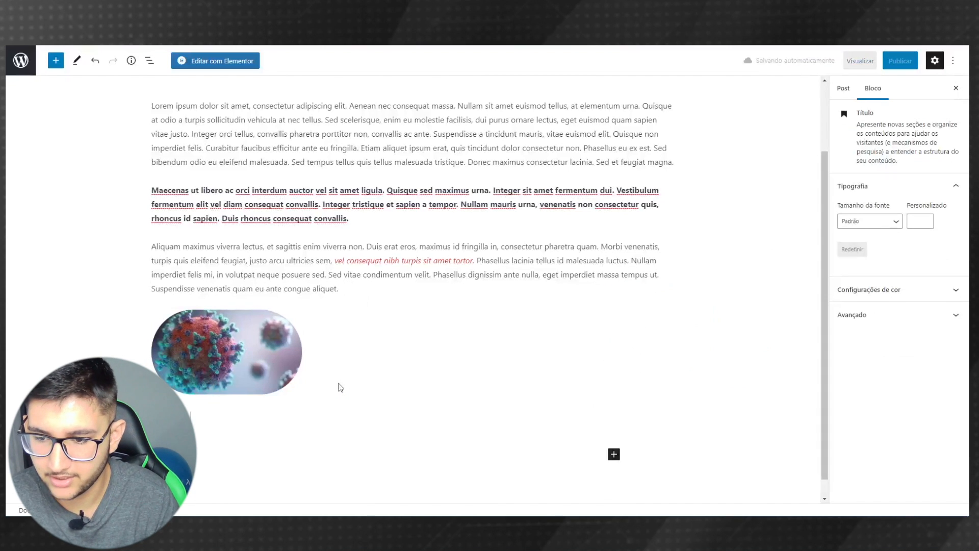
text(9)
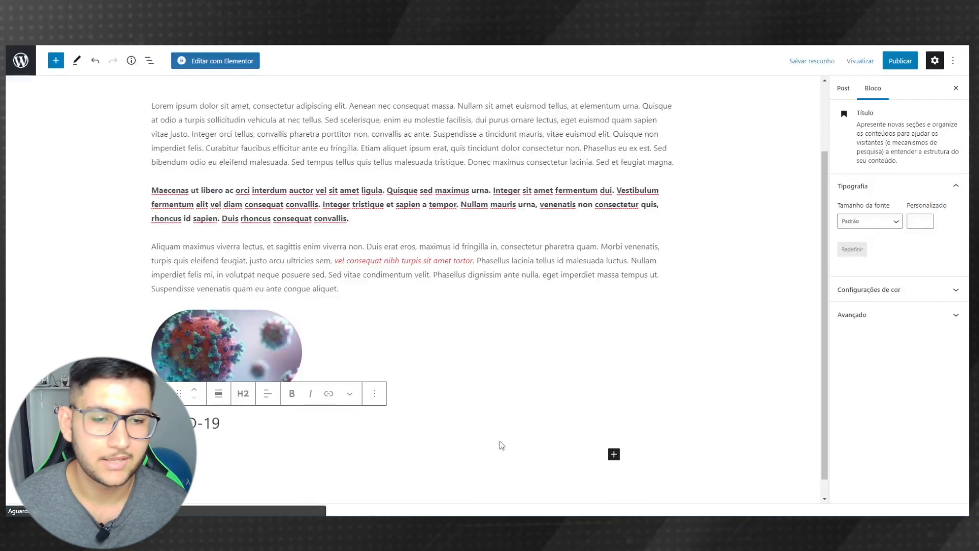
click(618, 457)
click(665, 453)
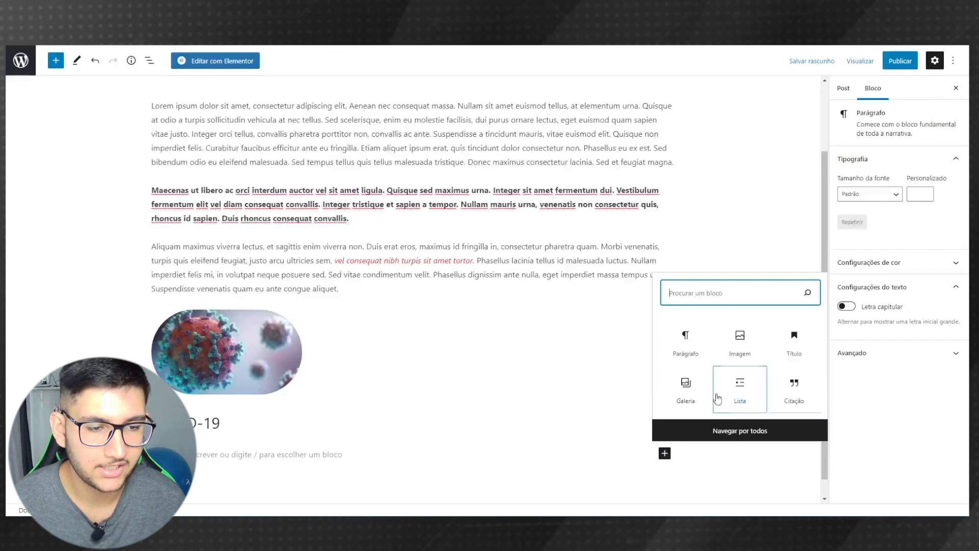
- Add a bulleted list of item 1, item 2 and item 3 below the heading
click(740, 390)
scroll(619, 363, down, 1)
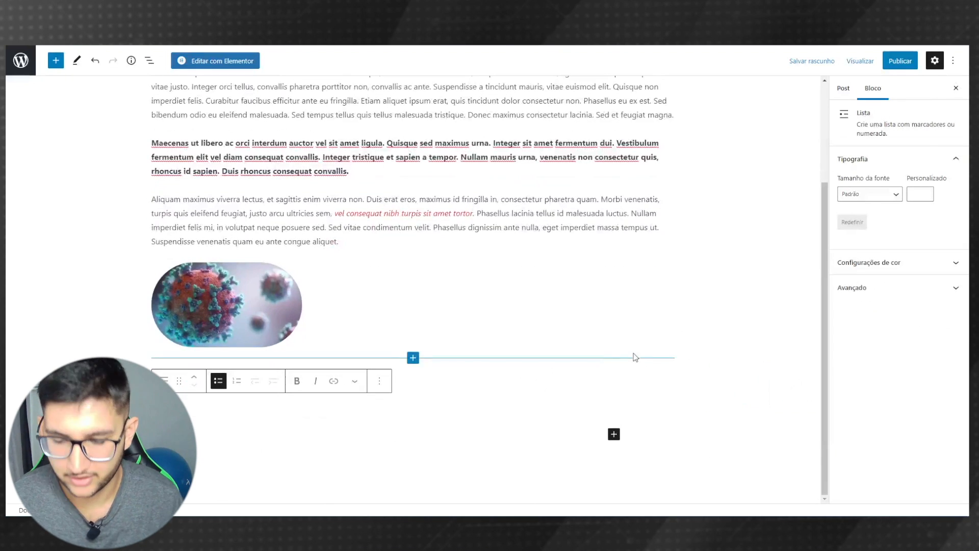
text(COVID-19)
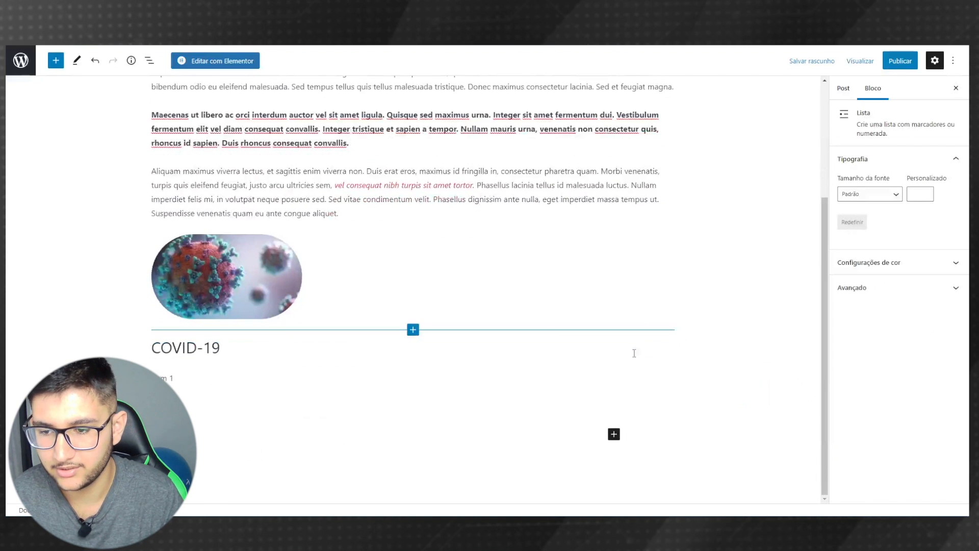
click(615, 434)
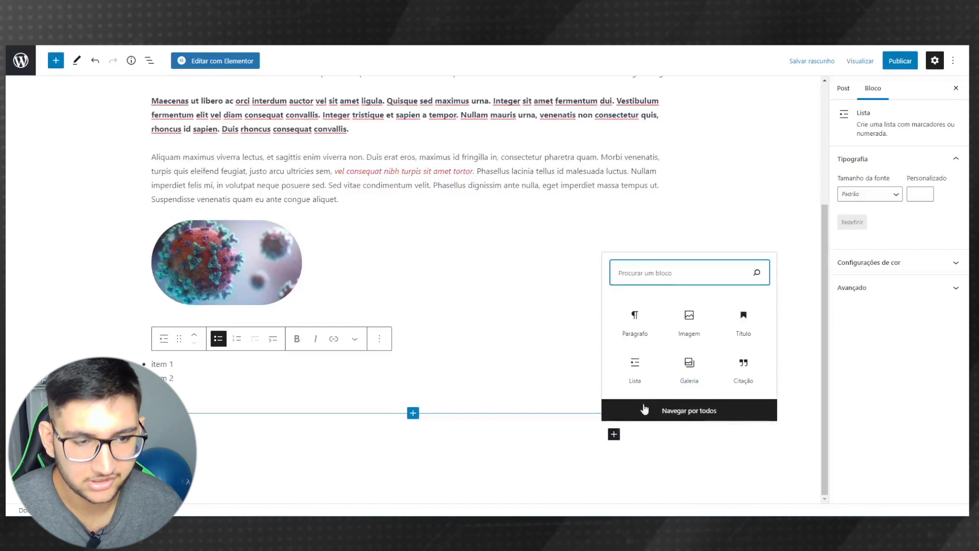
click(693, 417)
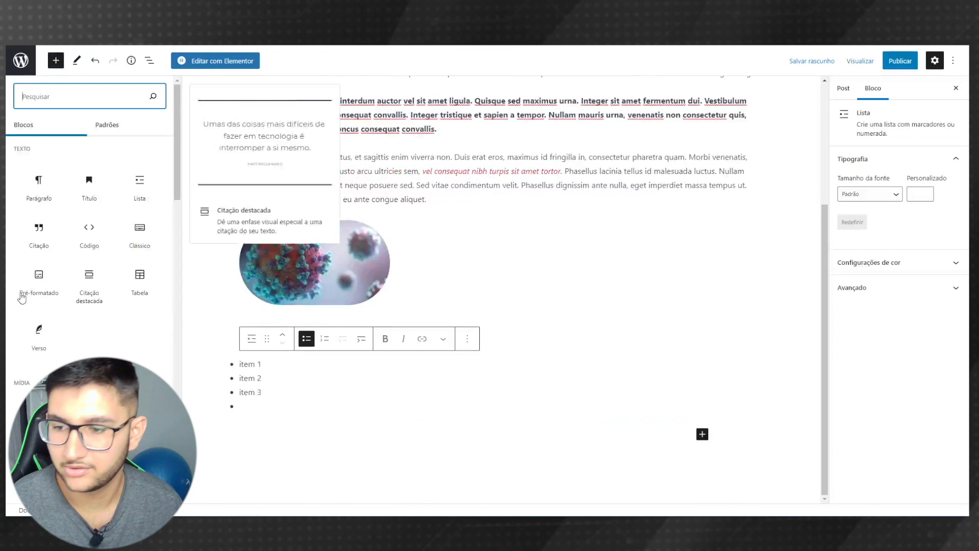
scroll(49, 307, down, 10)
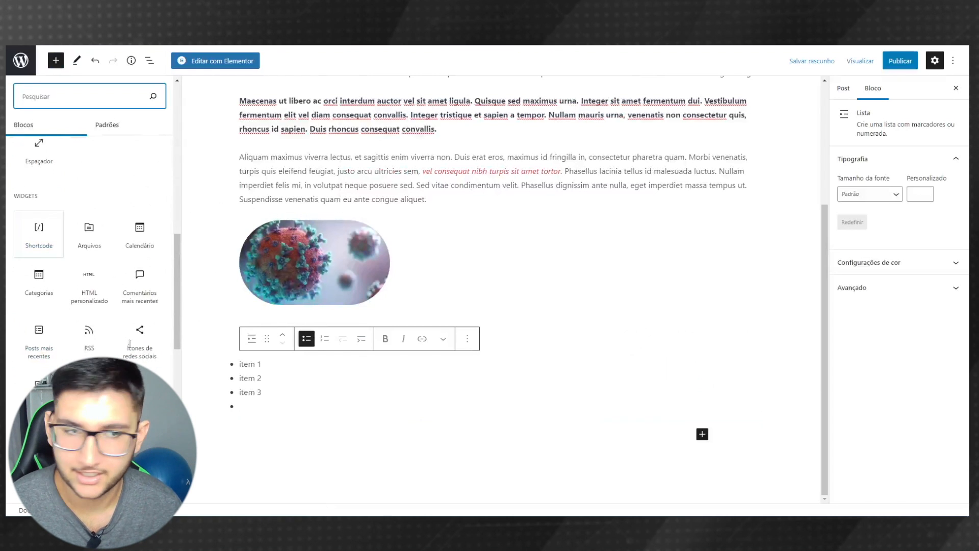
- Publish the post and open it on the live site
click(899, 62)
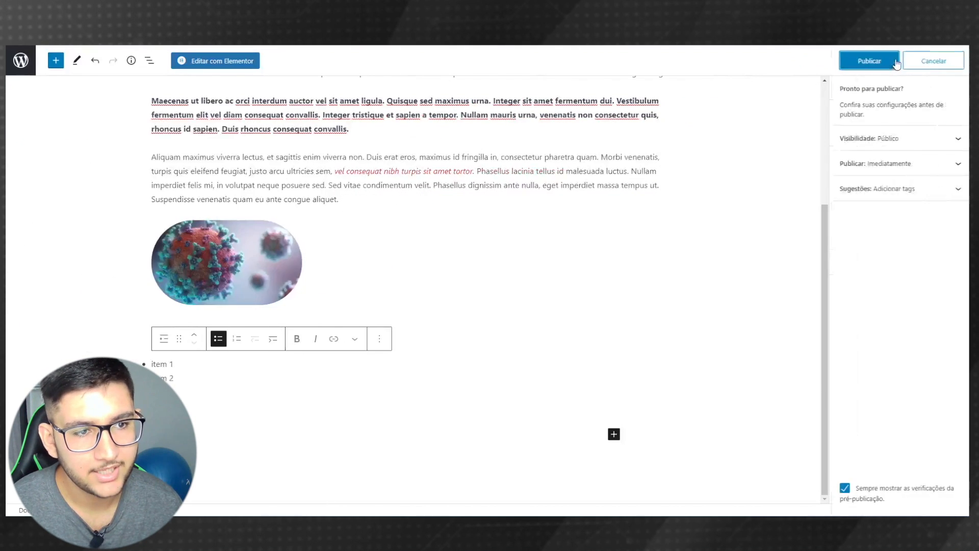
click(869, 60)
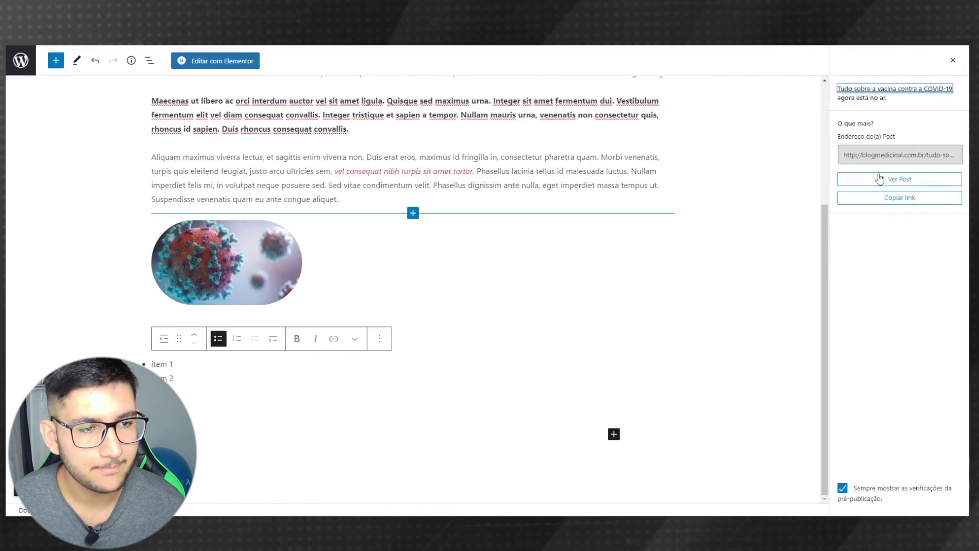
click(880, 179)
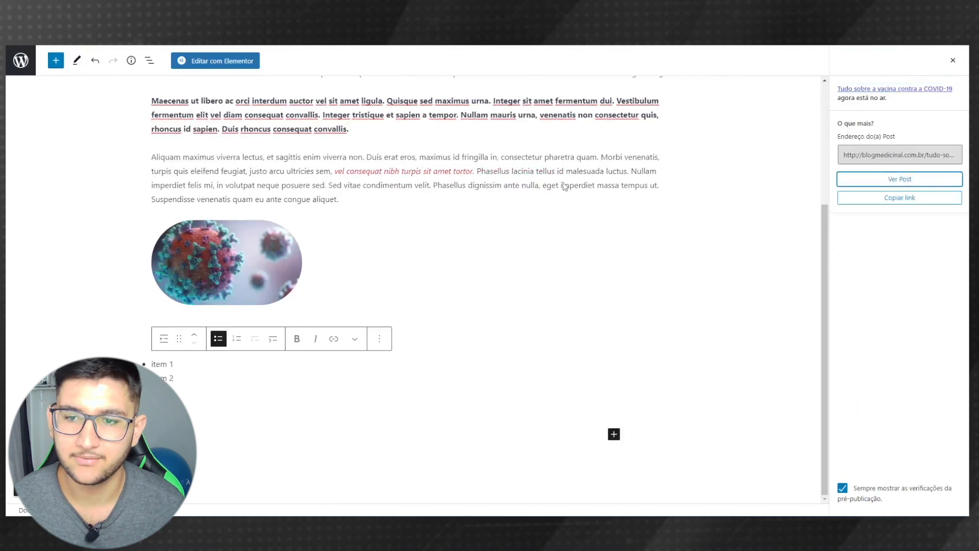
- Scroll the live post to check the red sentence, rounded image, heading and list
scroll(92, 295, down, 2)
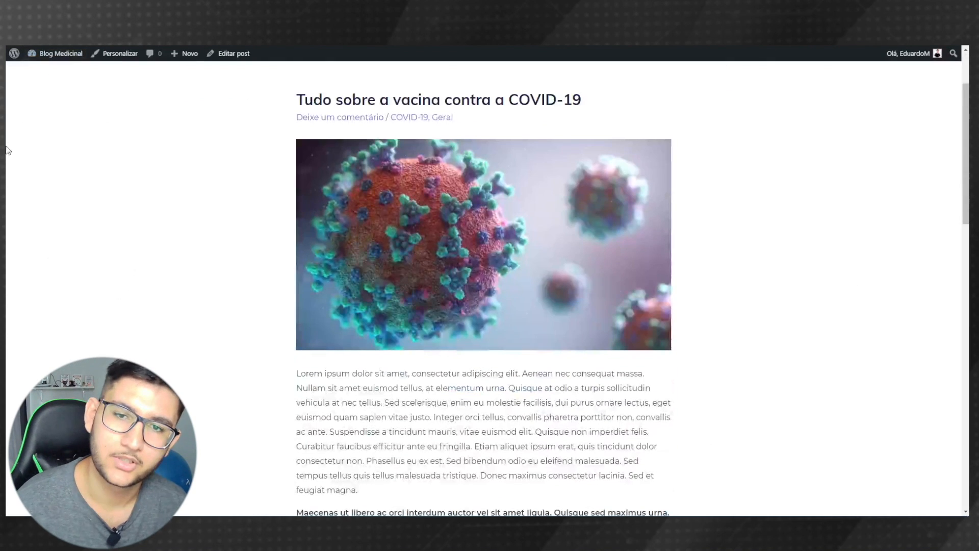
scroll(399, 212, down, 5)
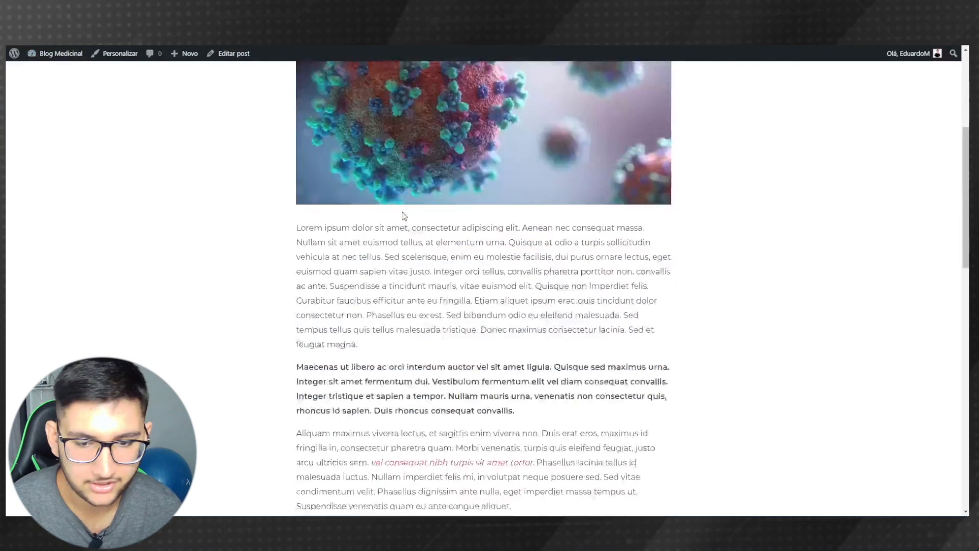
drag(531, 359, 369, 359)
click(472, 367)
drag(528, 312, 258, 253)
click(258, 253)
scroll(365, 254, down, 4)
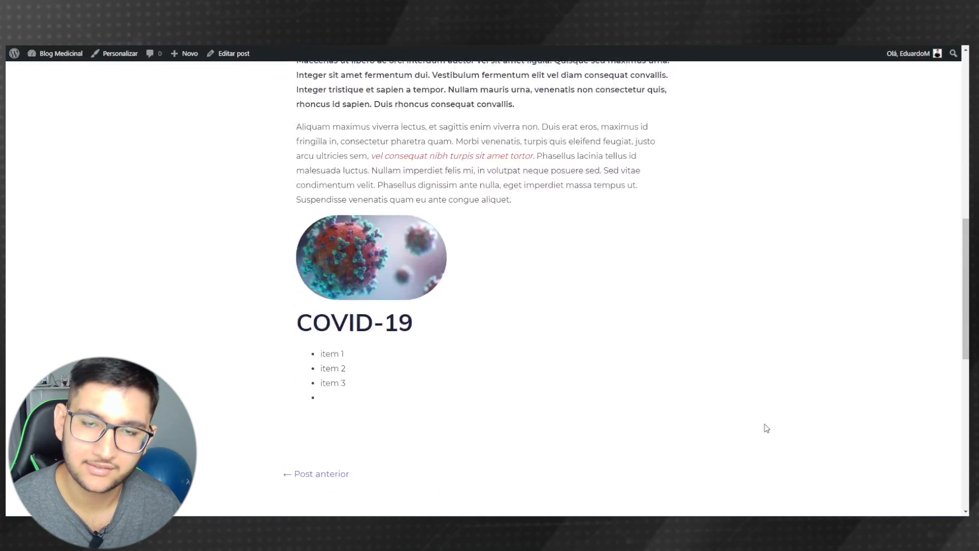
scroll(673, 376, up, 10)
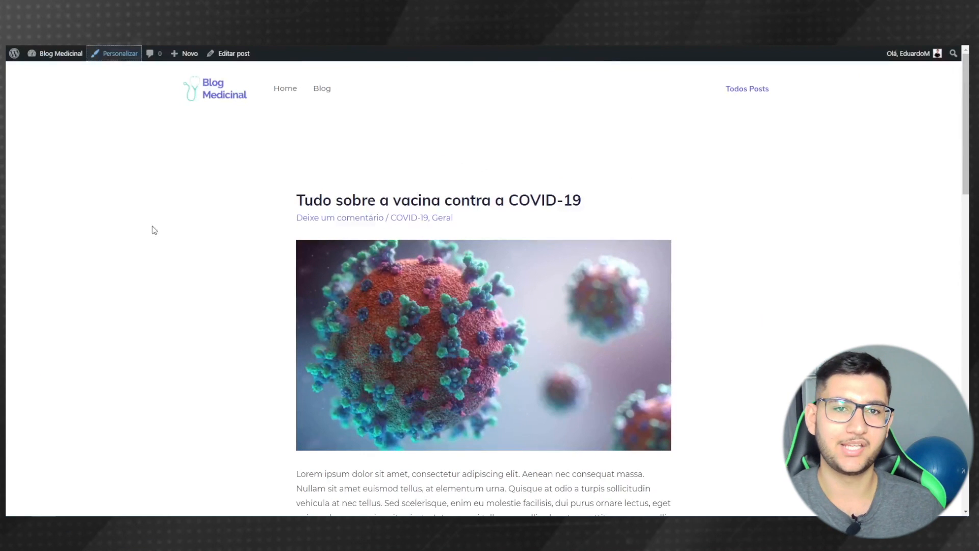
- Go to the Home page, reload it, and open it with Elementor
middle_click(280, 92)
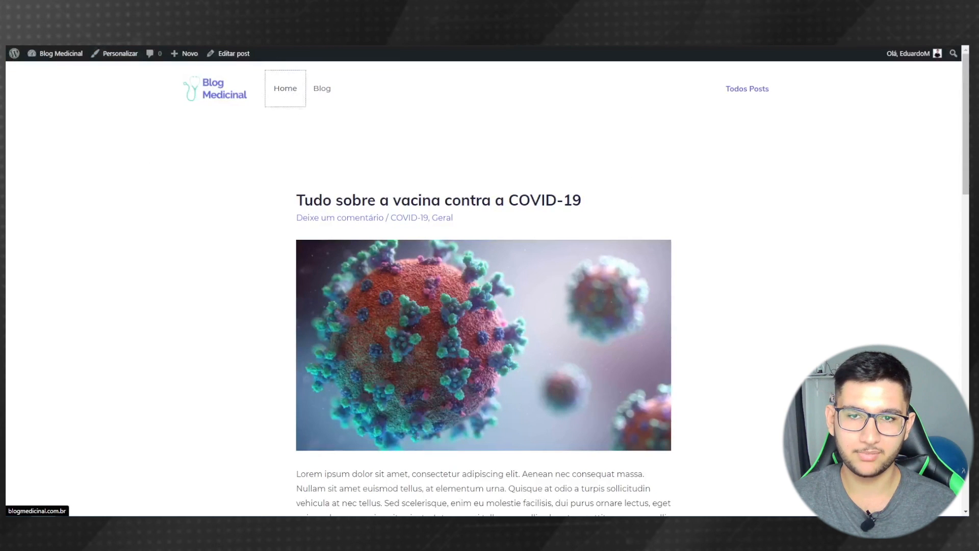
key(Return)
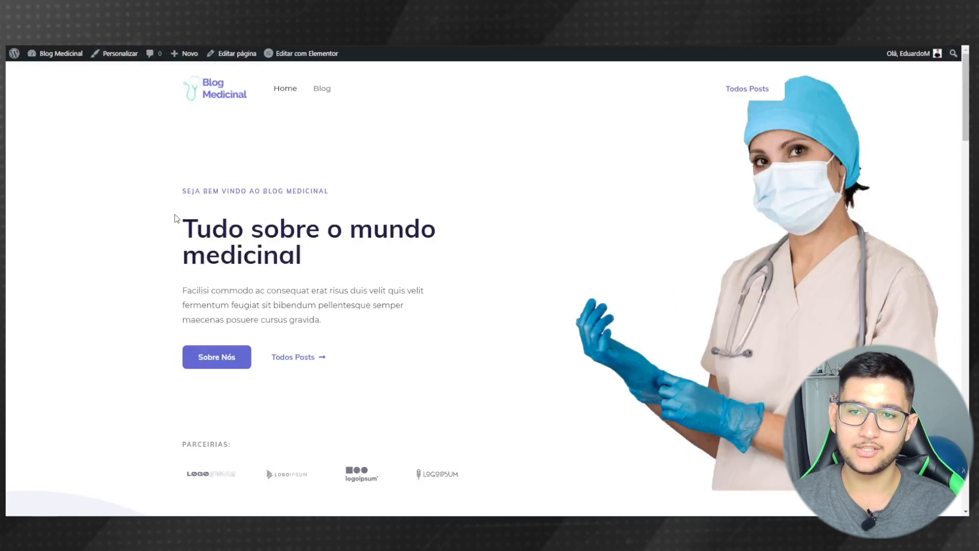
scroll(138, 111, down, 5)
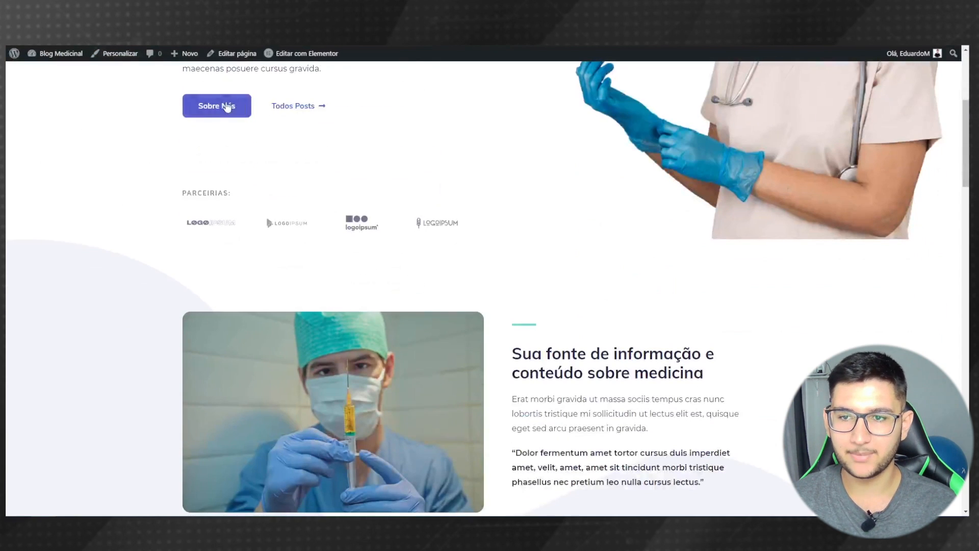
scroll(325, 152, up, 5)
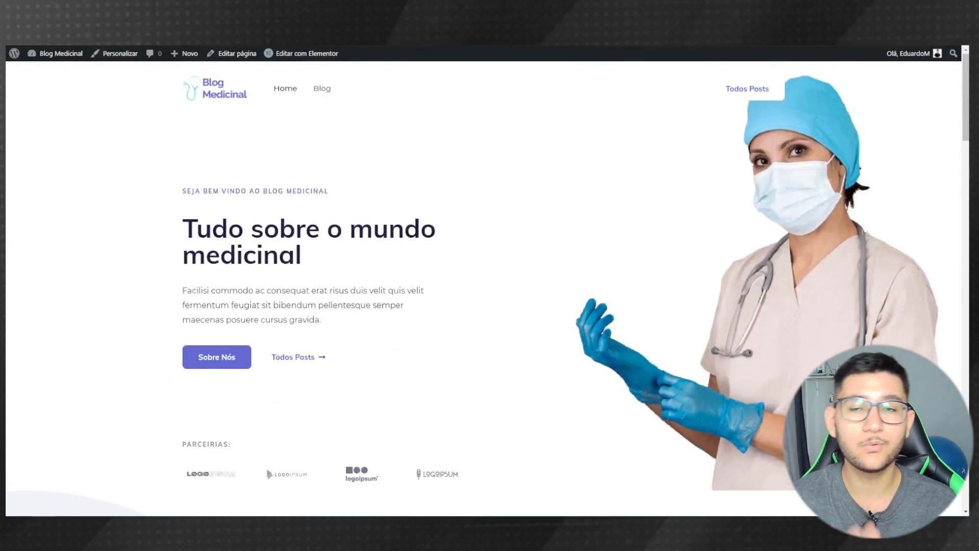
click(287, 89)
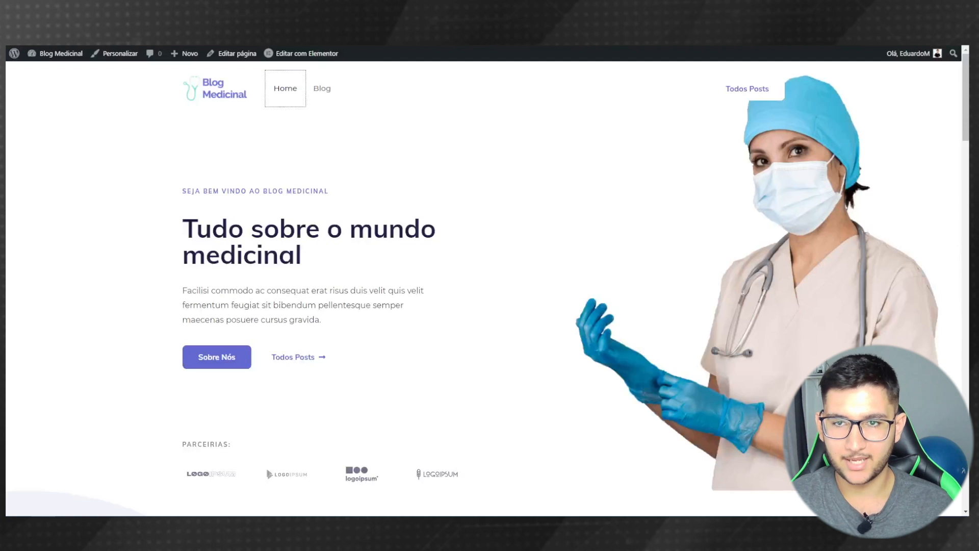
click(309, 60)
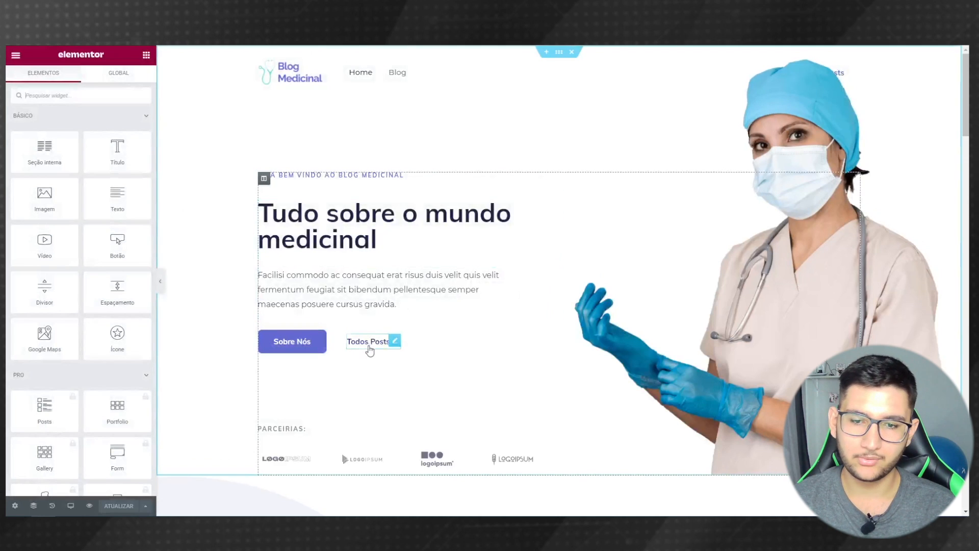
click(396, 343)
click(30, 185)
double_click(20, 185)
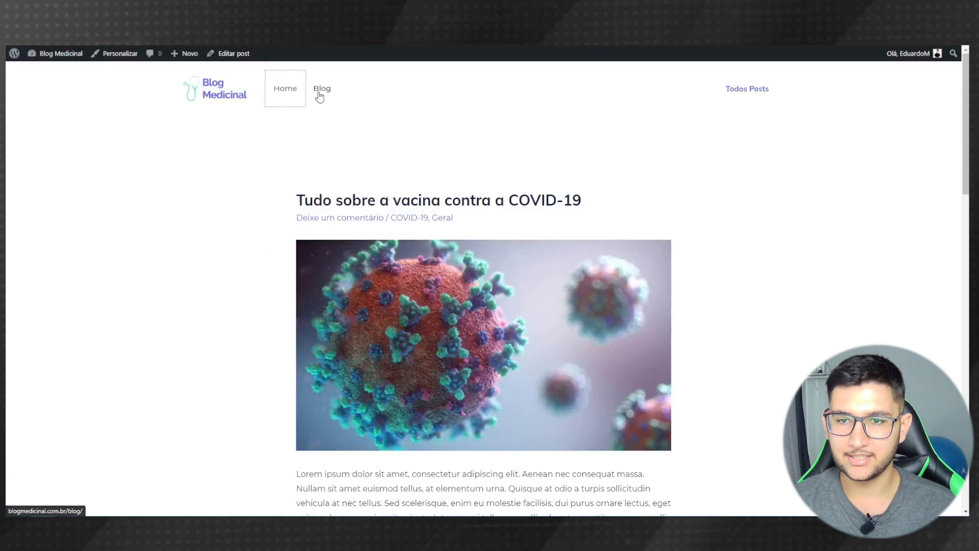
click(322, 88)
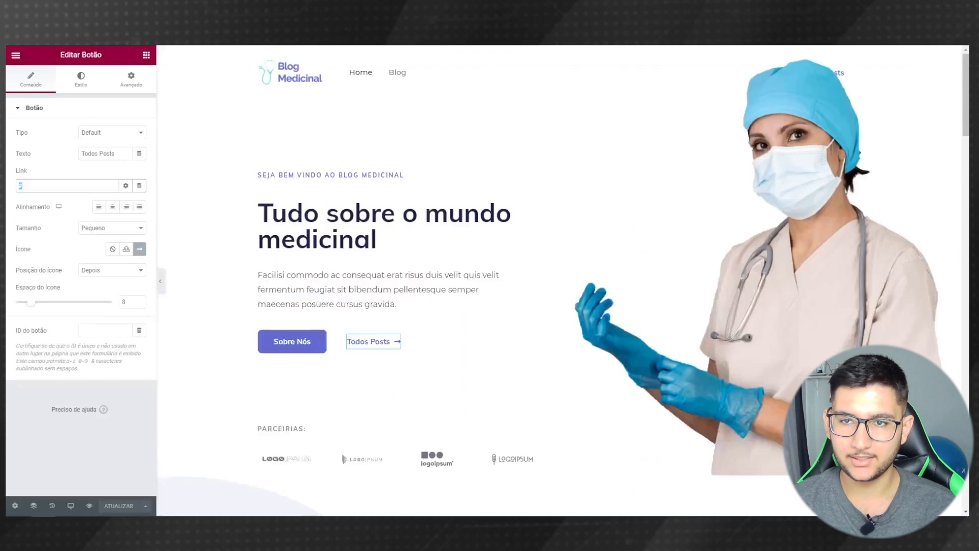
text(http://blogmedicinal.com.br/blog/)
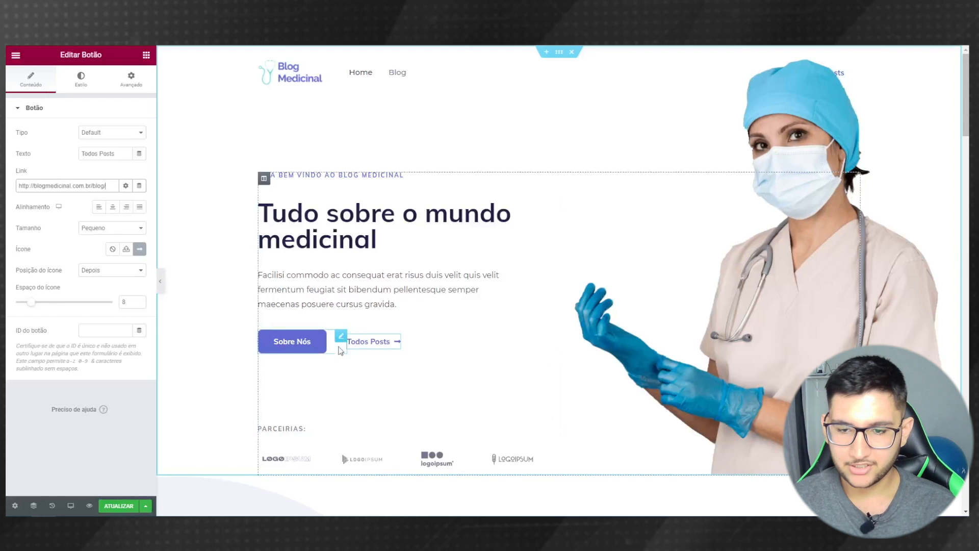
- Select the Sobre Nós button and check where it leads on the example site
click(342, 337)
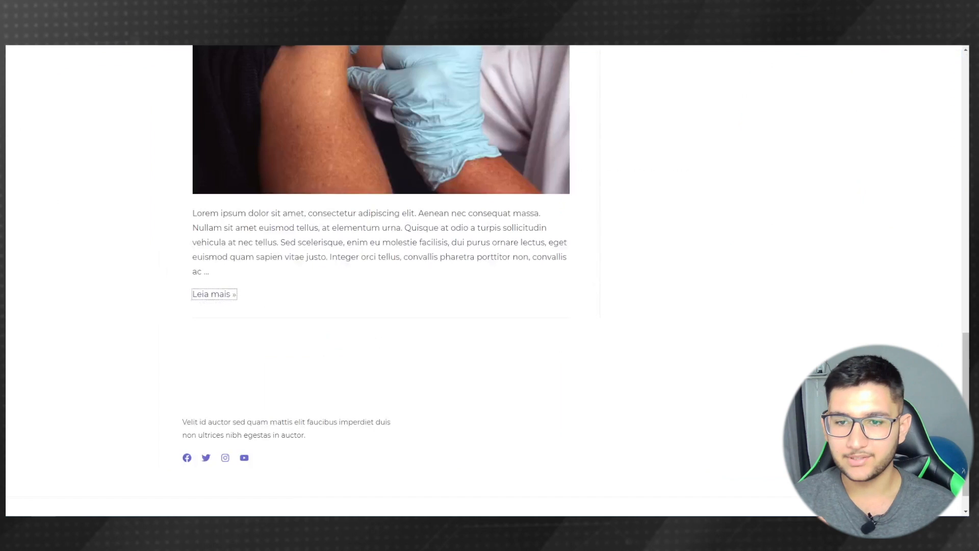
scroll(347, 209, up, 15)
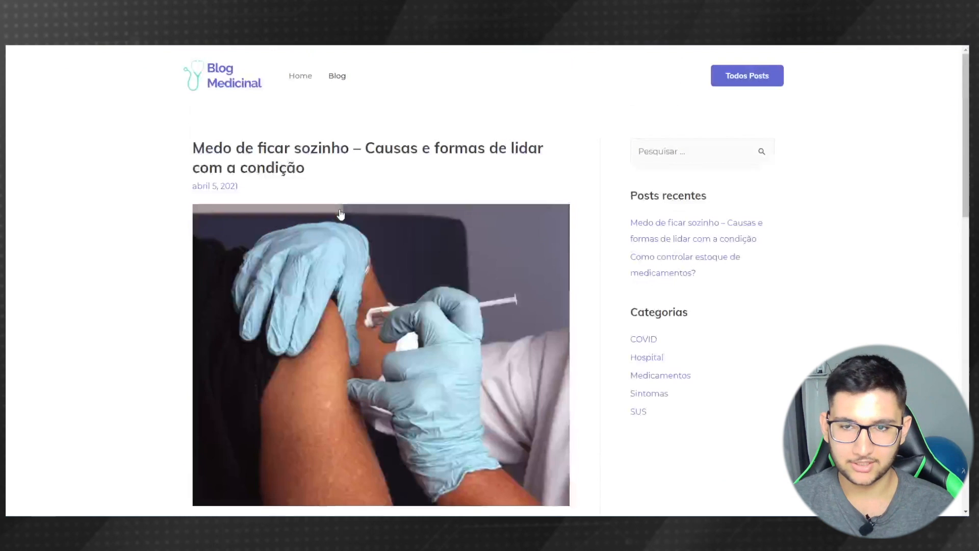
click(301, 76)
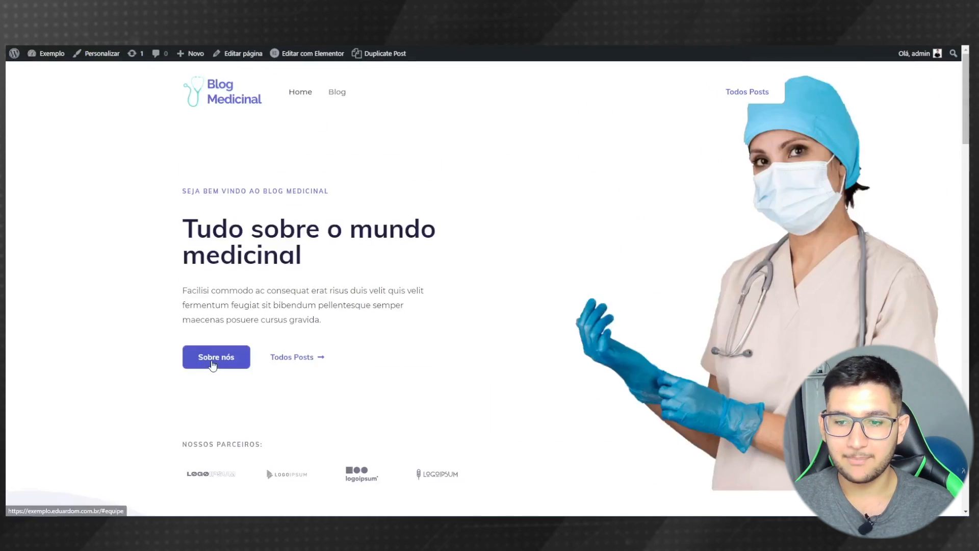
click(227, 362)
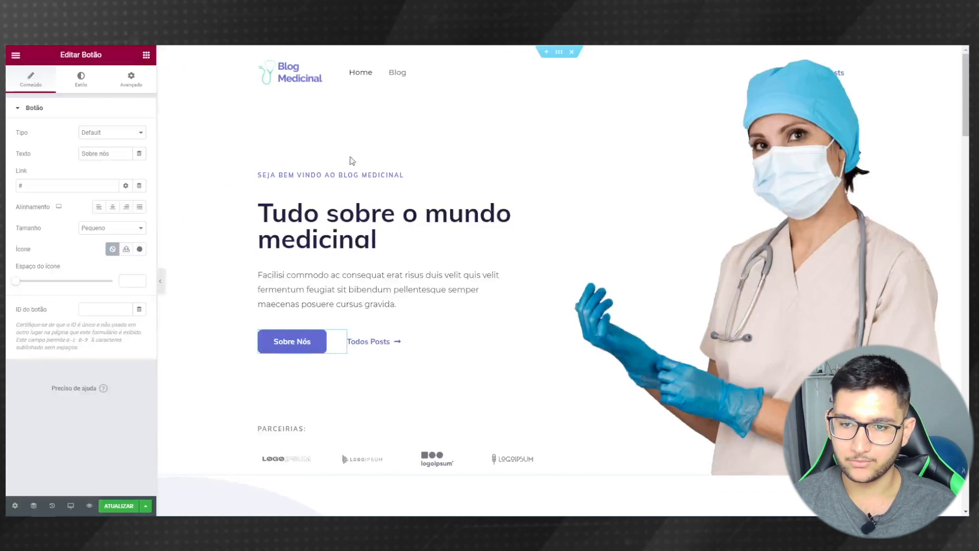
scroll(487, 347, down, 4)
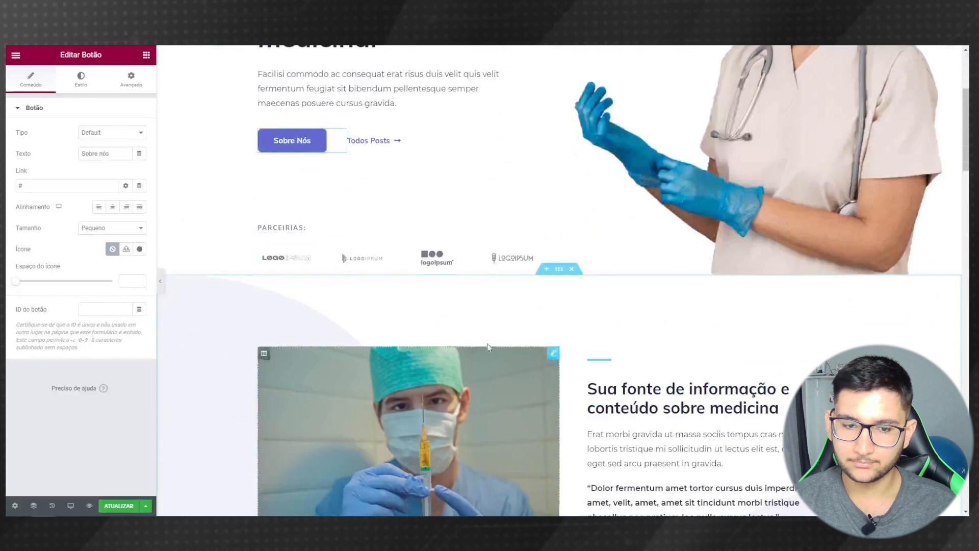
- Give the first partner logo a custom URL link to google.com.br
scroll(459, 327, down, 4)
scroll(426, 304, up, 5)
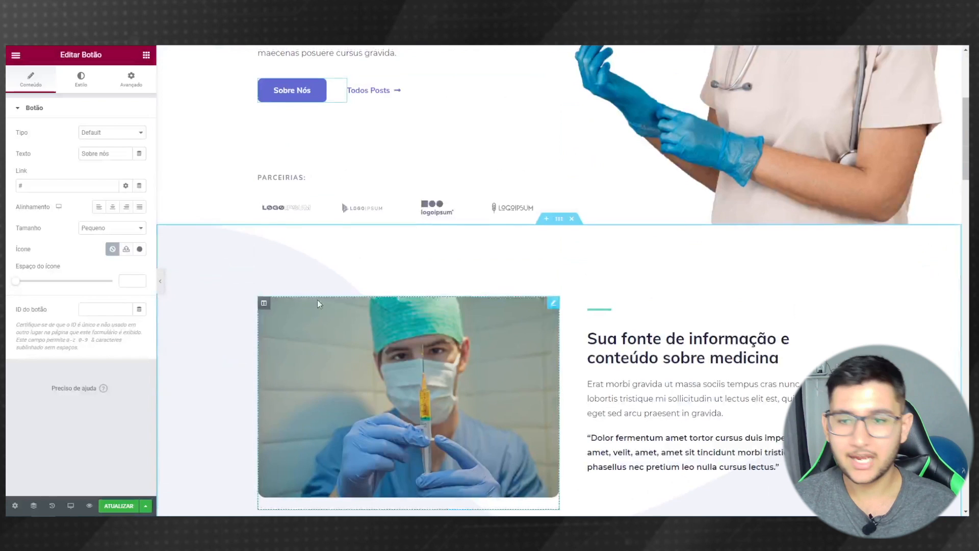
click(306, 215)
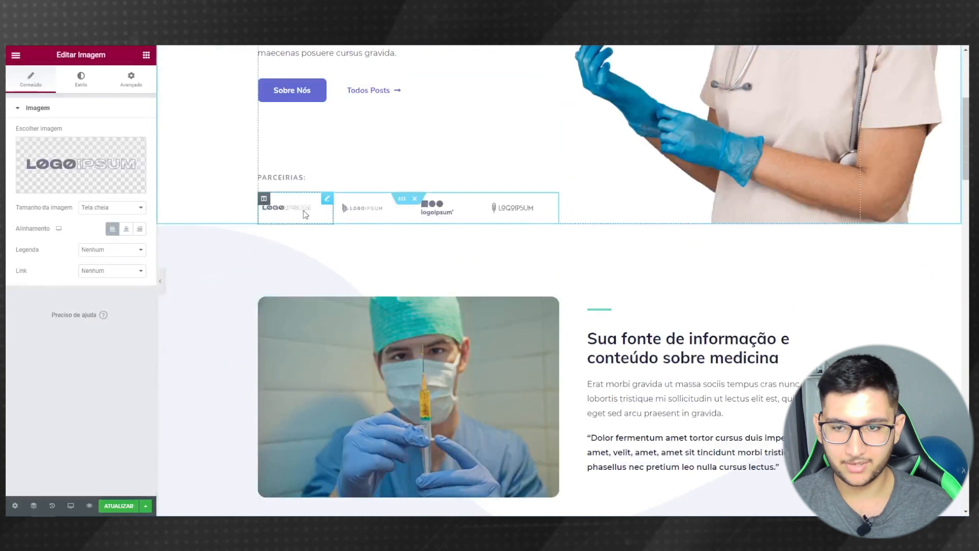
click(98, 274)
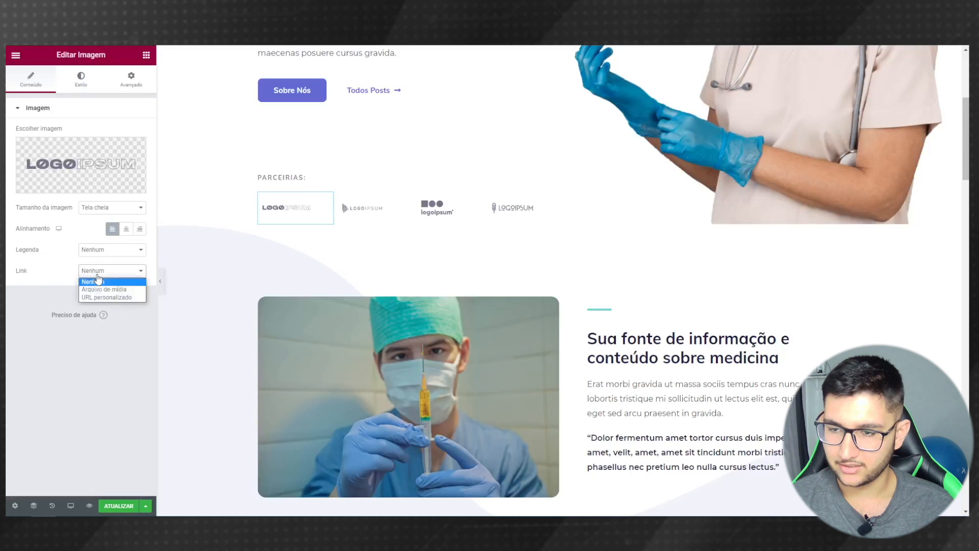
click(129, 298)
click(68, 290)
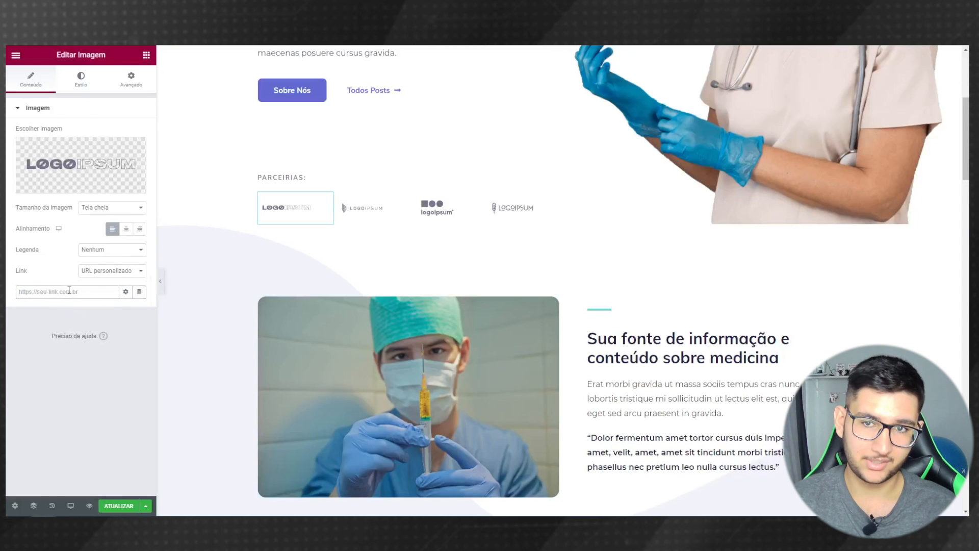
text(google.com.br)
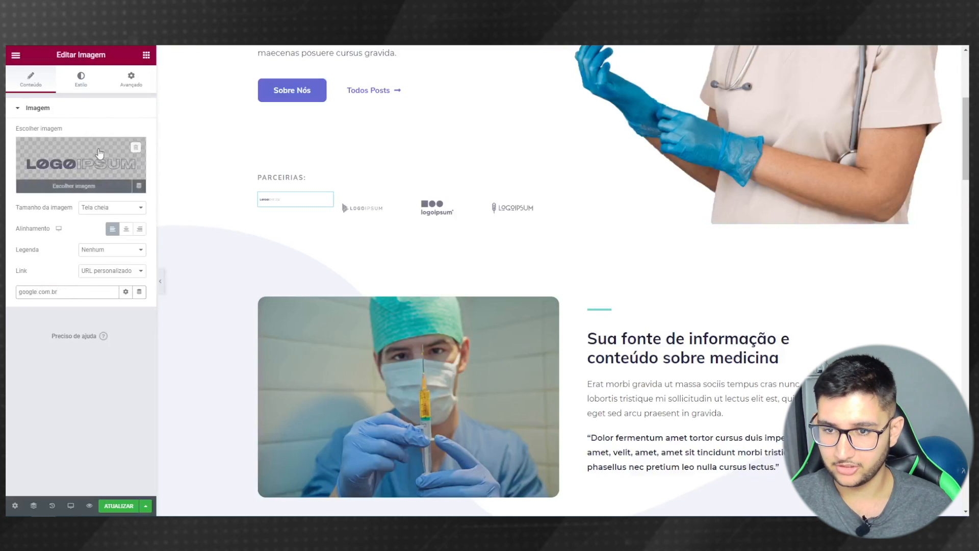
- Set the first partner logo's width to 100 in its Estilo settings
click(82, 87)
drag(17, 148, 149, 159)
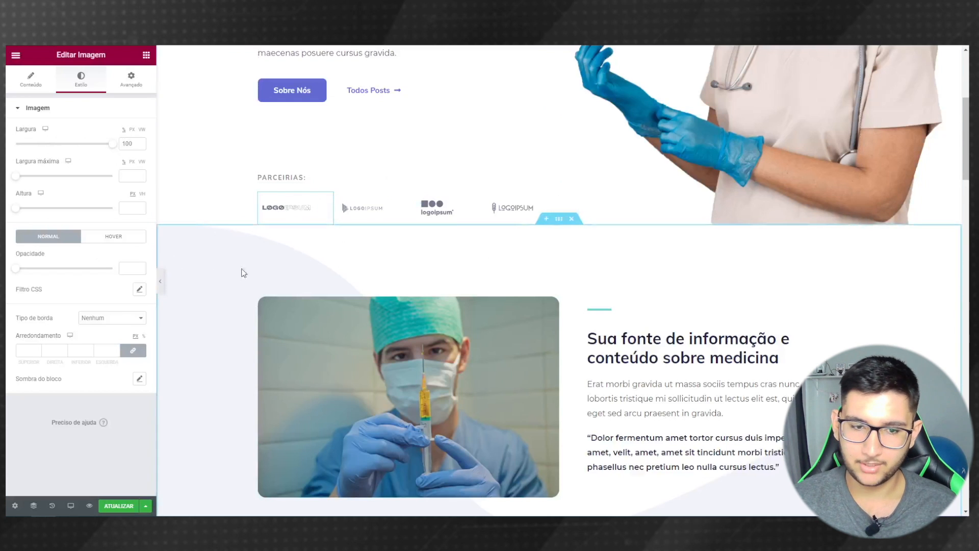
scroll(307, 286, down, 5)
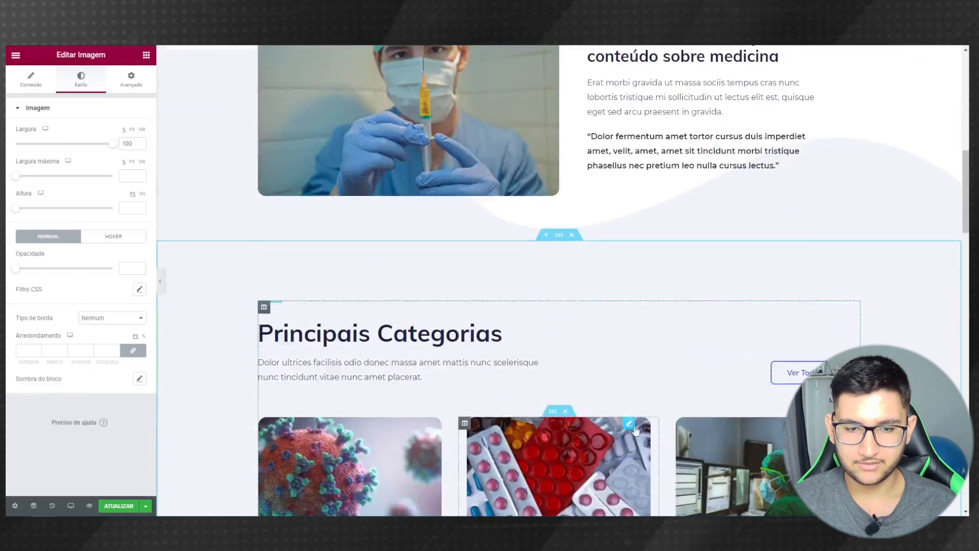
- Copy the blog page URL from the live site and paste it as the Ver Todos Posts button link
scroll(451, 319, down, 3)
click(812, 223)
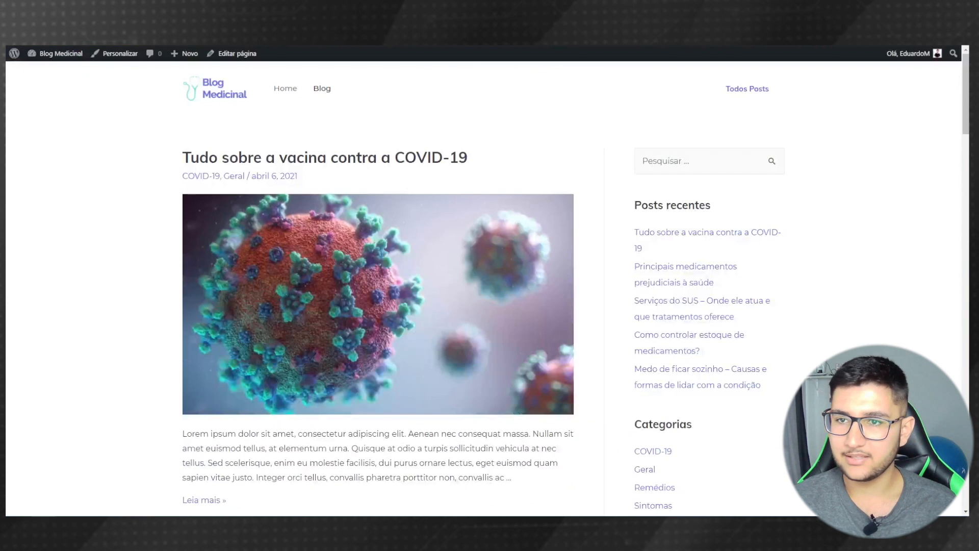
right_click(233, 38)
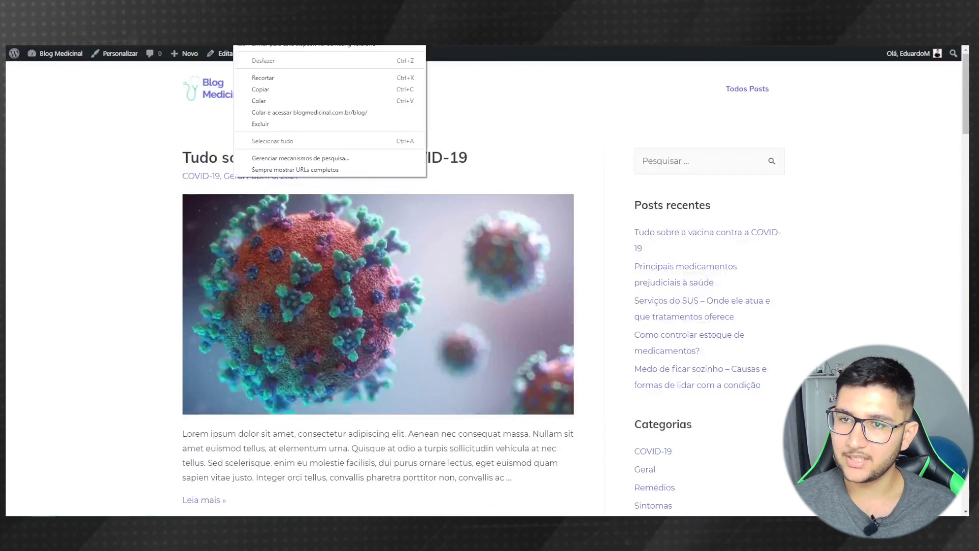
click(278, 92)
click(141, 15)
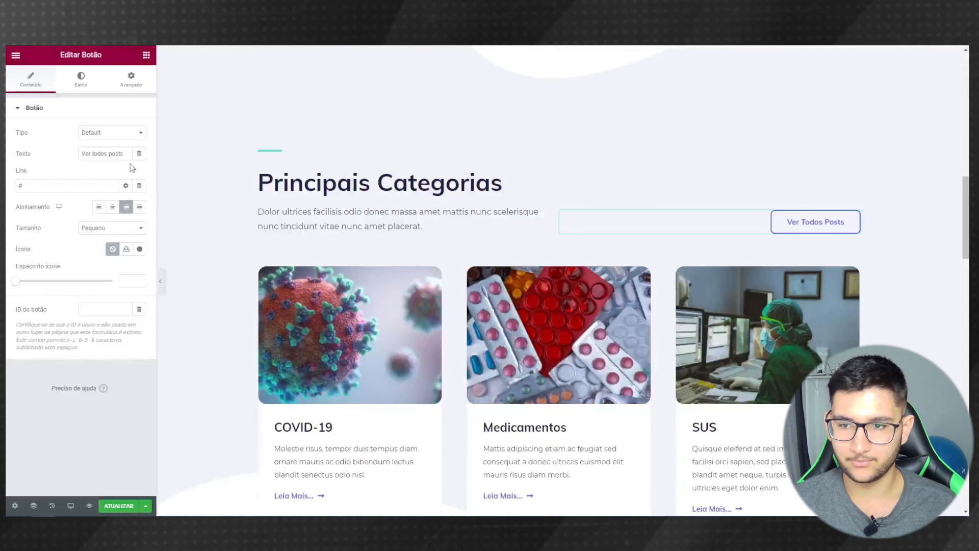
key(ctrl+v)
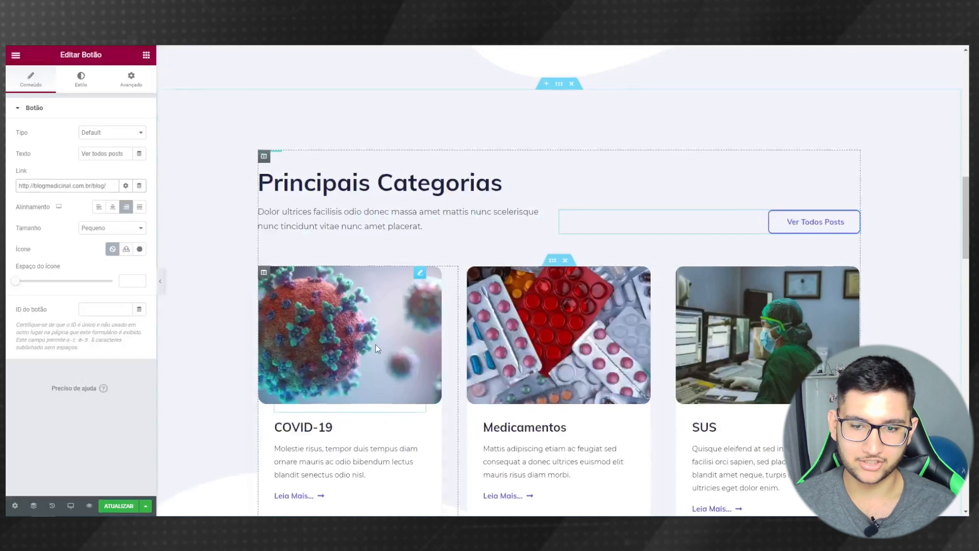
scroll(375, 344, down, 3)
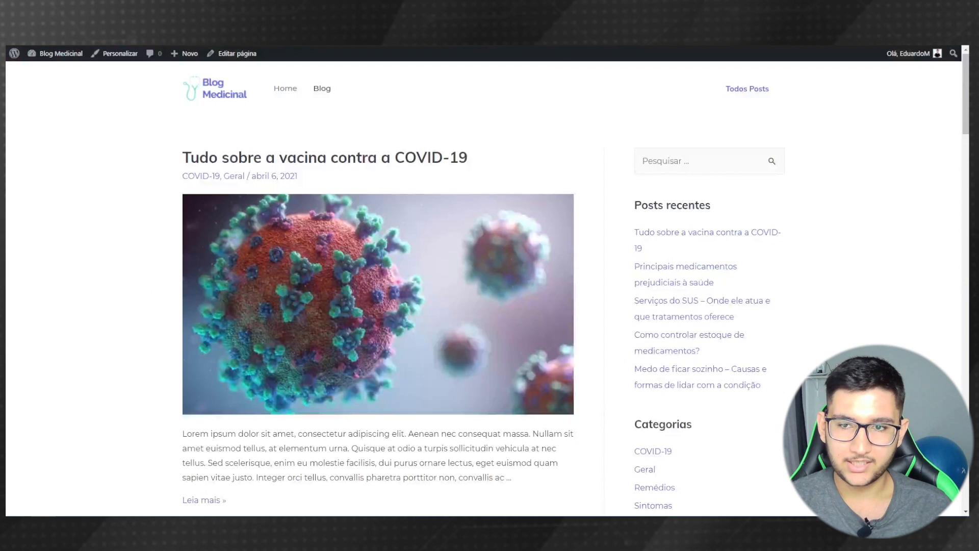
scroll(567, 123, down, 2)
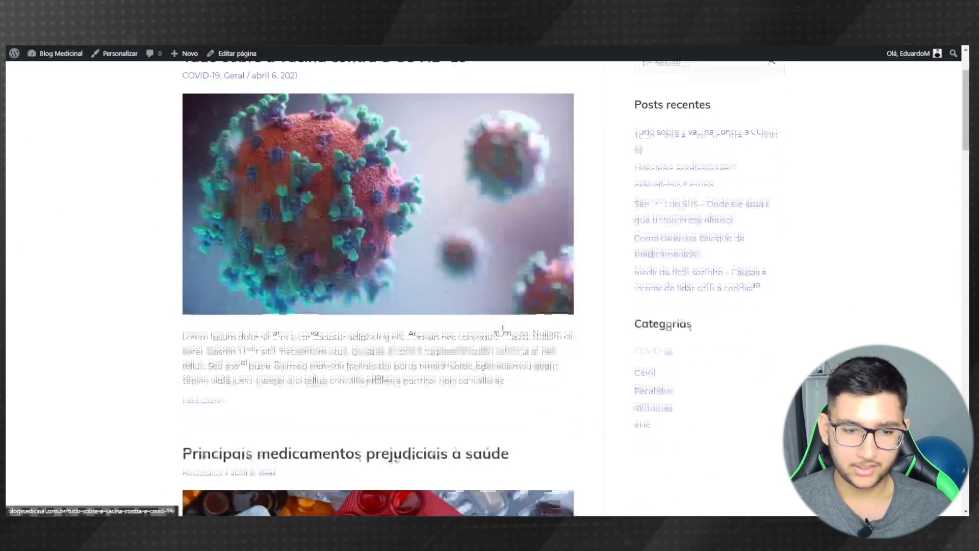
- Link the COVID-19 card's Leia Mais button and image to the copied COVID-19 category URL
right_click(644, 355)
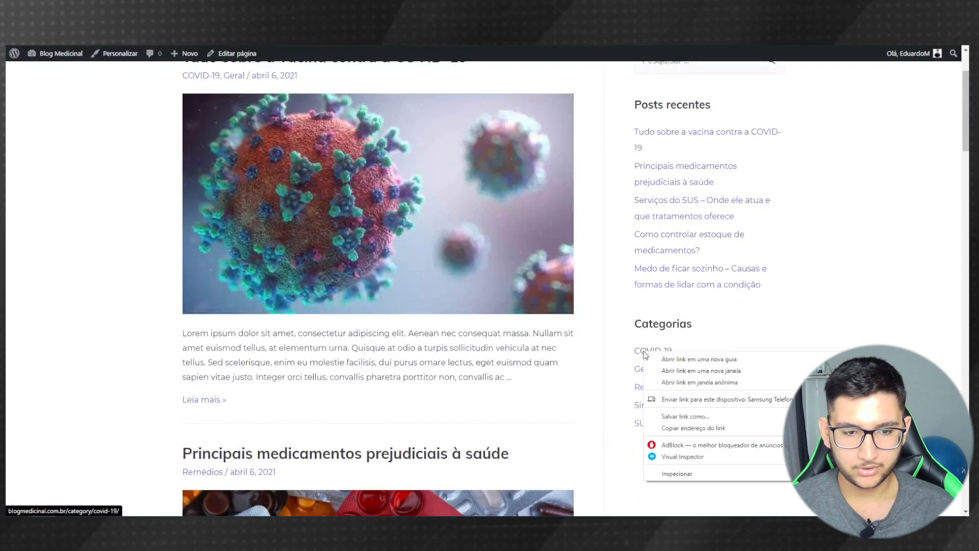
click(693, 432)
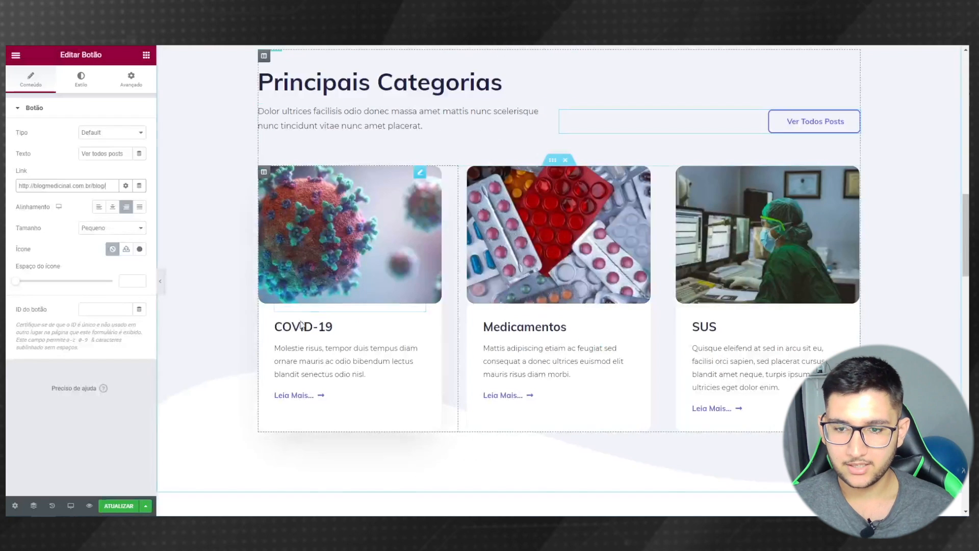
click(293, 396)
click(66, 185)
key(ctrl+a)
key(ctrl+v)
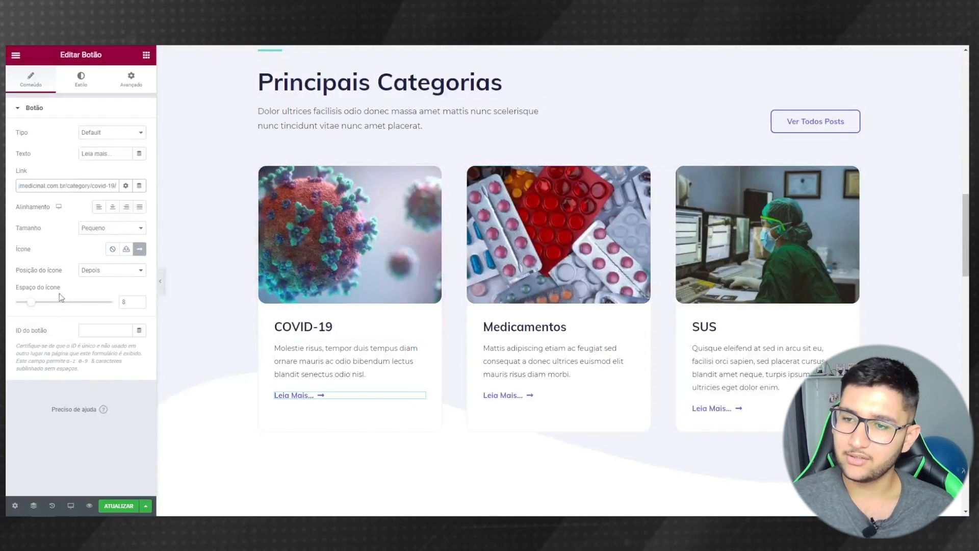
click(304, 269)
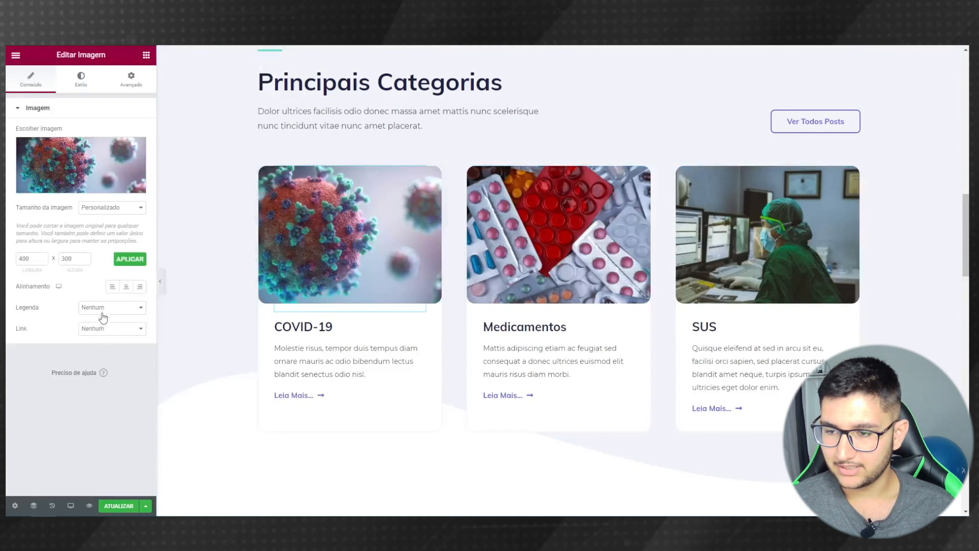
click(108, 330)
click(96, 356)
click(61, 351)
key(ctrl+v)
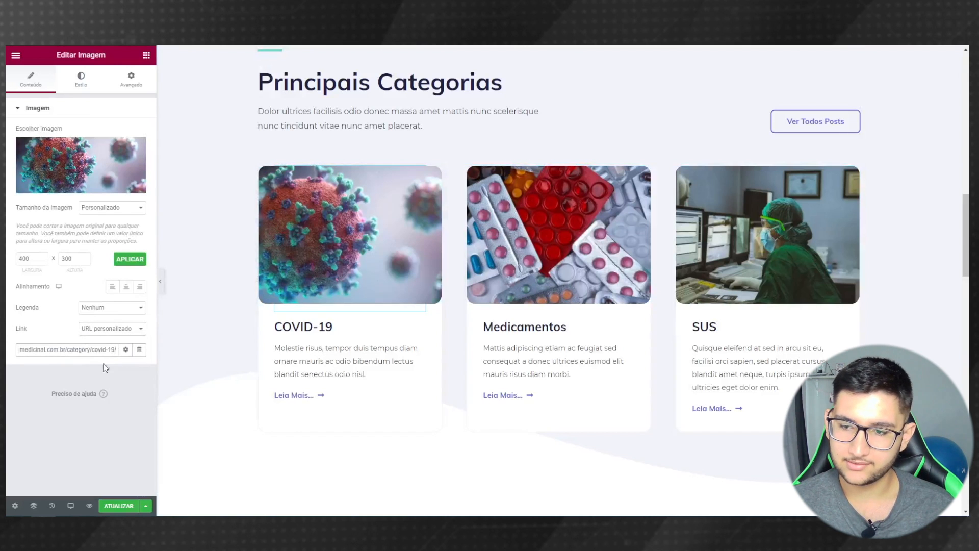
click(27, 378)
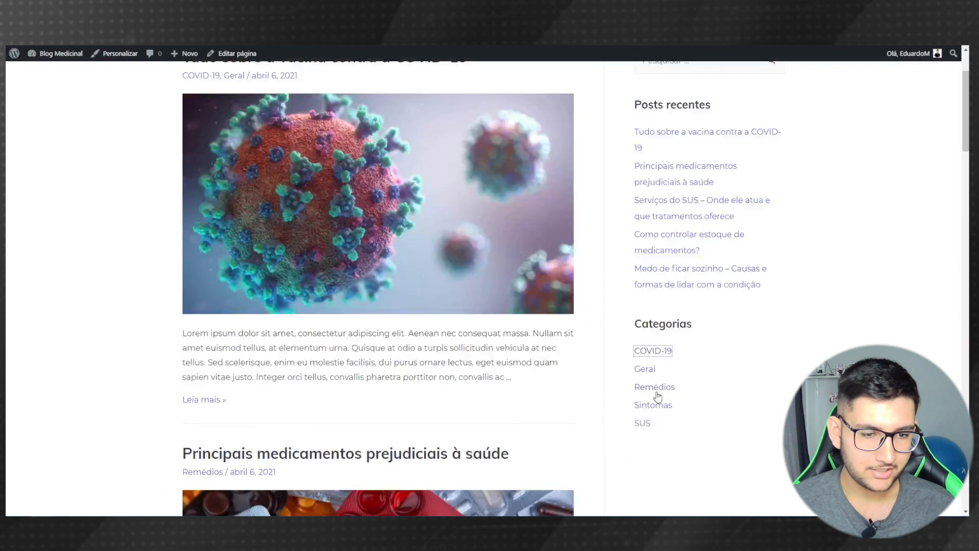
- Link the Medicamentos card image and Leia Mais button to the category/remedios/ page
right_click(655, 389)
click(668, 464)
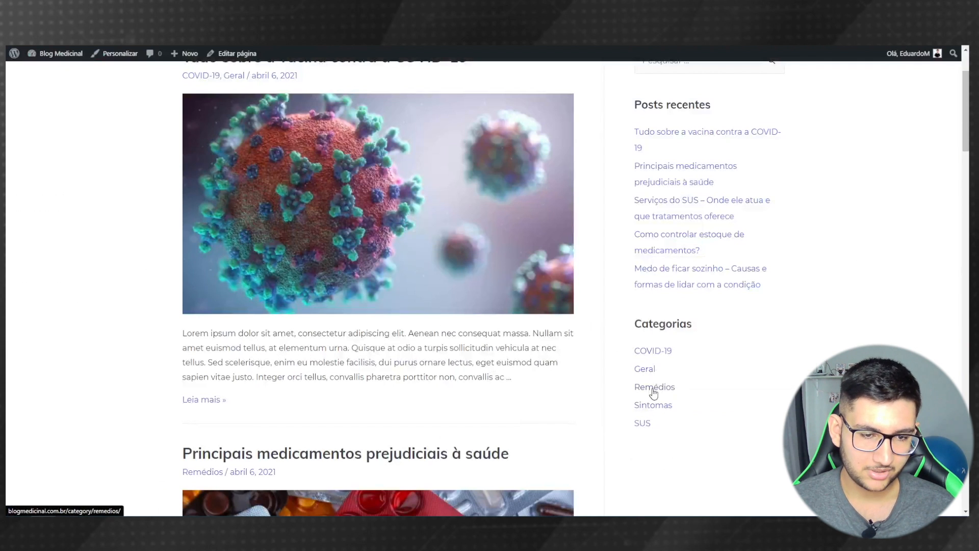
right_click(654, 390)
click(682, 337)
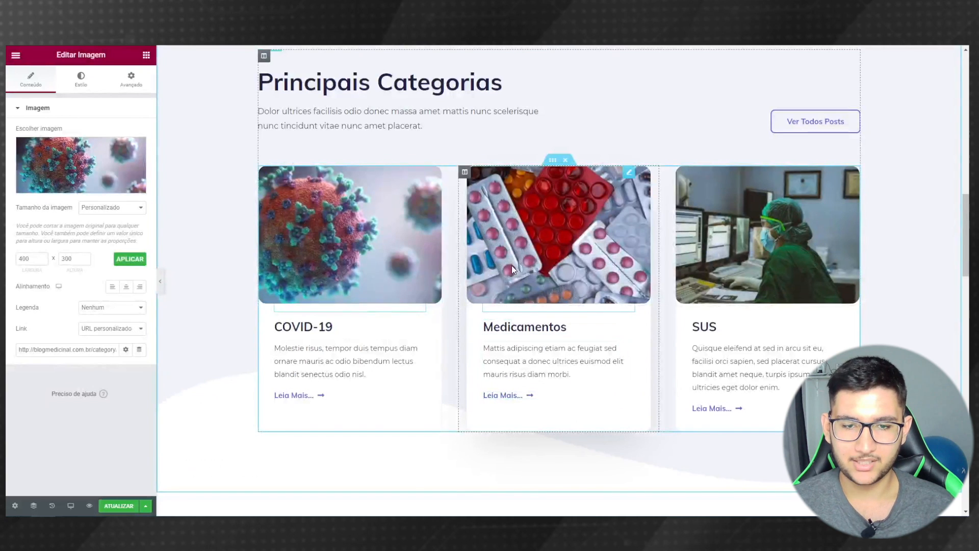
click(512, 266)
click(112, 328)
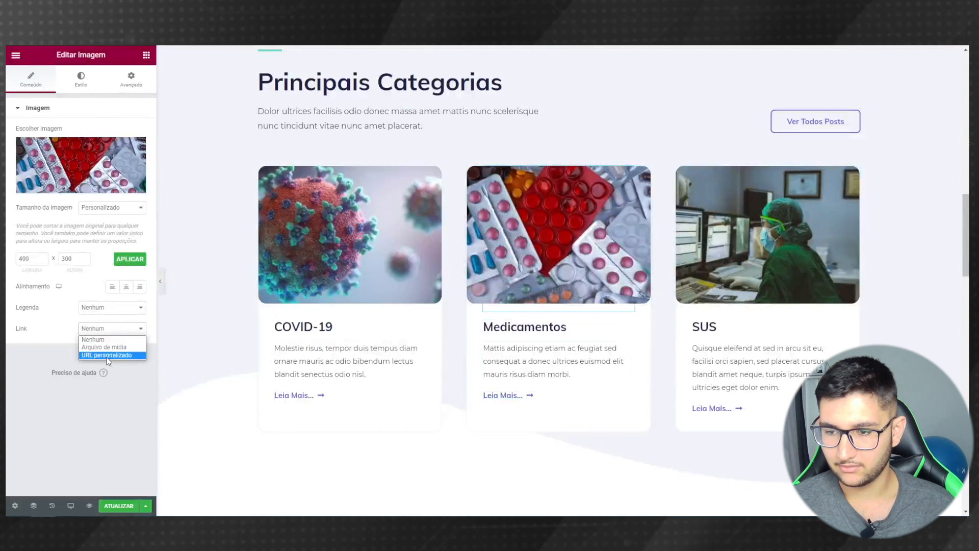
click(110, 356)
key(ctrl+v)
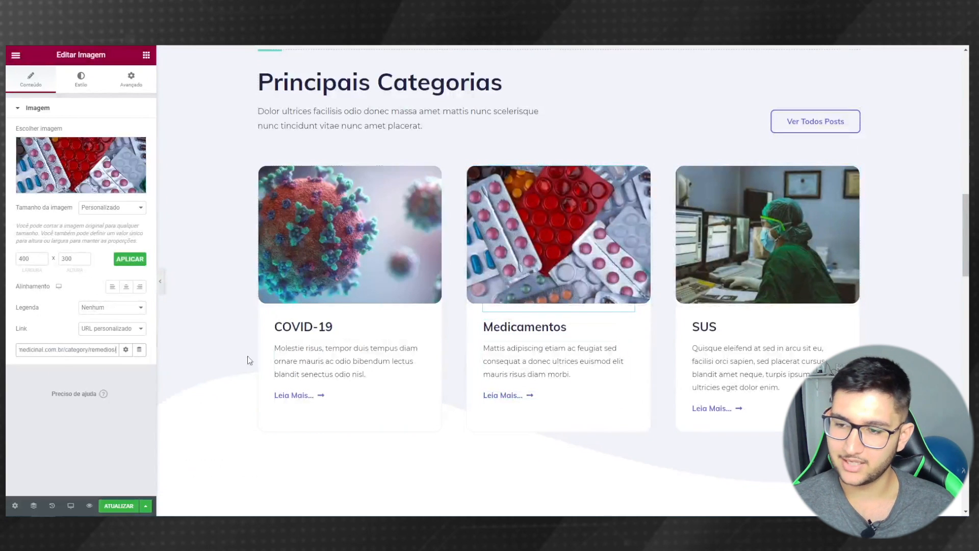
click(531, 397)
double_click(46, 186)
key(ctrl+v)
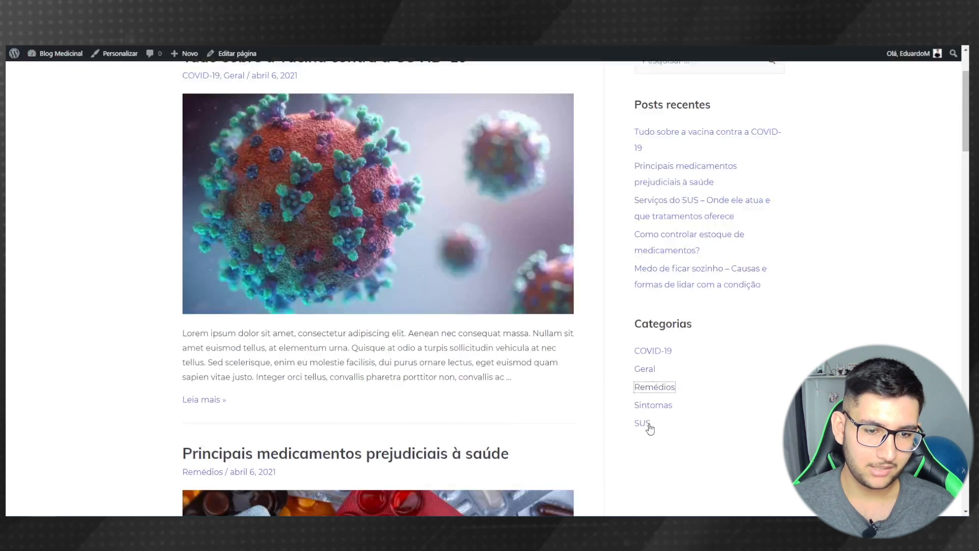
- Link the SUS card's Leia Mais button and image to the category/sus/ page
right_click(650, 429)
click(663, 374)
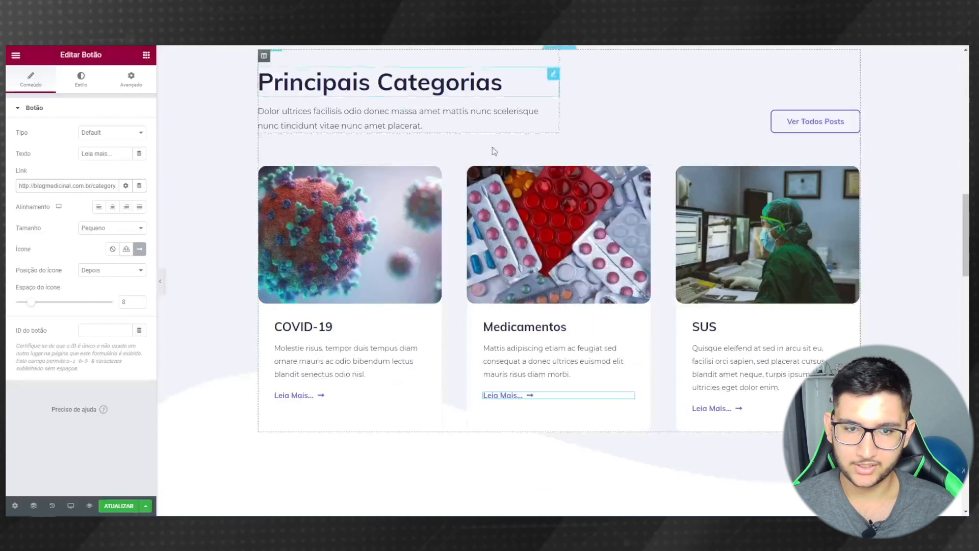
click(711, 408)
click(42, 187)
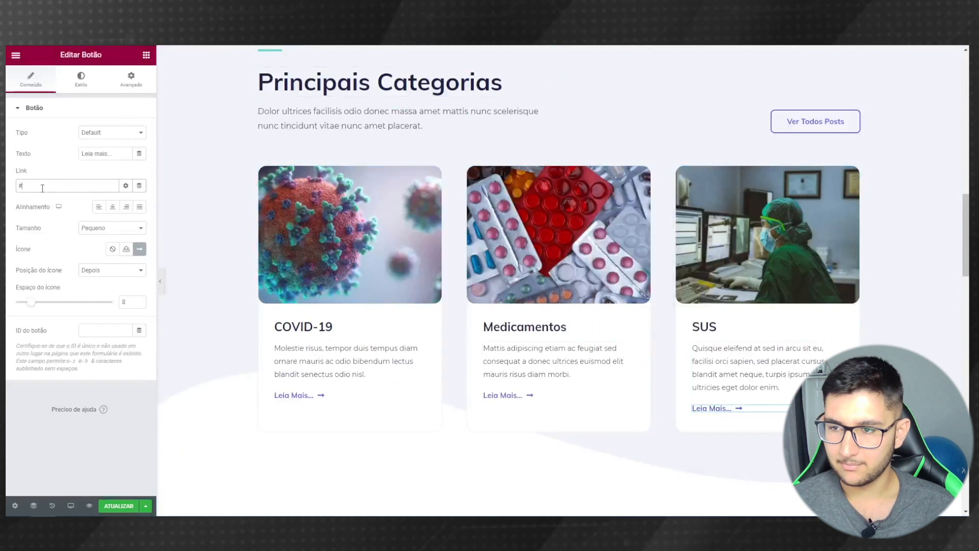
key(ctrl+v)
click(776, 223)
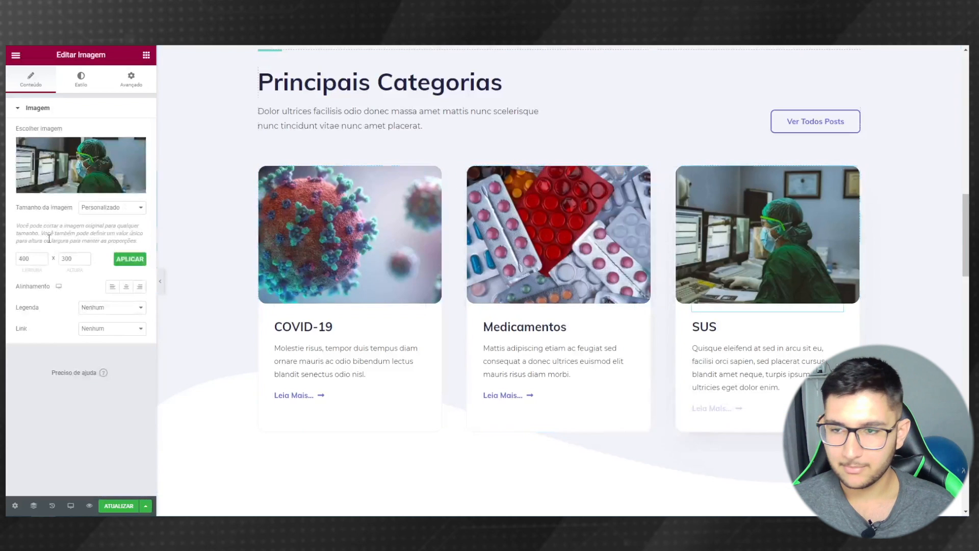
click(102, 329)
click(93, 349)
key(ctrl+v)
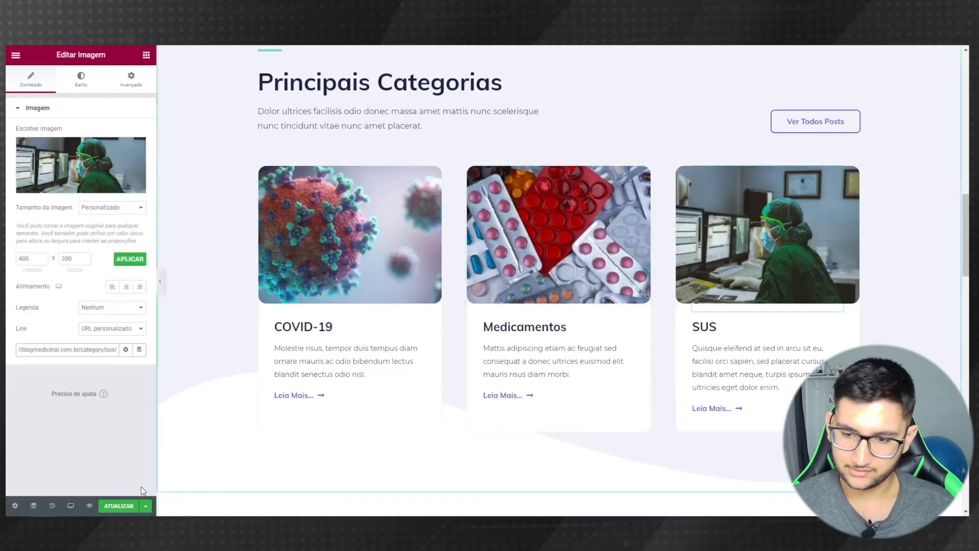
scroll(399, 240, down, 7)
- Select the hero's Sobre Nós button, bring Nossa Equipe into view, and show the widgets list
scroll(398, 243, down, 2)
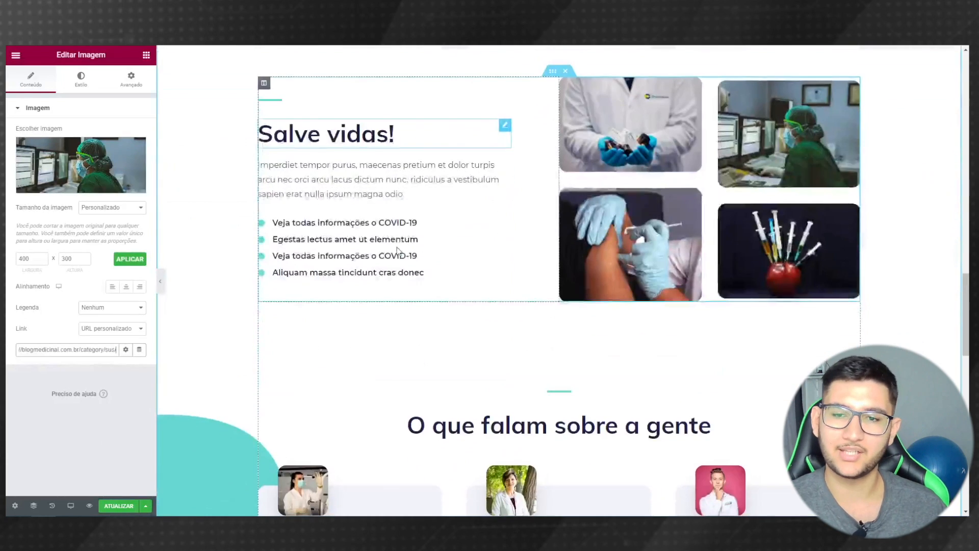
scroll(393, 242, down, 5)
scroll(386, 242, down, 8)
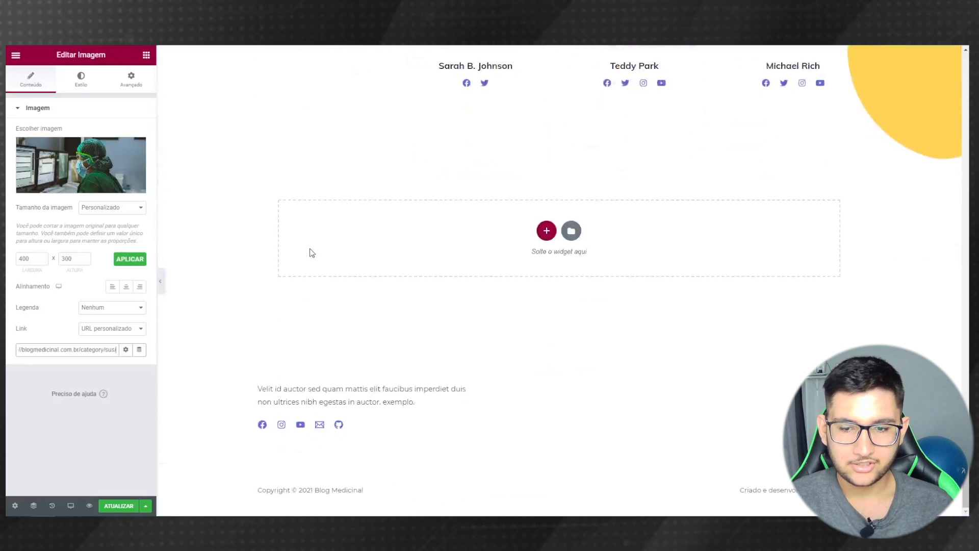
scroll(311, 253, up, 5)
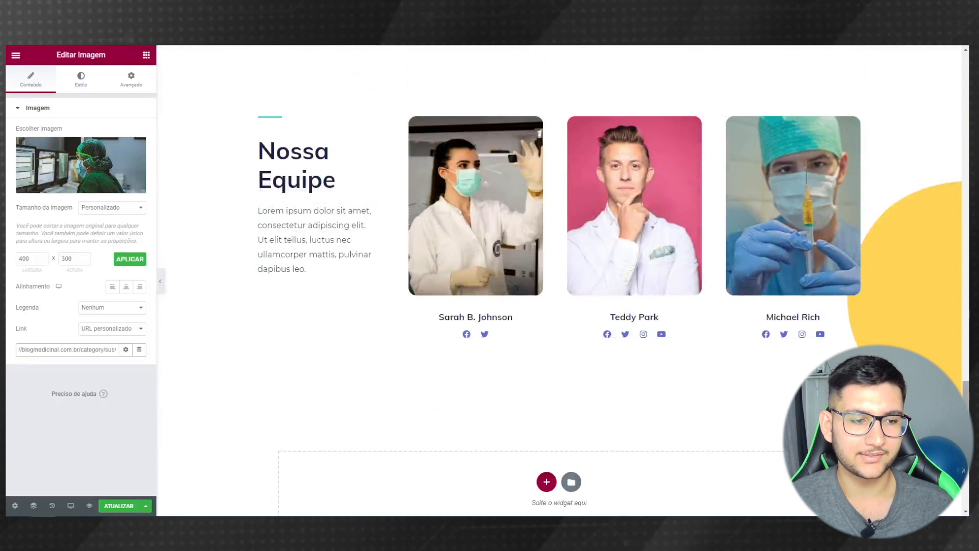
scroll(558, 194, up, 15)
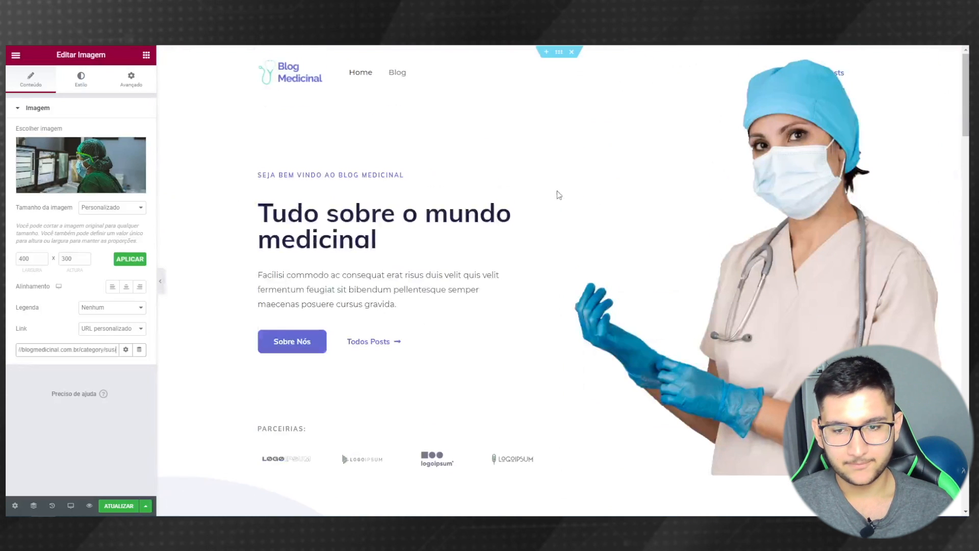
click(292, 348)
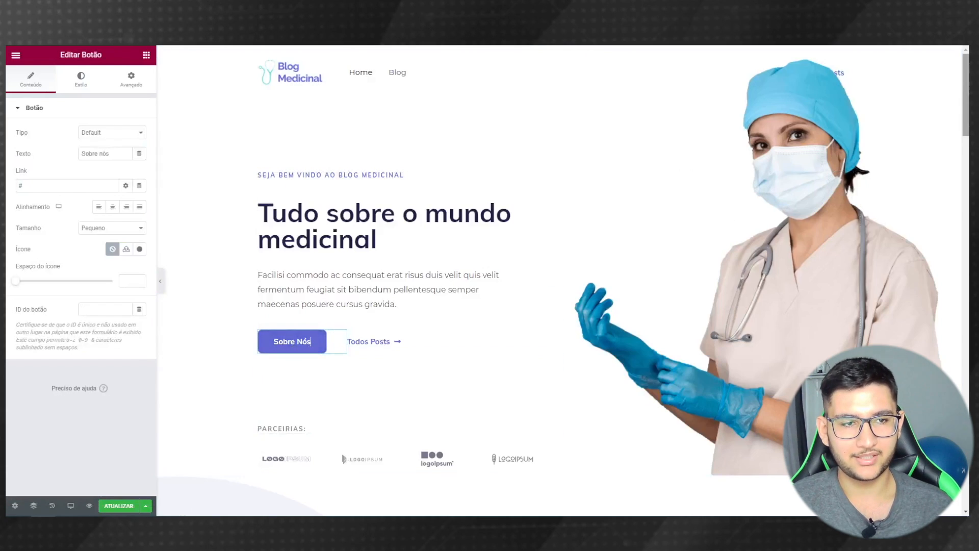
scroll(967, 101, down, 1)
drag(967, 102, 966, 408)
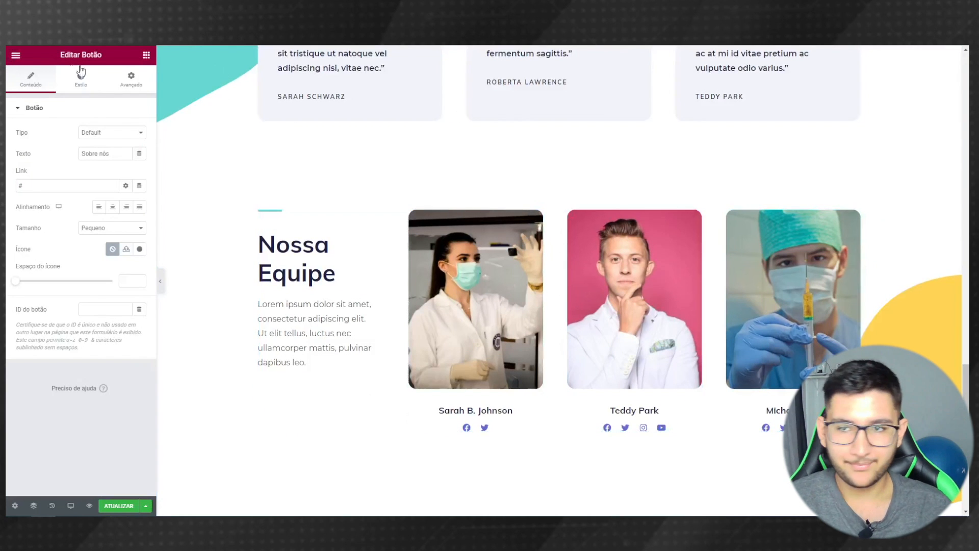
click(146, 56)
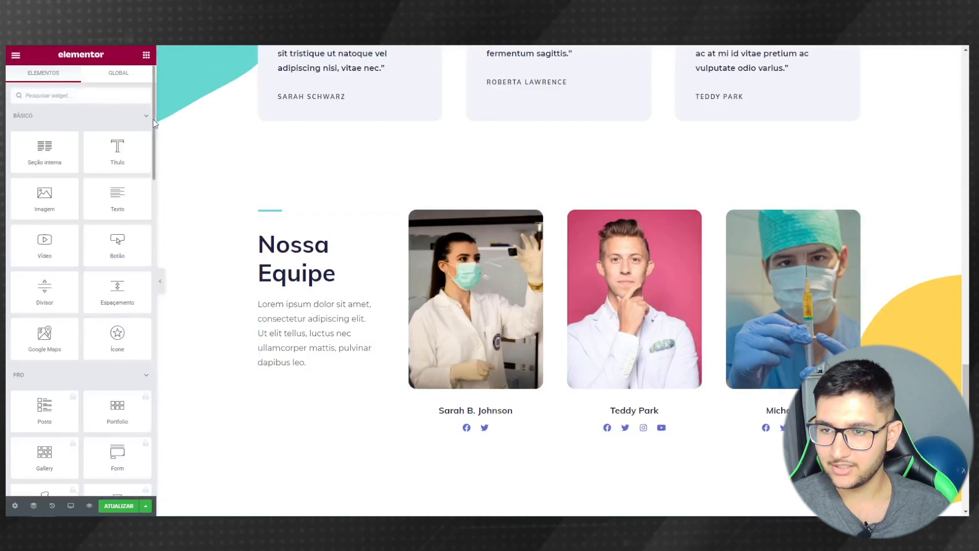
- Place a Menu âncora widget above the Nossa Equipe heading with the ID 'equipe'
scroll(148, 128, down, 10)
scroll(152, 405, down, 9)
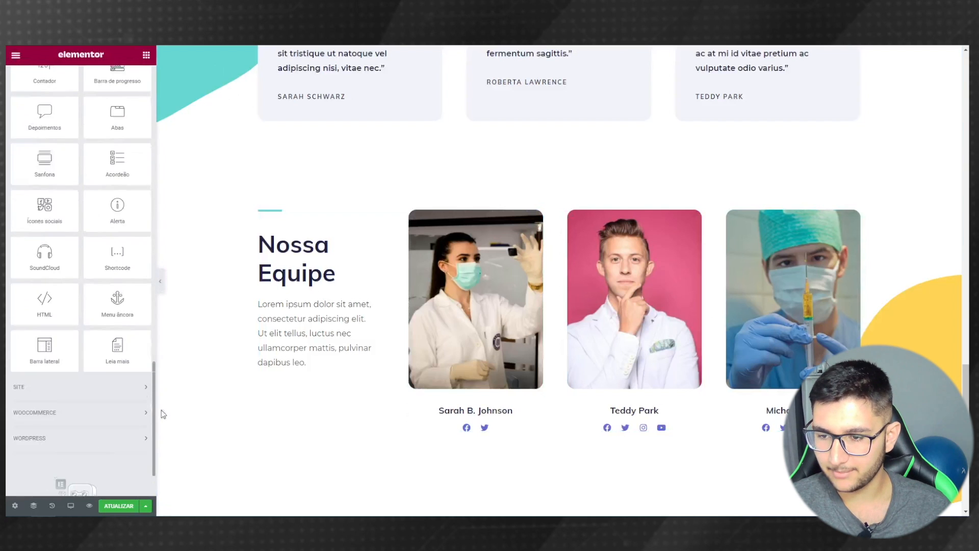
scroll(131, 360, up, 8)
scroll(111, 333, down, 5)
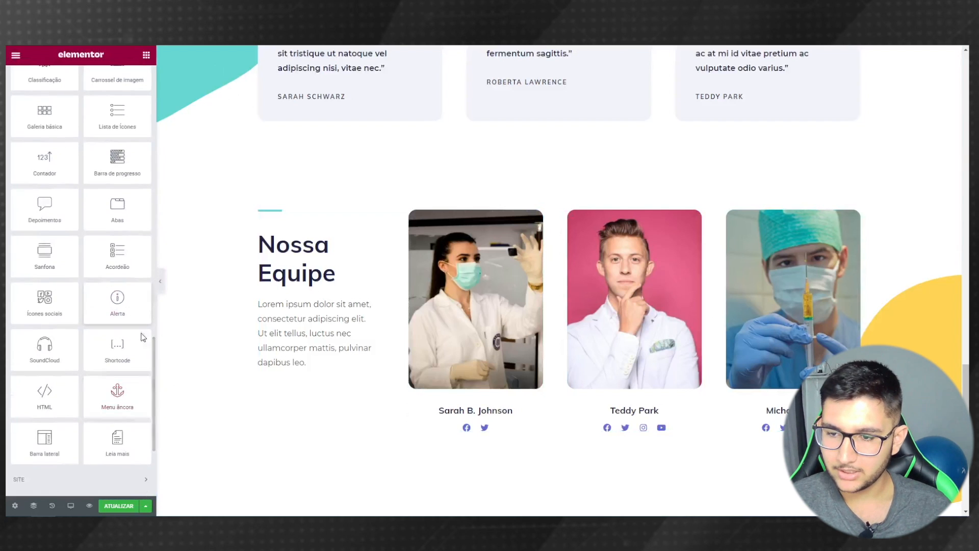
drag(117, 404, 274, 218)
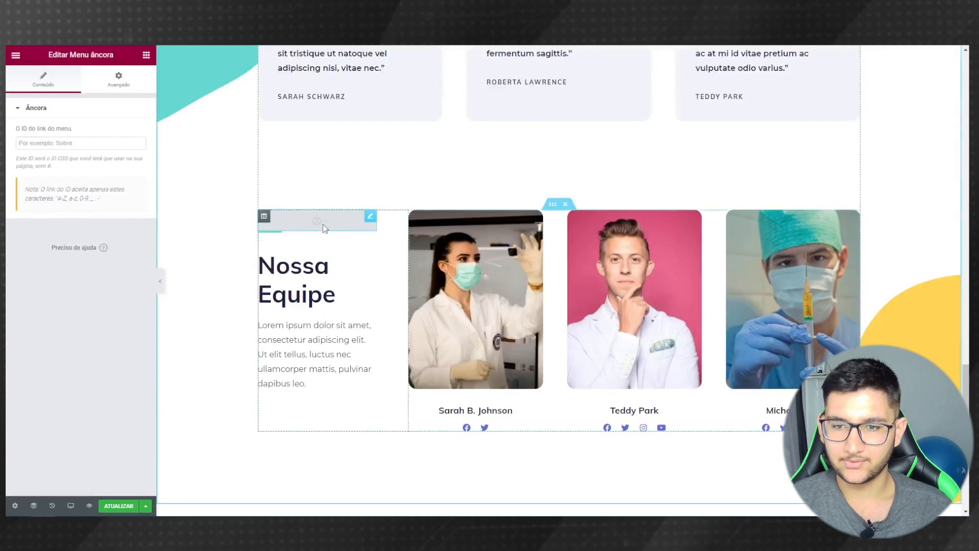
click(72, 145)
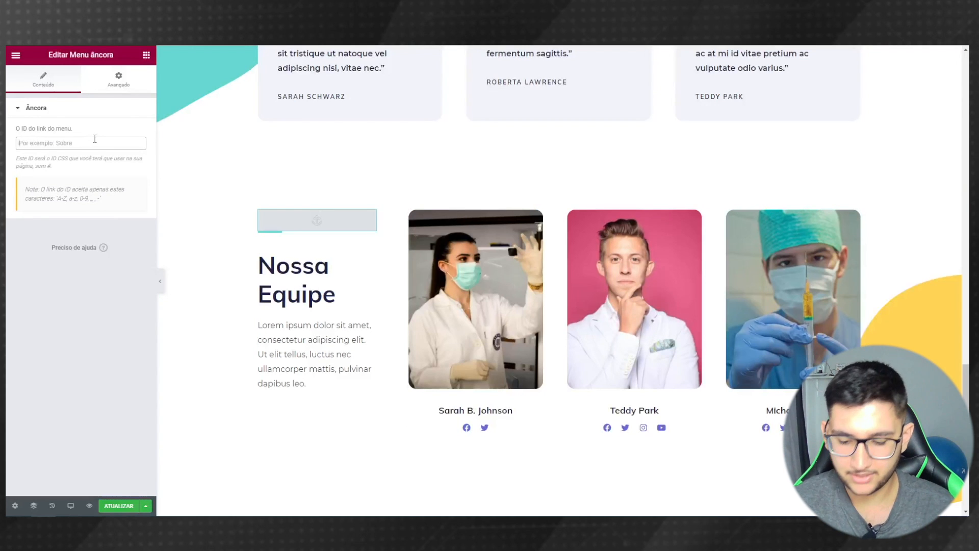
text(equip)
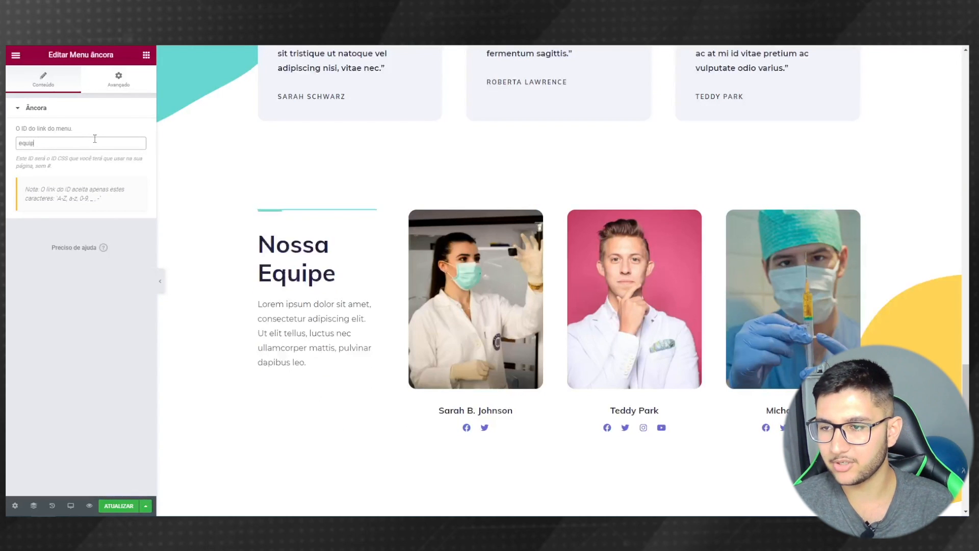
text(e)
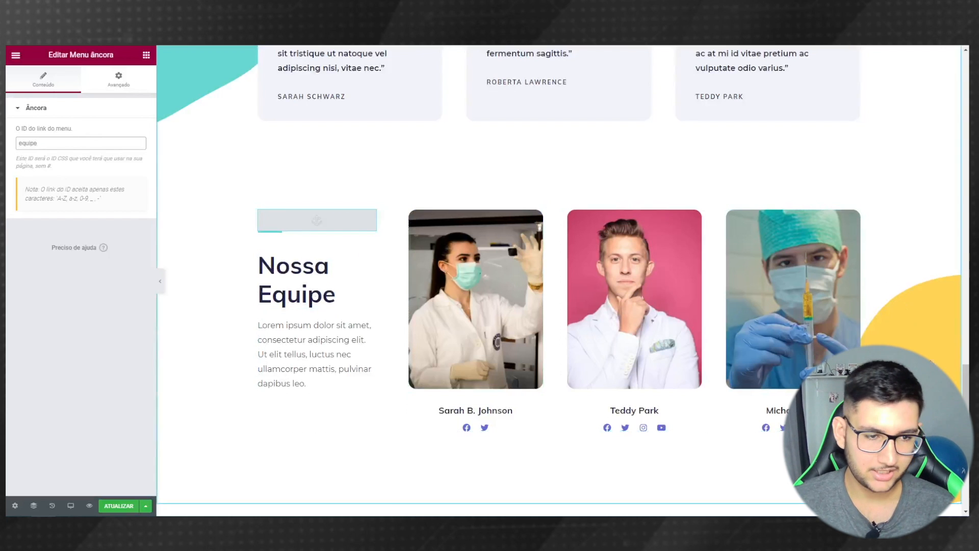
scroll(354, 339, up, 15)
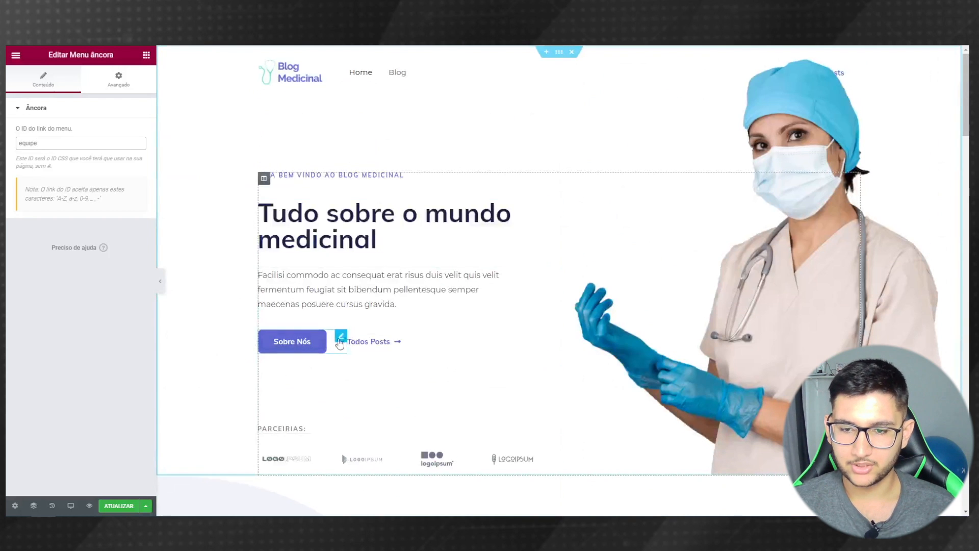
- Set the Sobre Nós button's link to #equipe and save the page with ATUALIZAR
click(338, 341)
click(48, 188)
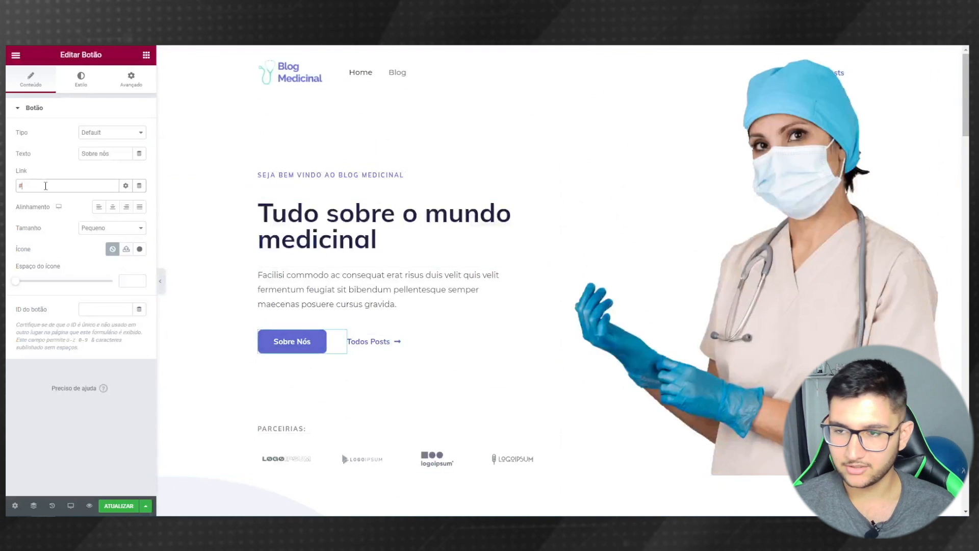
text(#)
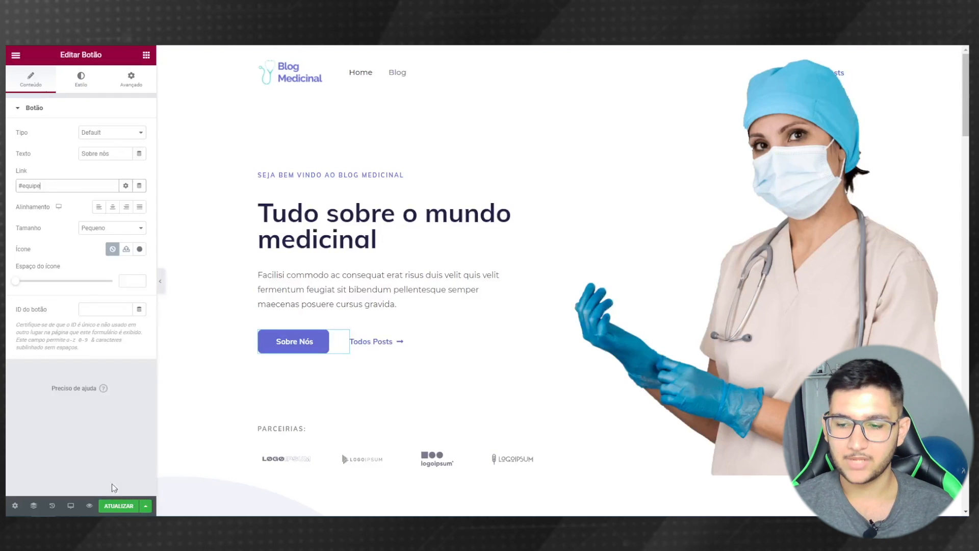
click(123, 504)
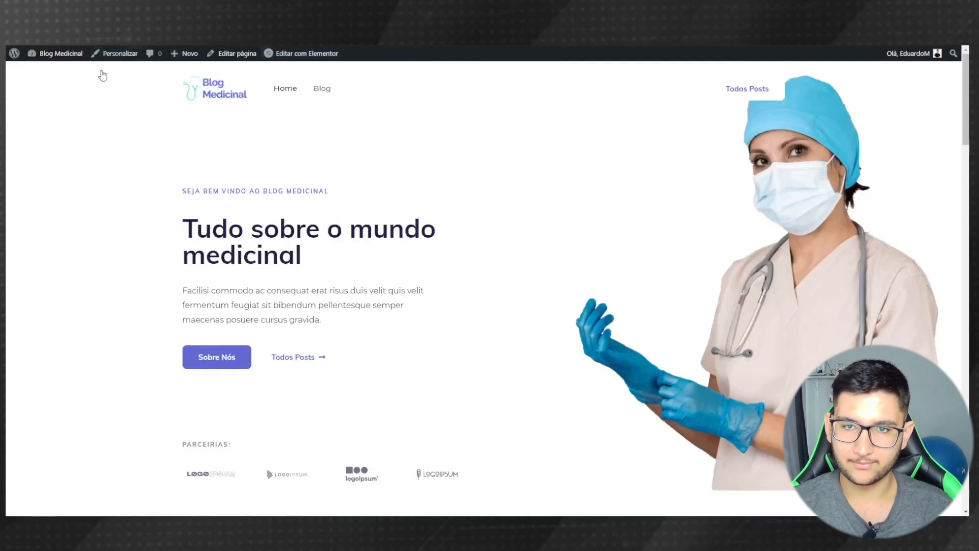
click(214, 361)
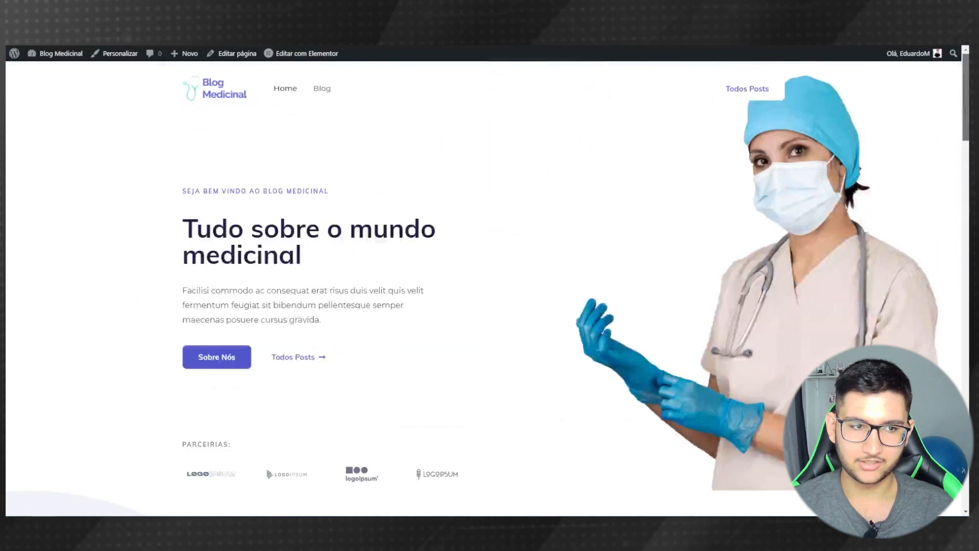
click(307, 360)
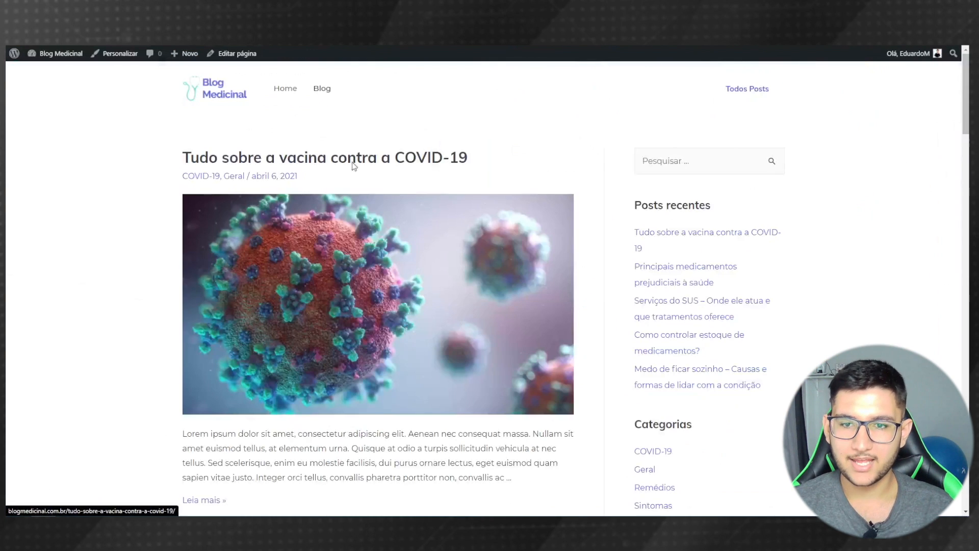
click(278, 95)
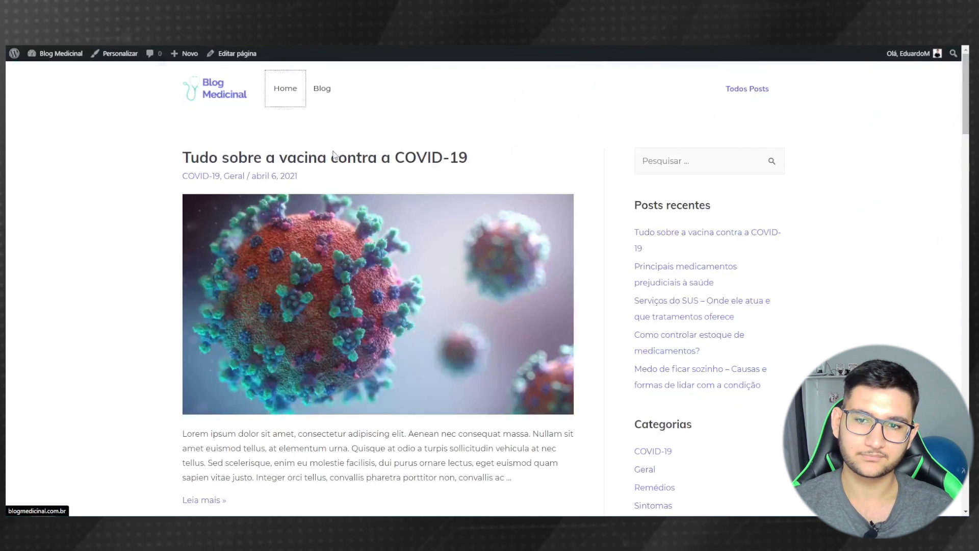
scroll(402, 254, down, 5)
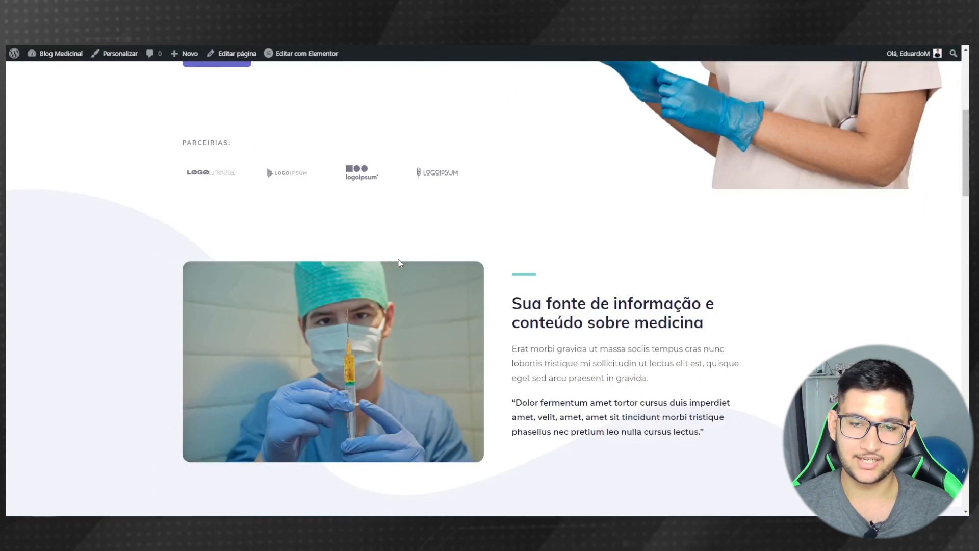
scroll(251, 215, up, 3)
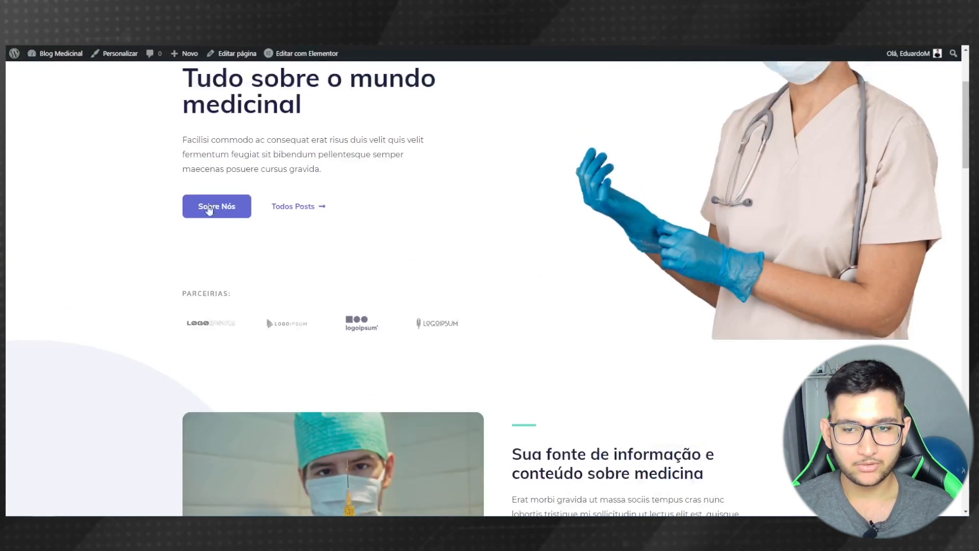
click(209, 329)
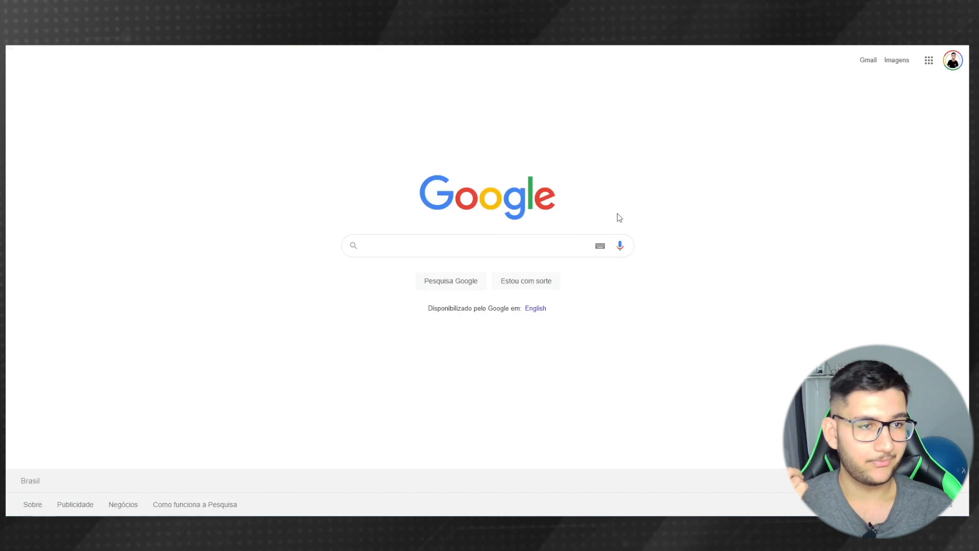
key(alt+Left)
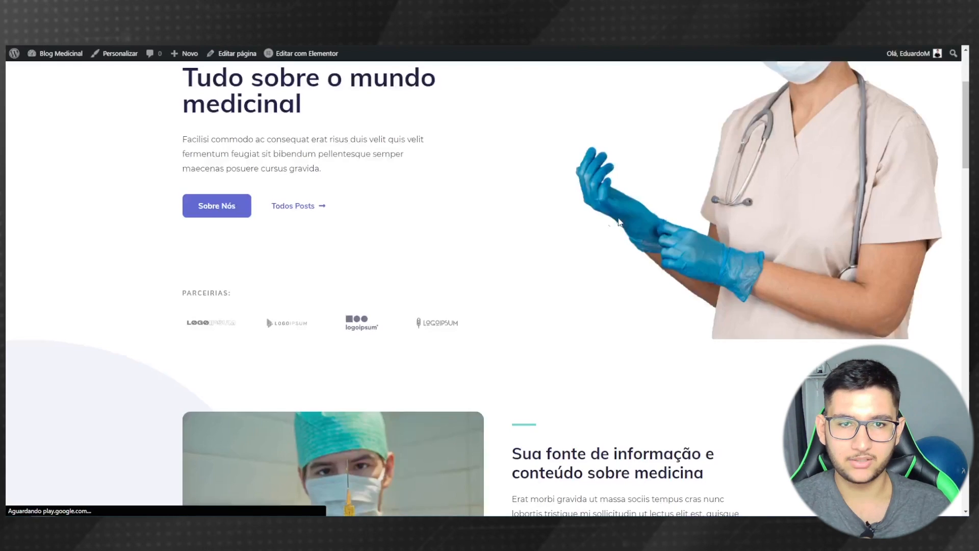
scroll(306, 254, down, 2)
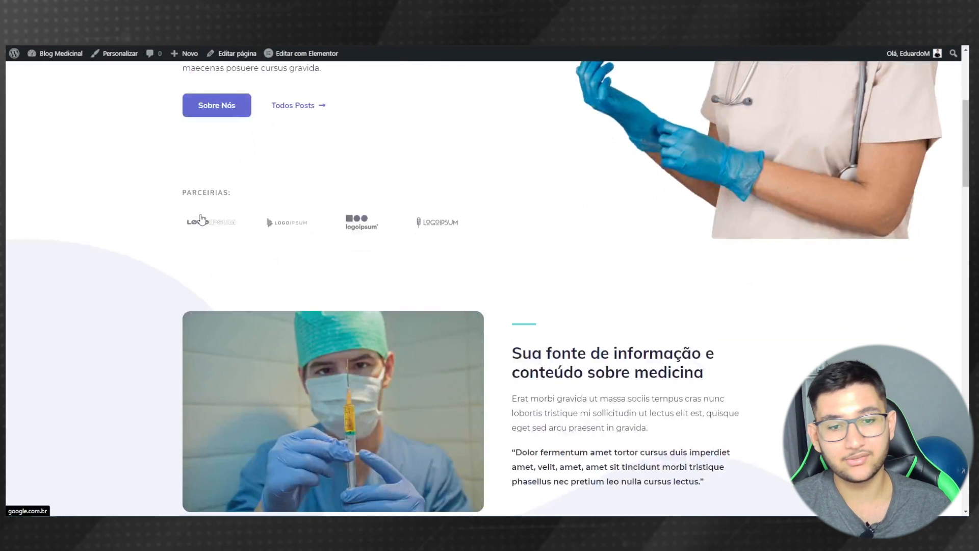
scroll(202, 219, down, 9)
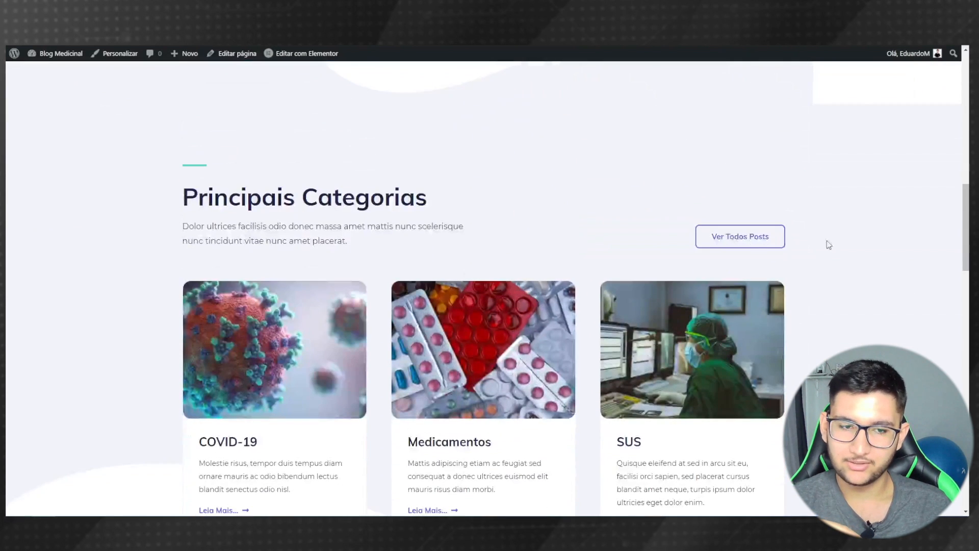
click(720, 238)
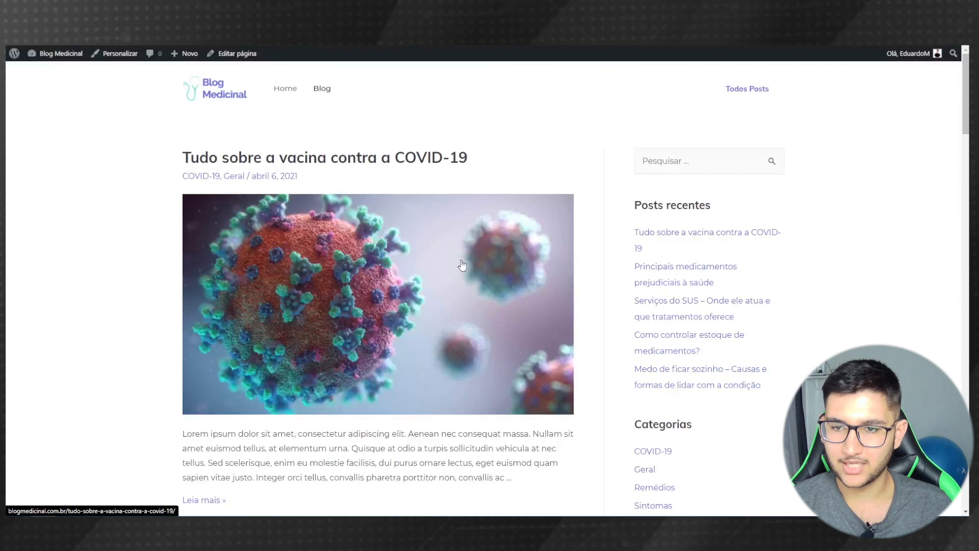
key(alt+Left)
scroll(408, 271, down, 4)
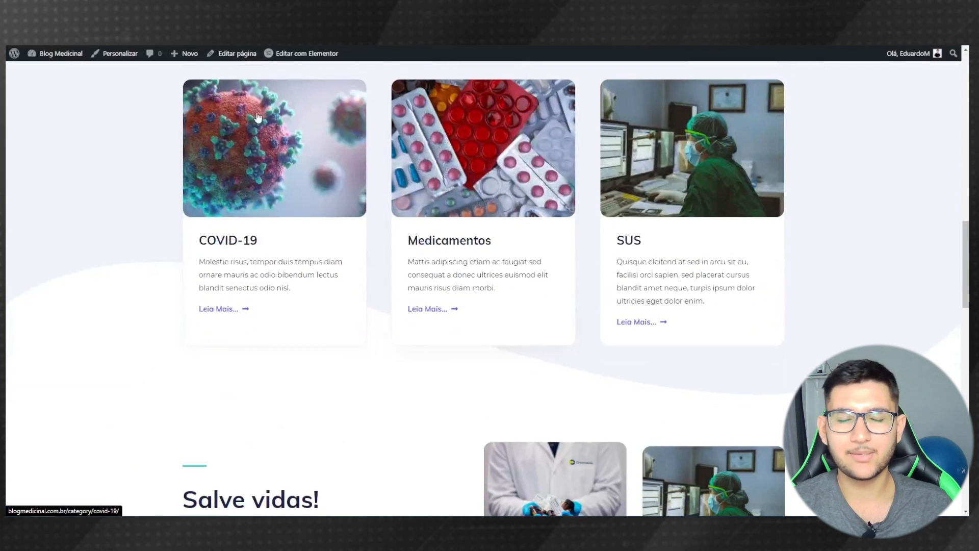
- Go to the live COVID-19 category archive and scroll through its posts
click(262, 147)
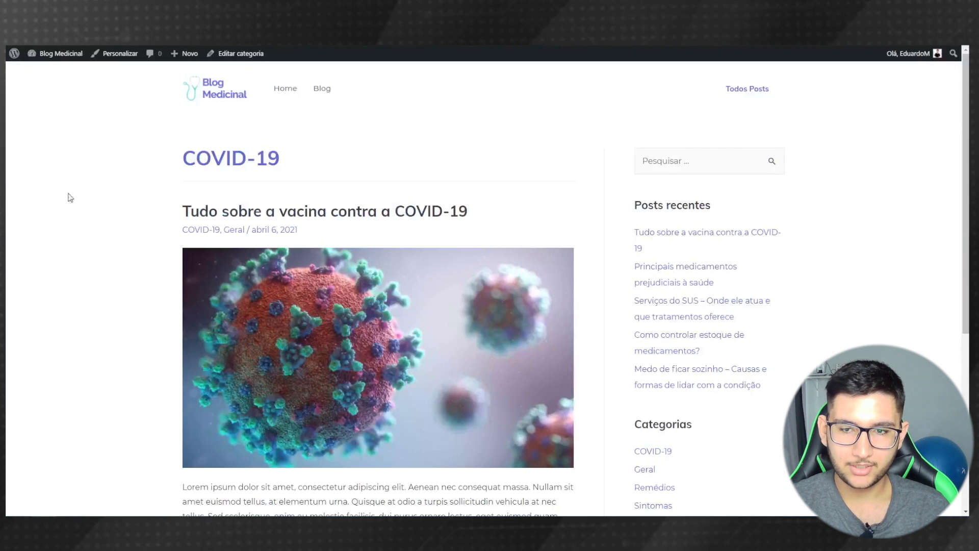
scroll(51, 281, down, 5)
scroll(81, 275, up, 5)
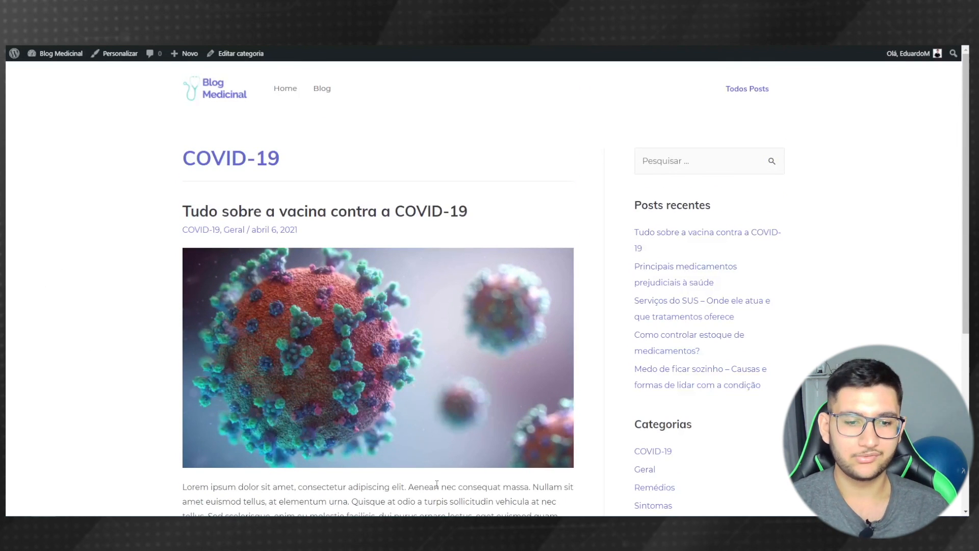
scroll(573, 258, down, 5)
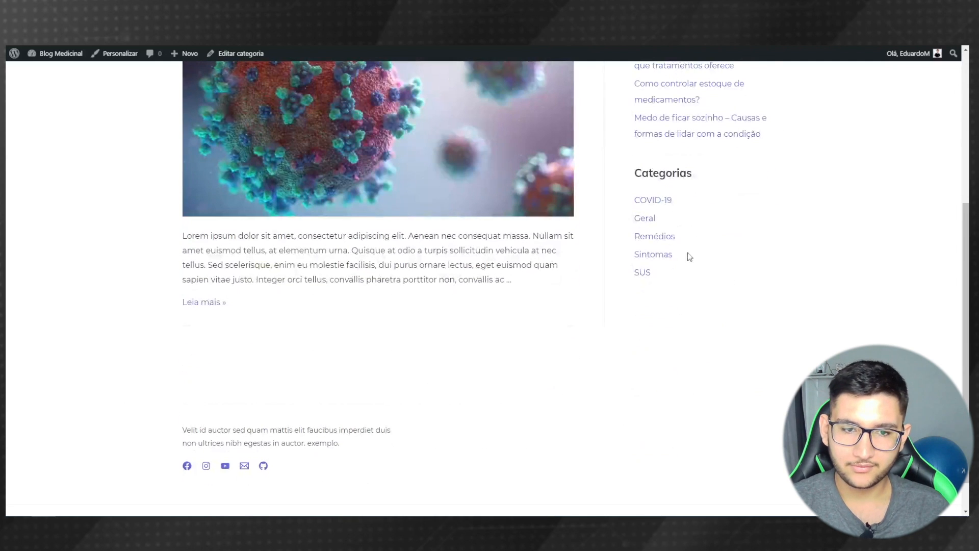
scroll(662, 316, down, 1)
scroll(575, 212, up, 1)
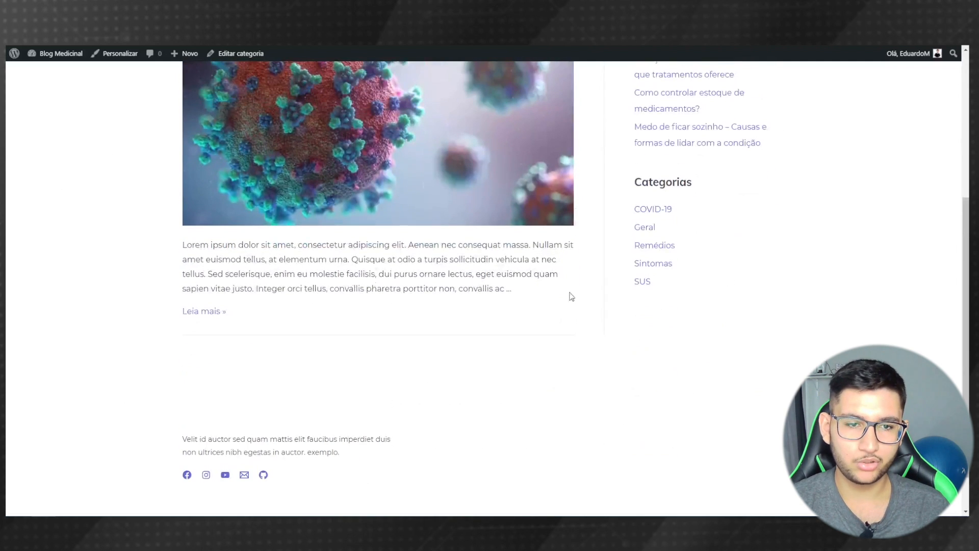
scroll(857, 283, up, 2)
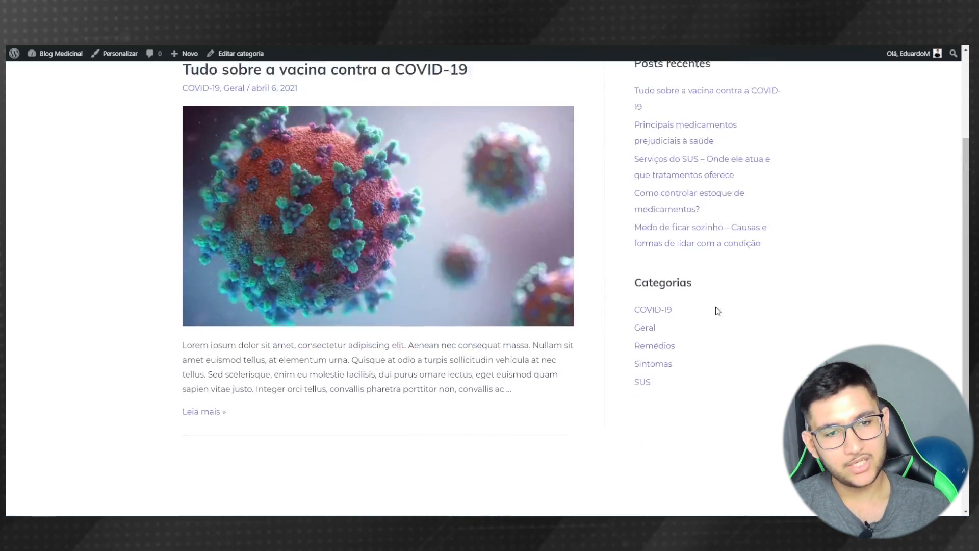
- Switch to the Remédios category archive from the sidebar Categorias list and browse it
click(648, 346)
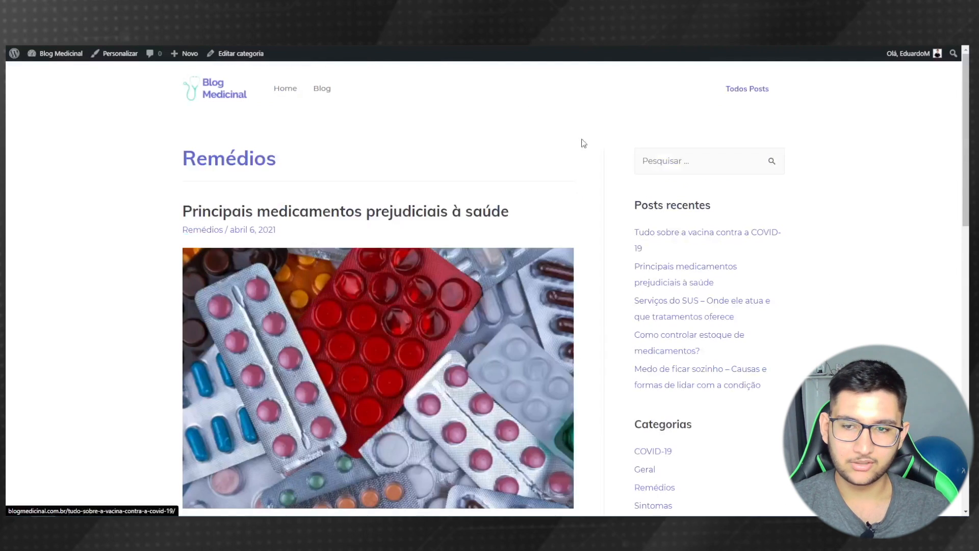
scroll(460, 245, down, 2)
scroll(461, 245, down, 8)
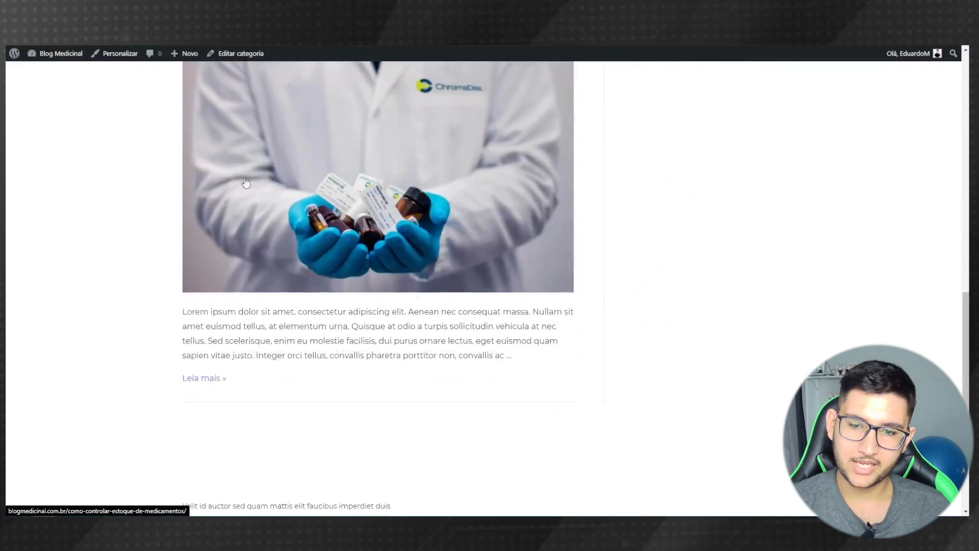
scroll(224, 128, up, 6)
scroll(237, 160, up, 5)
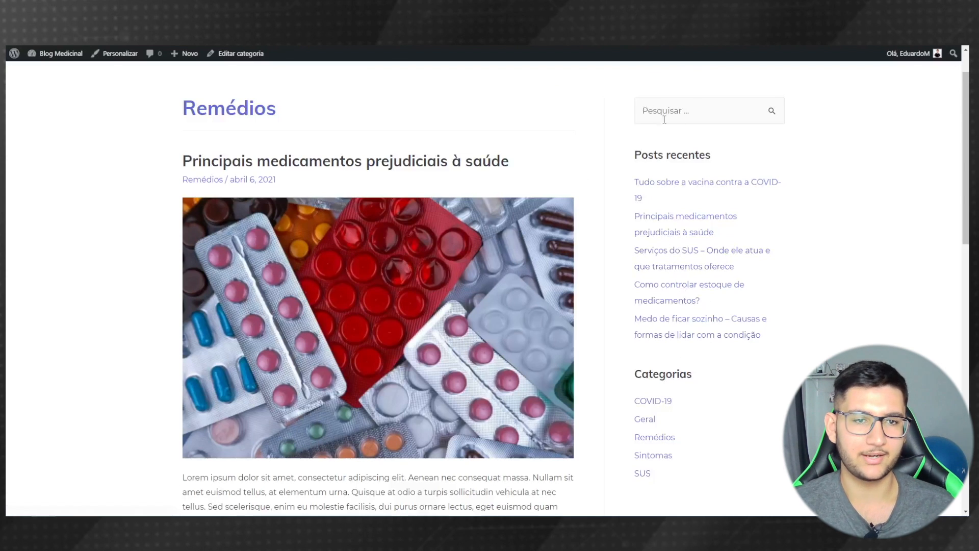
- Search the live blog for 'covid-19' using the sidebar Pesquisar box
click(679, 118)
text(cob)
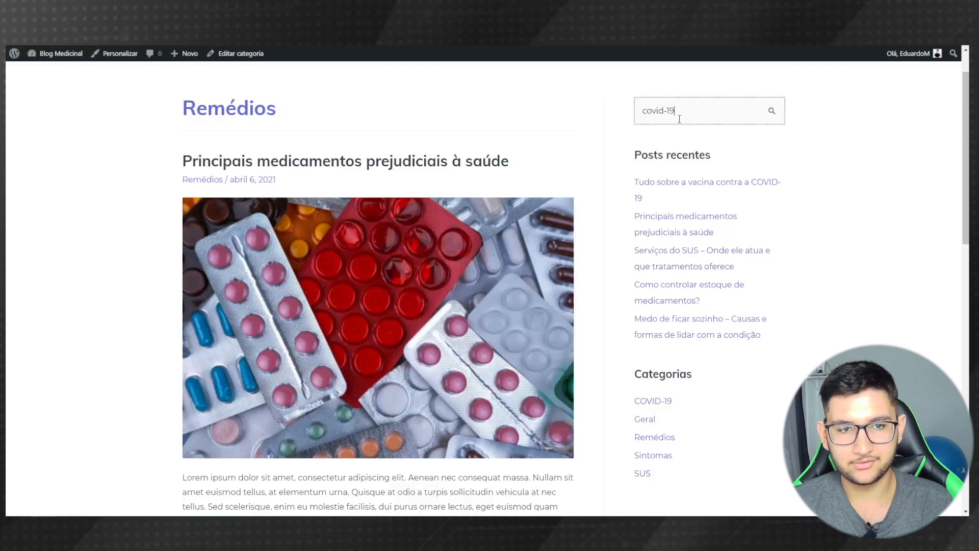
text(id-19)
key(Return)
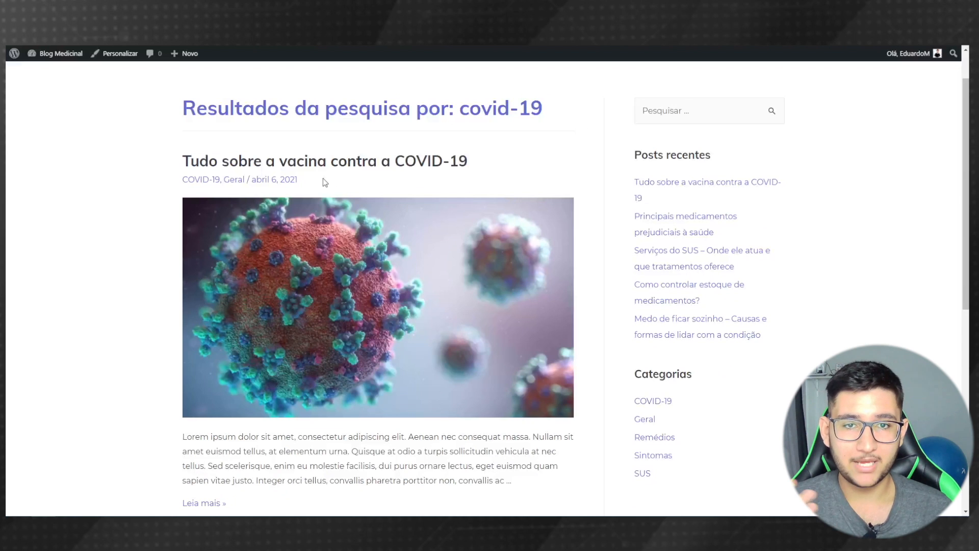
scroll(489, 286, down, 1)
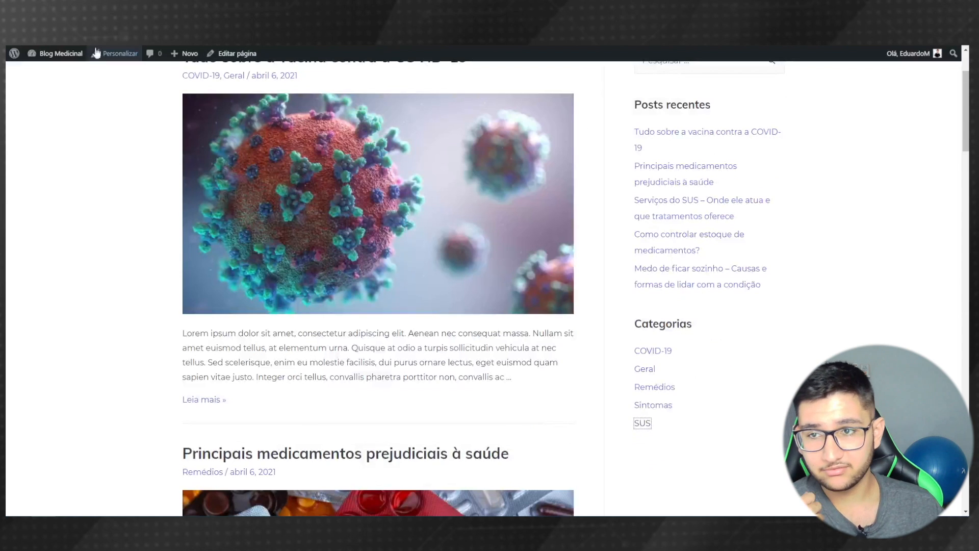
- Visit the live Blog Medicinal homepage from the admin bar and scroll through it
click(67, 54)
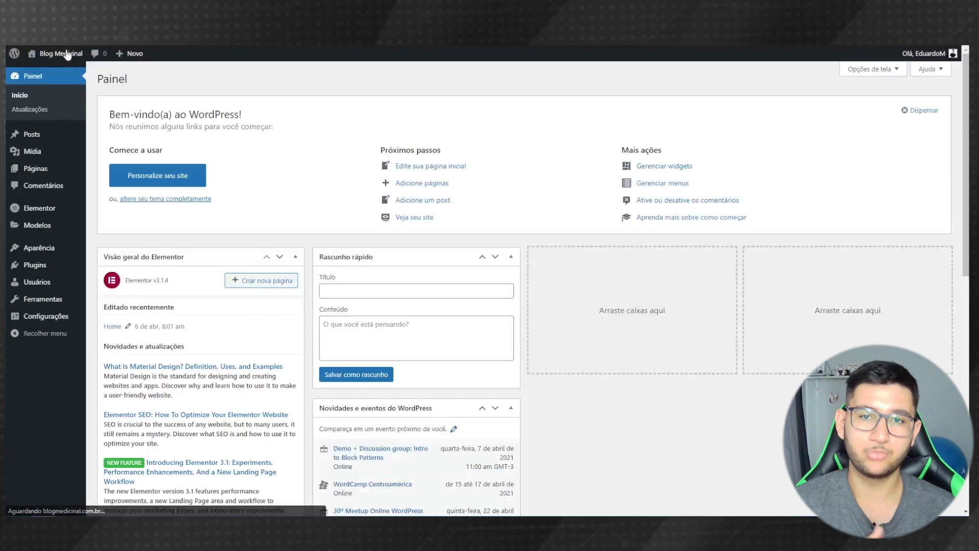
click(66, 54)
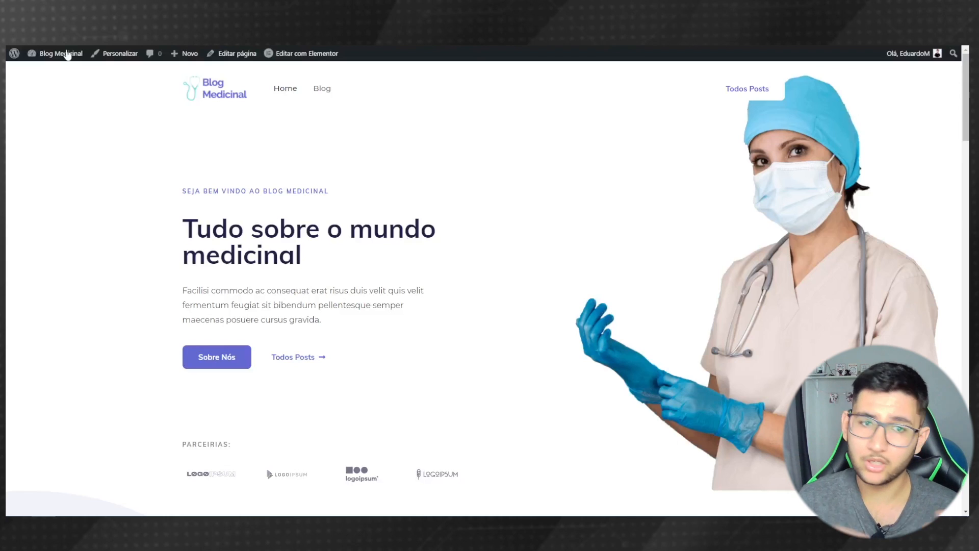
scroll(74, 186, down, 10)
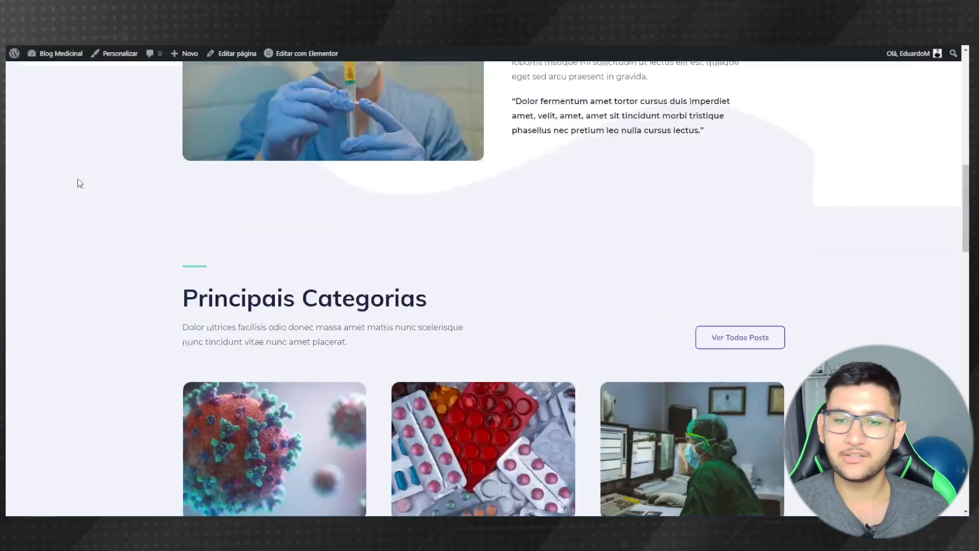
scroll(77, 179, down, 15)
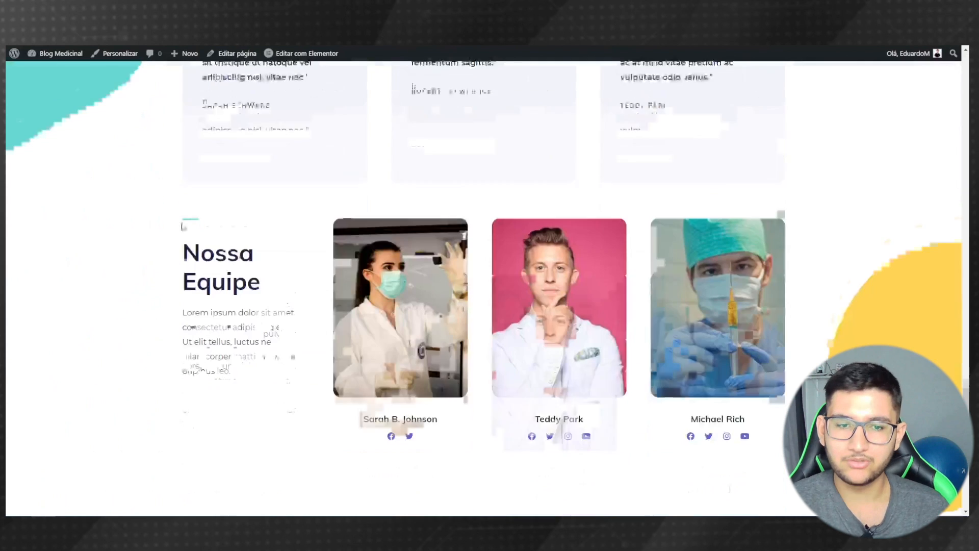
drag(965, 414, 947, 65)
mouse_move(946, 64)
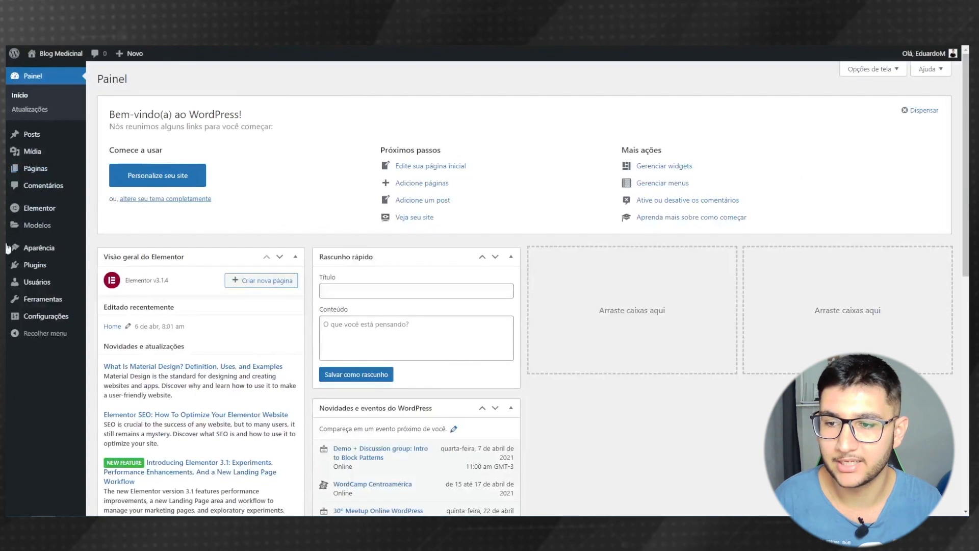
- Find Really Simple SSL in the plugin directory, install it and activate it
mouse_move(36, 269)
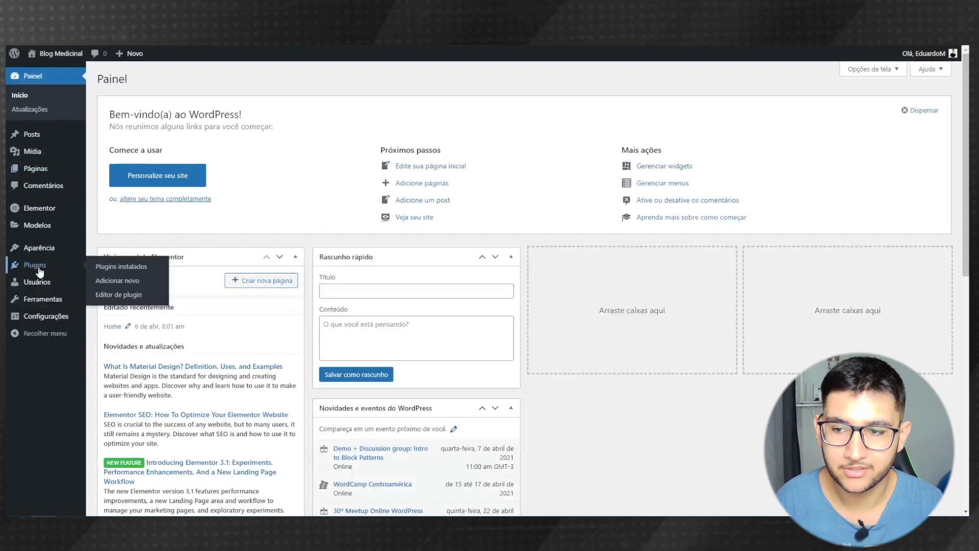
click(121, 287)
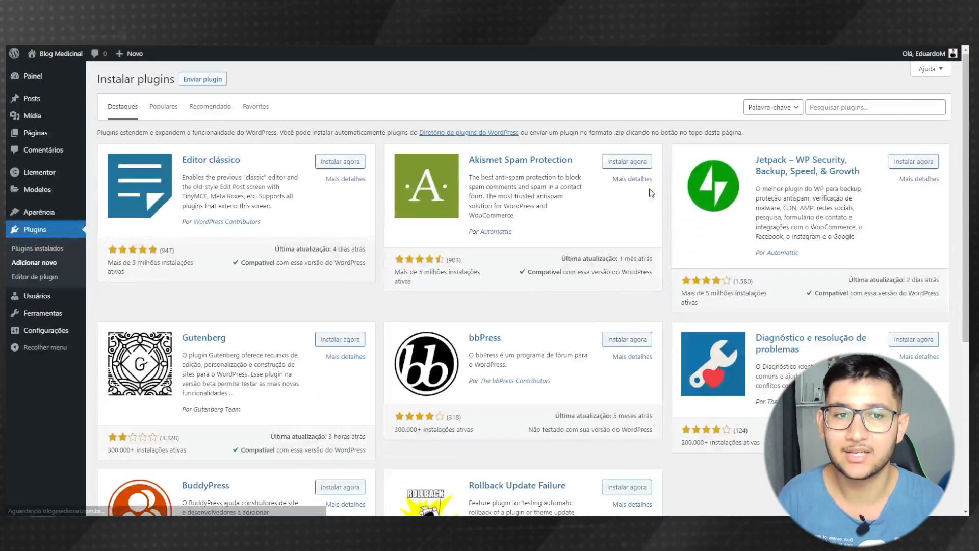
click(861, 107)
text(simple ssl)
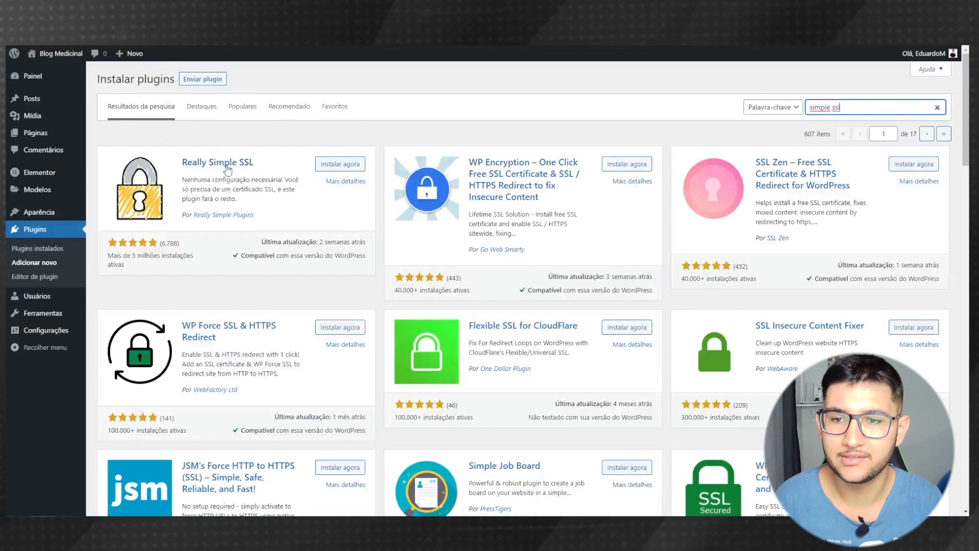
click(341, 165)
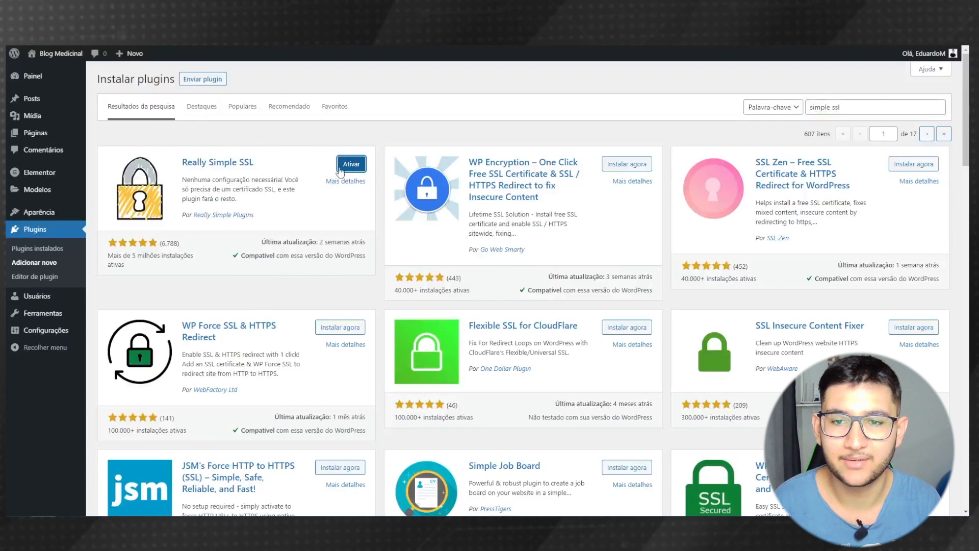
click(346, 170)
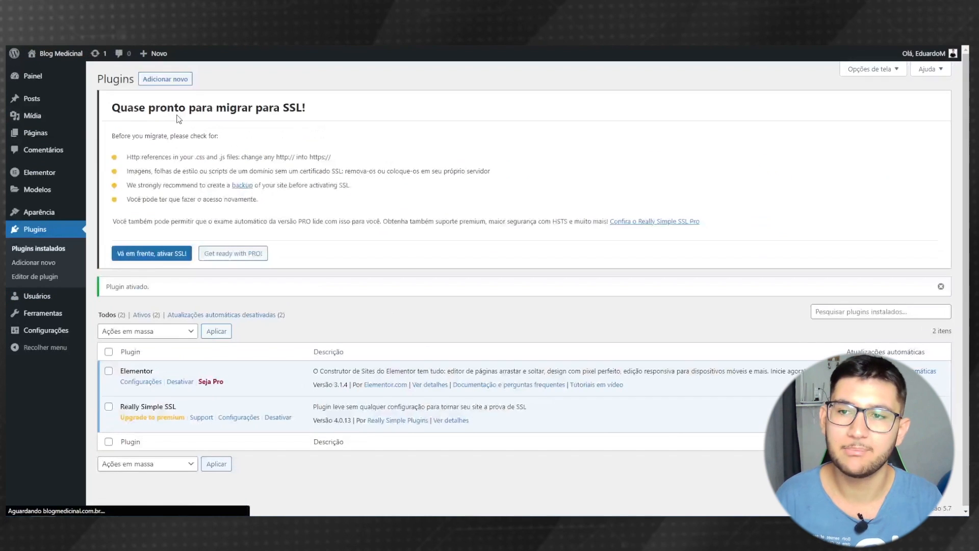
- Activate SSL site-wide, sign back in, and visit the live Blog Medicinal site over HTTPS
scroll(239, 243, down, 1)
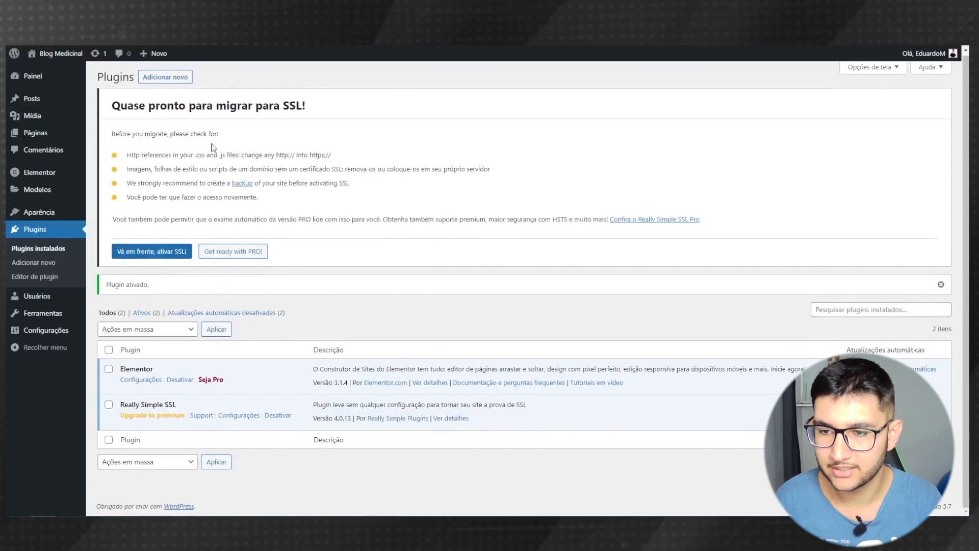
click(151, 255)
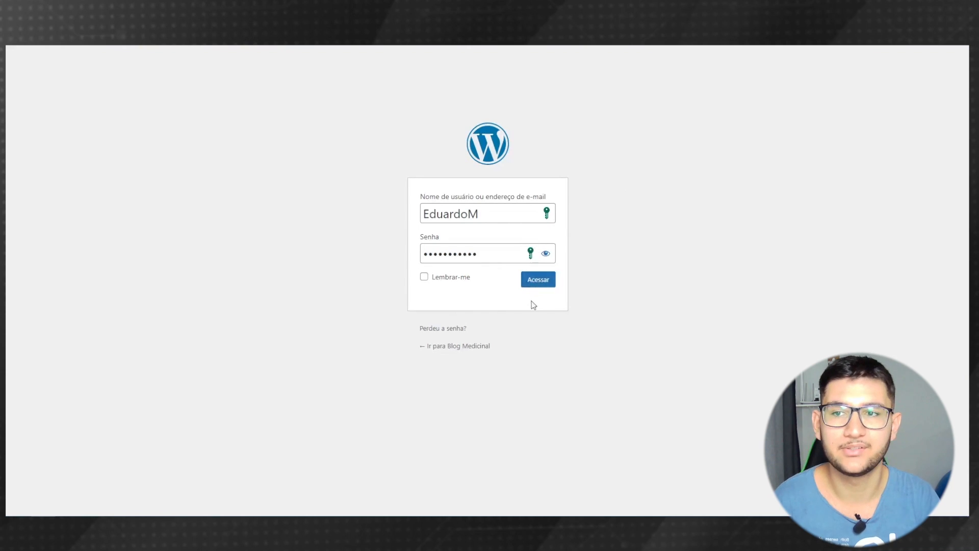
click(541, 284)
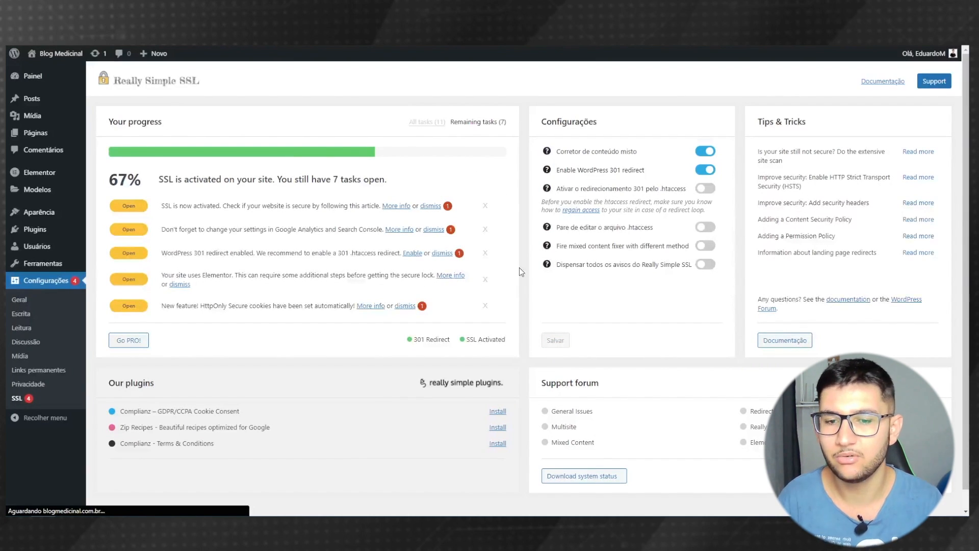
mouse_move(60, 53)
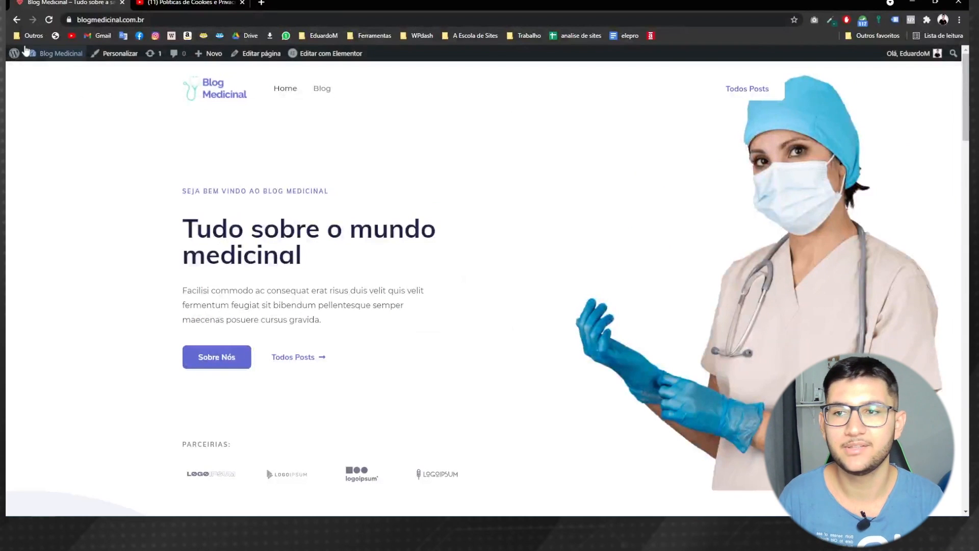
click(68, 19)
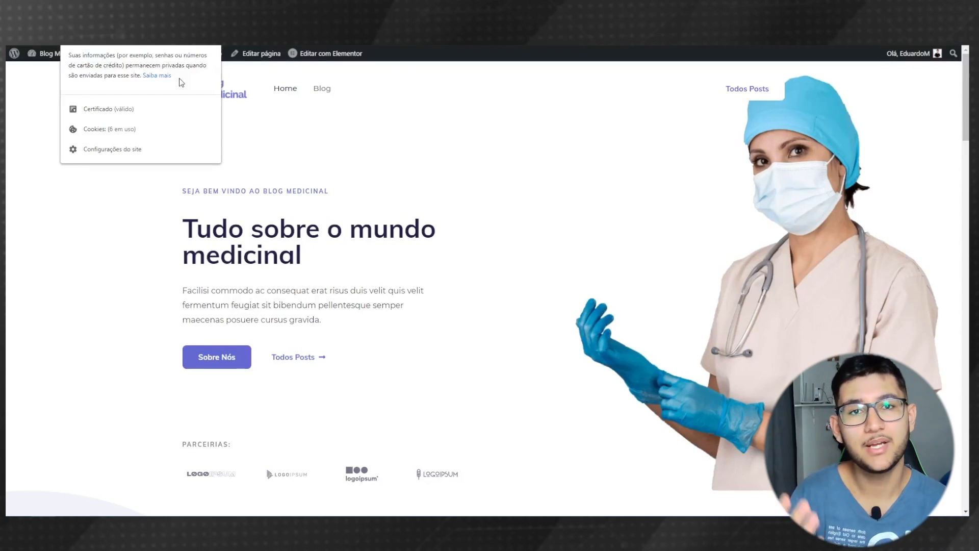
click(307, 144)
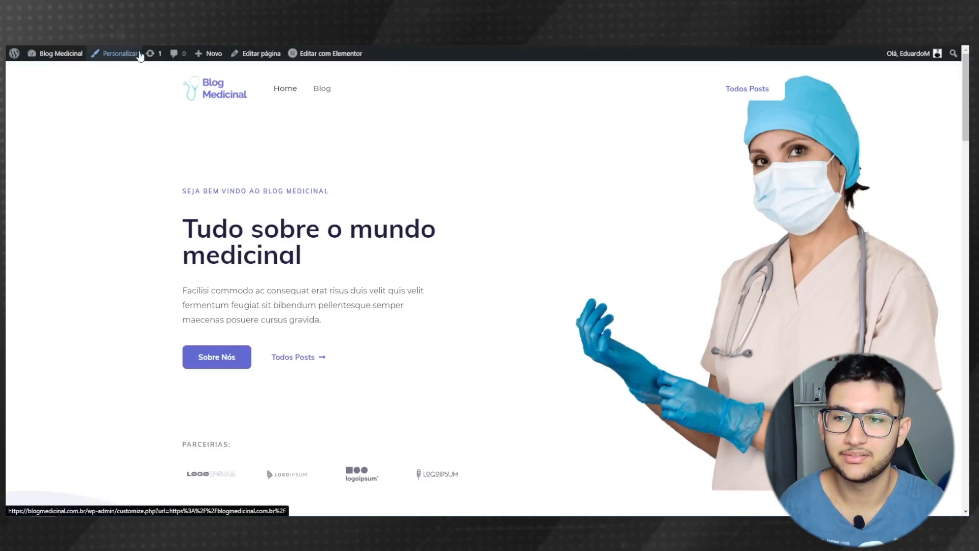
- Open the transparent header's DESIGN options in the Customizer's header builder
click(115, 60)
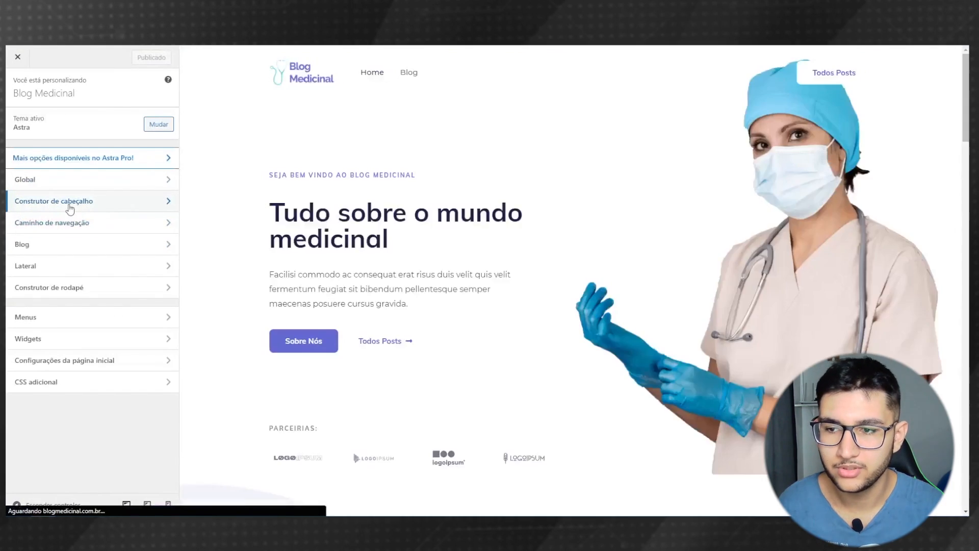
click(85, 204)
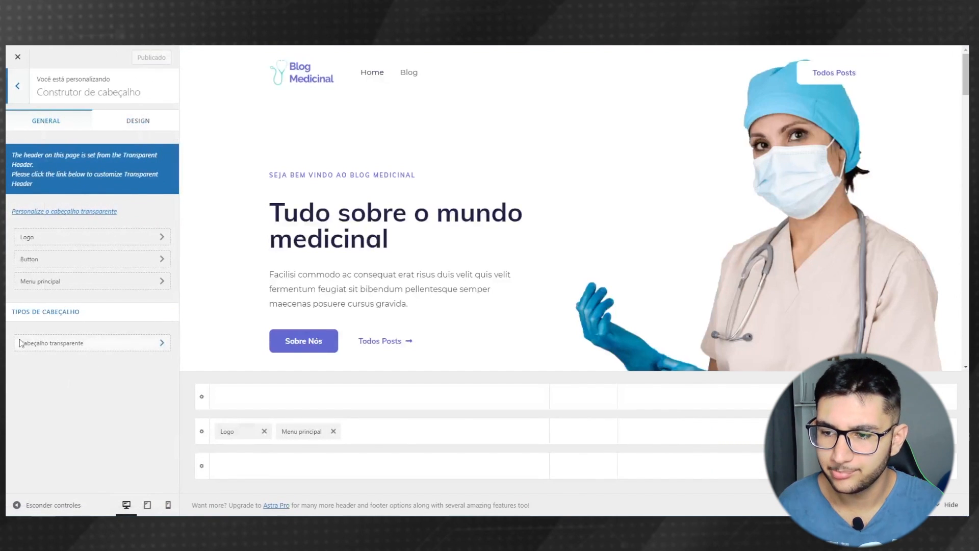
click(101, 342)
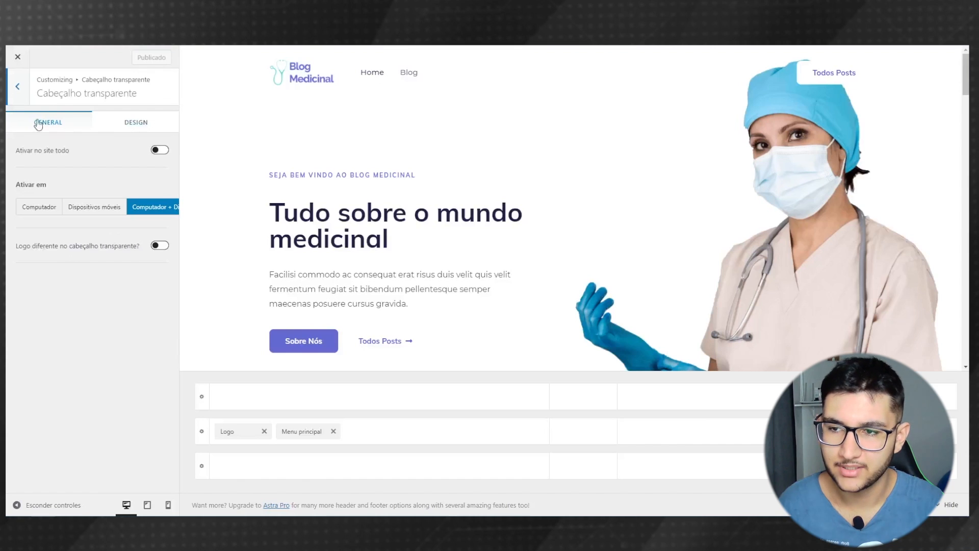
click(141, 125)
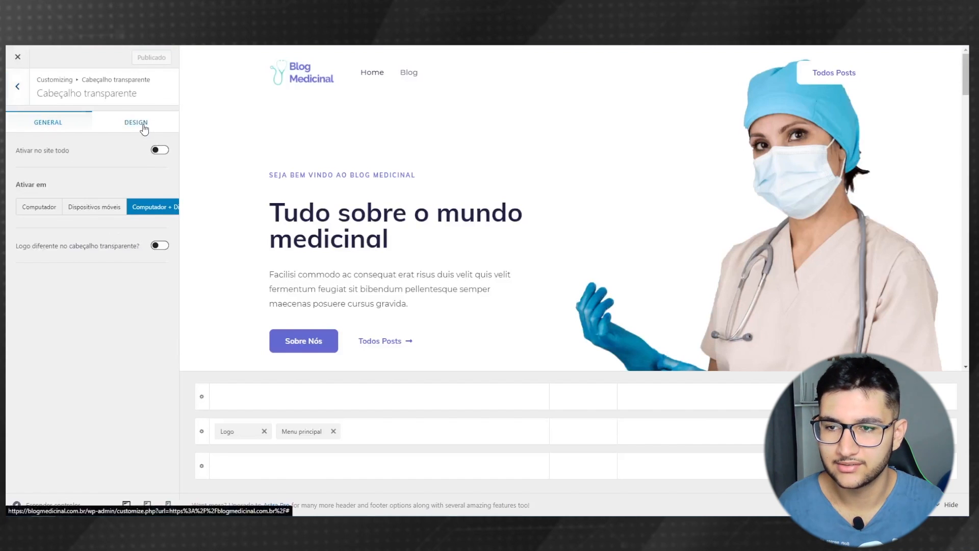
scroll(51, 316, down, 10)
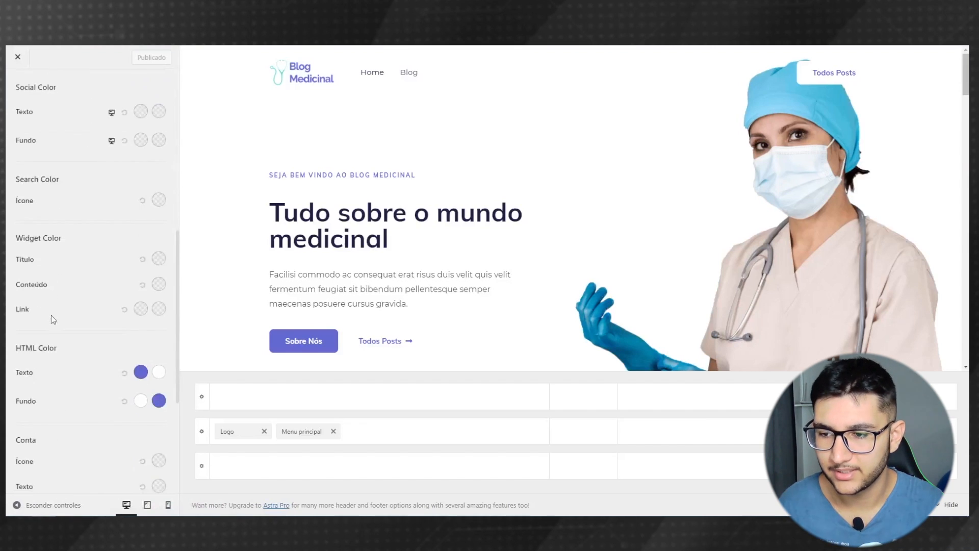
scroll(22, 309, down, 3)
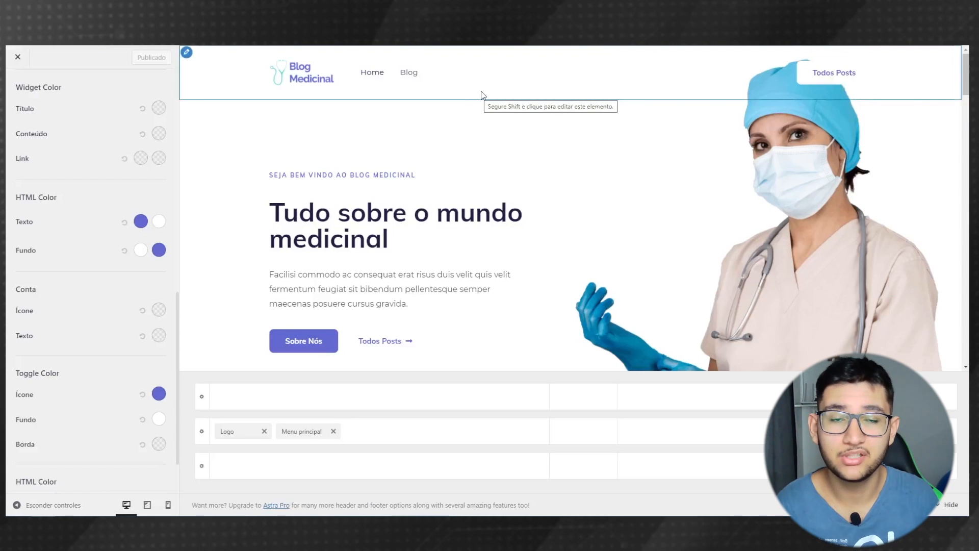
- Load the blog page in the preview and paste a new HTML Fundo hover colour
click(409, 75)
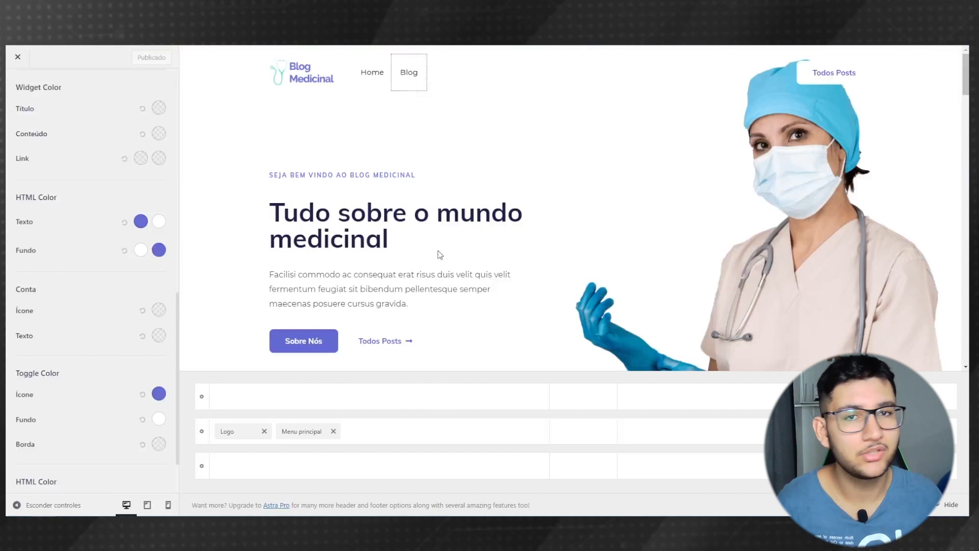
click(158, 250)
triple_click(56, 399)
text(#6369d1)
click(90, 240)
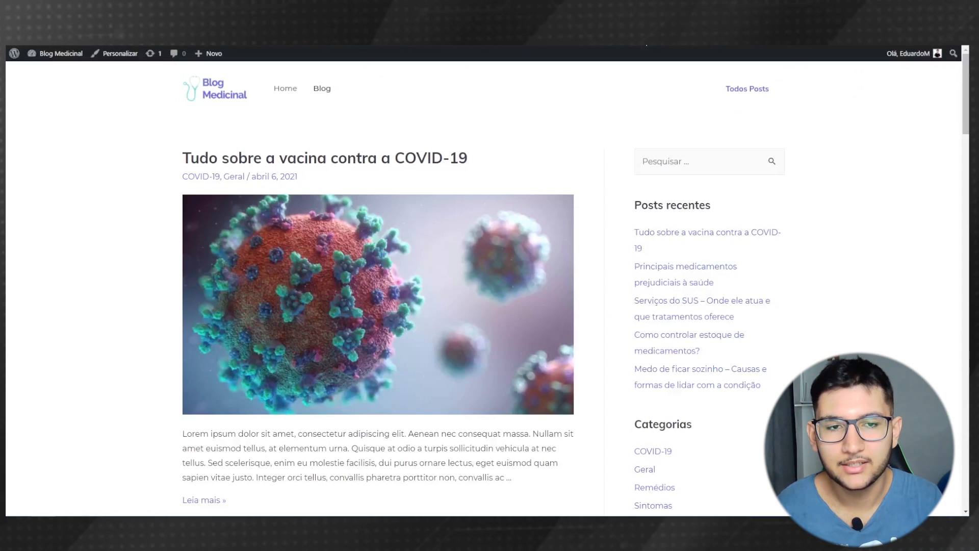
- Return to the homepage, then view the Privacy Policy page from Páginas and scroll through it
click(281, 96)
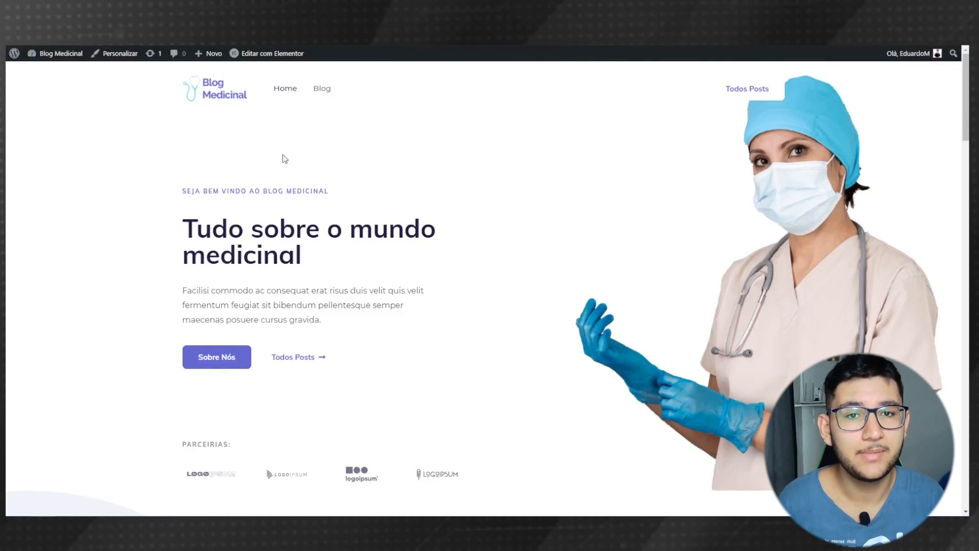
mouse_move(47, 56)
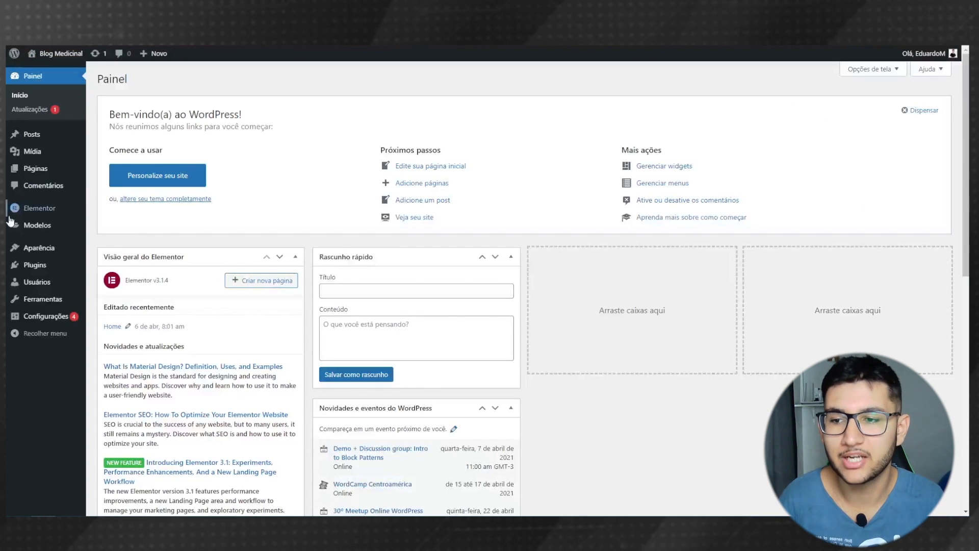
click(32, 170)
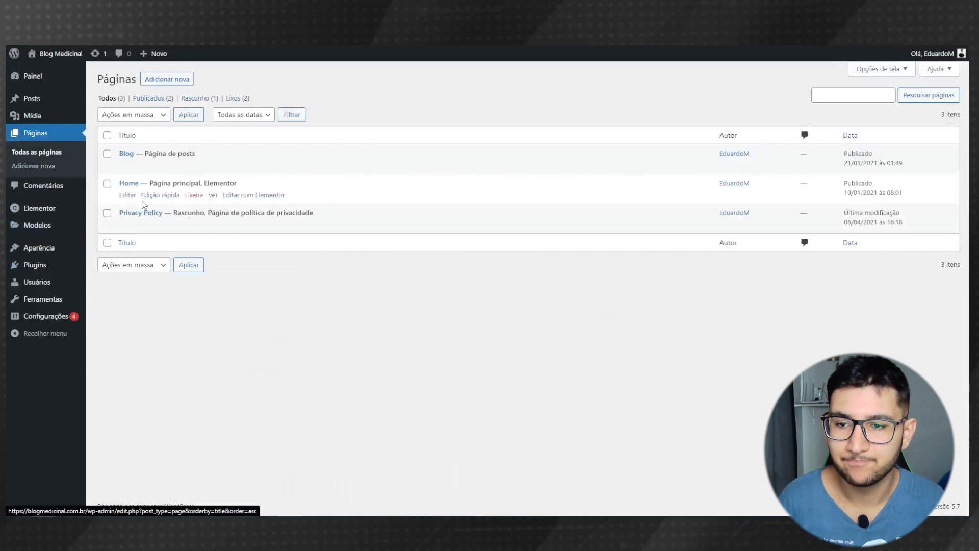
click(228, 227)
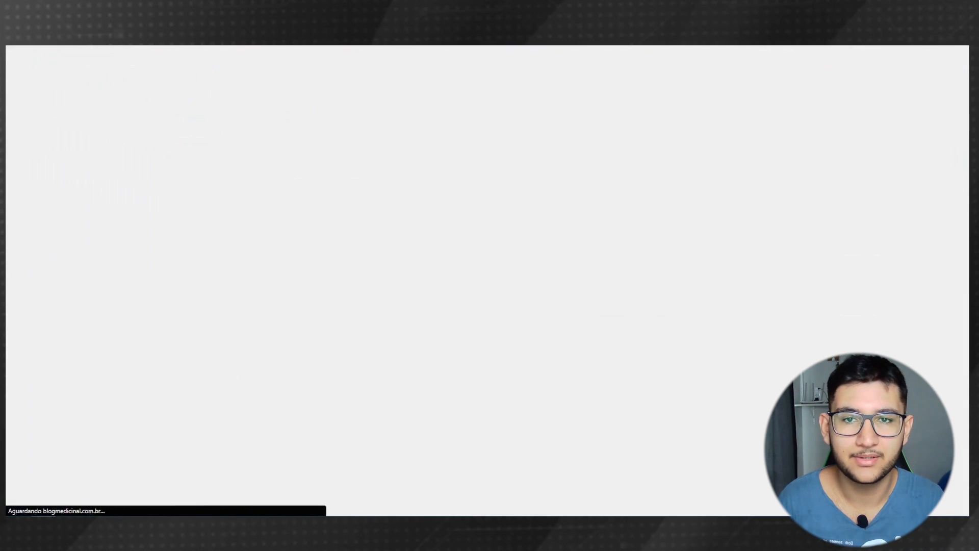
scroll(310, 406, down, 15)
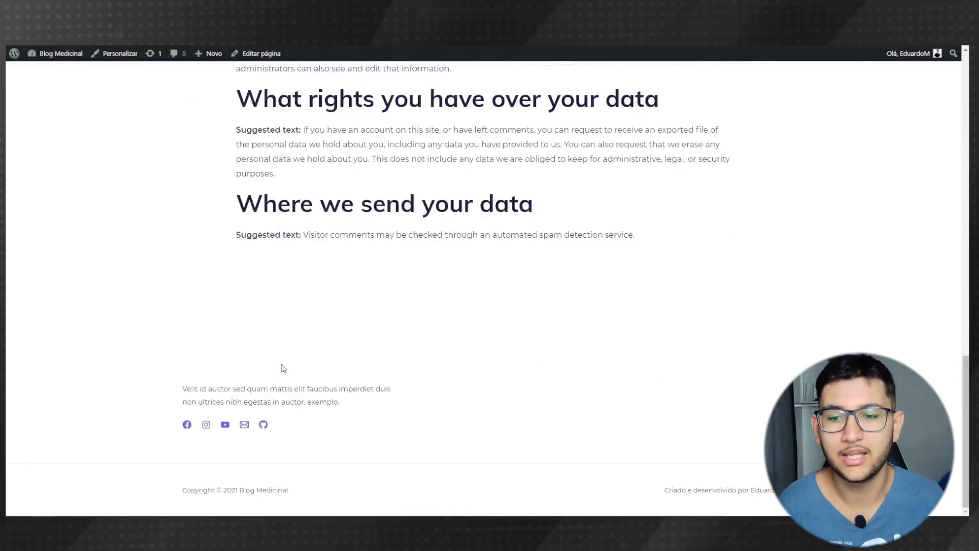
scroll(282, 368, up, 15)
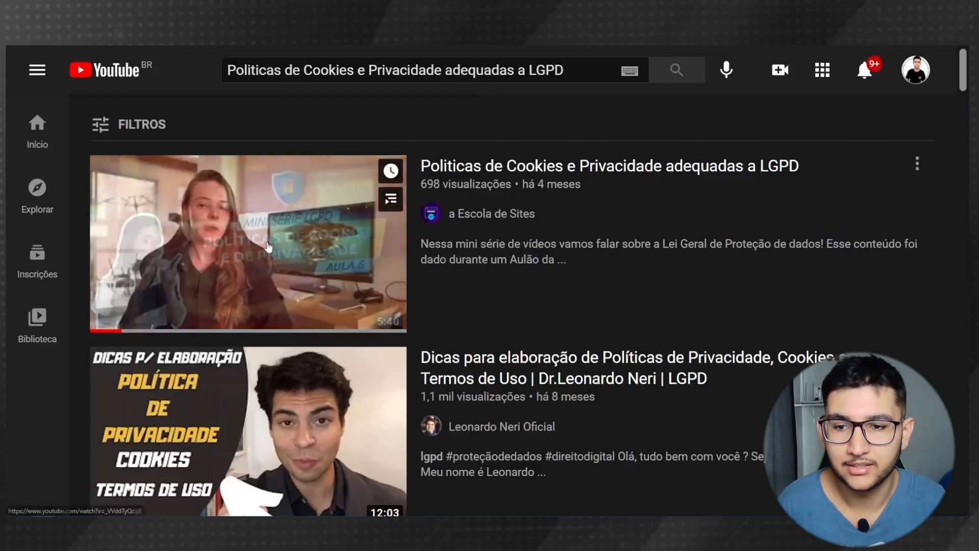
- Play the 'Politicas de Cookies e Privacidade adequadas a LGPD' video, then mute and pause it
click(317, 235)
click(123, 418)
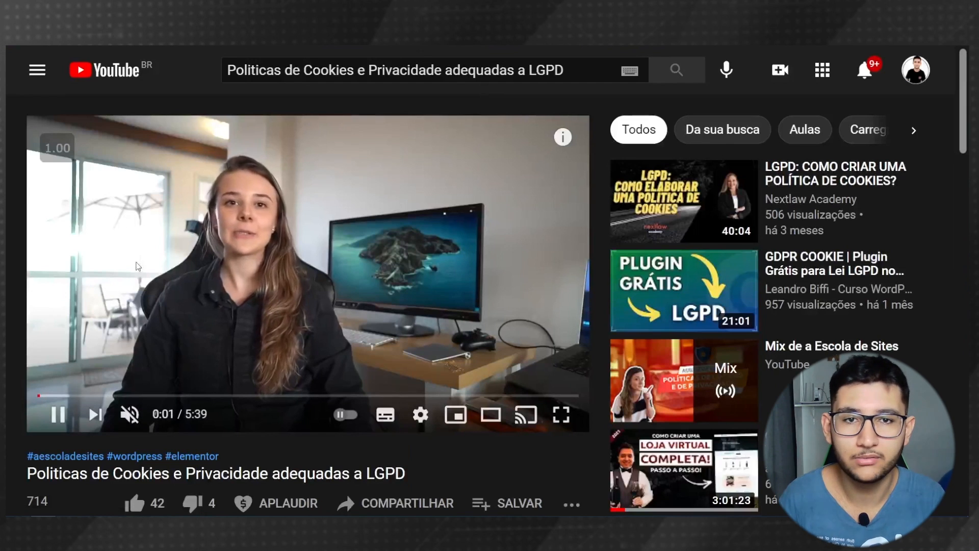
click(169, 299)
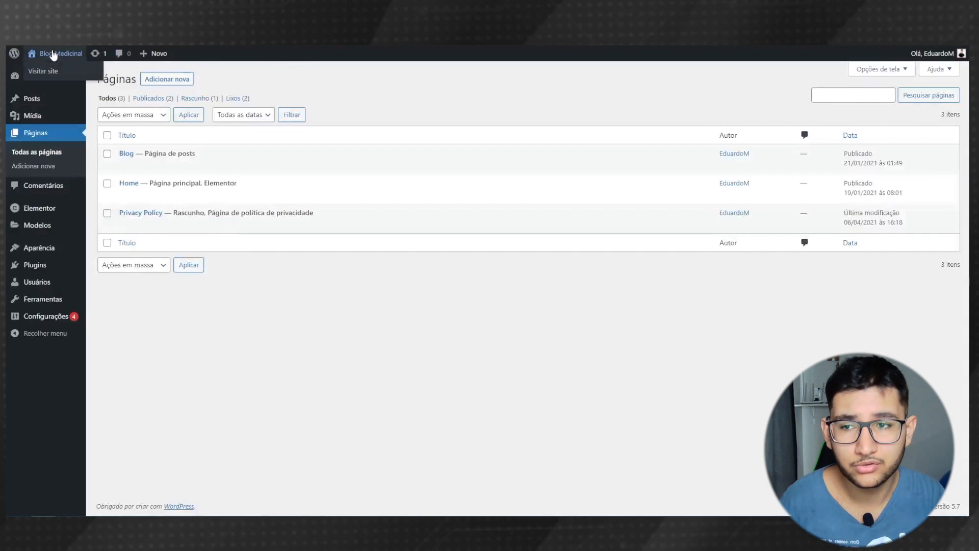
- View the homepage in DevTools' iPhone 6/7/8 Plus emulation and scroll through it
click(52, 54)
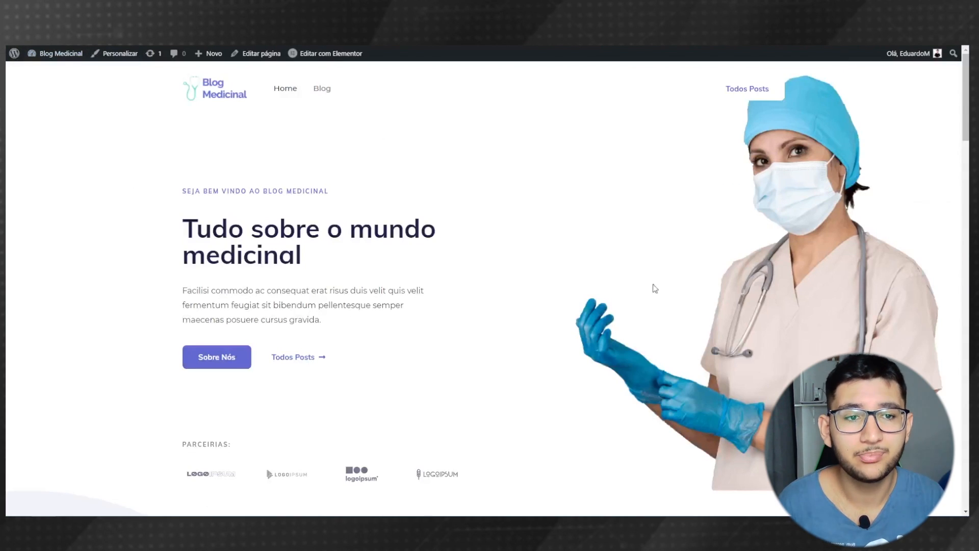
key(ctrl+shift+i)
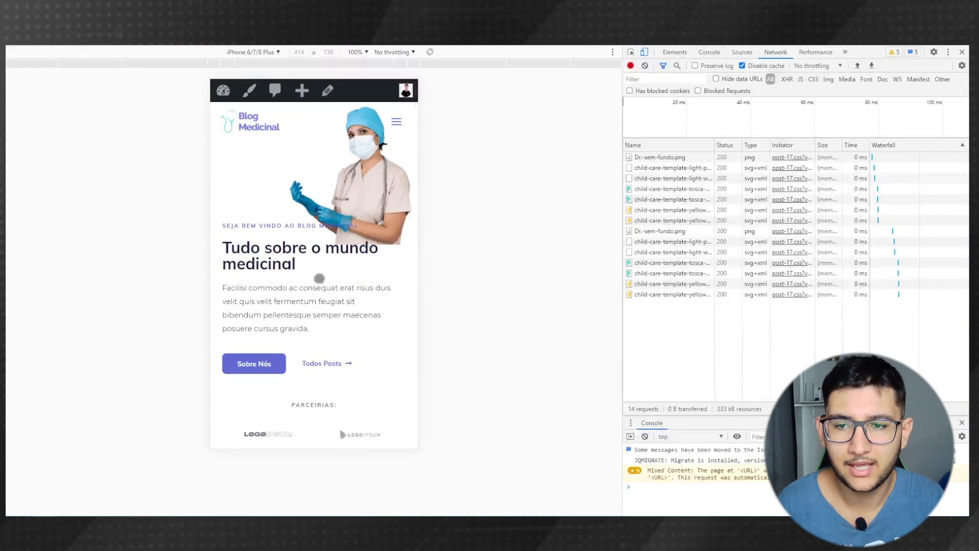
scroll(332, 323, down, 10)
scroll(351, 141, down, 10)
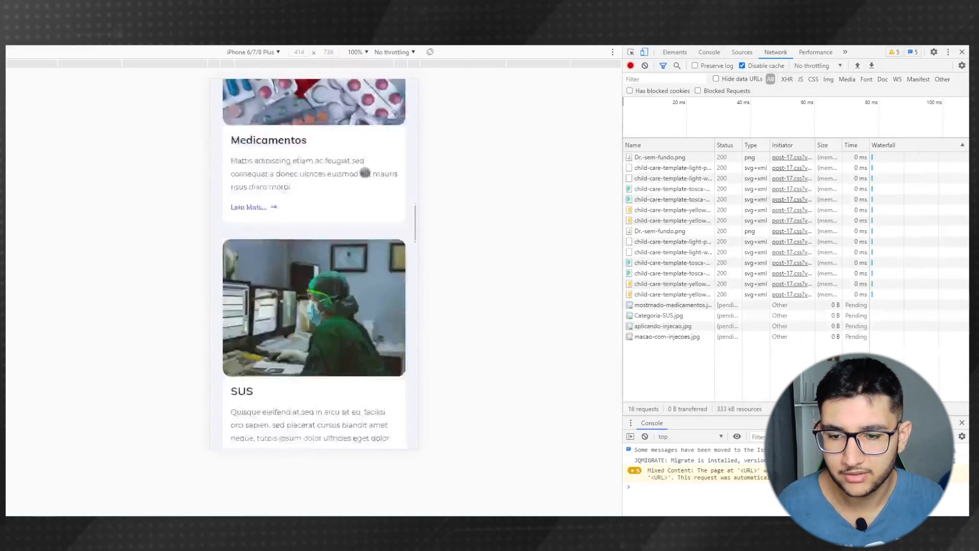
scroll(368, 175, up, 12)
scroll(351, 365, up, 10)
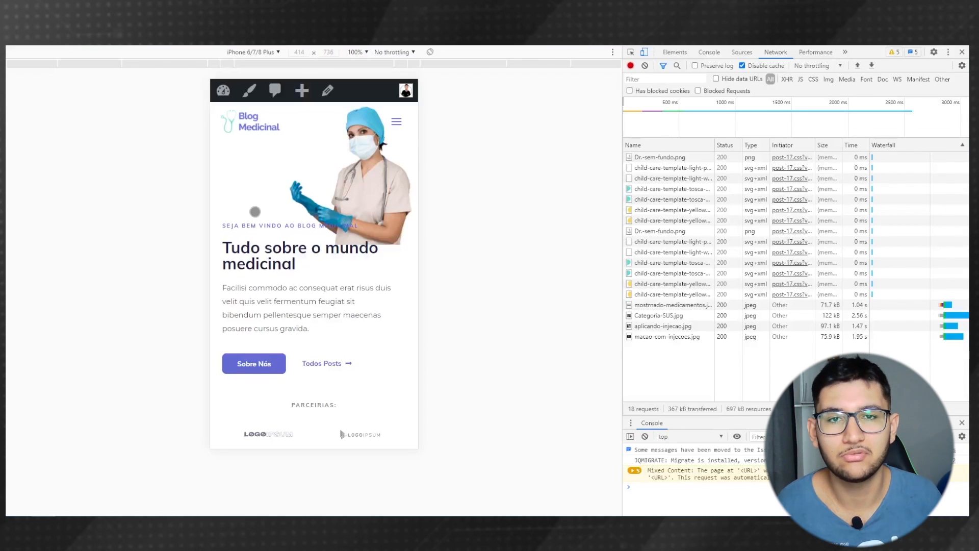
- Close DevTools, open the homepage in Elementor, and switch the preview to Tablet
click(962, 52)
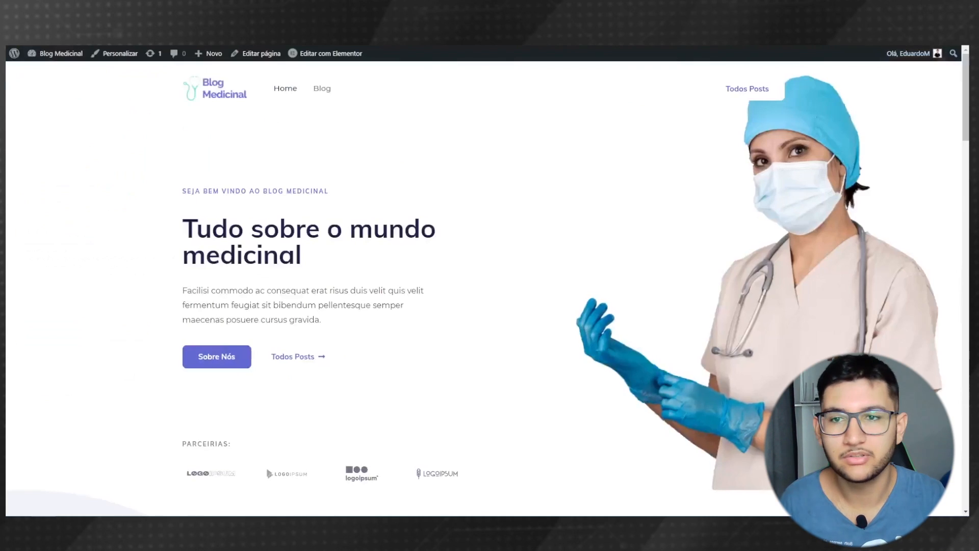
click(335, 59)
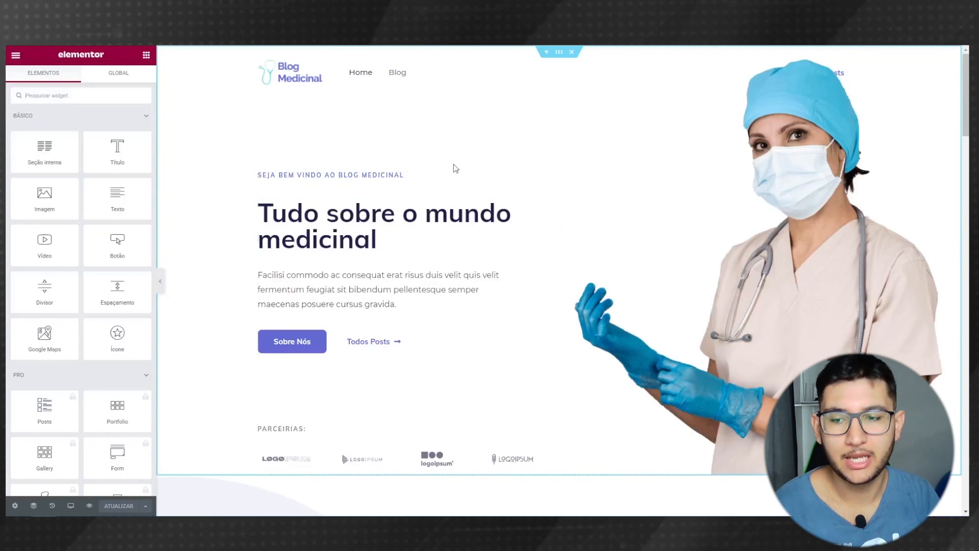
click(71, 506)
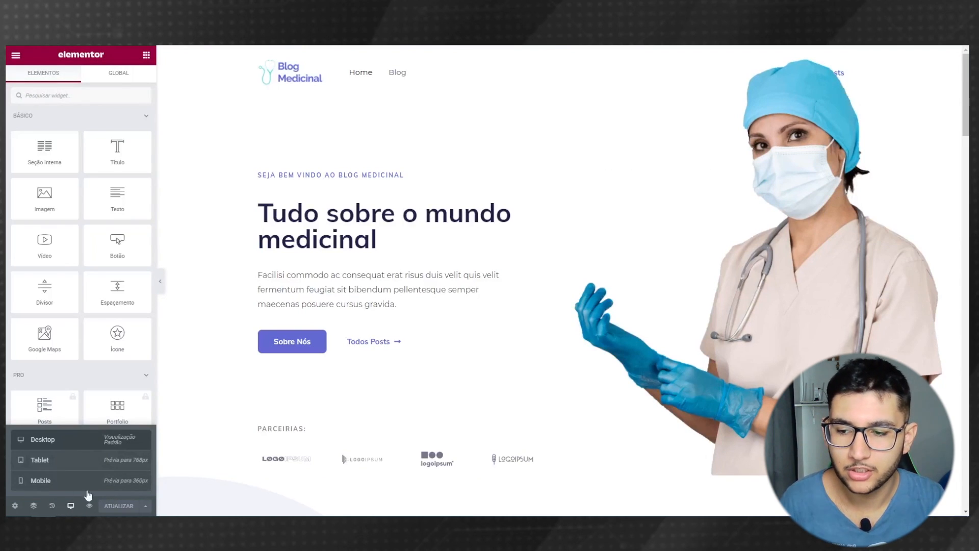
click(61, 466)
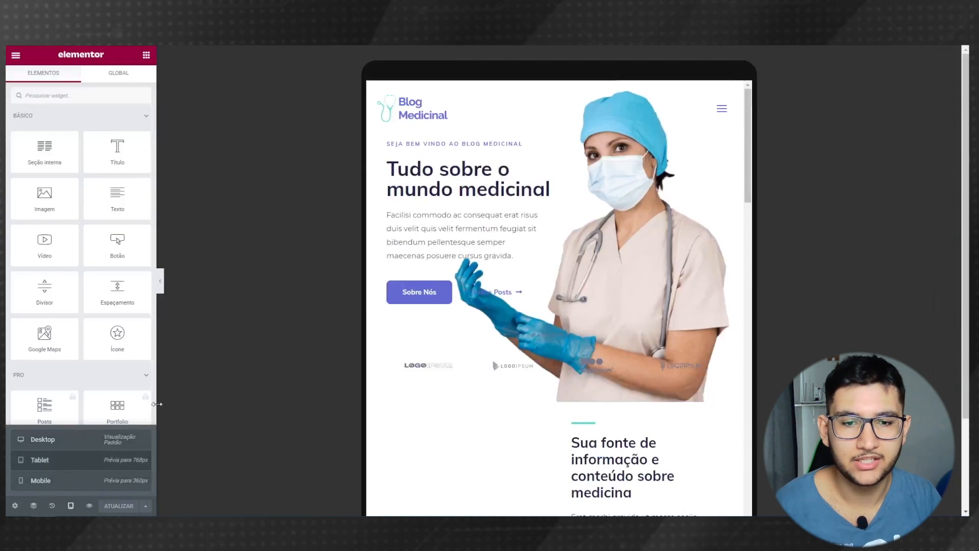
click(160, 281)
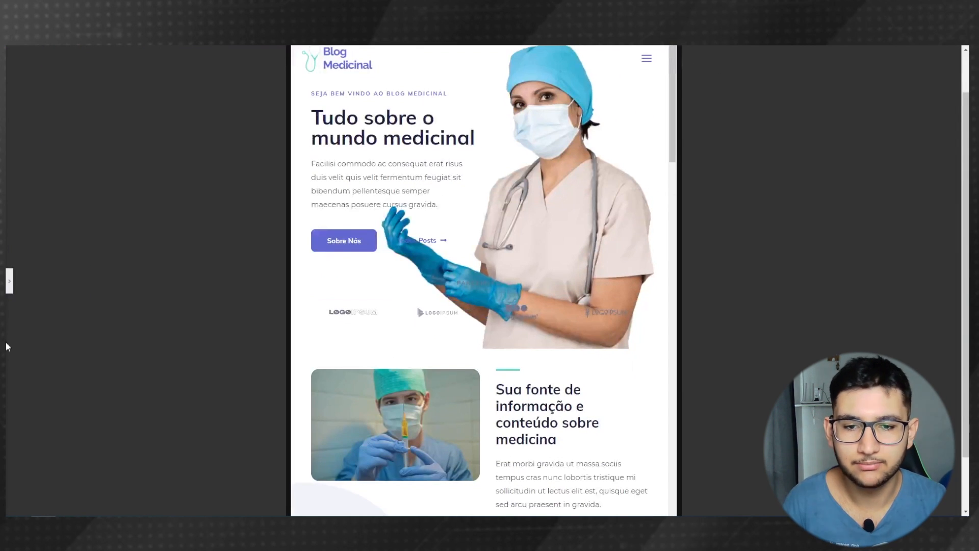
click(8, 282)
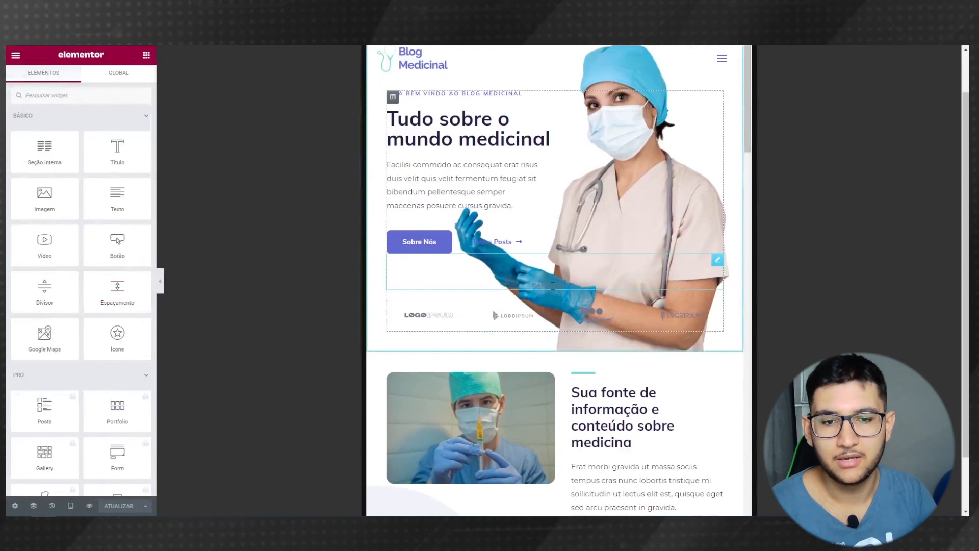
- Left-align the PARCEIRIAS: heading and give the hero's nurse image a custom size and position
click(553, 286)
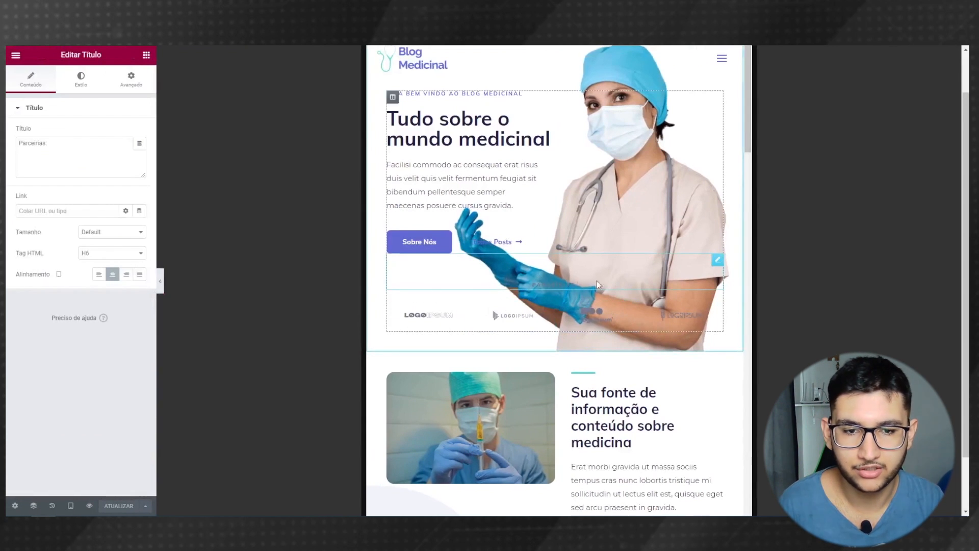
click(99, 275)
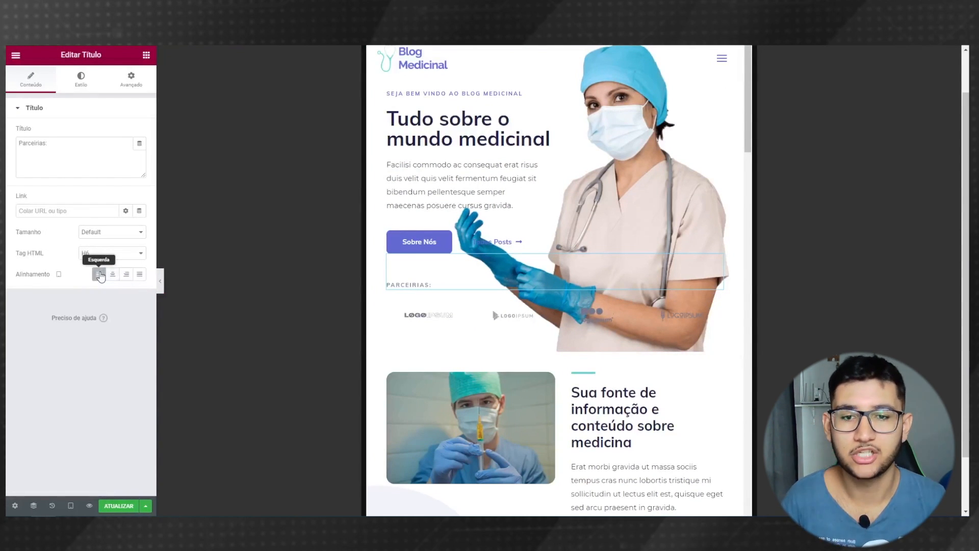
scroll(717, 154, up, 2)
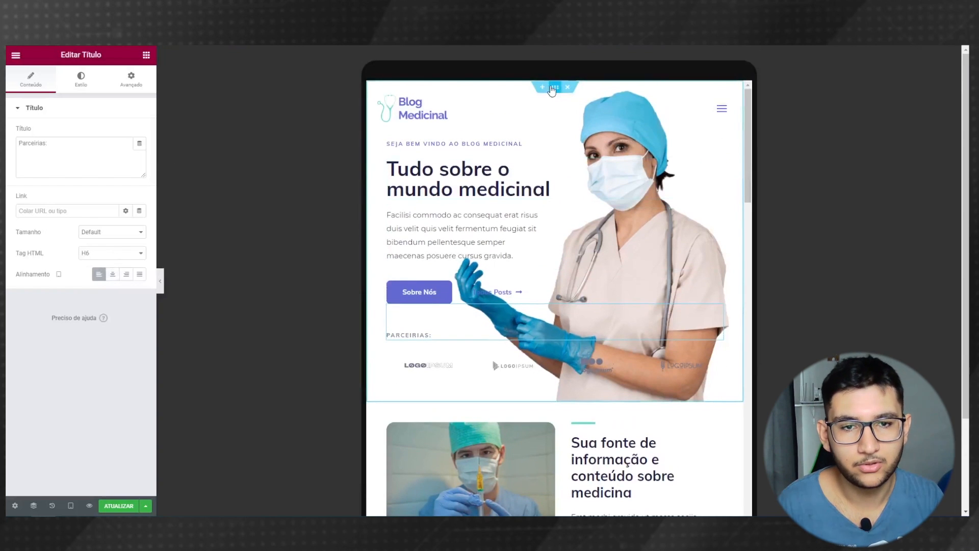
click(555, 88)
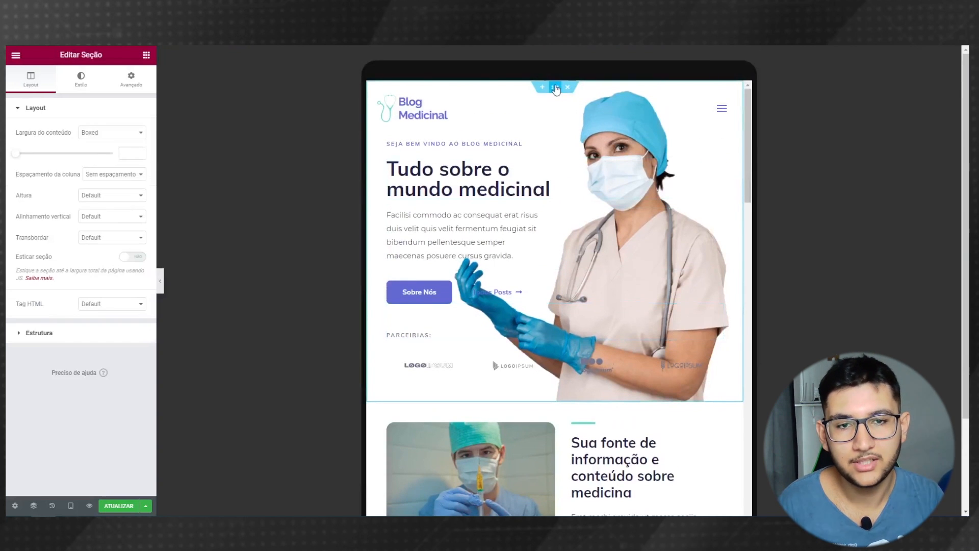
click(83, 82)
click(101, 334)
click(101, 376)
drag(20, 367, 60, 372)
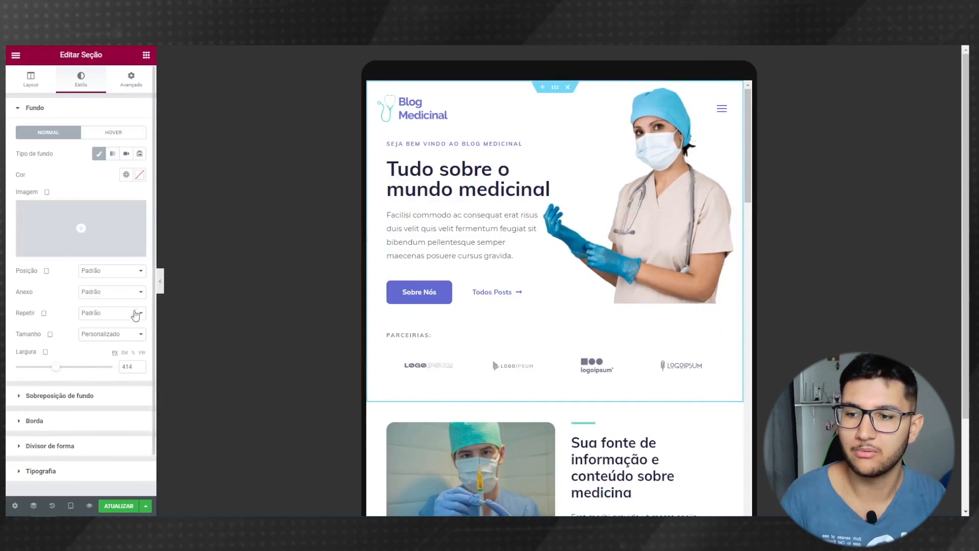
click(96, 281)
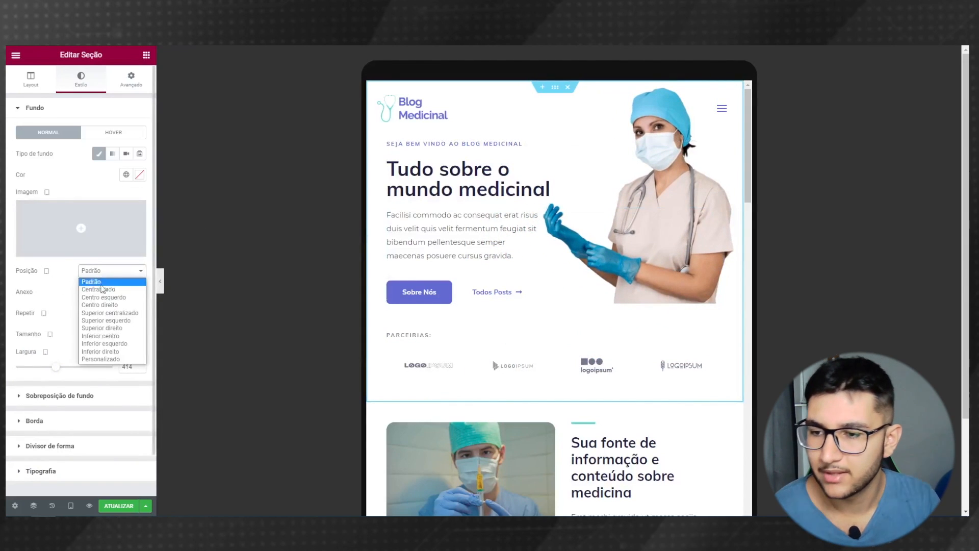
click(110, 356)
drag(66, 337, 88, 310)
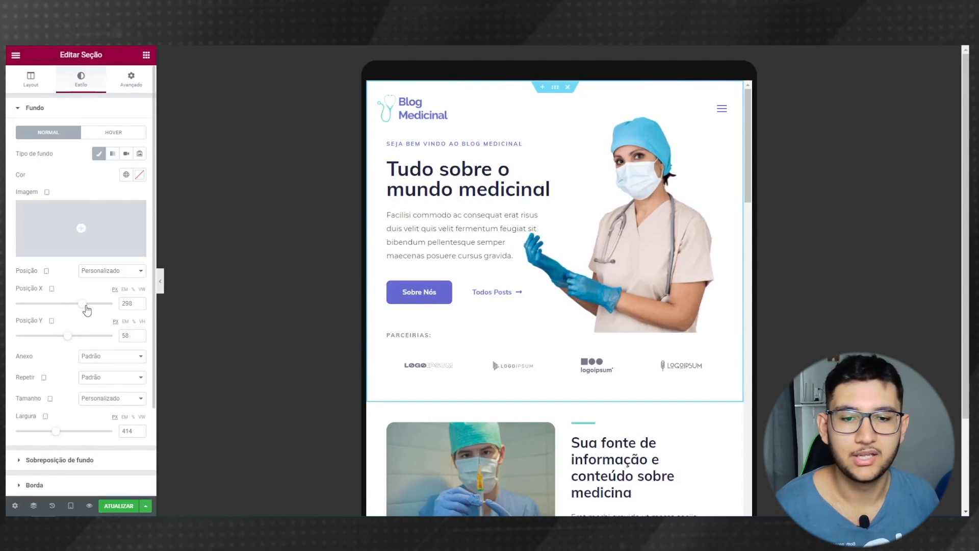
- Center the PARCEIRIAS: heading and shift the nurse image right to X 331, Y 58
click(403, 334)
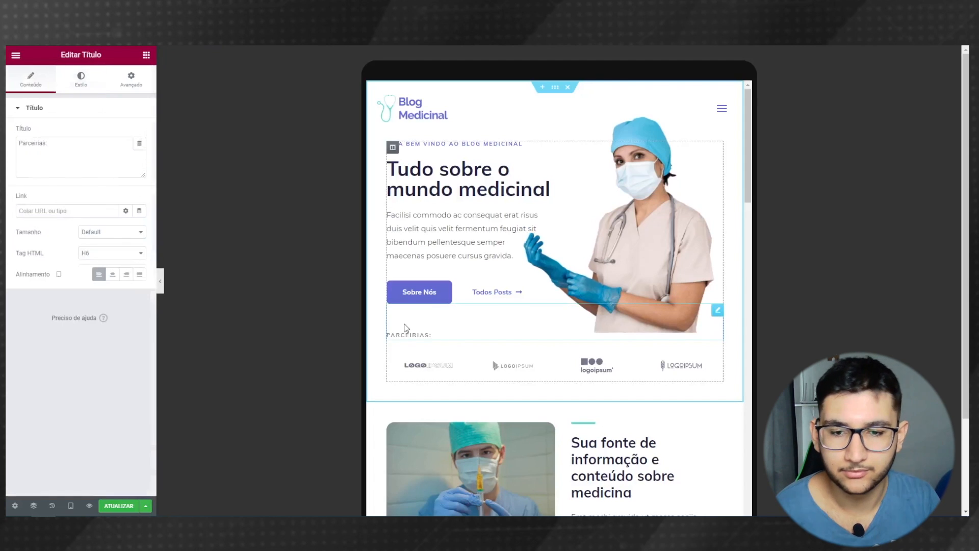
click(114, 274)
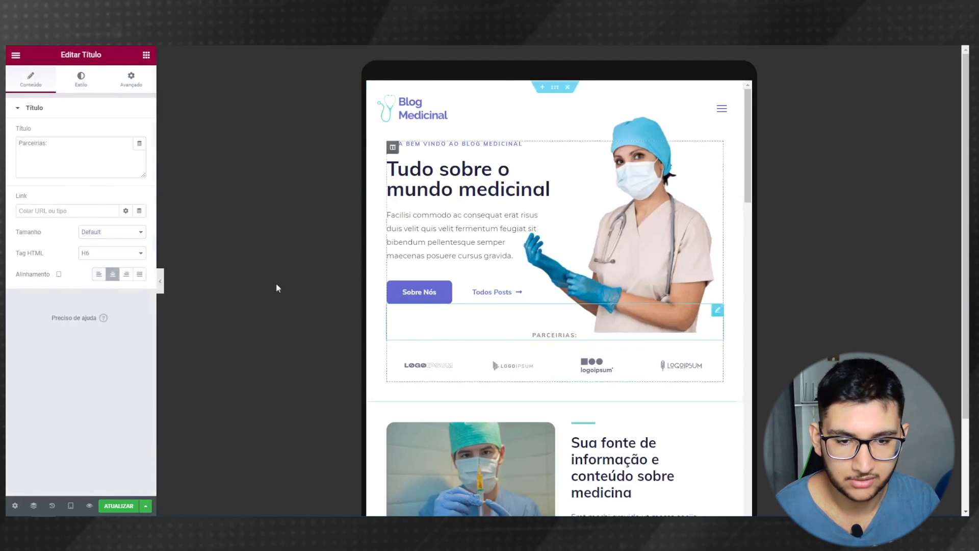
click(561, 182)
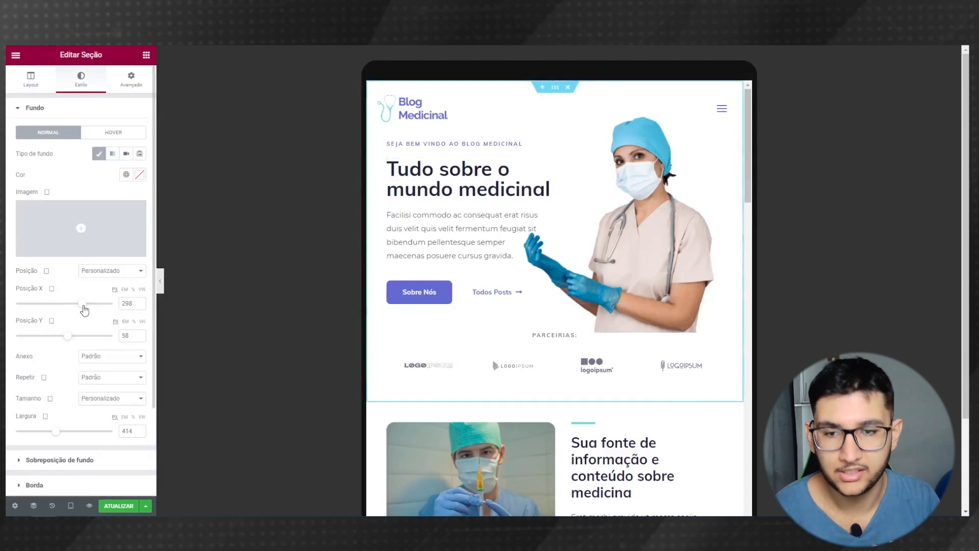
drag(85, 310, 88, 308)
- Preview the tablet layout and test the collapsed navigation menu
click(160, 281)
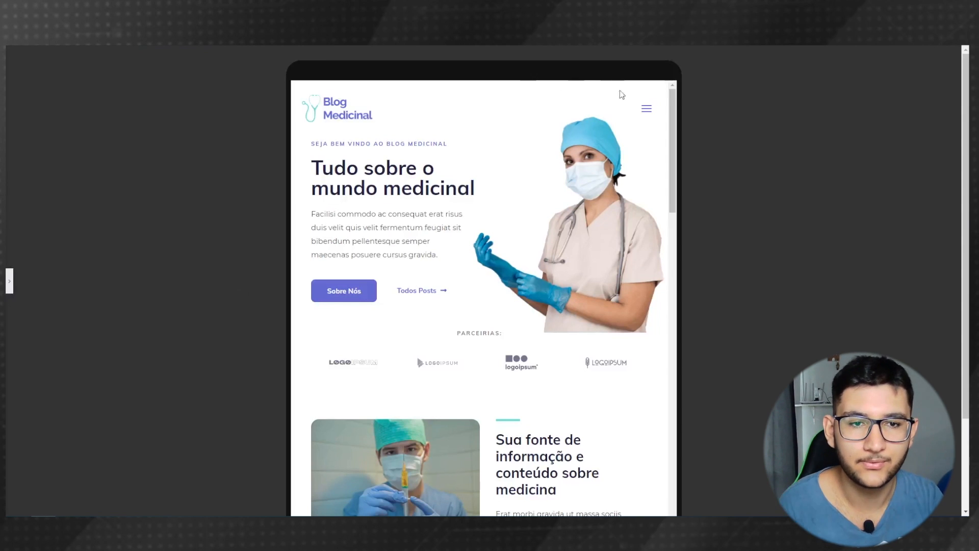
click(646, 108)
click(646, 108)
click(9, 281)
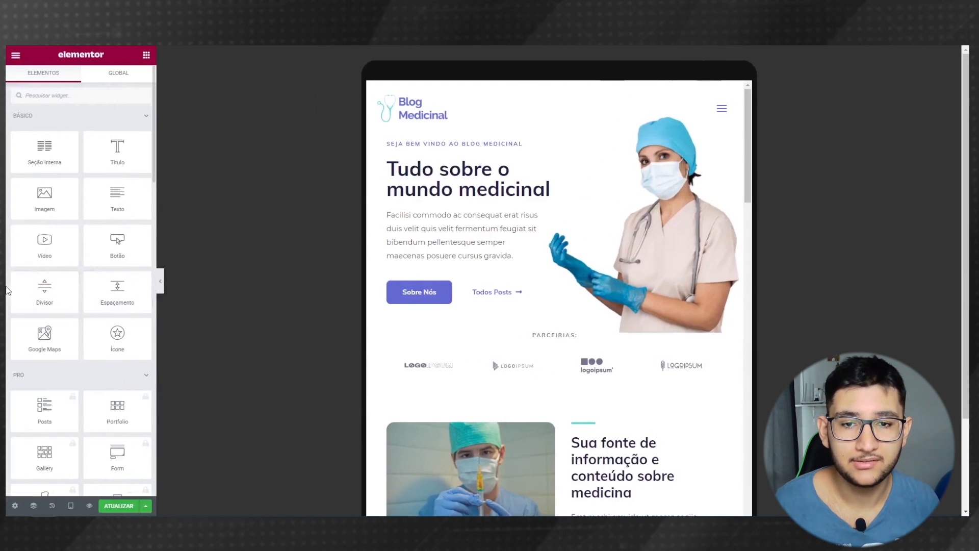
- Select the main hero heading and review its responsive alignment and typography settings
click(442, 196)
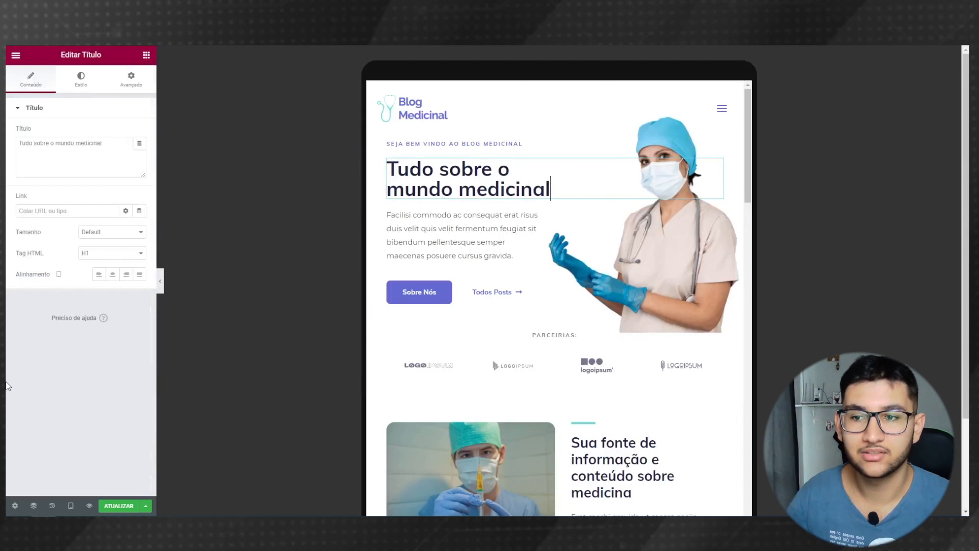
click(60, 277)
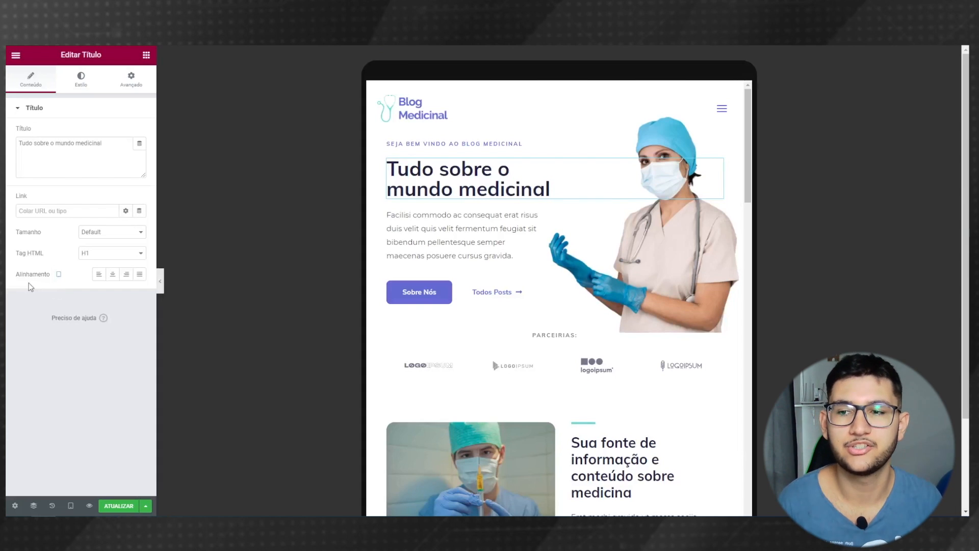
drag(113, 148, 8, 132)
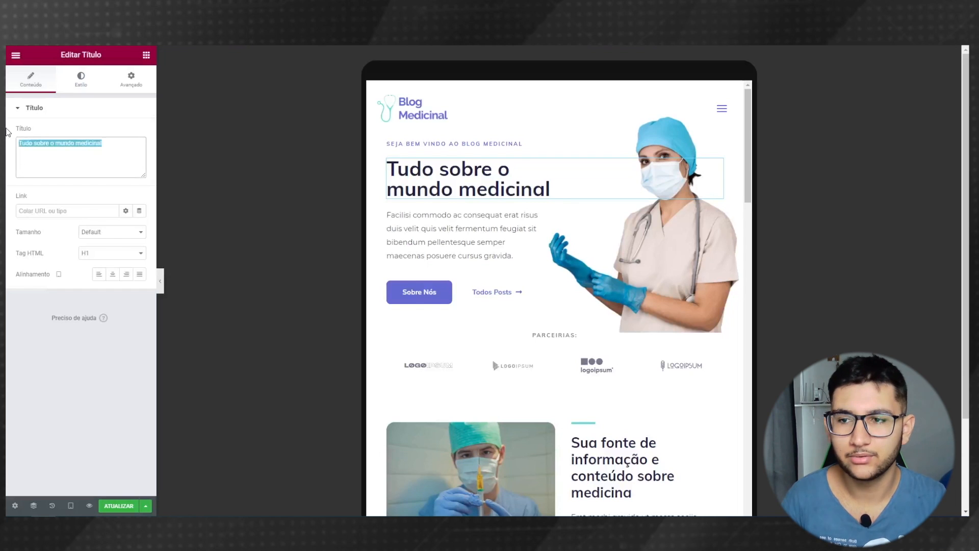
drag(103, 145, 7, 153)
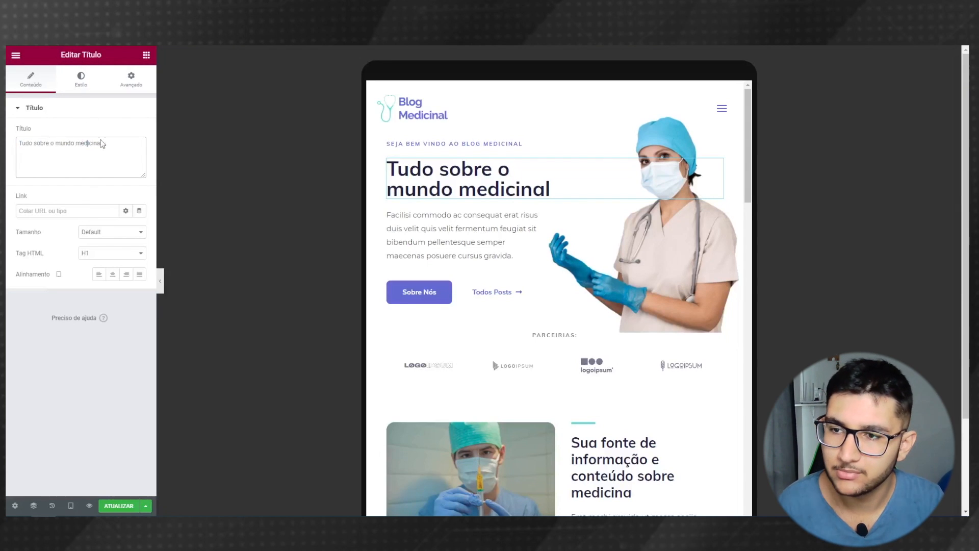
click(83, 82)
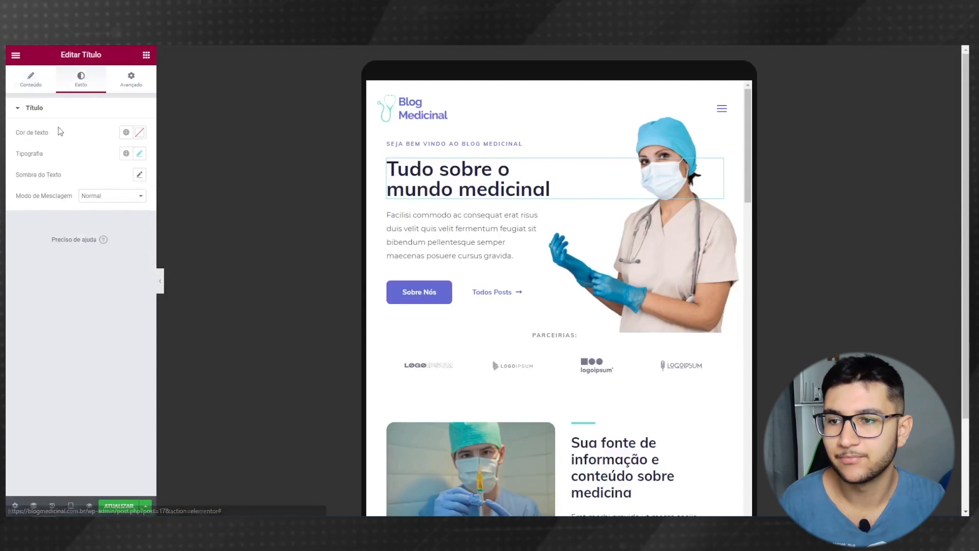
click(141, 155)
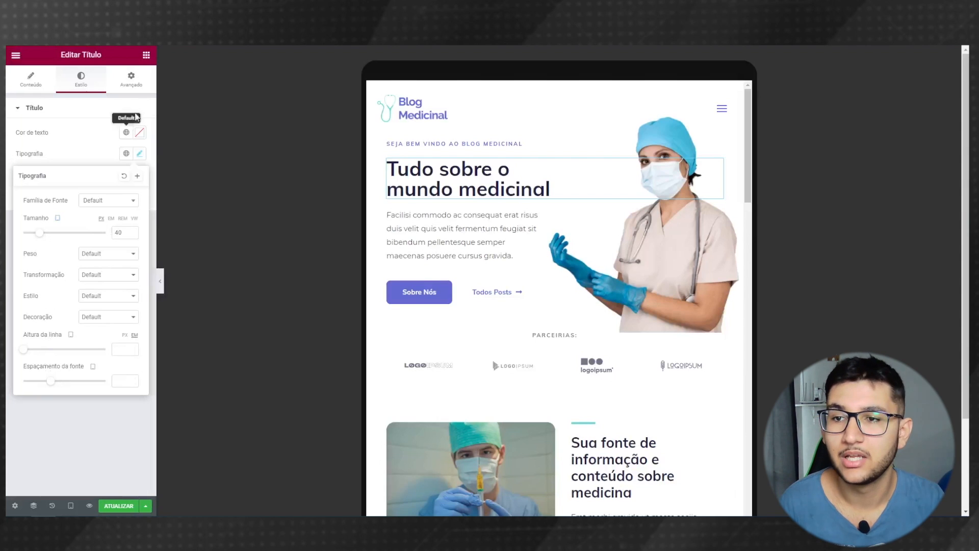
- Give the hero heading a right padding of 50 in its Advanced spacing settings
click(131, 79)
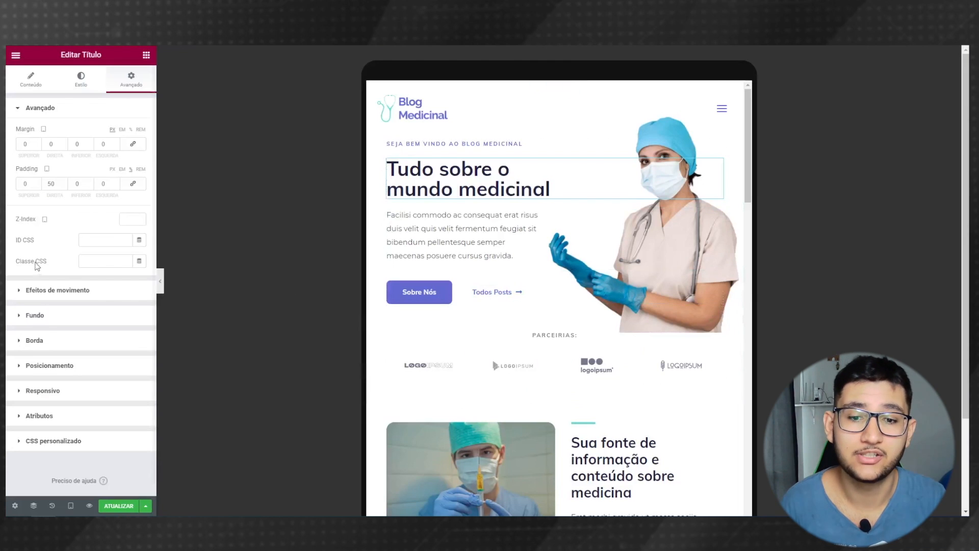
scroll(356, 321, down, 3)
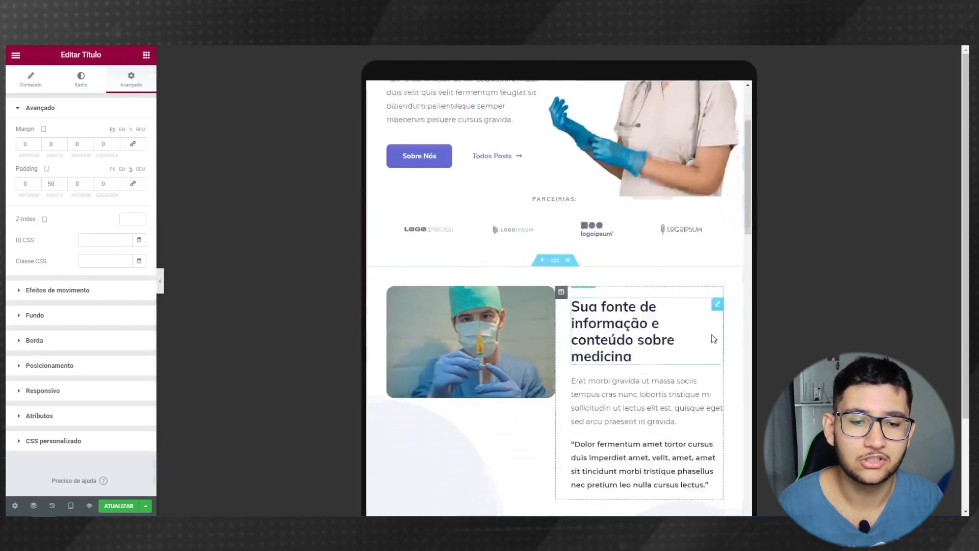
scroll(489, 284, down, 8)
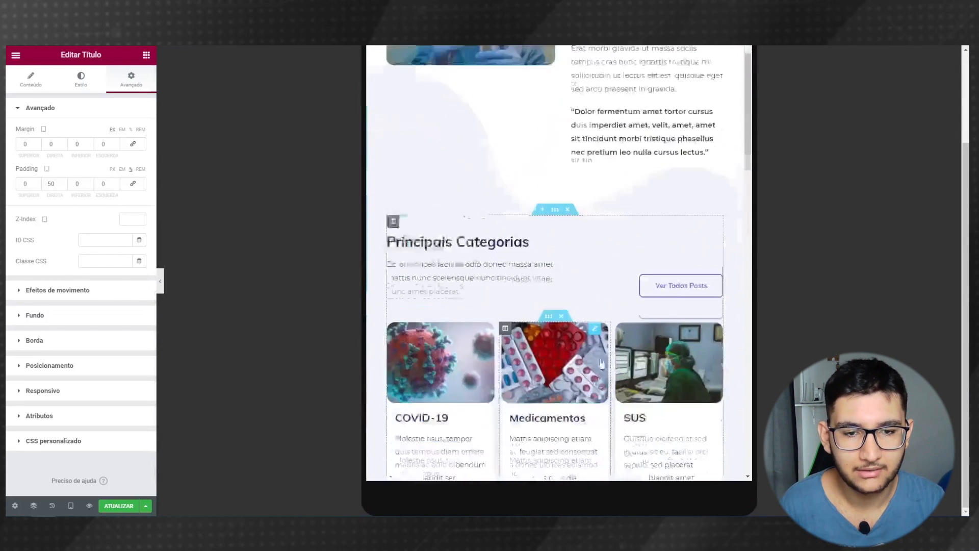
scroll(596, 350, down, 1)
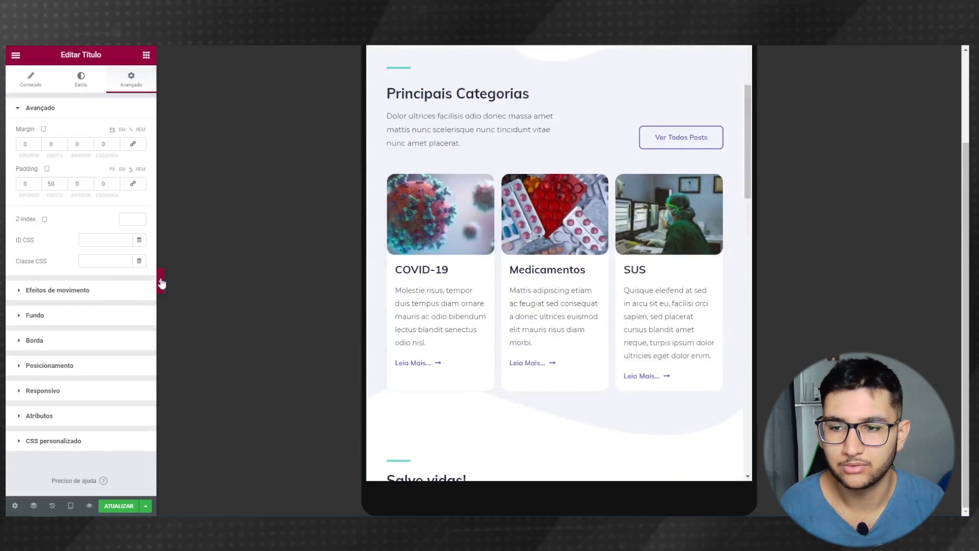
- Preview the tablet page, then bring up the Desktop/Tablet/Mobile preview list
click(162, 283)
scroll(605, 387, down, 8)
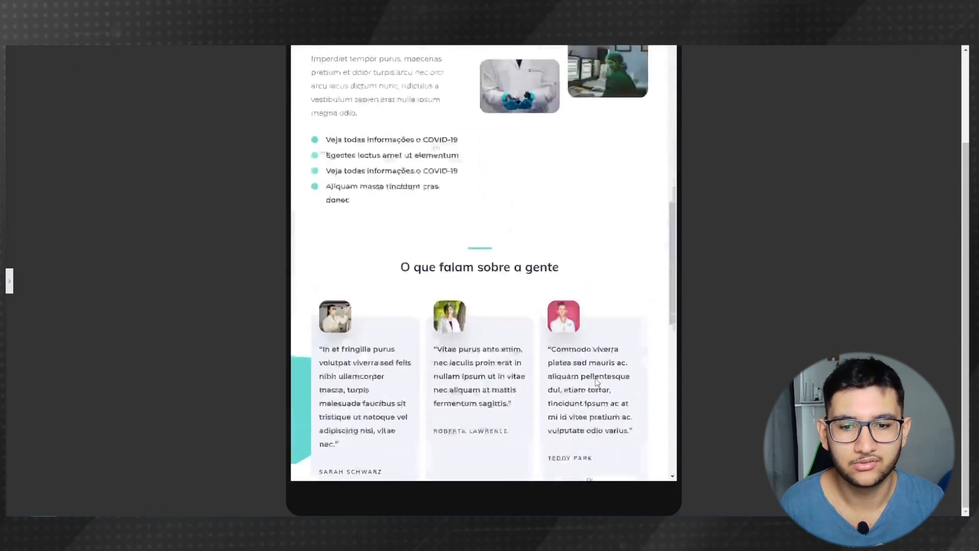
scroll(596, 380, up, 4)
scroll(510, 268, down, 10)
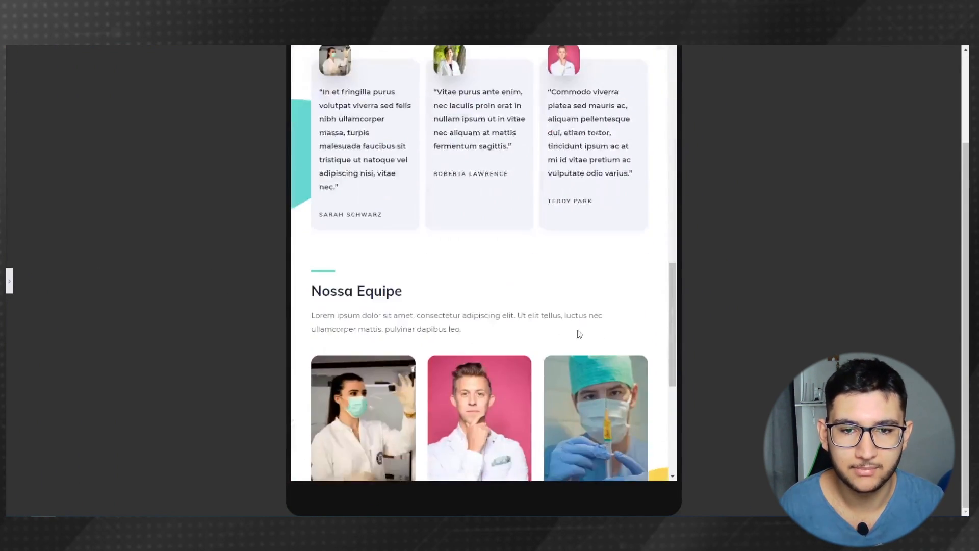
scroll(538, 380, up, 10)
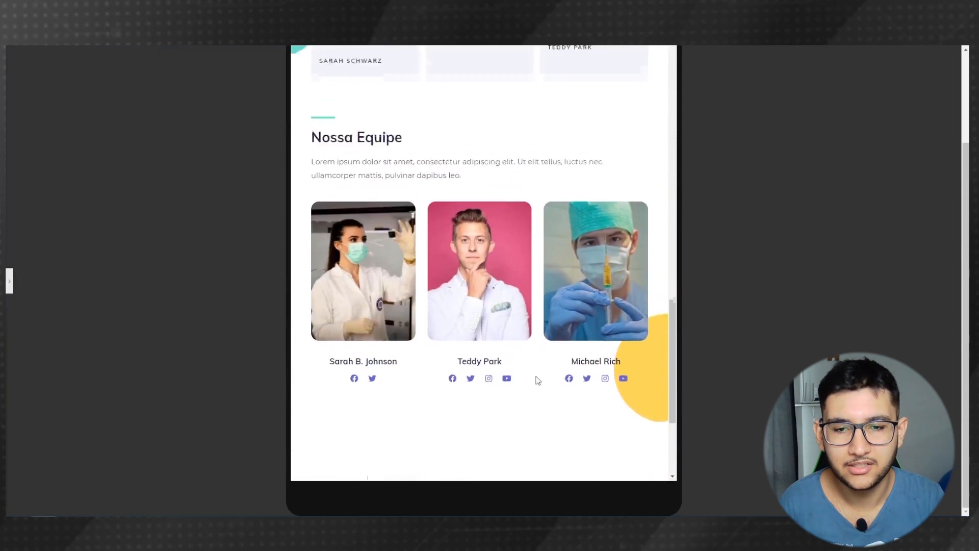
scroll(345, 321, up, 5)
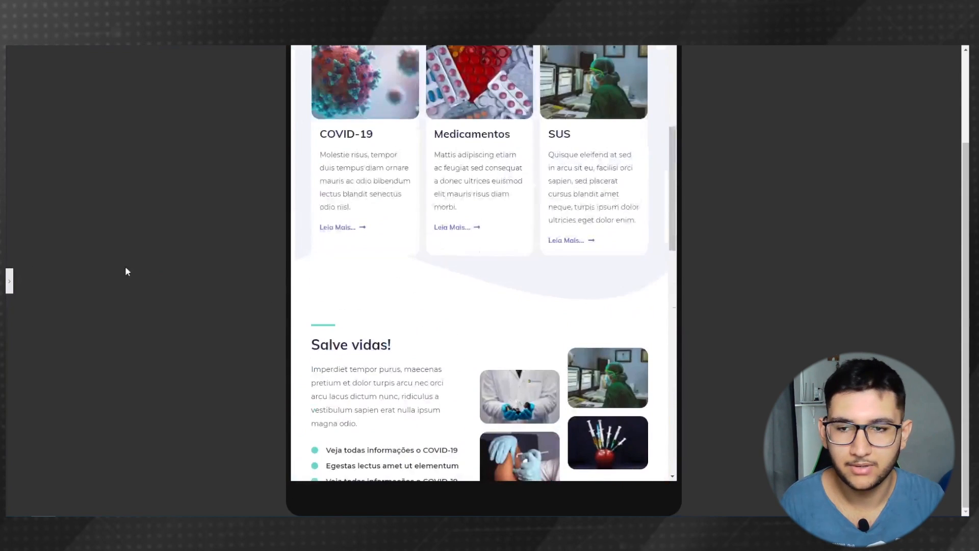
click(10, 280)
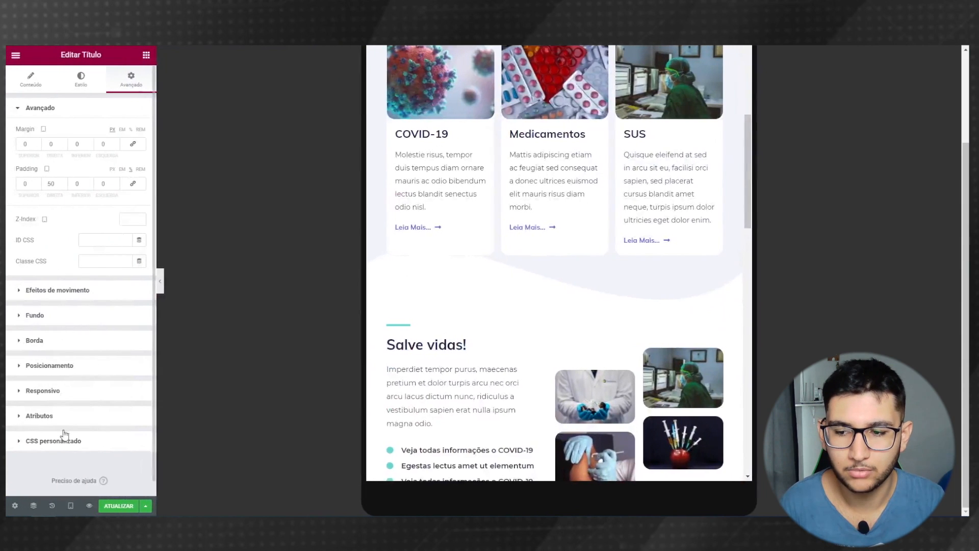
click(70, 505)
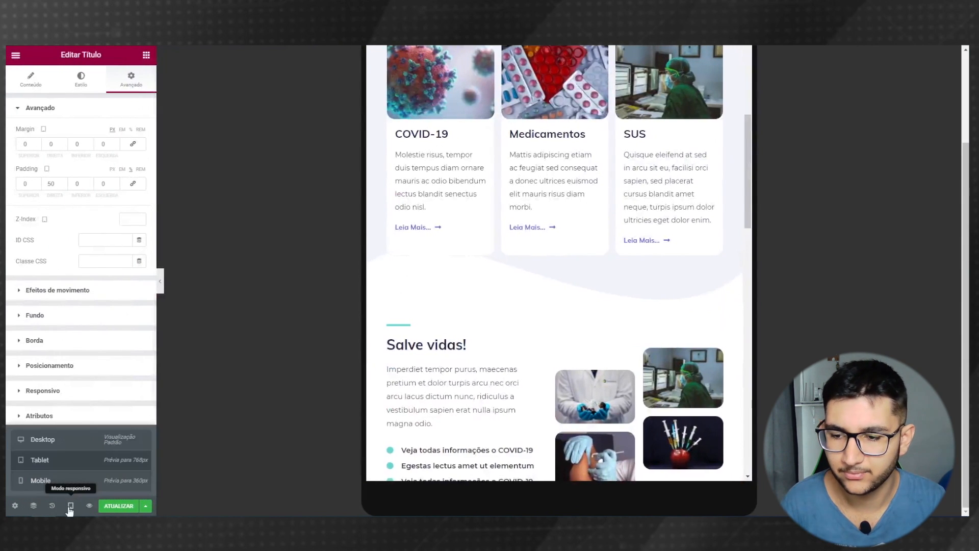
- Switch the editor preview to Mobile and look over the mobile page
click(41, 480)
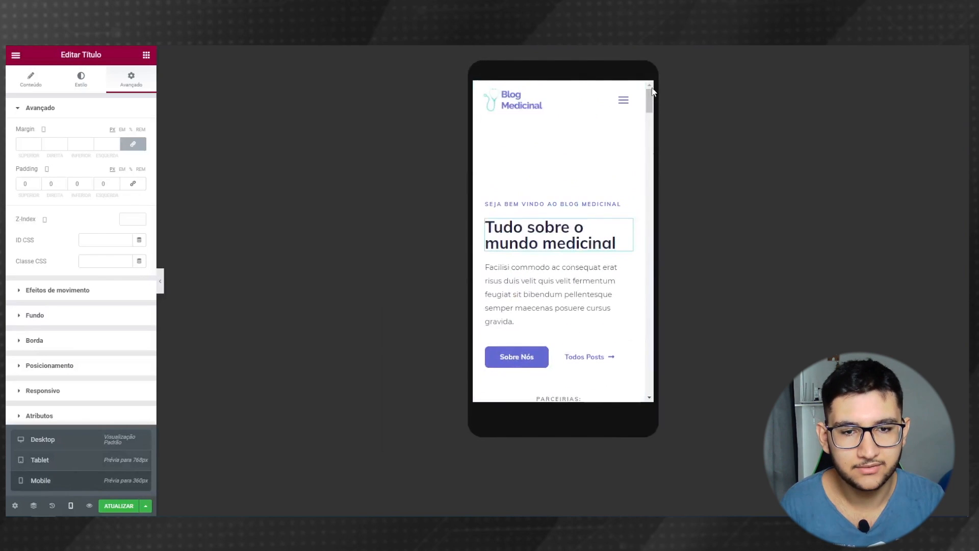
click(160, 280)
scroll(488, 296, down, 6)
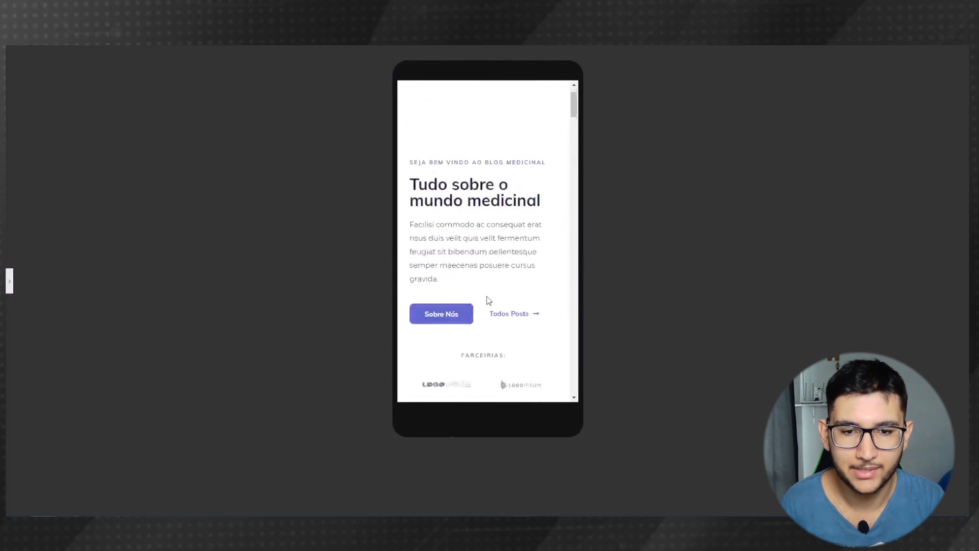
scroll(479, 276, up, 6)
click(10, 281)
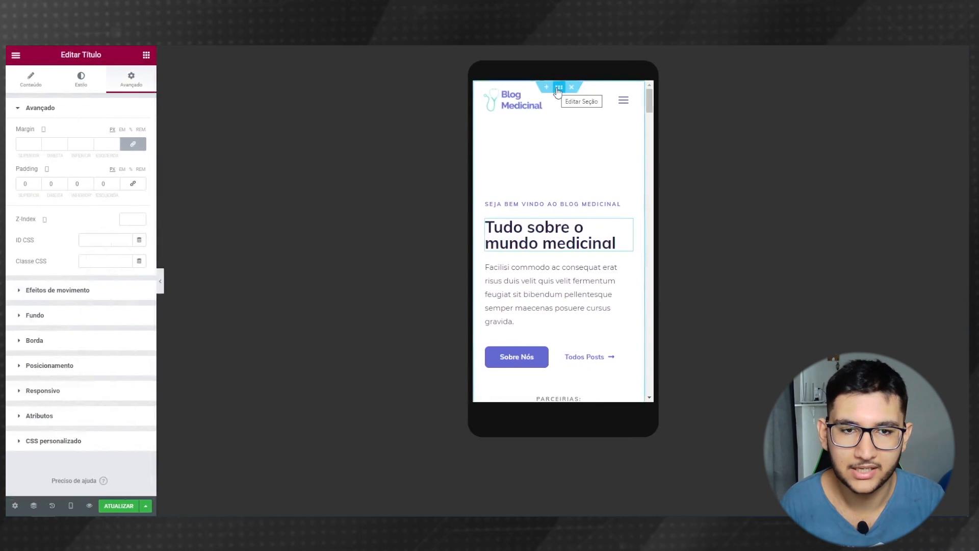
- Give the hero's nurse image a custom position of X 107, Y 8 with width 58
click(559, 89)
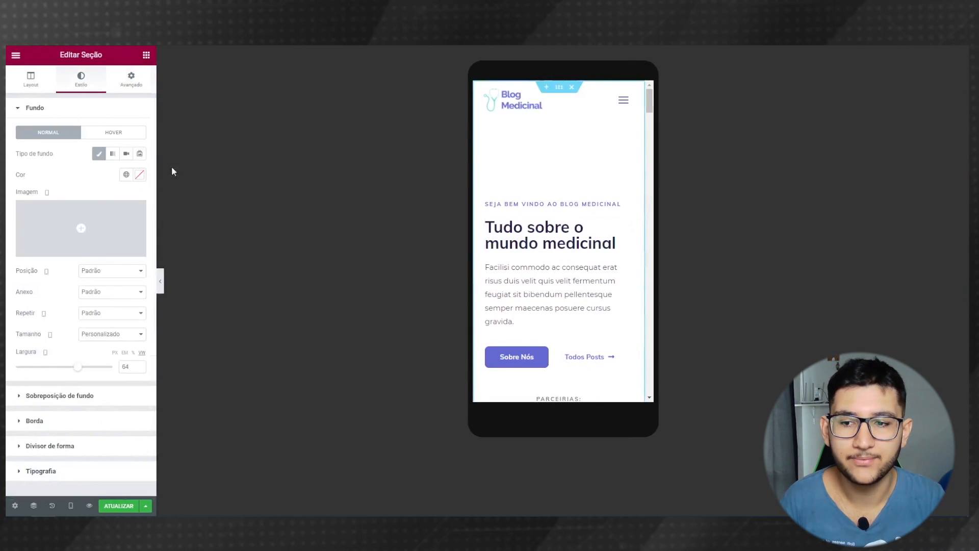
click(97, 271)
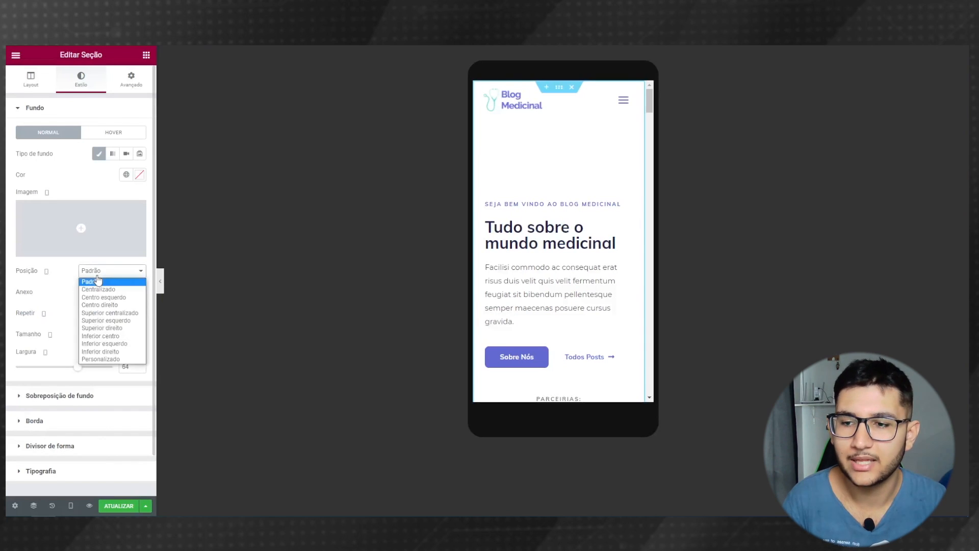
click(100, 296)
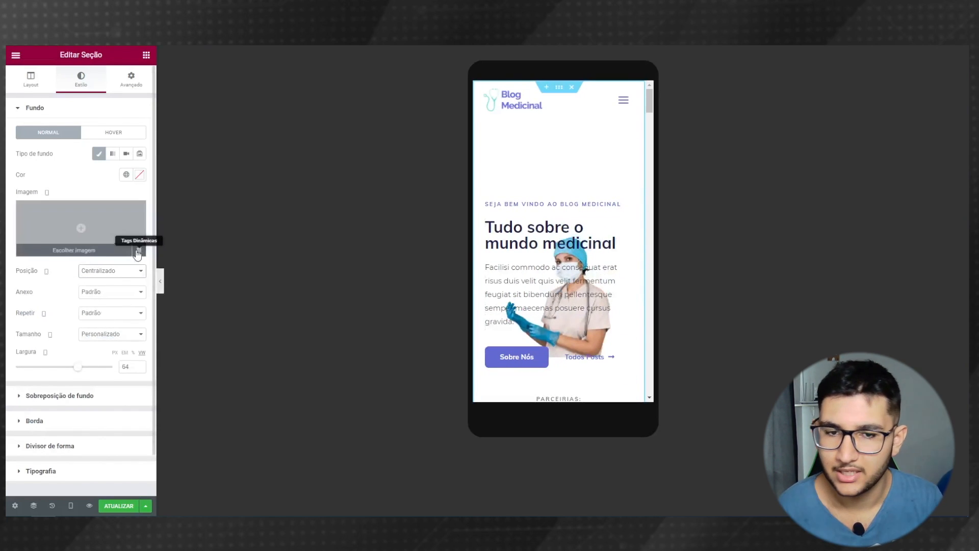
click(118, 272)
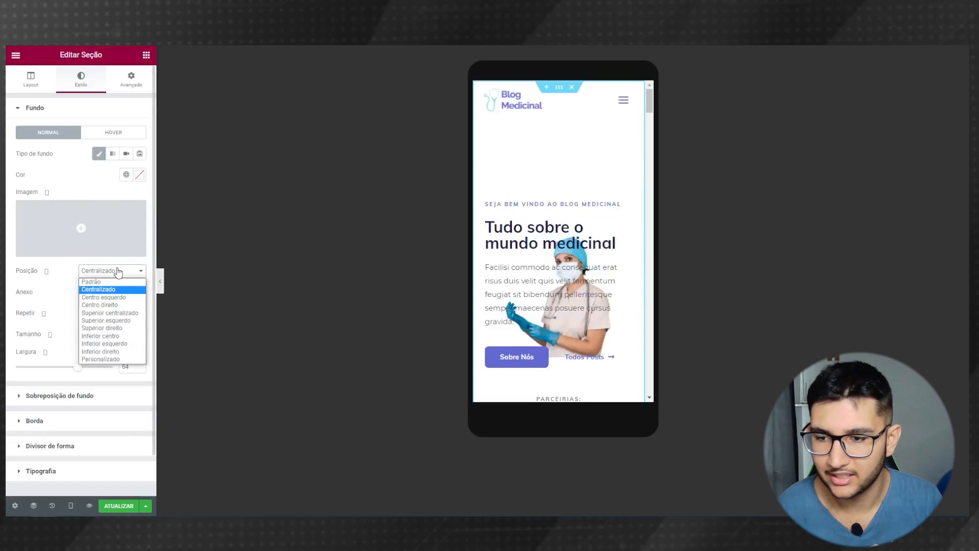
click(106, 358)
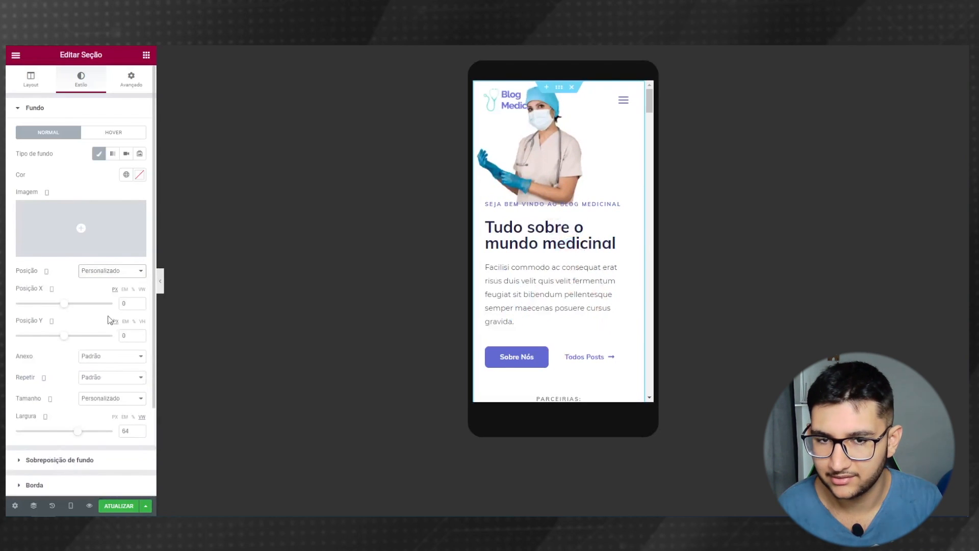
drag(64, 336, 68, 311)
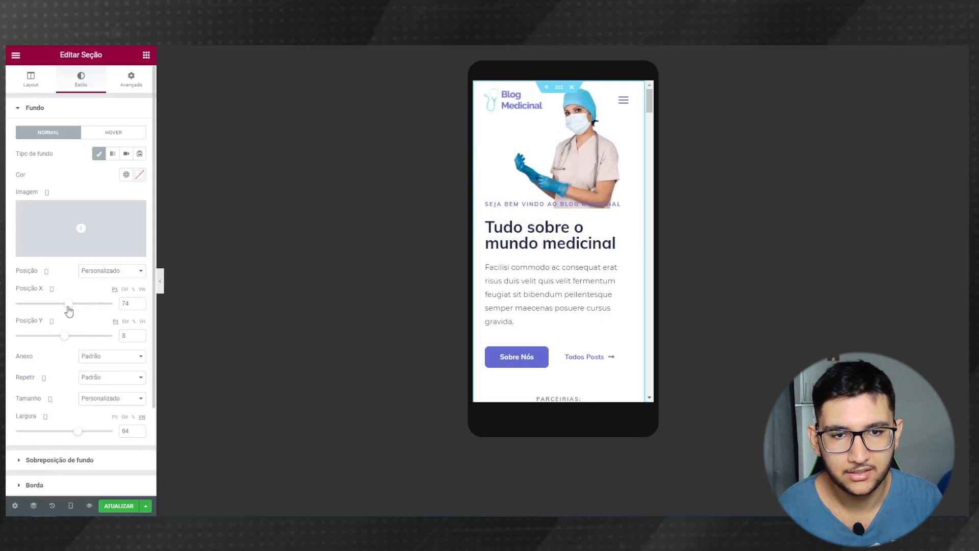
drag(77, 431, 71, 434)
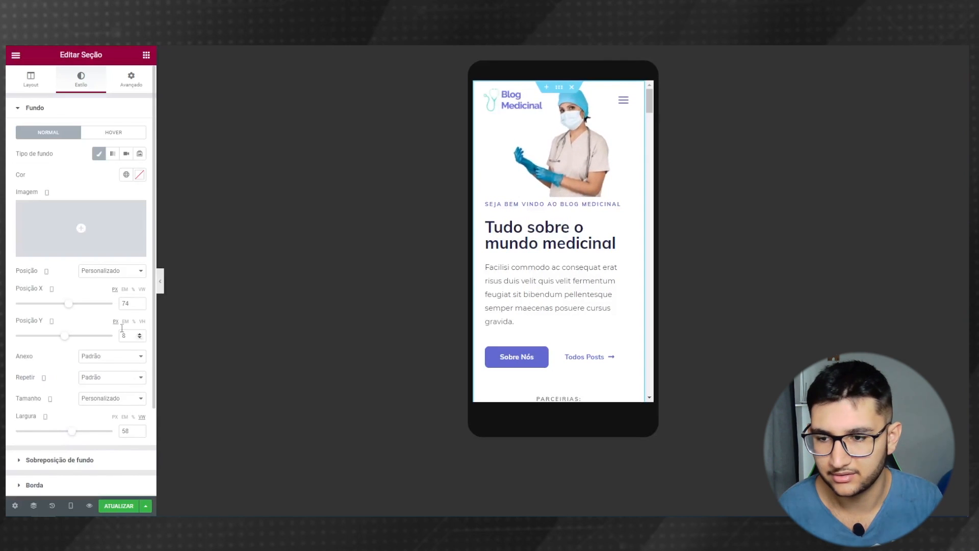
drag(71, 313, 74, 311)
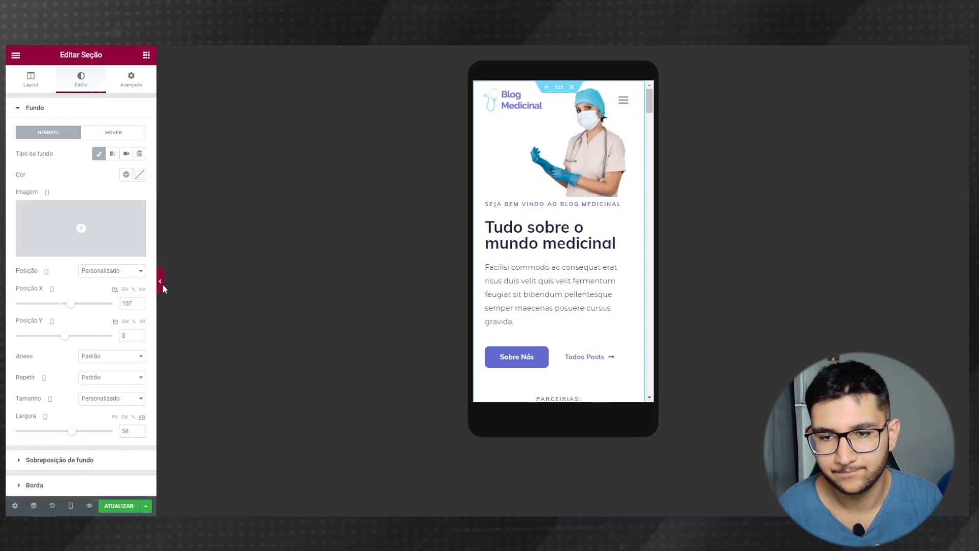
- Preview the mobile hero with the editing panel hidden, scrolling down the page
click(160, 281)
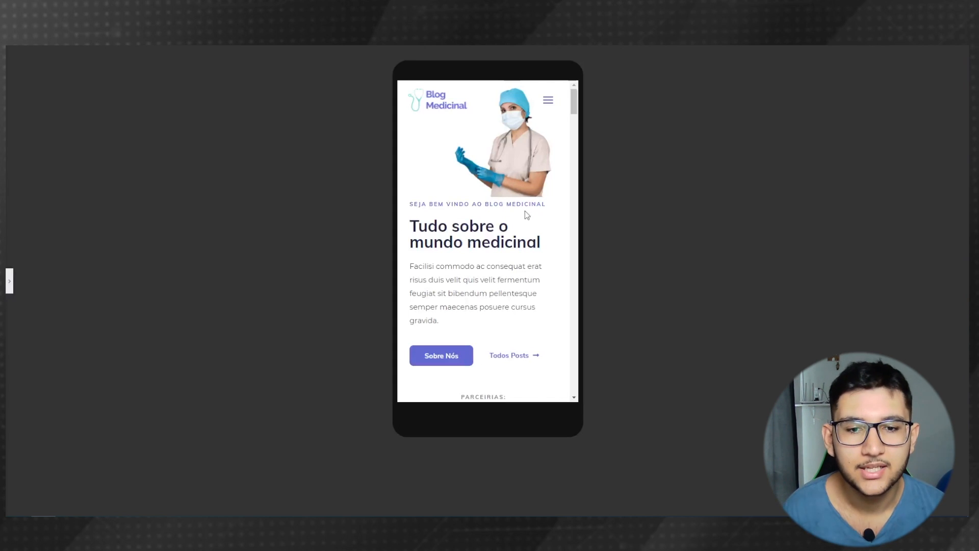
scroll(521, 226, down, 4)
scroll(523, 228, down, 10)
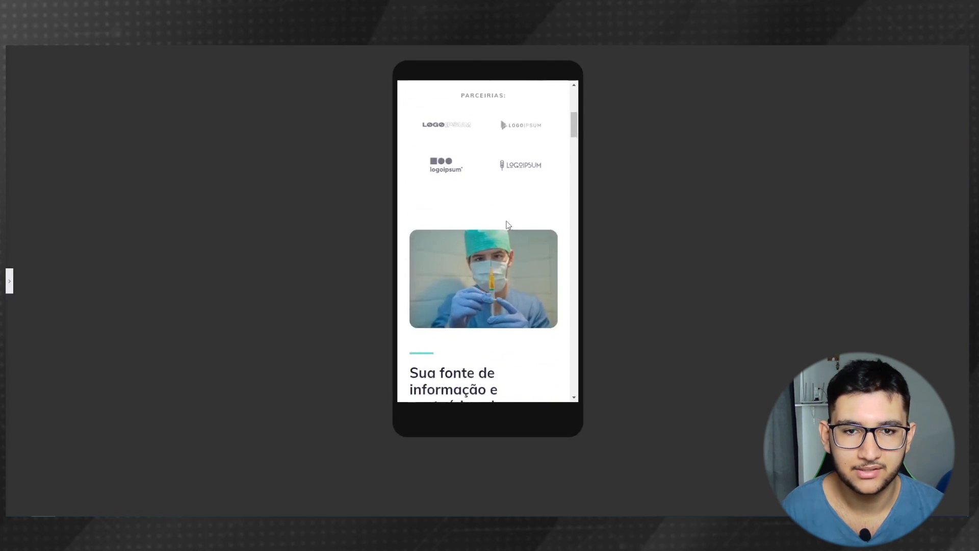
scroll(502, 215, down, 14)
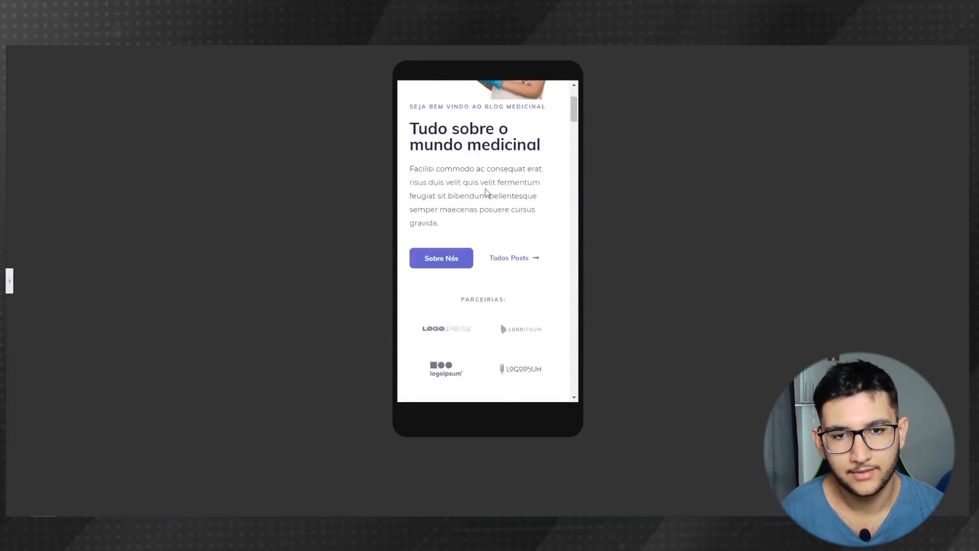
scroll(486, 193, up, 2)
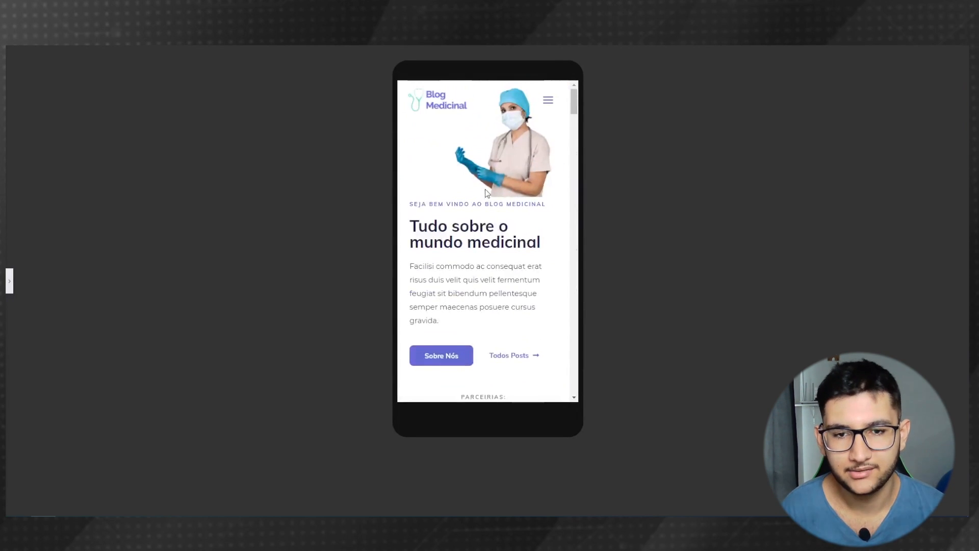
- Save the page with ATUALIZAR, then reload the live homepage and scroll to check it
click(9, 283)
click(112, 506)
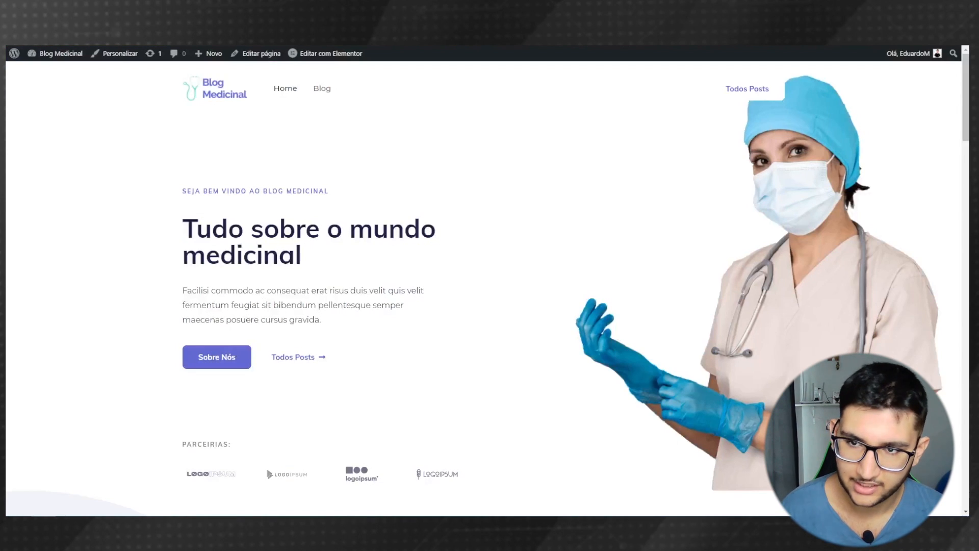
key(F5)
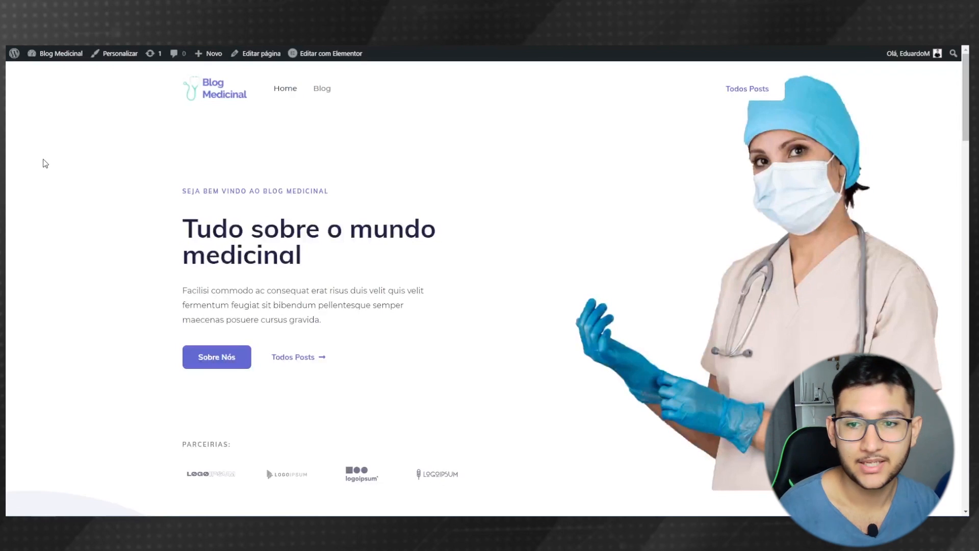
scroll(143, 293, down, 8)
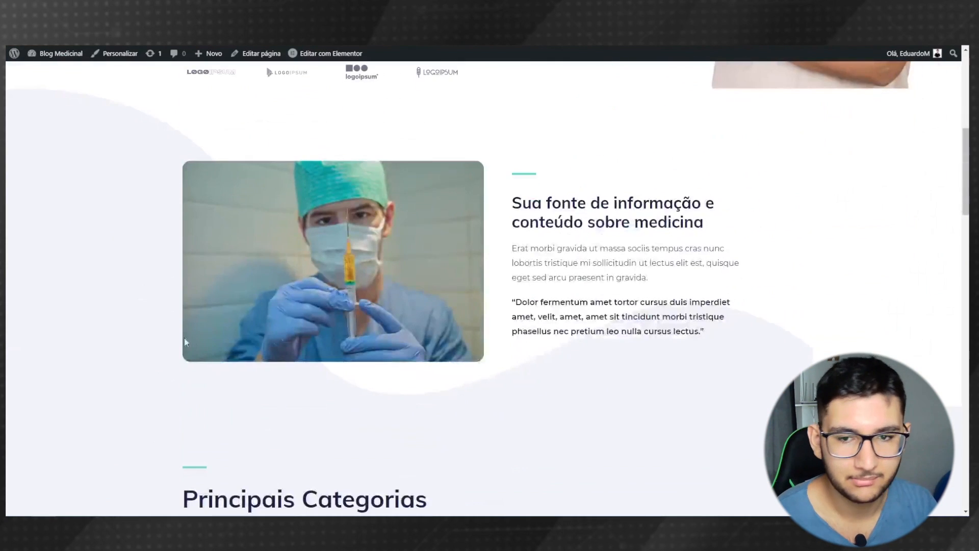
scroll(173, 328, up, 8)
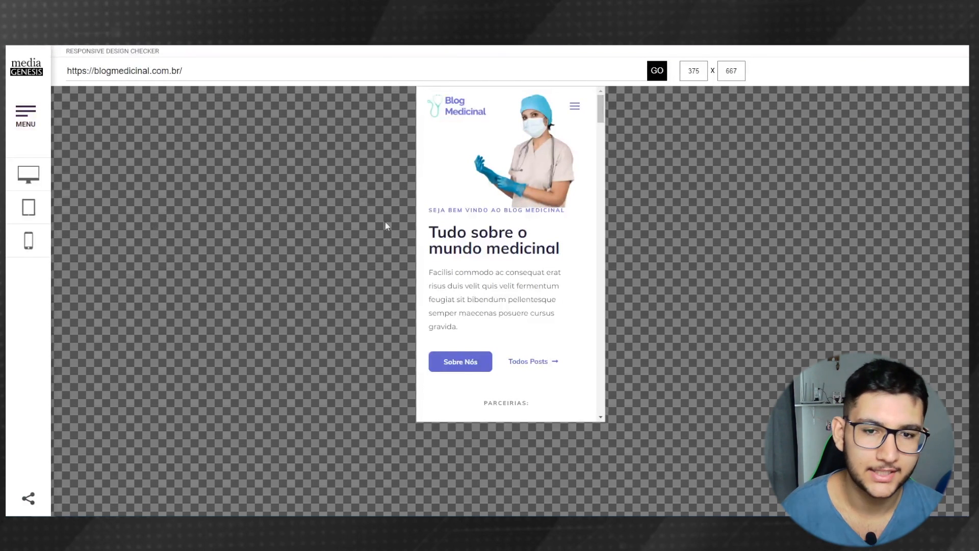
- Preview blogmedicinal.com.br on Apple iPad Mini (768×1024), then on 22" Desktop 1680×1050
scroll(465, 324, down, 6)
scroll(466, 321, up, 7)
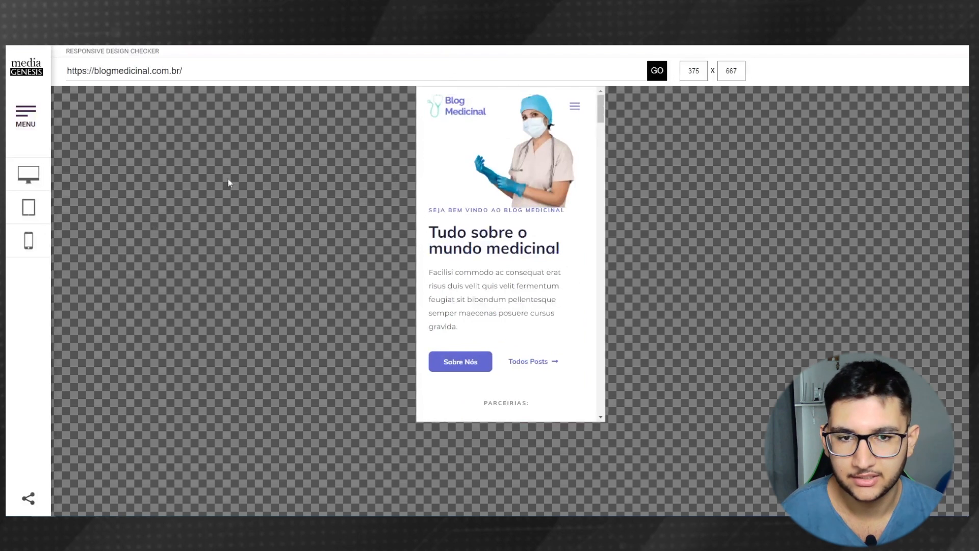
scroll(500, 235, down, 8)
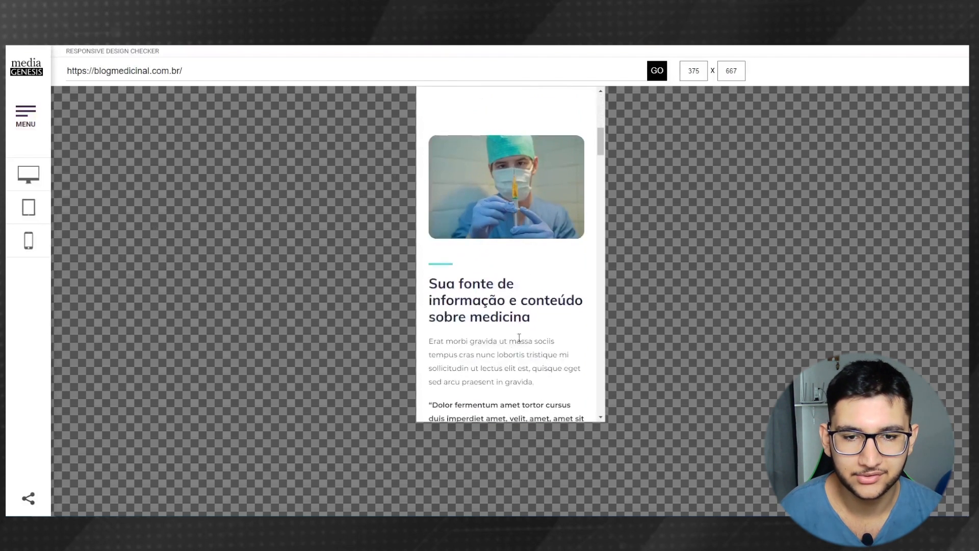
scroll(500, 236, up, 7)
click(29, 209)
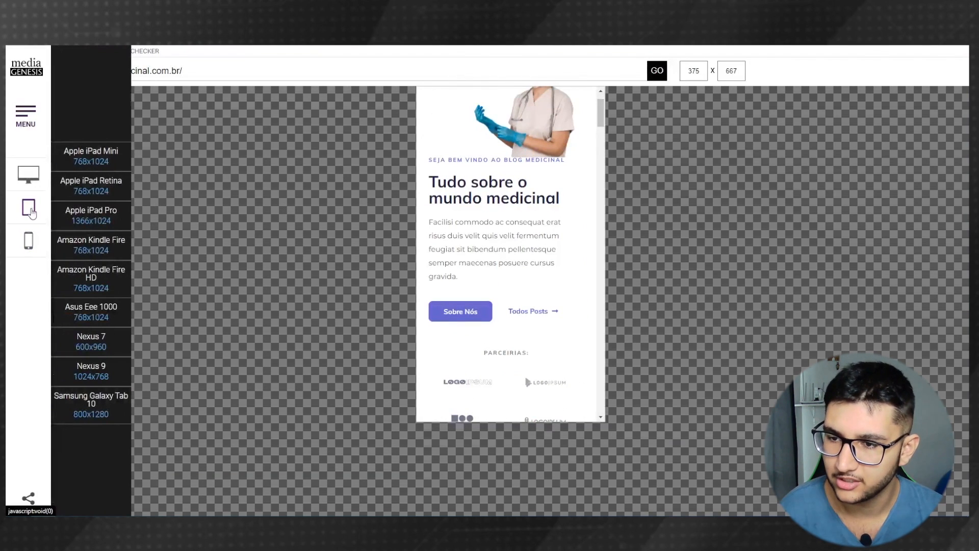
click(99, 162)
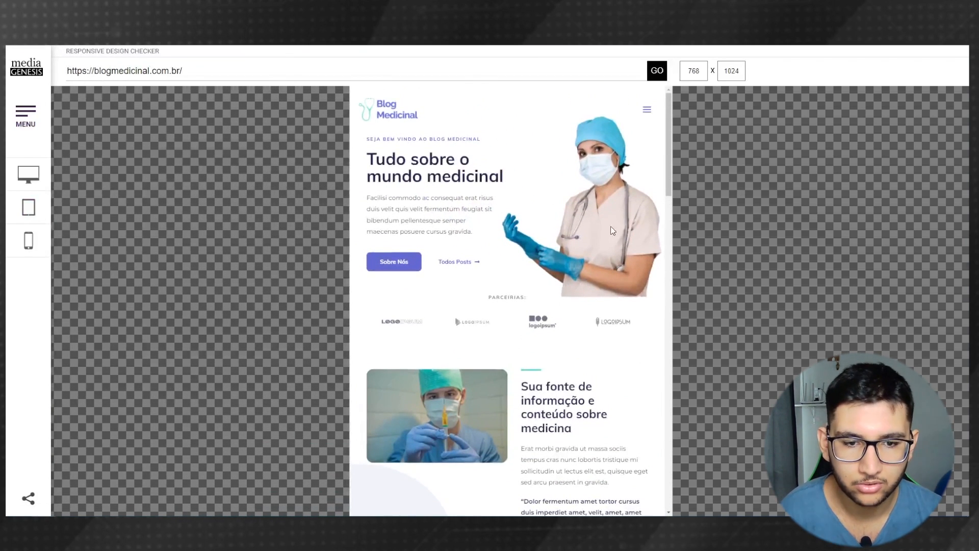
click(25, 171)
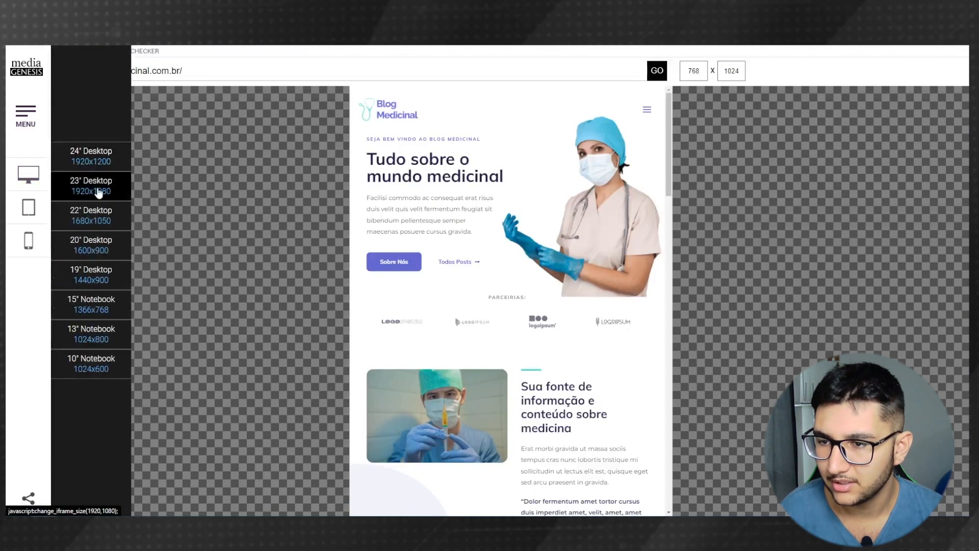
click(96, 224)
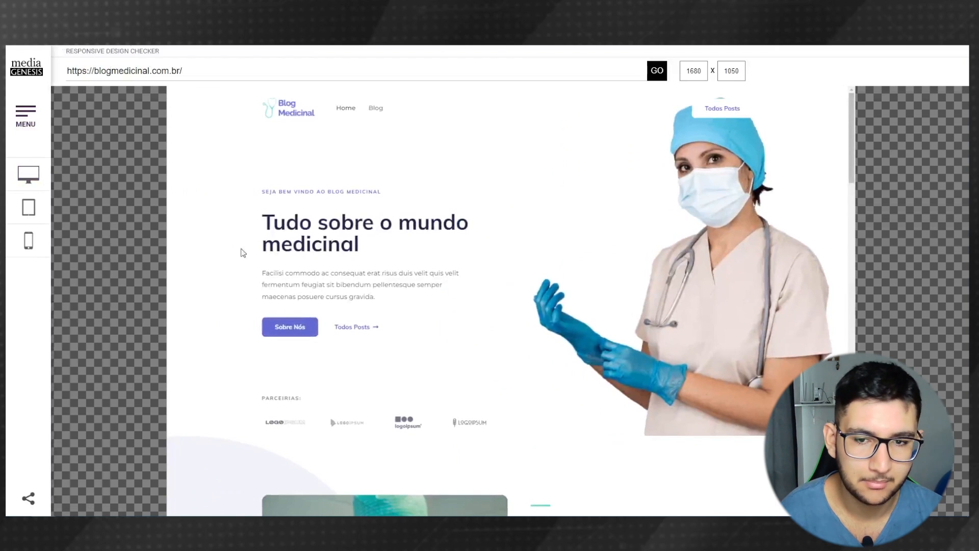